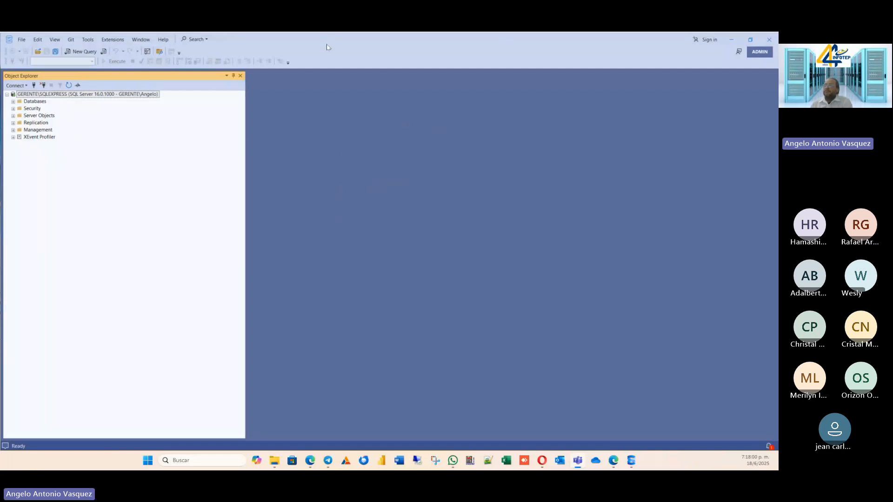
# Switch to Microsoft Edge and review the SQL Server 2022 Express description on the SQL Server downloads page.
pyautogui.moveTo(324, 49); pyautogui.dragTo(261, 76)
pyautogui.click(310, 461)
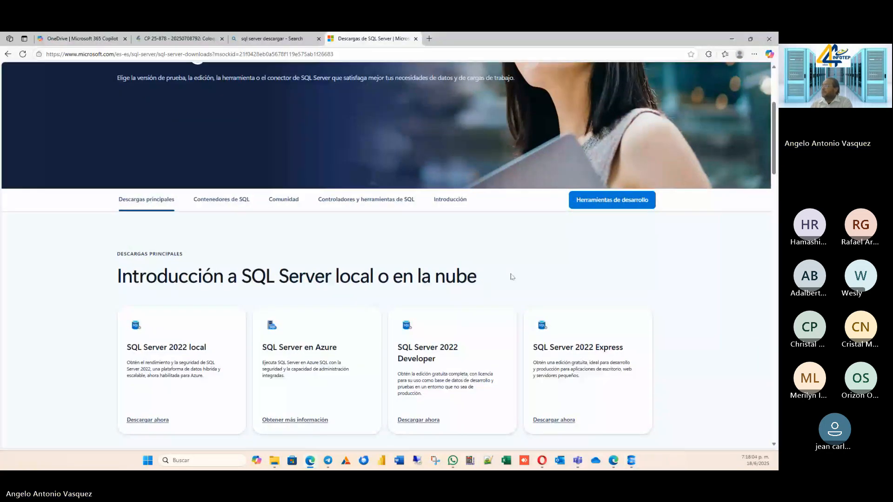
pyautogui.scroll(-2, 512, 277)
pyautogui.tripleClick(550, 279)
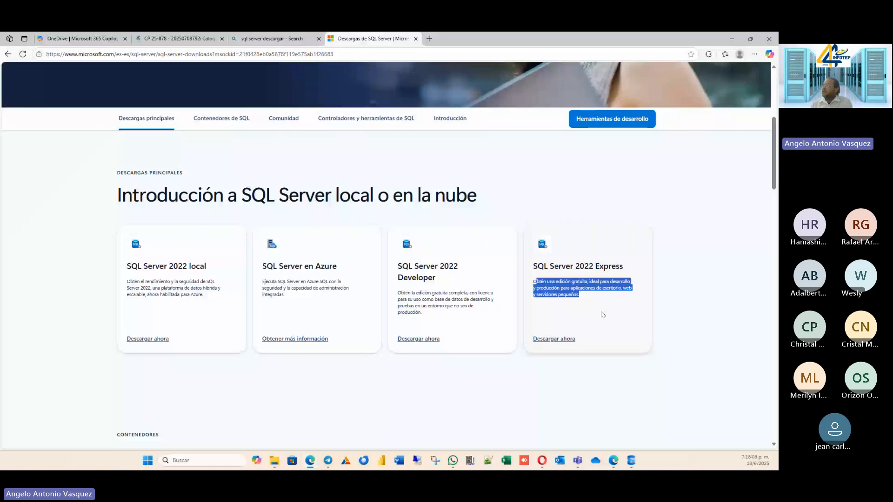
pyautogui.click(351, 242)
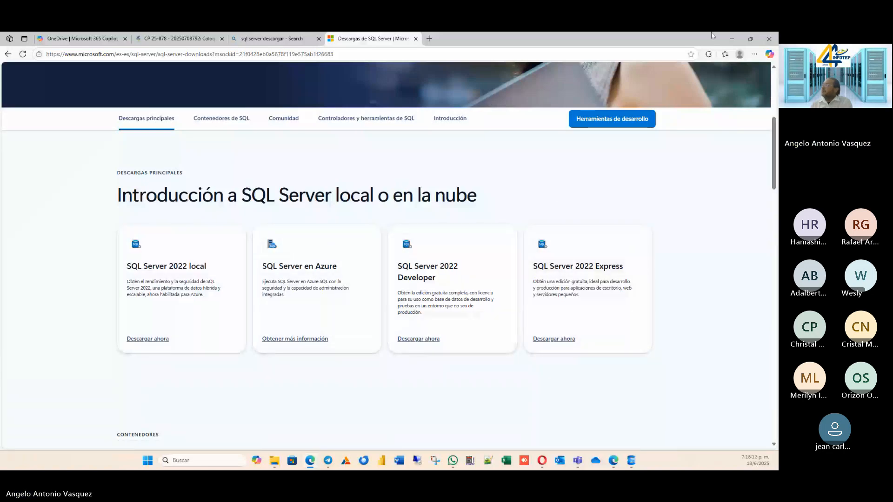
pyautogui.moveTo(653, 36); pyautogui.dragTo(424, 183)
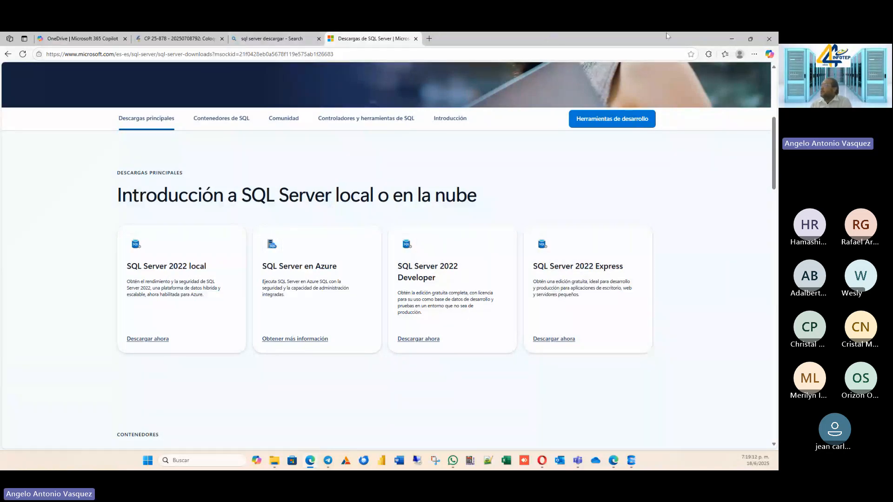
# Minimize the browser to return to SQL Server Management Studio and maximize its window.
pyautogui.click(733, 46)
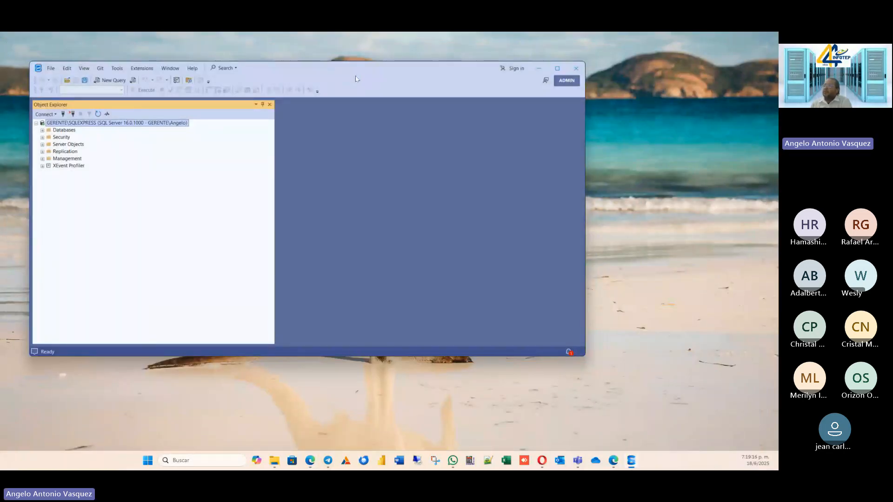
pyautogui.moveTo(101, 64); pyautogui.dragTo(188, 75)
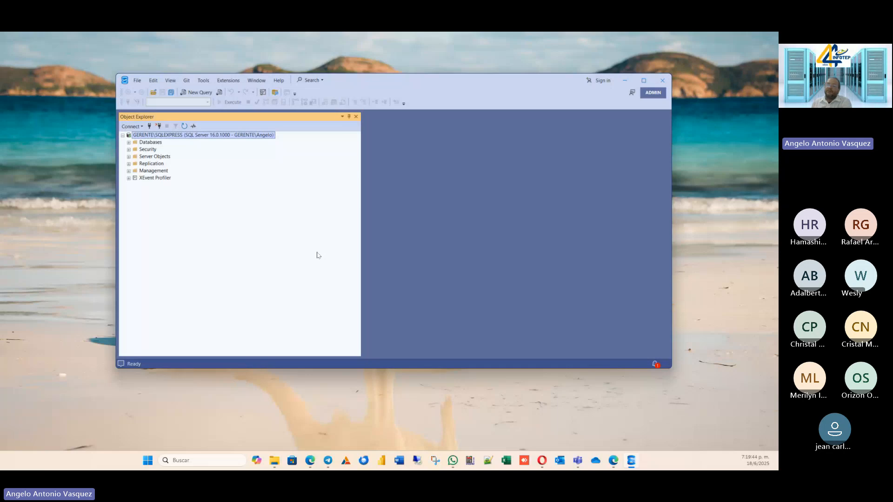
pyautogui.click(648, 79)
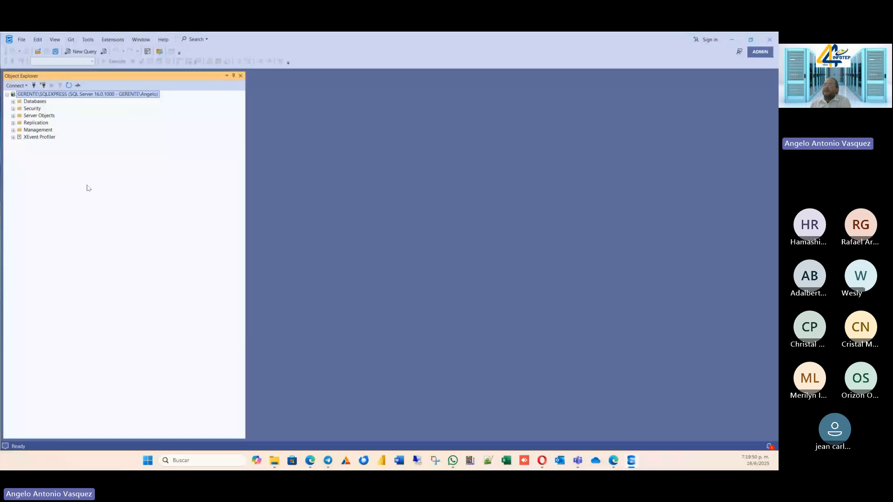
# Expand the Databases folder, the INFOPUNTUAL database and its Tables folder to examine their contents.
pyautogui.click(13, 101)
pyautogui.click(39, 122)
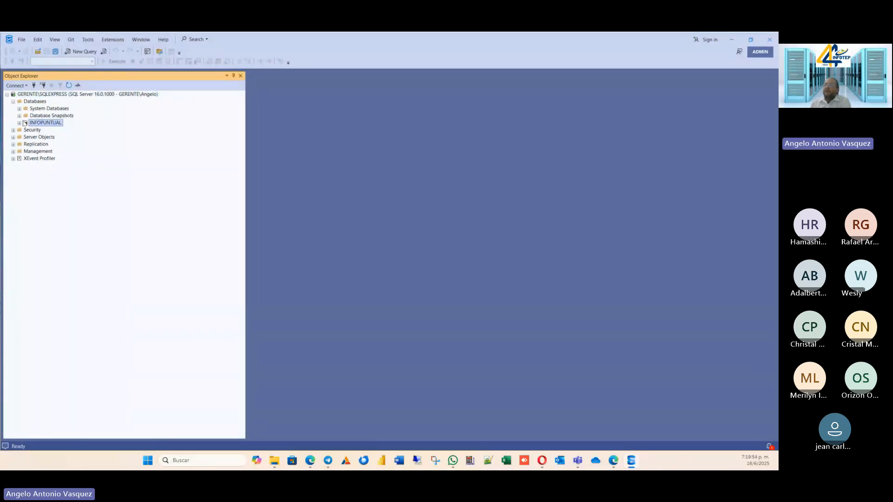
pyautogui.click(19, 123)
pyautogui.click(47, 130)
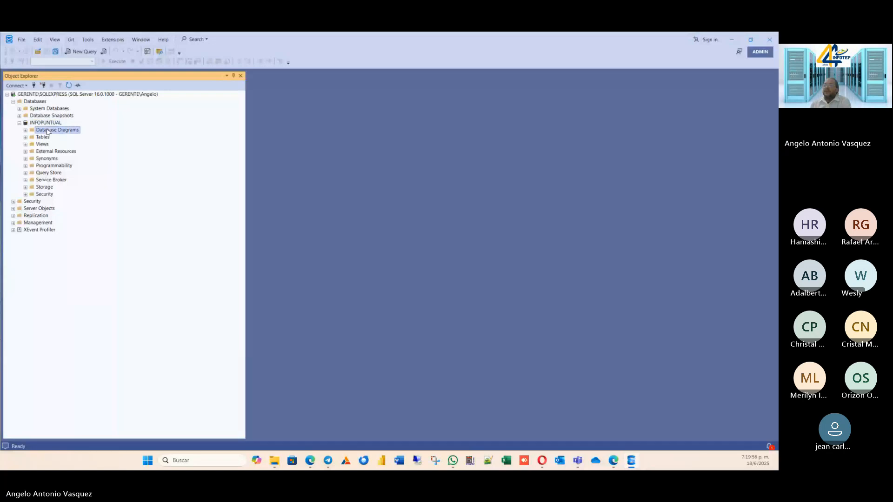
pyautogui.click(43, 138)
pyautogui.click(26, 137)
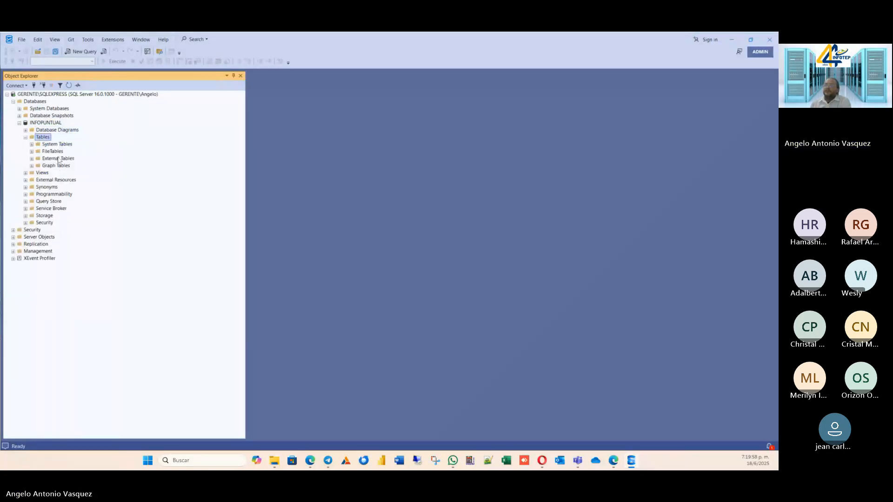
pyautogui.click(45, 123)
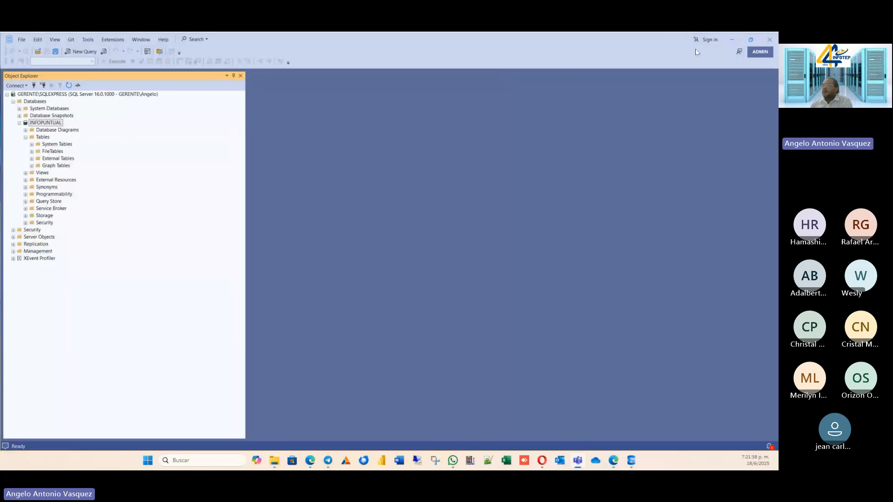
# Collapse the INFOPUNTUAL database and its Tables folder, and select the Databases folder.
pyautogui.click(98, 200)
pyautogui.click(26, 137)
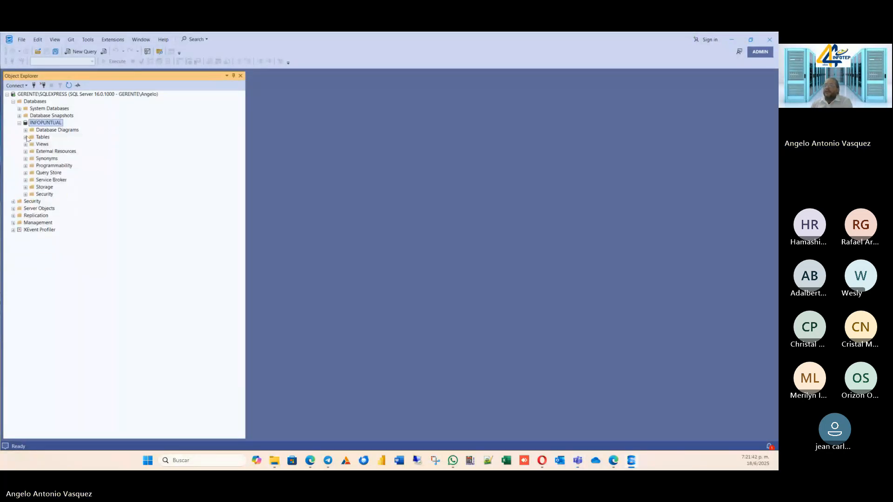
pyautogui.click(44, 130)
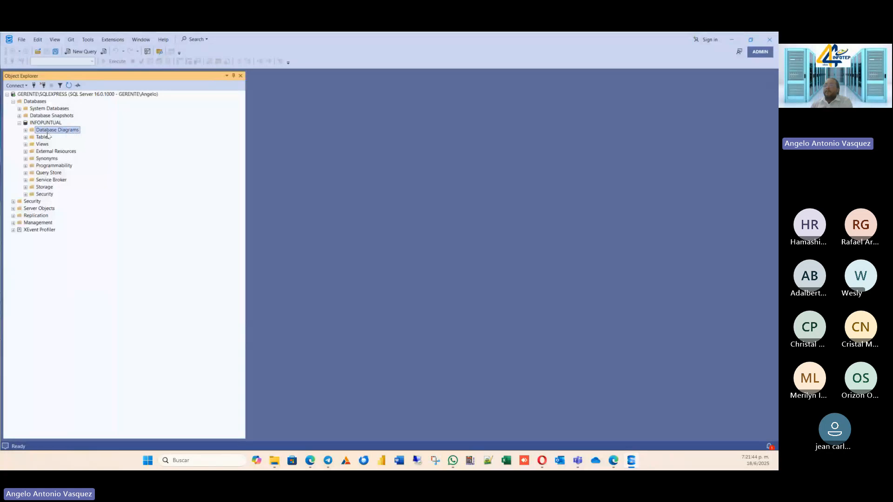
pyautogui.click(49, 123)
pyautogui.click(19, 123)
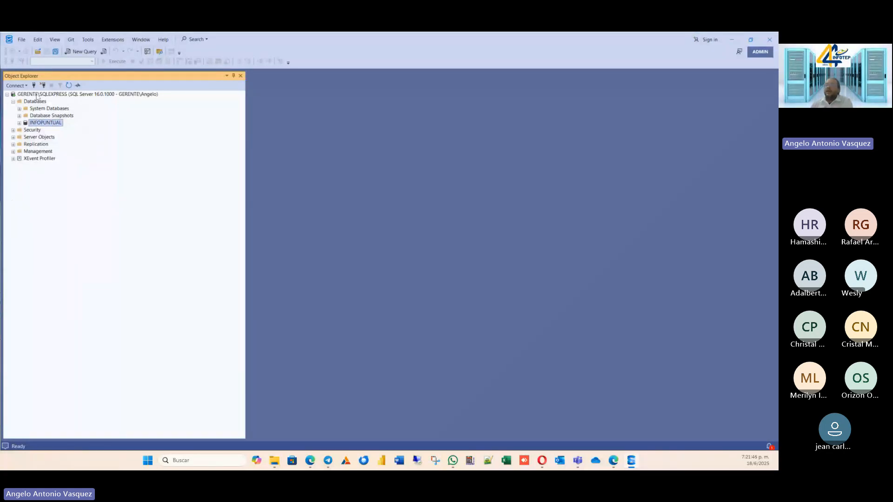
pyautogui.rightClick(37, 102)
pyautogui.click(153, 240)
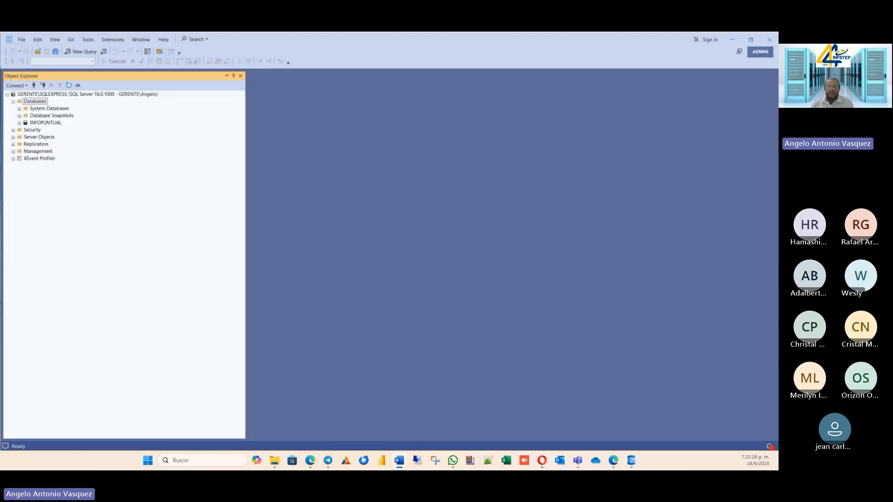
# Switch to Word with a blank document and set its page orientation to landscape.
pyautogui.moveTo(1, 358); pyautogui.dragTo(501, 107)
pyautogui.click(634, 104)
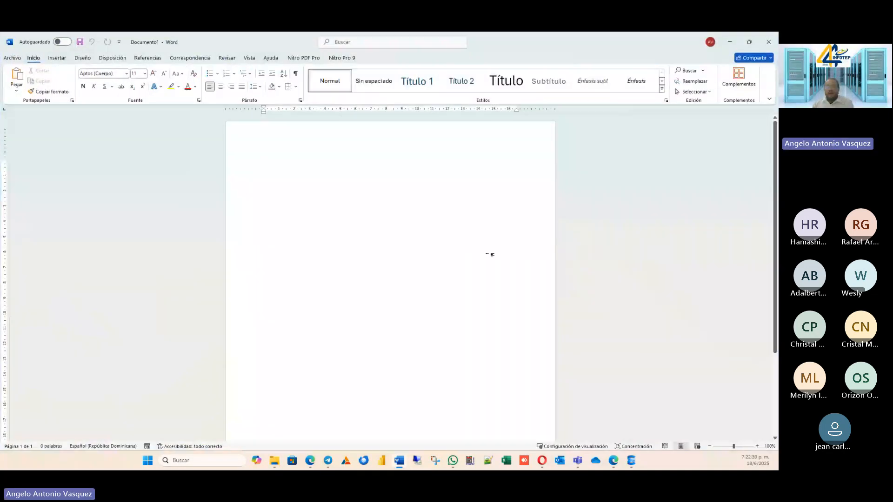
pyautogui.click(106, 61)
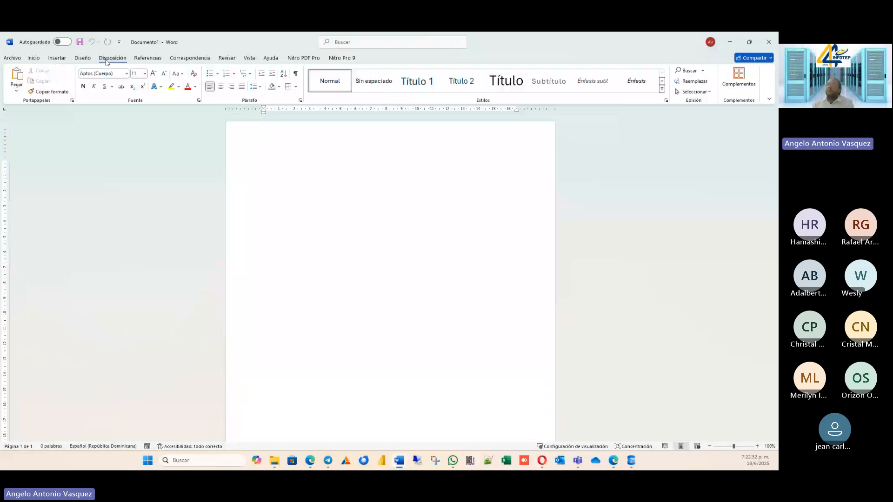
pyautogui.click(55, 130)
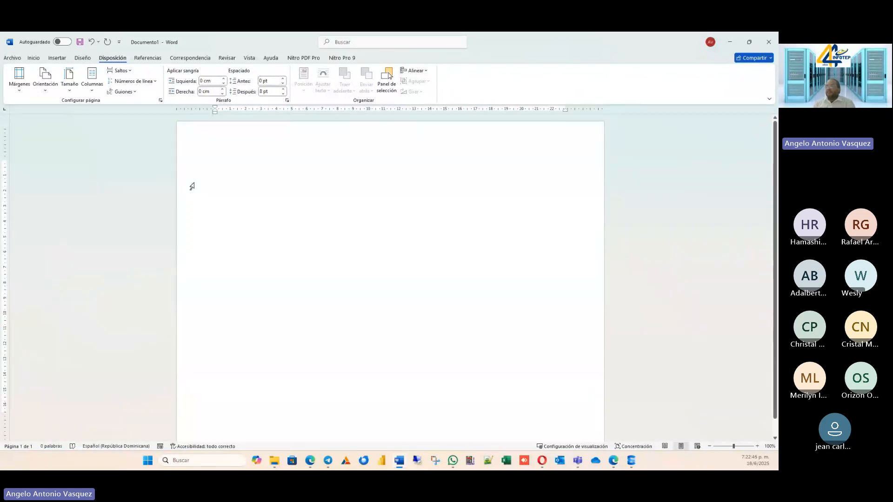
# Enter the title INVENTARIO on the first line of the document and center it.
pyautogui.write('DF')
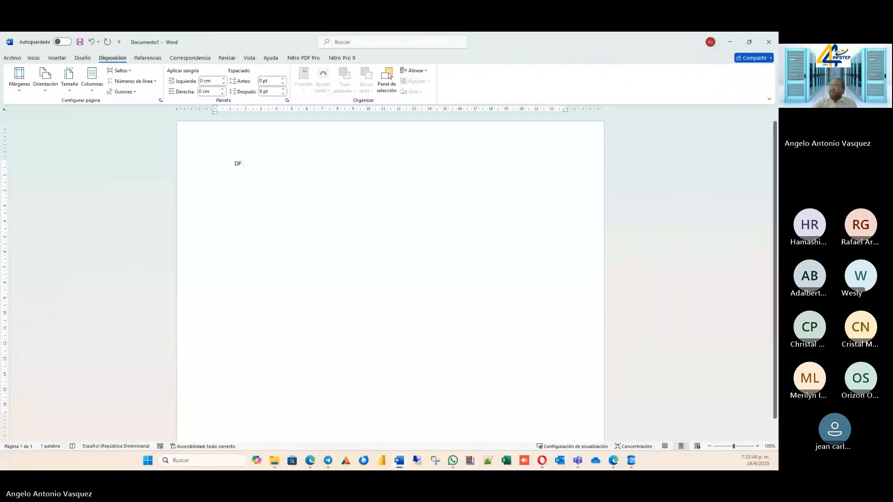
pyautogui.press('BackSpace')
pyautogui.press('BackSpace')
pyautogui.write('INVENTARIUO')
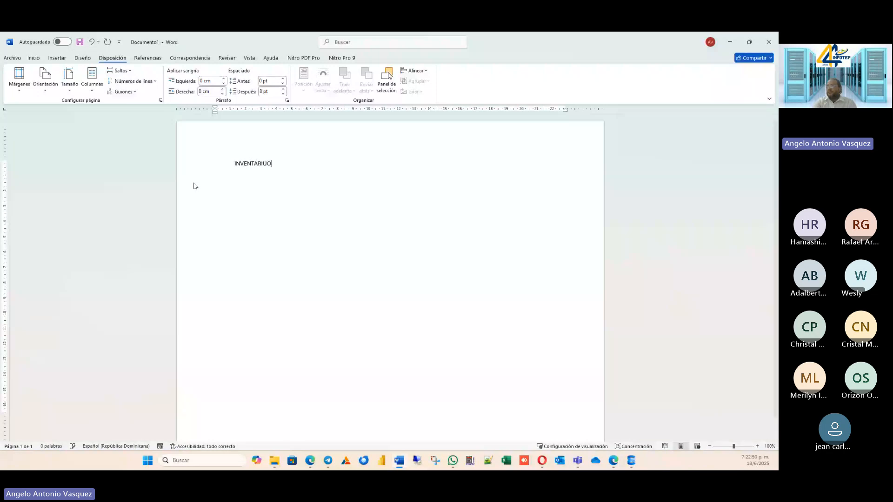
pyautogui.press('BackSpace')
pyautogui.press('BackSpace')
pyautogui.write('O')
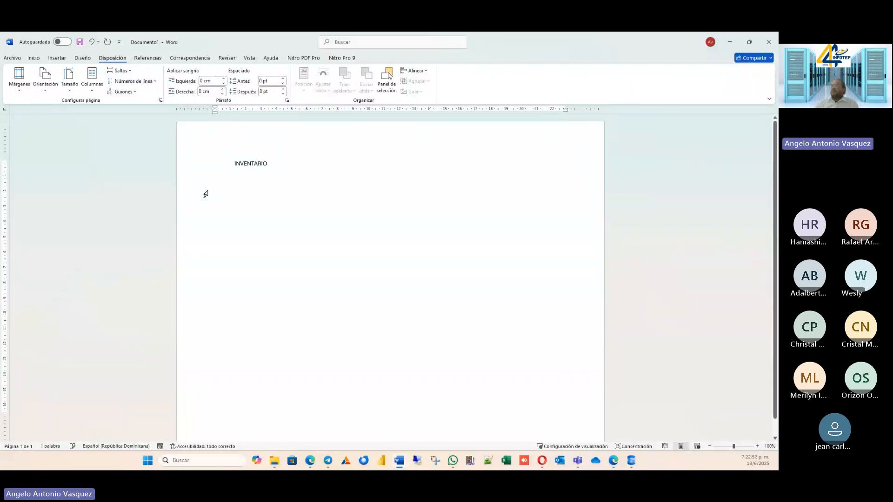
pyautogui.click(32, 59)
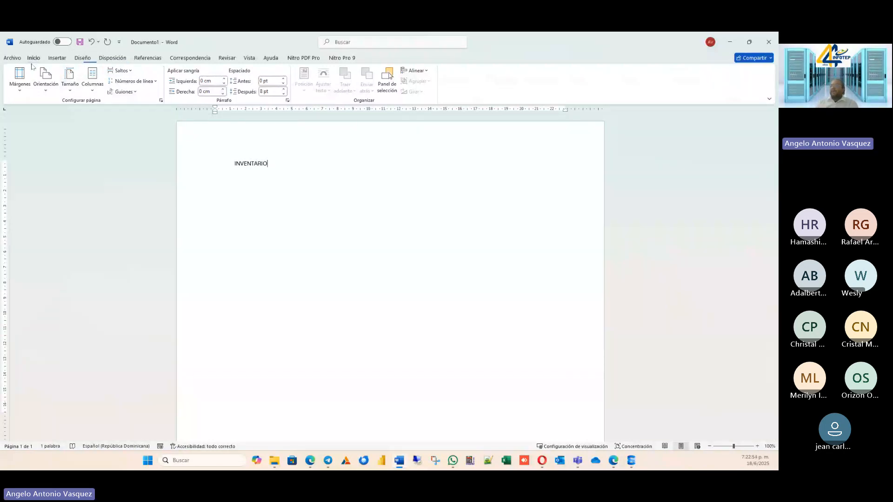
pyautogui.click(221, 86)
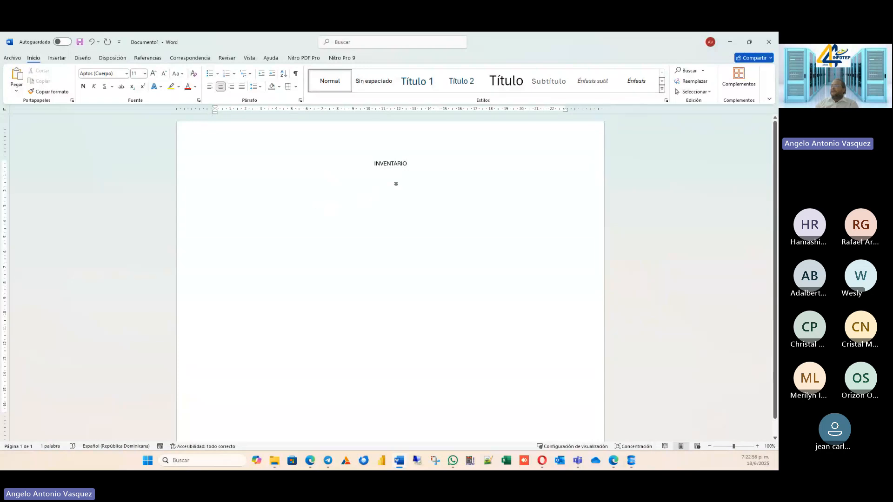
# Format the INVENTARIO title as bold with a font size of 20.
pyautogui.moveTo(415, 162); pyautogui.dragTo(363, 162)
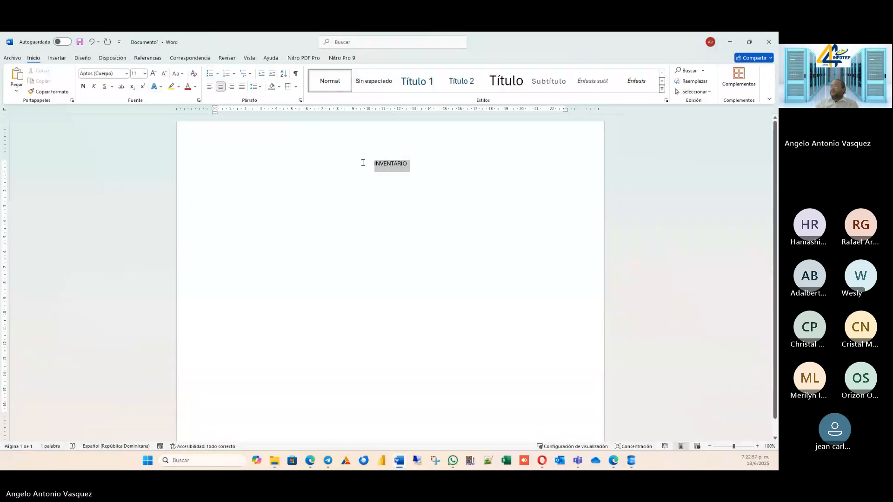
pyautogui.click(57, 58)
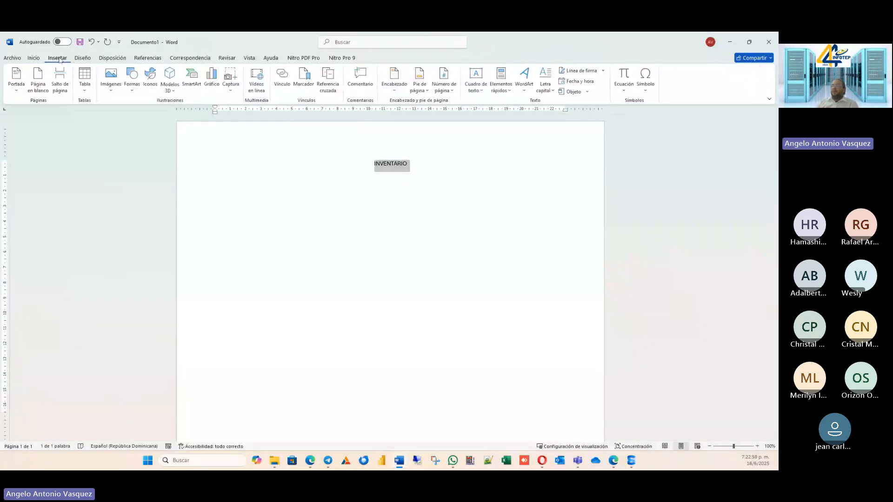
pyautogui.click(34, 58)
pyautogui.click(153, 75)
pyautogui.click(152, 74)
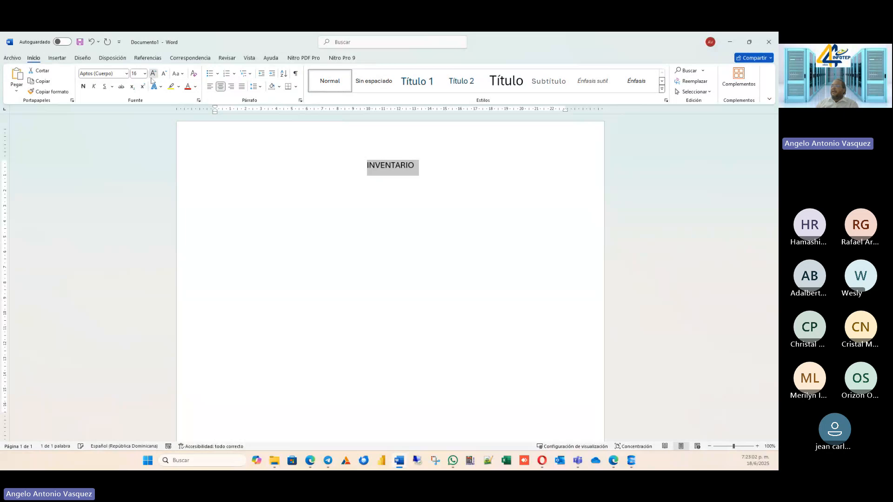
pyautogui.click(153, 75)
pyautogui.click(152, 74)
pyautogui.click(83, 87)
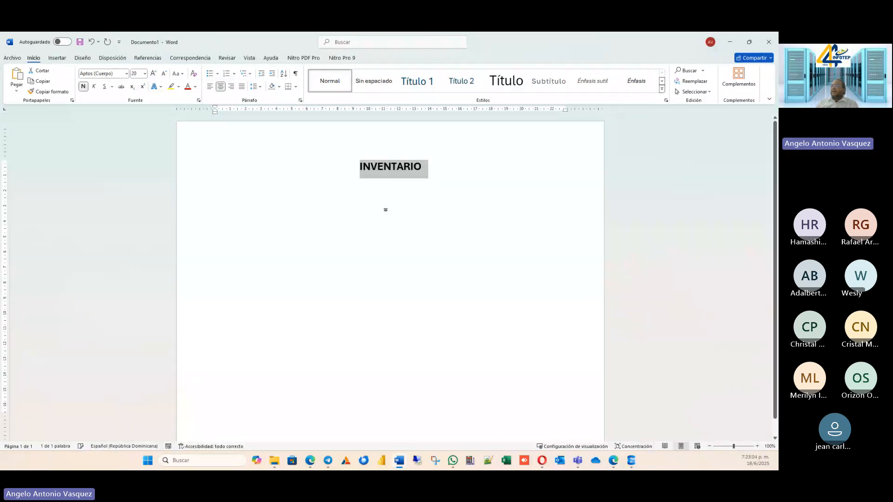
pyautogui.click(434, 173)
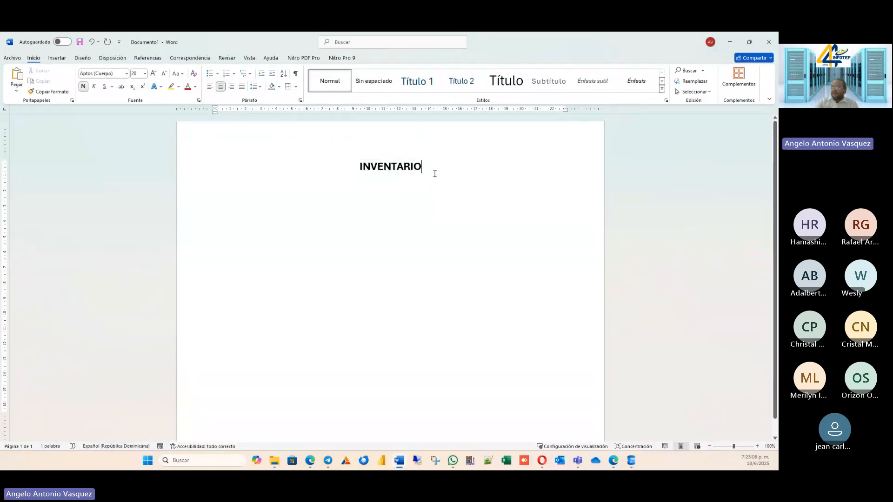
# Start a new line below the title, aligned left with a font size of 12.
pyautogui.press('Return')
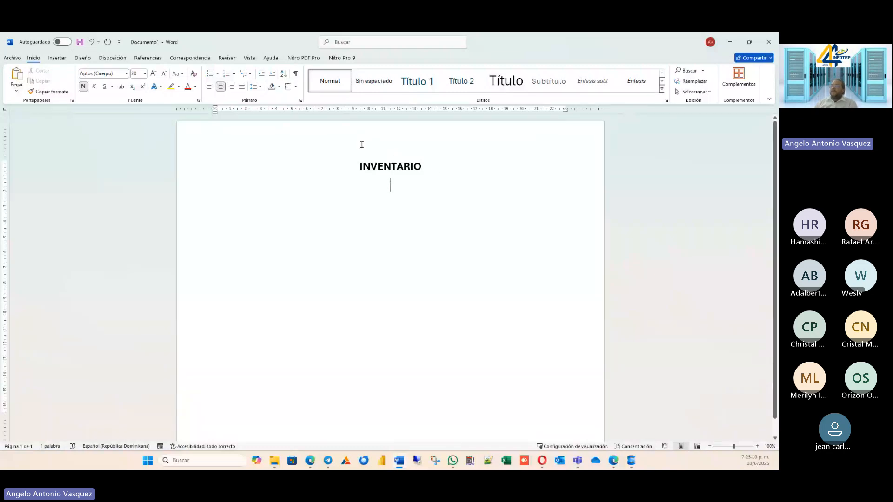
pyautogui.click(57, 58)
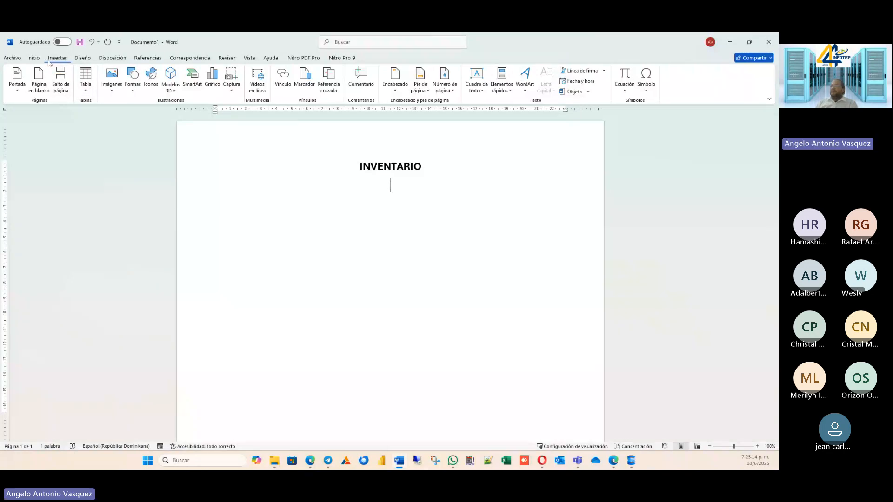
pyautogui.click(33, 58)
pyautogui.click(210, 86)
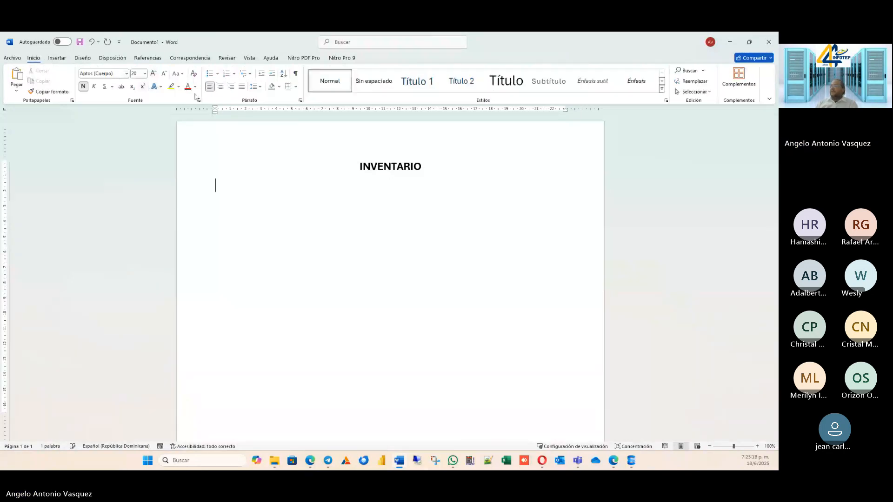
pyautogui.click(163, 73)
pyautogui.click(163, 73)
pyautogui.click(163, 73)
pyautogui.click(164, 73)
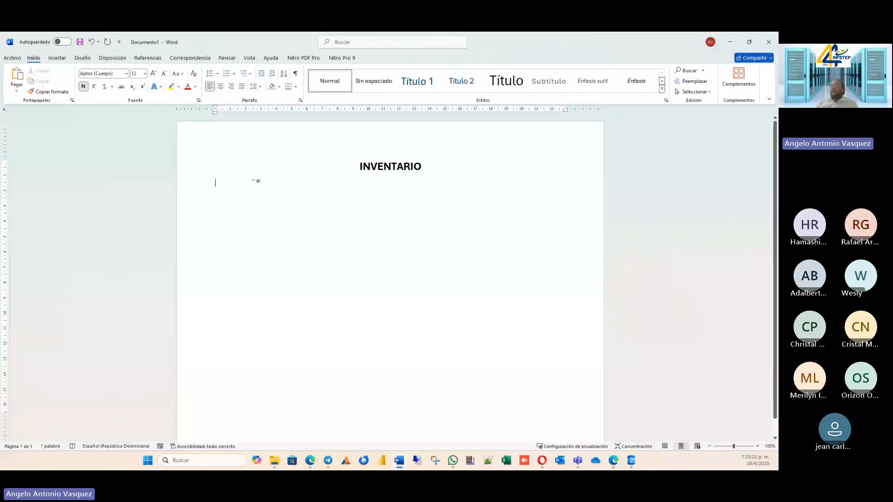
# Enter "1." on the line below the title and insert a blank line above it.
pyautogui.write('1.')
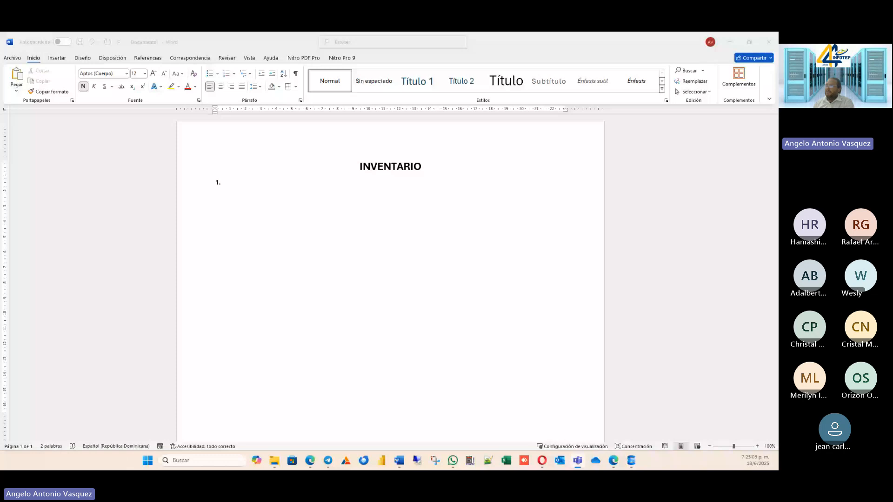
pyautogui.press('Return')
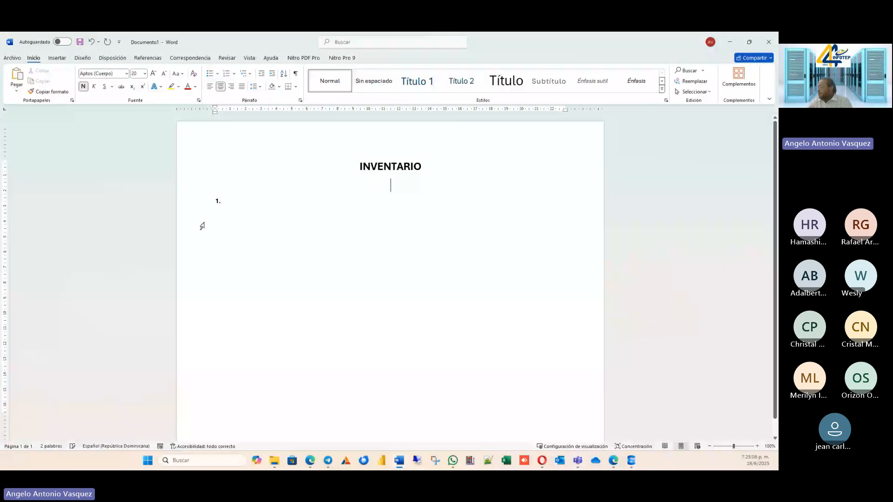
pyautogui.click(402, 251)
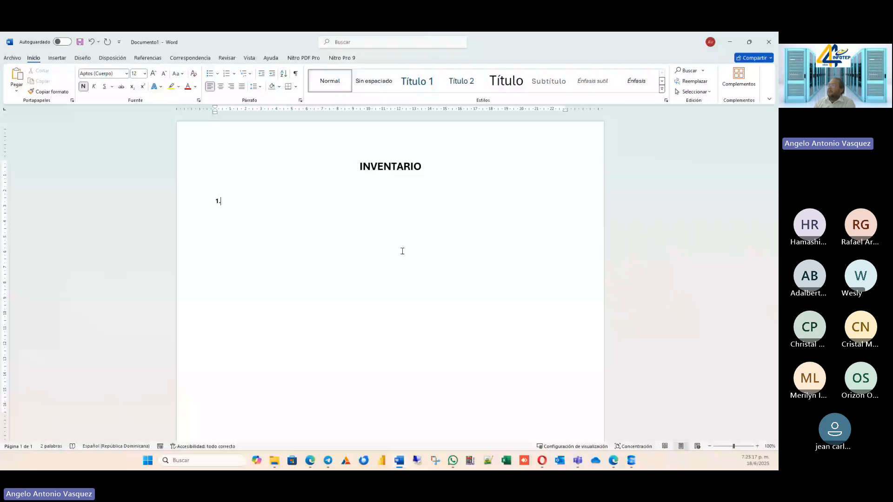
# Change the document title to "ALMACEN E INVENTARIO".
pyautogui.click(361, 166)
pyautogui.write('ALMACEN')
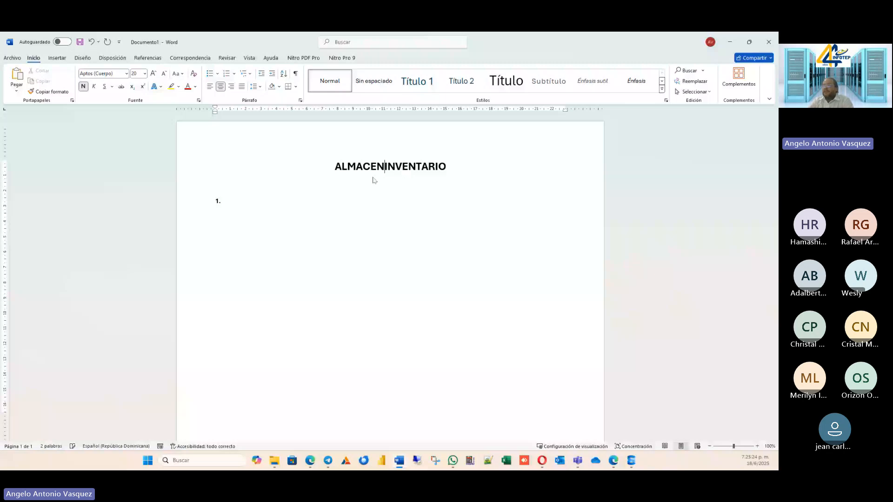
pyautogui.write('E')
# Start the first numbered item with "T" and remove the bold formatting from the lines below the title.
pyautogui.press('Down')
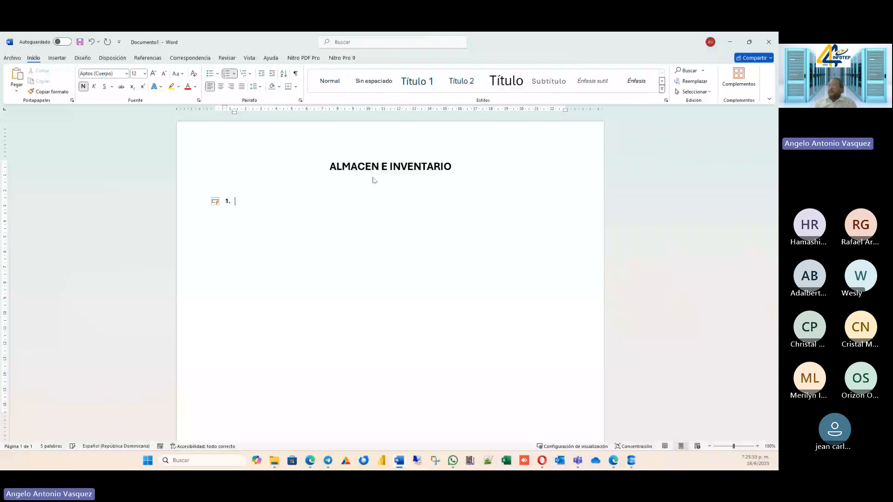
pyautogui.write('T')
pyautogui.moveTo(201, 188); pyautogui.dragTo(201, 219)
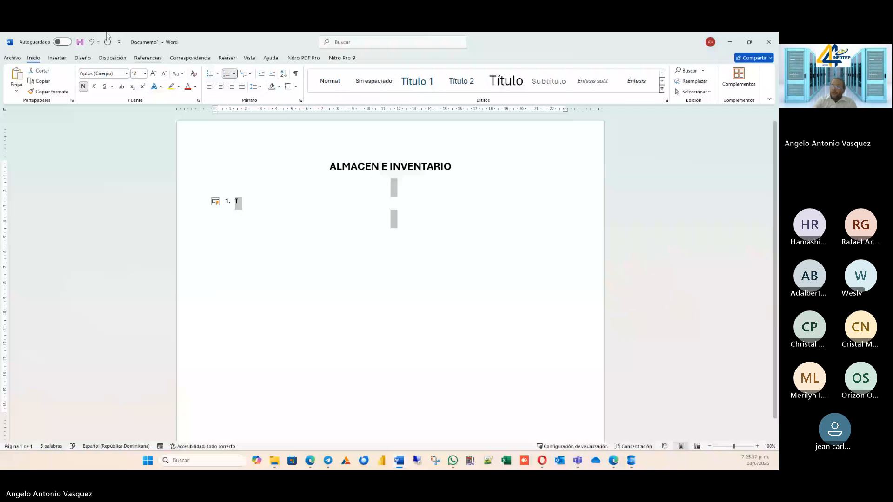
pyautogui.click(255, 205)
# Complete list item 1 as "Todo lo que se le compra a un proveedor se registre en la base de datos".
pyautogui.write('odo ')
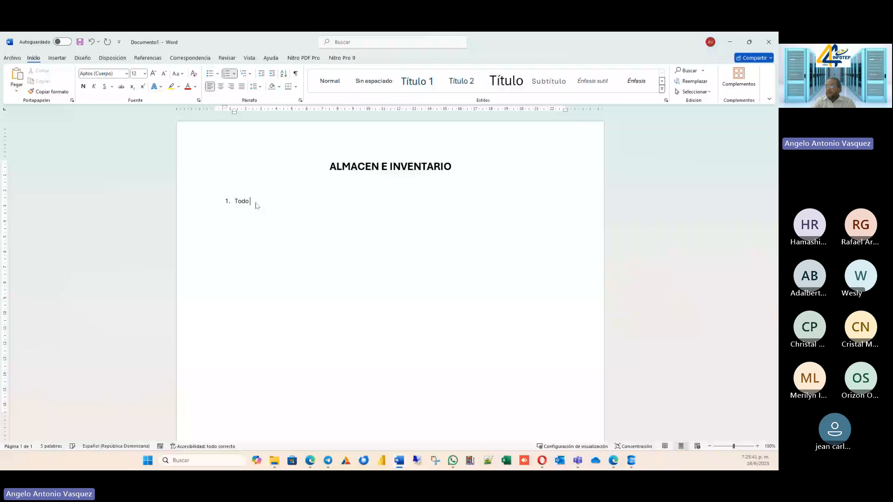
pyautogui.write('lo que se le compra a un provee')
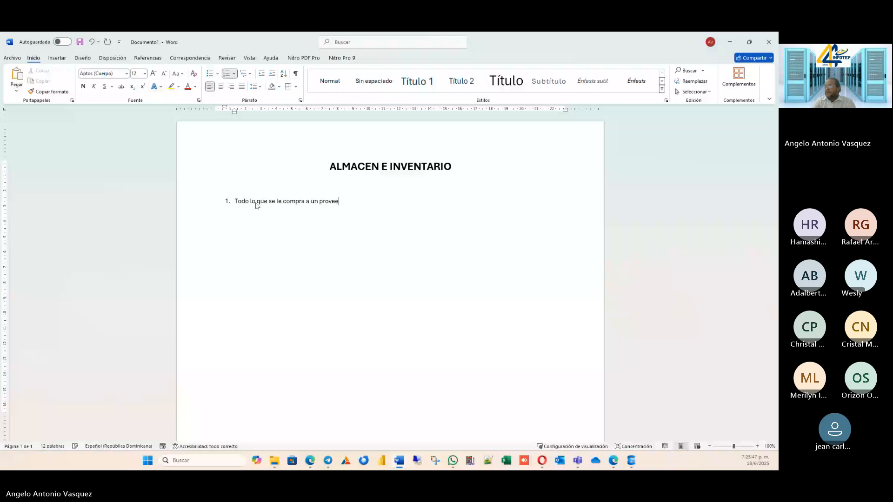
pyautogui.write('dor se registres')
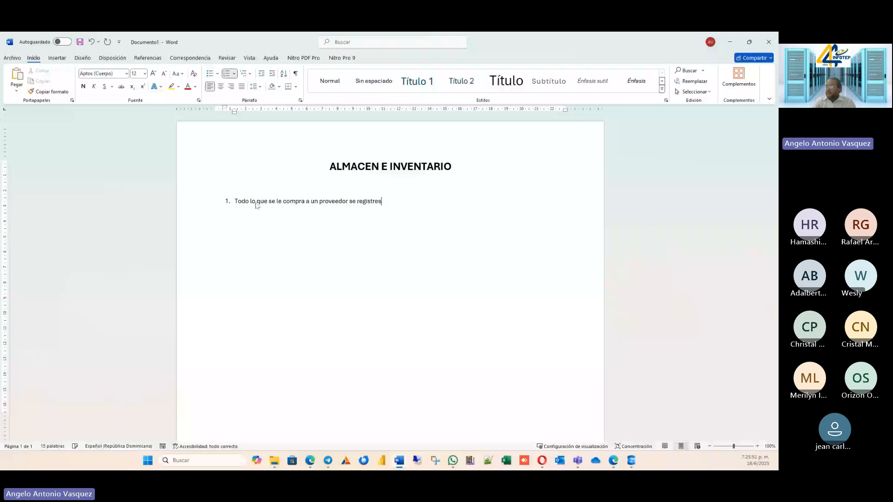
pyautogui.press('BackSpace')
pyautogui.write('en la base de dat')
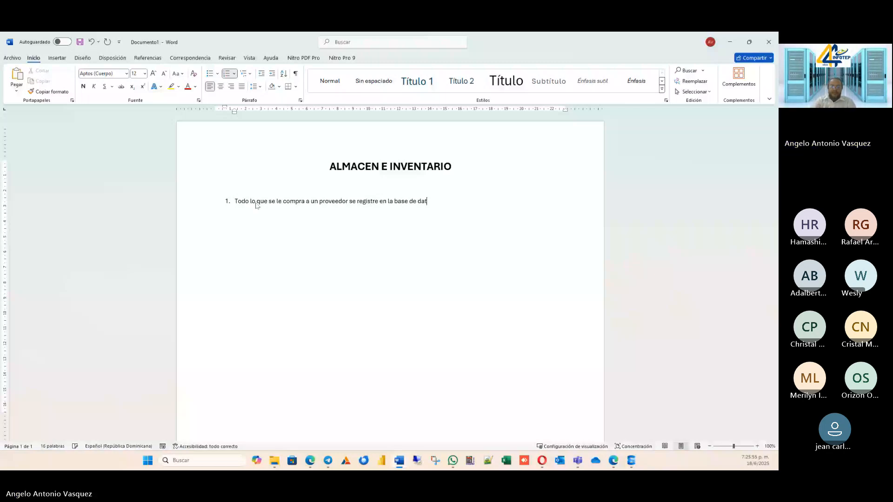
pyautogui.write('os')
# Add "Productos" and "Entradas y Salidas" as the second and third items of the numbered list.
pyautogui.press('Return')
pyautogui.write('L')
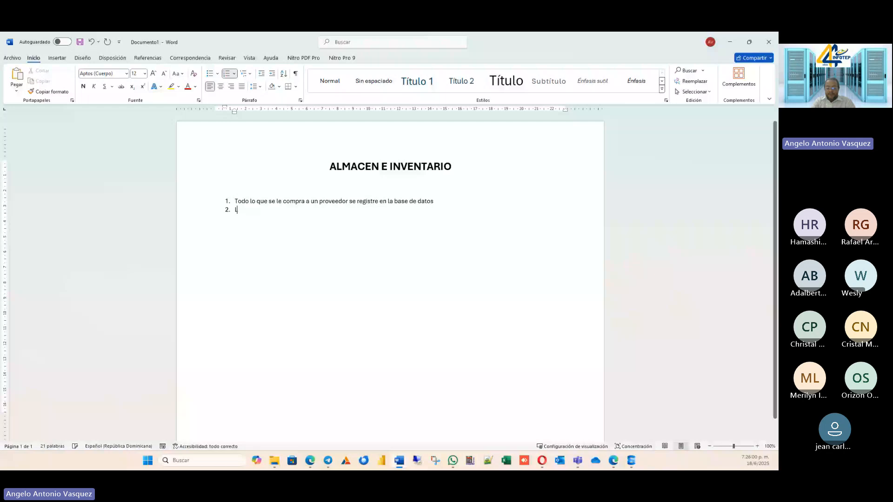
pyautogui.press('BackSpace')
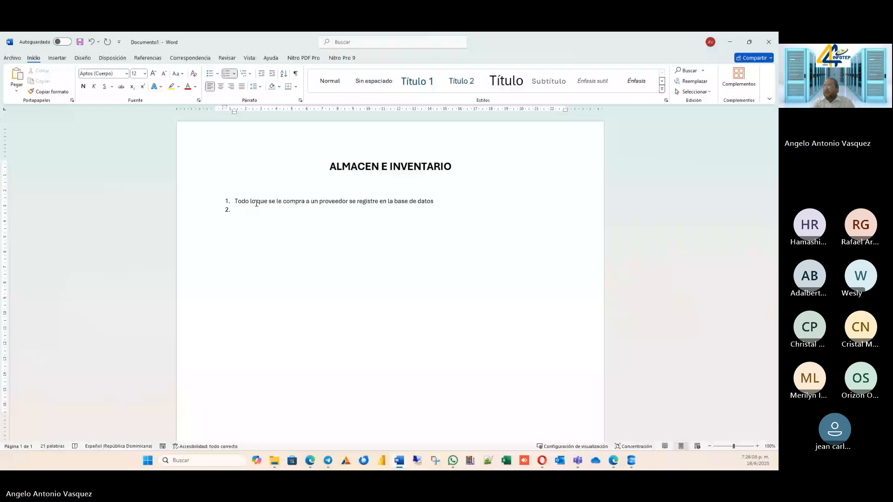
pyautogui.write('Product')
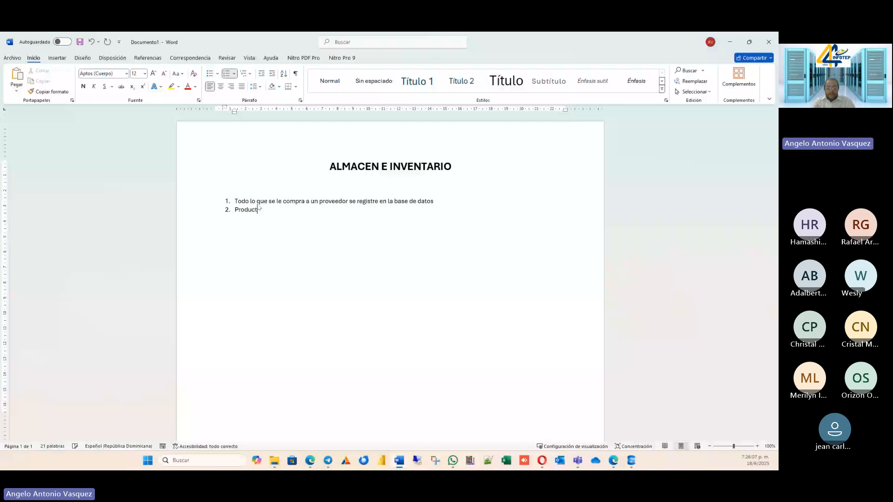
pyautogui.write('os')
pyautogui.press('Return')
pyautogui.write('Entradas y Salidas')
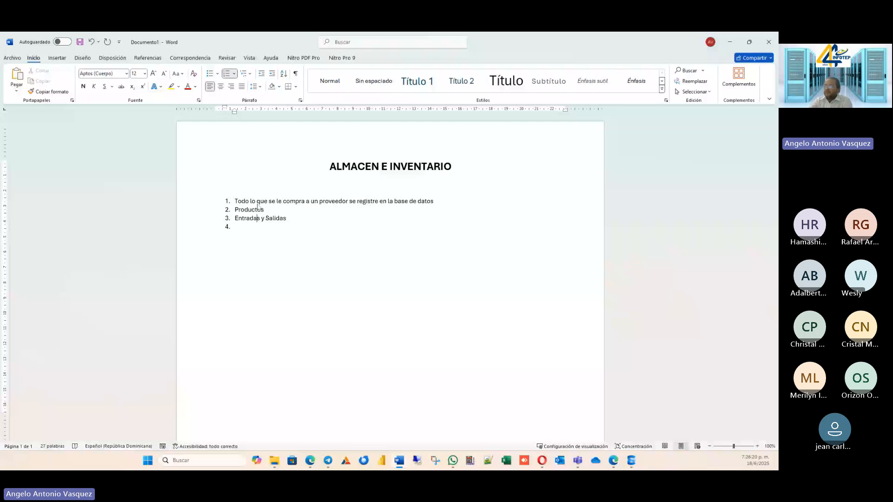
# Split the third list item into two separate items, "Entradas" and "Salidas", removing the "y".
pyautogui.press('Delete')
pyautogui.press('Delete')
pyautogui.press('Return')
pyautogui.press('Delete')
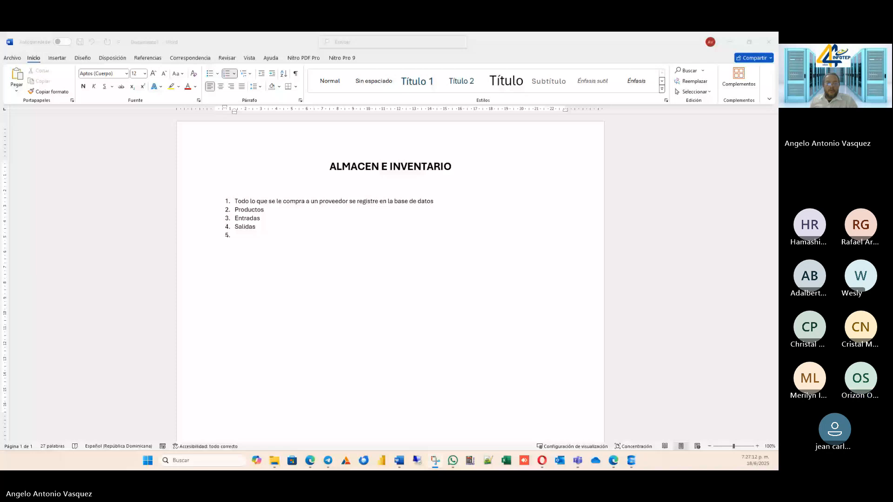
pyautogui.press('super+shift+s')
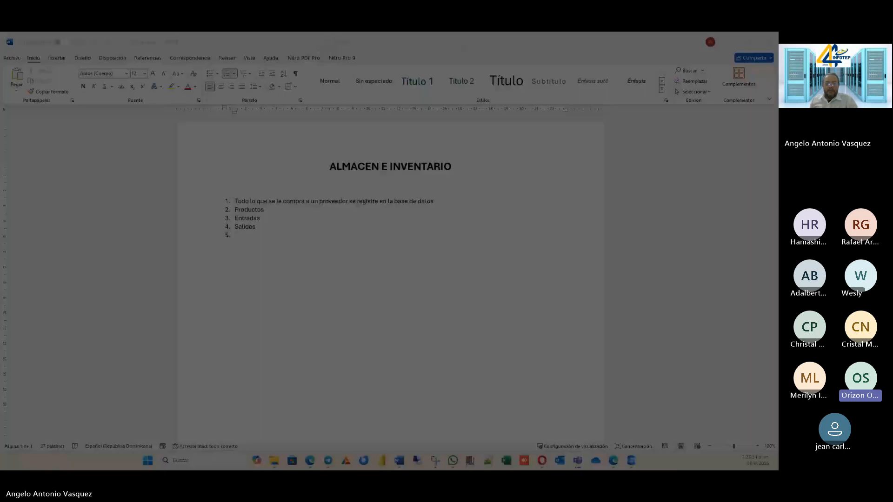
pyautogui.press('Escape')
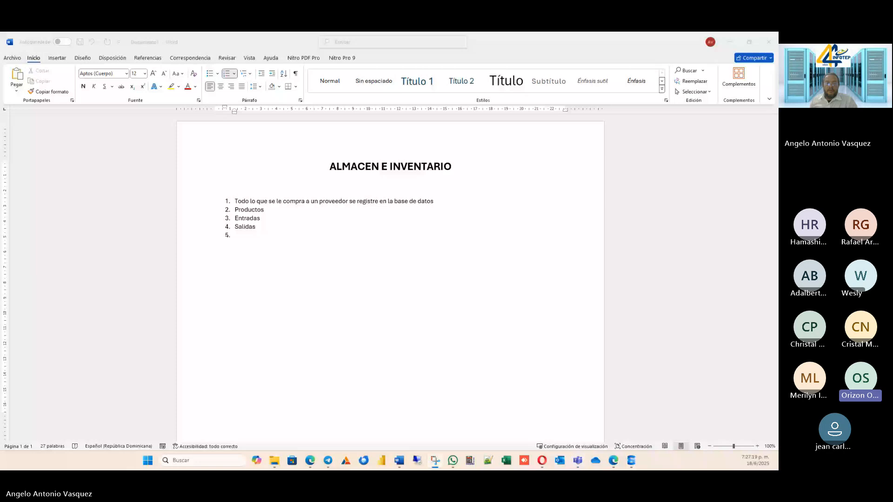
pyautogui.press('super+shift+s')
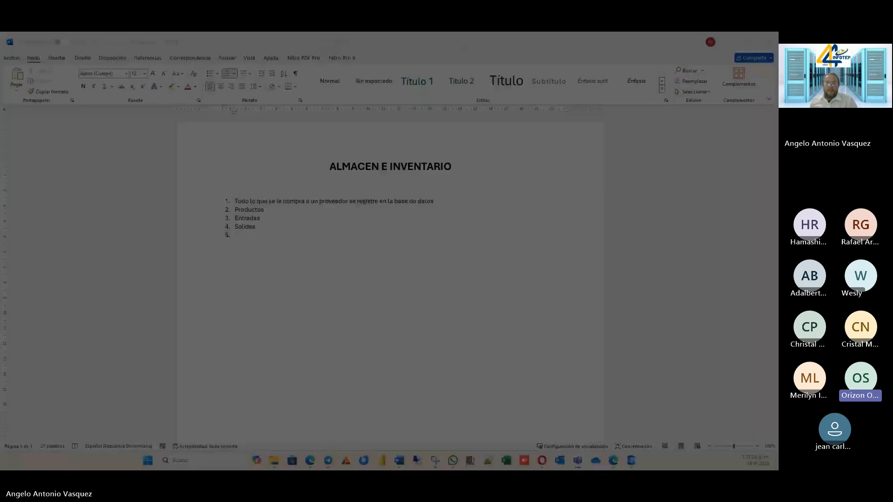
pyautogui.press('Escape')
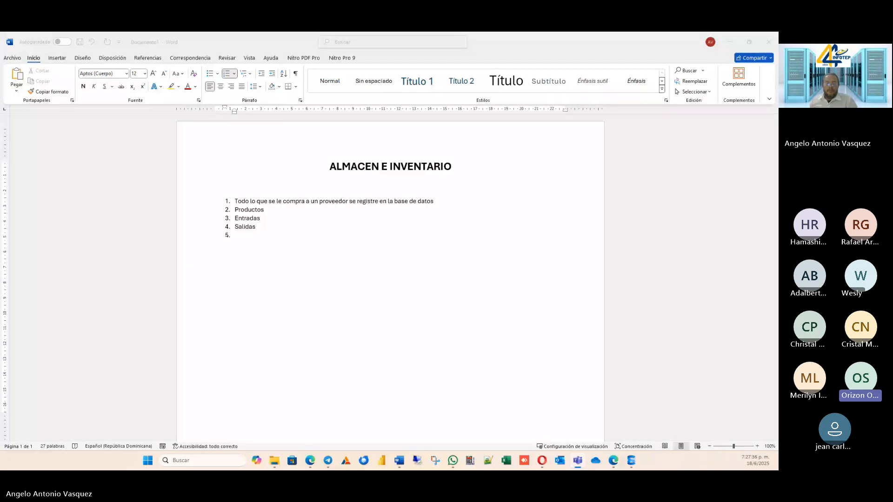
# Enter "Almacenes" as list item 5 and start a sixth item below it.
pyautogui.click(278, 224)
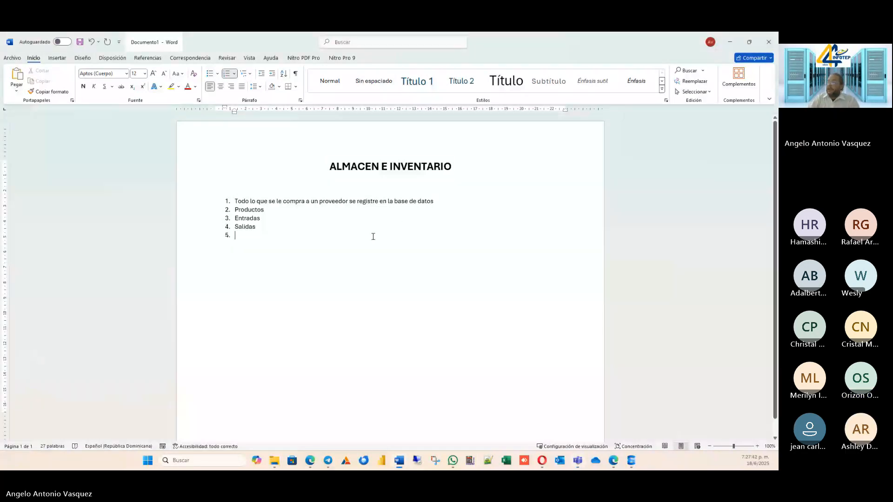
pyautogui.write('Almce')
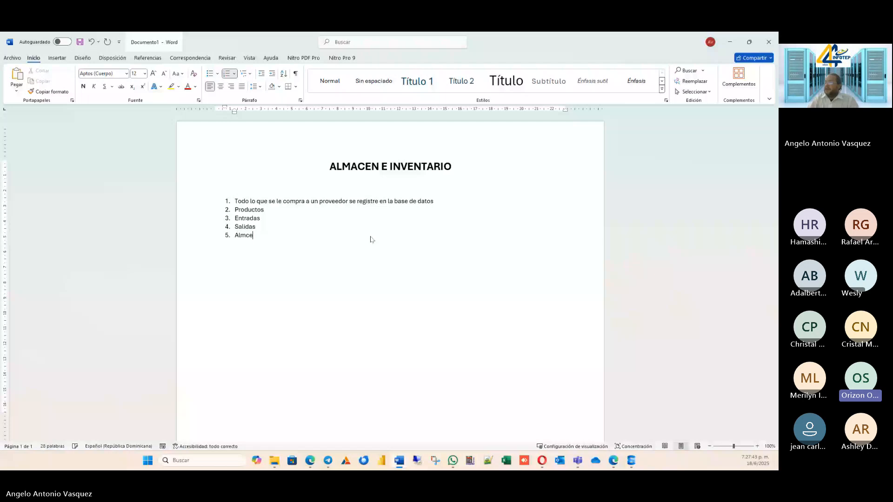
pyautogui.press('BackSpace')
pyautogui.press('BackSpace')
pyautogui.write('acenes')
pyautogui.press('Return')
# Enter "Tramos" as the sixth item of the numbered list.
pyautogui.write('TRans')
pyautogui.press('BackSpace')
pyautogui.press('BackSpace')
pyautogui.press('BackSpace')
pyautogui.press('BackSpace')
pyautogui.write('r')
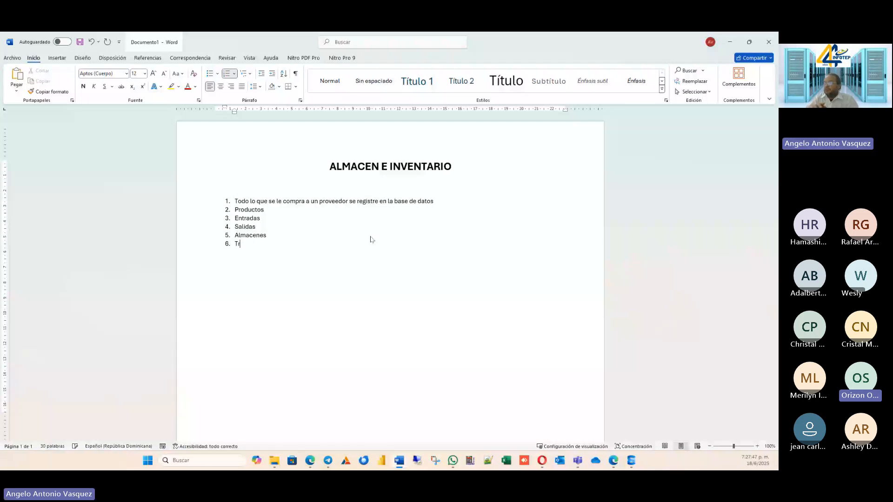
pyautogui.write('amos')
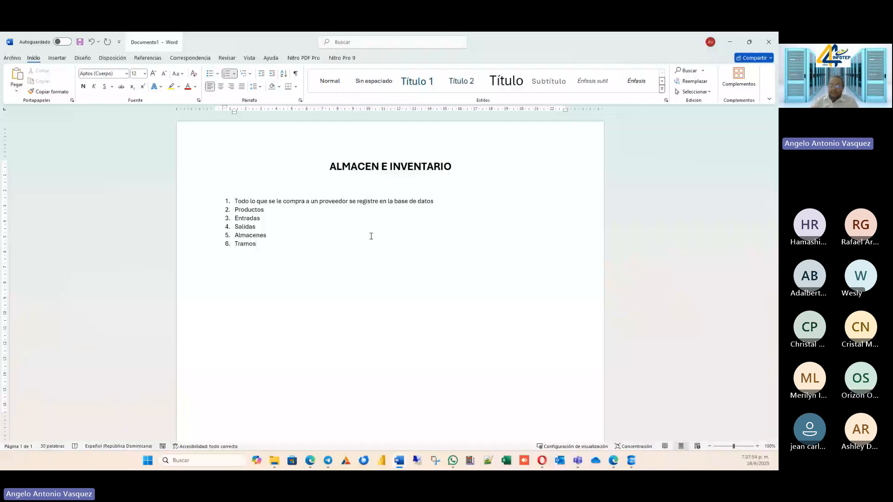
pyautogui.press('Return')
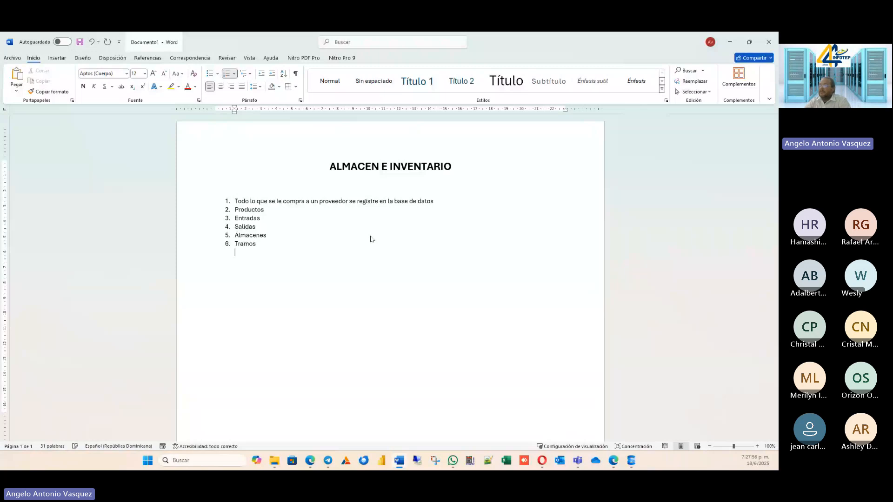
pyautogui.press('BackSpace')
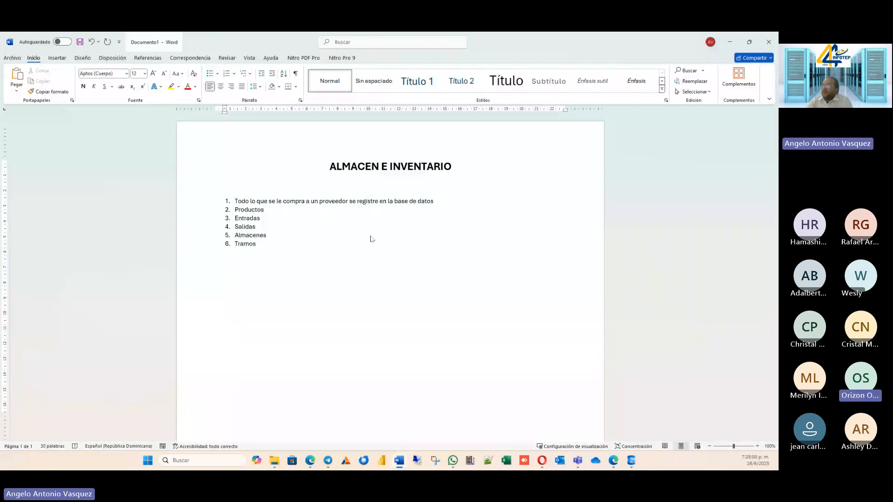
# Replace the text "Tramos" in list item 6 with "Ubicación".
pyautogui.click(373, 237)
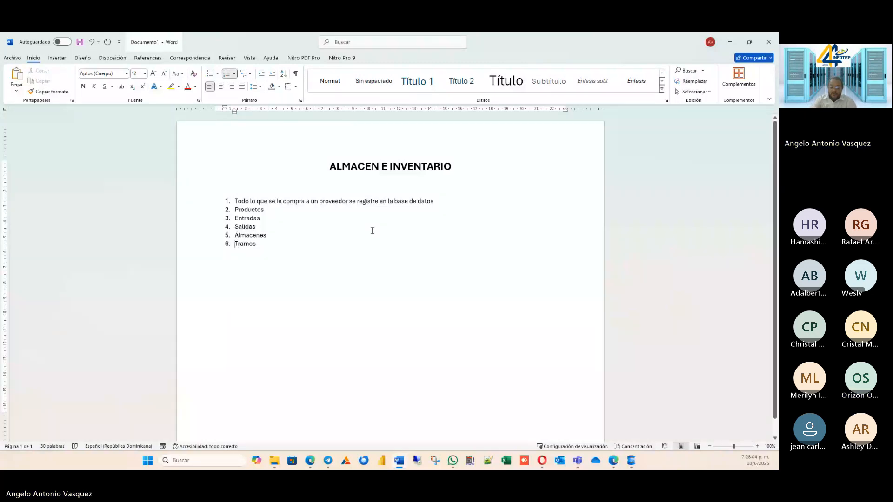
pyautogui.write('Ubi')
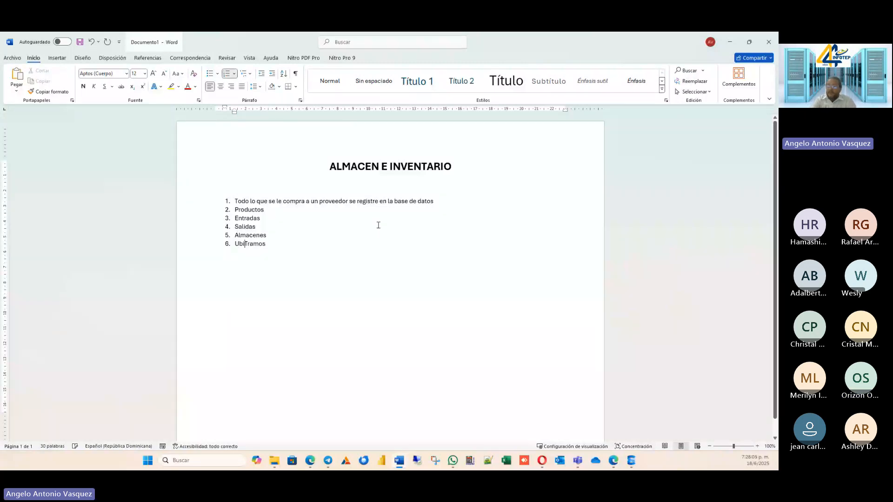
pyautogui.write('caciones')
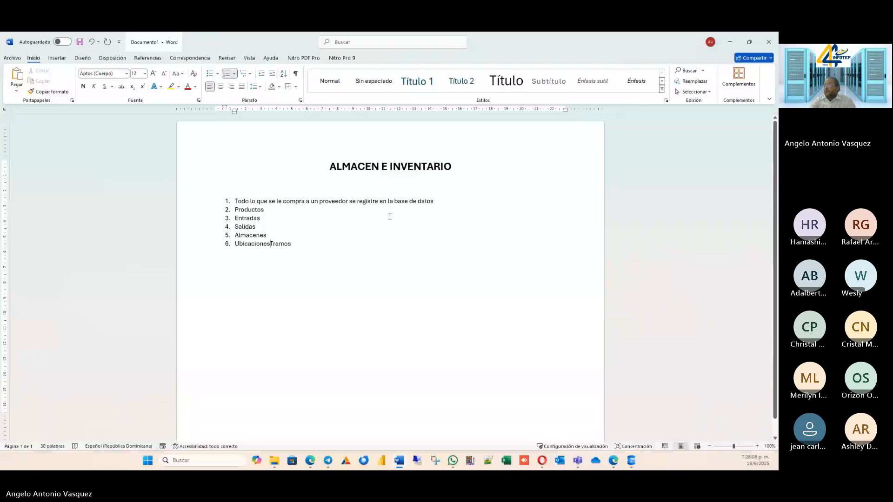
pyautogui.press('BackSpace')
pyautogui.press('BackSpace')
pyautogui.press('Delete')
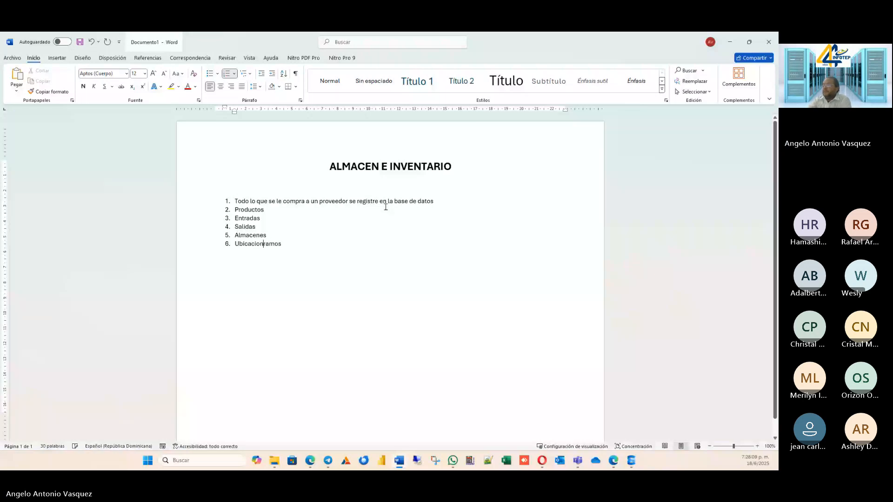
pyautogui.press('Delete')
pyautogui.press('Delete')
pyautogui.press('Delete')
pyautogui.press('Delete')
pyautogui.press('Delete')
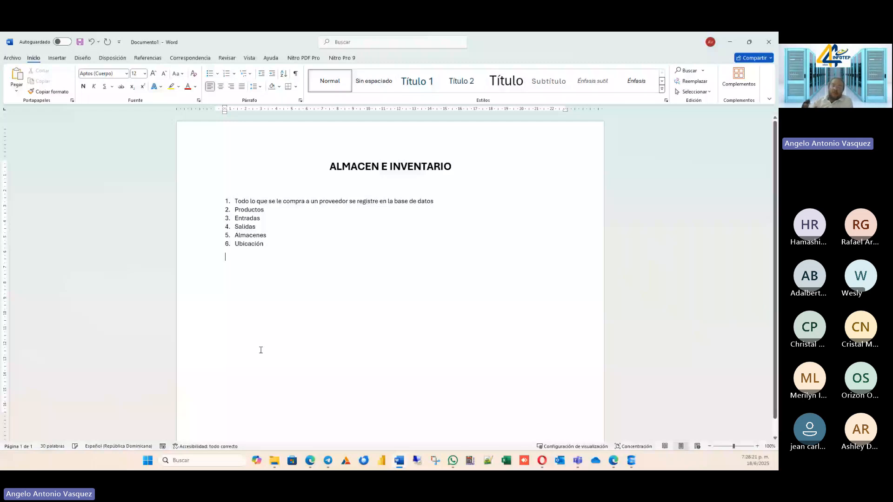
pyautogui.click(274, 250)
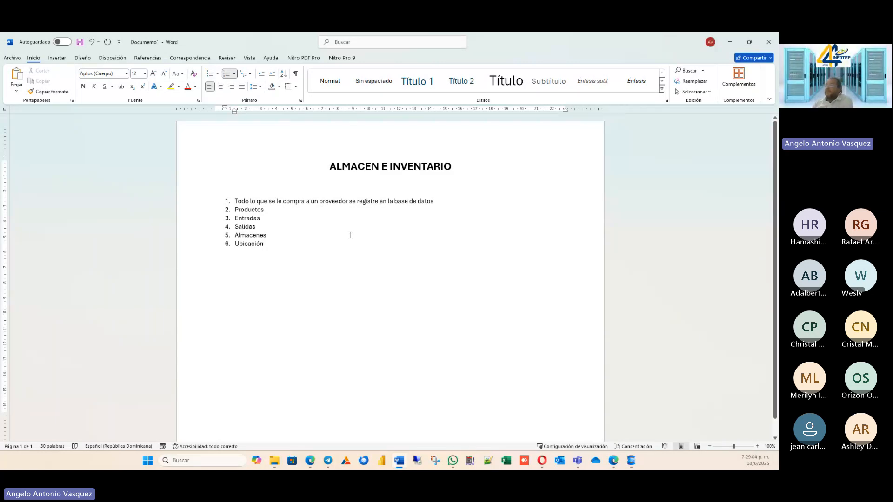
pyautogui.doubleClick(349, 272)
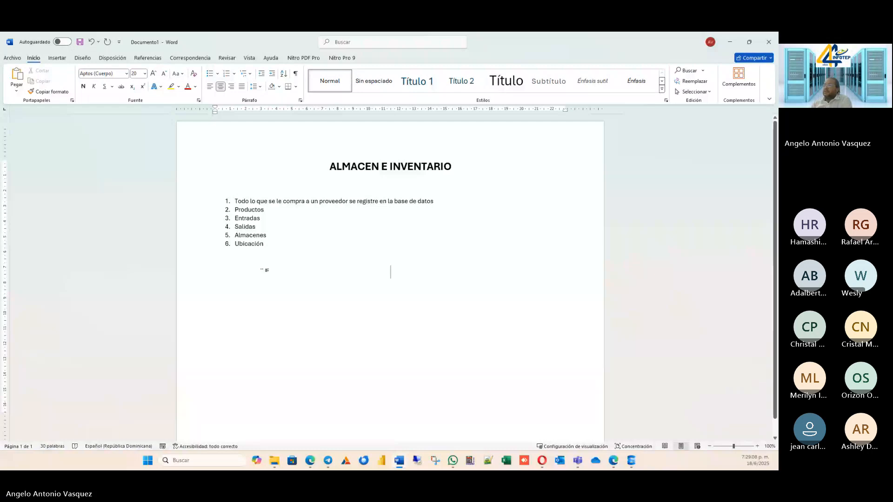
pyautogui.moveTo(259, 251); pyautogui.dragTo(186, 188)
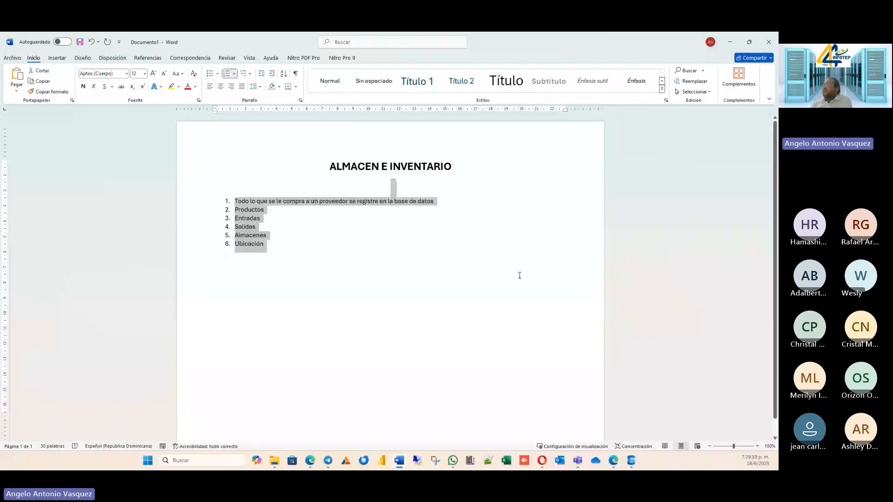
pyautogui.click(518, 275)
pyautogui.click(259, 236)
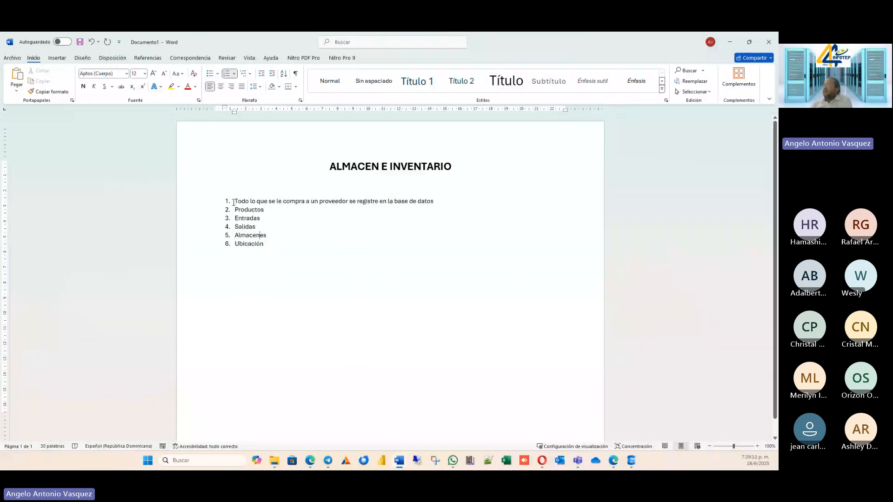
pyautogui.click(267, 208)
pyautogui.click(387, 203)
# Change "un proveedor" to "los proveedores" in the first list item.
pyautogui.click(308, 201)
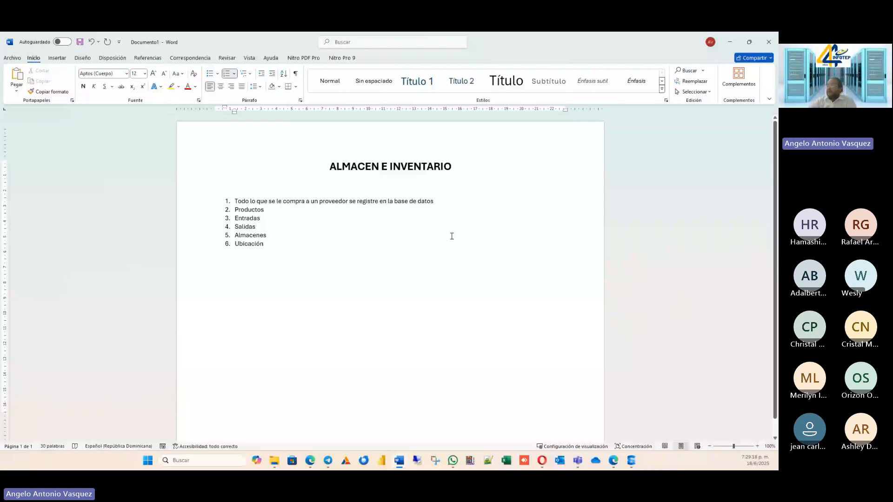
pyautogui.write('los')
pyautogui.press('Delete')
pyautogui.press('Delete')
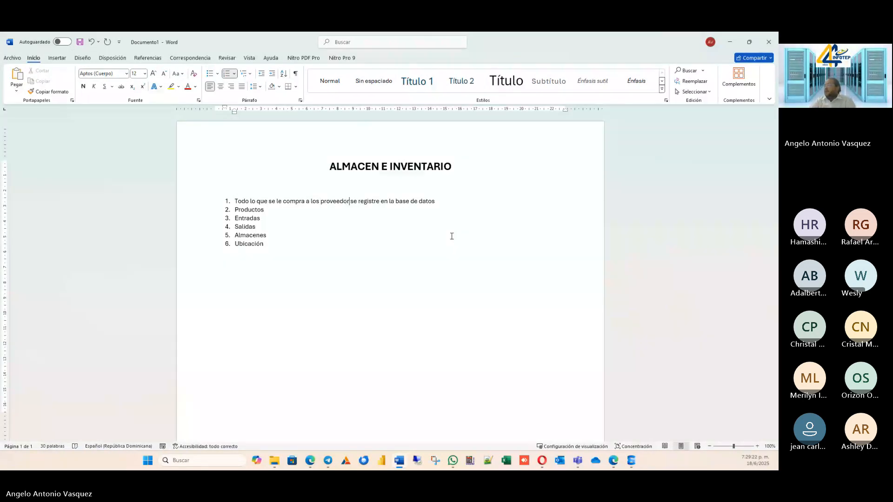
pyautogui.write('es')
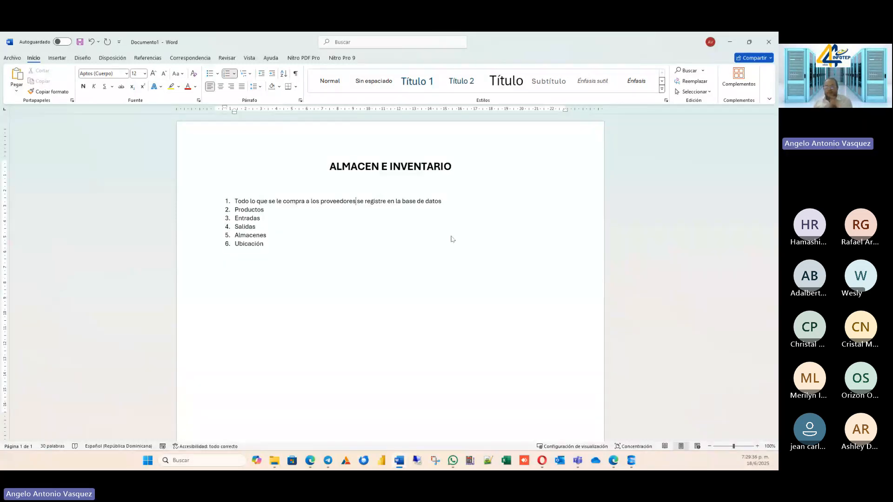
pyautogui.click(367, 257)
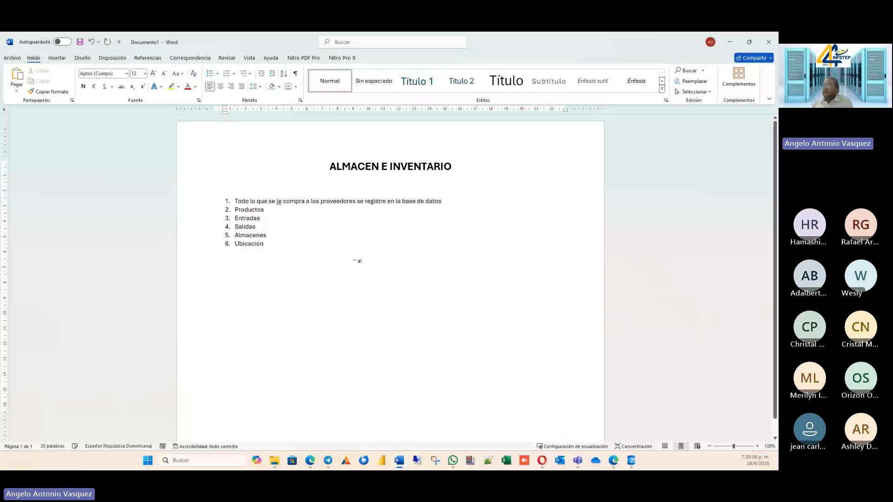
# Draw a text box about 3.44 cm wide and 5.16 cm high below the numbered list and move it slightly up.
pyautogui.click(57, 57)
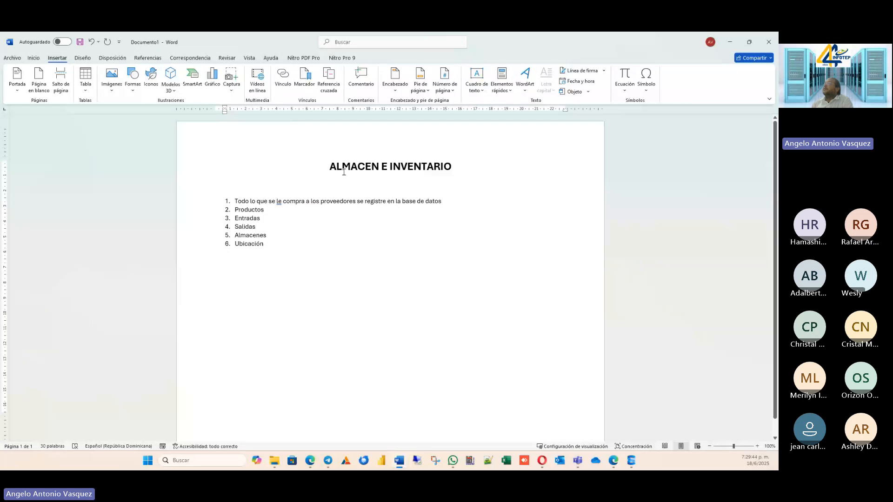
pyautogui.click(484, 93)
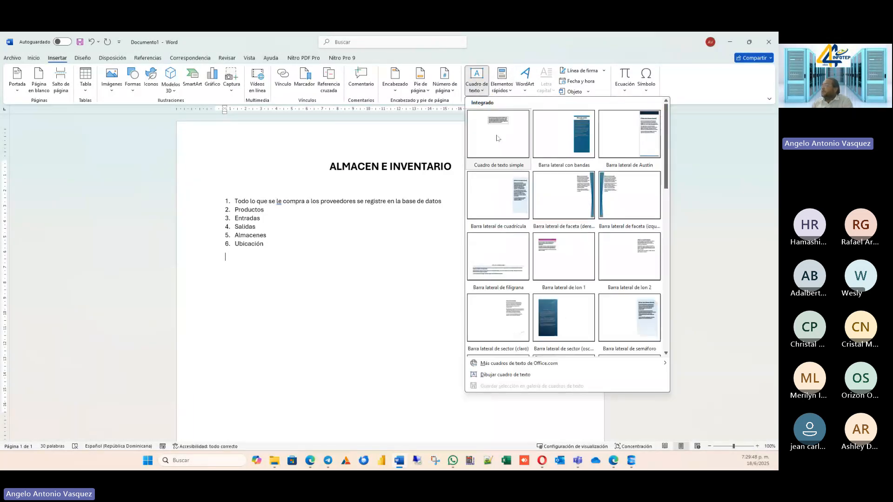
pyautogui.click(504, 374)
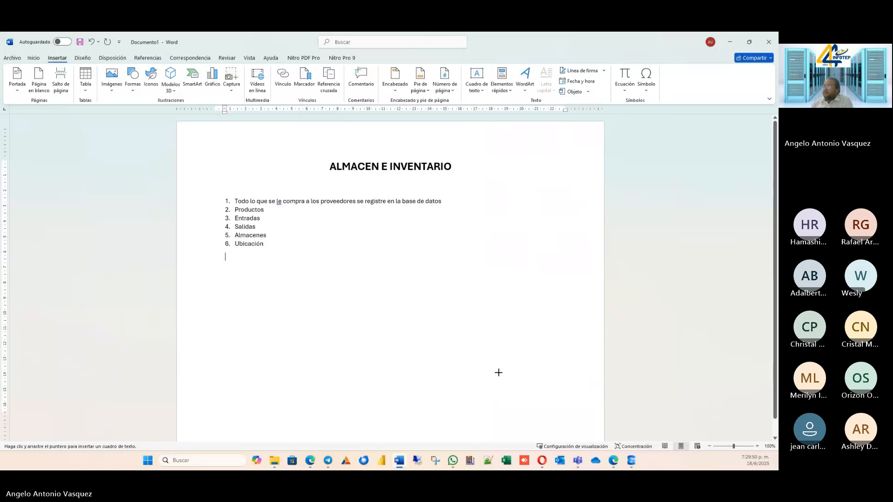
pyautogui.moveTo(230, 295); pyautogui.dragTo(284, 375)
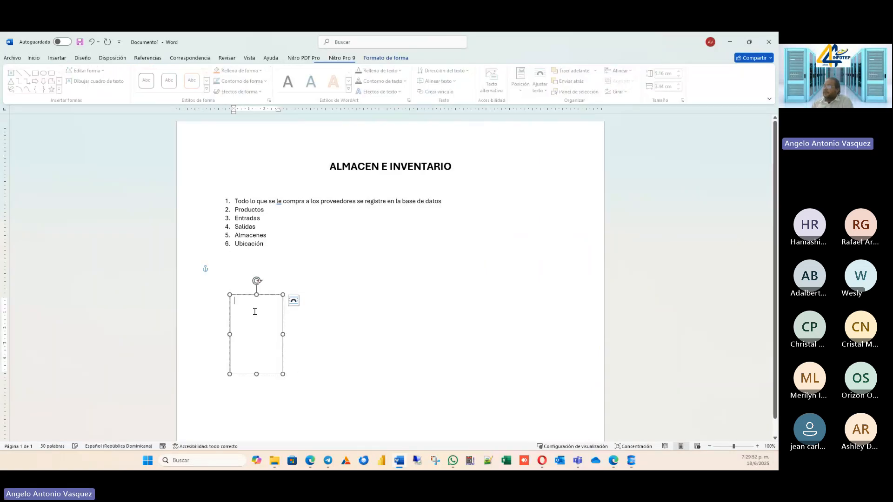
pyautogui.moveTo(251, 292); pyautogui.dragTo(250, 281)
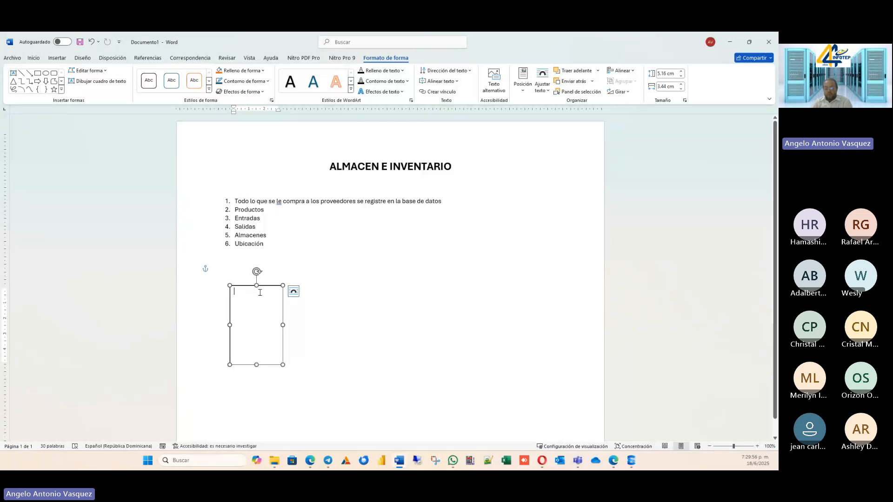
# Enter "PRODUCTOS" as the heading inside the text box.
pyautogui.write('PTODF')
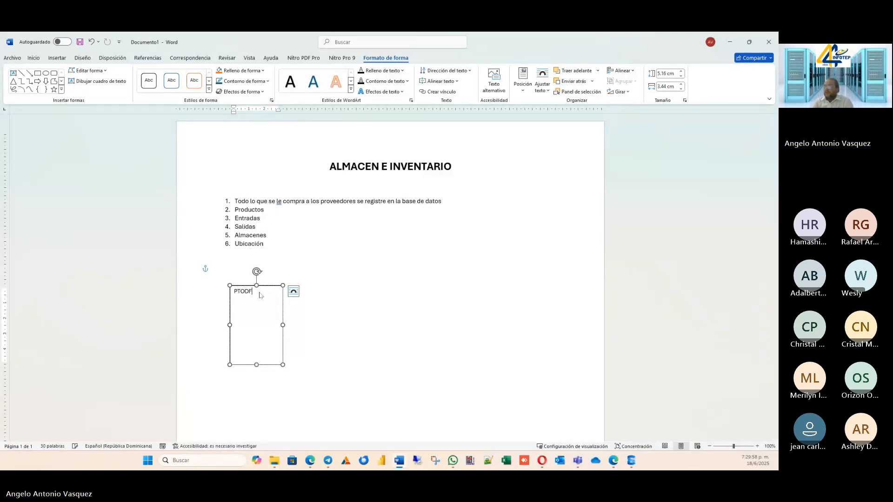
pyautogui.press('BackSpace')
pyautogui.press('BackSpace')
pyautogui.press('BackSpace')
pyautogui.press('BackSpace')
pyautogui.write('RODUCTOS')
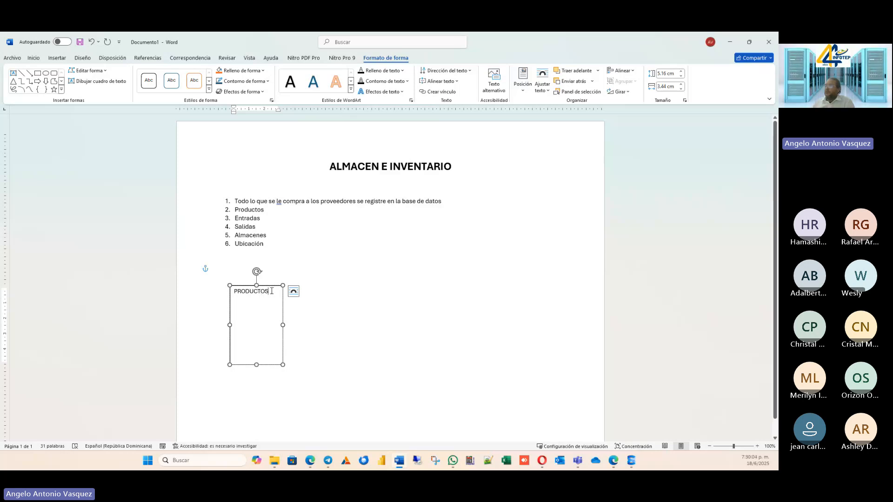
# Fill the PRODUCTOS text box with a light green theme colour.
pyautogui.hotkey('ctrl', 'a')
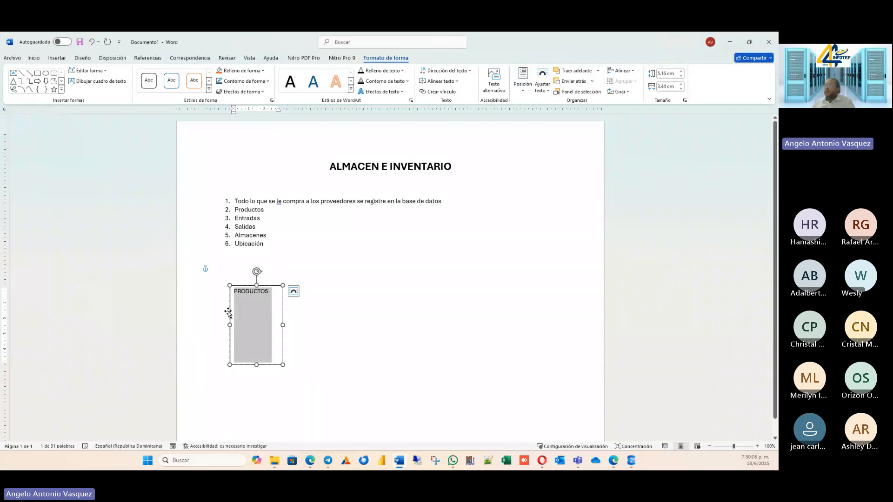
pyautogui.click(253, 292)
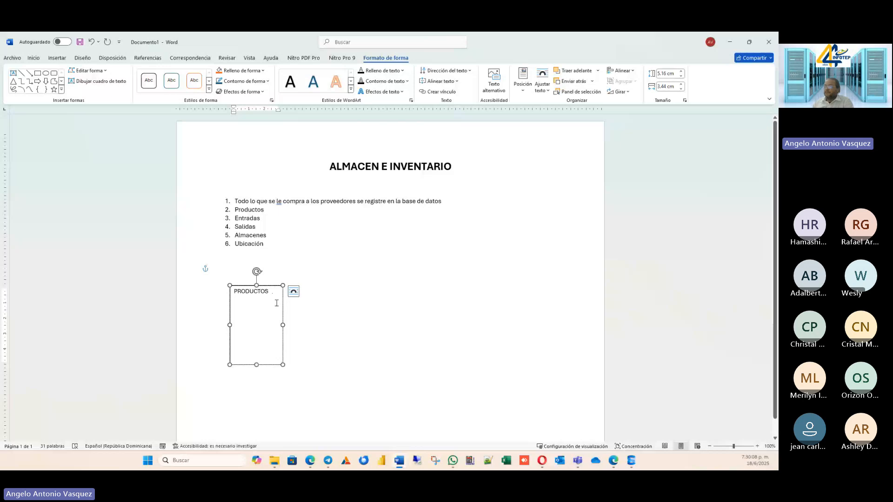
pyautogui.click(274, 303)
pyautogui.click(271, 286)
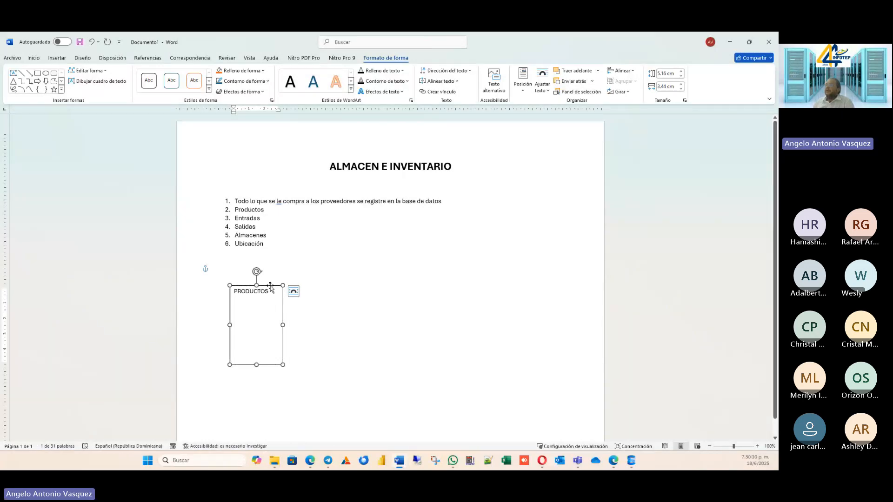
pyautogui.rightClick(276, 289)
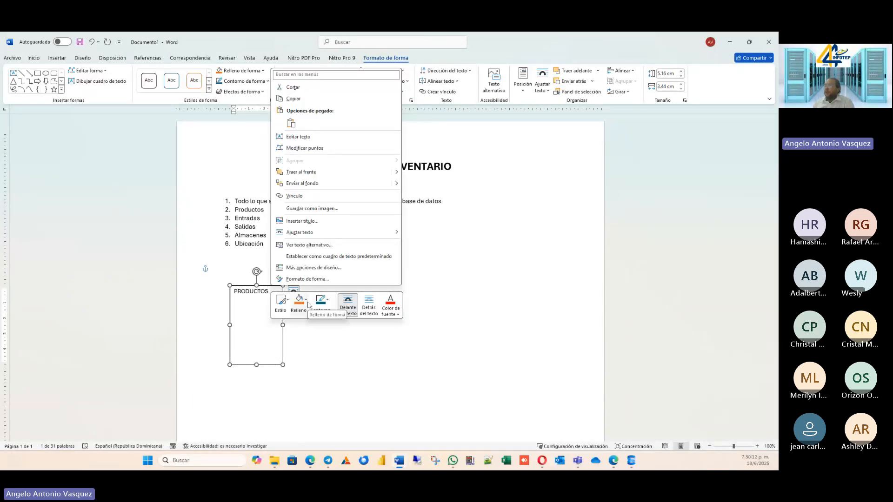
pyautogui.click(299, 302)
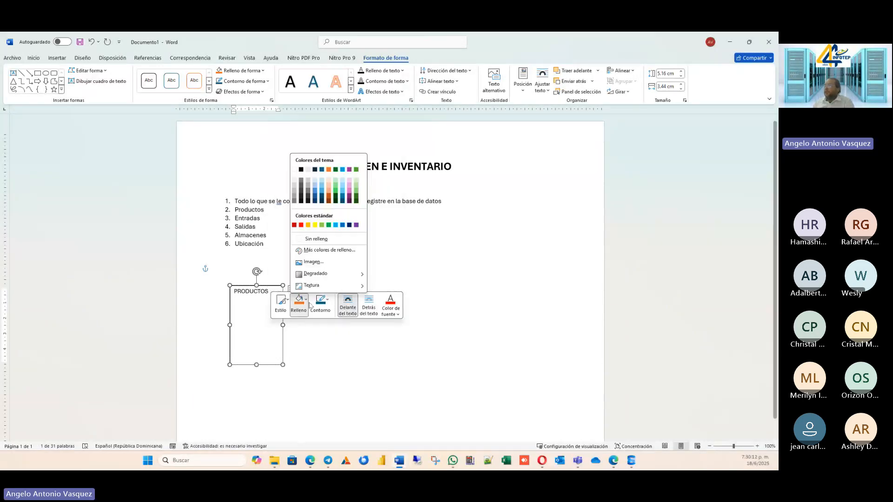
pyautogui.click(335, 180)
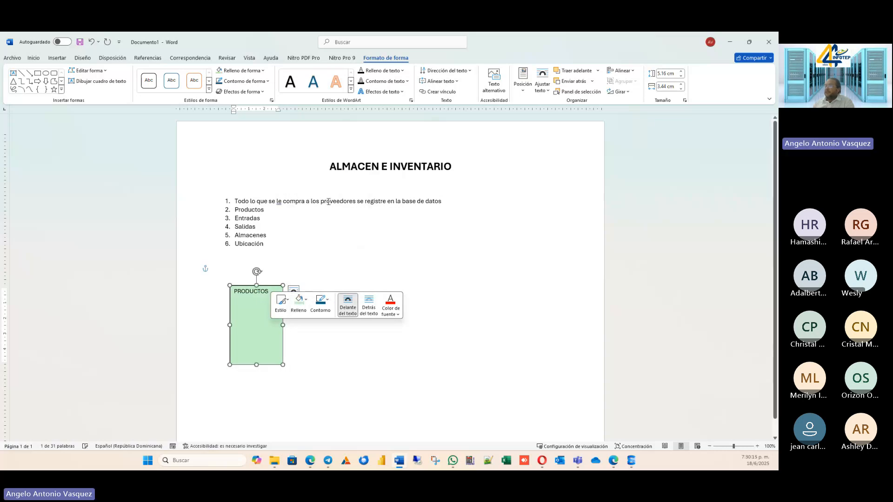
# Make the "PRODUCTOS" heading in the text box bold.
pyautogui.doubleClick(270, 293)
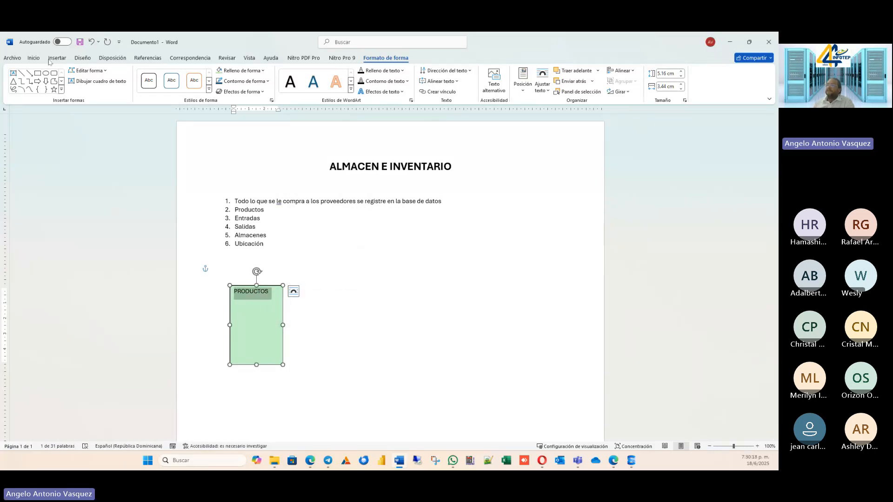
pyautogui.click(33, 58)
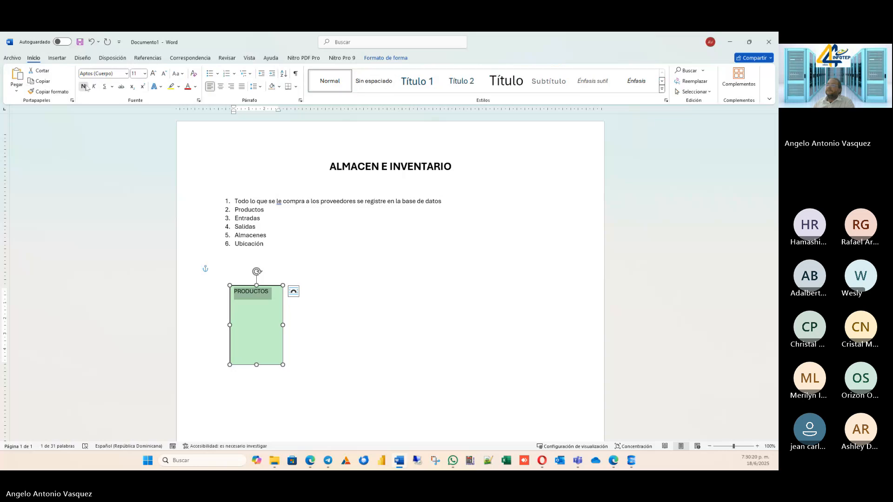
pyautogui.click(84, 86)
# Enter "CODIGO" on the line below the PRODUCTOS heading and widen the text box.
pyautogui.click(259, 305)
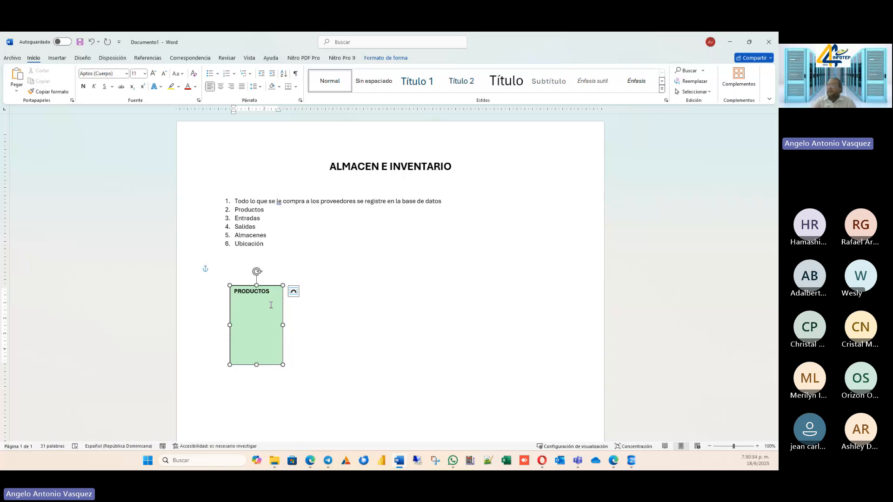
pyautogui.write('OD')
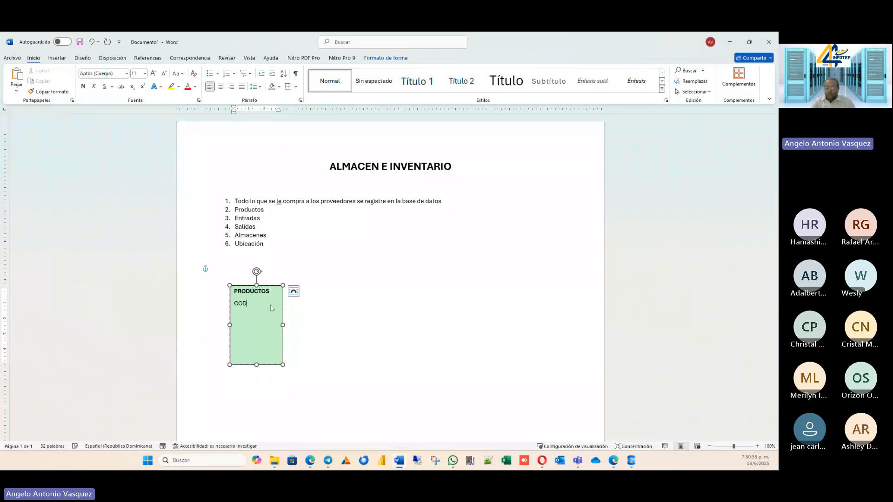
pyautogui.write('IGO')
pyautogui.press('Return')
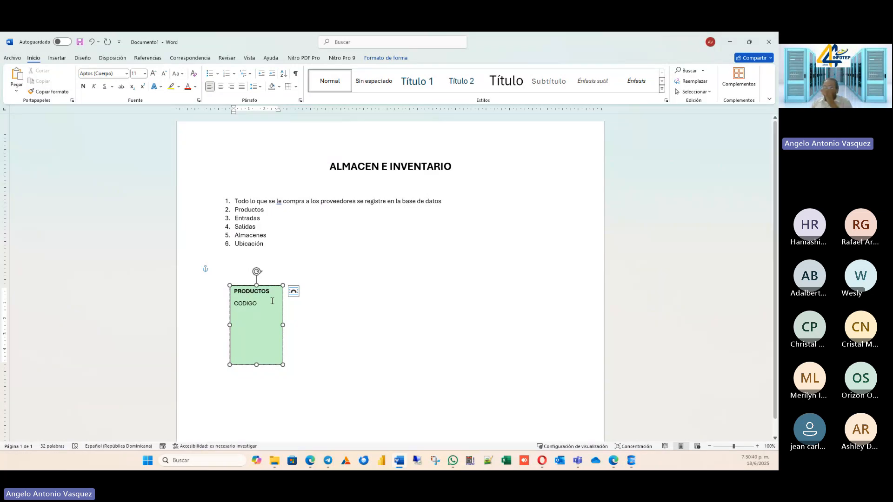
pyautogui.moveTo(283, 325); pyautogui.dragTo(306, 320)
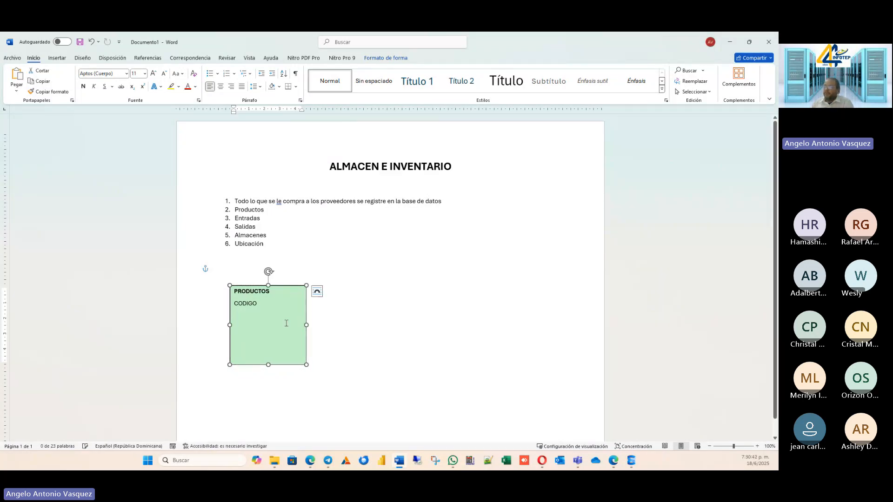
# Start a "NOMBR" line below CODIGO and rewrite the CODIGO line as "Código".
pyautogui.click(278, 320)
pyautogui.write('NOMBRE')
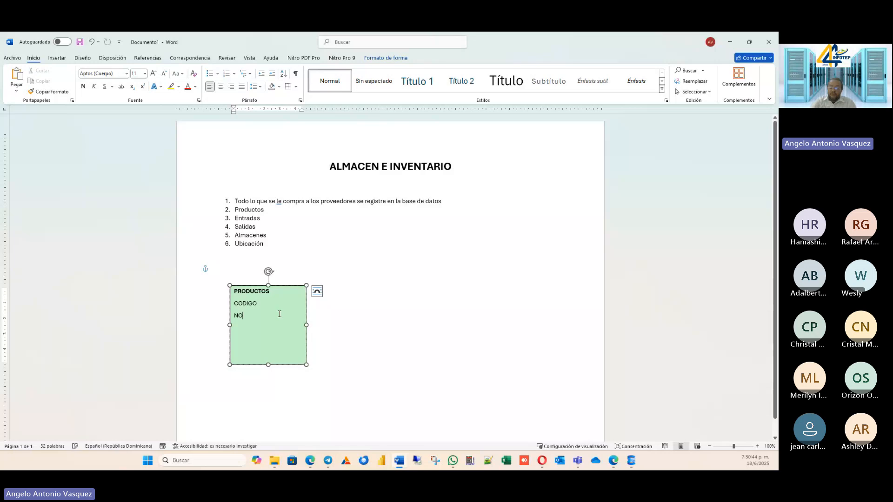
pyautogui.press('BackSpace')
pyautogui.press('BackSpace')
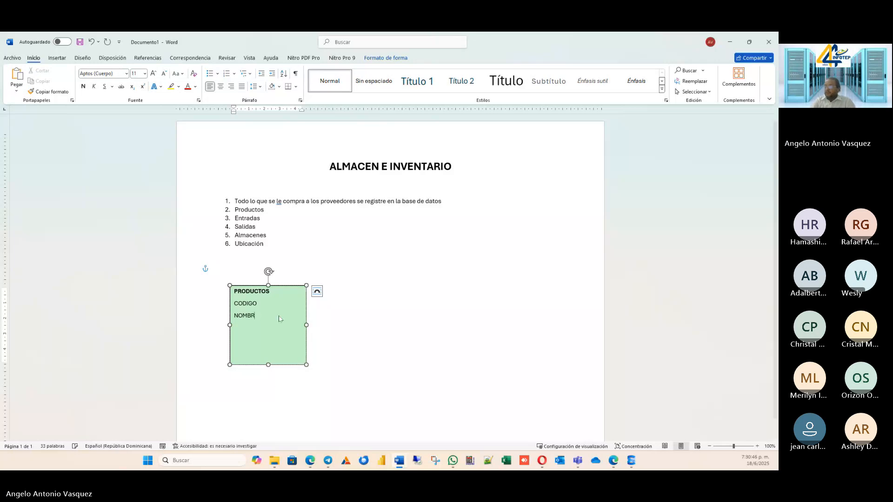
pyautogui.press('BackSpace')
pyautogui.press('BackSpace')
pyautogui.press('BackSpace')
pyautogui.press('BackSpace')
pyautogui.press('BackSpace')
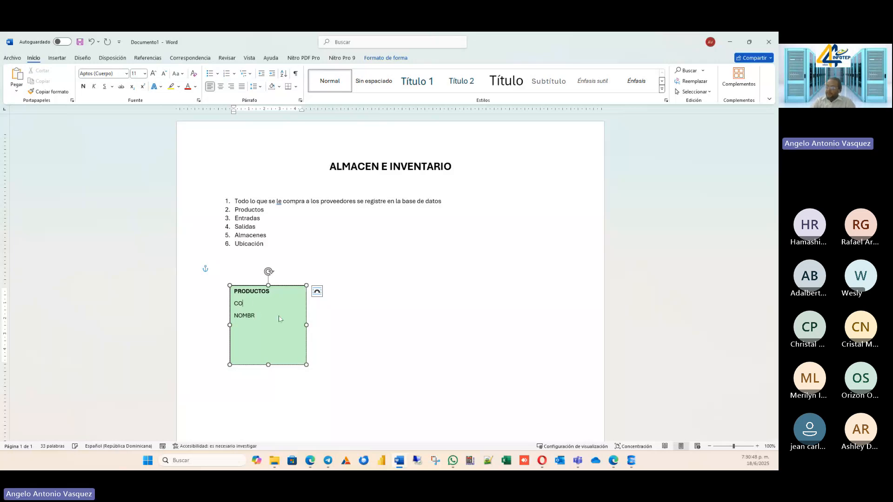
pyautogui.write('odi')
pyautogui.press('BackSpace')
pyautogui.press('BackSpace')
pyautogui.press('BackSpace')
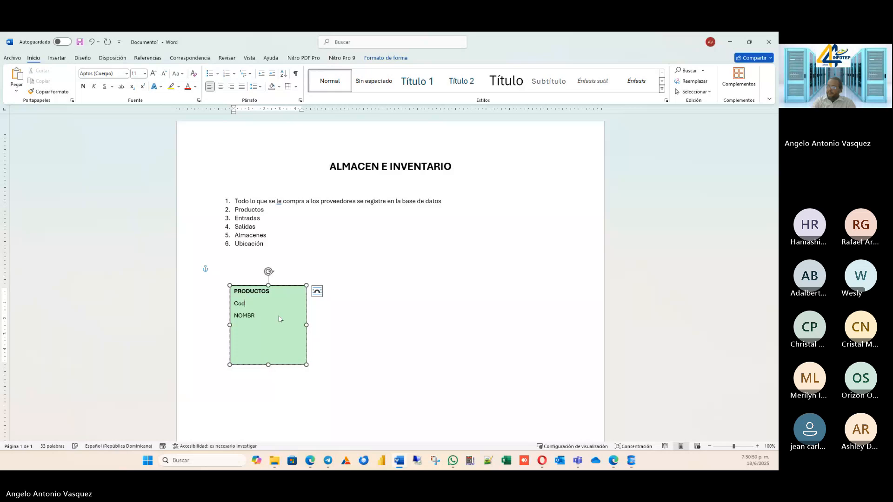
pyautogui.write('ódigo')
# Rewrite the line below Código as "Nombre" and add "Cantidad" on the line beneath it.
pyautogui.press('Down')
pyautogui.press('BackSpace')
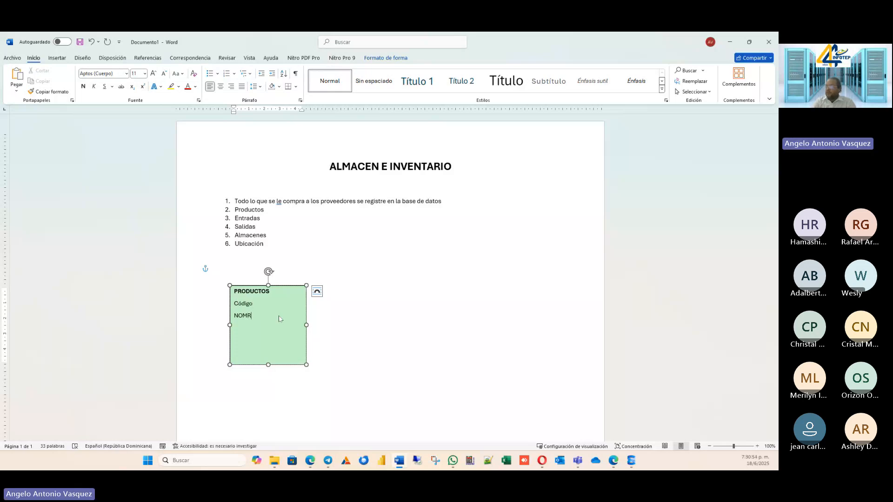
pyautogui.press('BackSpace')
pyautogui.press('BackSpace')
pyautogui.press('BackSpace')
pyautogui.write('ombre')
pyautogui.press('Return')
pyautogui.write('Cantidad')
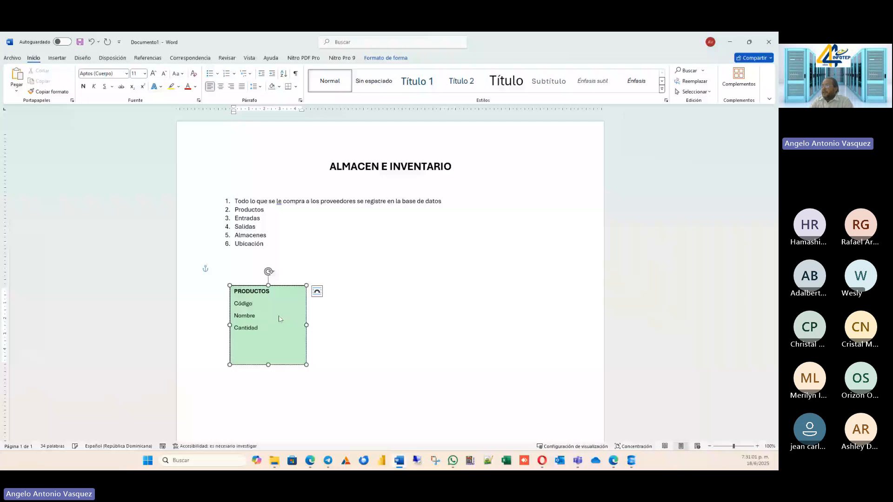
pyautogui.press('Return')
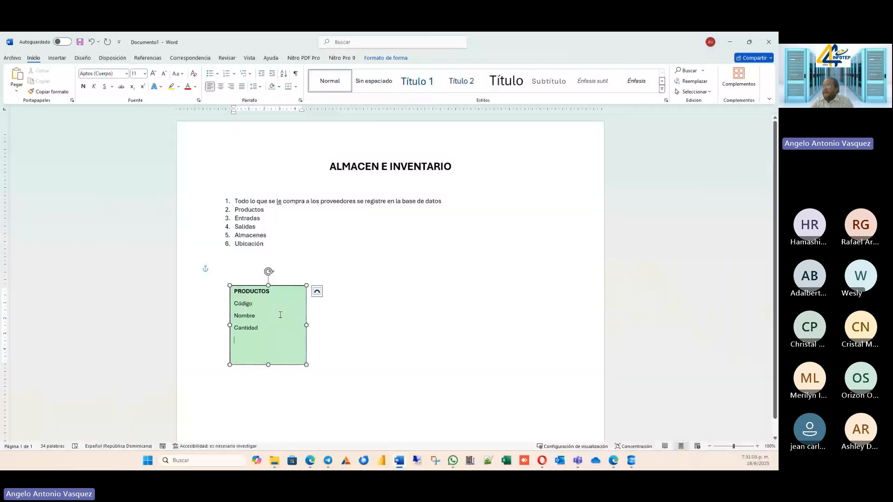
# Insert a "Descripción" line between Nombre and Cantidad in the PRODUCTOS text box.
pyautogui.press('Up')
pyautogui.press('Return')
pyautogui.press('Up')
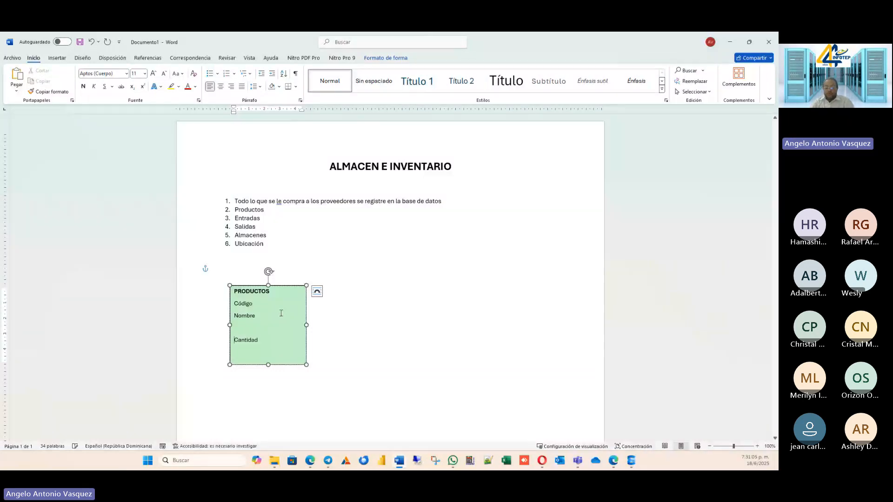
pyautogui.write('Descr')
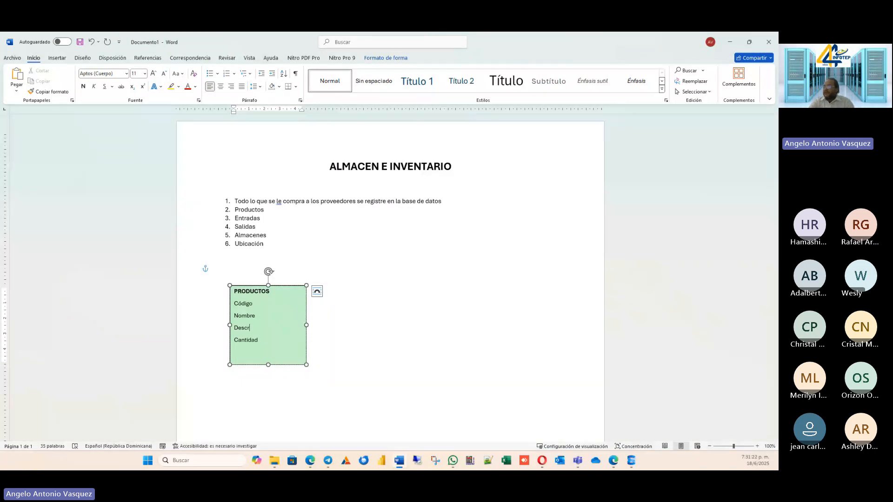
pyautogui.press('BackSpace')
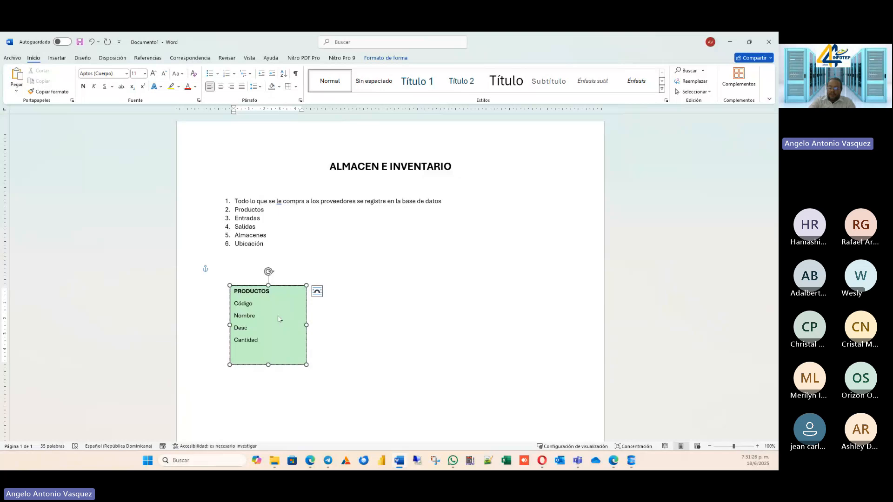
pyautogui.write('ripci')
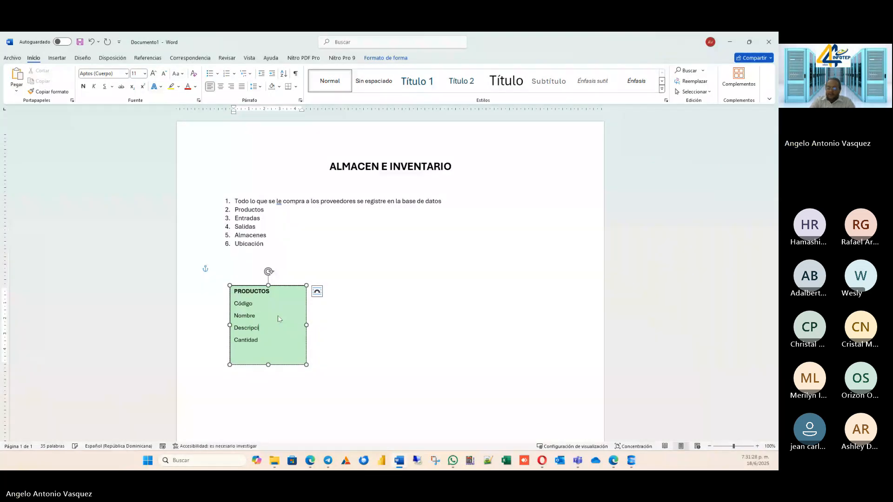
pyautogui.write('ón')
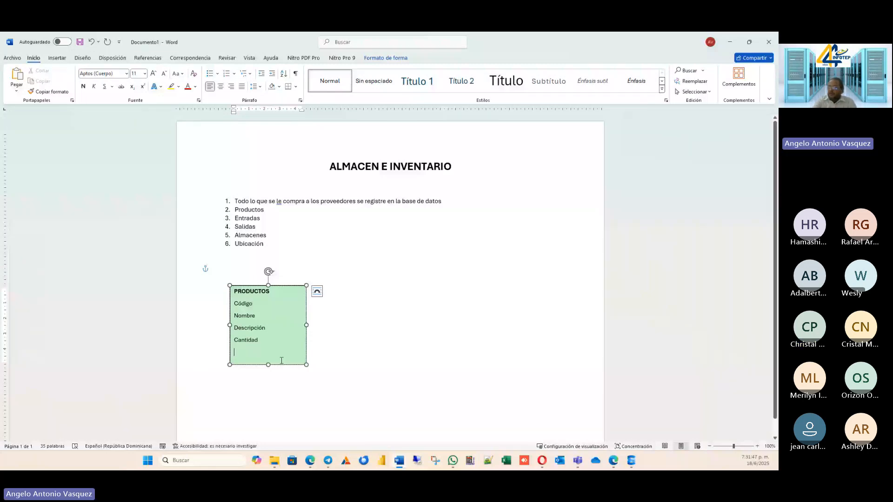
# Add "Tipo" as the field below Cantidad in the PRODUCTOS text box.
pyautogui.write('Tipo')
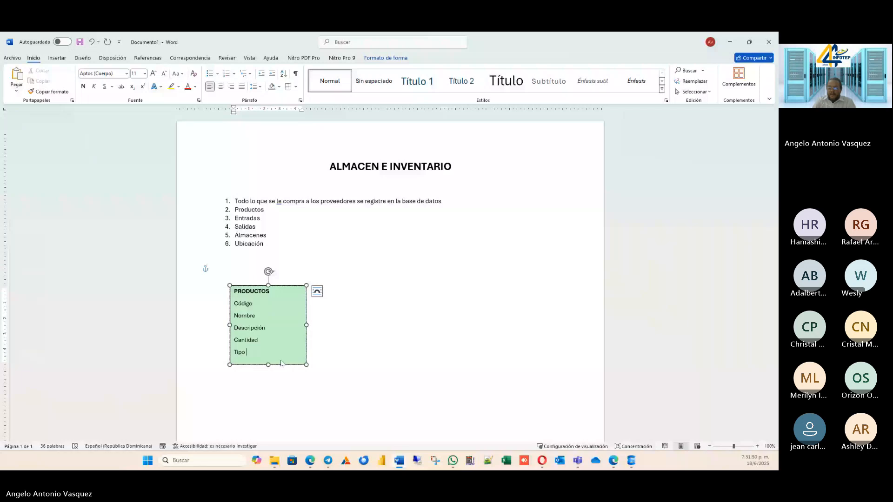
pyautogui.write(' Pro')
pyautogui.press('BackSpace')
pyautogui.press('BackSpace')
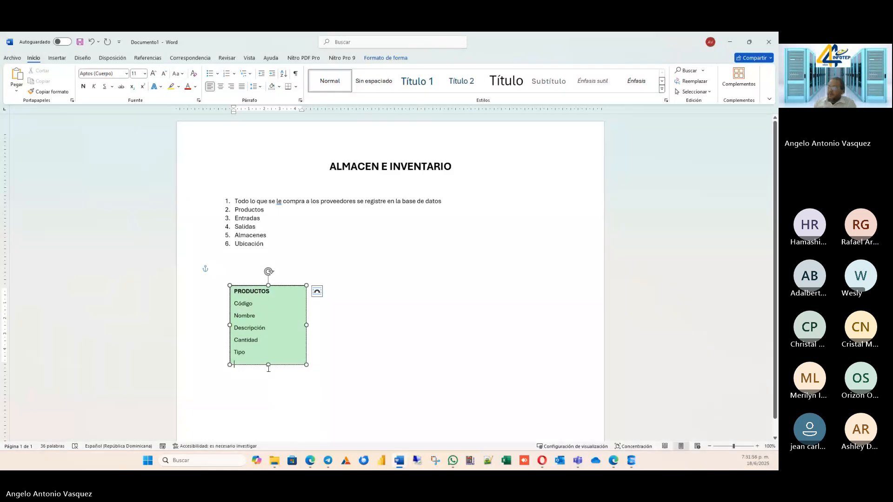
# Extend the PRODUCTOS text box downward and narrow it to fit its field names closely.
pyautogui.moveTo(268, 365); pyautogui.dragTo(269, 414)
pyautogui.moveTo(306, 349); pyautogui.dragTo(283, 348)
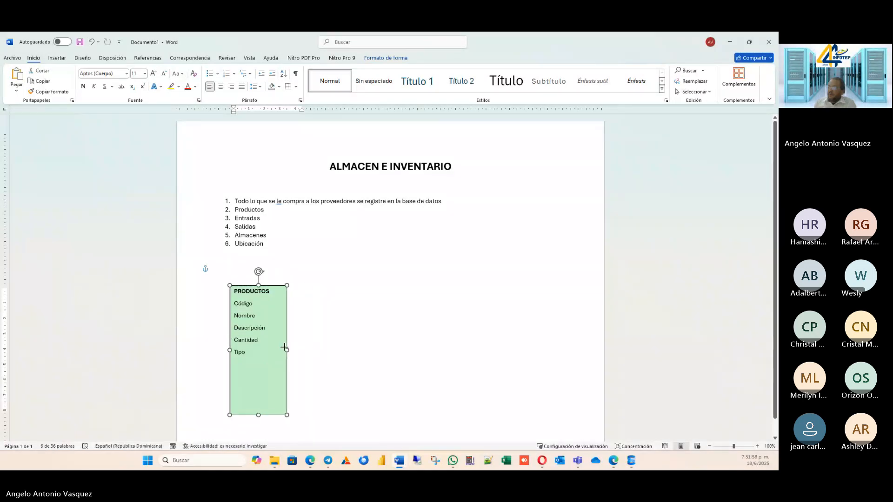
pyautogui.press('Return')
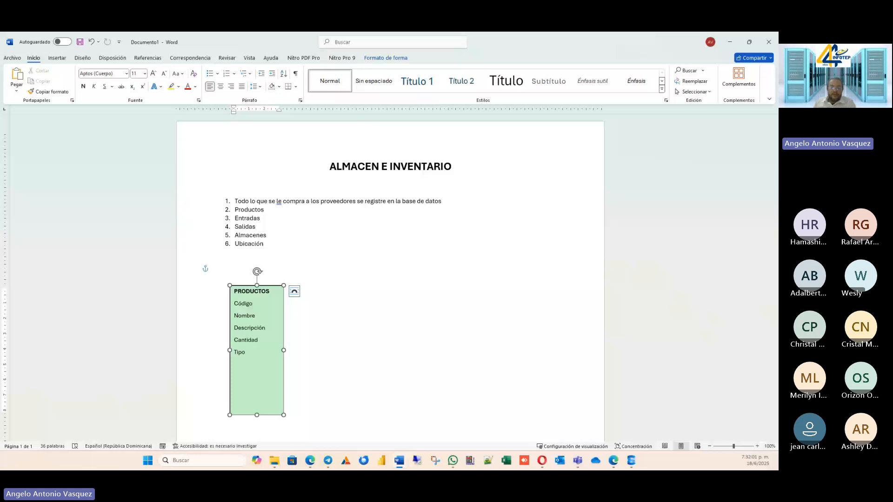
# Add "Ubicación" as a new field below Tipo in the PRODUCTOS text box.
pyautogui.click(254, 365)
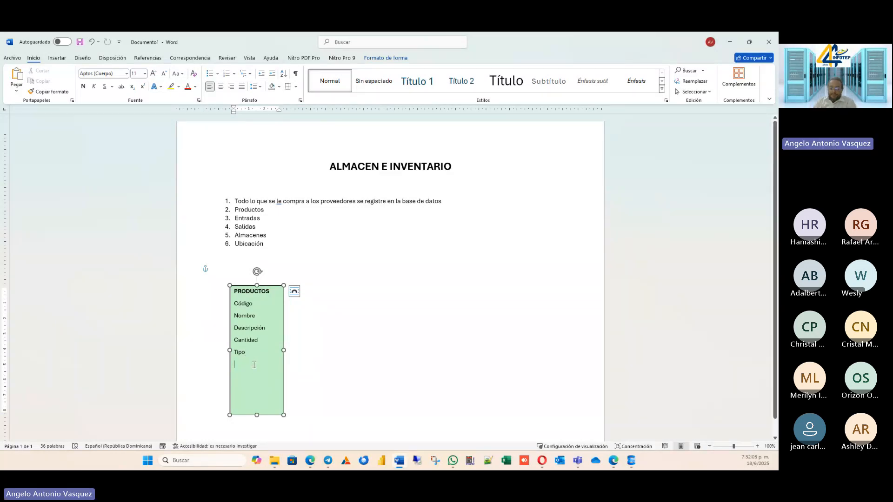
pyautogui.write('Ub')
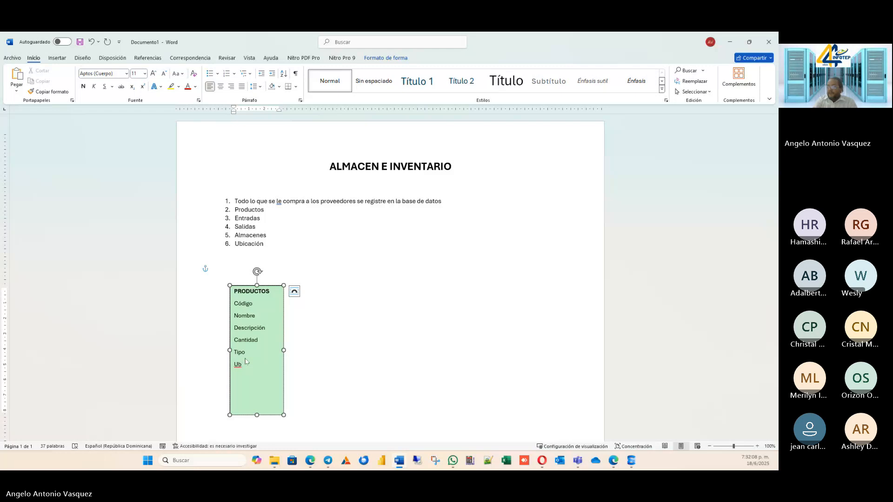
pyautogui.write('icaci')
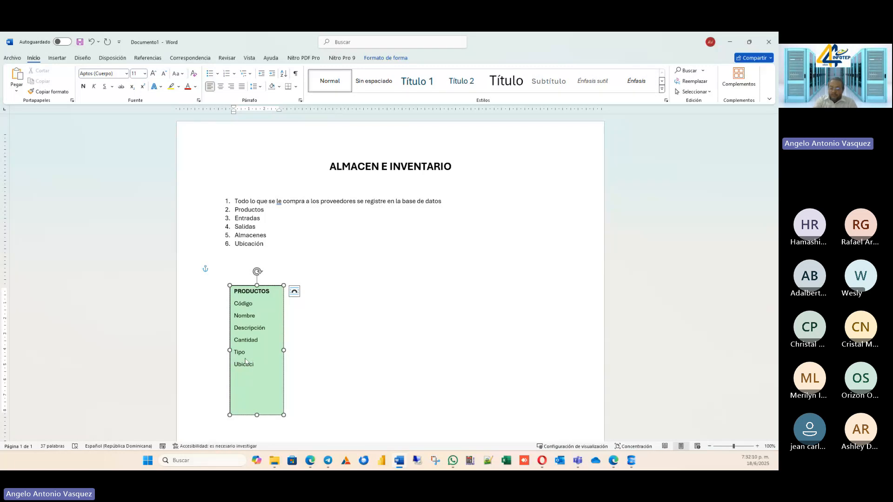
pyautogui.write('ón')
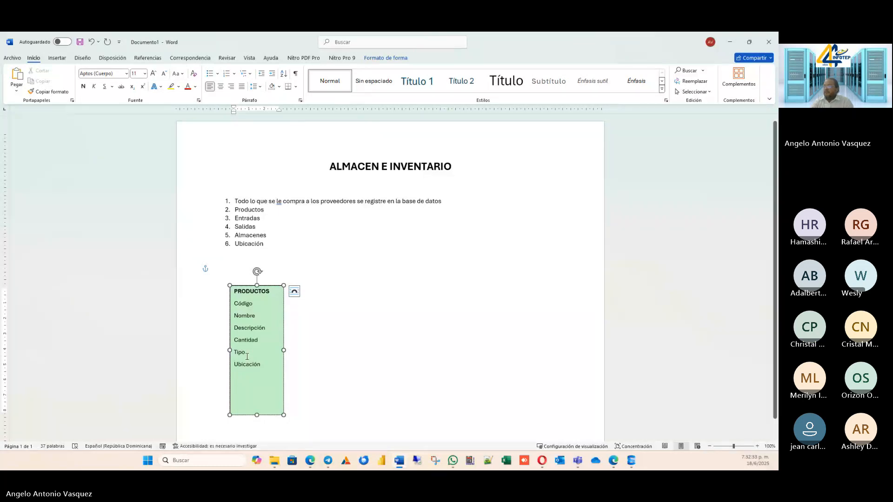
# Remove the "Nombre" line from between Código and Descripción in the PRODUCTOS text box.
pyautogui.press('Up')
pyautogui.press('Up')
pyautogui.press('Up')
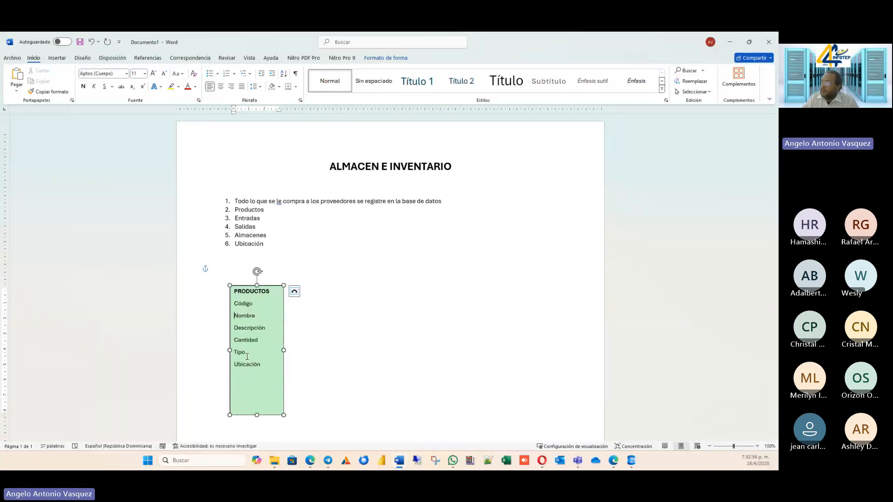
pyautogui.press('Up')
pyautogui.press('Up')
pyautogui.hotkey('shift', 'End')
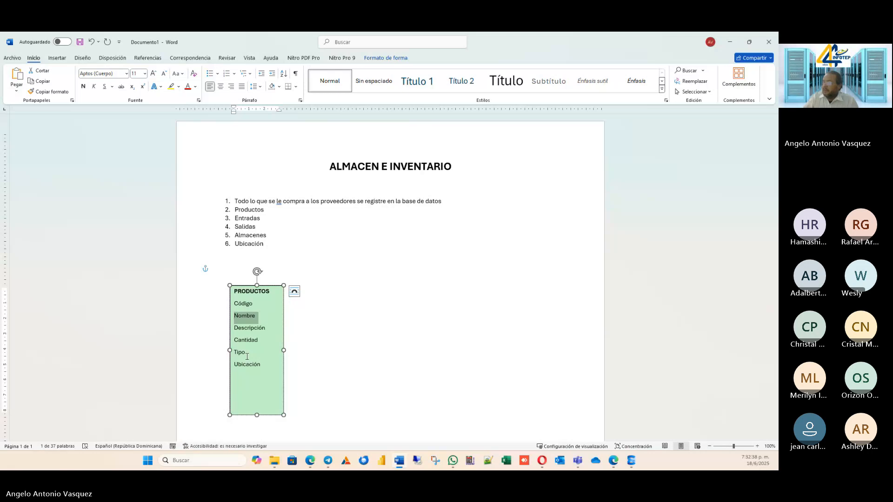
pyautogui.press('Delete')
# Add "Fecha de Vencimiento" as the field below Ubicación in the PRODUCTOS text box.
pyautogui.press('Down')
pyautogui.press('Down')
pyautogui.press('Down')
pyautogui.press('Down')
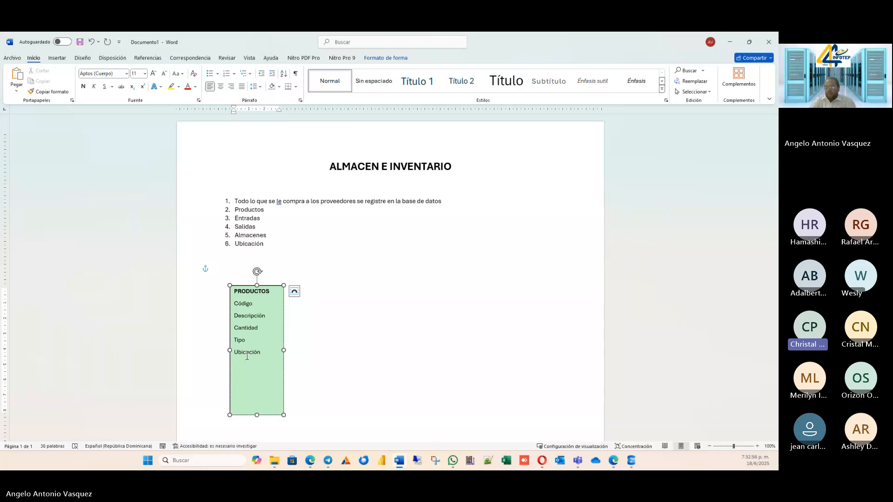
pyautogui.write('Fecha')
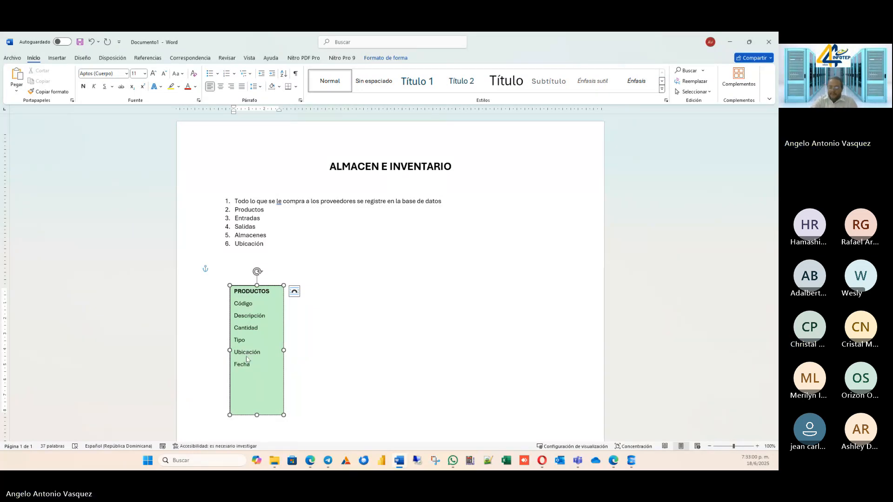
pyautogui.write('Vence')
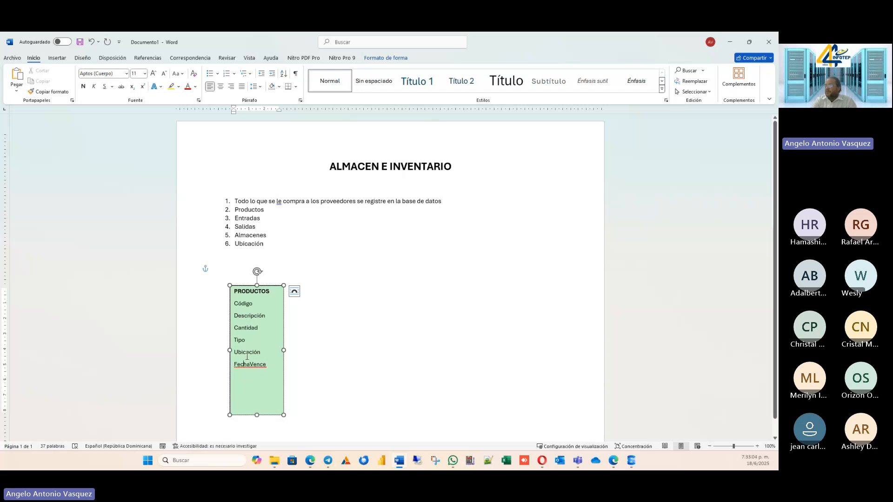
pyautogui.click(247, 360)
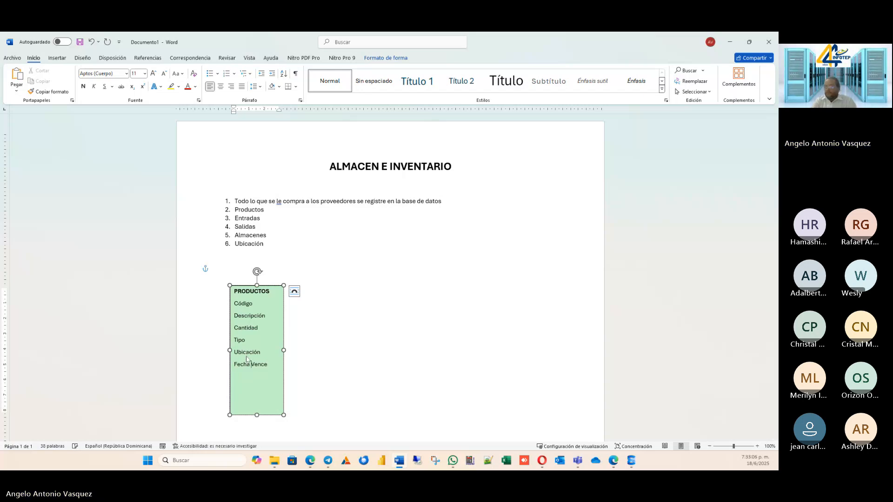
pyautogui.write('de Venc')
pyautogui.write('imientoe')
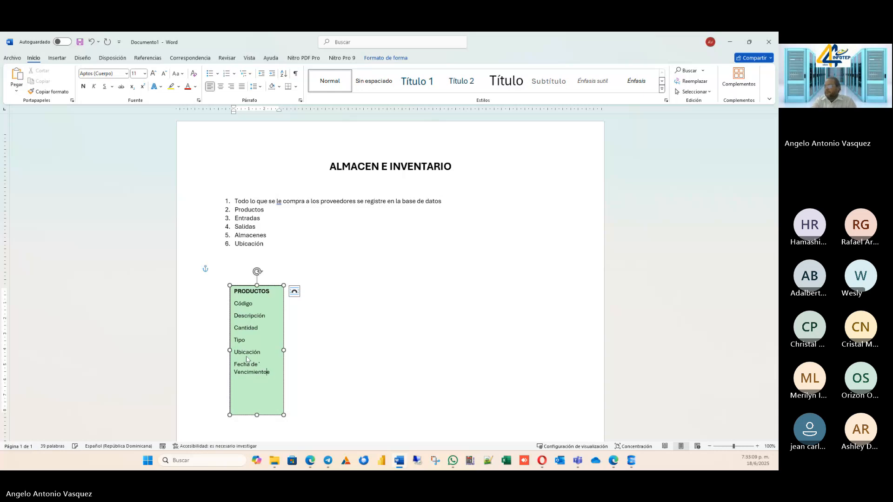
pyautogui.press('Delete')
pyautogui.press('Return')
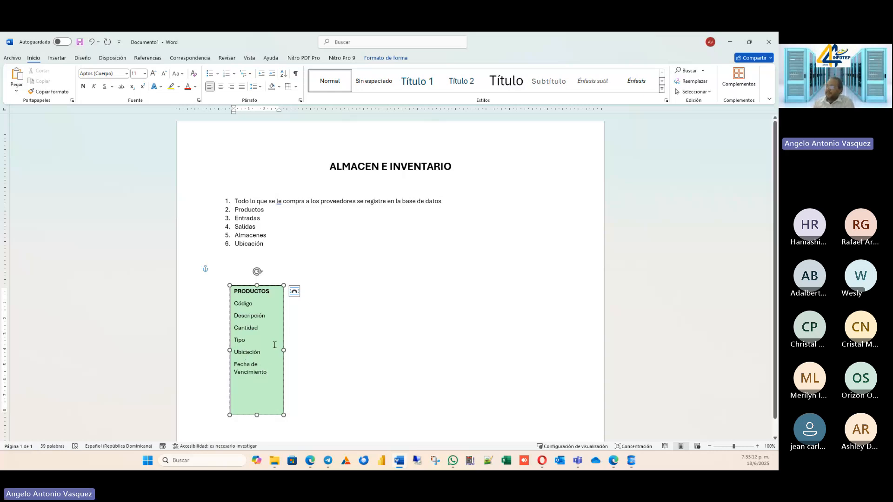
# Widen the PRODUCTOS text box so Fecha de Vencimiento fits on one line, and shorten it to end just below that field.
pyautogui.moveTo(284, 349); pyautogui.dragTo(327, 345)
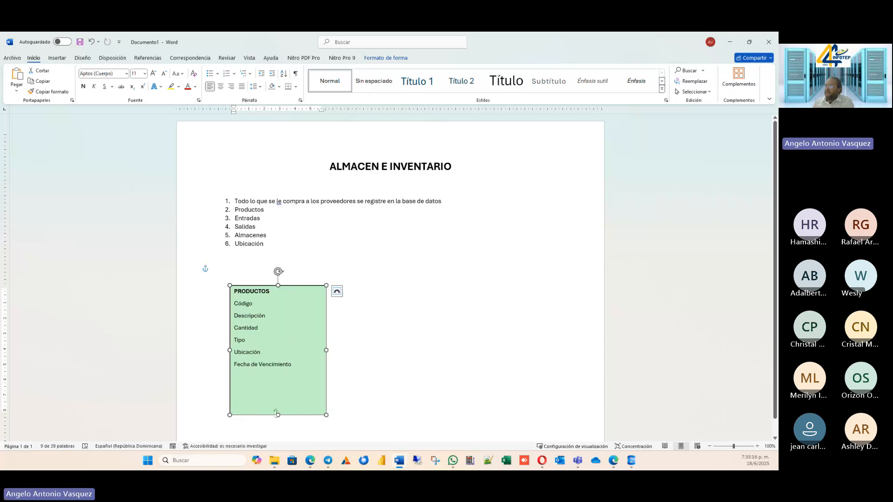
pyautogui.moveTo(278, 415); pyautogui.dragTo(279, 370)
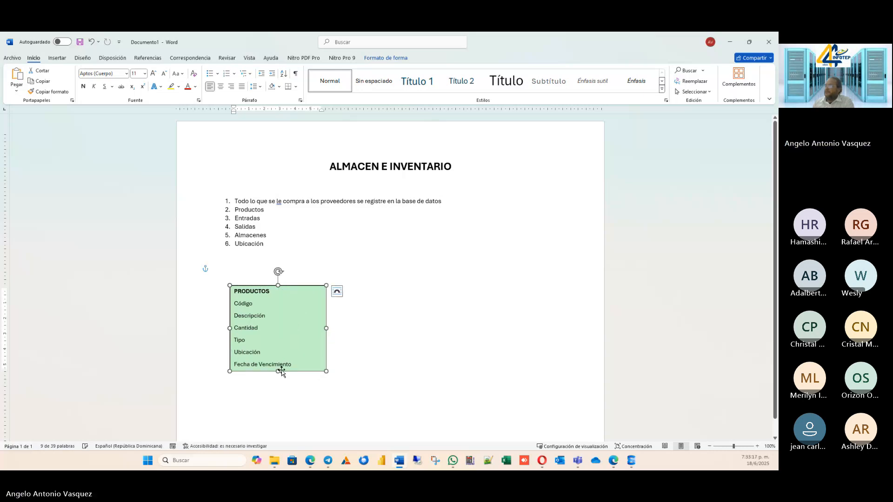
pyautogui.click(329, 328)
pyautogui.click(305, 338)
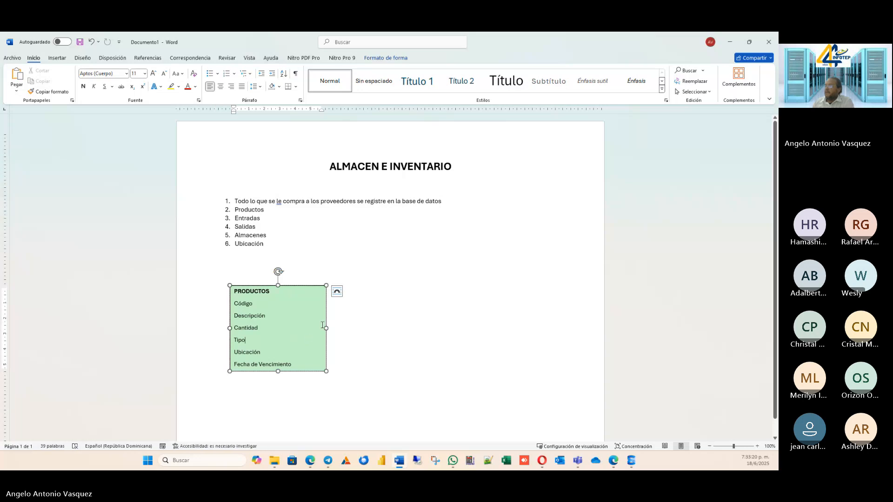
pyautogui.moveTo(327, 327); pyautogui.dragTo(303, 324)
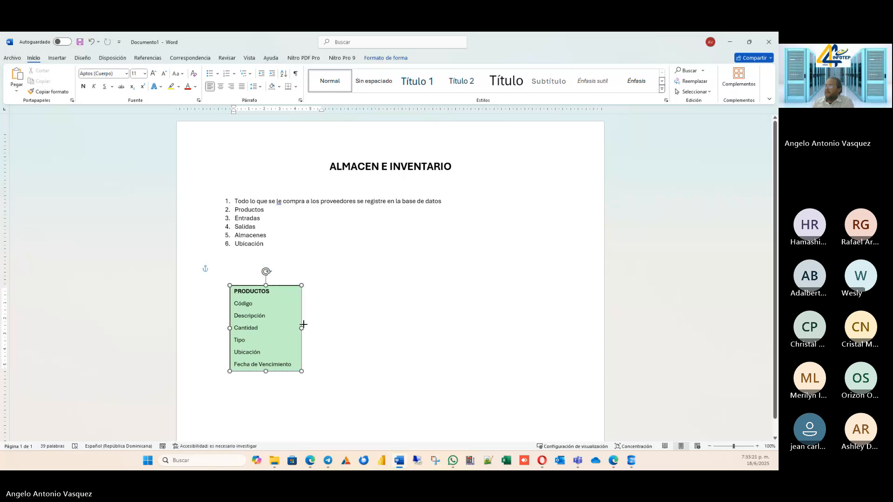
pyautogui.click(335, 310)
# Move the PRODUCTOS text box up directly below the numbered list and place a duplicate beside it, aligned along the upper edge.
pyautogui.scroll(-1, 343, 297)
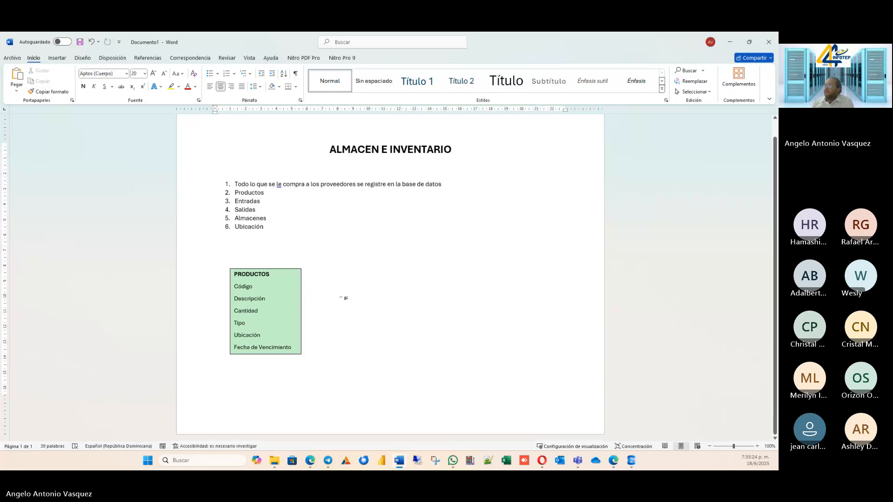
pyautogui.scroll(1, 355, 301)
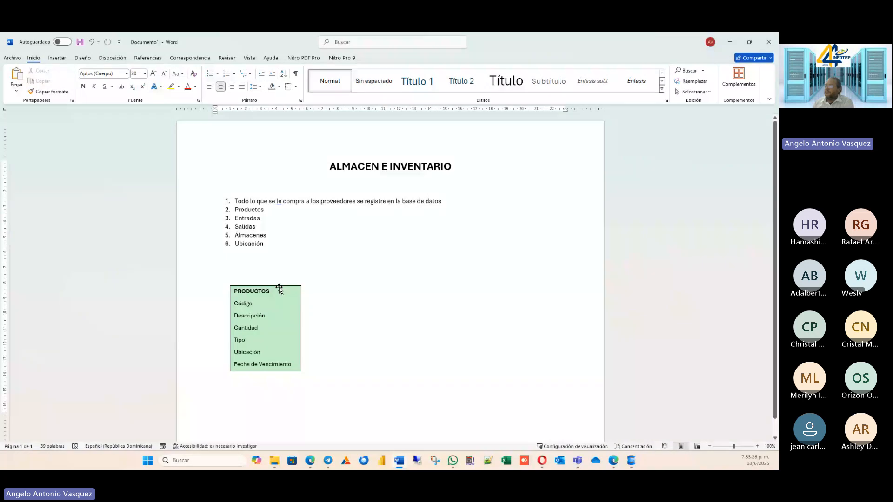
pyautogui.moveTo(279, 288); pyautogui.dragTo(273, 261)
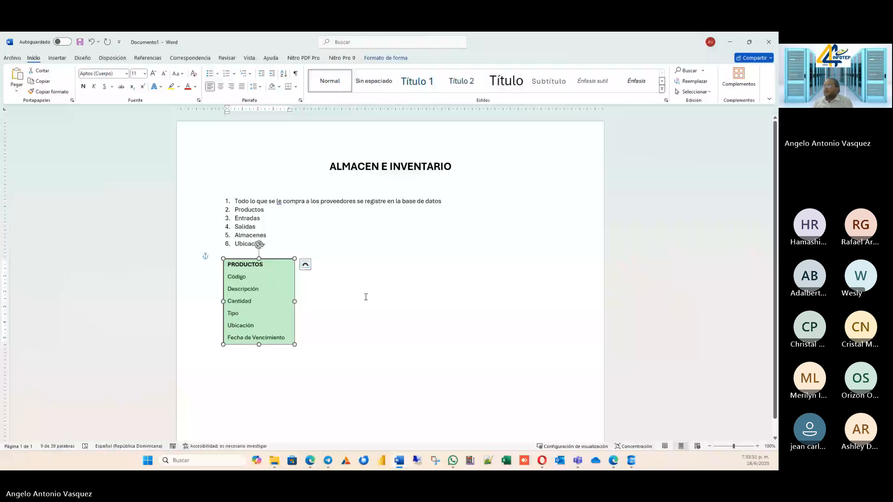
pyautogui.hotkey('ctrl', 'v')
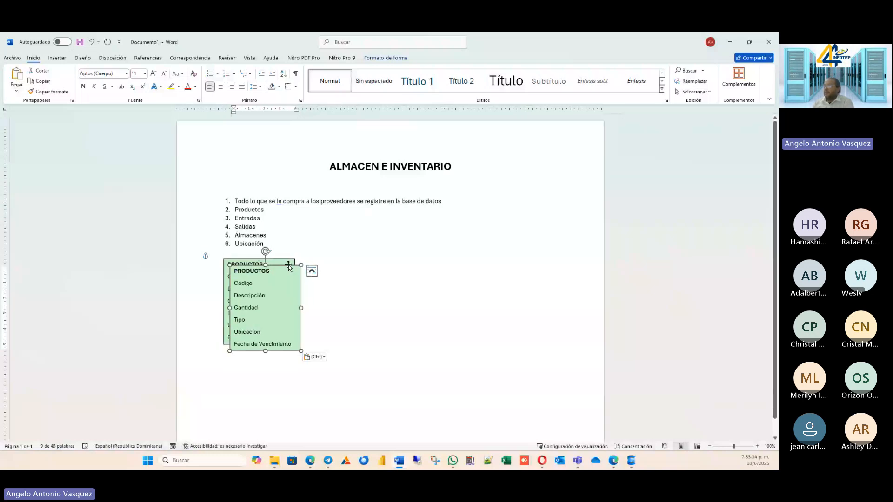
pyautogui.moveTo(292, 267); pyautogui.dragTo(377, 260)
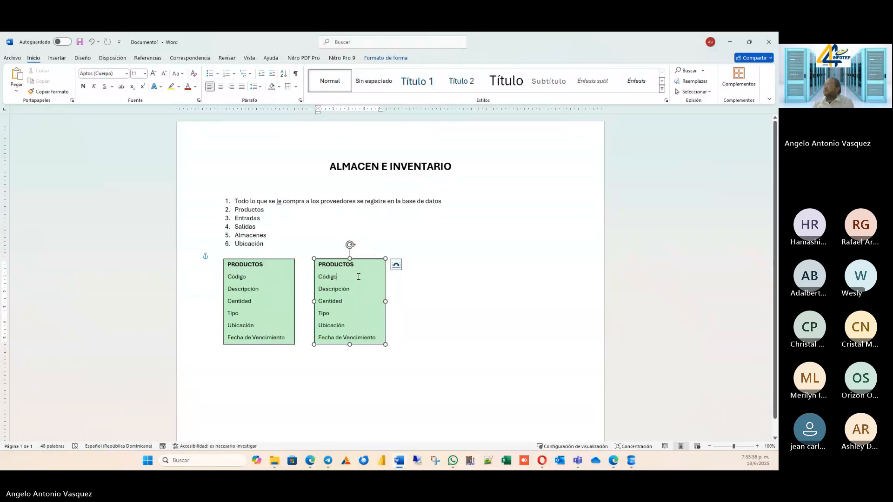
# Replace the heading of the duplicated text box with "ALMACENES".
pyautogui.click(359, 263)
pyautogui.click(358, 264)
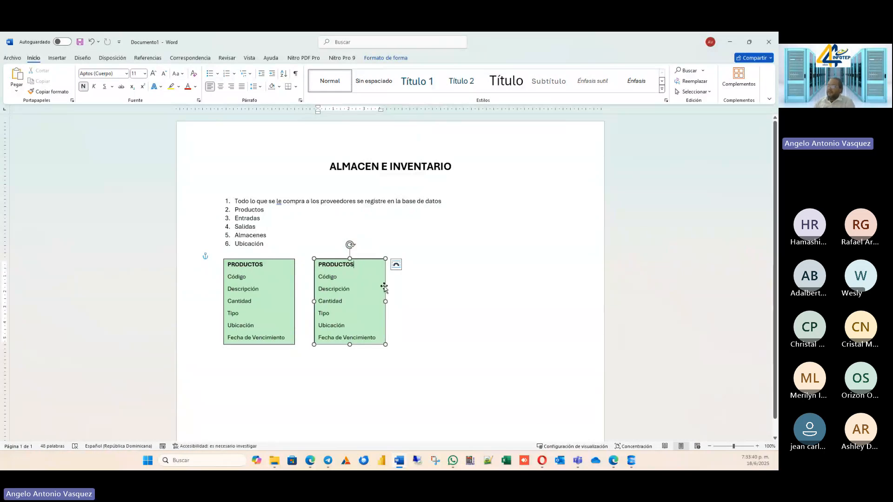
pyautogui.press('BackSpace')
pyautogui.press('BackSpace')
pyautogui.press('BackSpace')
pyautogui.press('BackSpace')
pyautogui.press('BackSpace')
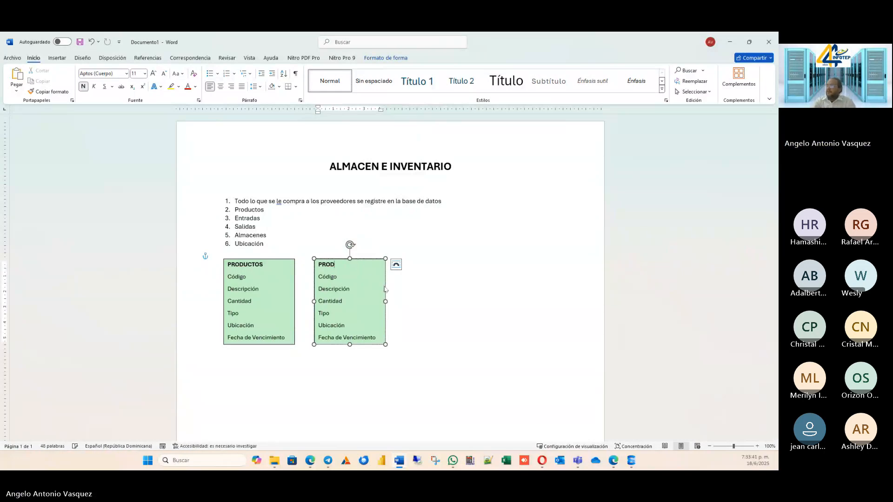
pyautogui.press('BackSpace')
pyautogui.press('BackSpace')
pyautogui.press('BackSpace')
pyautogui.press('BackSpace')
pyautogui.write('ALMACENES')
# Remove Cantidad, Tipo, Ubicación and Fecha de Vencimiento from the ALMACENES text box and shorten the box to fit Código and Descripción.
pyautogui.press('Down')
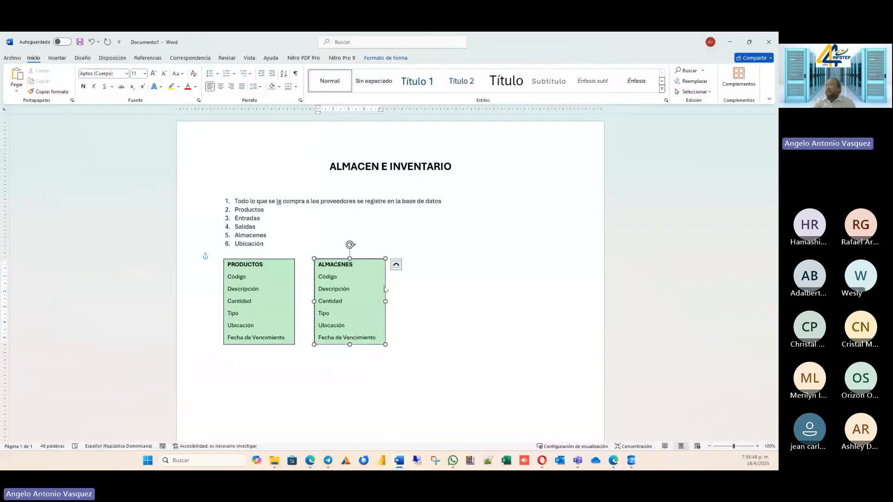
pyautogui.press('Down')
pyautogui.press('Down')
pyautogui.press('BackSpace')
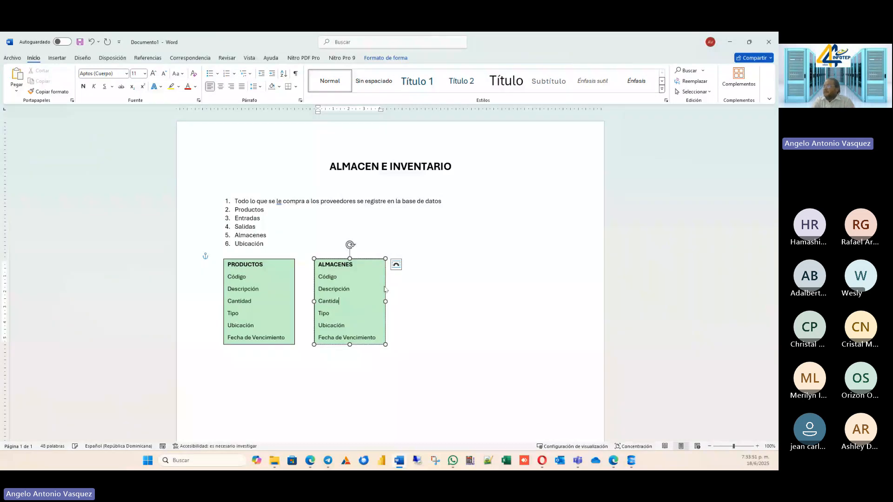
pyautogui.hotkey('ctrl', 'BackSpace')
pyautogui.press('Delete')
pyautogui.press('End')
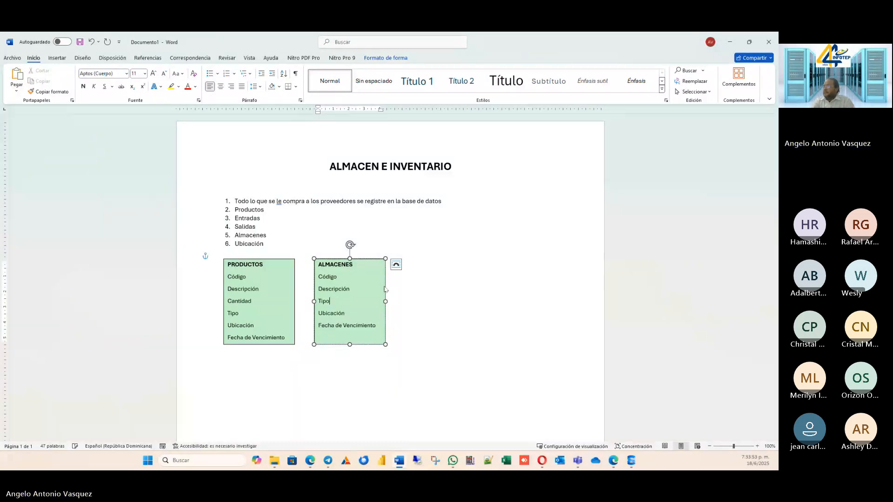
pyautogui.press('Home')
pyautogui.press('Delete')
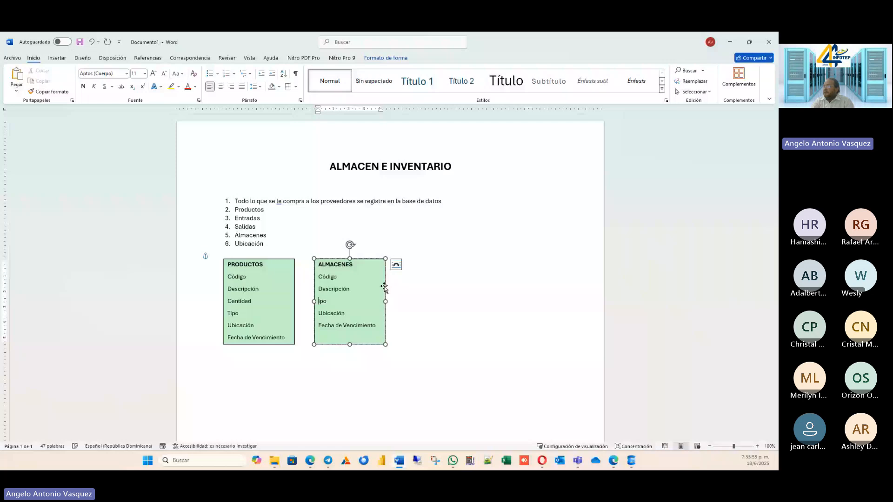
pyautogui.press('Delete')
pyautogui.press('Delete')
pyautogui.press('Delete')
pyautogui.press('Delete')
pyautogui.press('Delete')
pyautogui.hotkey('shift', 'End')
pyautogui.press('Delete')
pyautogui.hotkey('shift', 'End')
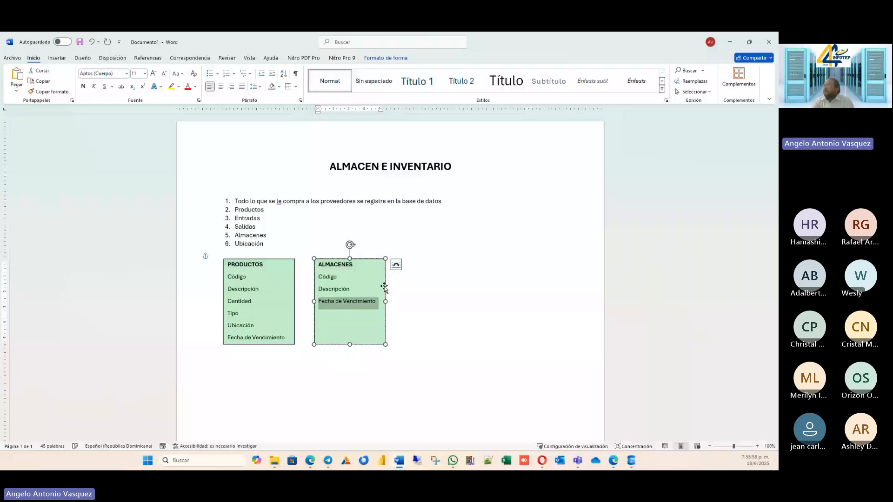
pyautogui.press('Delete')
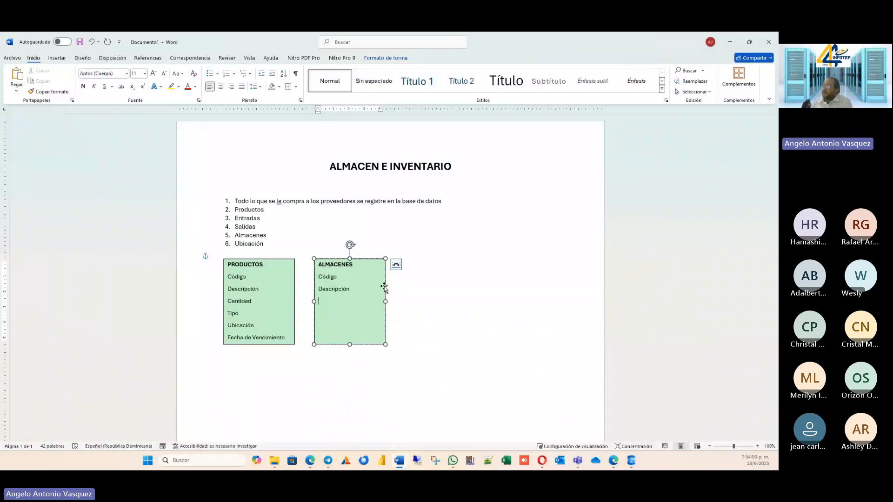
pyautogui.moveTo(350, 344); pyautogui.dragTo(356, 302)
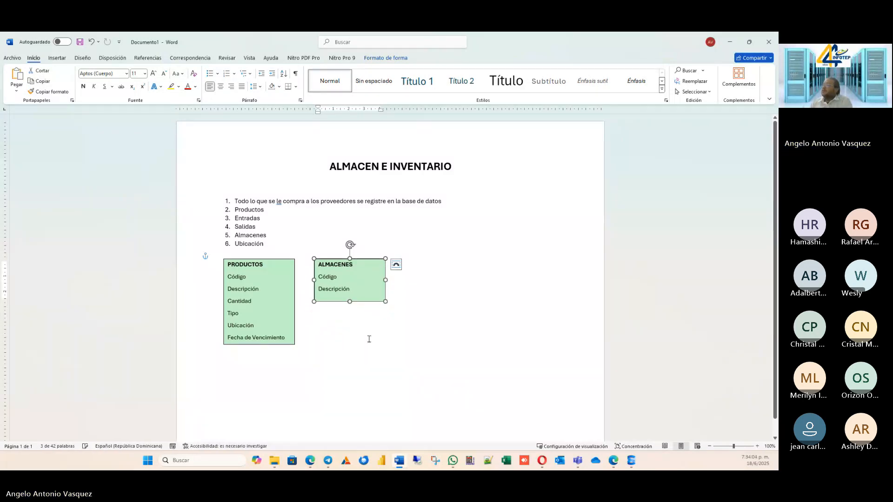
# Add an "iMAGEMN" line below Fecha de Vencimiento in the PRODUCTOS text box and extend the box downward to fit it.
pyautogui.click(266, 338)
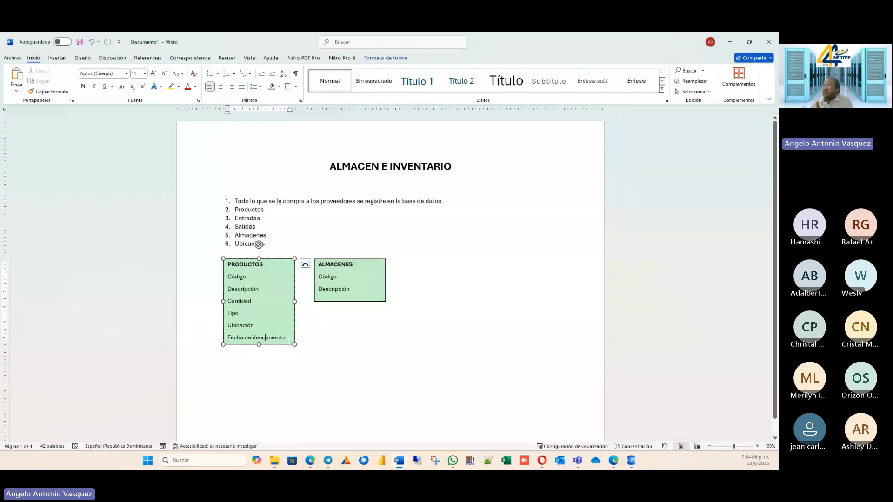
pyautogui.press('Up')
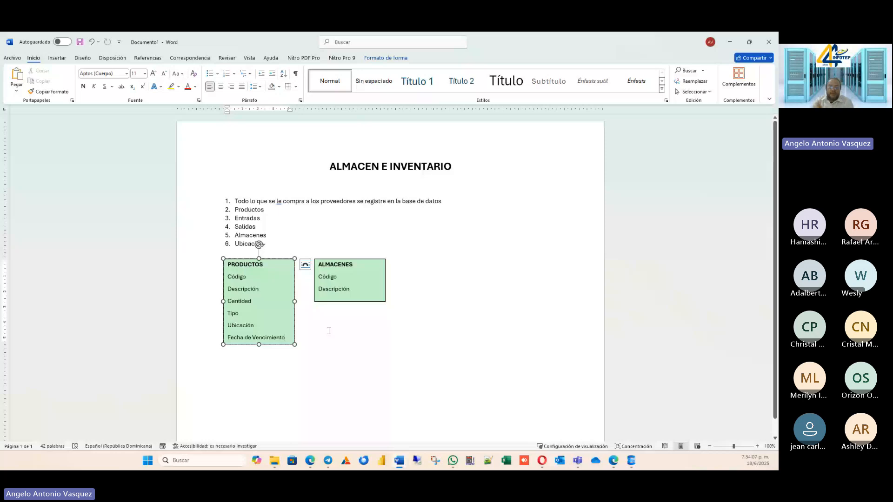
pyautogui.press('Up')
pyautogui.press('Return')
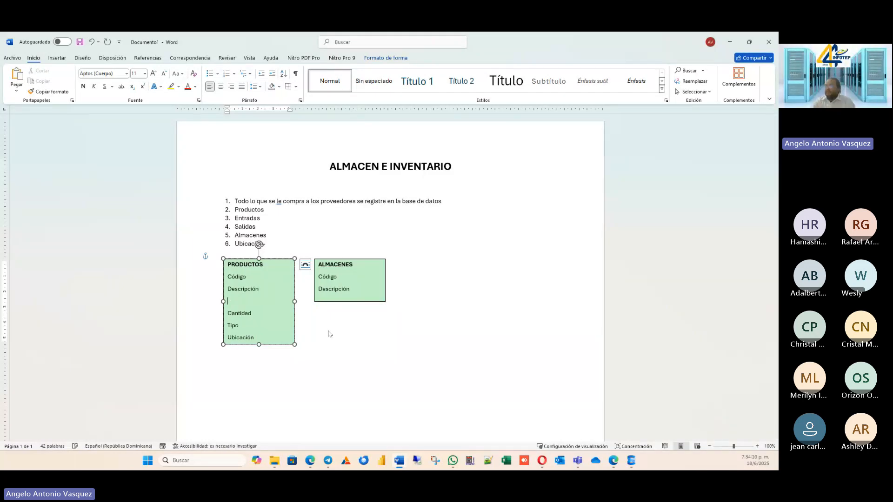
pyautogui.press('Delete')
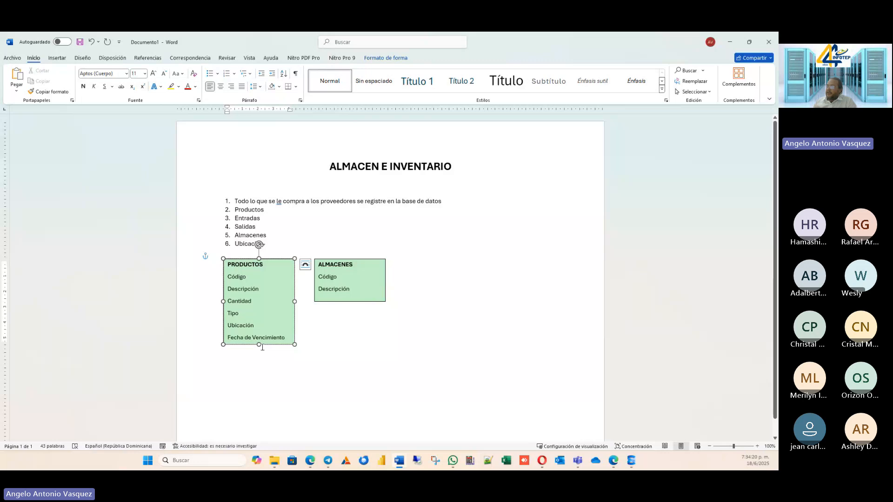
pyautogui.moveTo(262, 346); pyautogui.dragTo(259, 376)
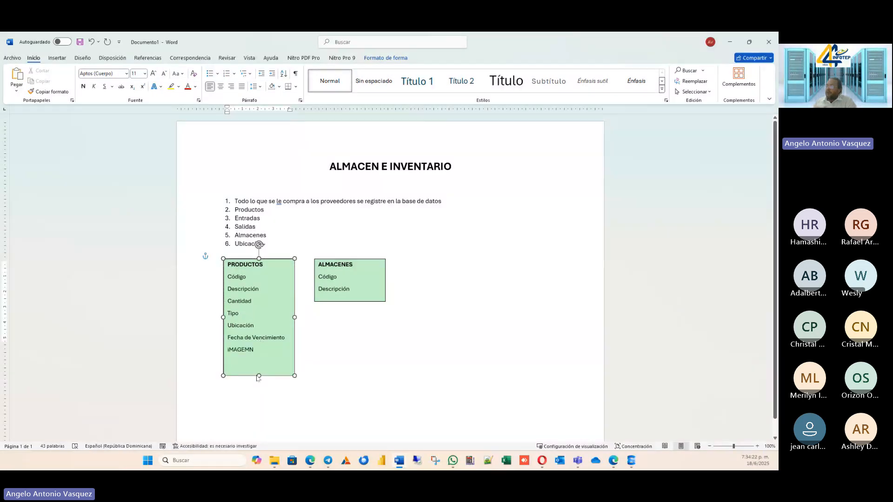
# Correct the last line of the PRODUCTOS text box to "Imagen" and add "Observación" on a new line below it.
pyautogui.click(261, 350)
pyautogui.press('BackSpace')
pyautogui.press('BackSpace')
pyautogui.press('BackSpace')
pyautogui.press('BackSpace')
pyautogui.press('BackSpace')
pyautogui.press('BackSpace')
pyautogui.press('BackSpace')
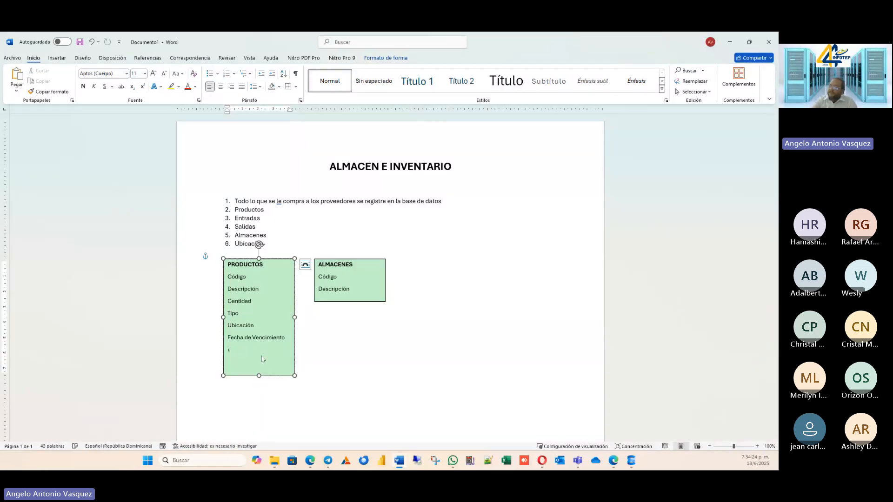
pyautogui.write('Imag')
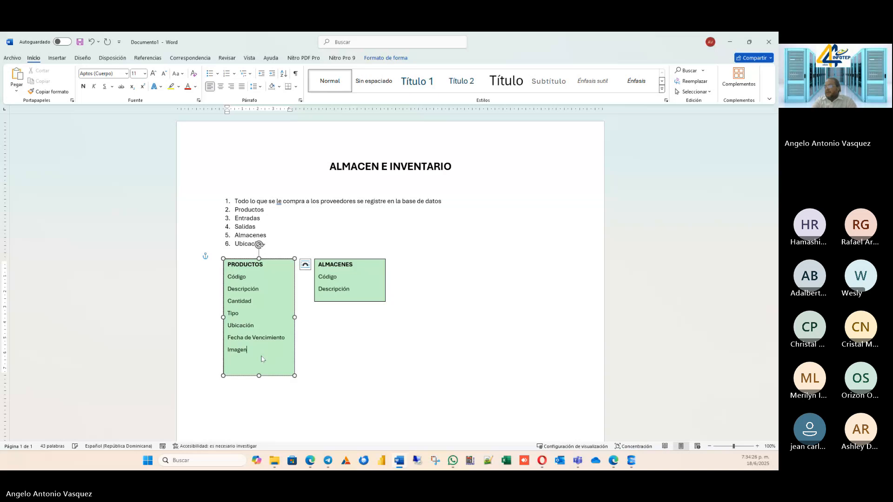
pyautogui.write('en')
pyautogui.press('Return')
pyautogui.write('bservación')
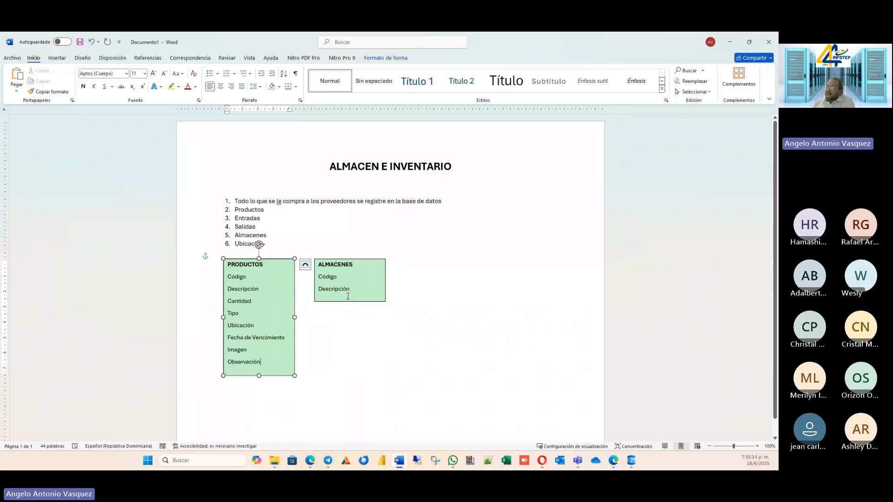
# Add an "Observación" line below Descripción in the ALMACENES text box and extend the box downward to fit it.
pyautogui.click(379, 302)
pyautogui.press('Return')
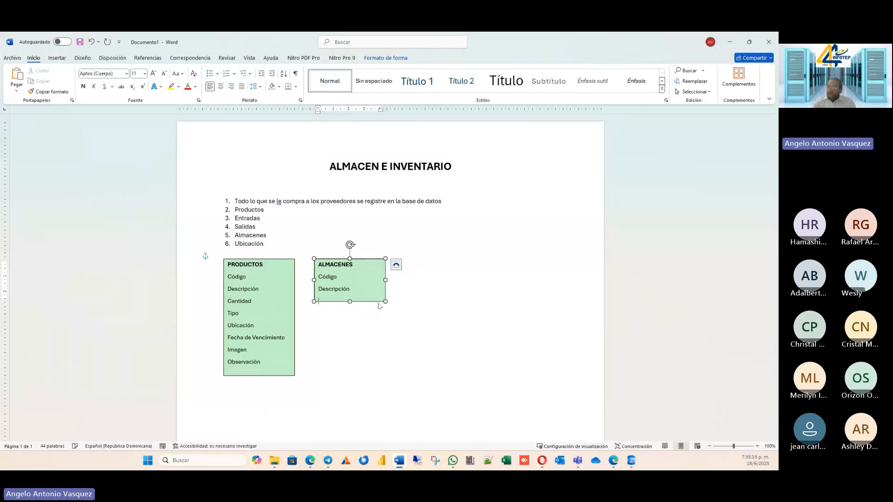
pyautogui.write('Observació')
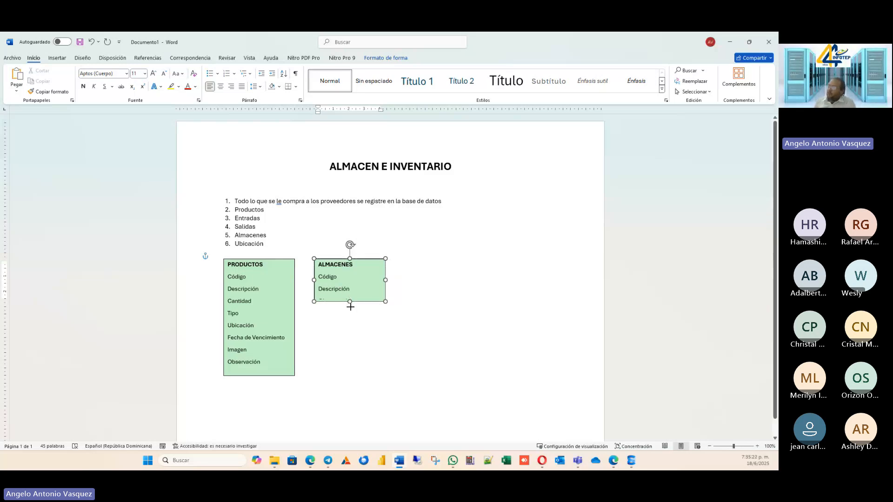
pyautogui.moveTo(350, 306); pyautogui.dragTo(350, 317)
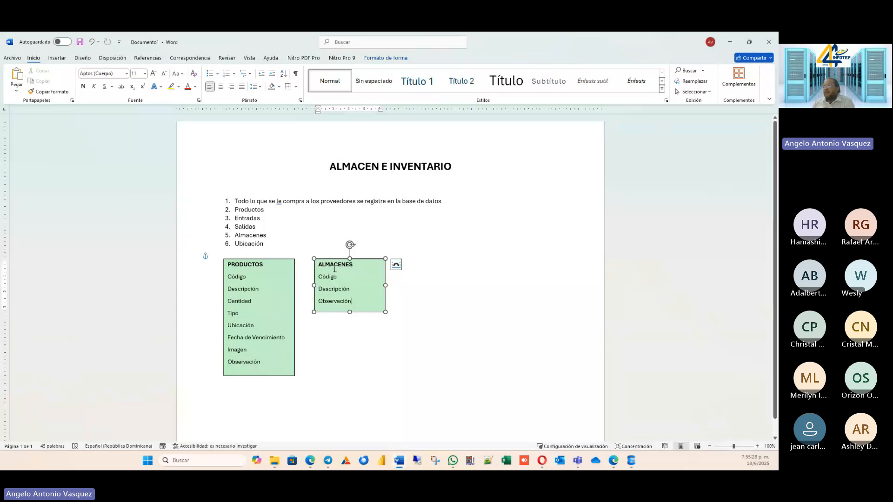
pyautogui.click(361, 288)
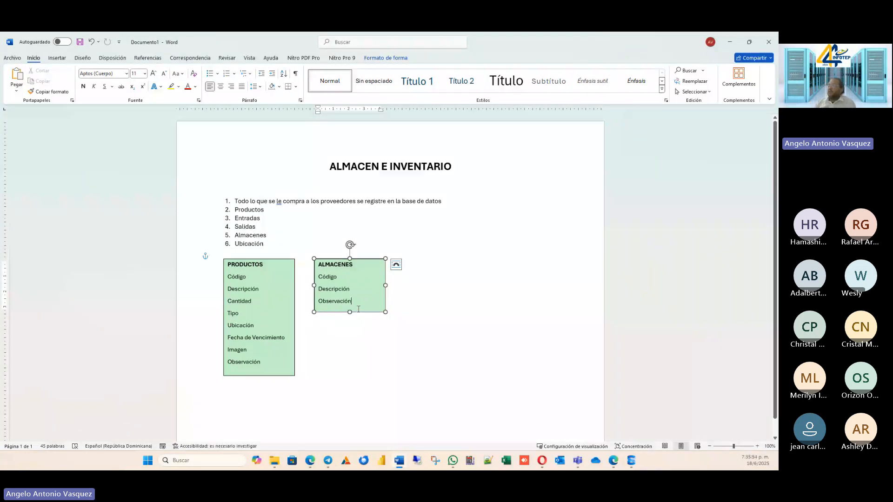
# Duplicate the ALMACENES text box, shift the original farther right, and place the copy between PRODUCTOS and the original.
pyautogui.click(424, 304)
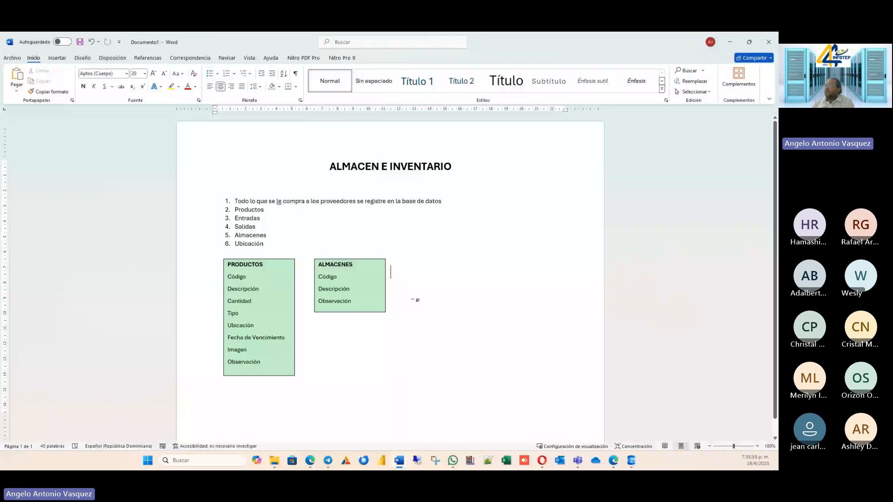
pyautogui.click(370, 259)
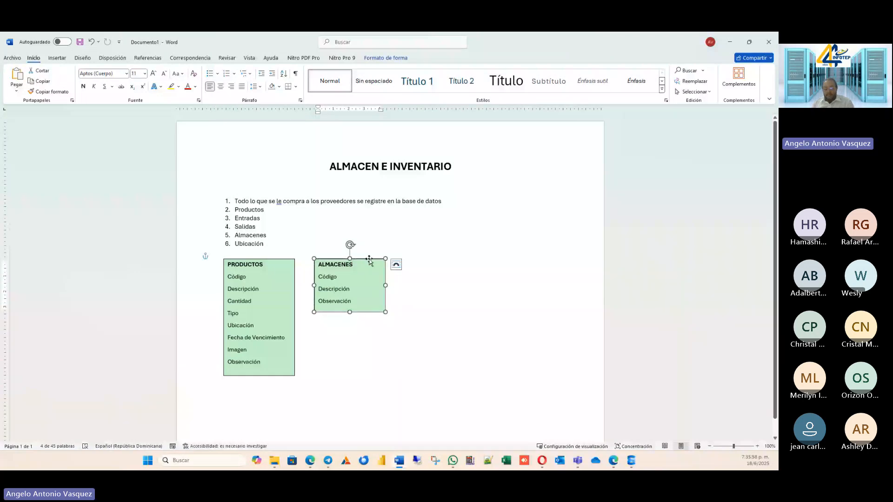
pyautogui.hotkey('ctrl', 'c')
pyautogui.hotkey('ctrl', 'v')
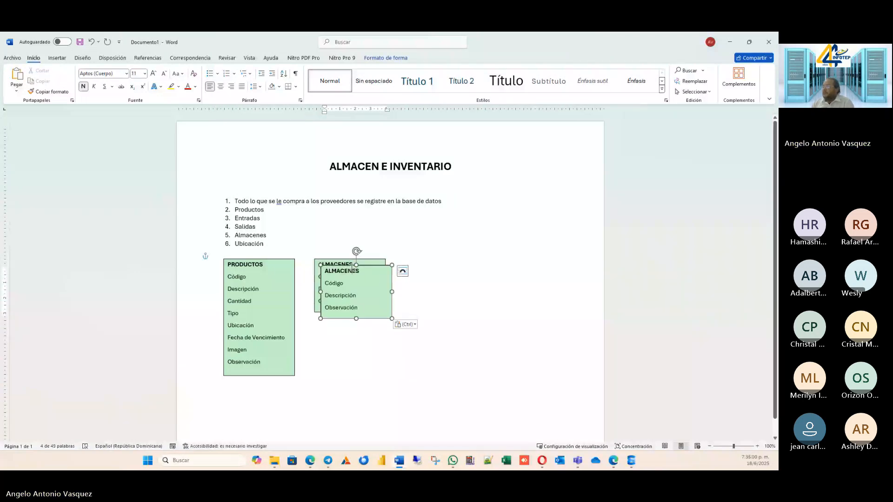
pyautogui.moveTo(350, 266); pyautogui.dragTo(350, 331)
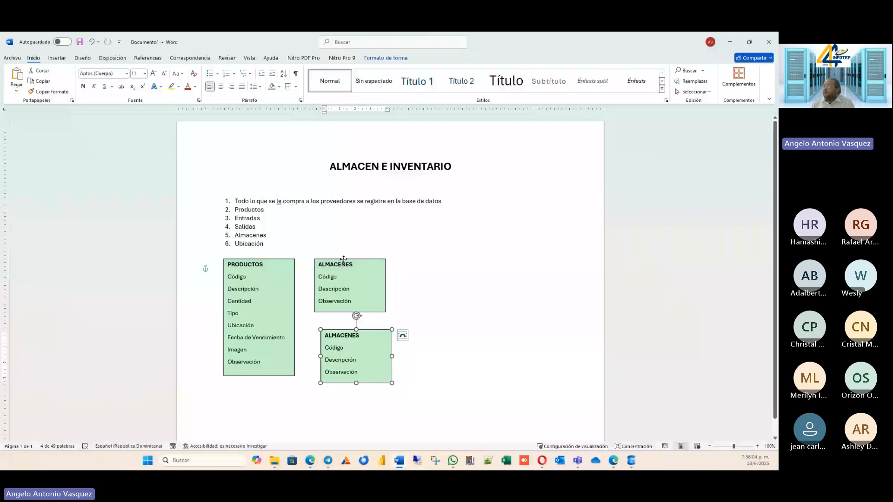
pyautogui.moveTo(341, 260); pyautogui.dragTo(446, 262)
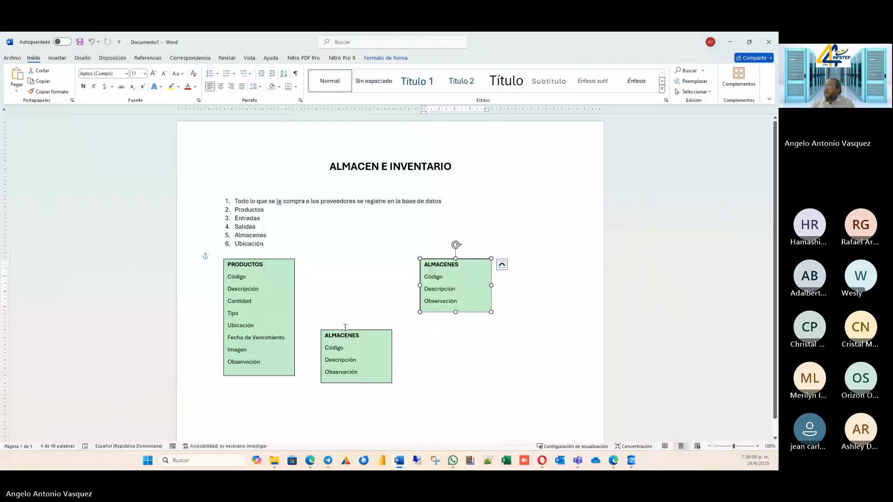
pyautogui.moveTo(346, 330); pyautogui.dragTo(348, 258)
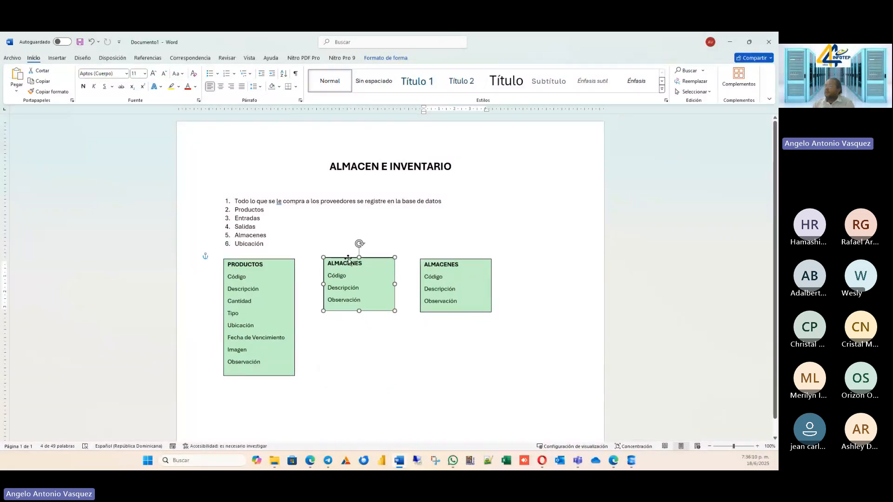
# Replace the heading of the middle text box with "UBICACION".
pyautogui.click(361, 263)
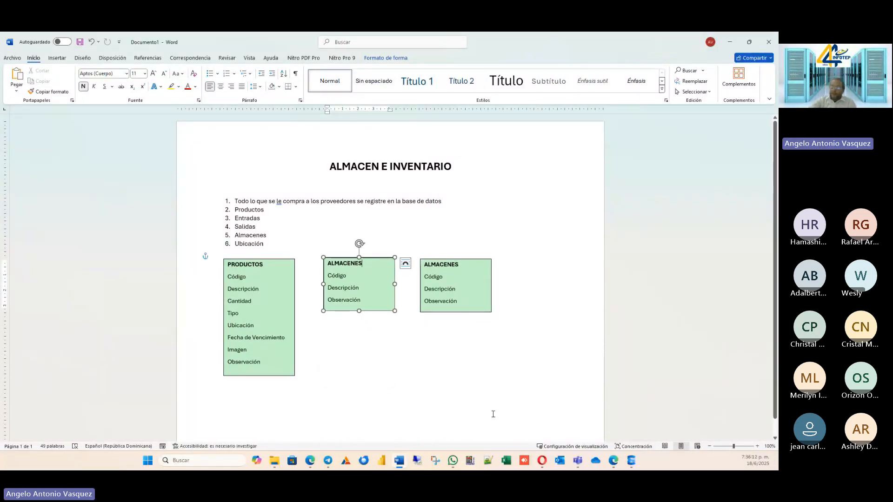
pyautogui.press('BackSpace')
pyautogui.press('BackSpace')
pyautogui.press('BackSpace')
pyautogui.press('BackSpace')
pyautogui.press('BackSpace')
pyautogui.press('BackSpace')
pyautogui.press('BackSpace')
pyautogui.press('BackSpace')
pyautogui.press('BackSpace')
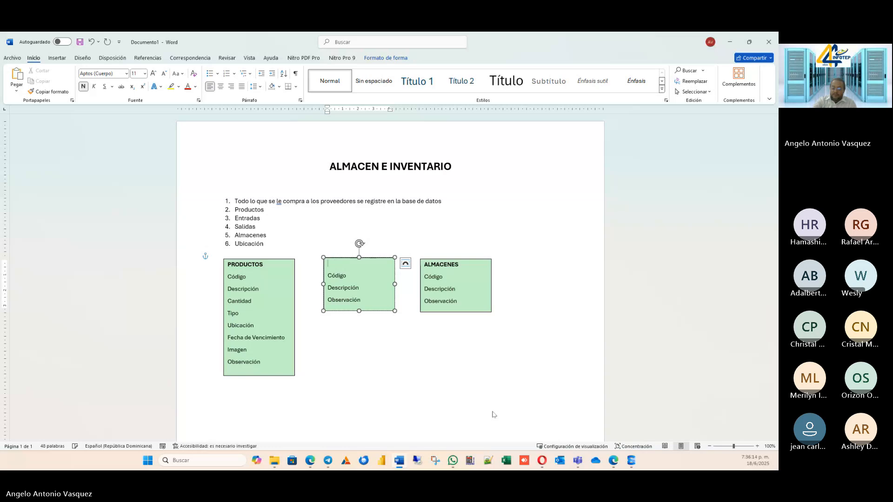
pyautogui.write('ENTR')
# Clear the Código line beneath the UBICACION heading.
pyautogui.press('BackSpace')
pyautogui.press('BackSpace')
pyautogui.press('BackSpace')
pyautogui.press('BackSpace')
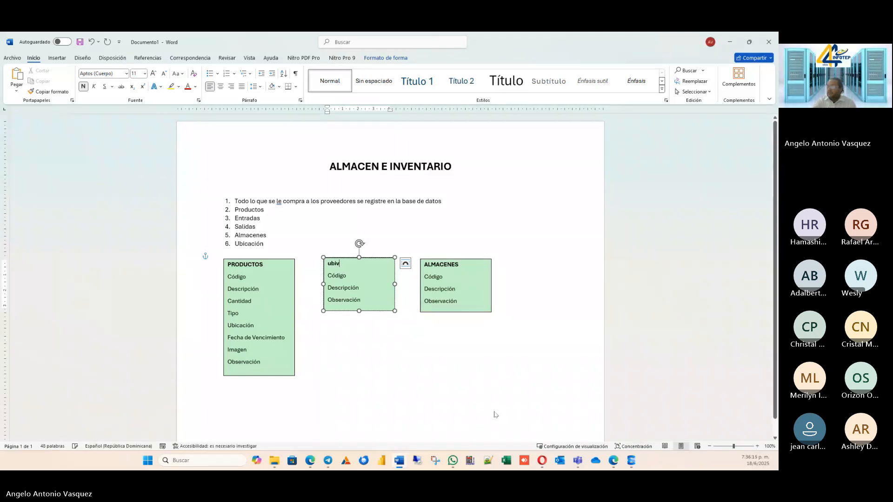
pyautogui.write('UBICACION')
pyautogui.press('Down')
pyautogui.press('BackSpace')
pyautogui.press('BackSpace')
pyautogui.press('BackSpace')
pyautogui.press('BackSpace')
pyautogui.press('BackSpace')
pyautogui.press('BackSpace')
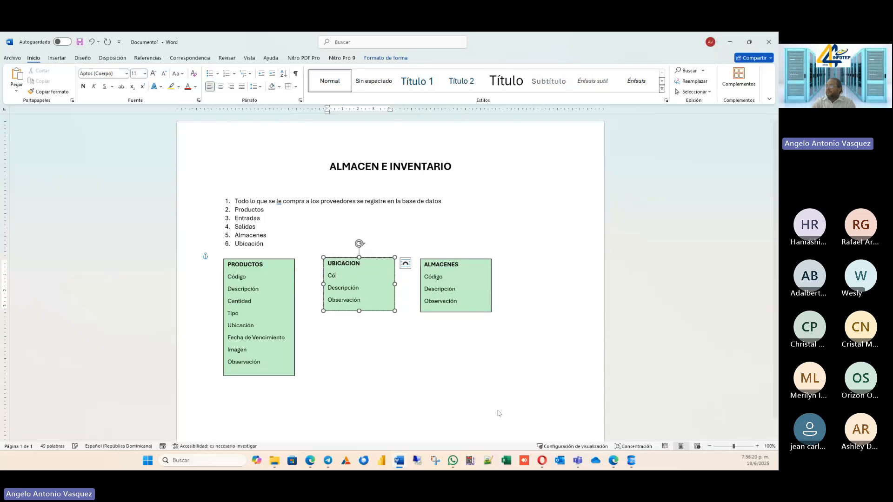
# Add an "Almacén" line below Ubicación in the PRODUCTOS text box and extend the box downward to show every field.
pyautogui.click(274, 328)
pyautogui.press('Return')
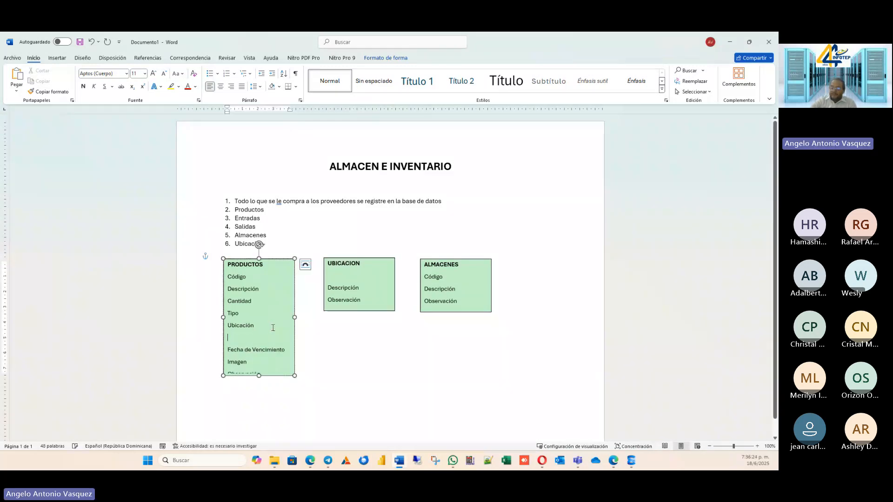
pyautogui.write('Almacen')
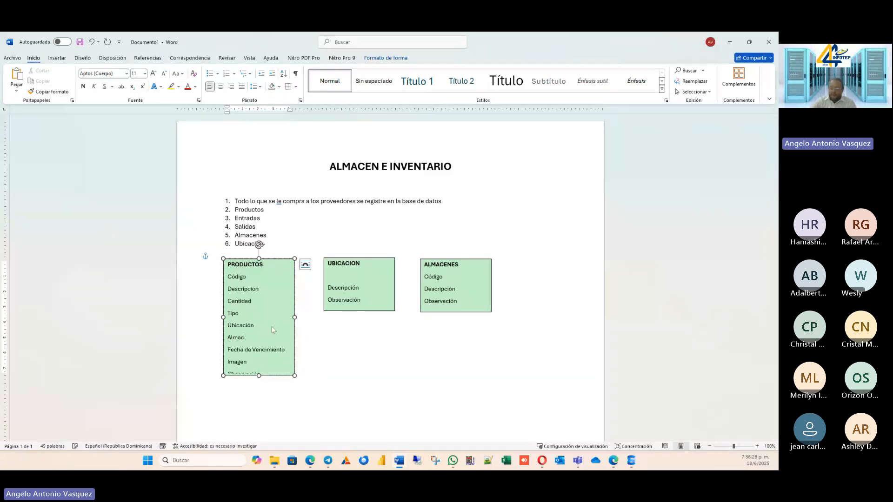
pyautogui.press('BackSpace')
pyautogui.press('BackSpace')
pyautogui.write('én')
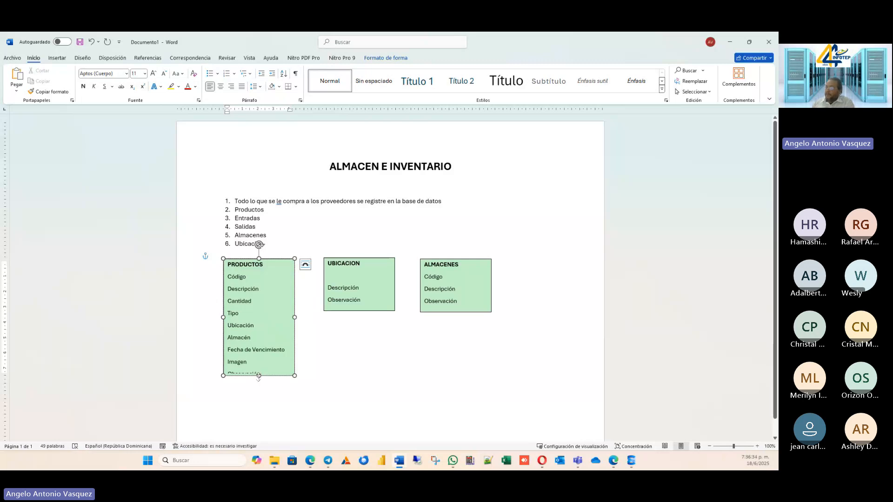
pyautogui.moveTo(259, 376); pyautogui.dragTo(259, 387)
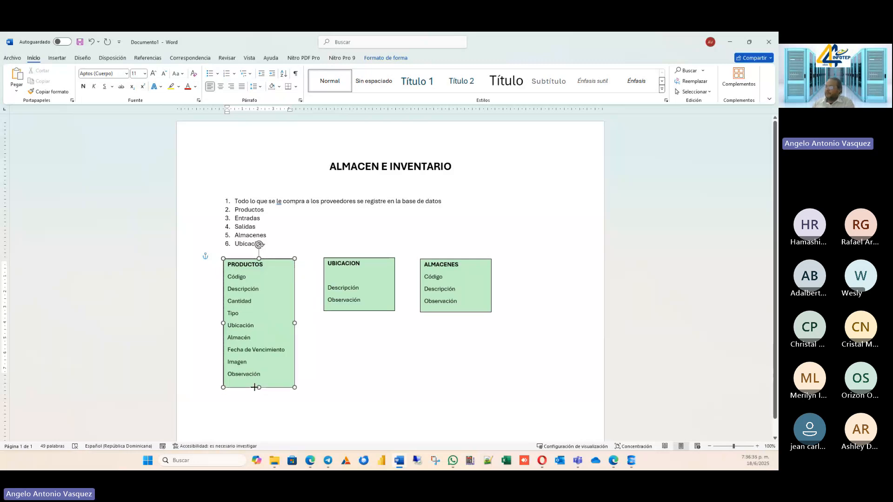
# Enter "Código" on the empty line beneath the UBICACION heading.
pyautogui.click(380, 276)
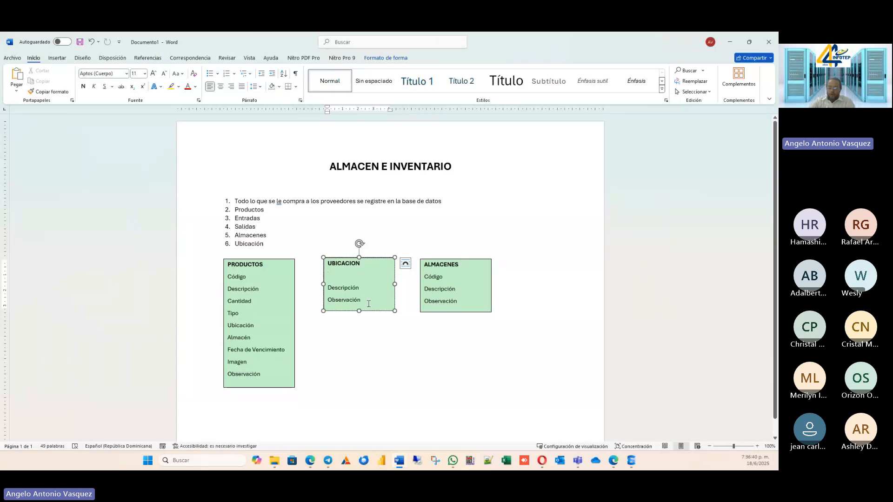
pyautogui.write('Cod')
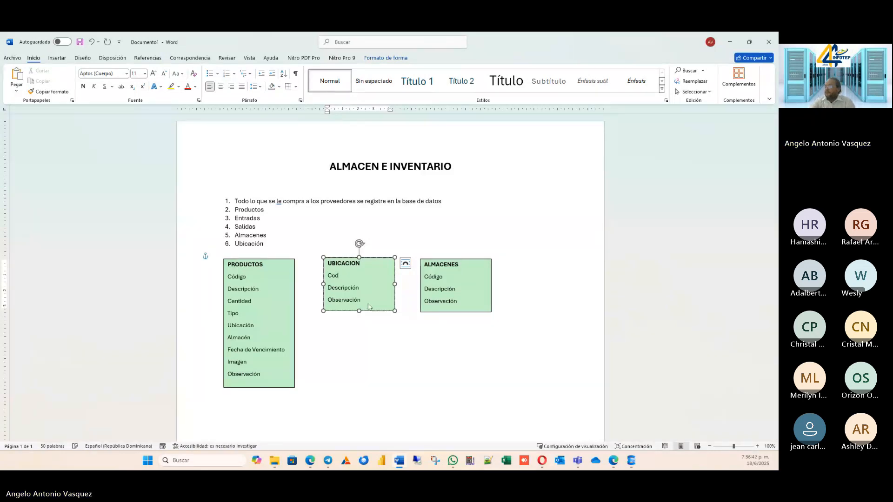
pyautogui.press('BackSpace')
pyautogui.press('BackSpace')
pyautogui.write('odih')
pyautogui.press('BackSpace')
pyautogui.write('go')
pyautogui.press('Down')
pyautogui.press('Down')
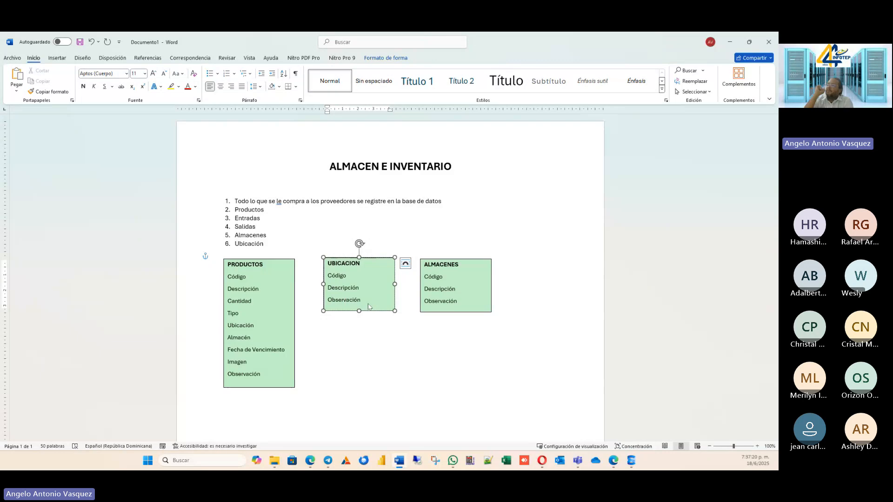
# Append an asterisk to the Ubicación, Almacenes and Productos items of the numbered list.
pyautogui.click(417, 350)
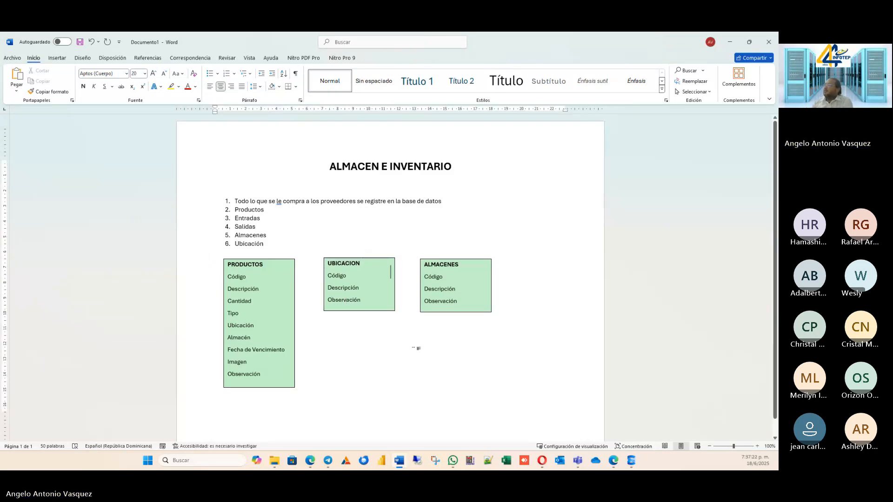
pyautogui.scroll(-1, 310, 228)
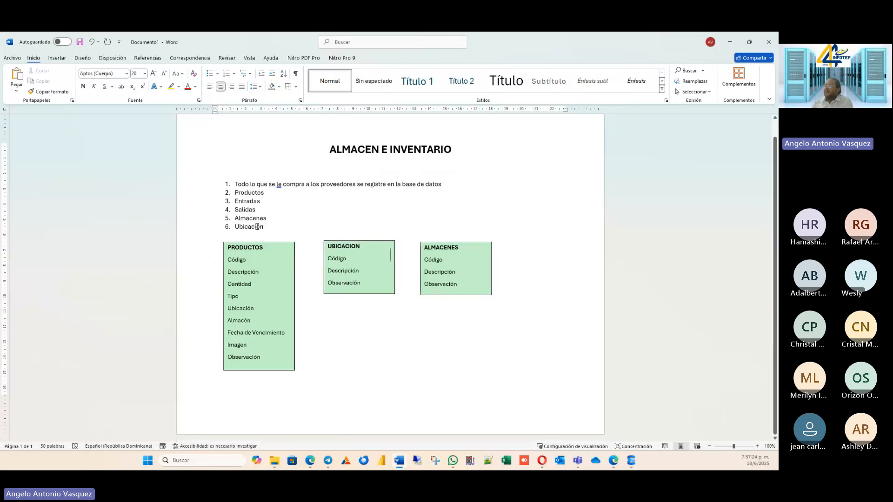
pyautogui.click(272, 219)
pyautogui.click(268, 226)
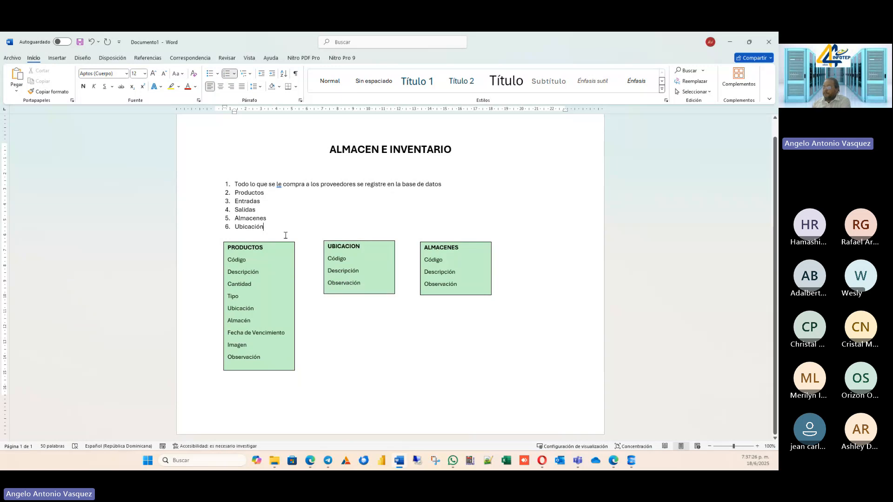
pyautogui.write('*')
pyautogui.click(276, 218)
pyautogui.write('*')
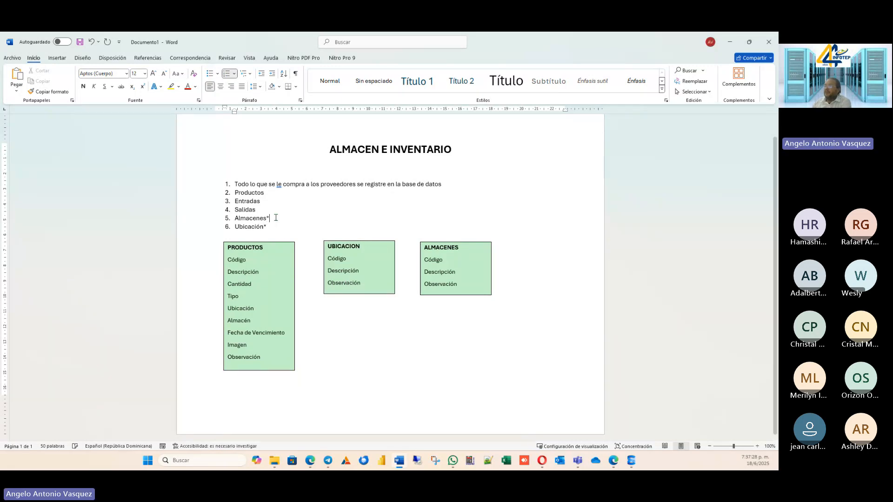
pyautogui.click(267, 191)
pyautogui.write('*')
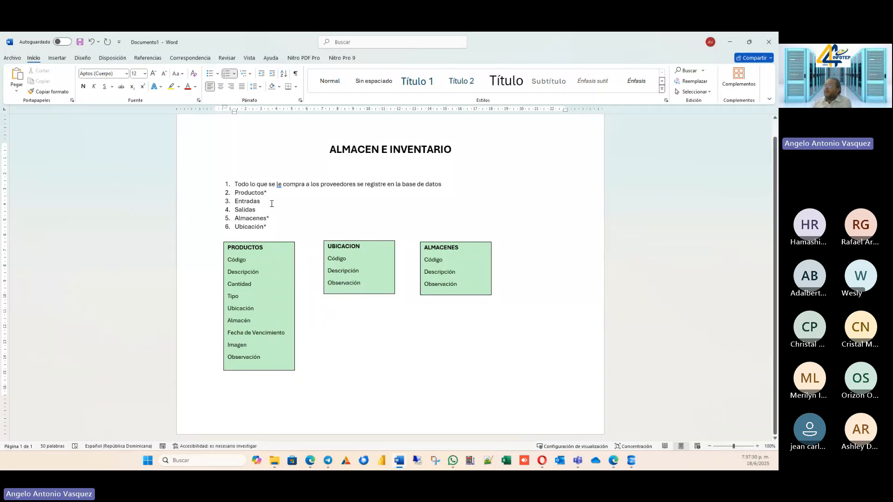
pyautogui.click(273, 209)
pyautogui.click(368, 398)
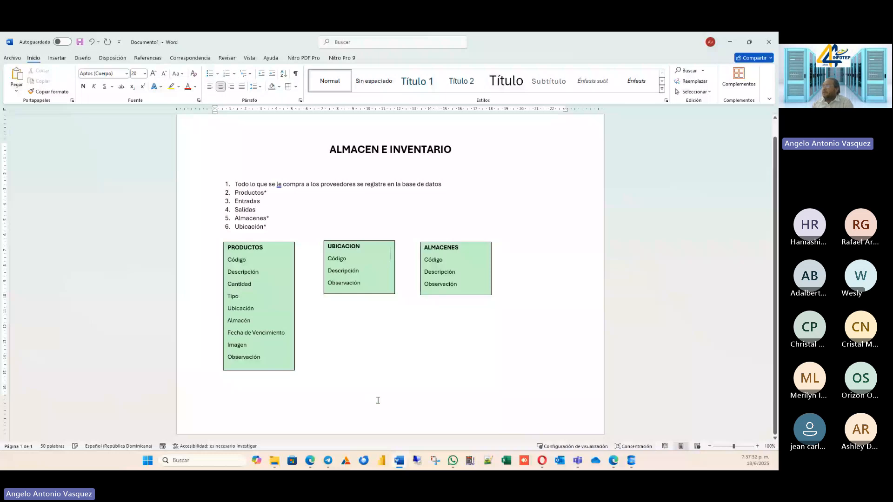
# Duplicate the UBICACION text box and place the copy directly below the original.
pyautogui.click(383, 293)
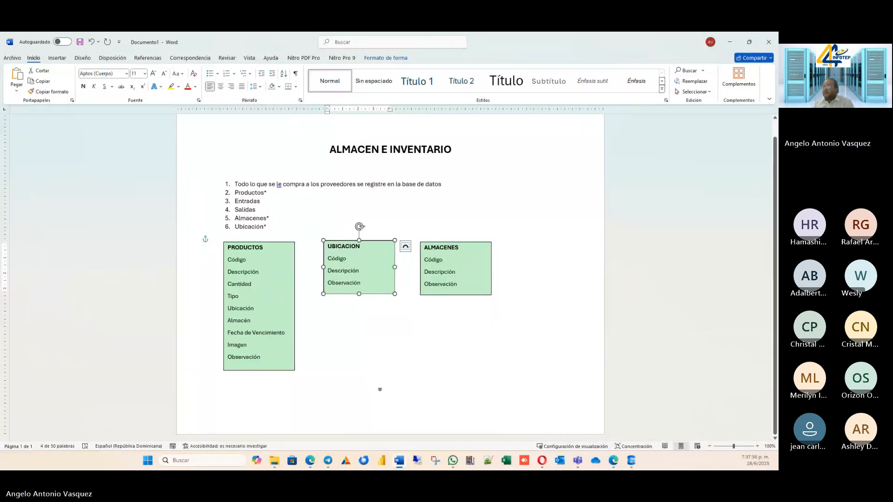
pyautogui.hotkey('ctrl', 'v')
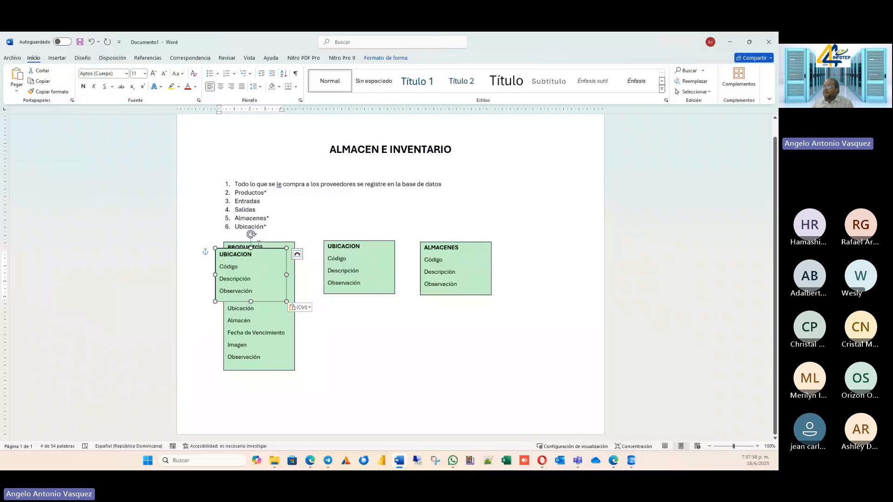
pyautogui.moveTo(249, 249); pyautogui.dragTo(360, 320)
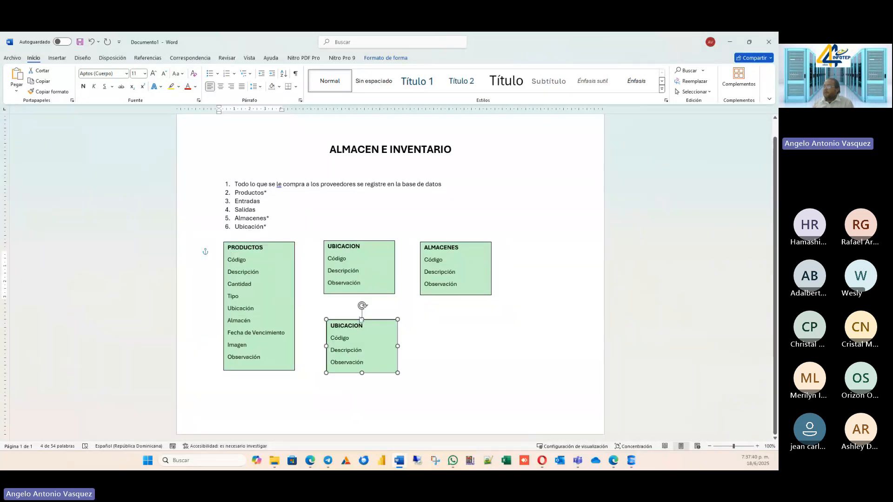
# Replace the heading of the duplicated UBICACION text box with "ENTRADAS".
pyautogui.click(361, 321)
pyautogui.press('BackSpace')
pyautogui.press('BackSpace')
pyautogui.press('BackSpace')
pyautogui.press('BackSpace')
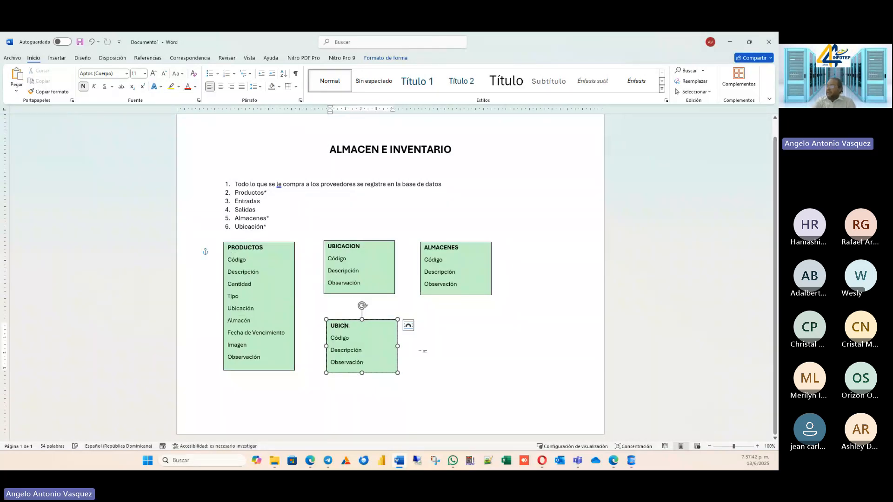
pyautogui.press('BackSpace')
pyautogui.press('BackSpace')
pyautogui.press('BackSpace')
pyautogui.press('BackSpace')
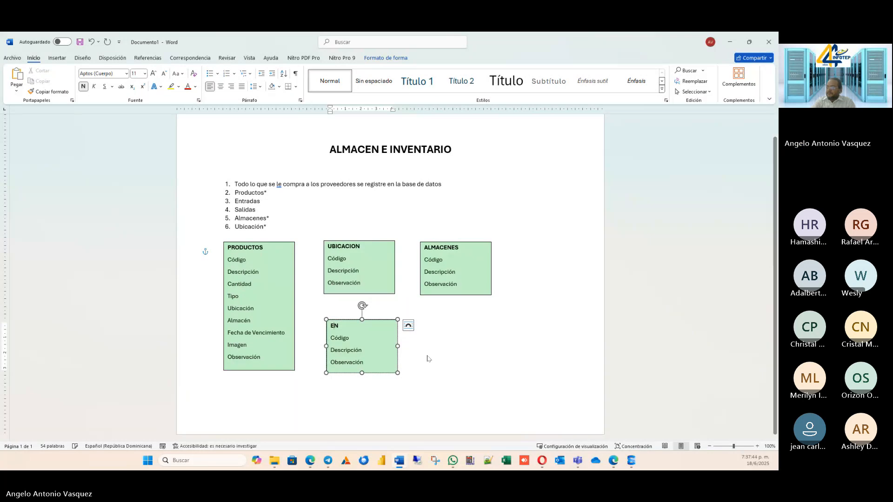
pyautogui.write('E')
pyautogui.write('NTRADAS')
pyautogui.press('Delete')
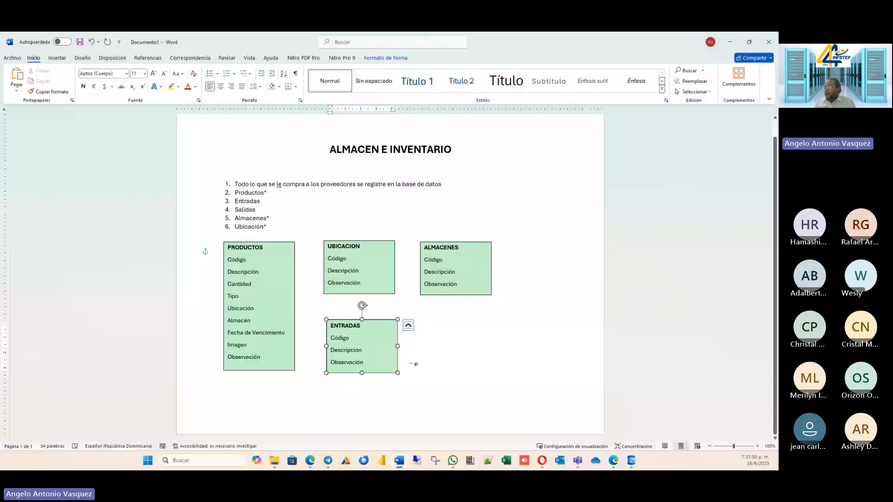
# Enlarge the ENTRADAS text box downward and slightly wider, and add a "Fecha" line between Descripción and Observación.
pyautogui.moveTo(398, 373); pyautogui.dragTo(406, 421)
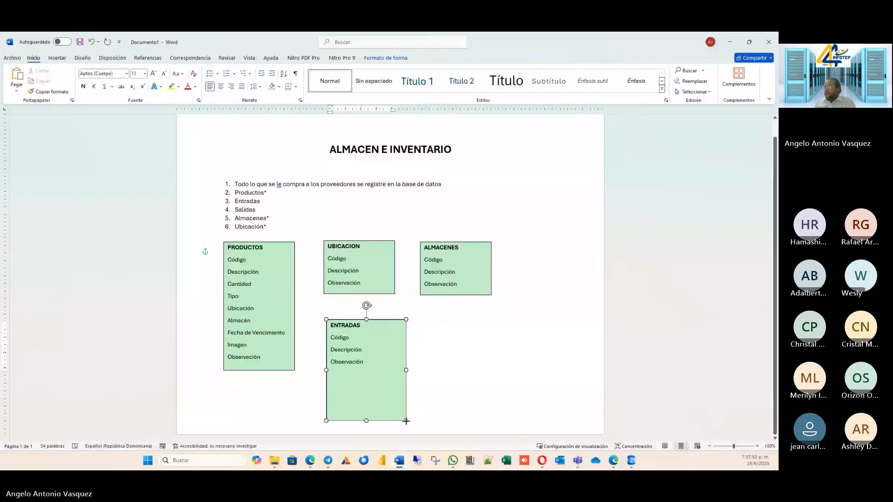
pyautogui.click(385, 356)
pyautogui.press('Return')
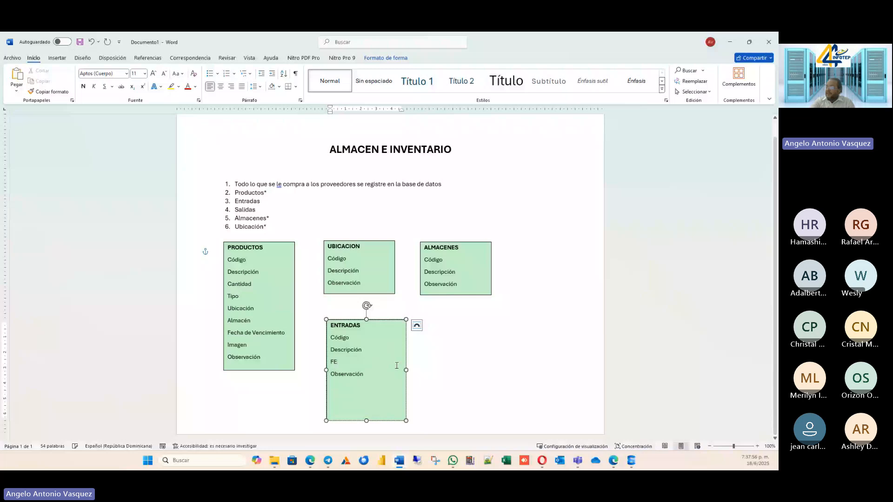
pyautogui.press('BackSpace')
pyautogui.write('ec')
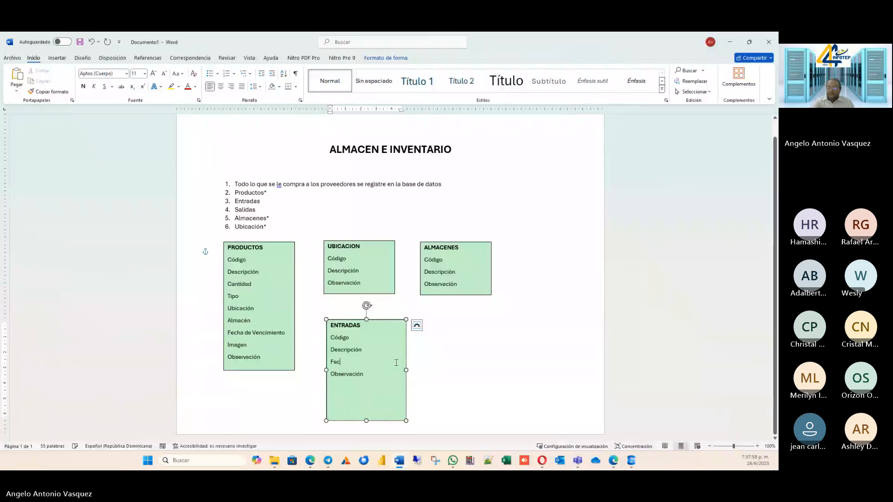
pyautogui.write('ha')
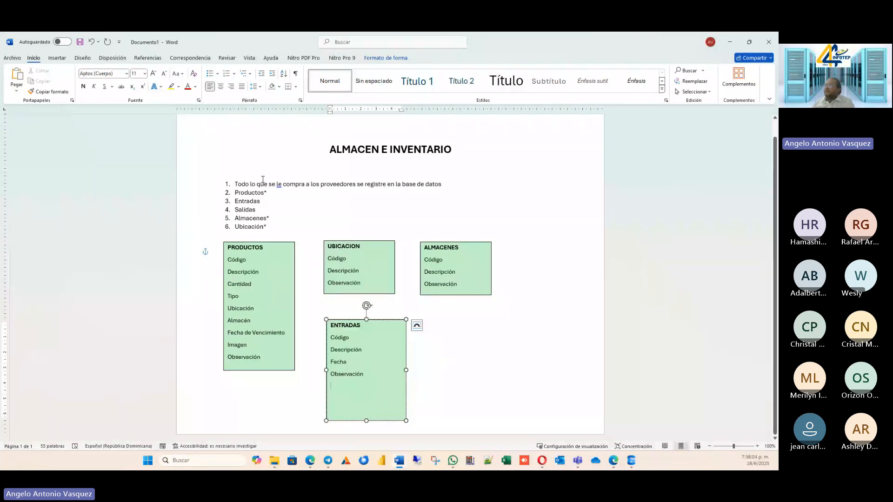
# In the first numbered requirement, change "le" to "les" and append ", colocar precios" at the end.
pyautogui.click(464, 184)
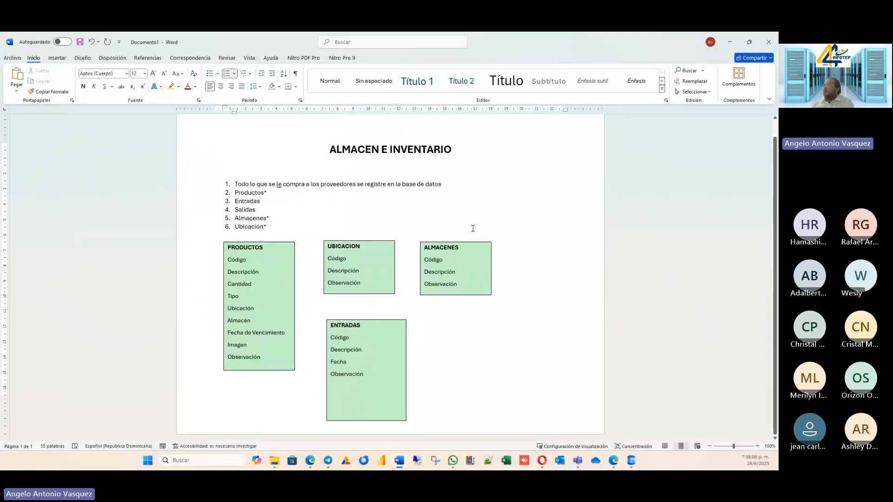
pyautogui.click(281, 186)
pyautogui.write('s')
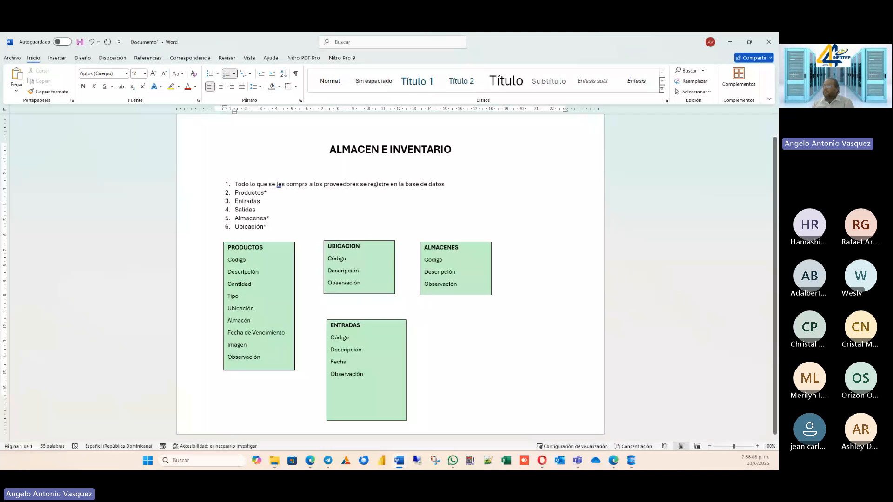
pyautogui.click(445, 184)
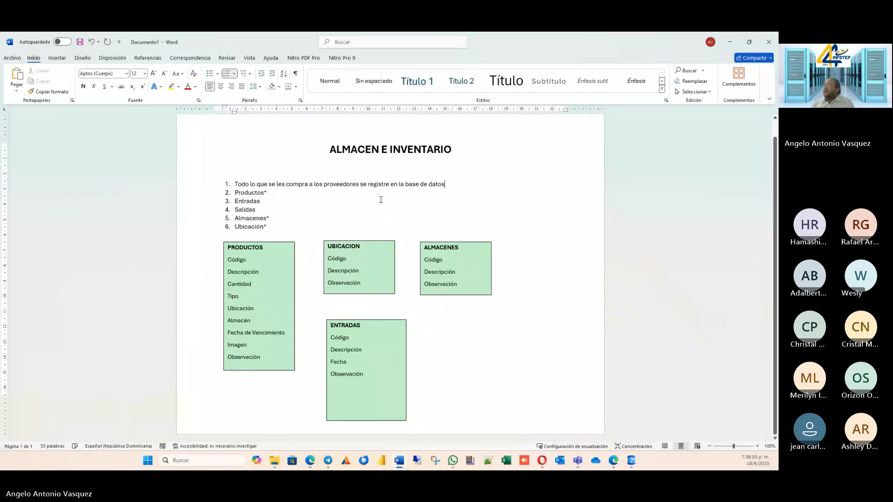
pyautogui.write(', colocar precios')
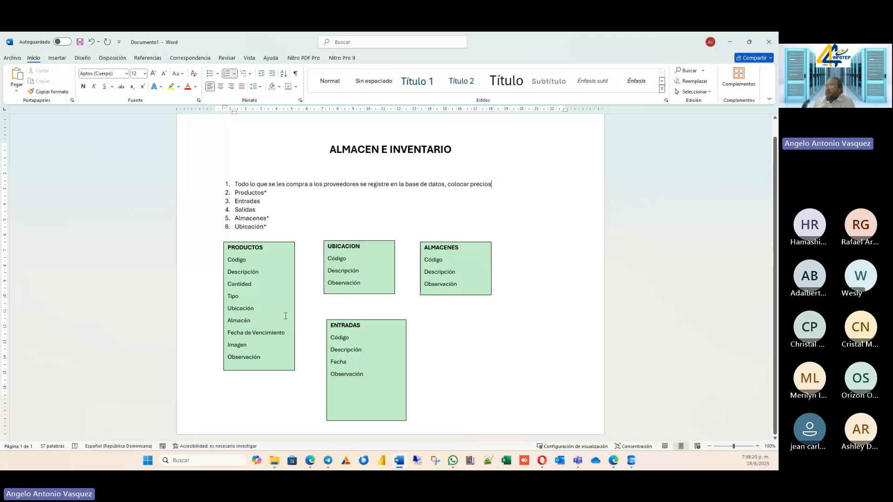
# Add a price field on a new line beneath Cantidad in the PRODUCTOS text box.
pyautogui.click(262, 356)
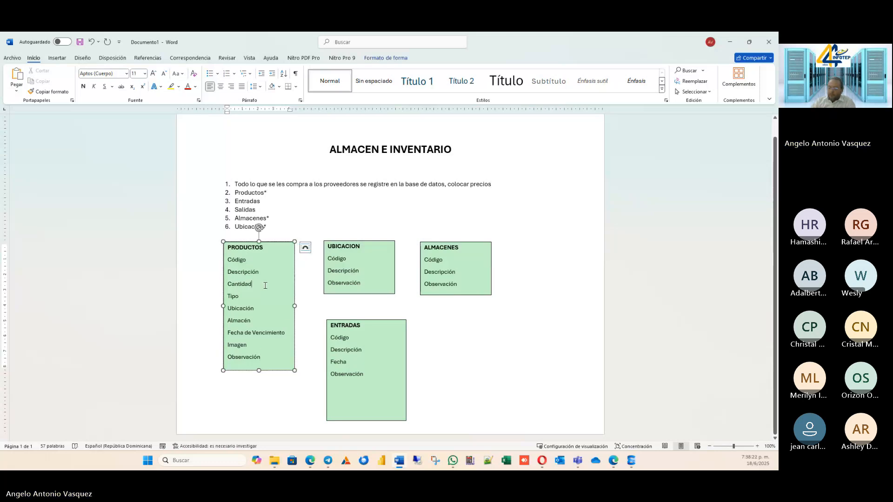
pyautogui.press('Return')
pyautogui.write('PReciu')
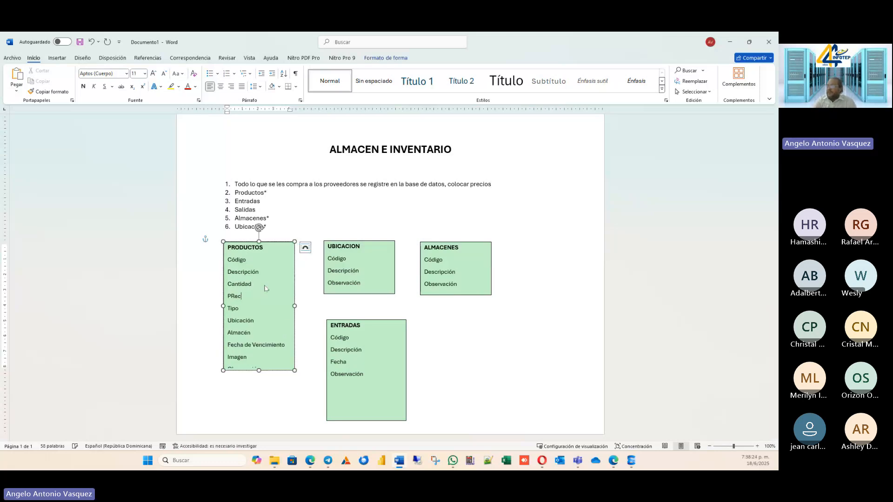
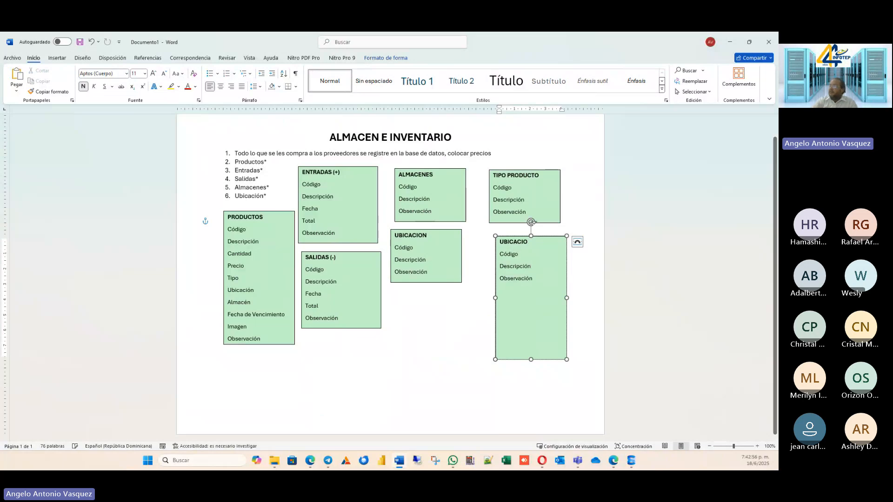
# Replace the heading of the tall duplicated UBICACION text box with "DETALLE DE SALIDAS".
pyautogui.press('BackSpace')
pyautogui.press('BackSpace')
pyautogui.press('BackSpace')
pyautogui.press('BackSpace')
pyautogui.press('BackSpace')
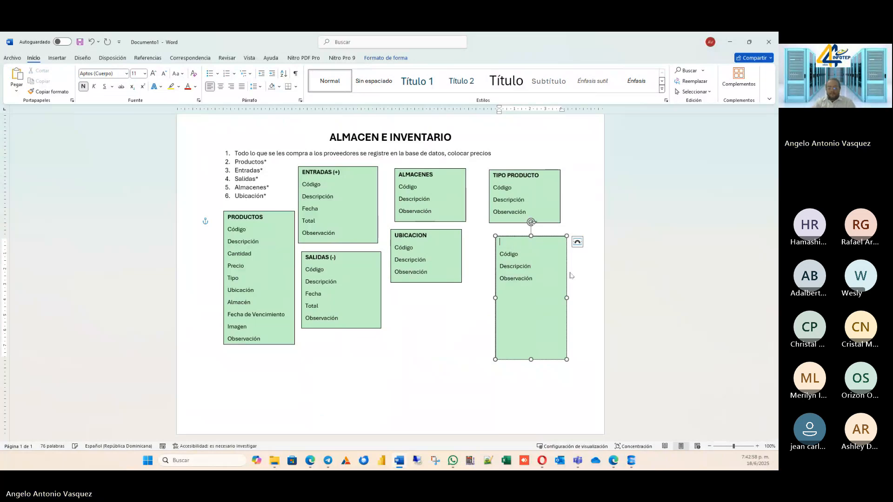
pyautogui.write('DETALLE')
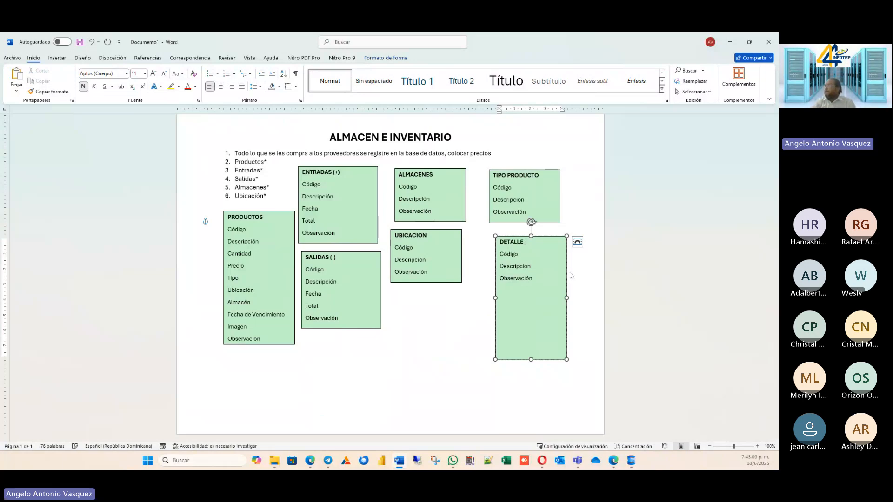
pyautogui.write(' DE')
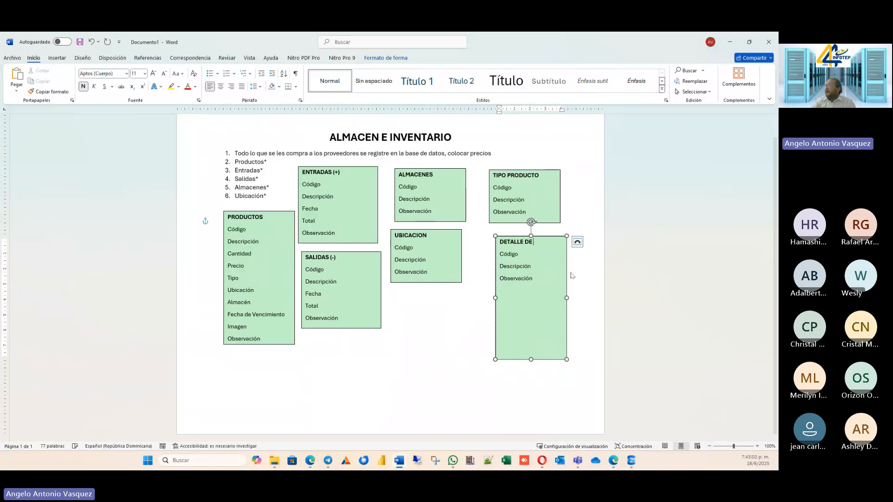
pyautogui.write(' SALIDAS')
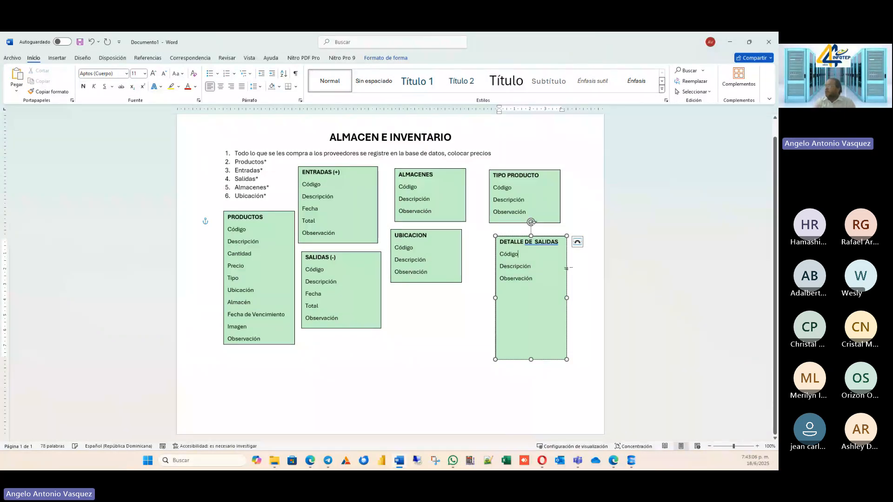
# Replace the Descripción line in the DETALLE DE SALIDAS text box with "Código Producto".
pyautogui.press('Down')
pyautogui.press('Right')
pyautogui.press('Delete')
pyautogui.press('Delete')
pyautogui.press('Delete')
pyautogui.press('Delete')
pyautogui.press('Delete')
pyautogui.press('Delete')
pyautogui.press('Delete')
pyautogui.press('Delete')
pyautogui.press('Delete')
pyautogui.press('Delete')
pyautogui.press('Delete')
pyautogui.write('cODI')
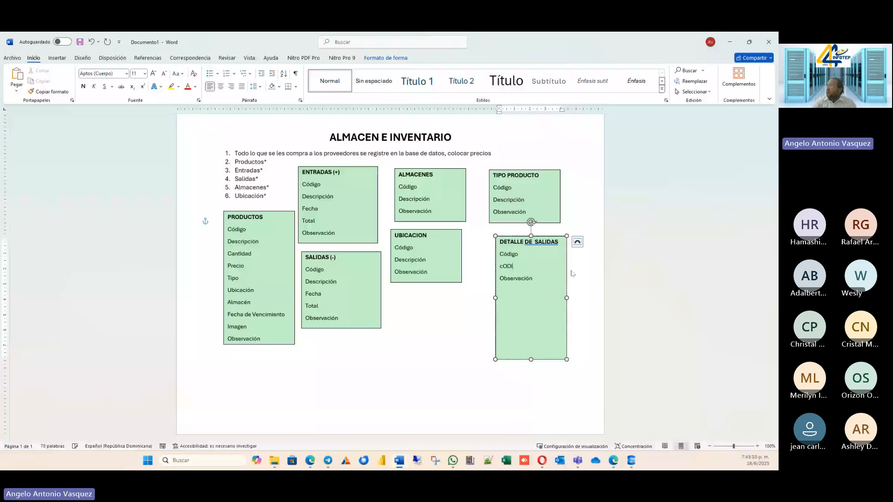
pyautogui.press('BackSpace')
pyautogui.press('BackSpace')
pyautogui.press('BackSpace')
pyautogui.press('BackSpace')
pyautogui.write('C')
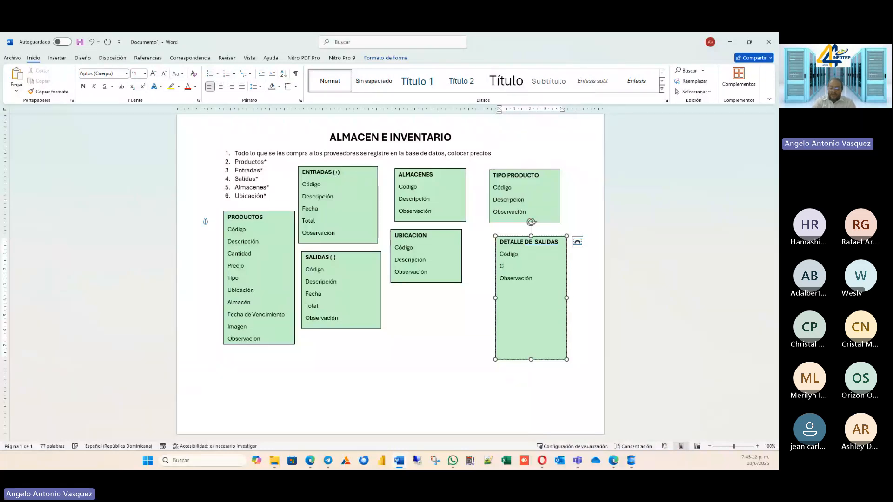
pyautogui.write('ódigo ')
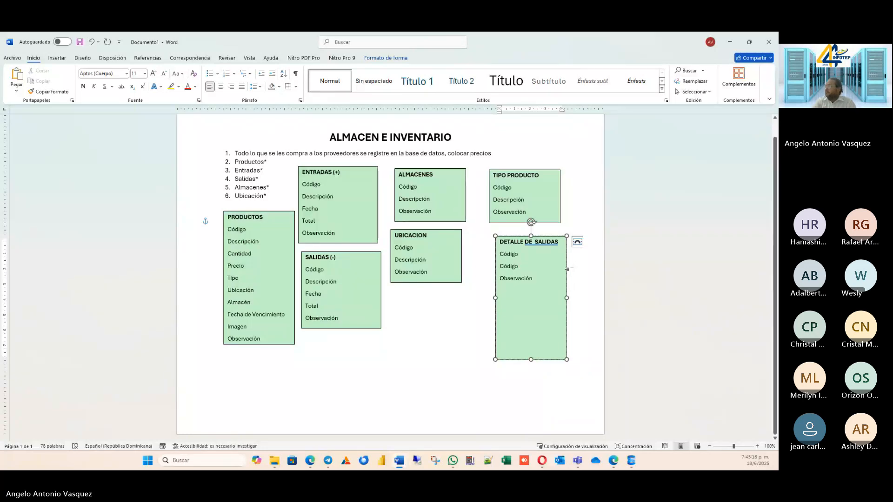
pyautogui.write('ro')
pyautogui.write('o')
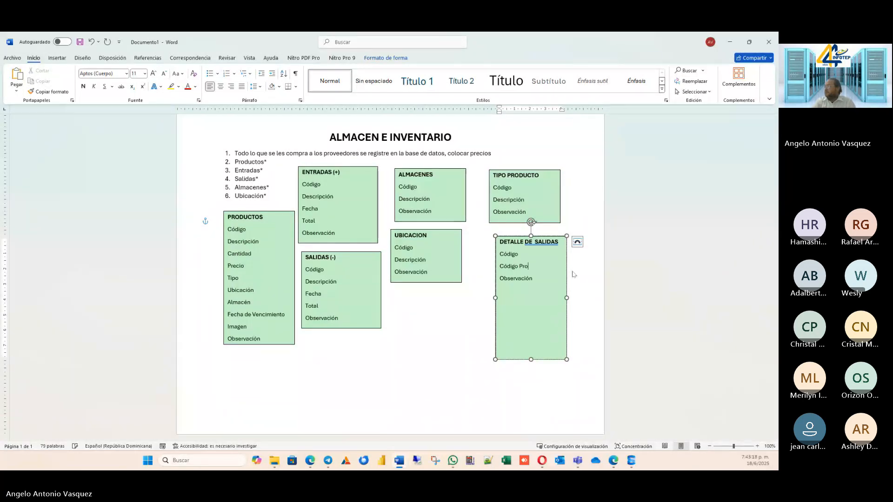
pyautogui.write('ducto')
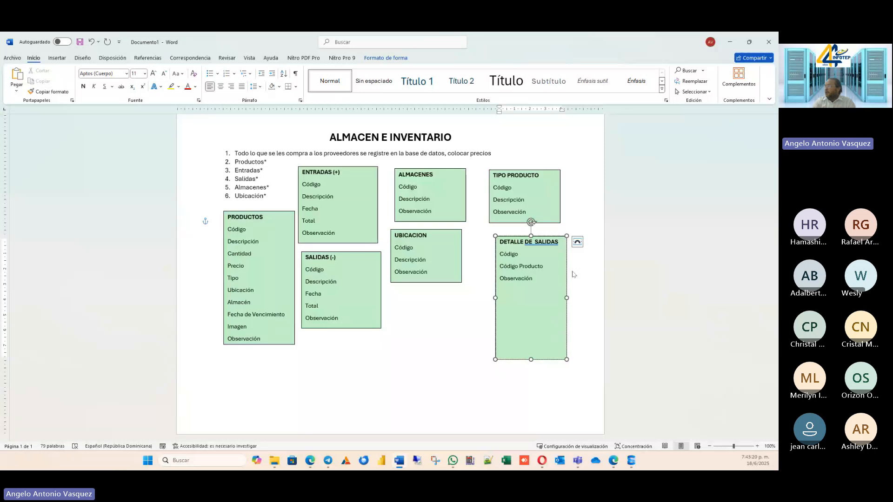
# Replace the Observación line in the DETALLE DE SALIDAS text box with "Cantidad".
pyautogui.press('Down')
pyautogui.write('\\')
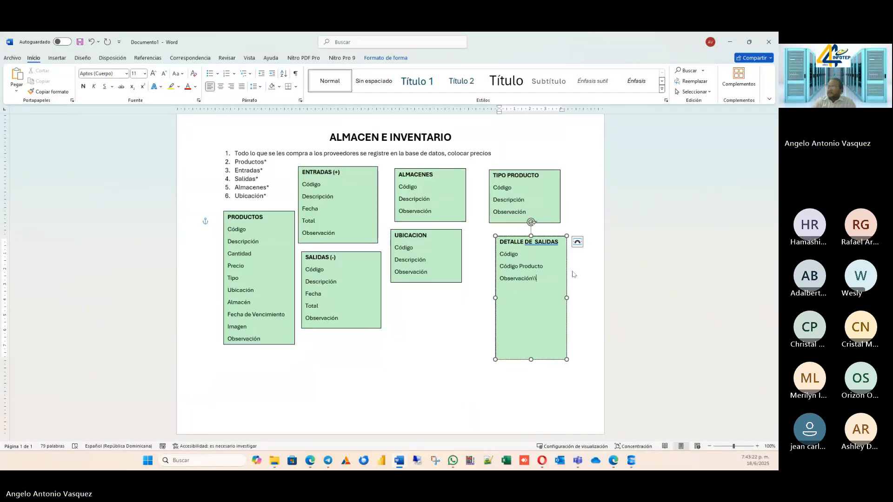
pyautogui.hotkey('shift', 'Home')
pyautogui.write('Ca')
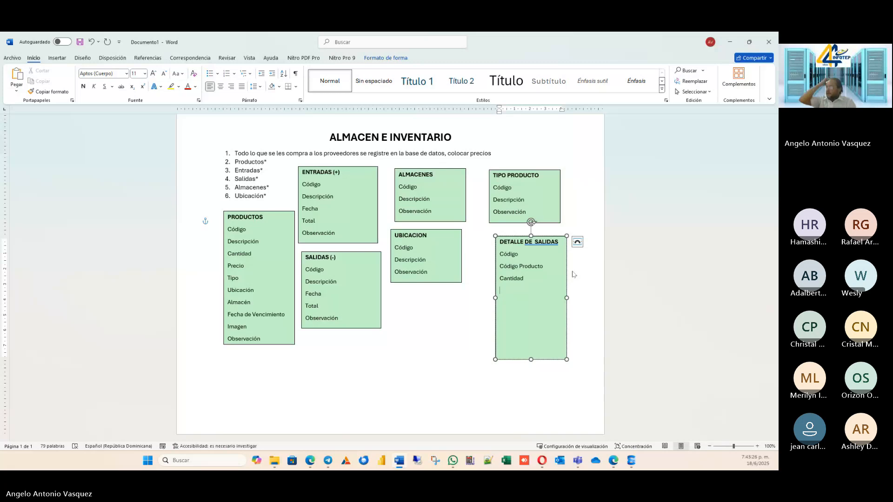
pyautogui.write('ntidad')
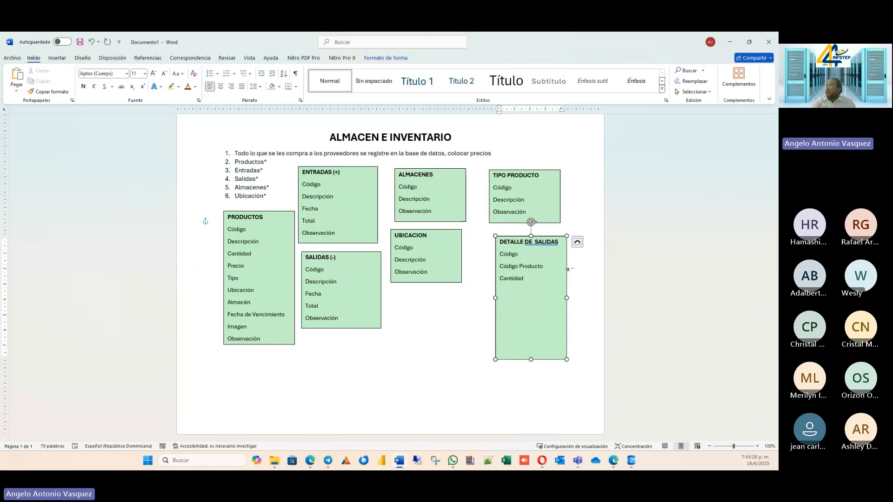
# Add "Precio" and "Total" lines beneath Cantidad in the DETALLE DE SALIDAS text box.
pyautogui.press('Return')
pyautogui.write('Preciuo')
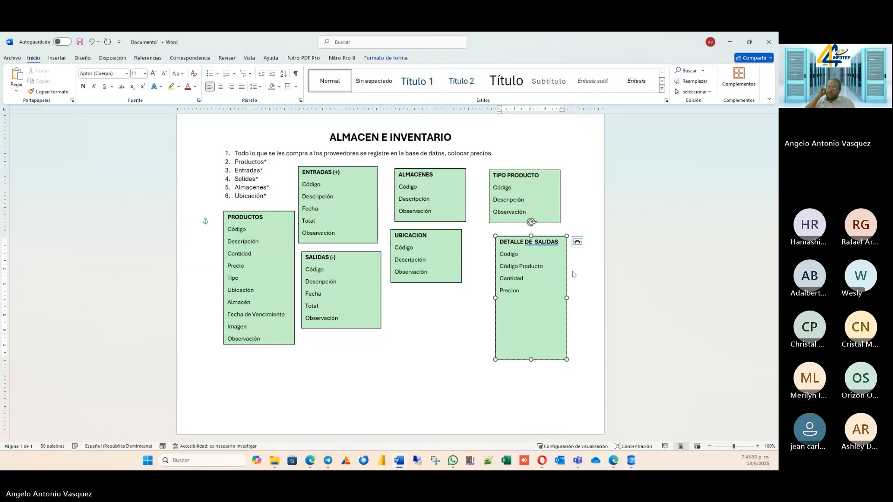
pyautogui.press('BackSpace')
pyautogui.press('BackSpace')
pyautogui.write('o')
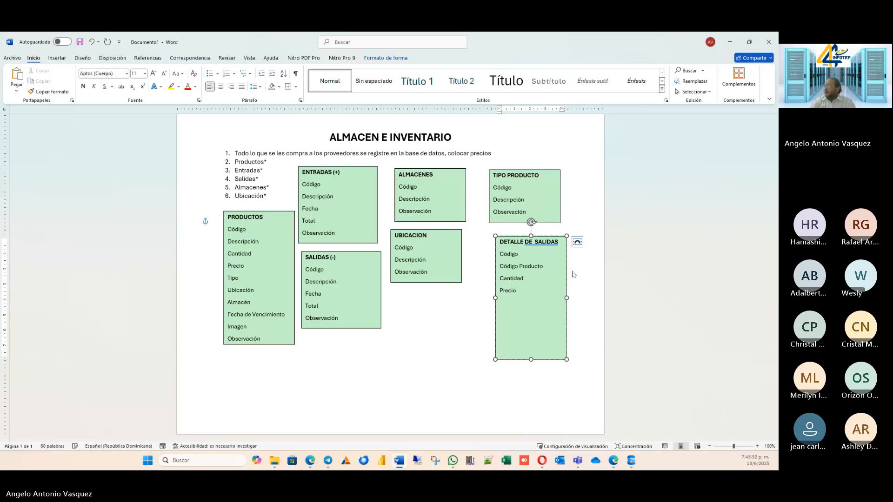
pyautogui.press('Return')
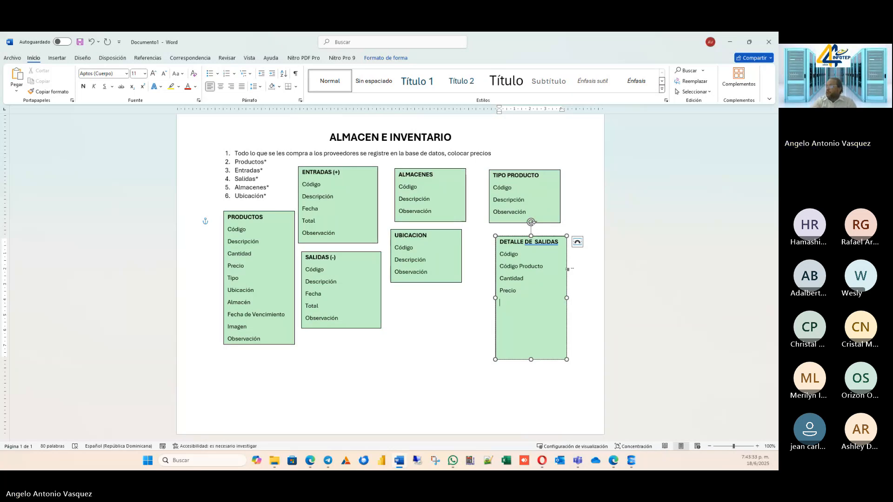
pyautogui.write('Total')
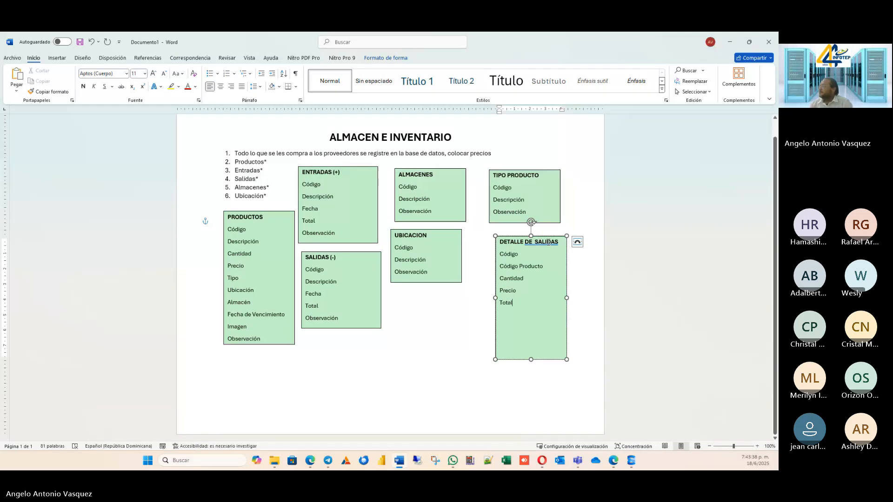
# Change the DETALLE DE SALIDAS heading to the singular "DETALLE DE SALIDA".
pyautogui.click(555, 242)
pyautogui.press('Delete')
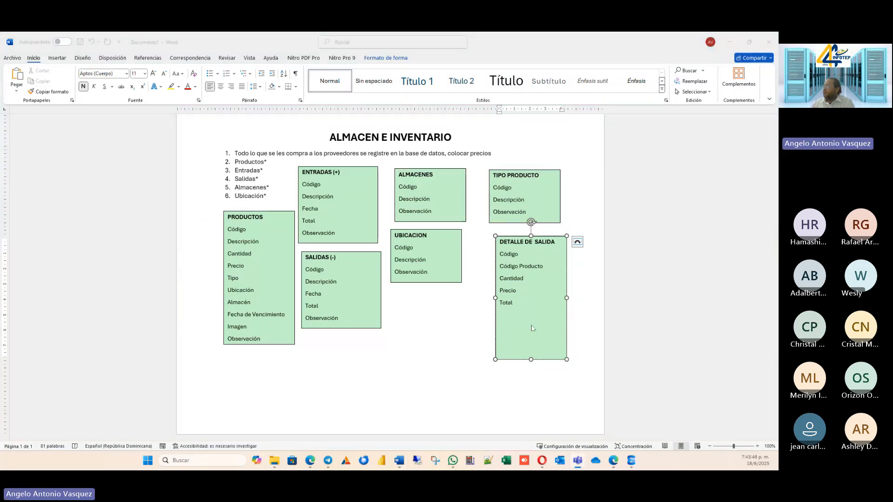
pyautogui.click(532, 362)
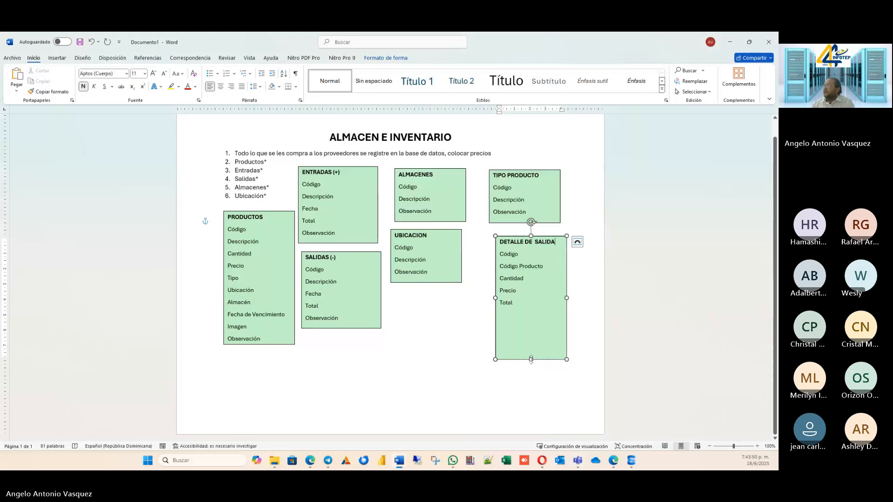
# Move the UBICACION and ALMACENES text boxes to the lower part of the page, and place PRODUCTOS in the freed middle area.
pyautogui.click(457, 227)
pyautogui.click(456, 233)
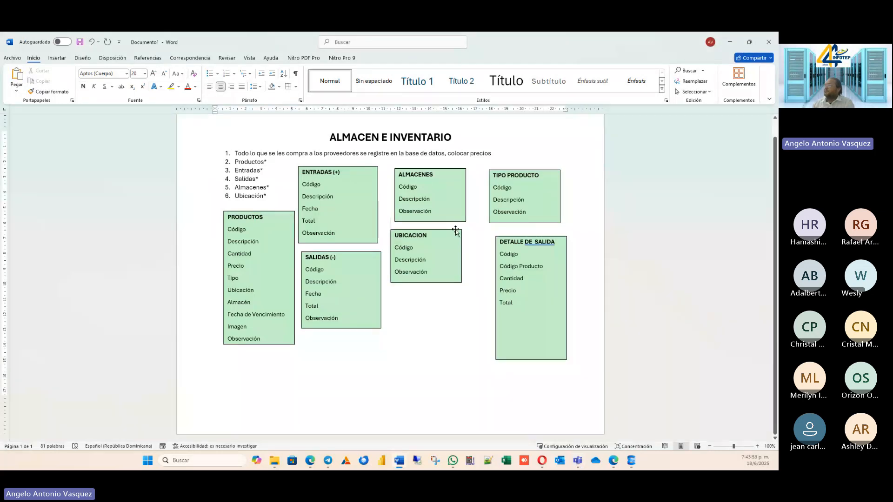
pyautogui.moveTo(456, 230); pyautogui.dragTo(493, 344)
pyautogui.moveTo(448, 220); pyautogui.dragTo(374, 378)
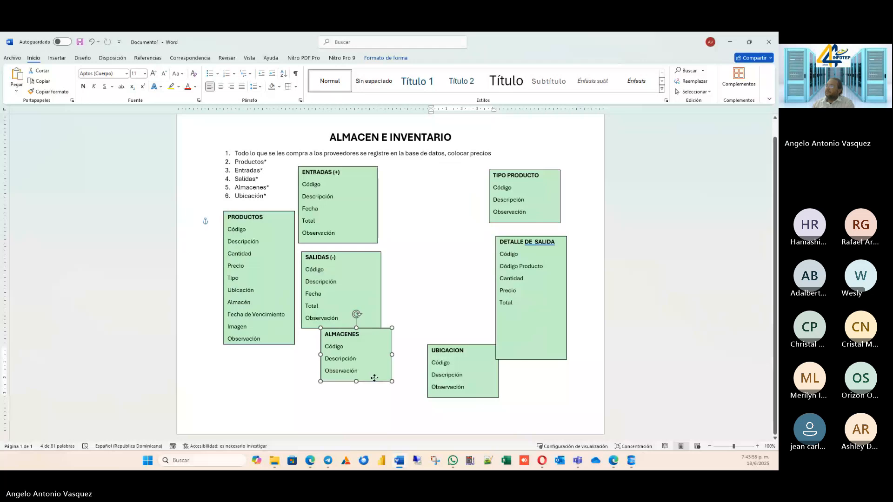
pyautogui.click(293, 253)
pyautogui.moveTo(293, 253); pyautogui.dragTo(465, 236)
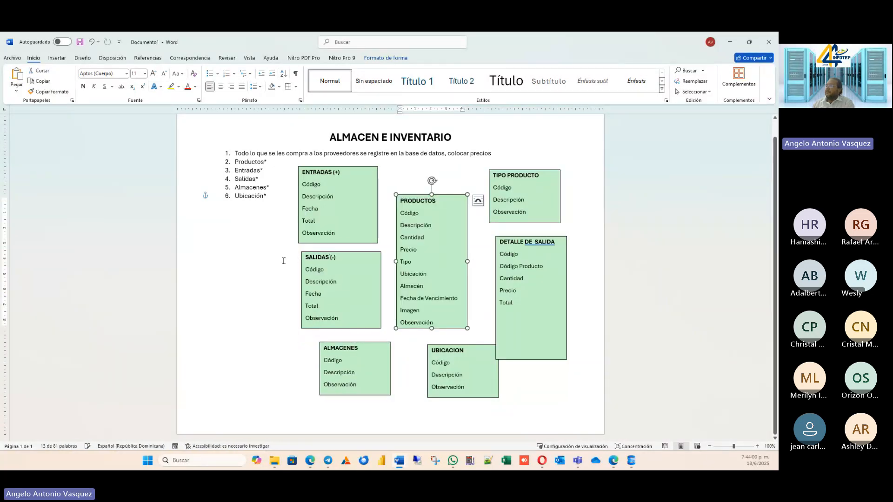
# Stack the ENTRADAS and SALIDAS text boxes along the page's left side, leaving a gap between them.
pyautogui.moveTo(326, 248); pyautogui.dragTo(245, 276)
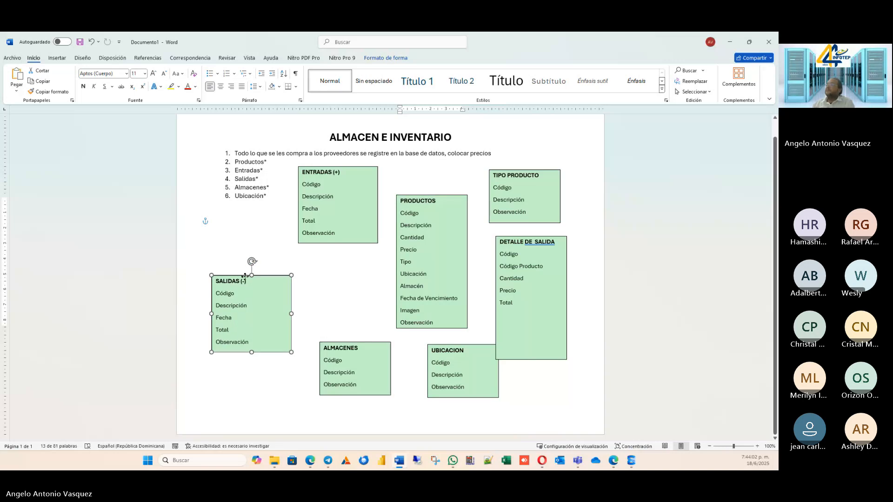
pyautogui.moveTo(330, 180); pyautogui.dragTo(243, 210)
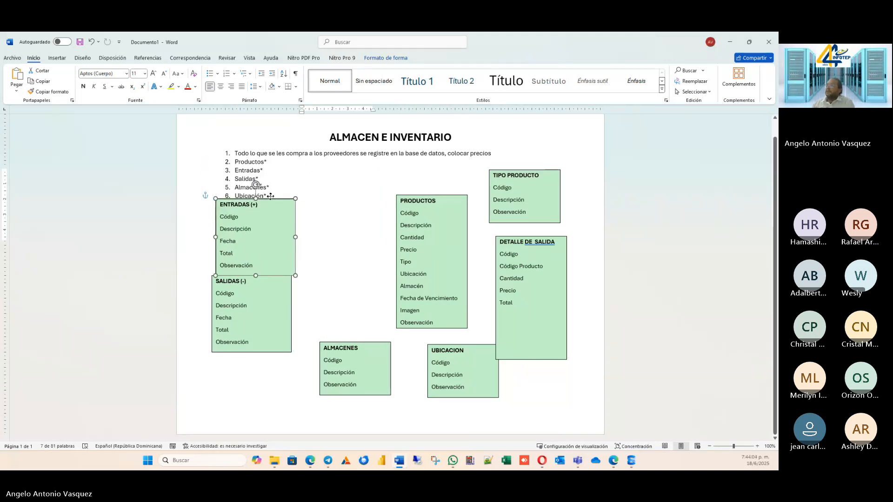
pyautogui.click(277, 321)
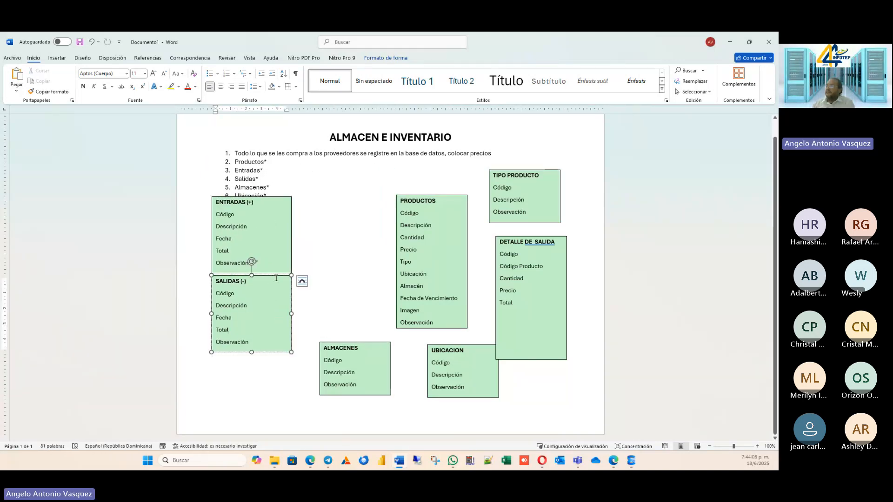
pyautogui.moveTo(278, 278)
pyautogui.mouseDown()
pyautogui.moveTo(273, 304)
pyautogui.moveTo(278, 291)
pyautogui.mouseUp()
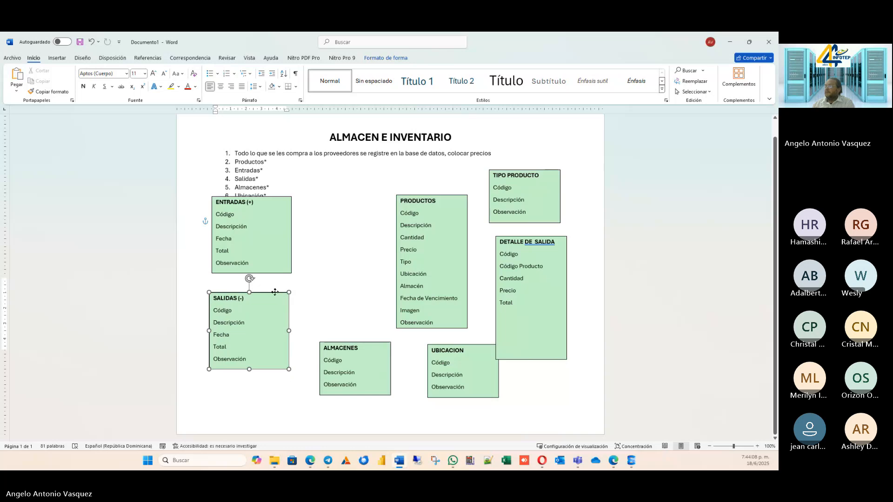
# Shorten the DETALLE DE SALIDA text box to fit its fields and place it between SALIDAS and PRODUCTOS.
pyautogui.click(532, 357)
pyautogui.moveTo(531, 359); pyautogui.dragTo(531, 308)
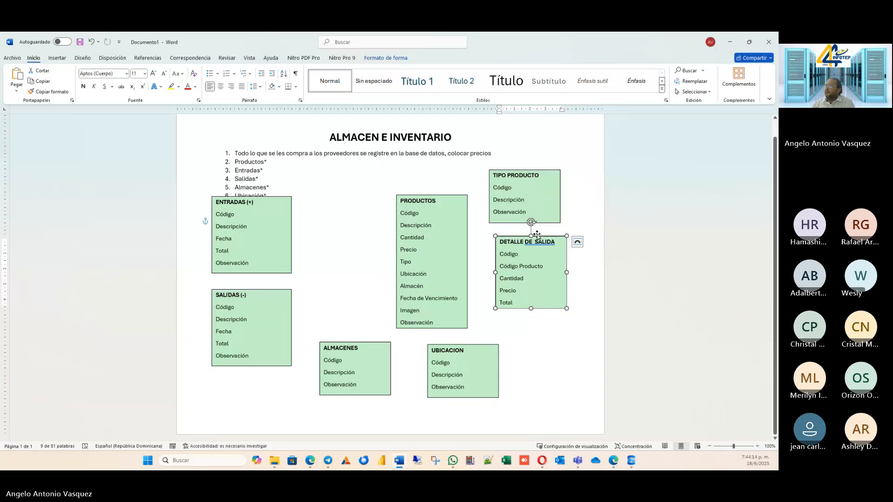
pyautogui.moveTo(537, 234); pyautogui.dragTo(354, 287)
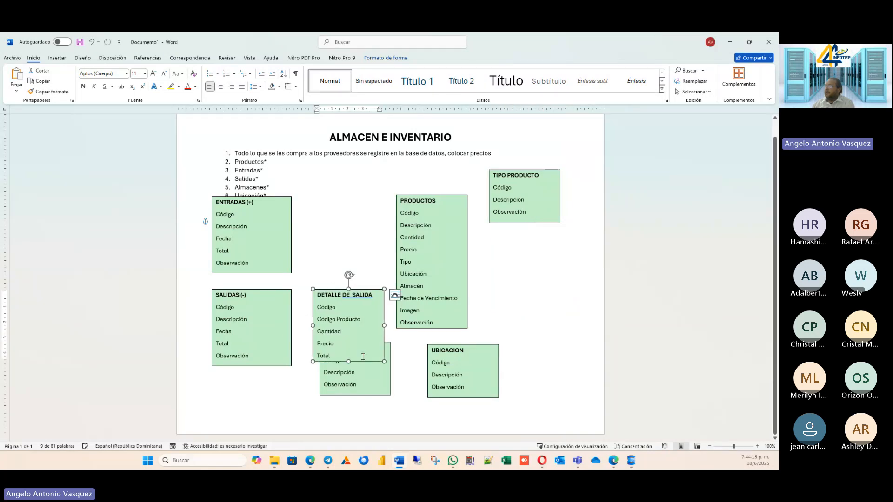
# Stack the ALMACENES and UBICACION text boxes in the right-hand column of the page, below TIPO PRODUCTO.
pyautogui.click(366, 382)
pyautogui.moveTo(391, 346); pyautogui.dragTo(565, 297)
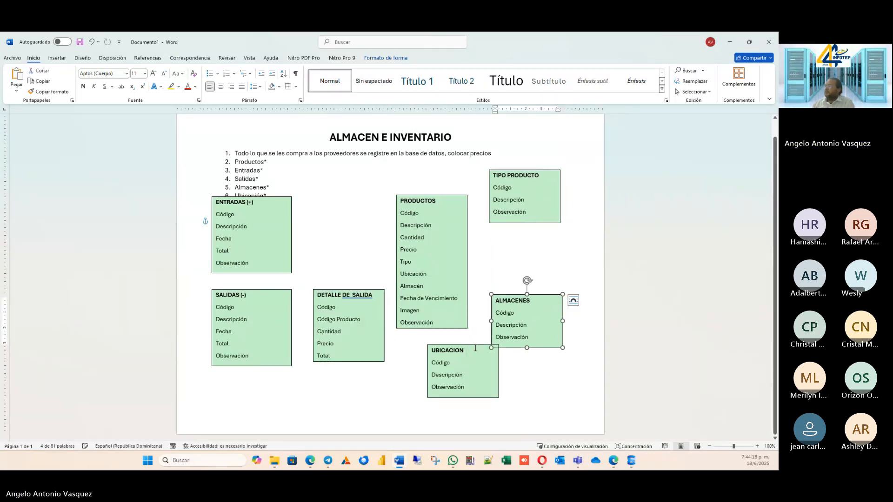
pyautogui.moveTo(474, 346); pyautogui.dragTo(538, 368)
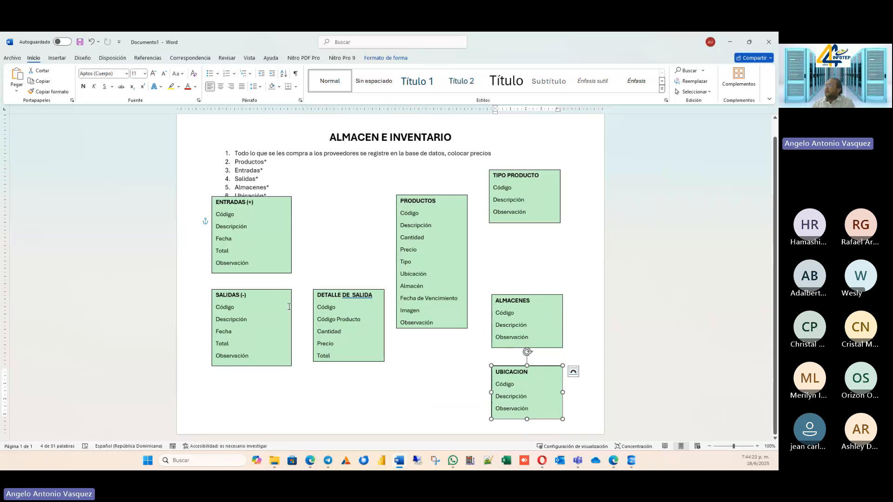
# Duplicate the DETALLE DE SALIDA text box and place the copy directly above the original.
pyautogui.click(333, 294)
pyautogui.click(334, 289)
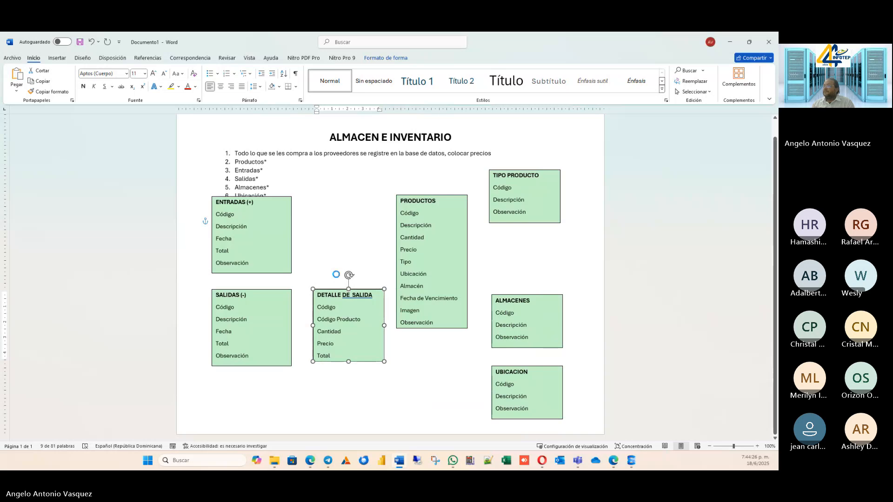
pyautogui.hotkey('ctrl', 'v')
pyautogui.moveTo(352, 298); pyautogui.dragTo(353, 219)
# Lower the ENTRADAS text box slightly so it clears the last item of the numbered list.
pyautogui.click(271, 238)
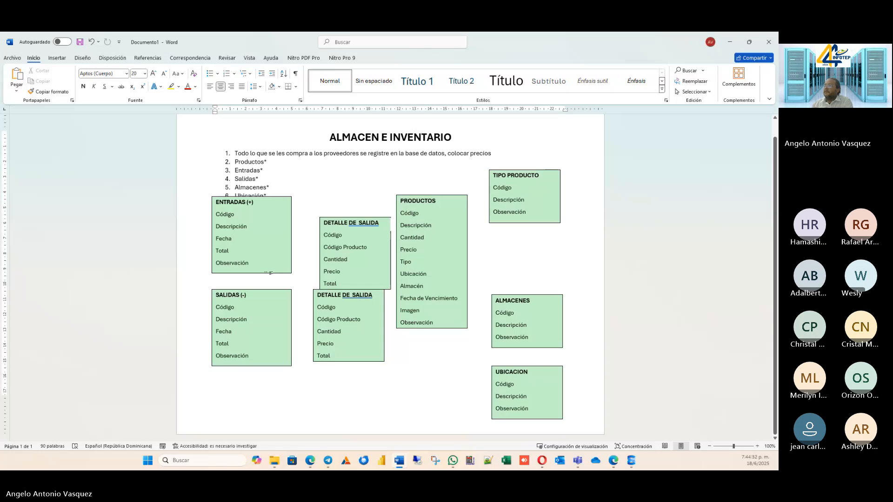
pyautogui.click(266, 274)
pyautogui.moveTo(267, 274); pyautogui.dragTo(268, 281)
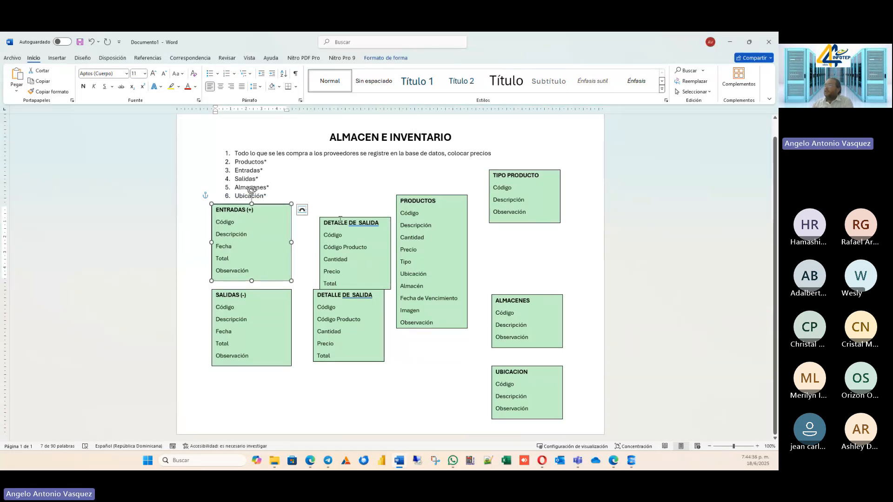
# Align the duplicated DETALLE DE SALIDA text box beside ENTRADAS and place the text cursor in its heading.
pyautogui.click(355, 203)
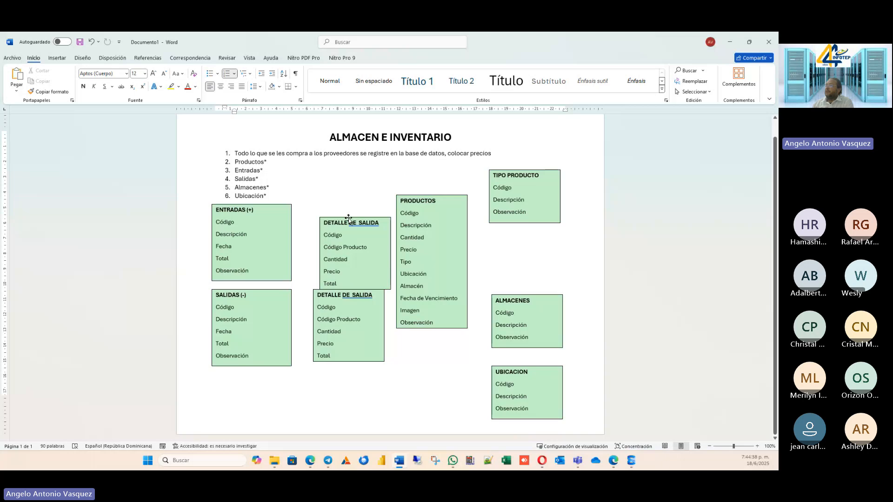
pyautogui.moveTo(348, 219); pyautogui.dragTo(331, 204)
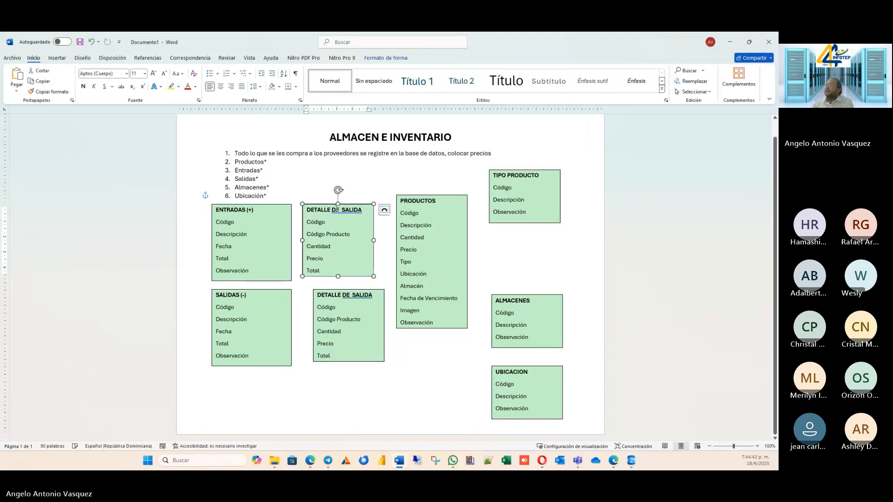
pyautogui.click(335, 210)
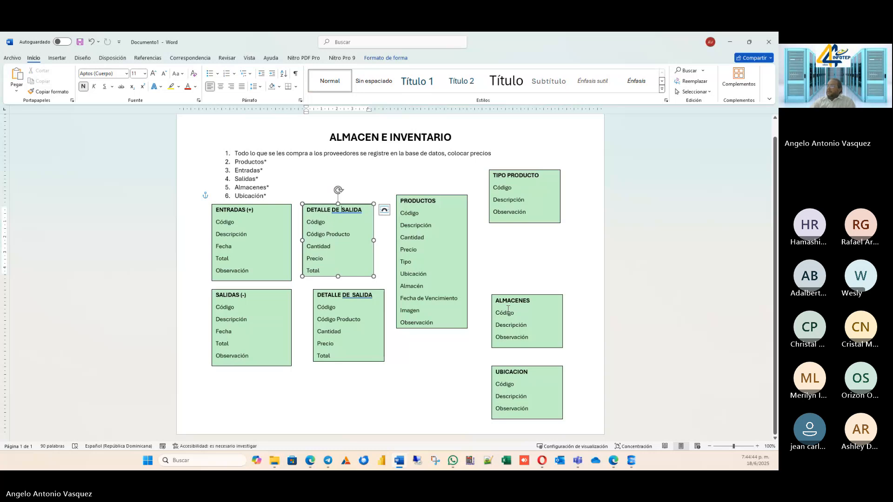
# Change the heading of the duplicated text box beside ENTRADAS to DETALLE DE ENTRADA.
pyautogui.write('entrada')
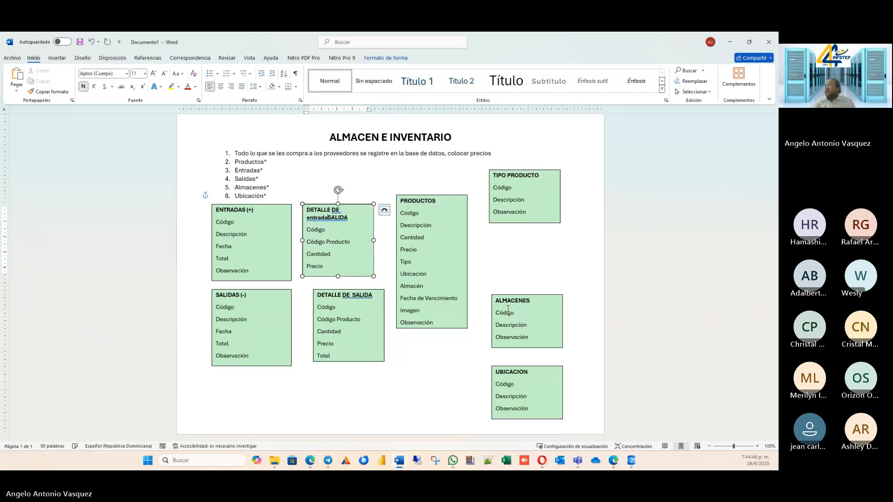
pyautogui.press('BackSpace')
pyautogui.press('BackSpace')
pyautogui.press('BackSpace')
pyautogui.press('BackSpace')
pyautogui.press('BackSpace')
pyautogui.press('BackSpace')
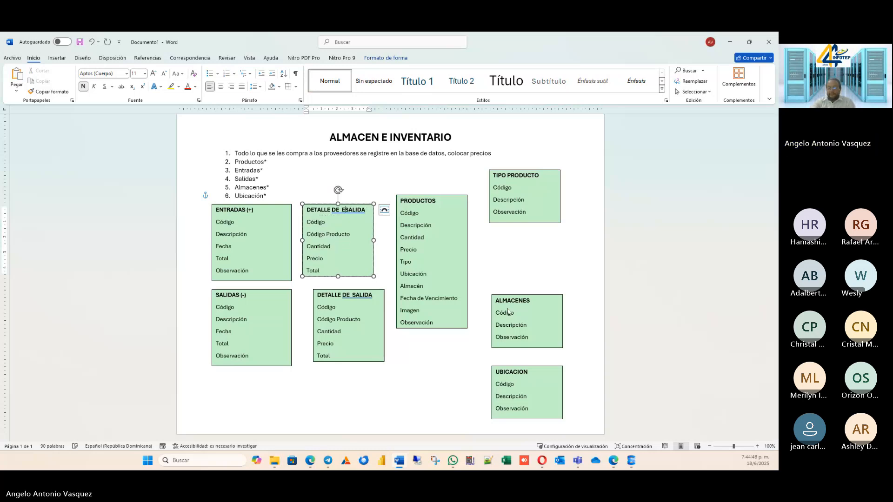
pyautogui.write('nr')
pyautogui.press('BackSpace')
pyautogui.write('trada')
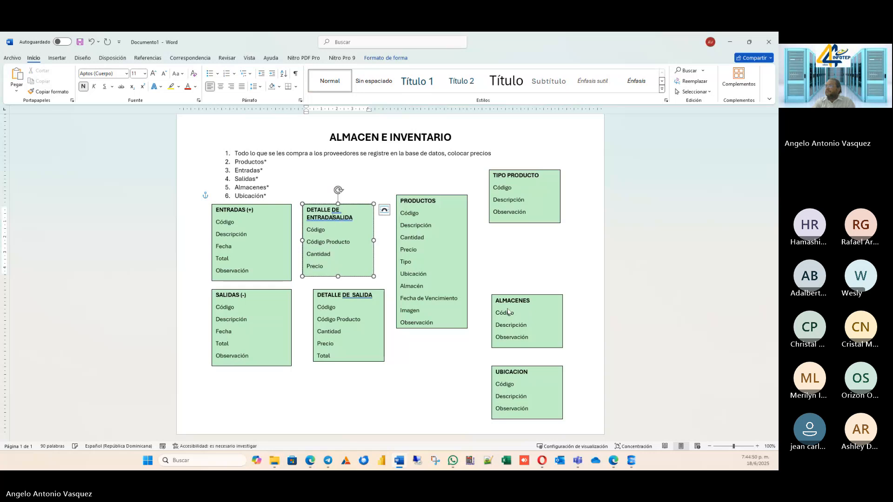
pyautogui.press('Delete')
pyautogui.press('Delete')
pyautogui.press('Delete')
pyautogui.press('Delete')
pyautogui.press('Delete')
pyautogui.press('Delete')
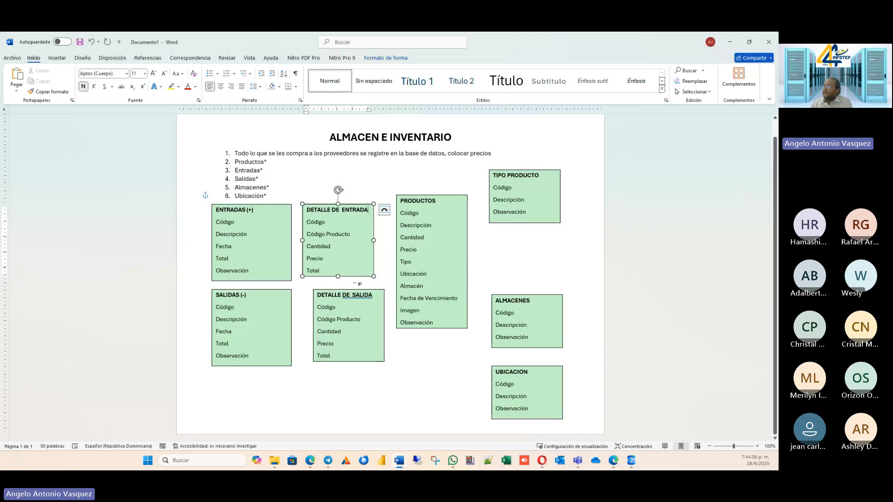
# Move the Precio field above Cantidad in the DETALLE DE ENTRADA text box, leaving no blank line.
pyautogui.click(351, 292)
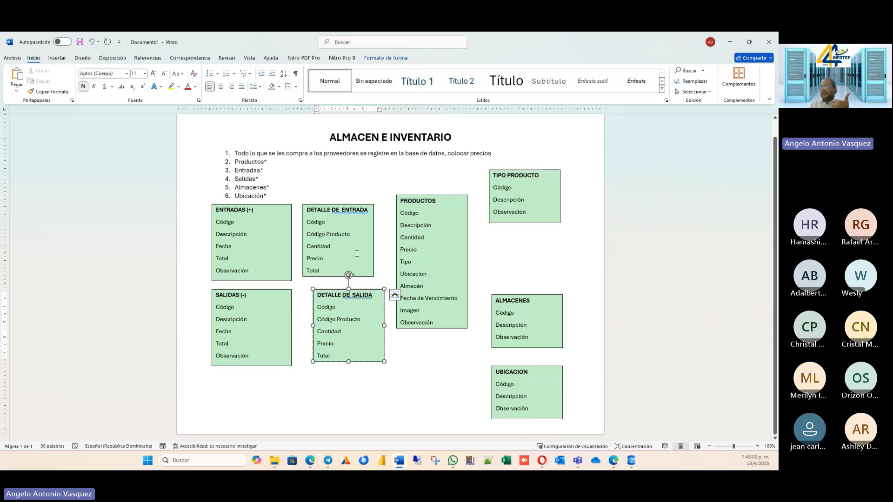
pyautogui.click(328, 257)
pyautogui.doubleClick(329, 257)
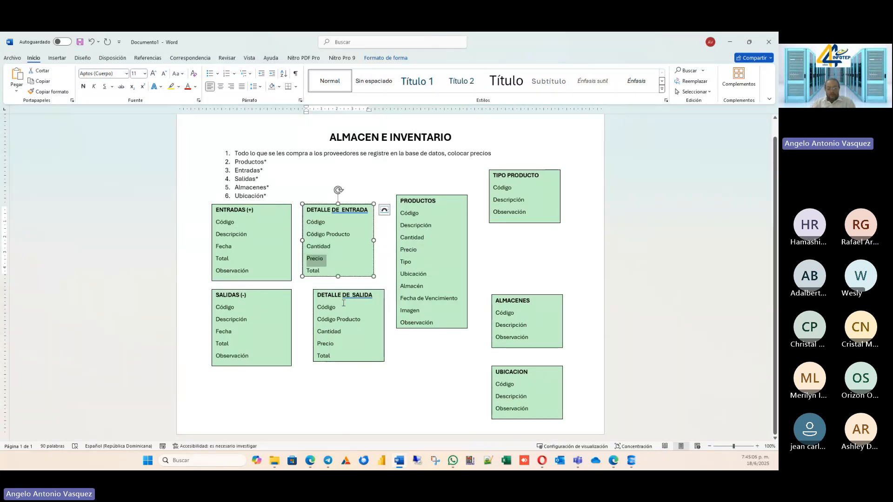
pyautogui.hotkey('ctrl', 'x')
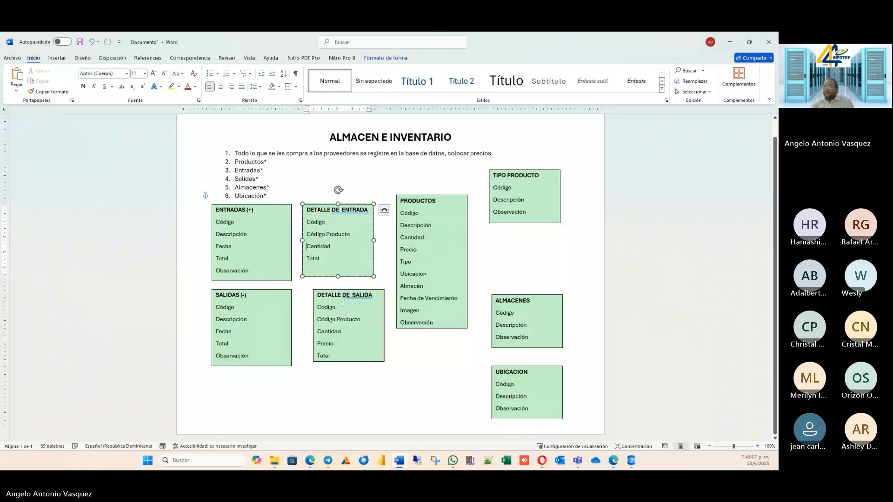
pyautogui.hotkey('alt', 'shift', 'Up')
pyautogui.hotkey('ctrl', 'v')
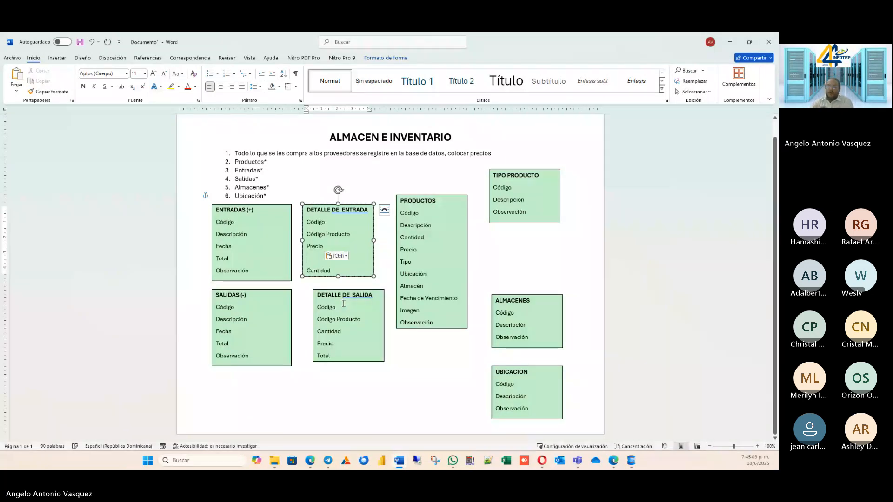
pyautogui.press('Delete')
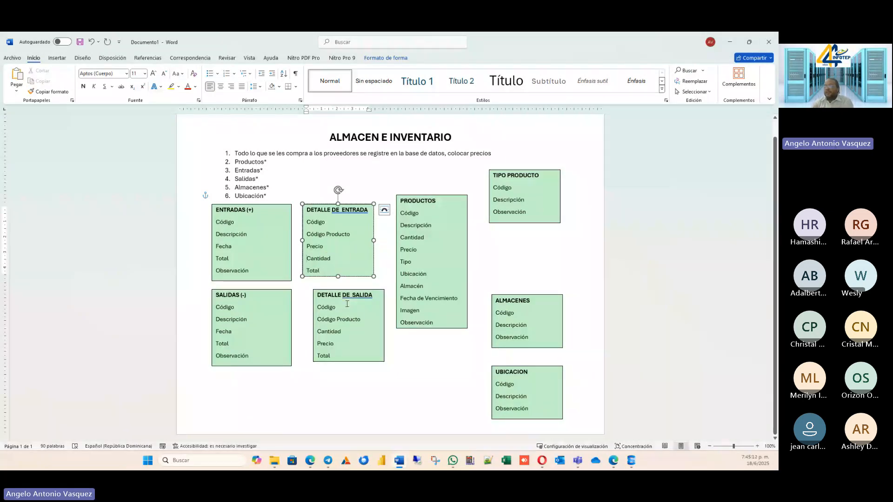
pyautogui.press('Down')
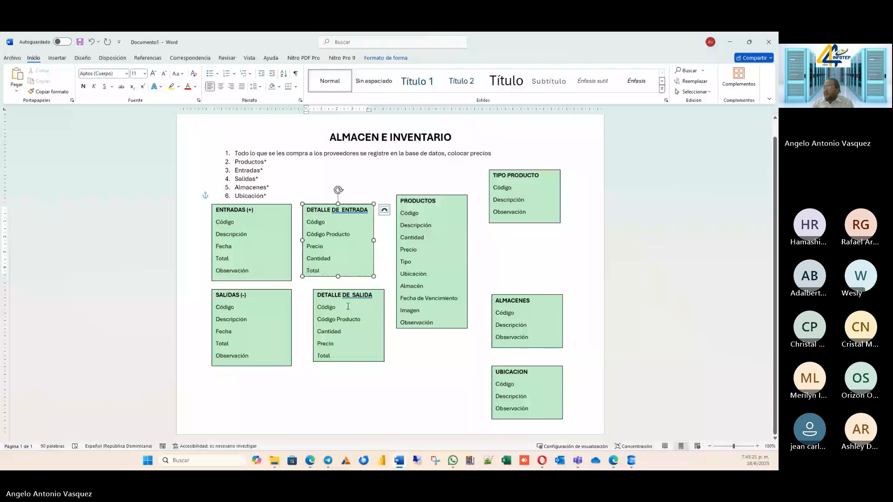
# Move the Precio field above Cantidad in the DETALLE DE SALIDA text box, leaving no blank line.
pyautogui.click(326, 345)
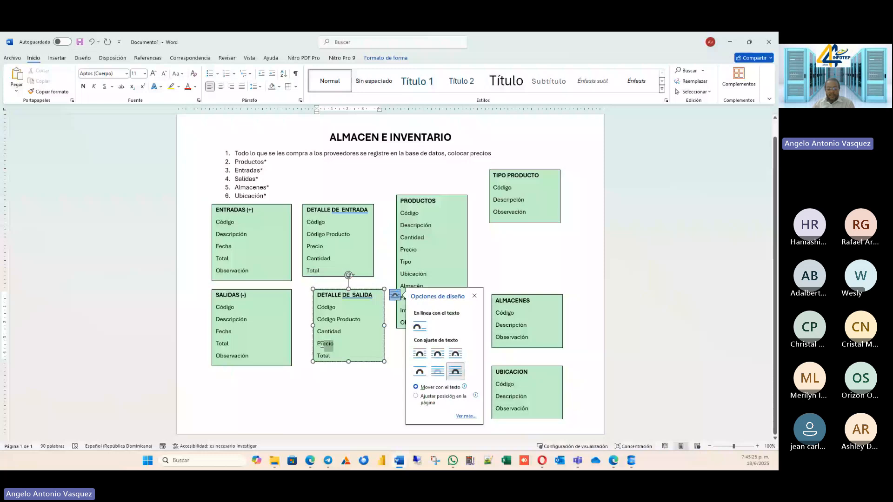
pyautogui.press('BackSpace')
pyautogui.press('BackSpace')
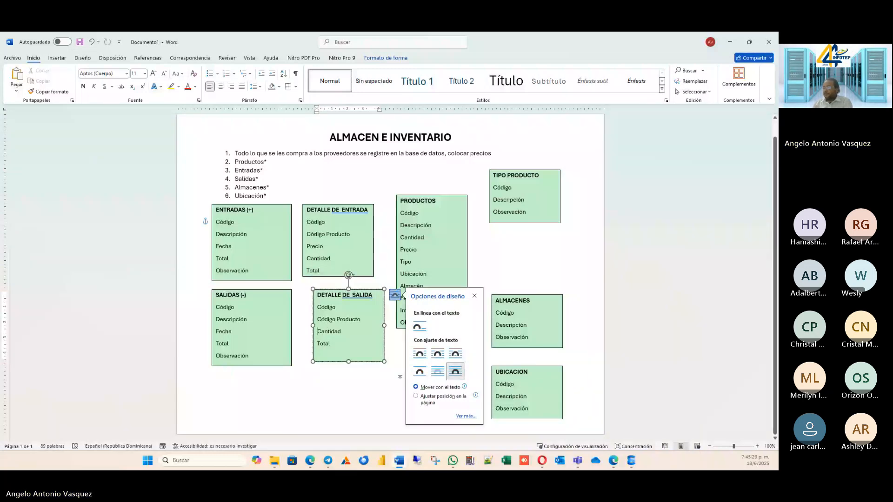
pyautogui.press('Return')
pyautogui.write('Precio')
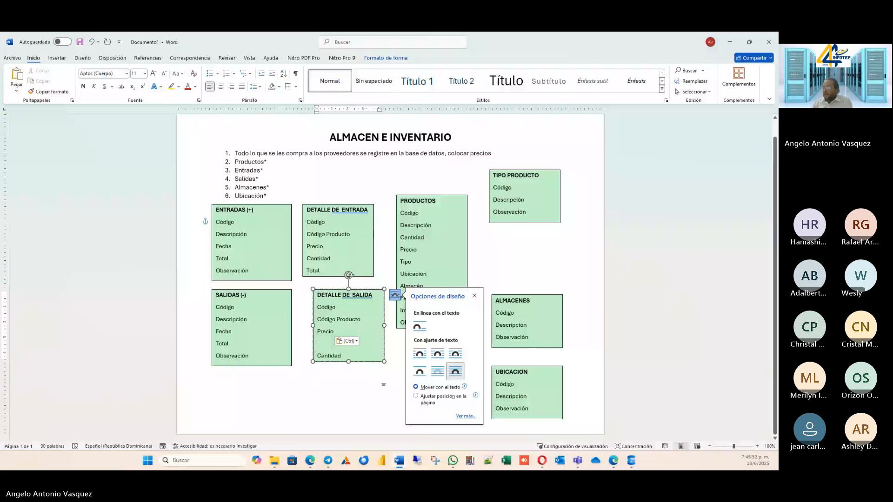
pyautogui.press('BackSpace')
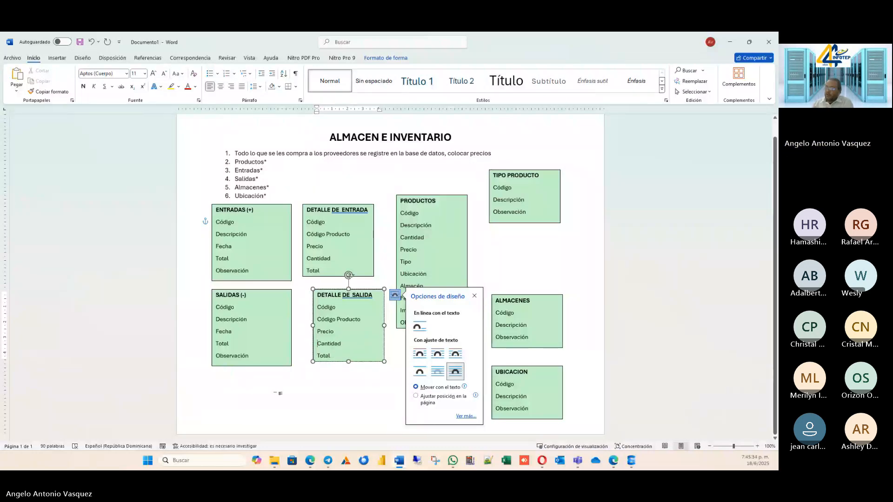
pyautogui.click(279, 394)
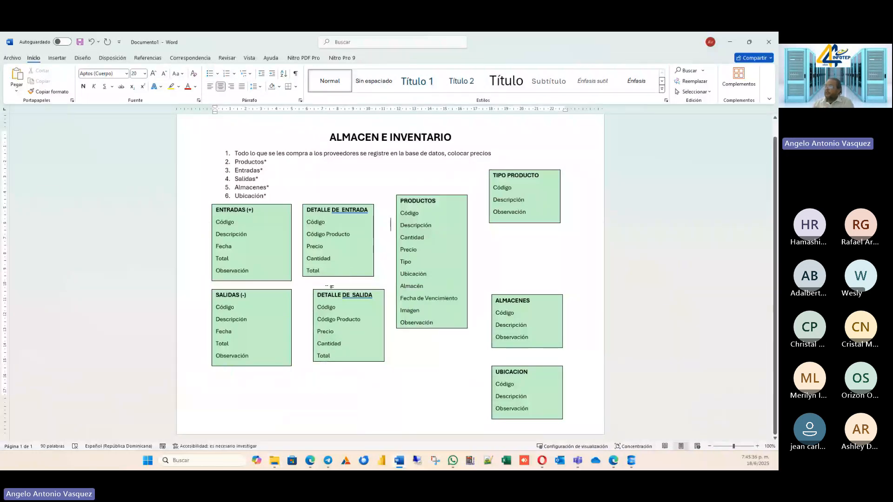
# Align the DETALLE DE SALIDA text box under DETALLE DE ENTRADA and shift PRODUCTOS slightly down and to the right.
pyautogui.moveTo(331, 286); pyautogui.dragTo(317, 293)
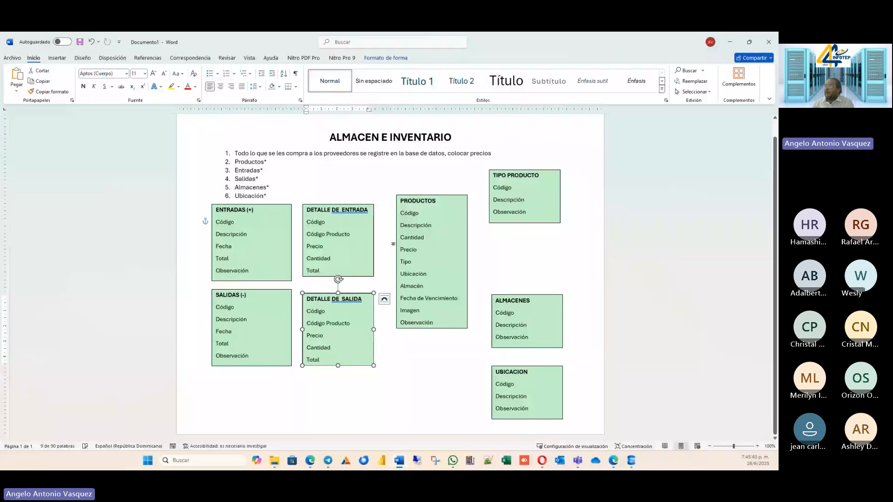
pyautogui.moveTo(432, 196); pyautogui.dragTo(435, 206)
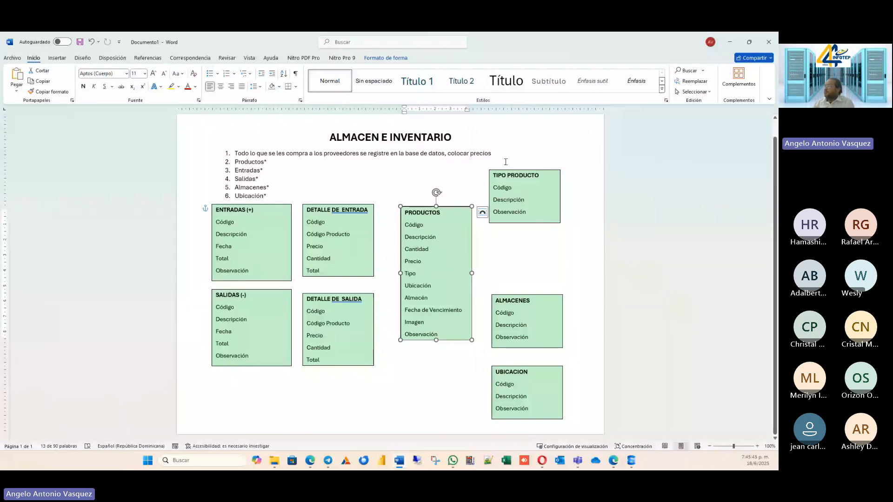
# Stack the TIPO PRODUCTO, ALMACENES and UBICACION text boxes closer together in a column beside PRODUCTOS.
pyautogui.moveTo(529, 171); pyautogui.dragTo(534, 188)
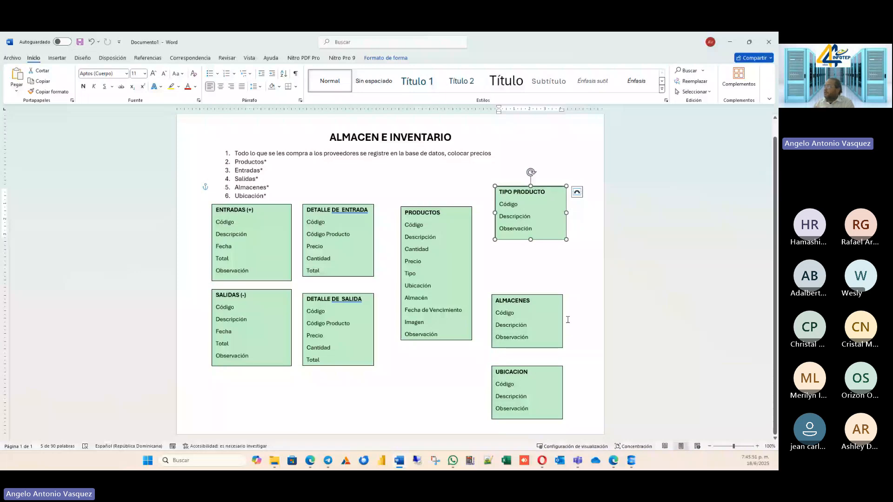
pyautogui.moveTo(540, 296); pyautogui.dragTo(546, 258)
pyautogui.click(521, 366)
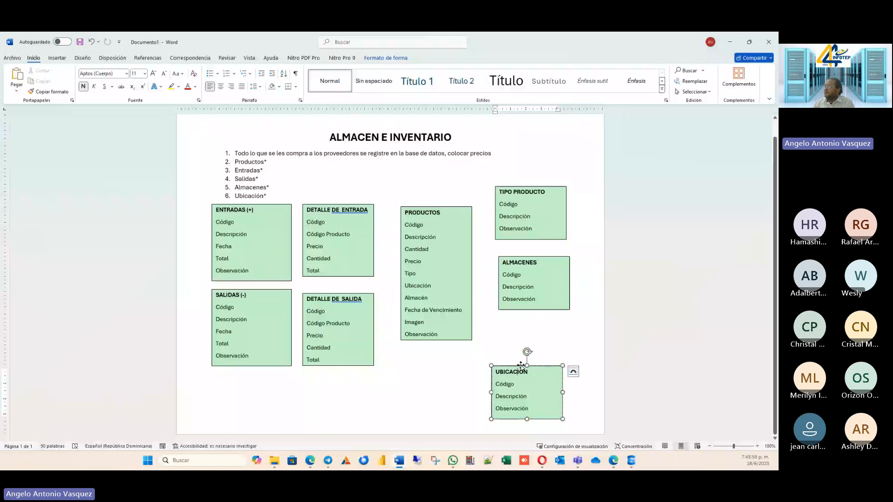
pyautogui.moveTo(521, 366); pyautogui.dragTo(528, 323)
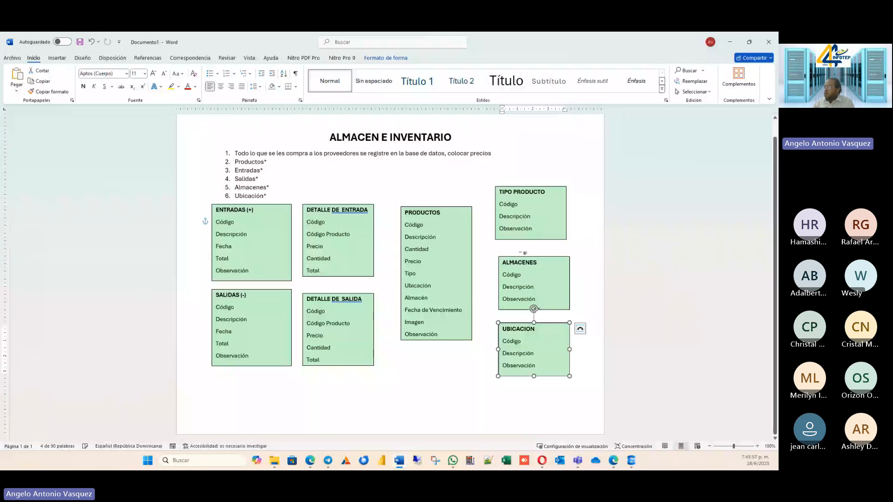
pyautogui.click(517, 308)
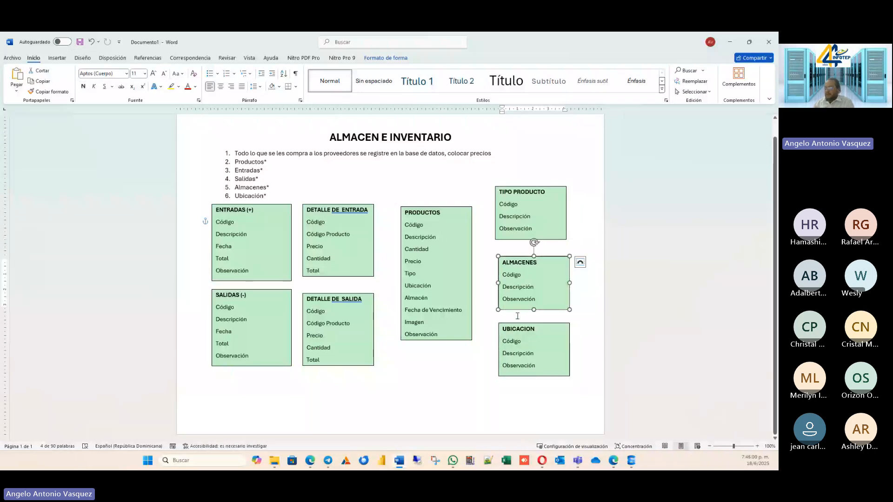
pyautogui.press('Left')
pyautogui.press('Left')
pyautogui.click(476, 419)
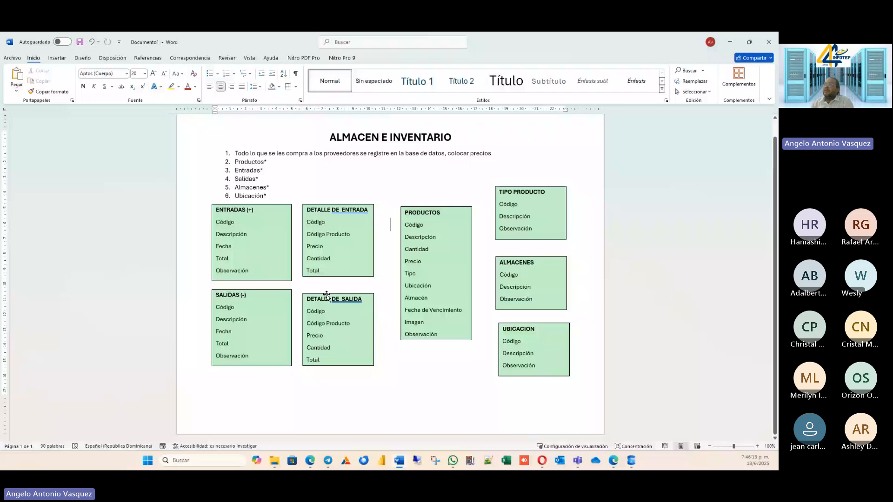
# Draw a horizontal line about 0.74 cm long connecting ENTRADAS to DETALLE DE ENTRADA at the Código row.
pyautogui.click(47, 59)
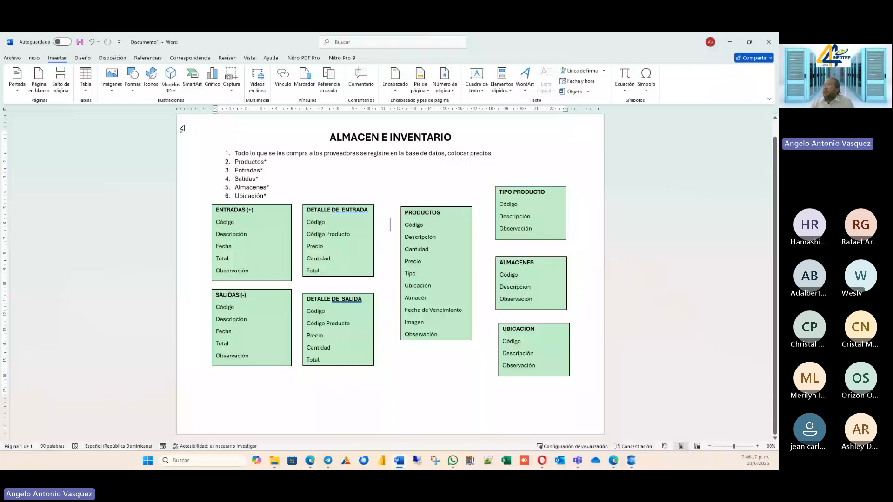
pyautogui.click(133, 79)
pyautogui.click(164, 147)
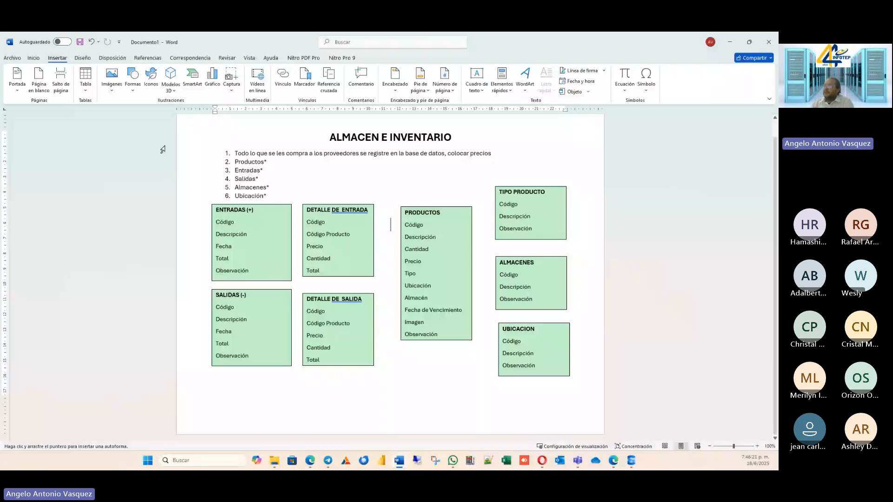
pyautogui.moveTo(292, 222); pyautogui.dragTo(303, 221)
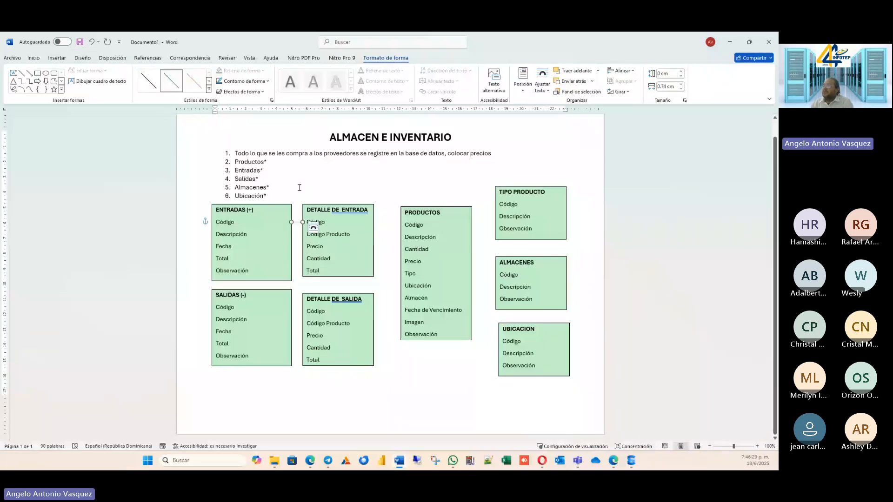
pyautogui.click(299, 187)
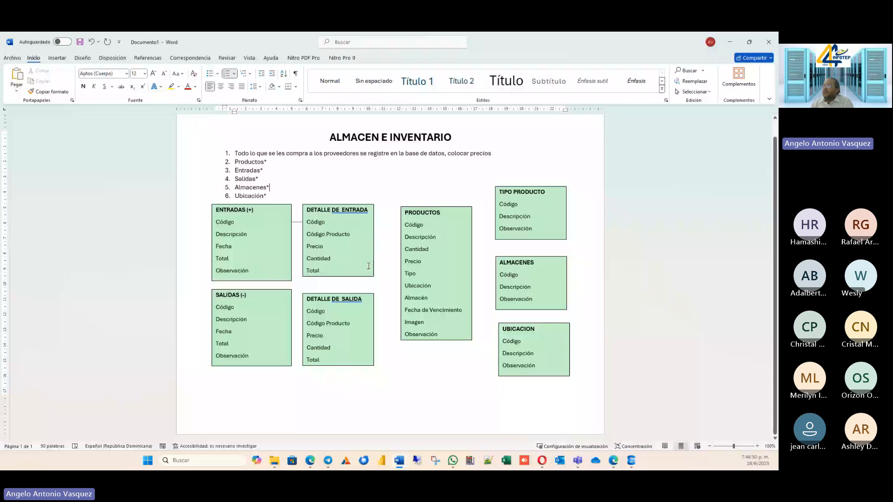
# Change the first field of the DETALLE DE ENTRADA text box to Código de Entrada.
pyautogui.click(302, 264)
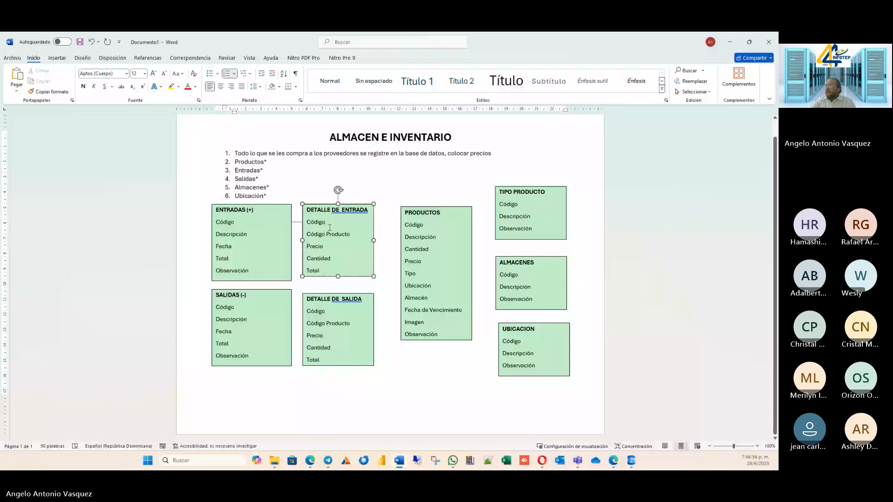
pyautogui.click(329, 228)
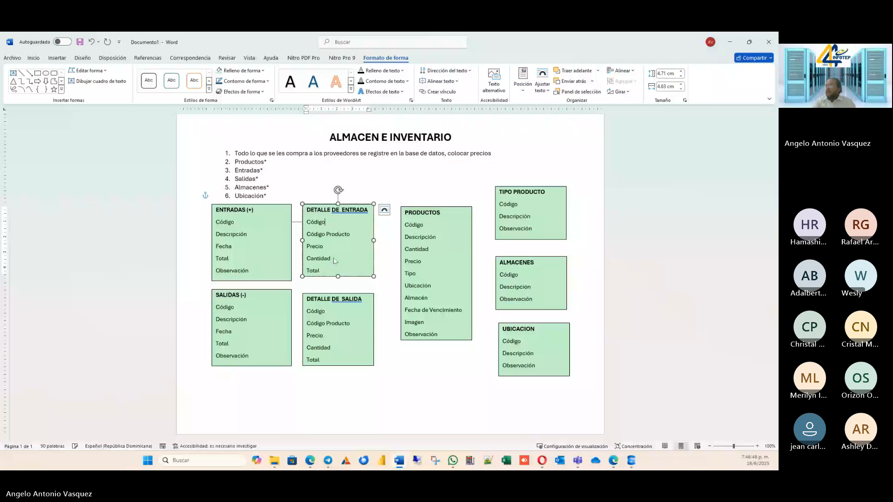
pyautogui.write('Entrada')
pyautogui.press('Left')
pyautogui.press('Left')
pyautogui.press('Left')
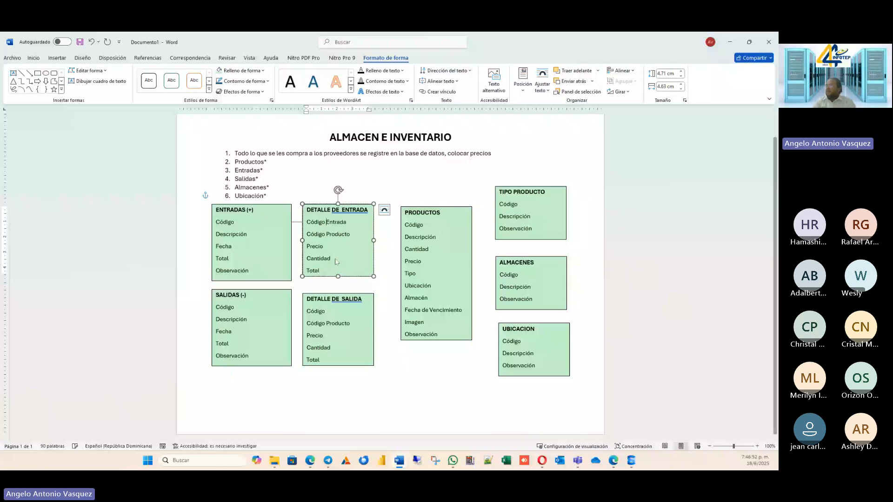
pyautogui.write('de')
pyautogui.press('End')
# Add the field Línea Detalle below Código de Entrada and lengthen the DETALLE DE ENTRADA box downward to fit the Total field.
pyautogui.press('Return')
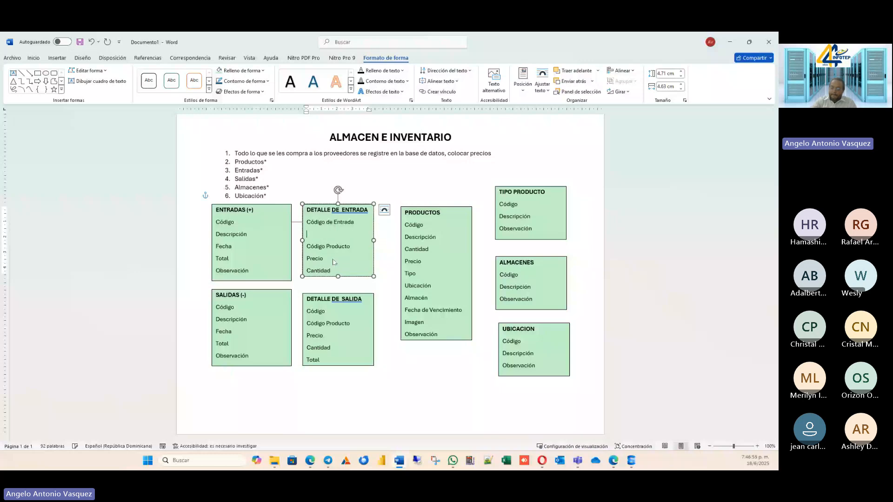
pyautogui.write('Línea')
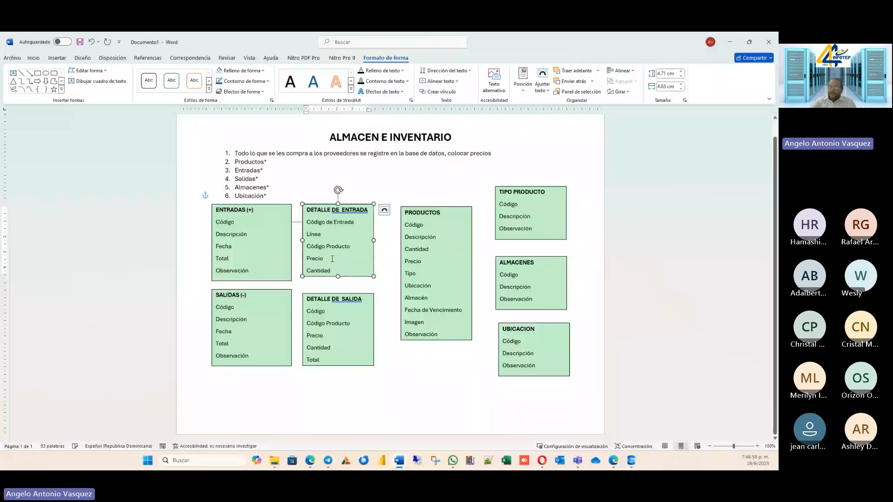
pyautogui.write(' De')
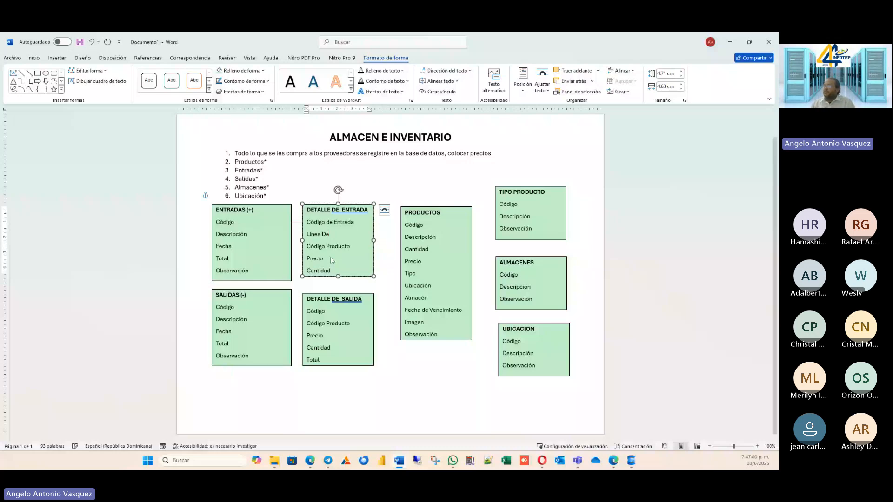
pyautogui.write('talle')
pyautogui.click(332, 271)
pyautogui.press('Return')
pyautogui.write('Total')
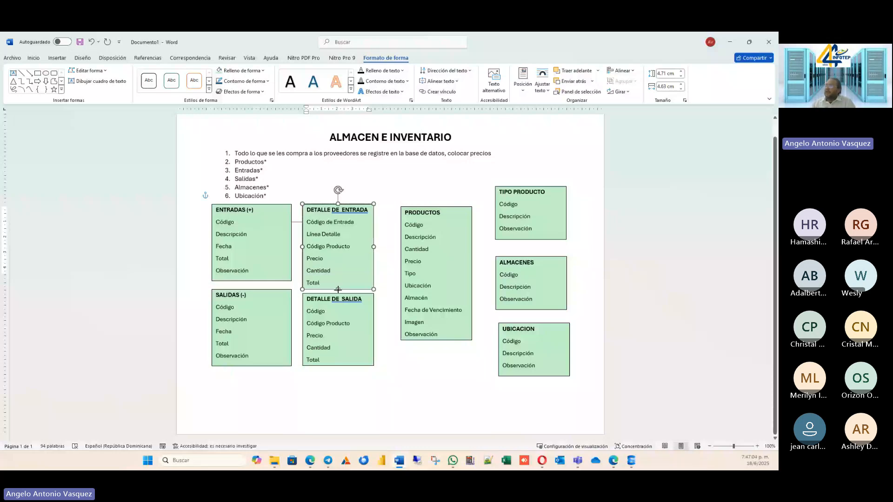
pyautogui.click(338, 289)
# Extend the connecting line's ENTRADAS end horizontally to reach the word Código inside that text box.
pyautogui.click(296, 223)
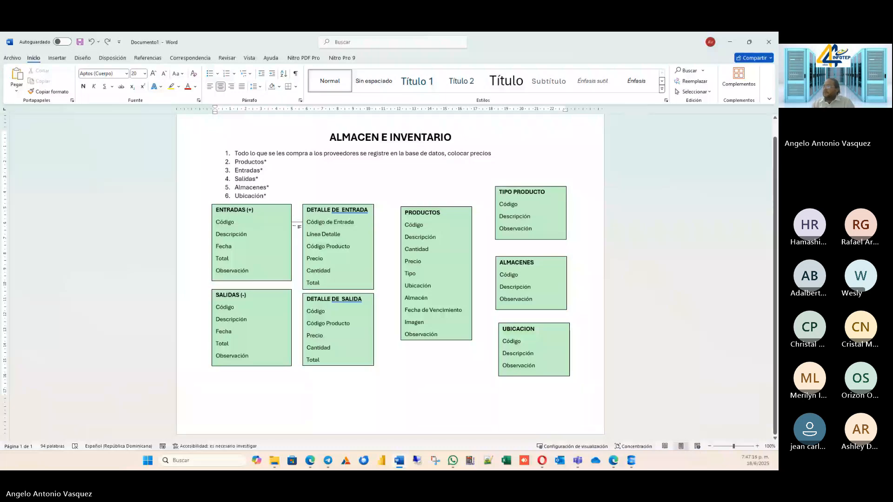
pyautogui.moveTo(295, 226); pyautogui.dragTo(237, 222)
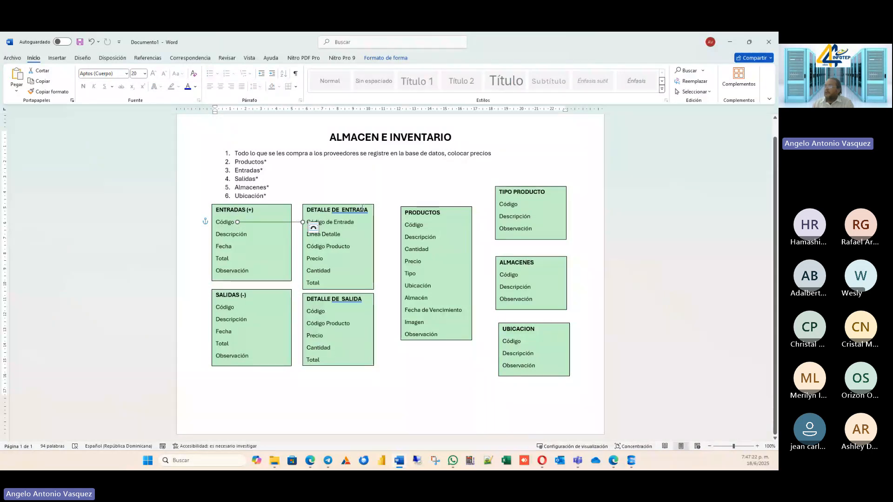
# Extend the connecting line's DETALLE DE ENTRADA end slightly so it reaches the Código de Entrada field inside that box.
pyautogui.press('Escape')
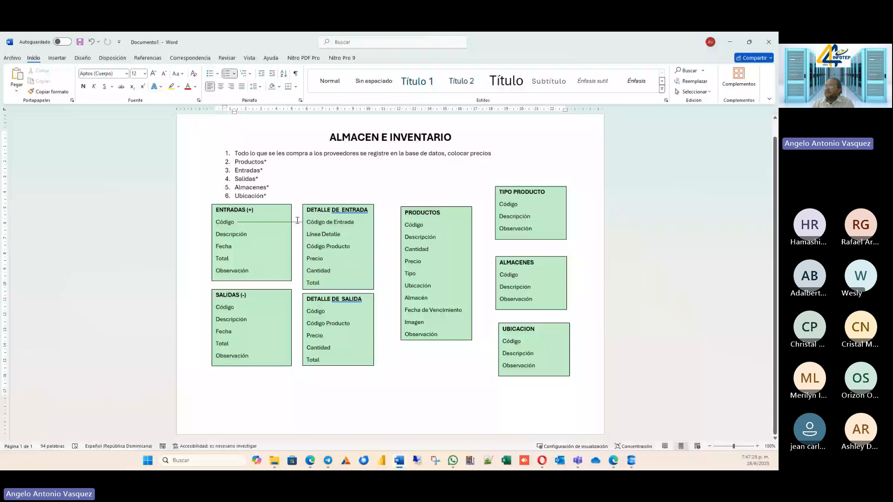
pyautogui.click(261, 222)
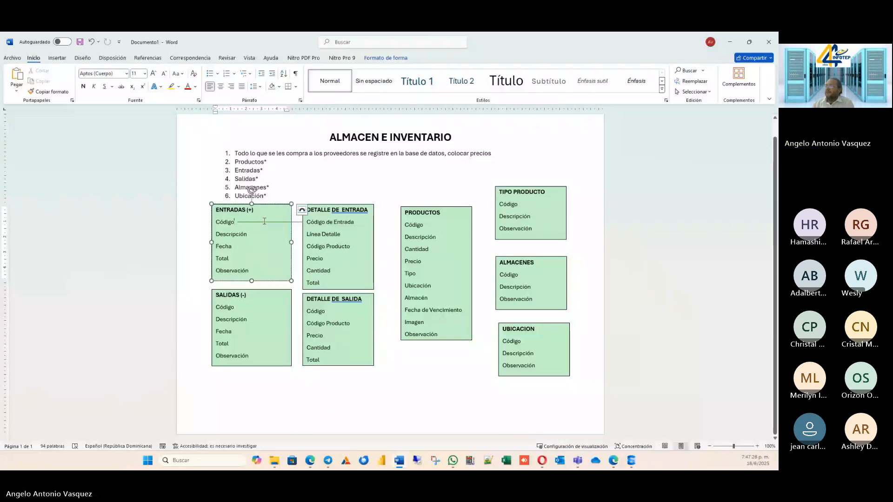
pyautogui.click(294, 221)
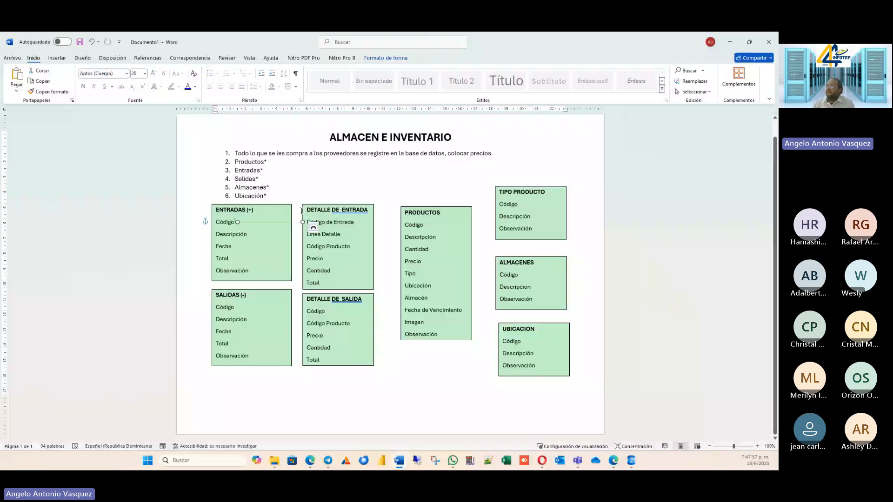
pyautogui.moveTo(305, 220); pyautogui.dragTo(307, 222)
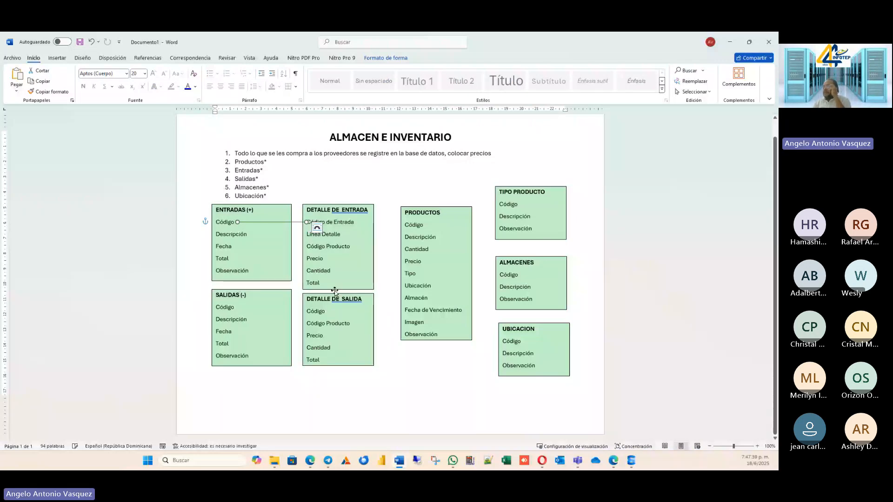
pyautogui.press('Tab')
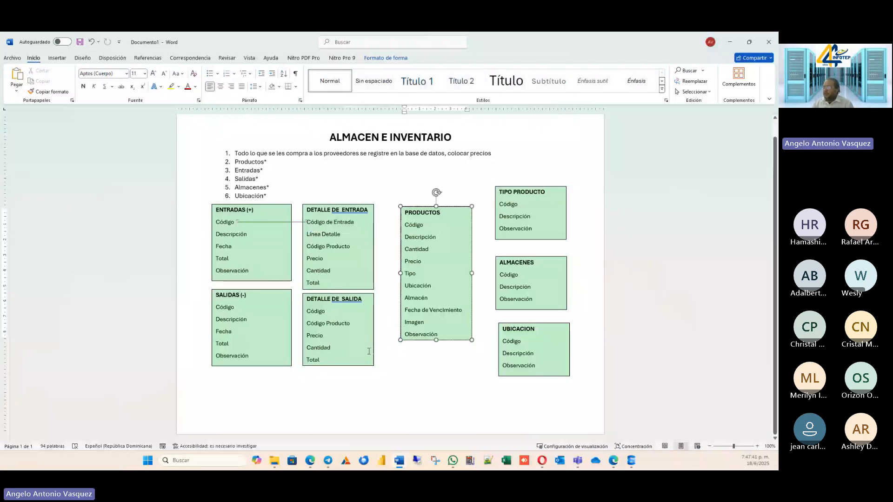
# Change the first field of the DETALLE DE SALIDA text box to Código de Salida.
pyautogui.click(338, 316)
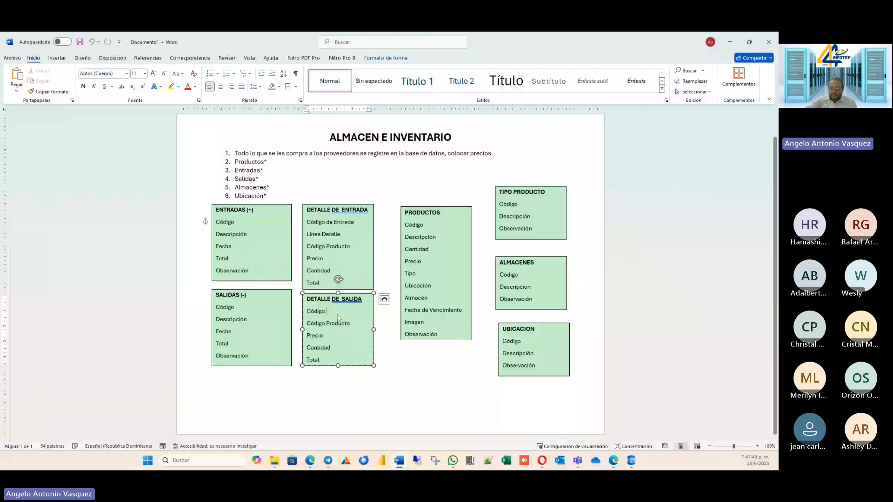
pyautogui.write('de Salid')
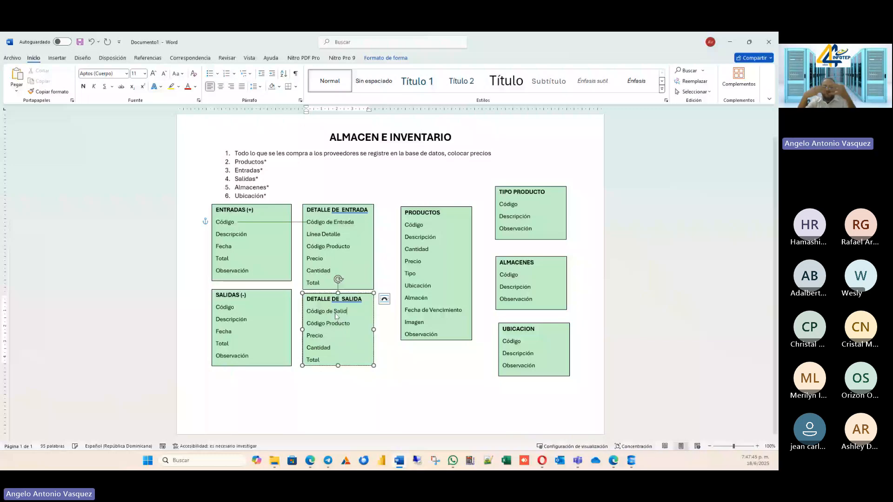
pyautogui.write('a')
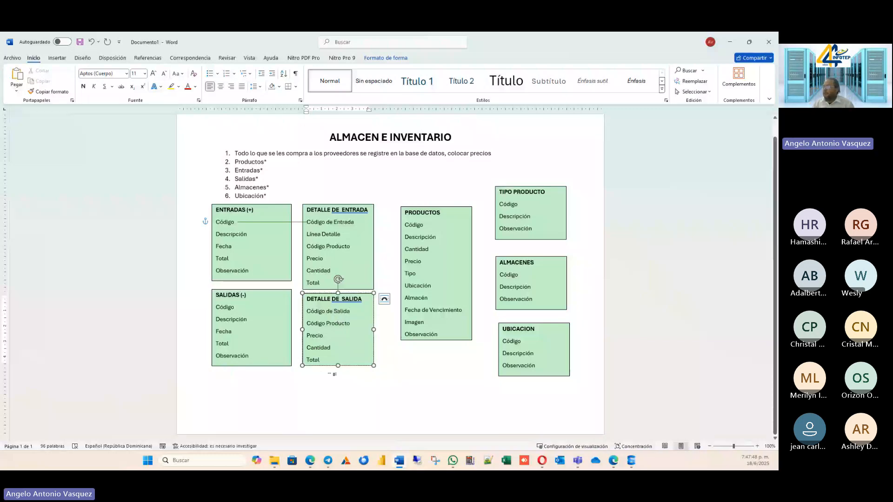
# Lengthen the DETALLE DE SALIDA box downward by about one line and add the field Línea de Detalle below Código de Salida.
pyautogui.moveTo(338, 366); pyautogui.dragTo(338, 383)
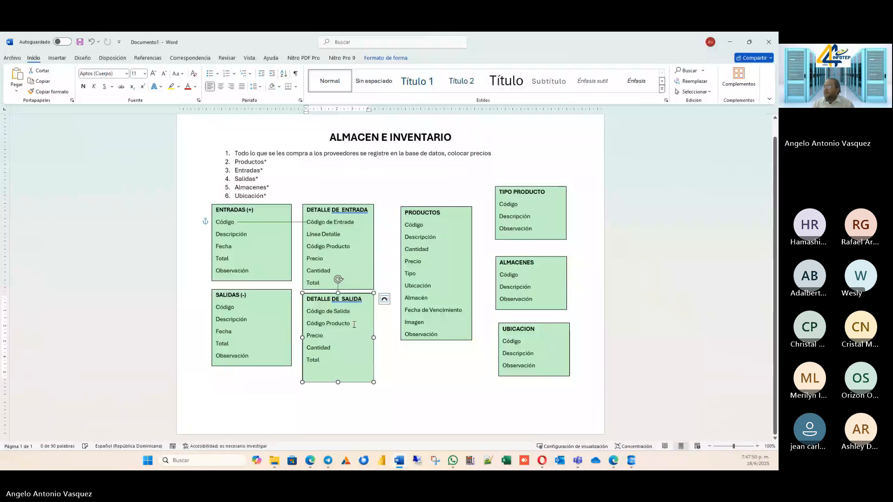
pyautogui.click(355, 312)
pyautogui.press('Return')
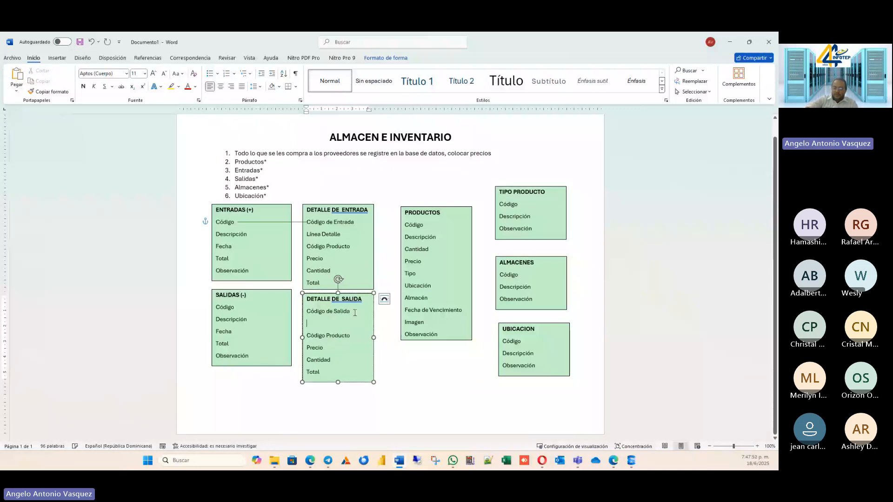
pyautogui.write('L')
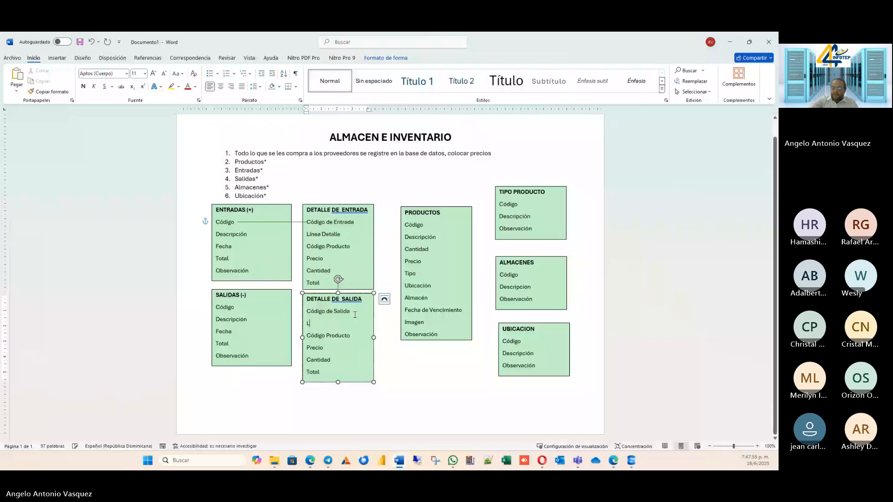
pyautogui.write('ine')
pyautogui.write('a de De')
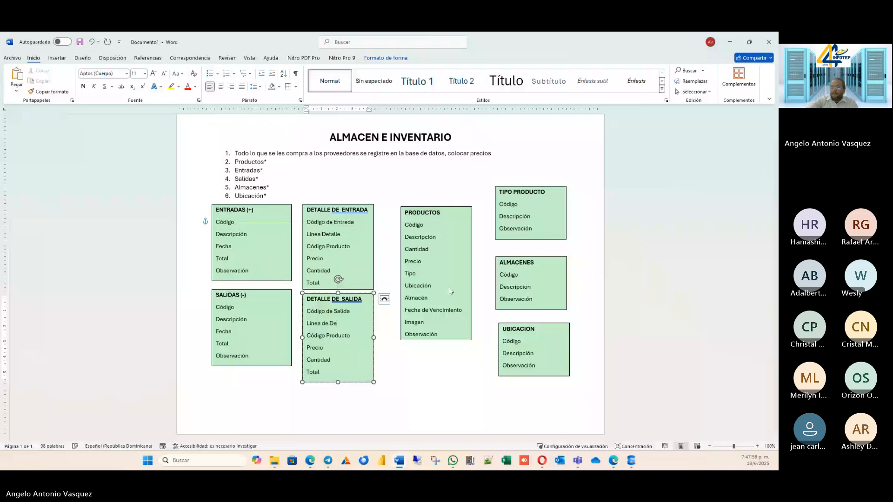
pyautogui.write('talle')
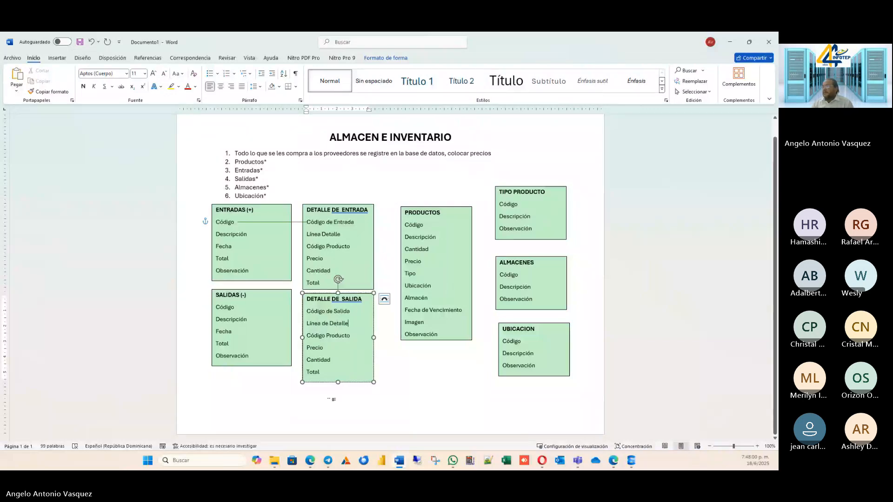
pyautogui.click(283, 435)
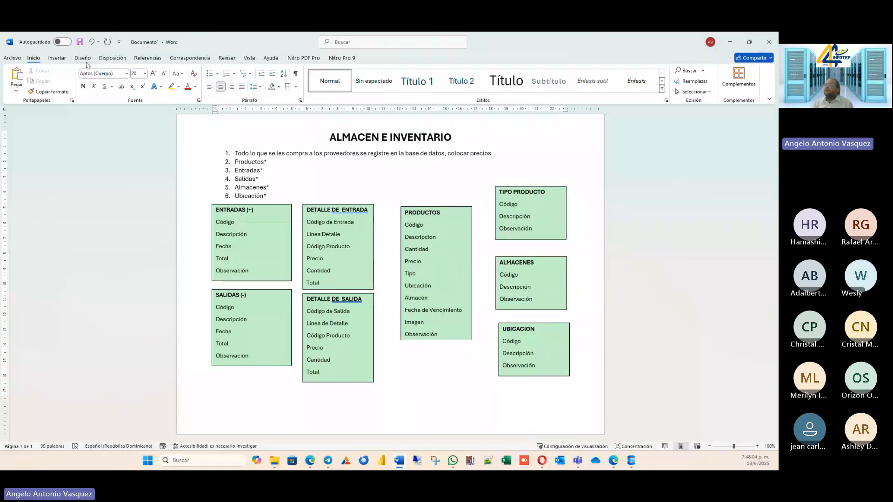
# Draw a line connecting Código in SALIDAS to Código de Salida in DETALLE DE SALIDA.
pyautogui.click(57, 58)
pyautogui.click(132, 79)
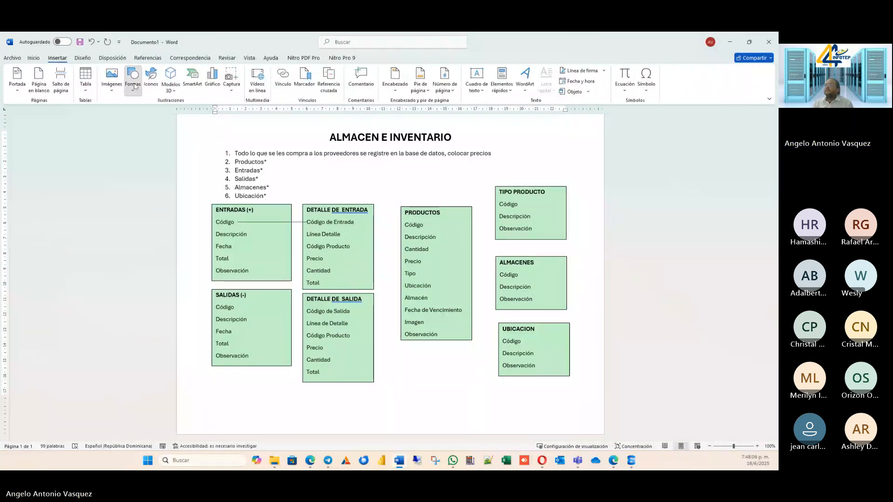
pyautogui.click(137, 112)
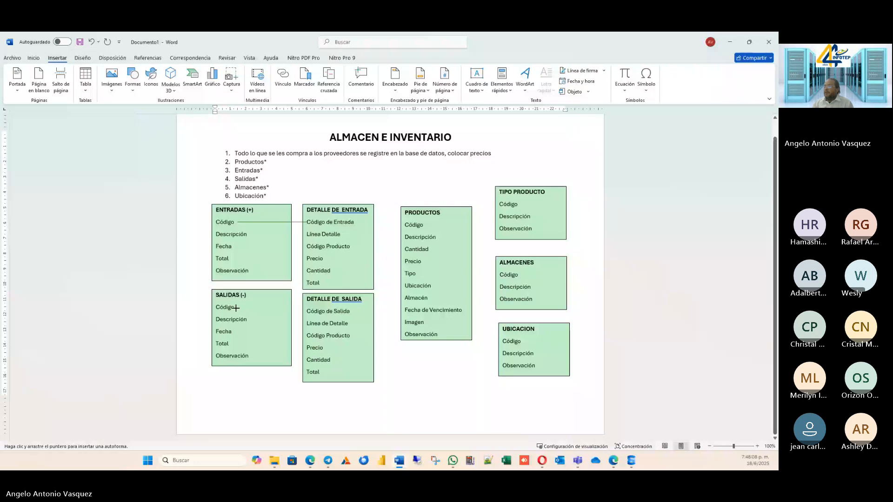
pyautogui.moveTo(235, 308); pyautogui.dragTo(305, 312)
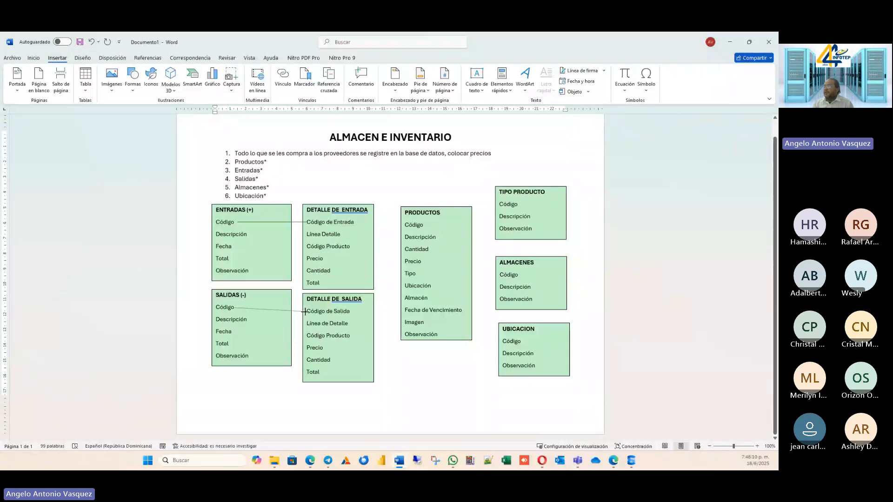
pyautogui.click(408, 385)
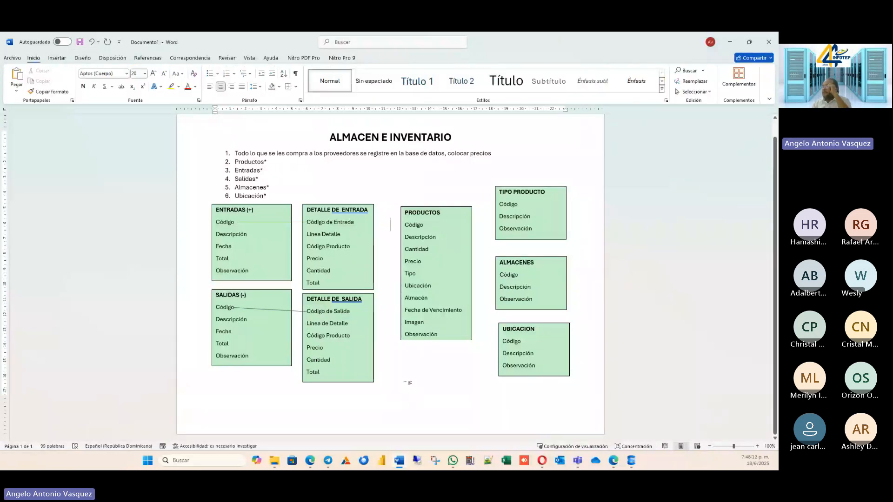
# Draw a line connecting Código Producto in DETALLE DE SALIDA to Código in PRODUCTOS.
pyautogui.click(57, 58)
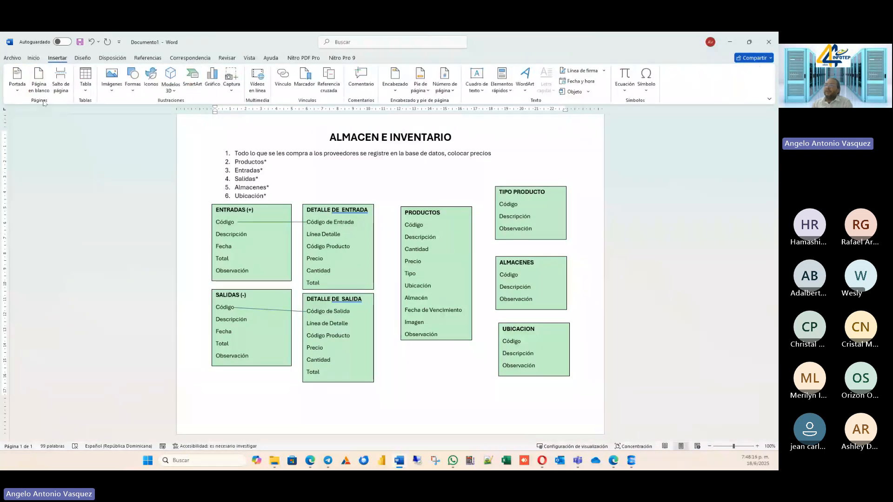
pyautogui.click(132, 80)
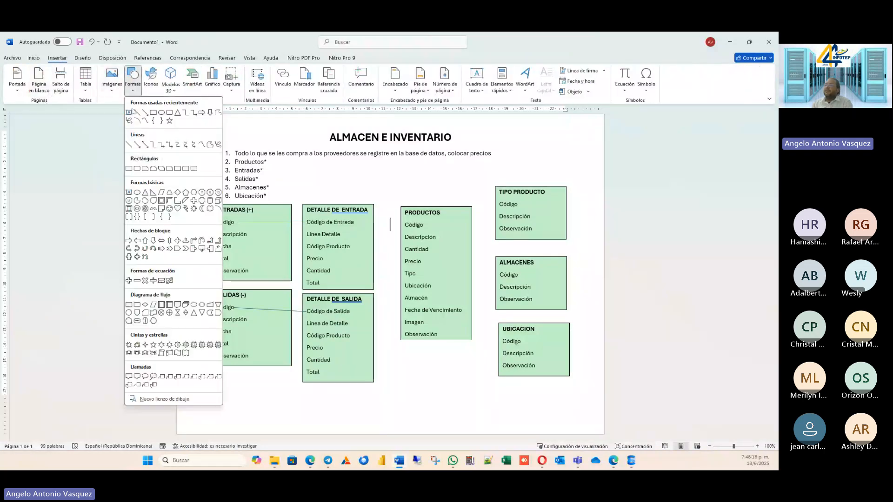
pyautogui.click(136, 112)
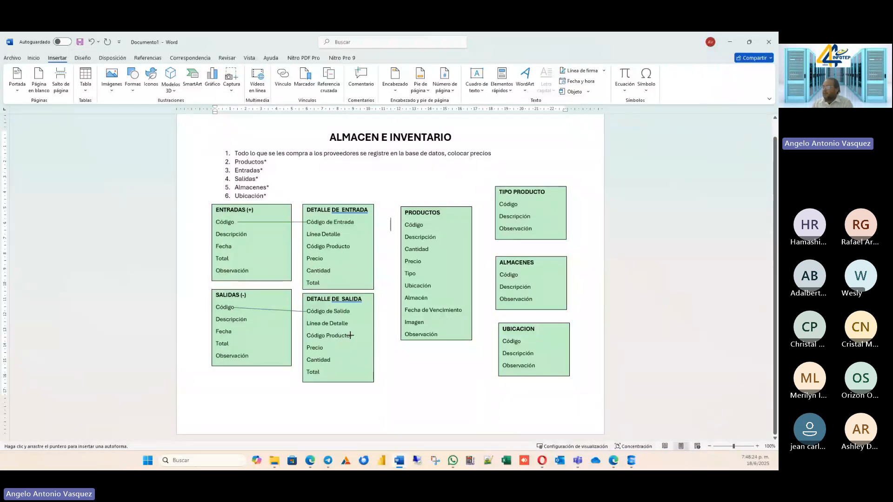
pyautogui.moveTo(350, 335); pyautogui.dragTo(403, 229)
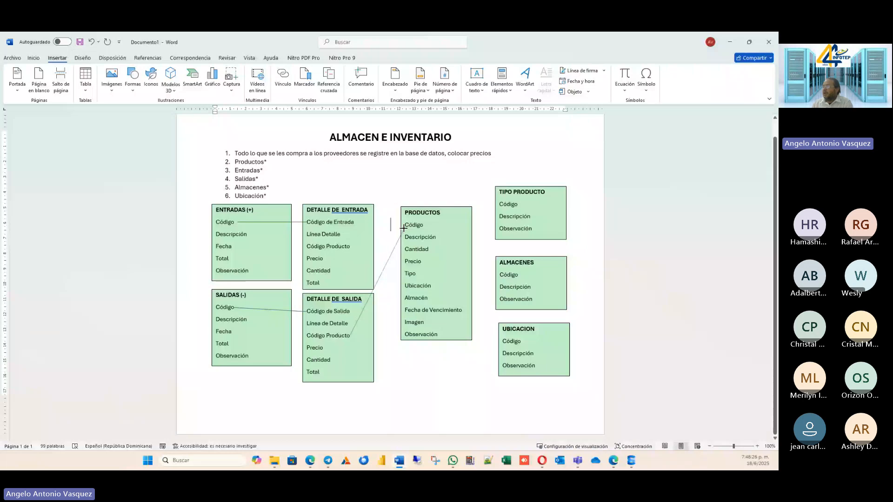
pyautogui.click(179, 180)
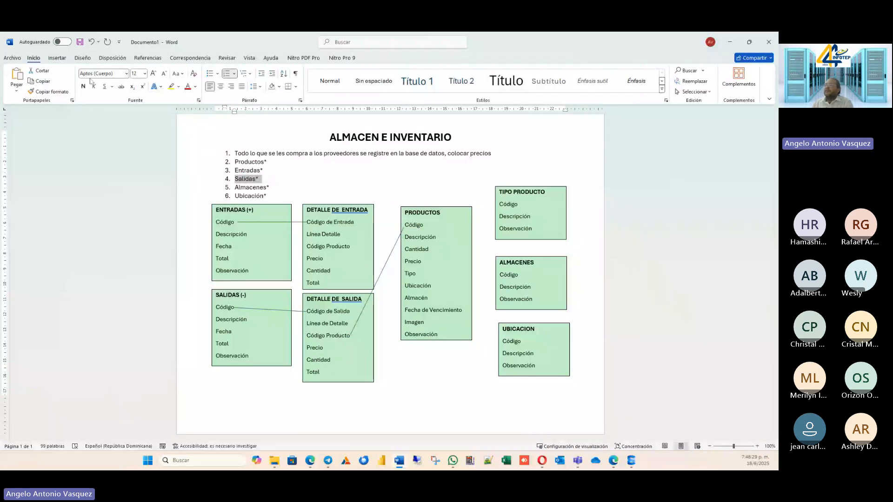
# Draw a line connecting Código Producto in DETALLE DE ENTRADA to Código in PRODUCTOS.
pyautogui.click(57, 58)
pyautogui.click(133, 82)
pyautogui.click(138, 110)
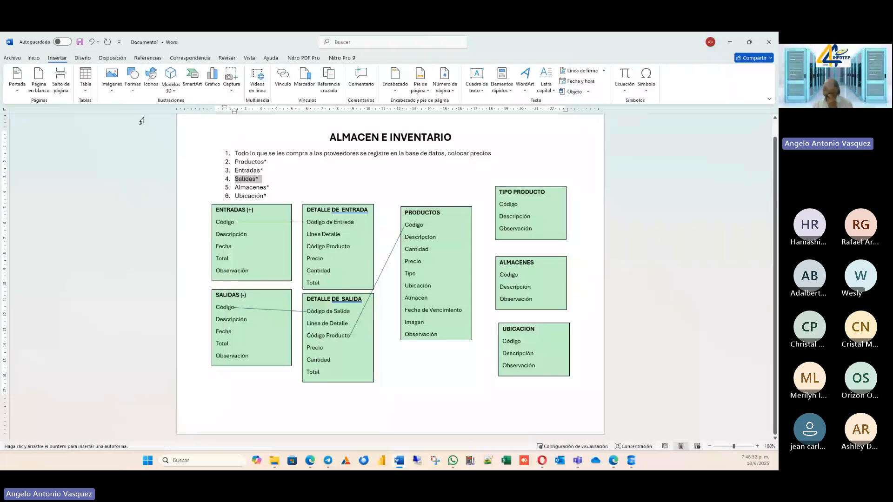
pyautogui.moveTo(352, 247); pyautogui.dragTo(403, 225)
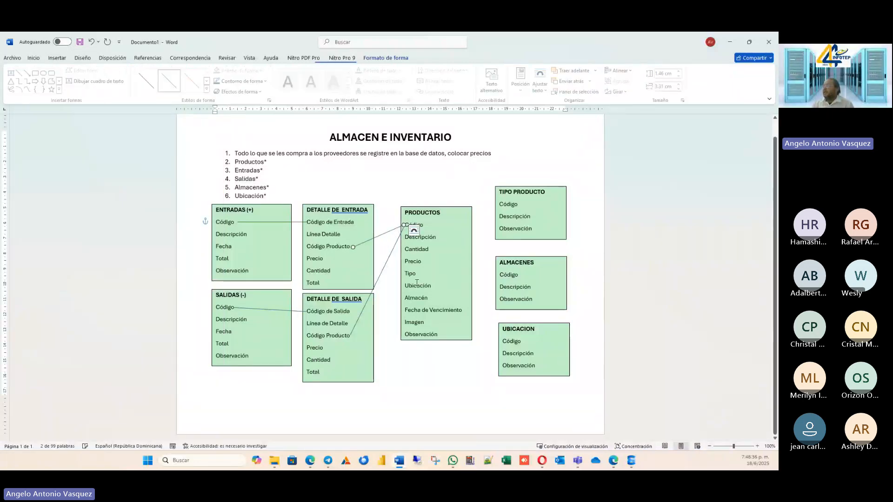
pyautogui.click(412, 181)
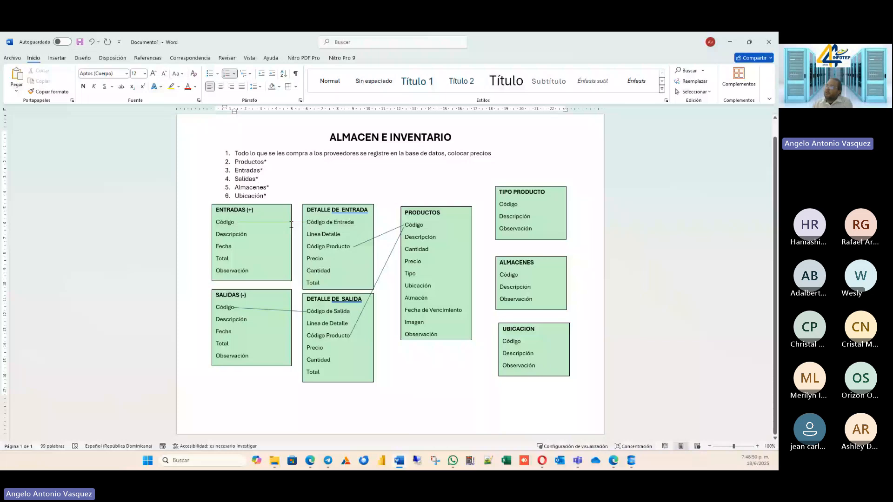
# Begin inserting another connecting line between the entity text boxes.
pyautogui.click(55, 59)
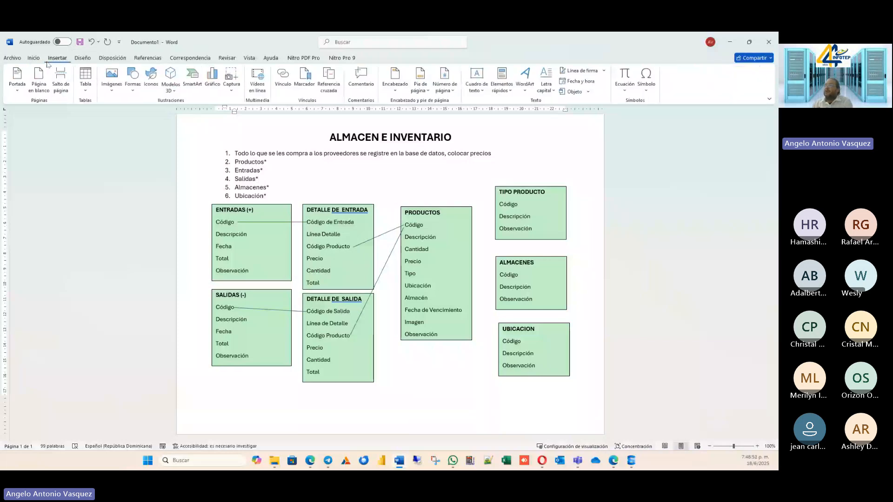
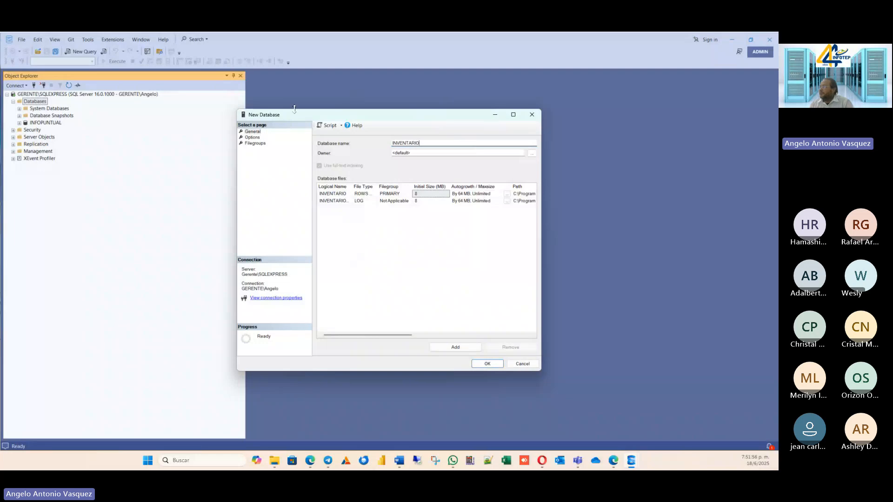
# Create the INVENTARIO database and expand it in the object tree.
pyautogui.click(493, 365)
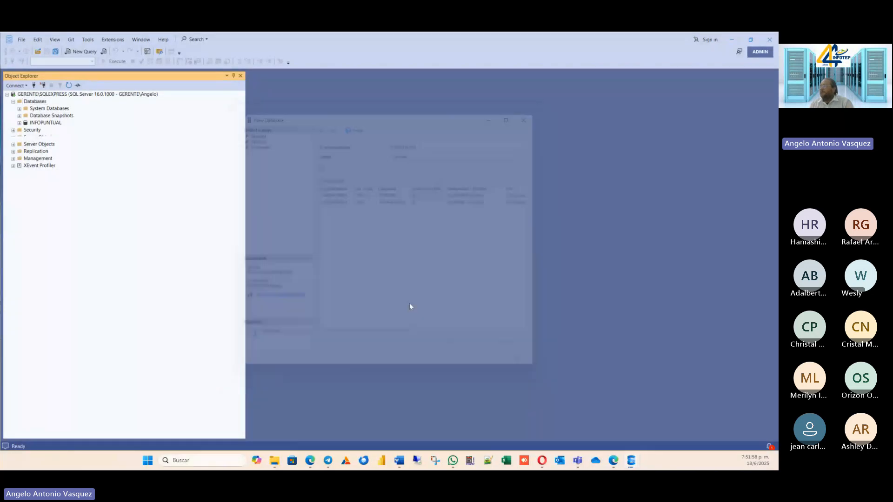
pyautogui.click(20, 130)
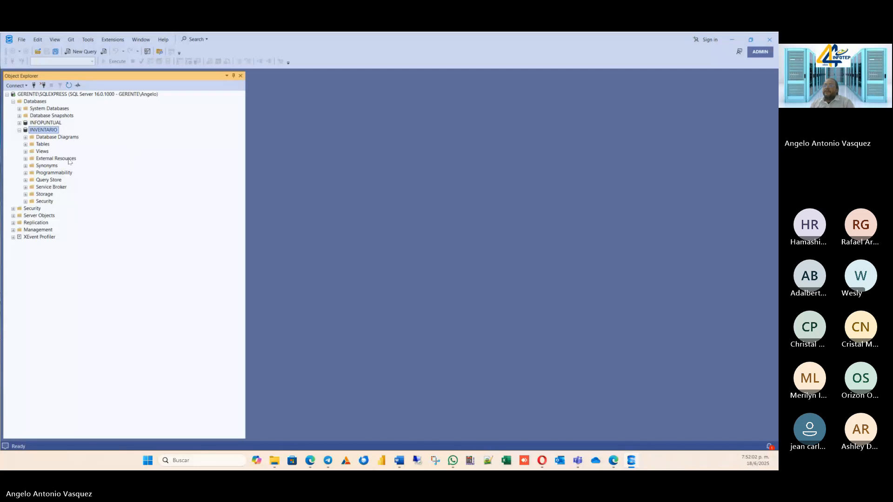
pyautogui.click(45, 123)
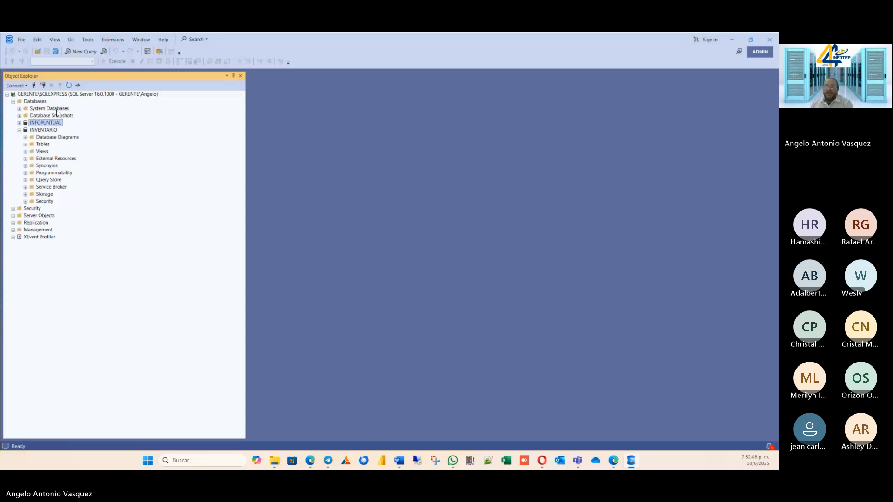
pyautogui.click(40, 132)
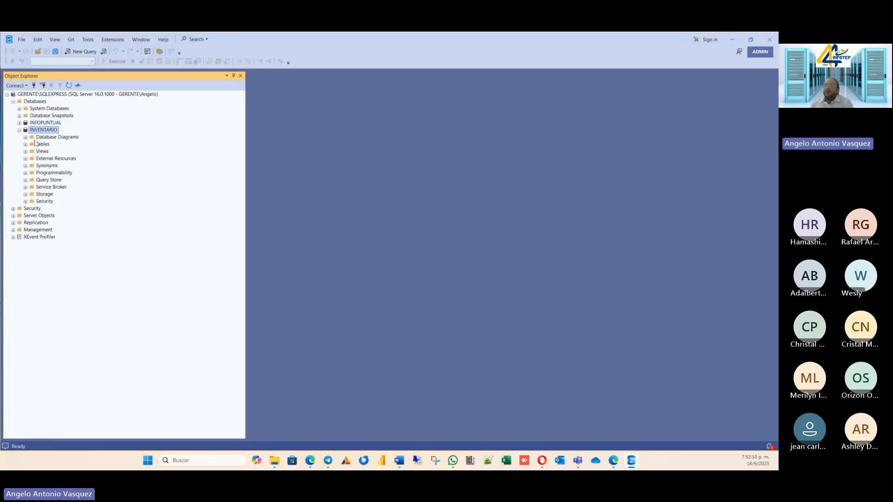
# Start designing a new table in the INVENTARIO database.
pyautogui.rightClick(37, 145)
pyautogui.moveTo(46, 150)
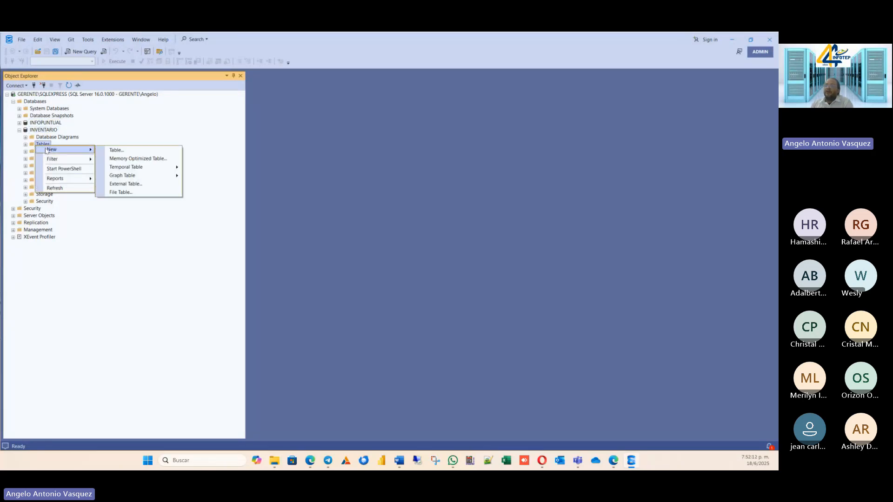
pyautogui.click(116, 151)
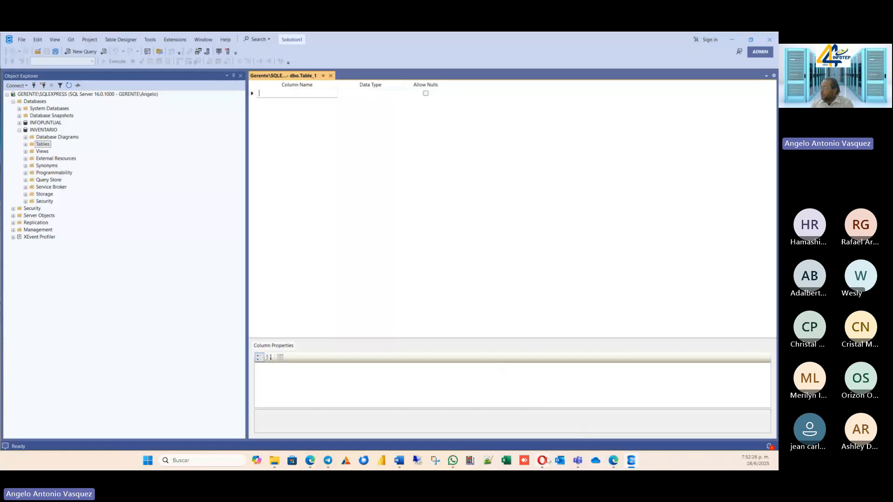
# Switch to the Word entity diagram to check the PRODUCTOS fields, and return to the table design in SQL Server Management Studio.
pyautogui.click(404, 461)
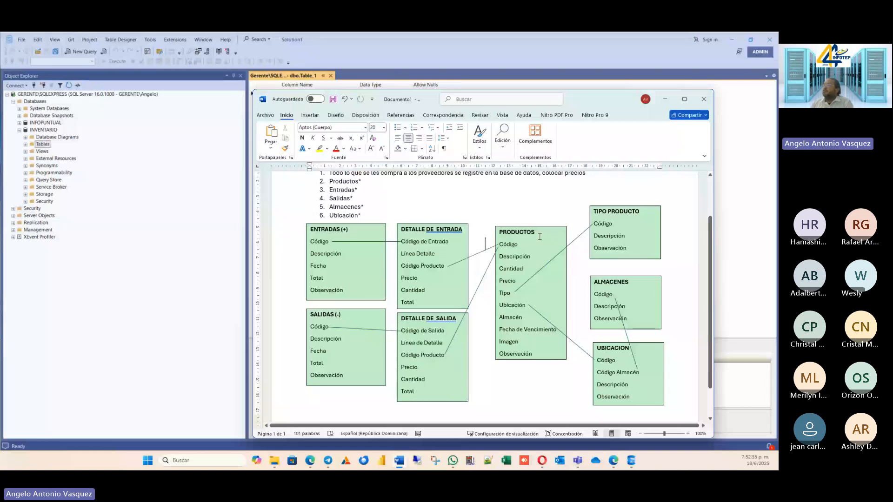
pyautogui.click(295, 73)
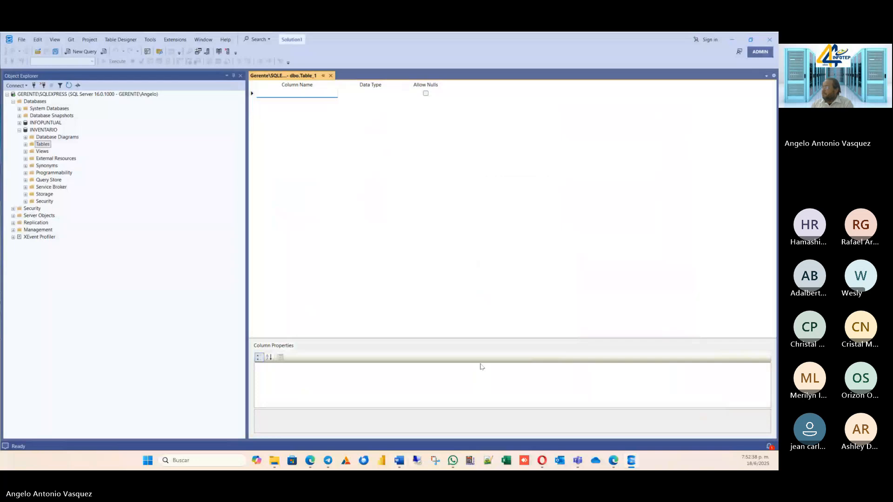
pyautogui.click(403, 464)
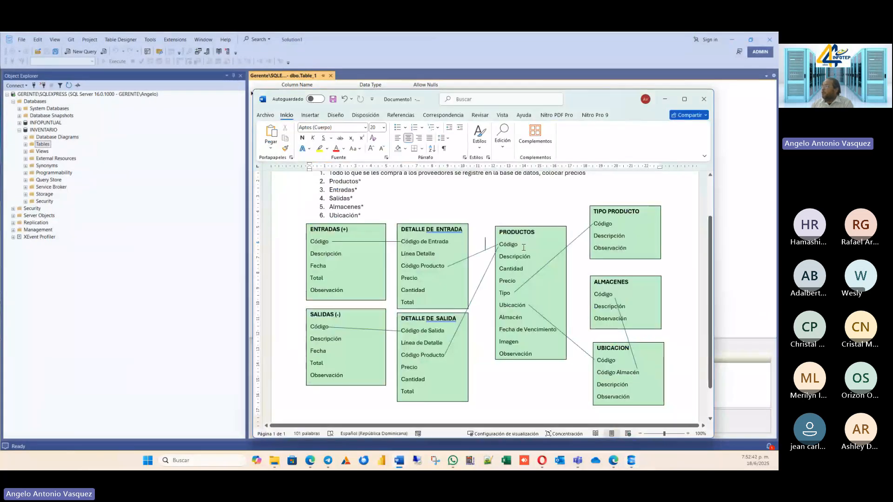
pyautogui.click(282, 82)
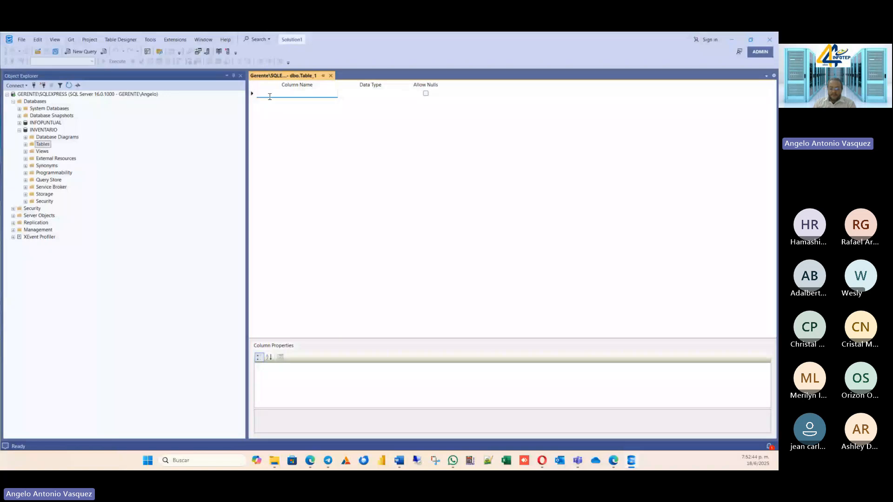
pyautogui.write('CODIGO')
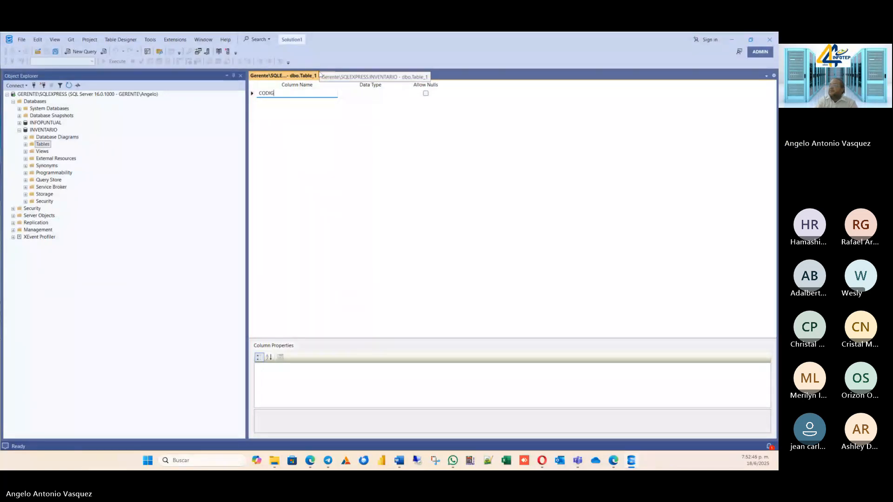
pyautogui.press('BackSpace')
pyautogui.press('BackSpace')
pyautogui.press('BackSpace')
pyautogui.press('BackSpace')
pyautogui.press('BackSpace')
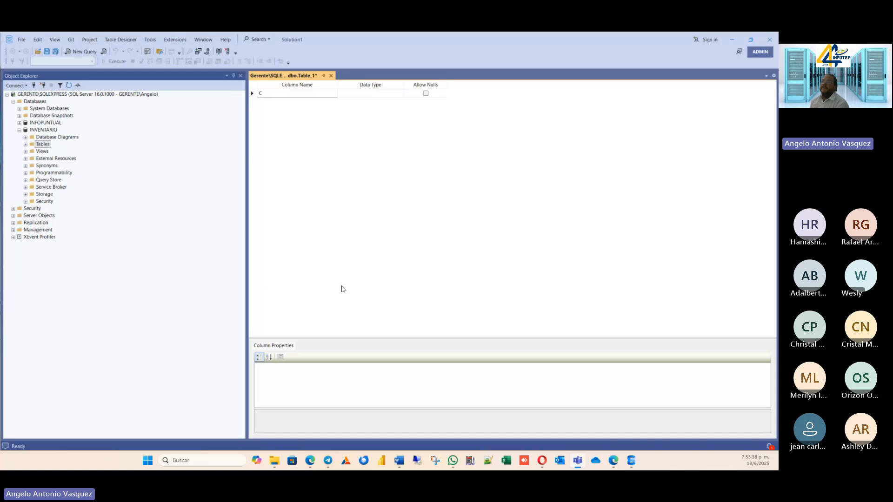
# Expand the Tables folder of INVENTARIO and move the Word entity diagram window off this screen.
pyautogui.doubleClick(43, 145)
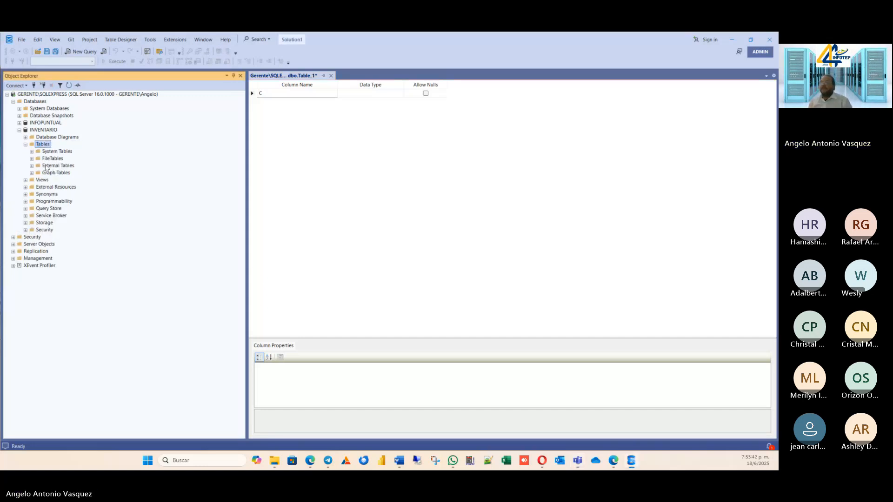
pyautogui.click(293, 93)
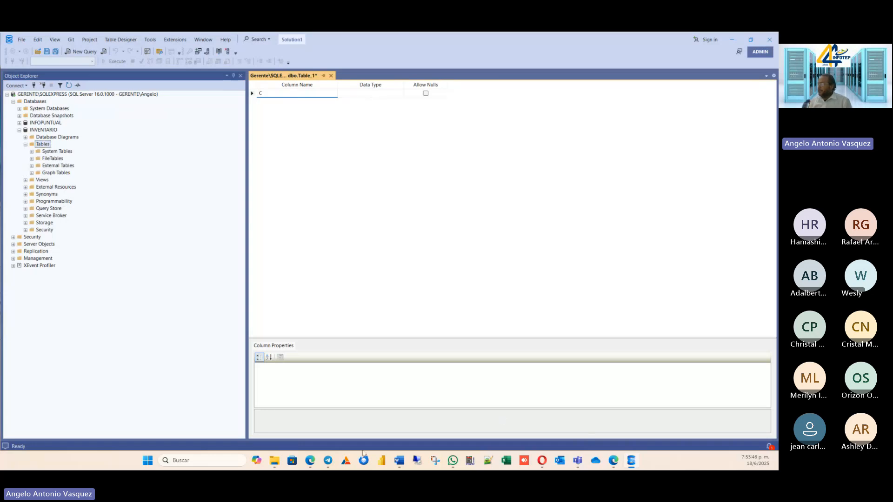
pyautogui.click(399, 460)
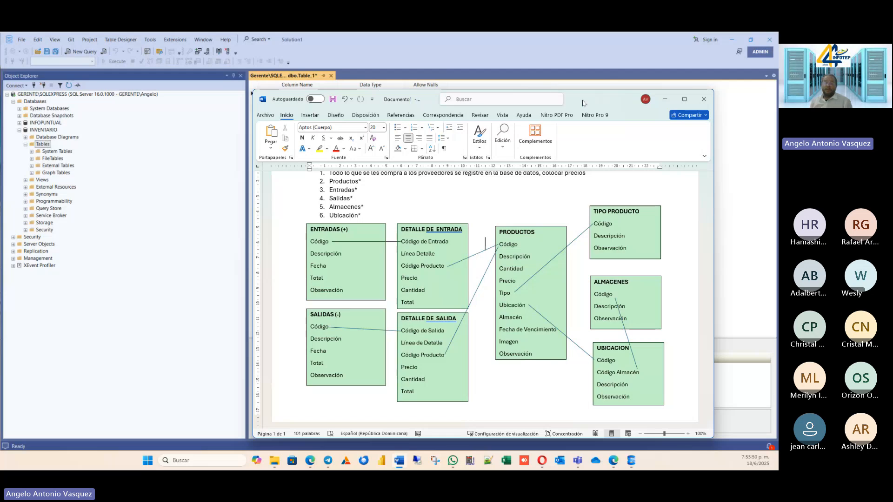
pyautogui.moveTo(581, 103); pyautogui.dragTo(0, 191)
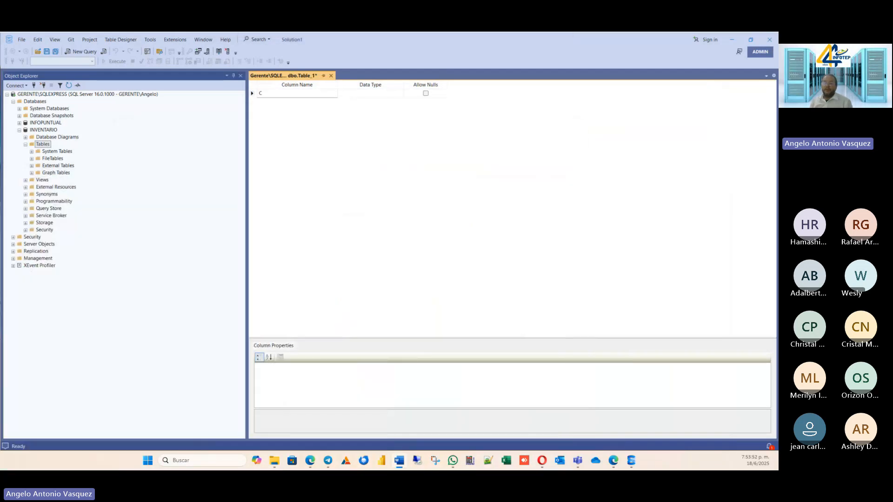
# Name the new table's first column codigo, keeping the nchar(10) data type.
pyautogui.click(268, 94)
pyautogui.write('C')
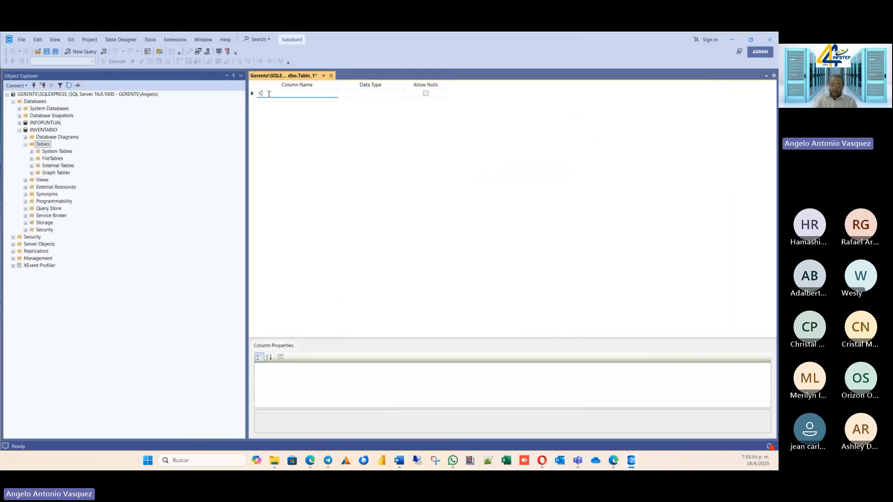
pyautogui.write('OD')
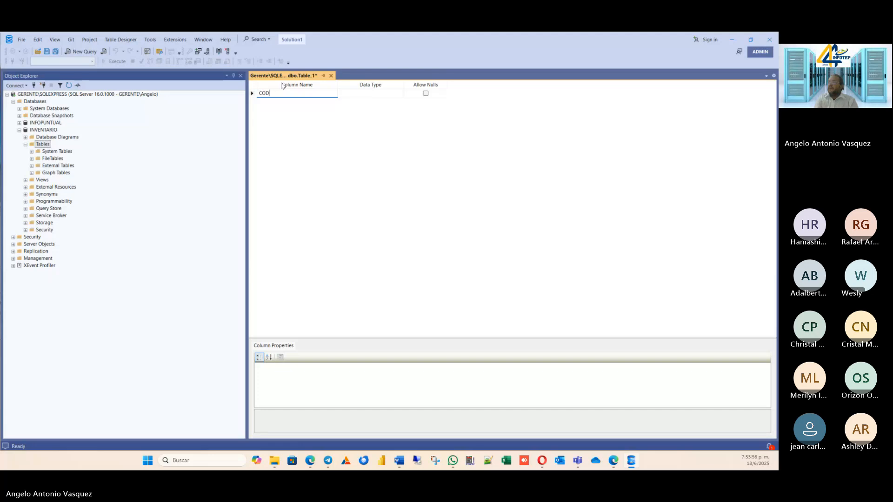
pyautogui.press('BackSpace')
pyautogui.press('BackSpace')
pyautogui.write('odigo')
pyautogui.click(387, 95)
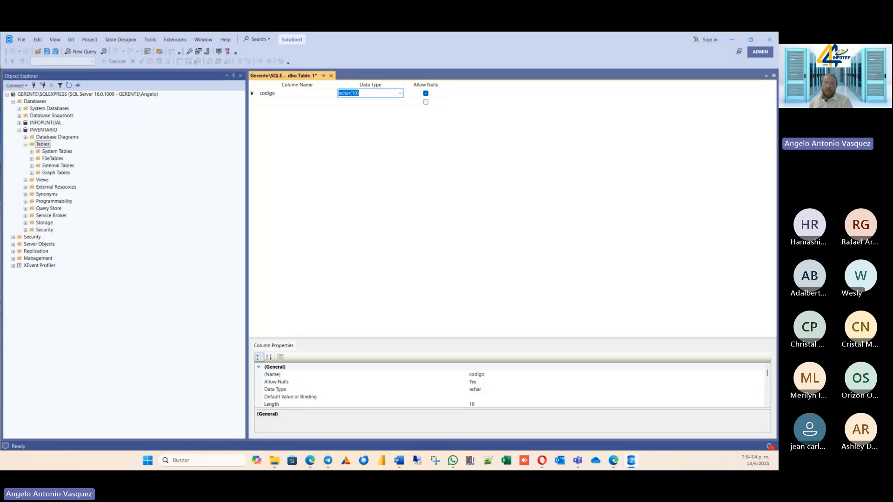
pyautogui.hotkey('alt', 'Tab')
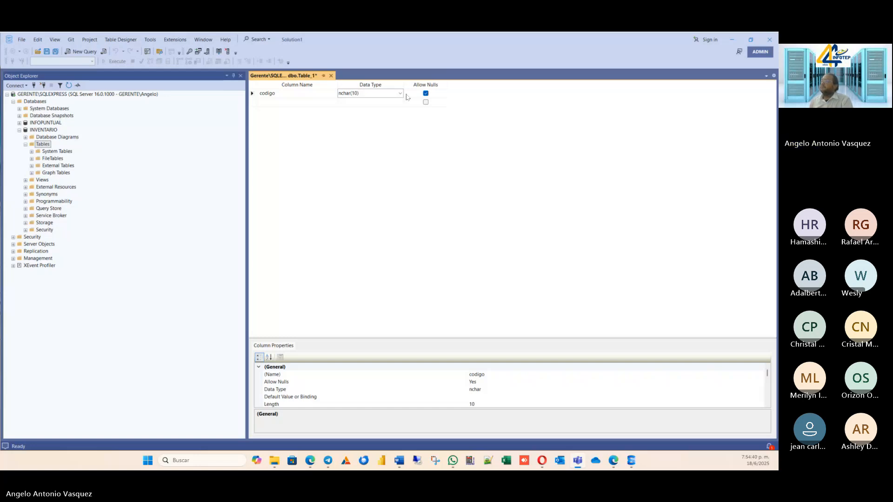
# Add the columns descripcion and Cantidad below codigo, both with the default nchar(10) data type.
pyautogui.click(321, 102)
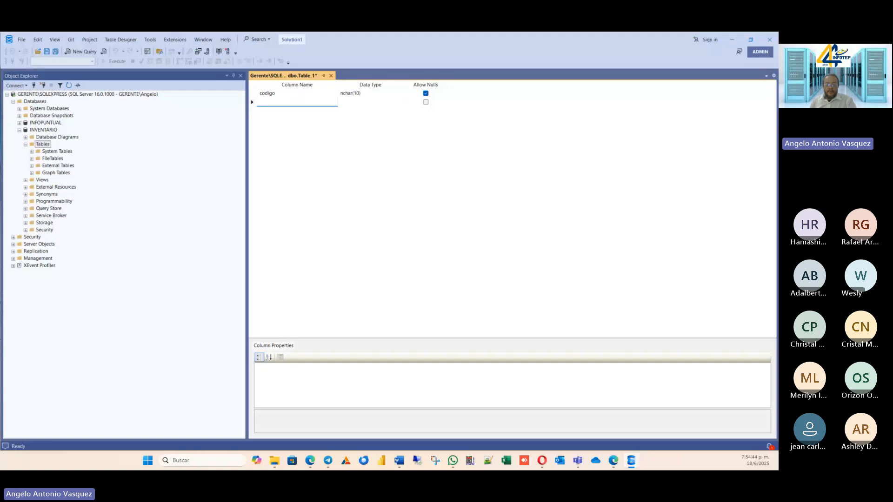
pyautogui.hotkey('alt', 'Tab')
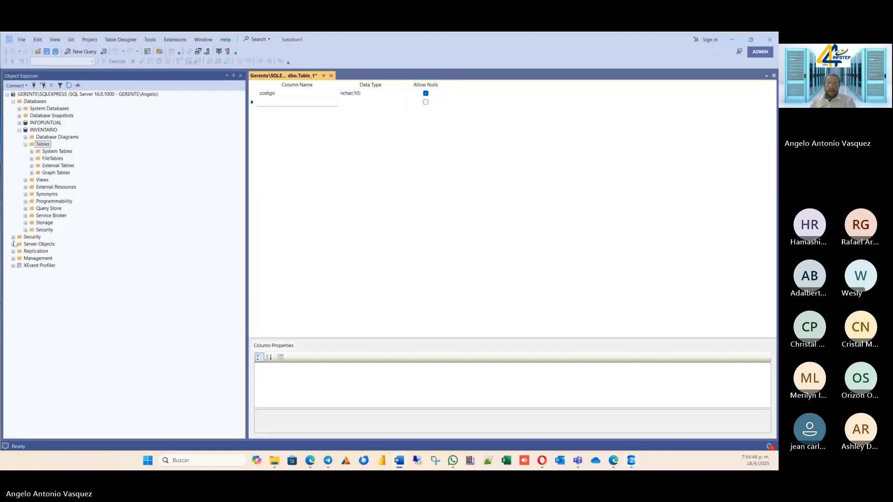
pyautogui.click(272, 102)
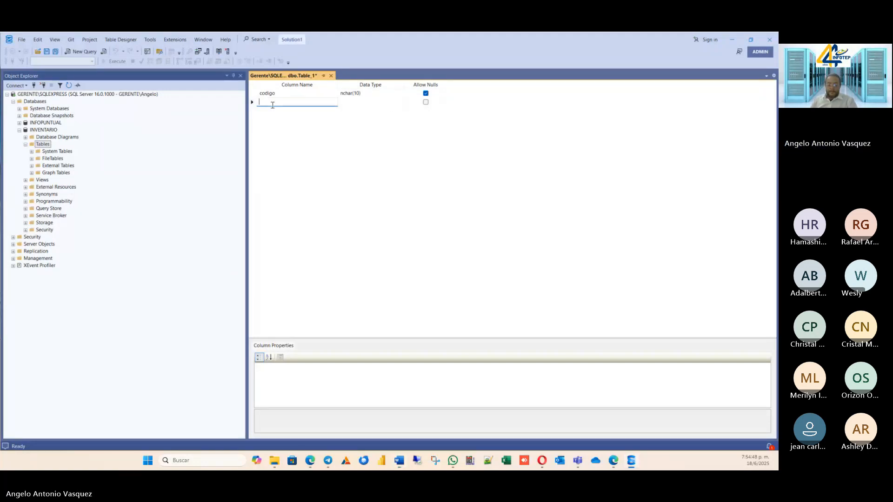
pyautogui.write('descrip')
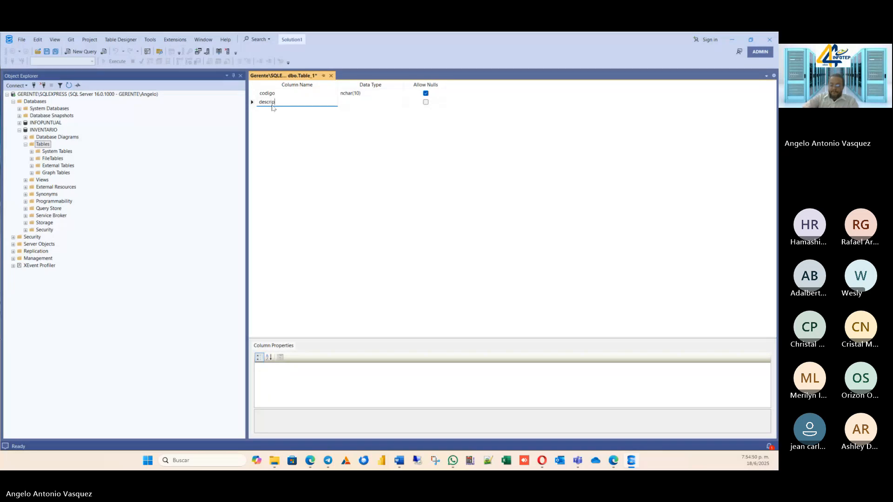
pyautogui.write('cion')
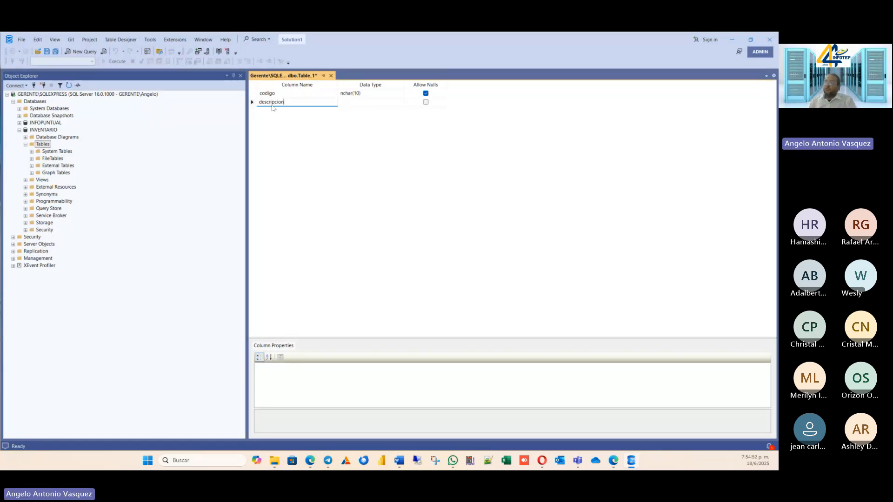
pyautogui.press('Tab')
pyautogui.press('Tab')
pyautogui.click(287, 110)
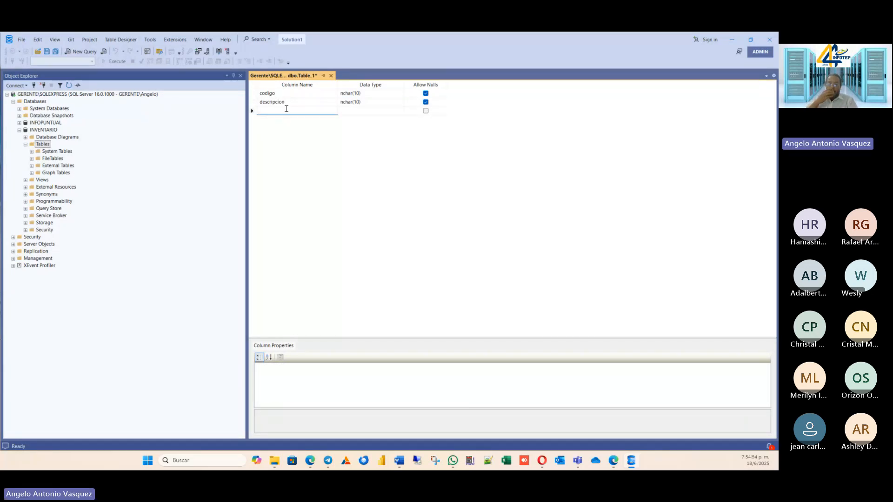
pyautogui.write('Cantidad')
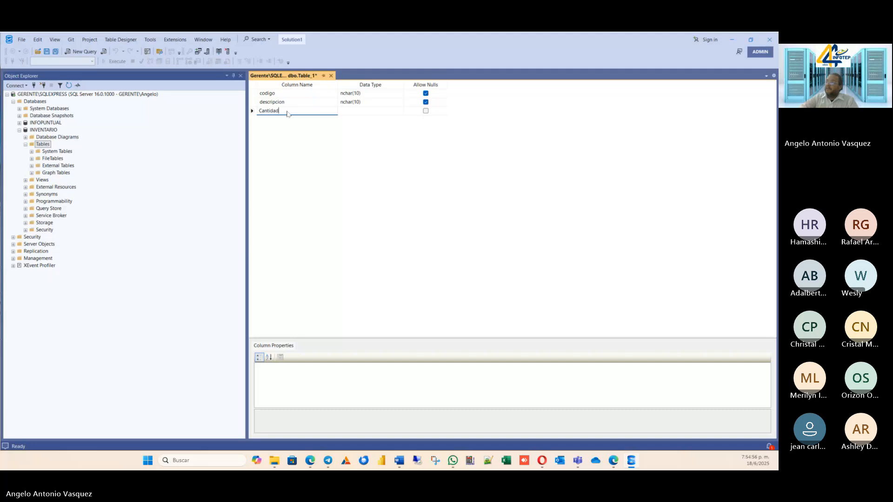
pyautogui.press('Tab')
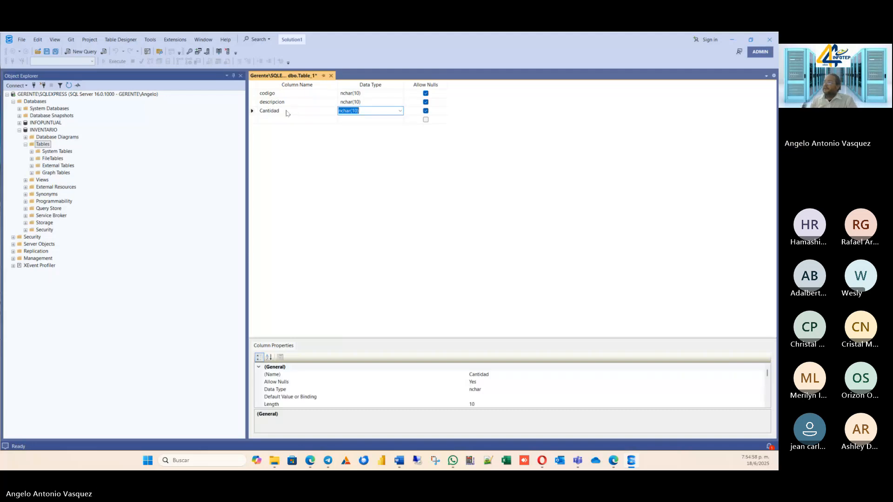
# Capitalize the first two column names as Codigo and Descripcion.
pyautogui.click(275, 94)
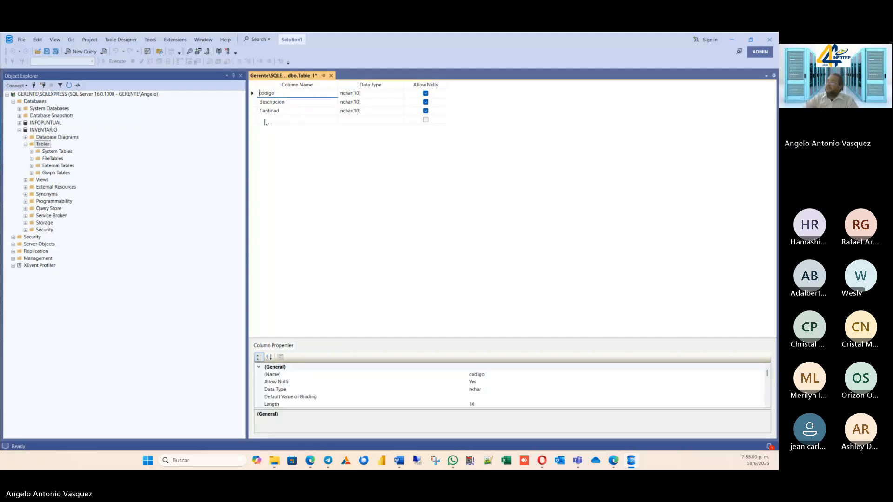
pyautogui.write('C')
pyautogui.press('Delete')
pyautogui.press('Tab')
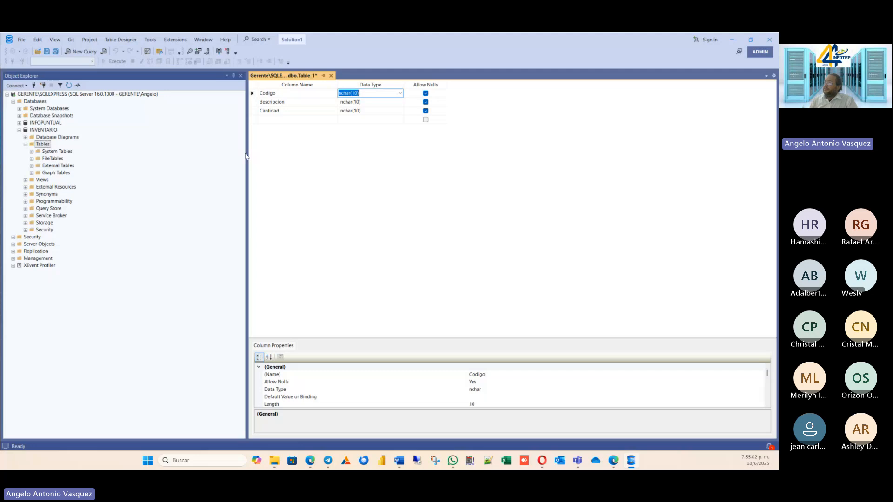
pyautogui.click(261, 103)
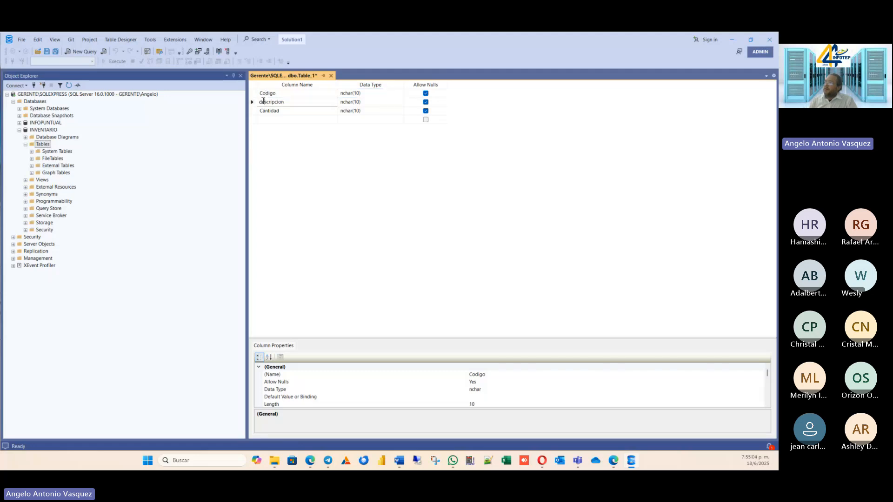
pyautogui.press('BackSpace')
pyautogui.write('D')
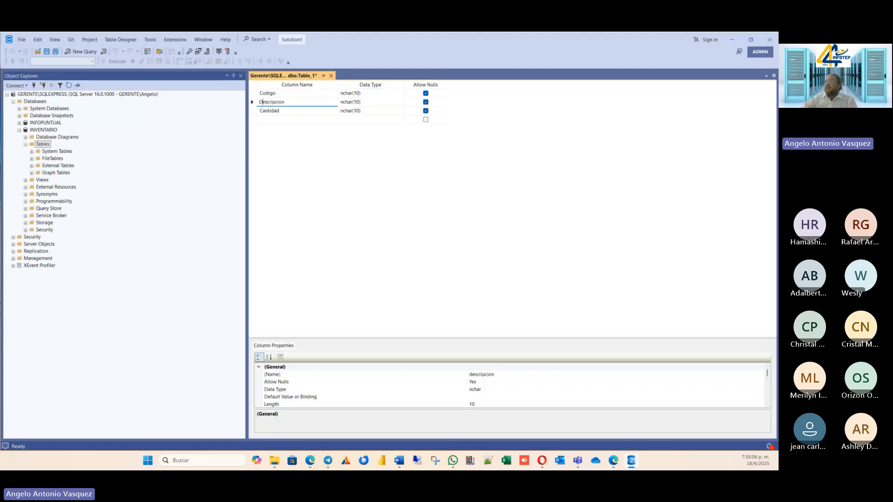
# Add a column named Precio below Cantidad, keeping the default nchar(10) data type.
pyautogui.press('Down')
pyautogui.press('Tab')
pyautogui.press('Tab')
pyautogui.press('Tab')
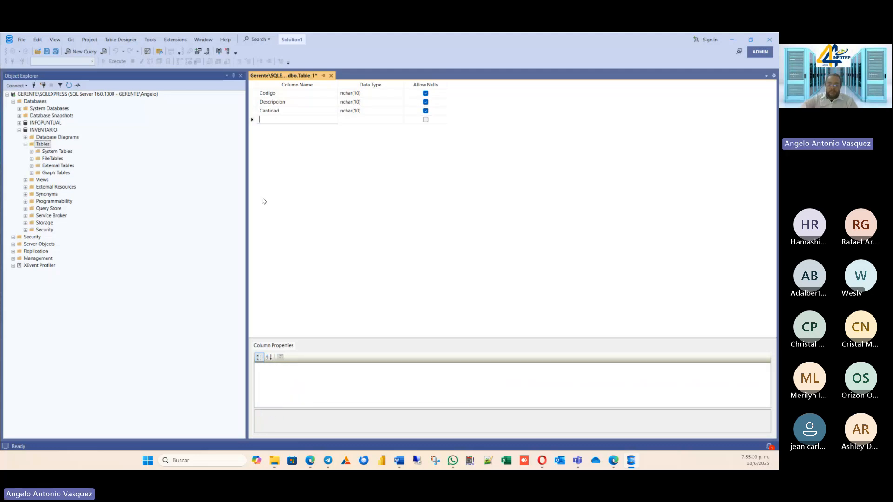
pyautogui.write('Precio')
pyautogui.press('Tab')
pyautogui.press('Tab')
pyautogui.press('Tab')
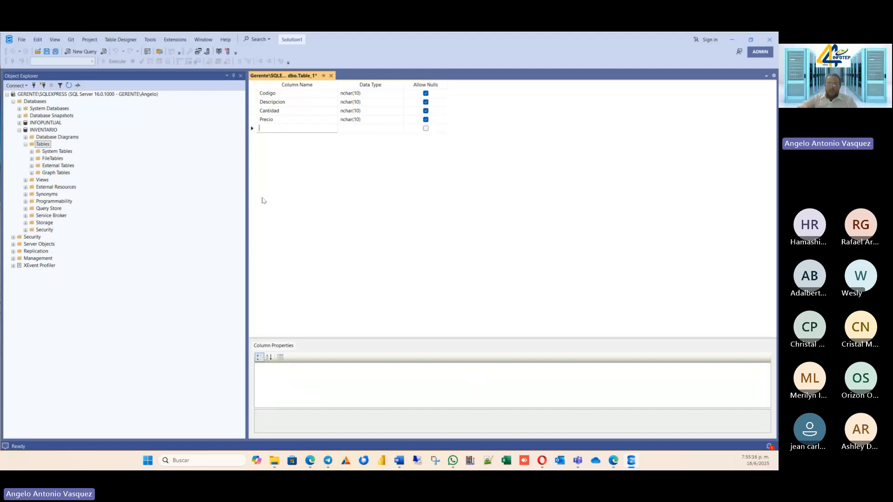
# Add a column named Tipo below Precio with the default nchar(10) data type.
pyautogui.write('T')
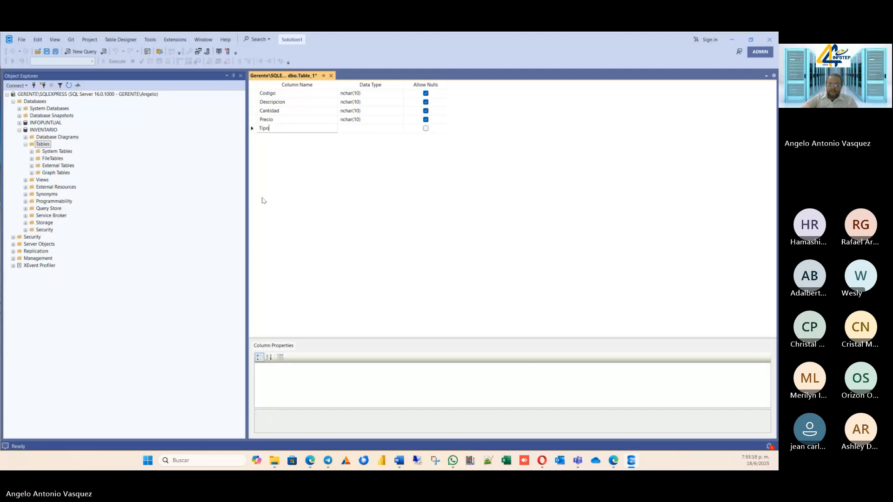
pyautogui.write('ipo')
pyautogui.press('Tab')
pyautogui.press('Tab')
pyautogui.press('Tab')
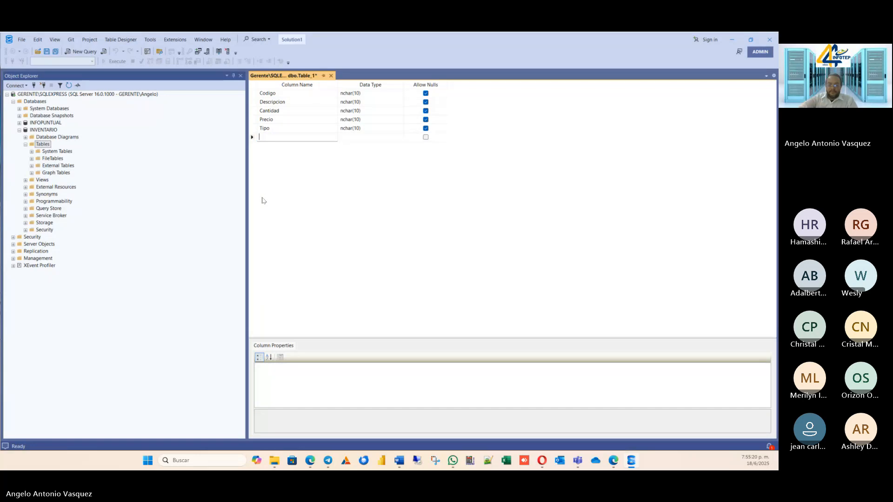
# Add a column named Ubicación below Tipo, keeping the default nchar(10) data type.
pyautogui.write('Ubicación')
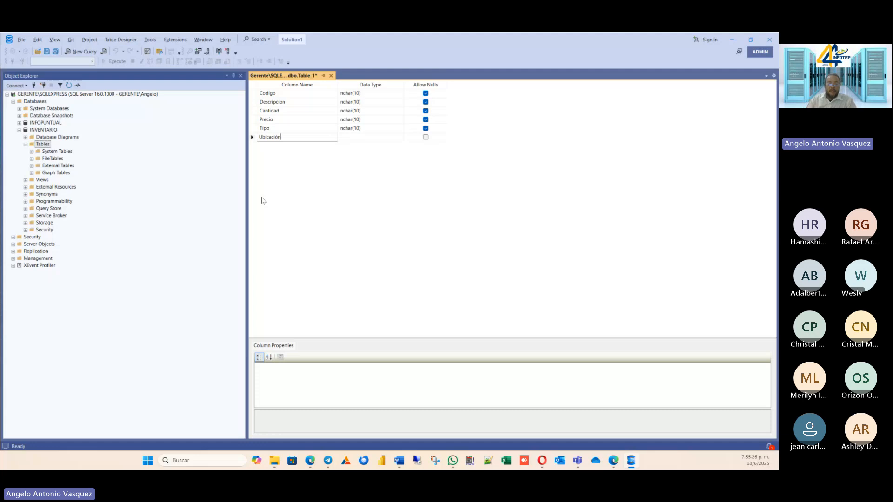
pyautogui.press('Return')
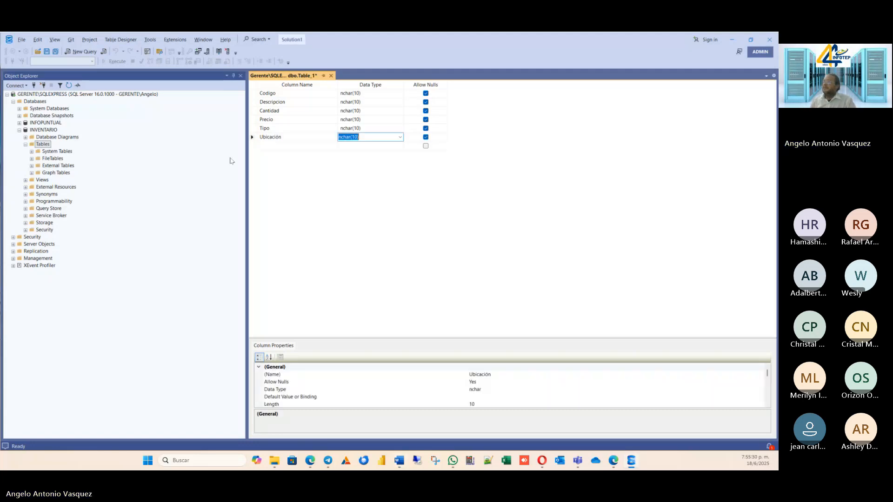
pyautogui.press('Return')
pyautogui.press('Return')
# Rename the Ubicación column to Ubicacion, without the accent.
pyautogui.click(280, 139)
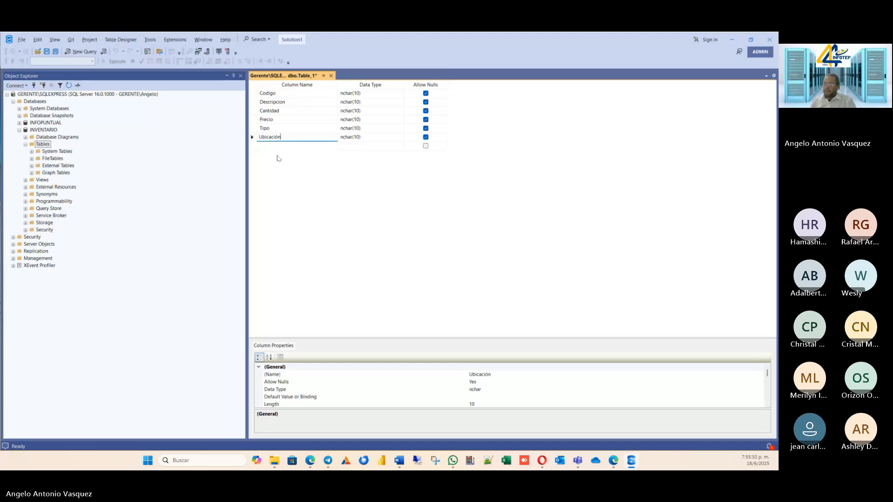
pyautogui.press('BackSpace')
pyautogui.press('BackSpace')
pyautogui.press('BackSpace')
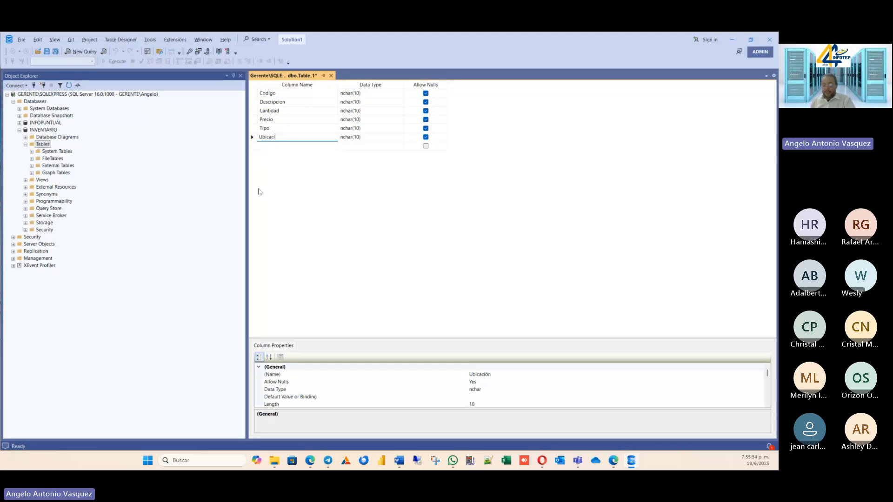
pyautogui.write('ion')
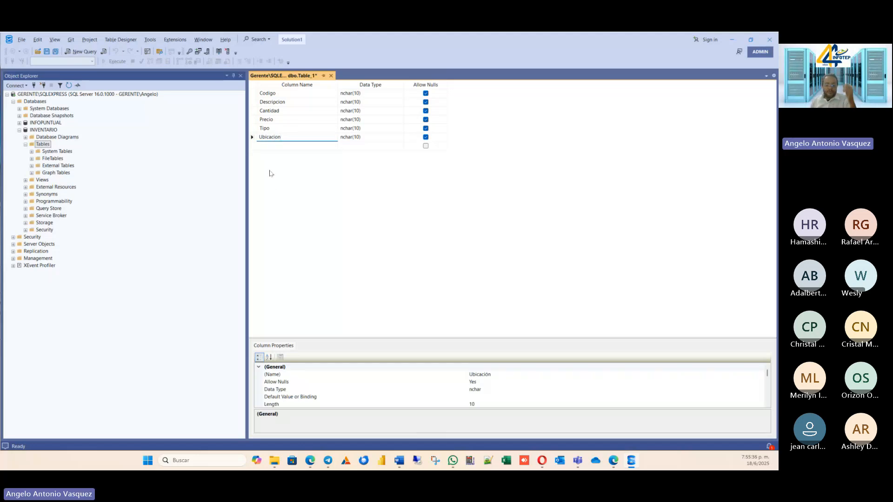
pyautogui.press('Return')
pyautogui.press('Return')
pyautogui.press('Return')
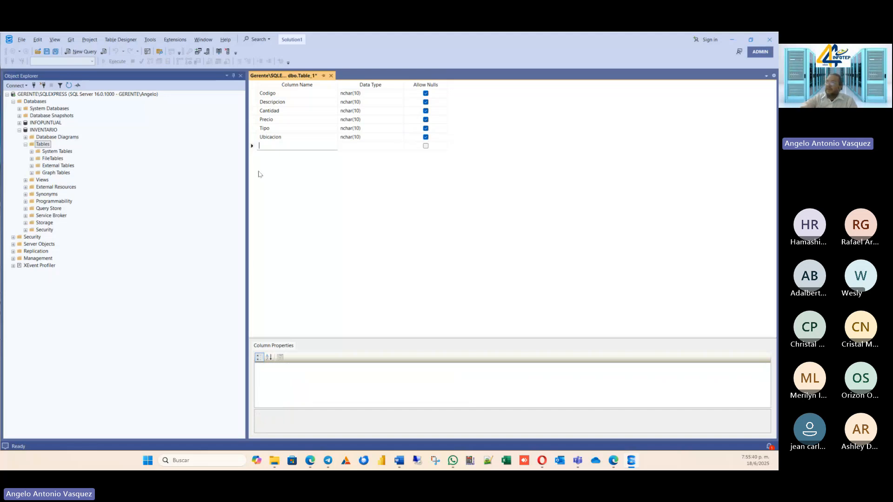
# Add a column named Almacen below Ubicacion with the default nchar(10) data type.
pyautogui.write('Al')
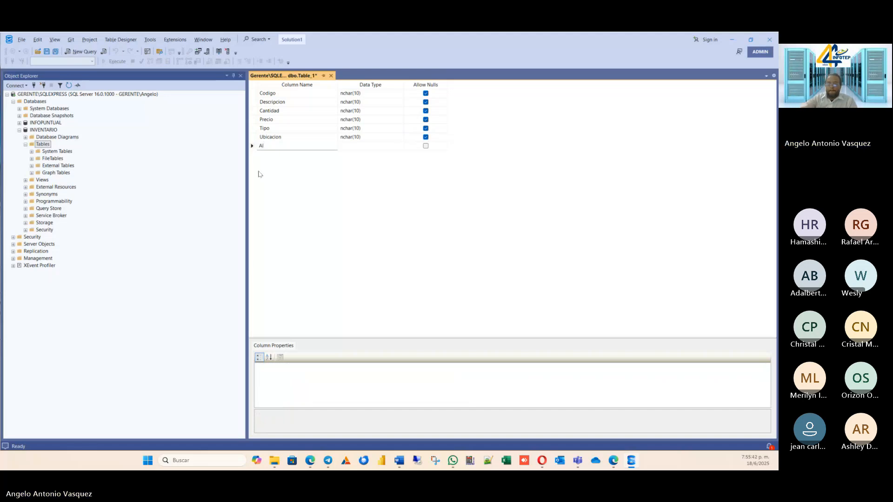
pyautogui.write('macen')
pyautogui.press('Return')
pyautogui.press('Return')
pyautogui.press('Return')
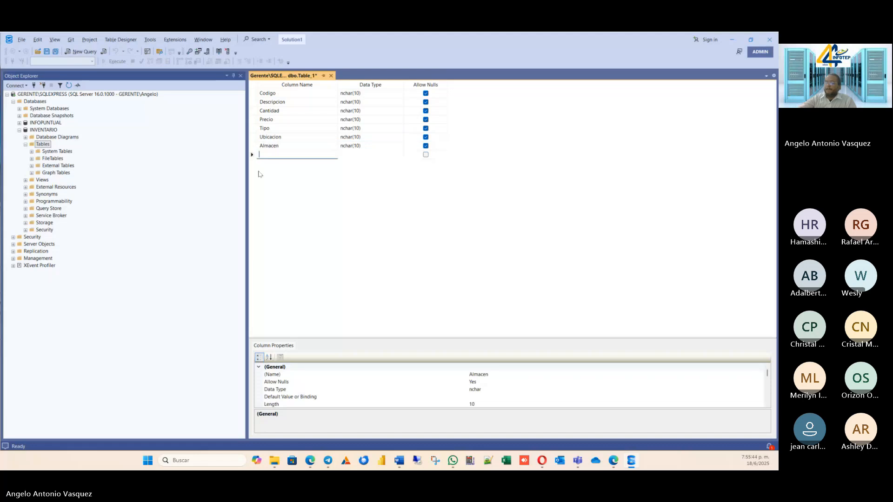
# Add a column named Fecha_Vence below Almacen, keeping the default nchar(10) data type.
pyautogui.write('FE')
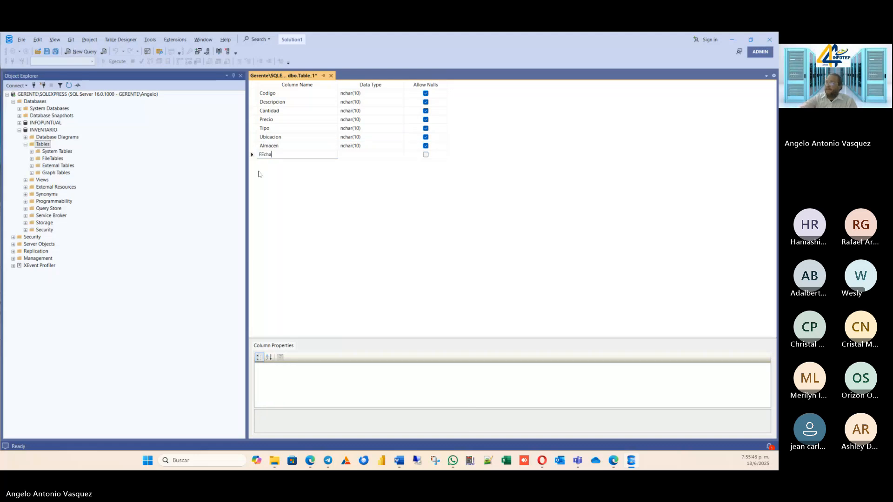
pyautogui.write('cha')
pyautogui.press('BackSpace')
pyautogui.press('BackSpace')
pyautogui.press('BackSpace')
pyautogui.press('BackSpace')
pyautogui.write('ec')
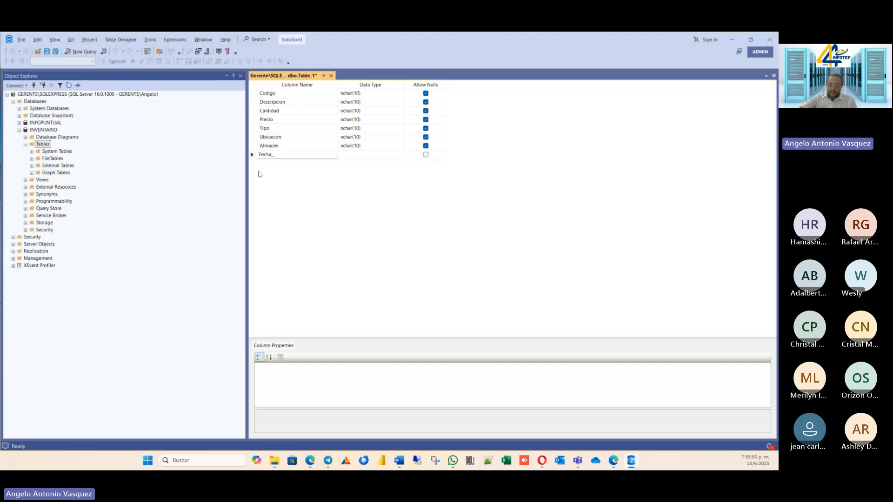
pyautogui.write('ha_Vence')
pyautogui.press('Return')
pyautogui.press('Return')
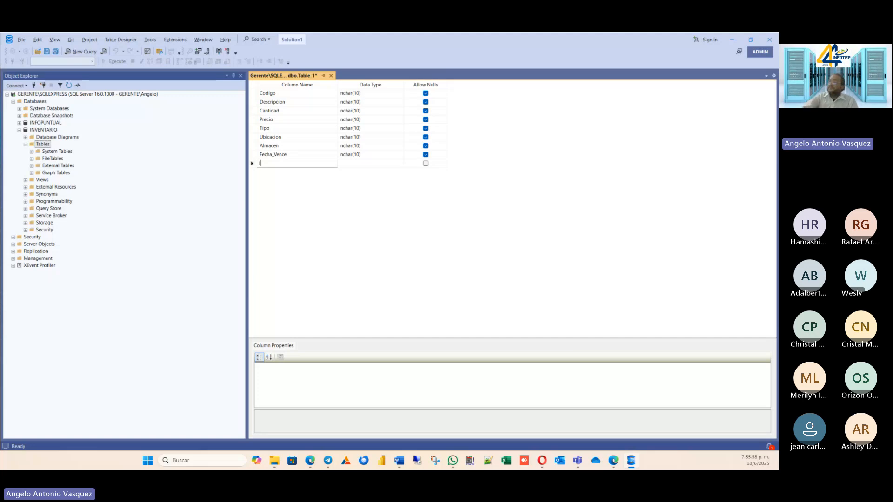
# Add a column named Imagen below Fecha_Vence with the default nchar(10) data type.
pyautogui.press('BackSpace')
pyautogui.write('mag')
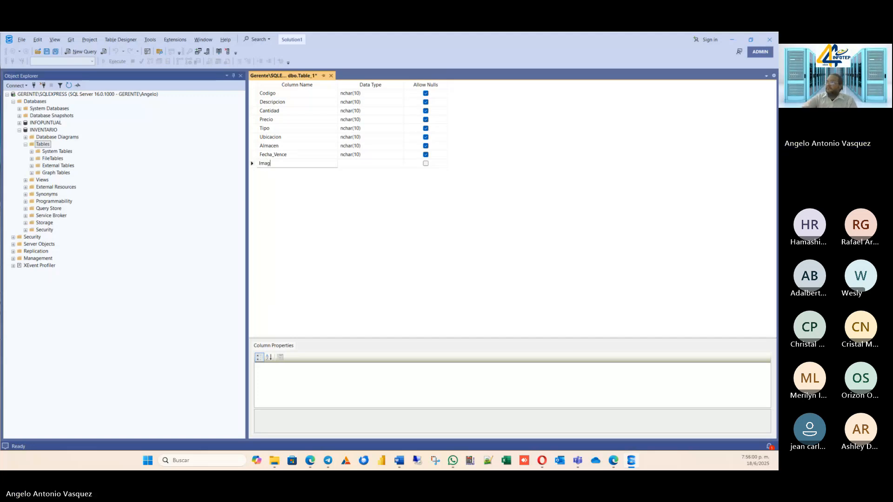
pyautogui.press('Tab')
pyautogui.press('Tab')
pyautogui.press('Tab')
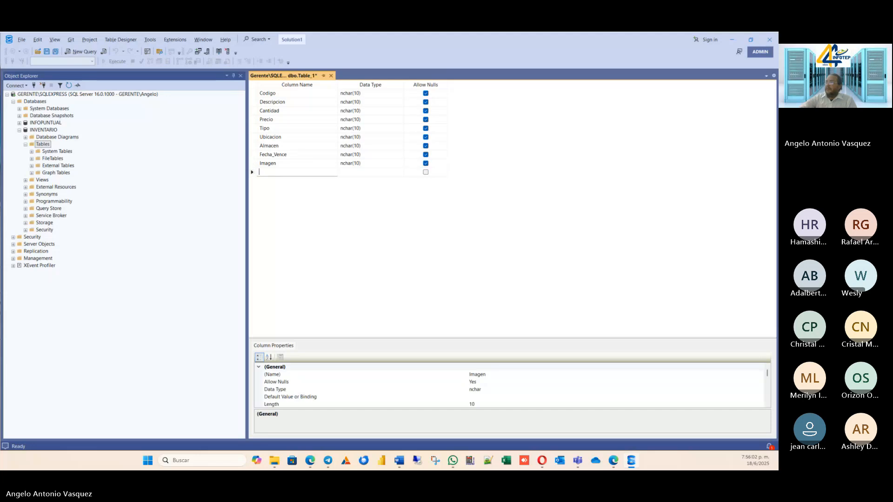
# Add a final column named Observacion below Imagen, keeping the default nchar(10) data type.
pyautogui.write('O')
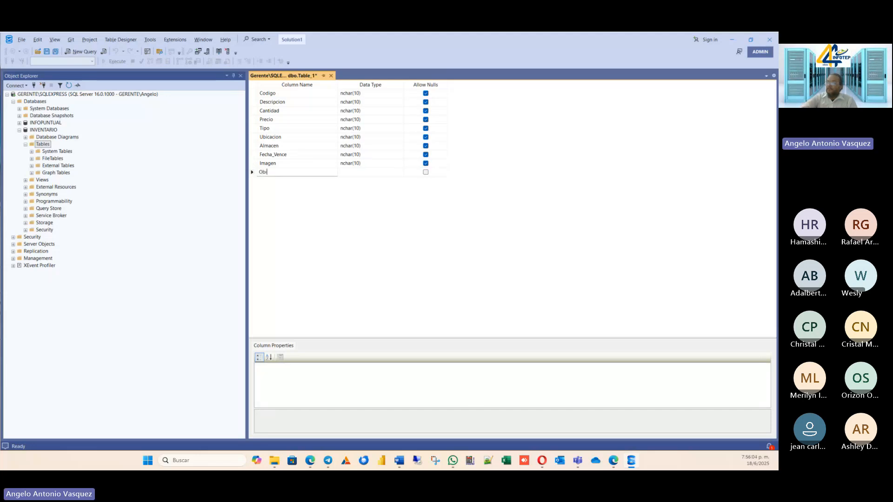
pyautogui.write('bservaci')
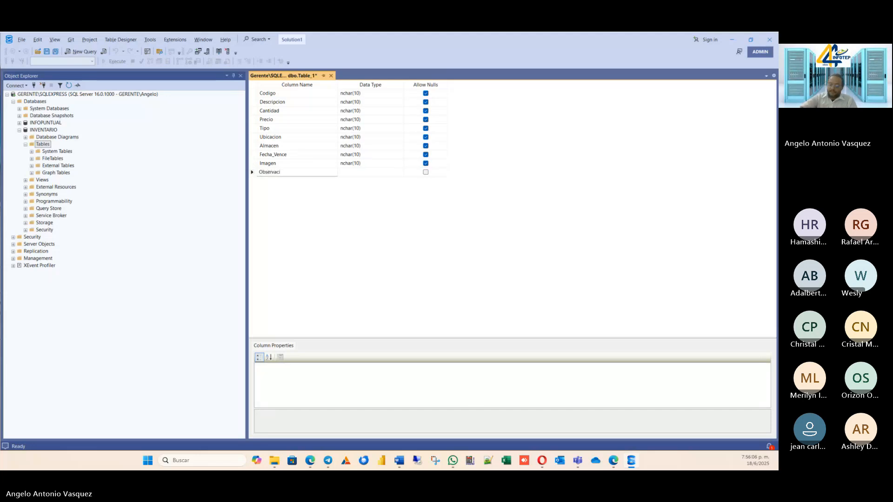
pyautogui.write('on')
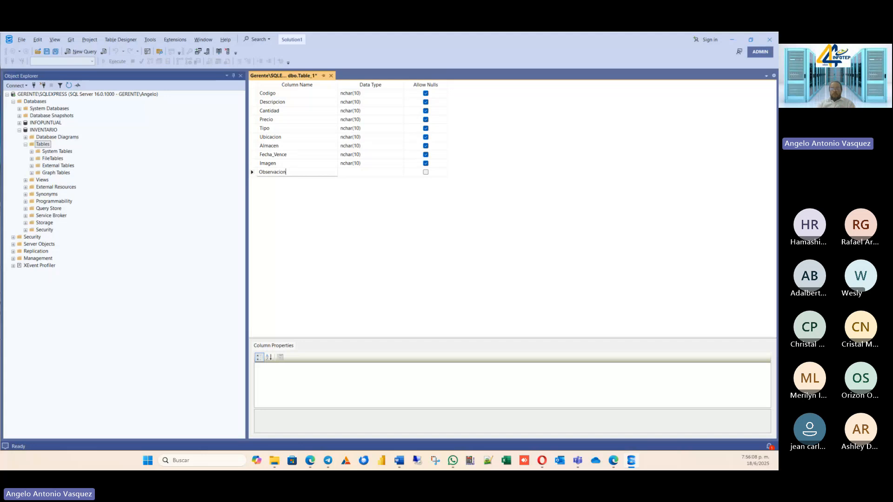
pyautogui.press('Return')
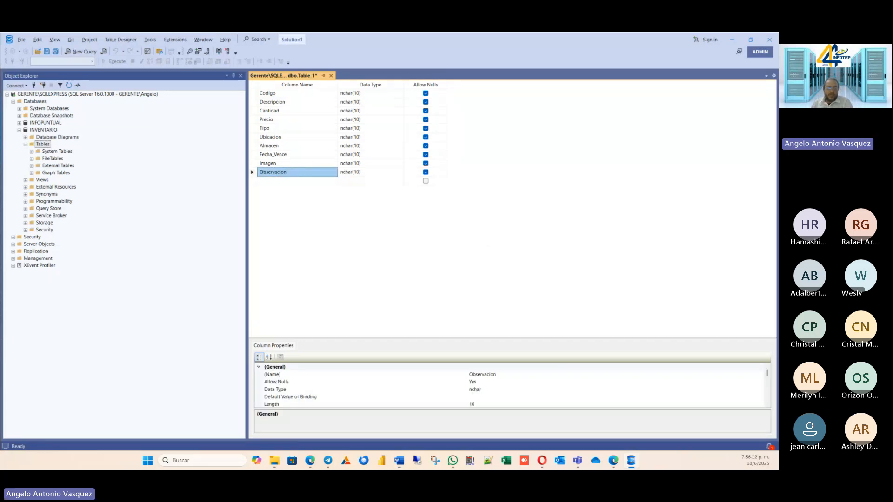
pyautogui.click(263, 96)
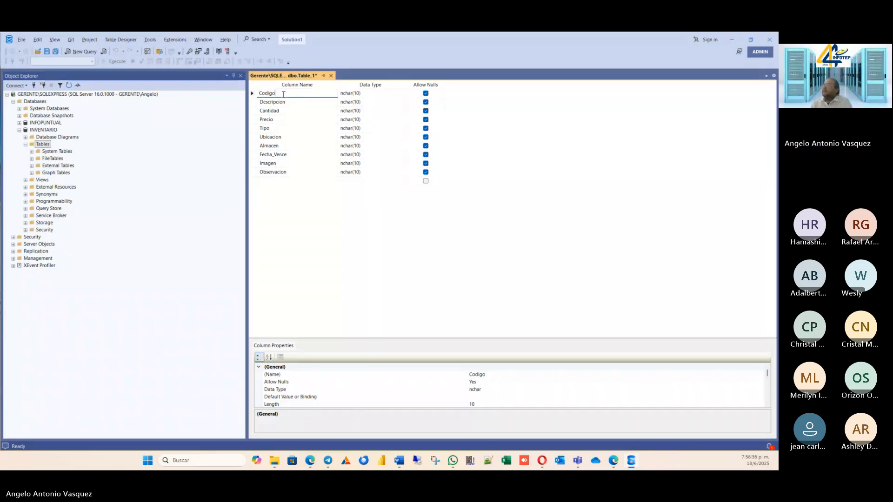
pyautogui.click(287, 103)
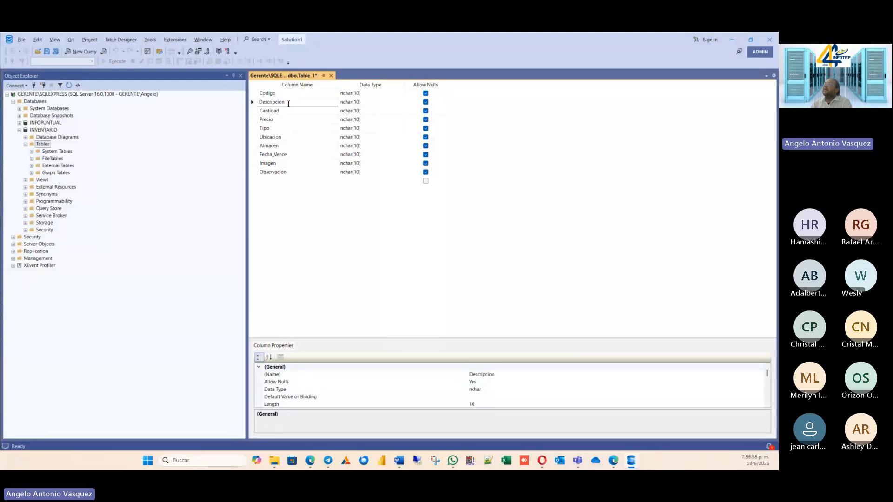
pyautogui.click(288, 93)
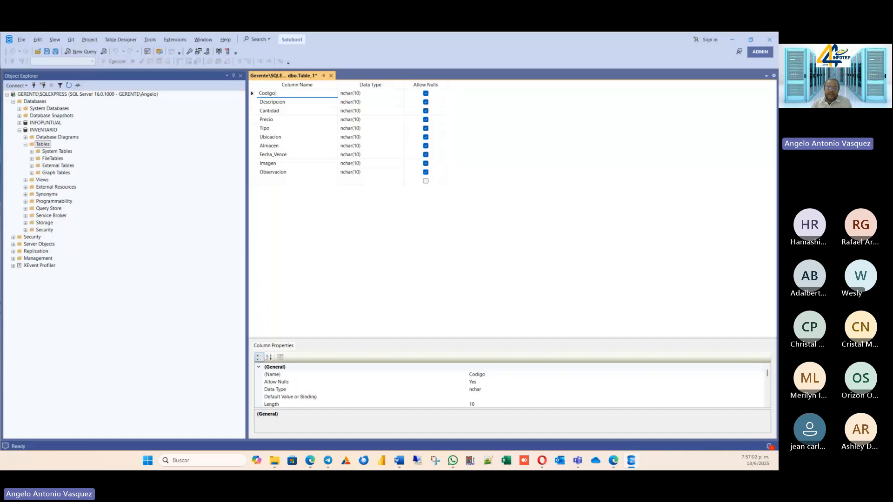
# Set the Codigo column's data type to int and disallow nulls for it.
pyautogui.click(378, 98)
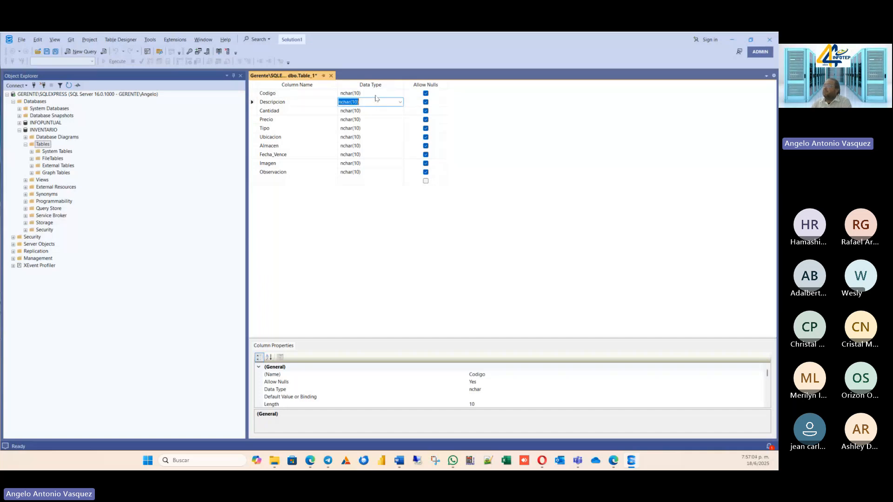
pyautogui.click(370, 93)
pyautogui.write('int')
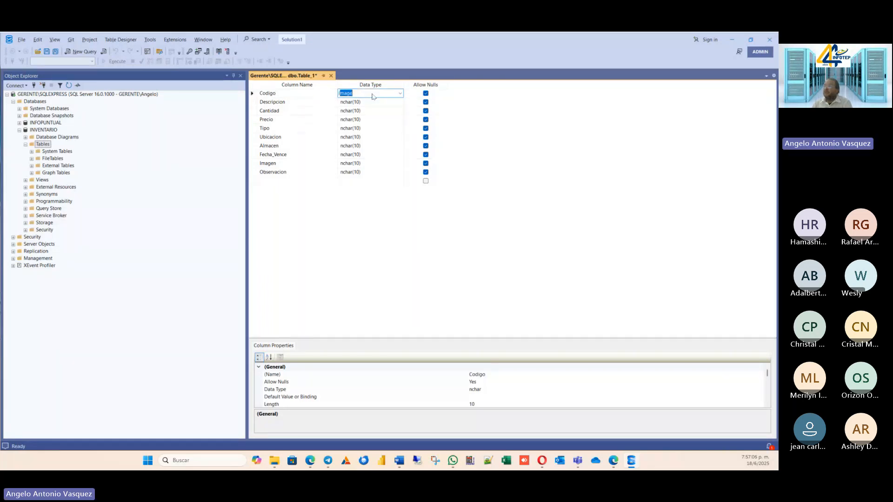
pyautogui.click(372, 102)
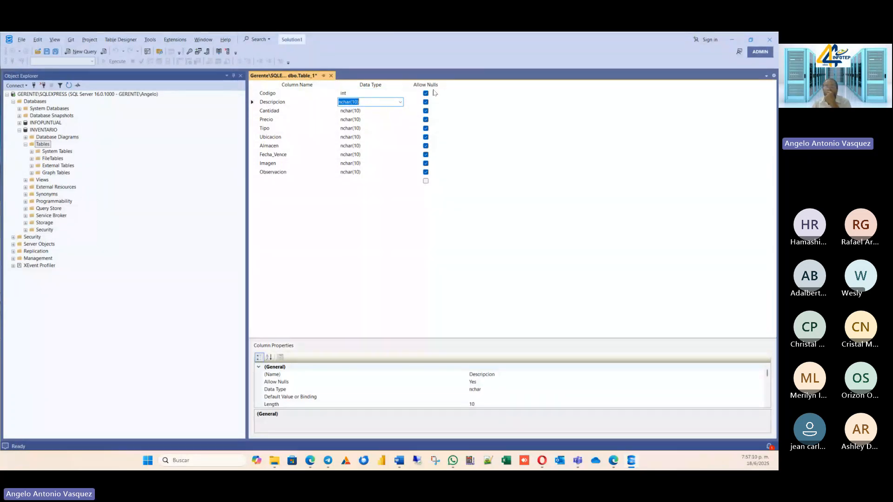
pyautogui.click(448, 96)
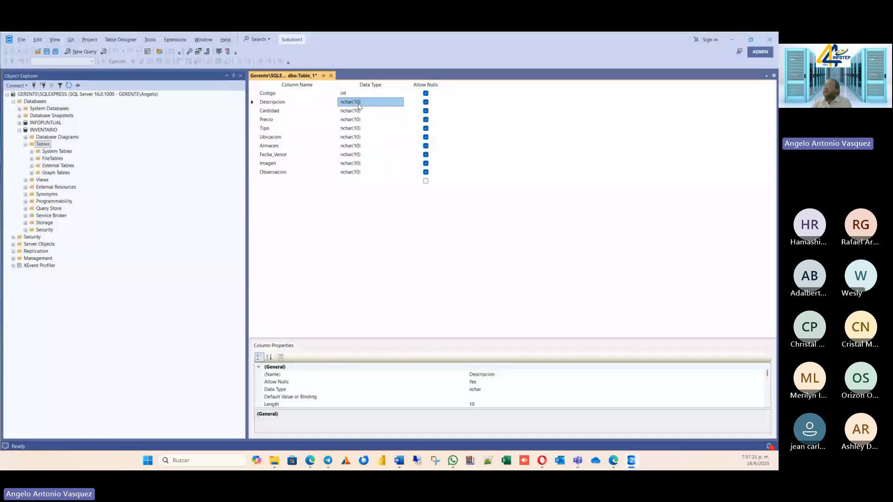
pyautogui.click(425, 94)
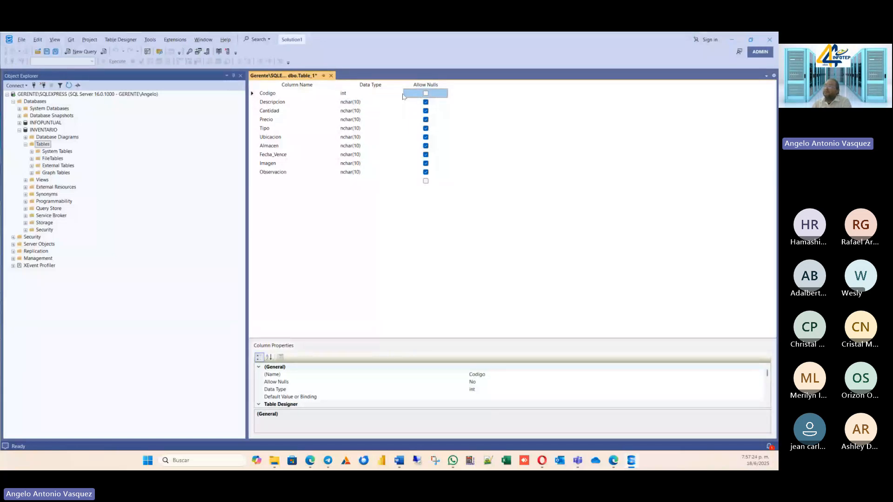
# Change the Descripcion column's data type to nvarchar with a length of 100.
pyautogui.click(378, 111)
pyautogui.click(372, 101)
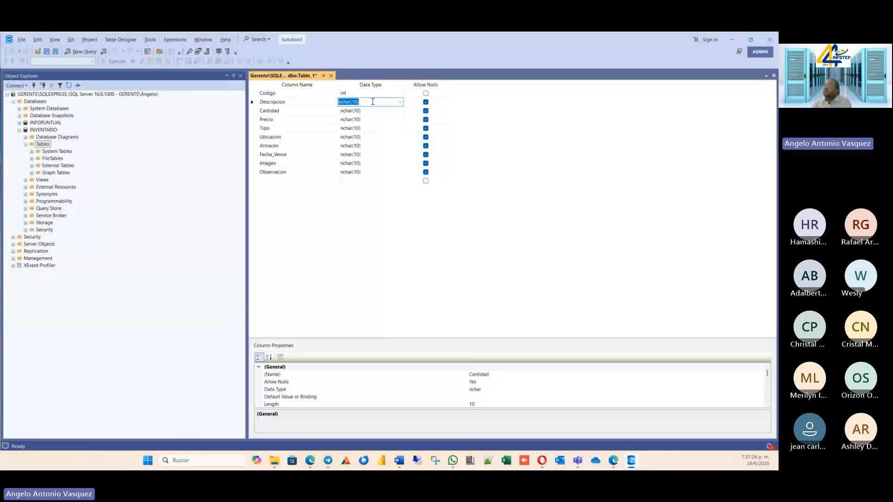
pyautogui.click(399, 102)
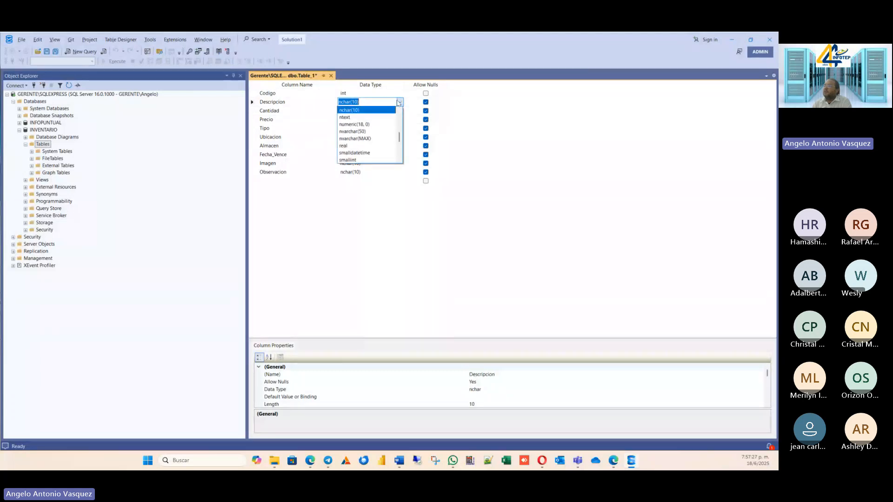
pyautogui.click(350, 132)
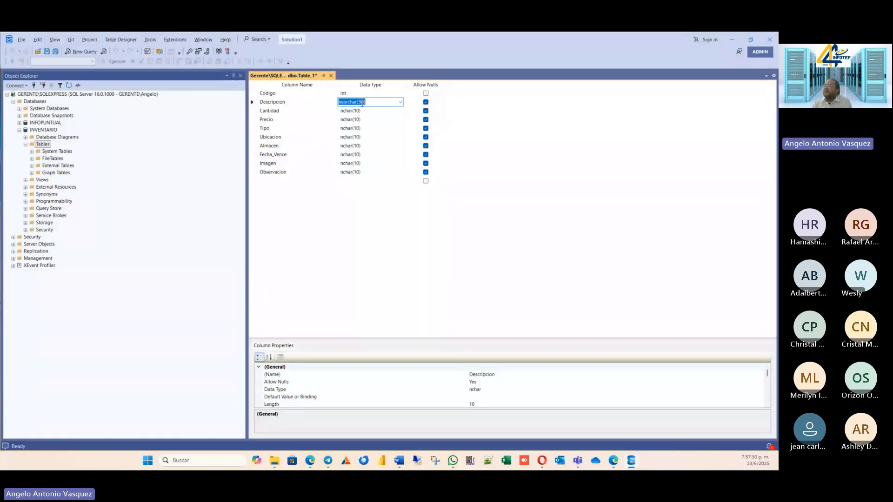
pyautogui.press('Left')
pyautogui.press('BackSpace')
pyautogui.press('BackSpace')
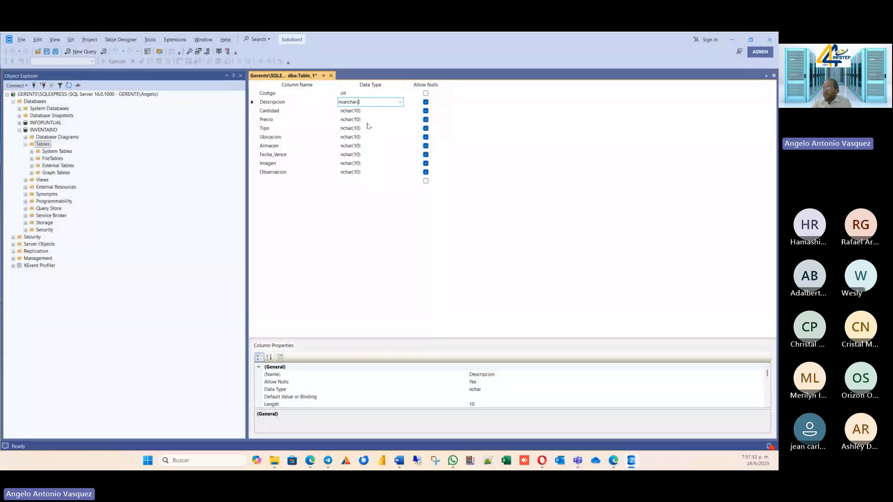
pyautogui.write('100')
# Set the Cantidad column's data type to decimal(18, 0).
pyautogui.click(367, 112)
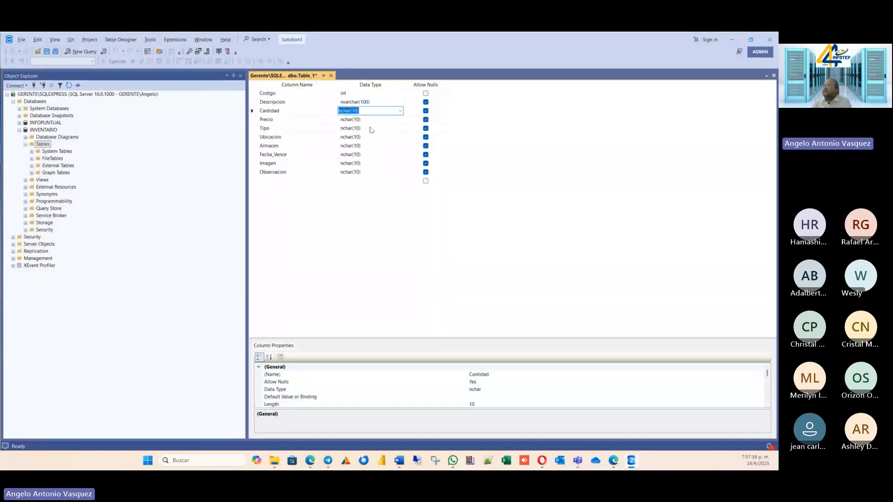
pyautogui.write('decimal')
pyautogui.click(395, 121)
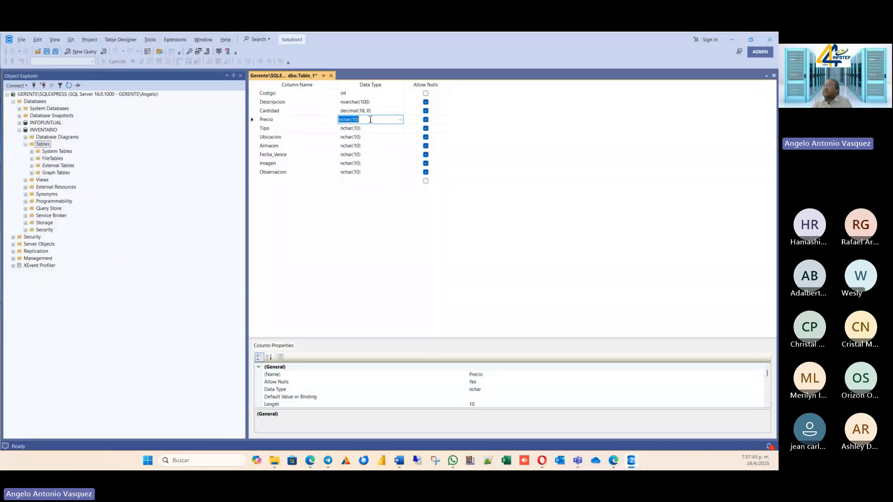
# Set the Precio column's data type to decimal(18, 0) and the Tipo column's data type to int.
pyautogui.write('decimal')
pyautogui.click(352, 128)
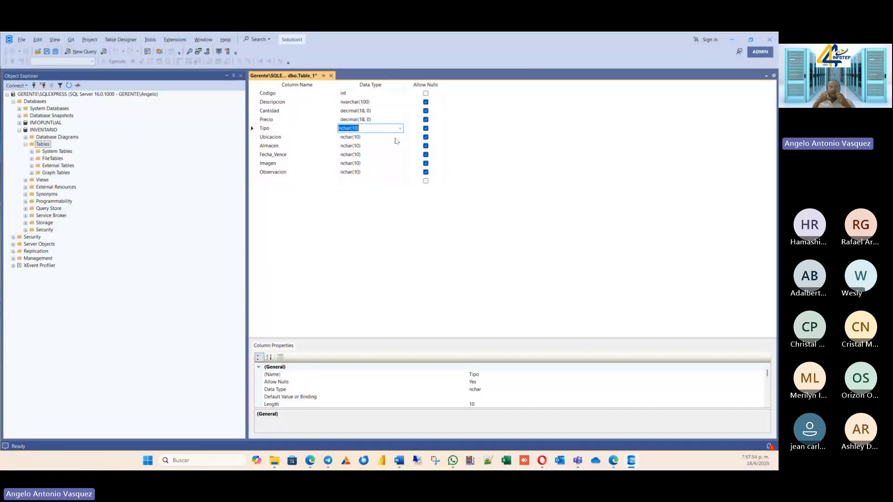
pyautogui.write('int')
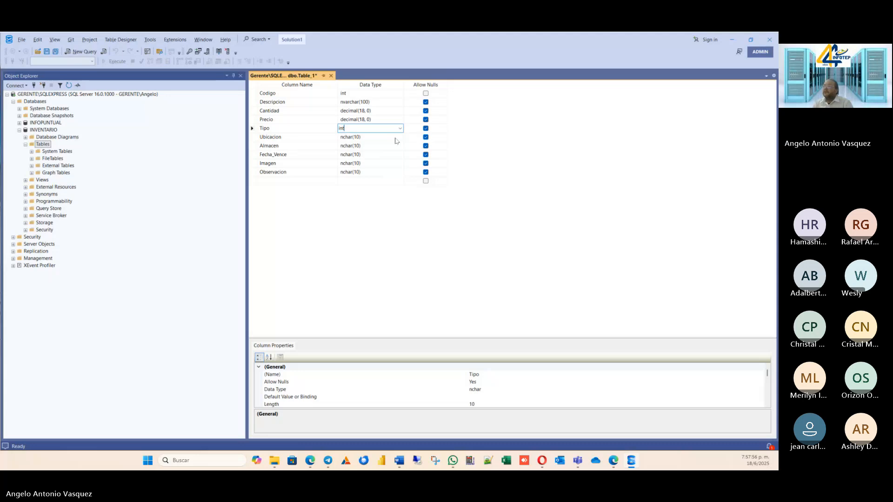
# Set the data type of both the Ubicacion and Almacen columns to int.
pyautogui.click(392, 136)
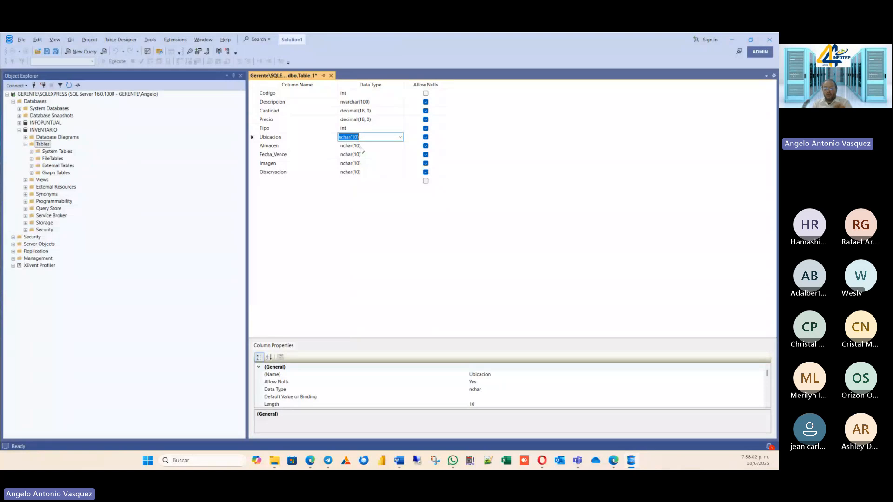
pyautogui.write('in')
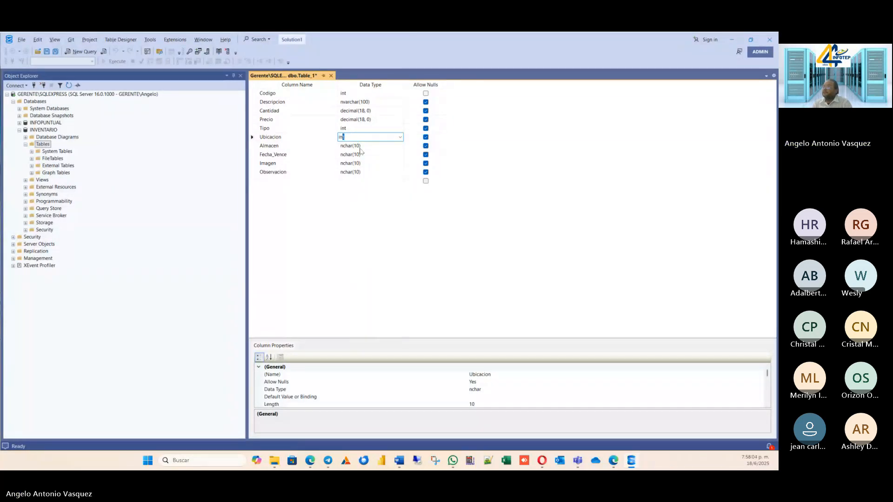
pyautogui.write('t')
pyautogui.click(361, 148)
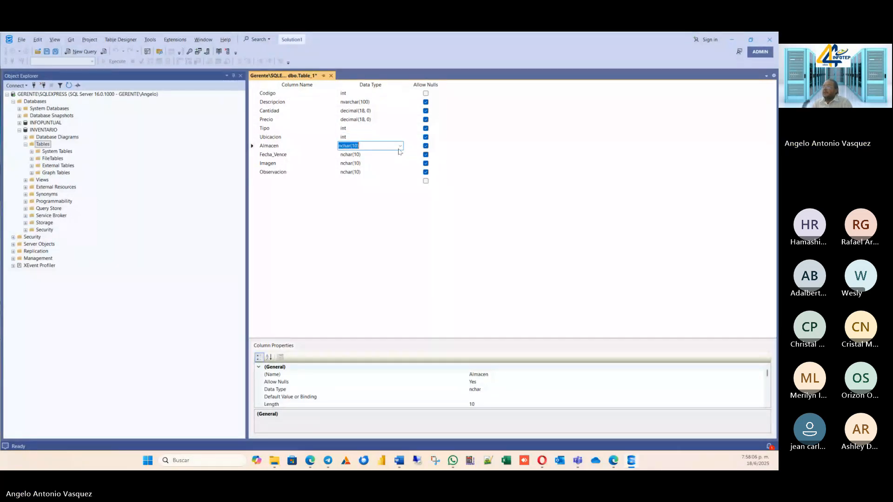
pyautogui.write('int')
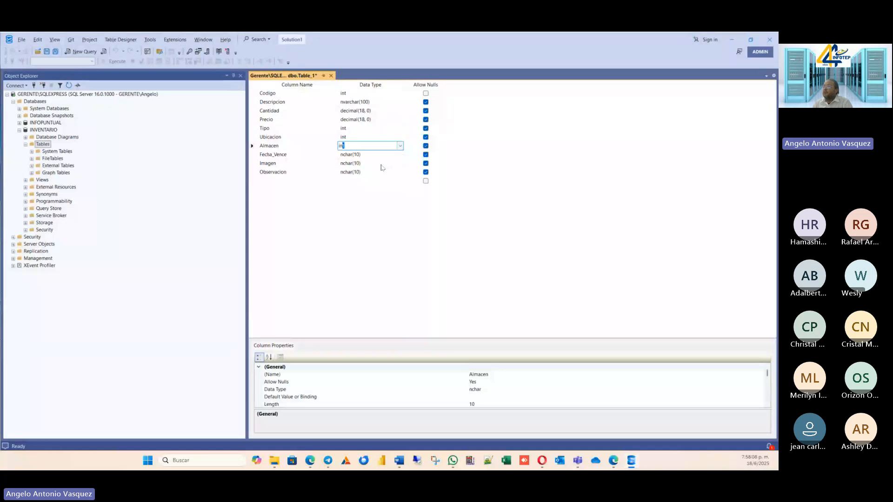
# Set the Fecha_Vence column's data type to datetime and the Imagen column's data type to image.
pyautogui.click(381, 155)
pyautogui.write('date')
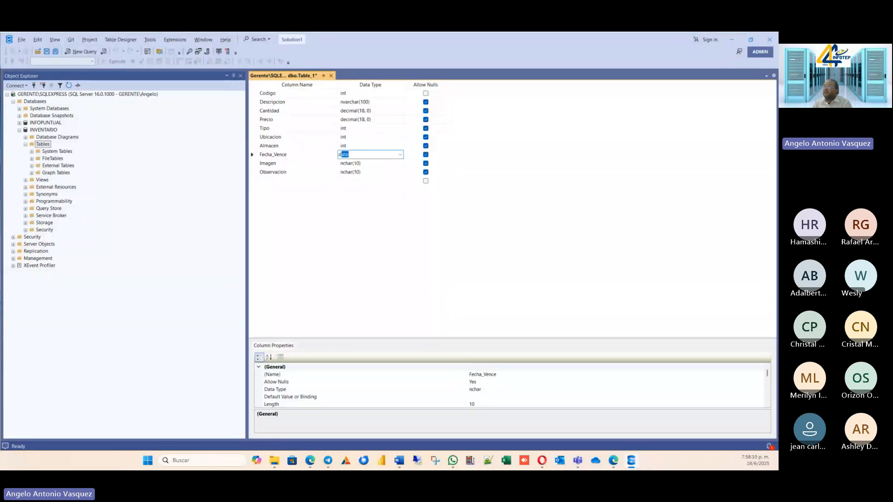
pyautogui.click(400, 157)
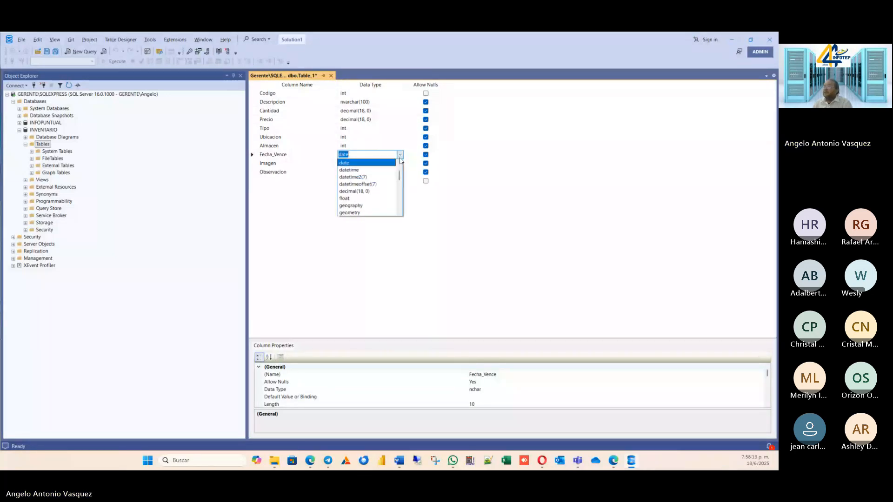
pyautogui.click(368, 170)
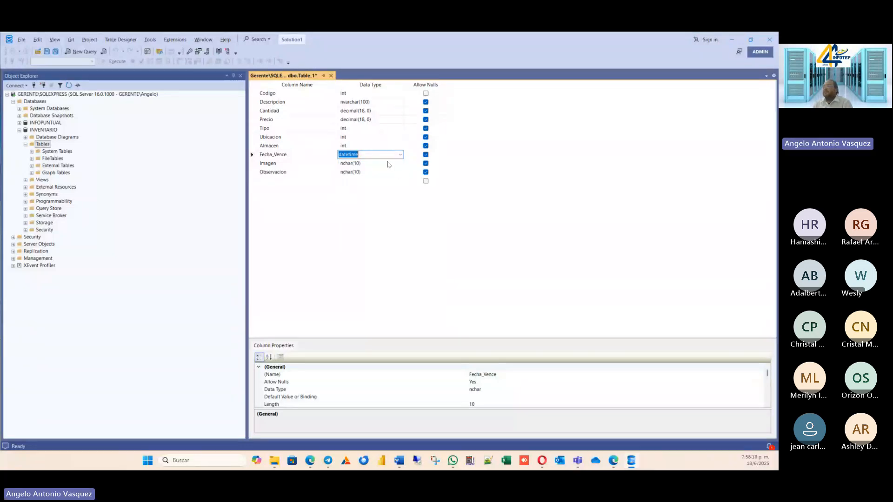
pyautogui.click(386, 163)
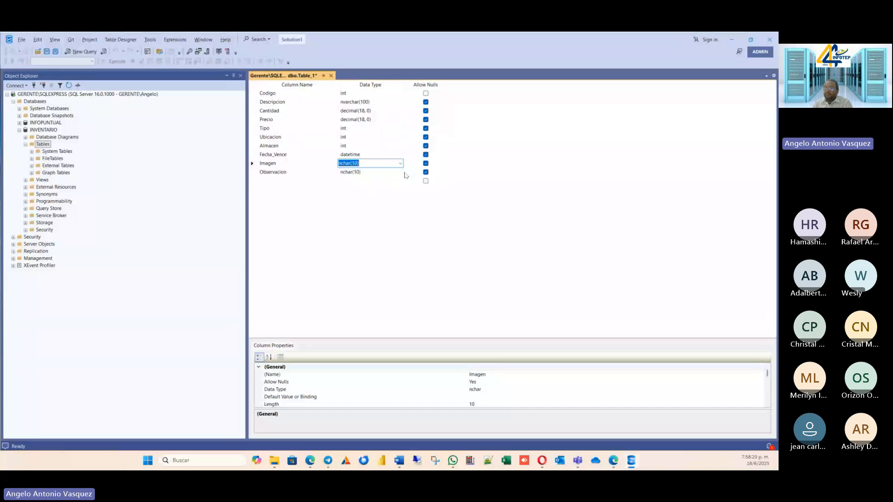
pyautogui.write('image')
pyautogui.click(384, 172)
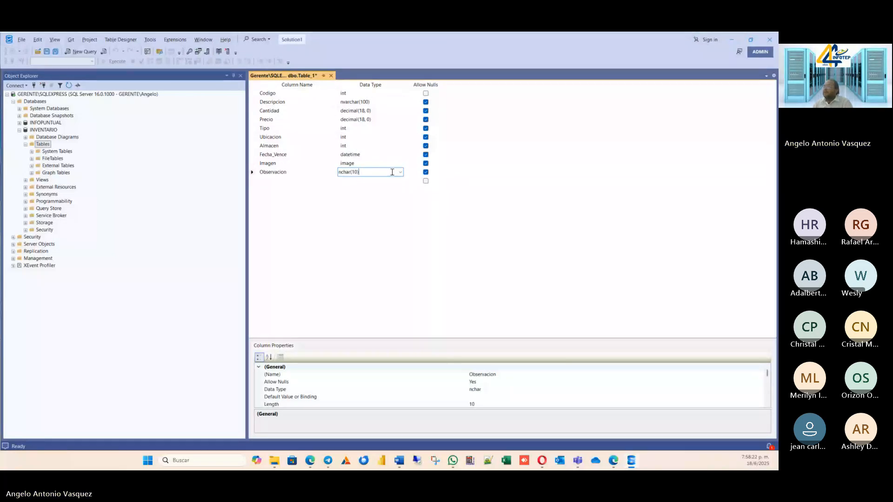
pyautogui.write('me')
pyautogui.click(398, 173)
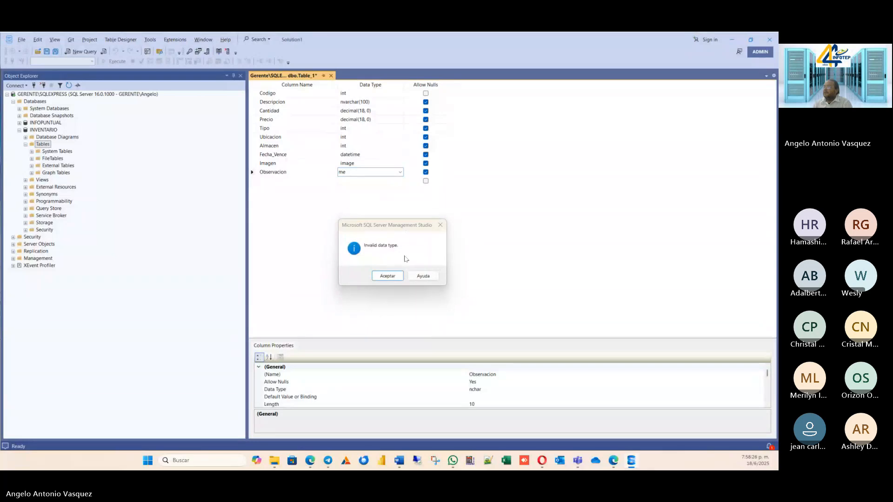
pyautogui.click(391, 275)
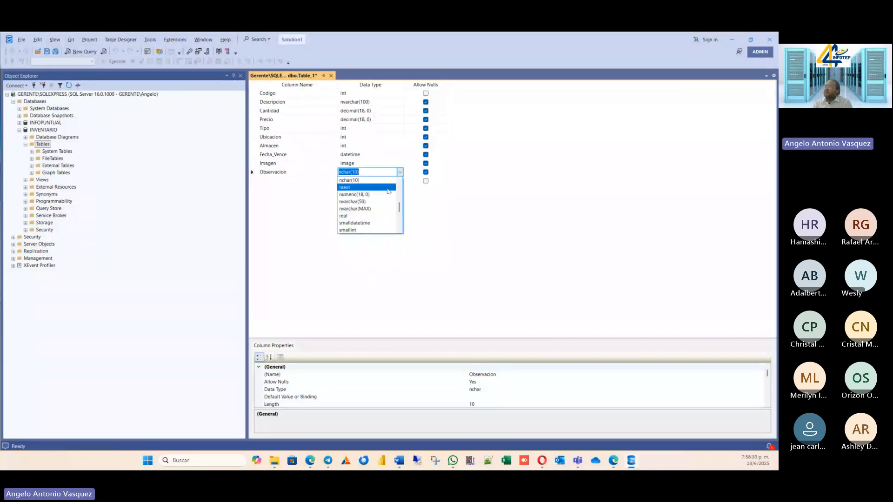
# Set the Observacion column's data type to text.
pyautogui.scroll(-4, 388, 190)
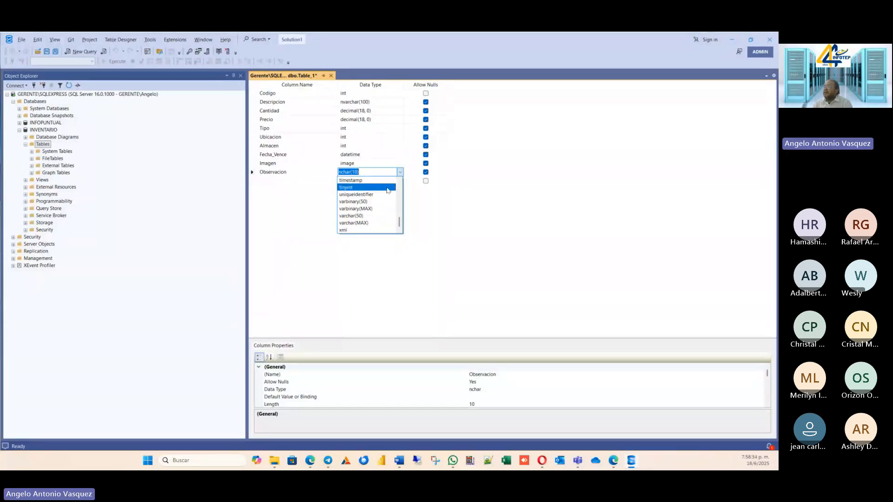
pyautogui.scroll(1, 387, 190)
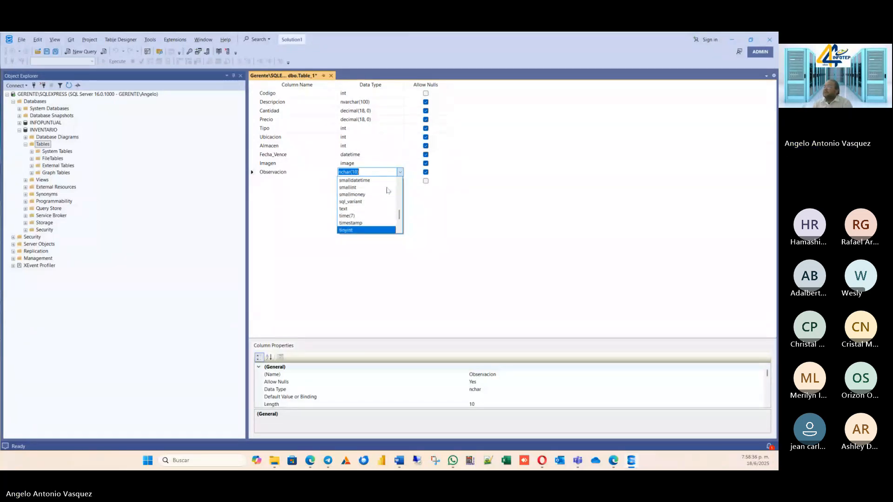
pyautogui.click(357, 210)
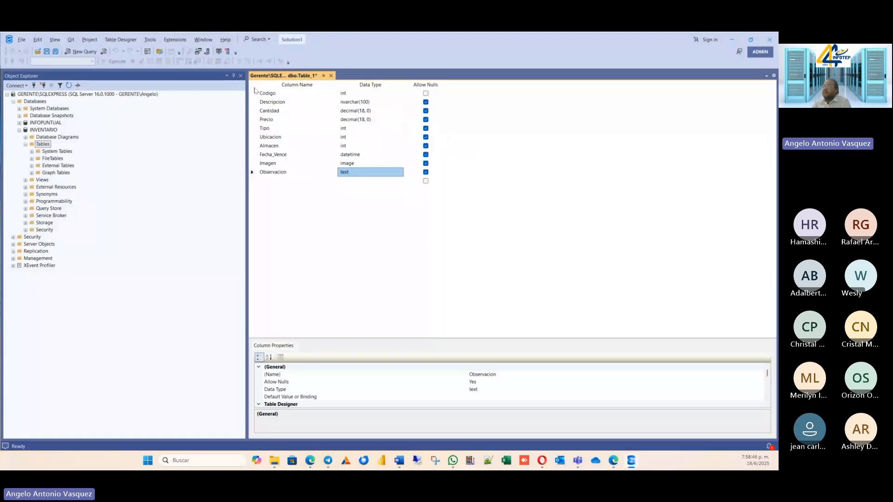
# Set the Codigo column as the table's primary key.
pyautogui.click(272, 94)
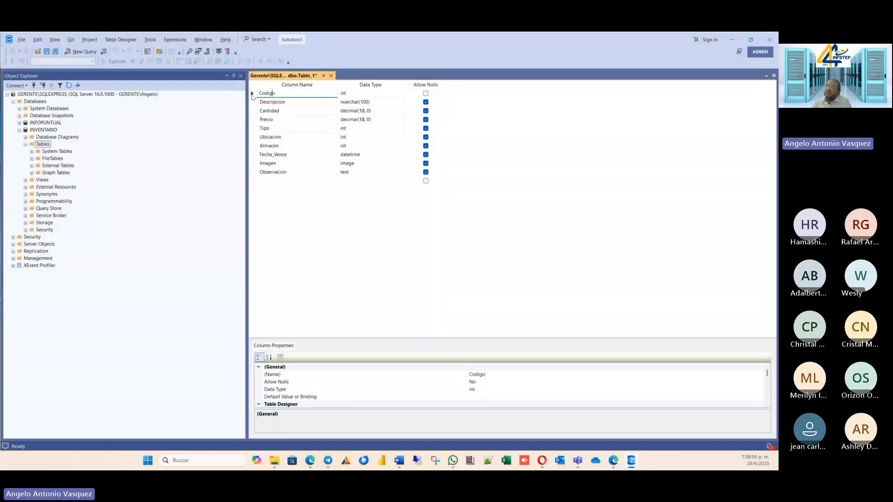
pyautogui.rightClick(252, 94)
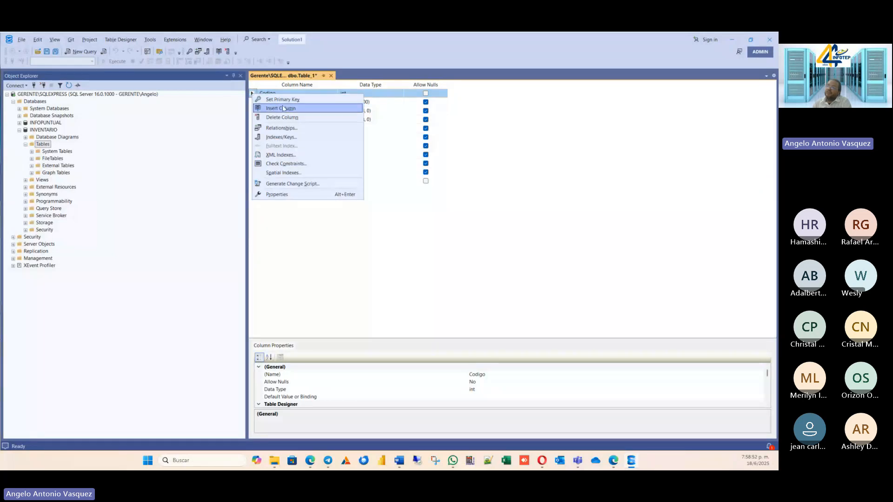
pyautogui.click(304, 100)
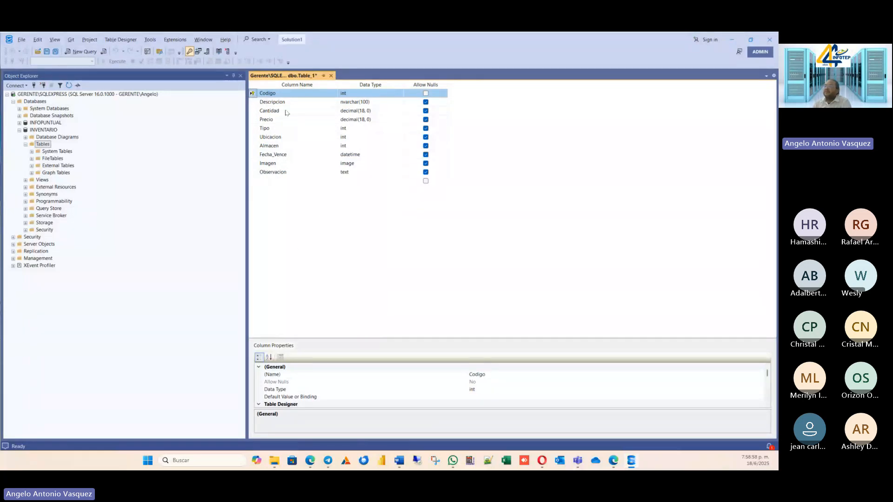
# Save the table under the name Producto.
pyautogui.rightClick(296, 77)
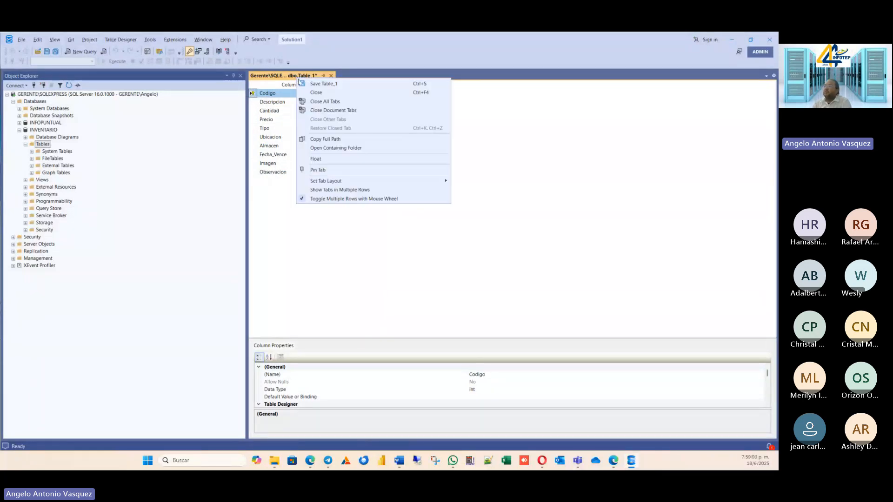
pyautogui.click(310, 85)
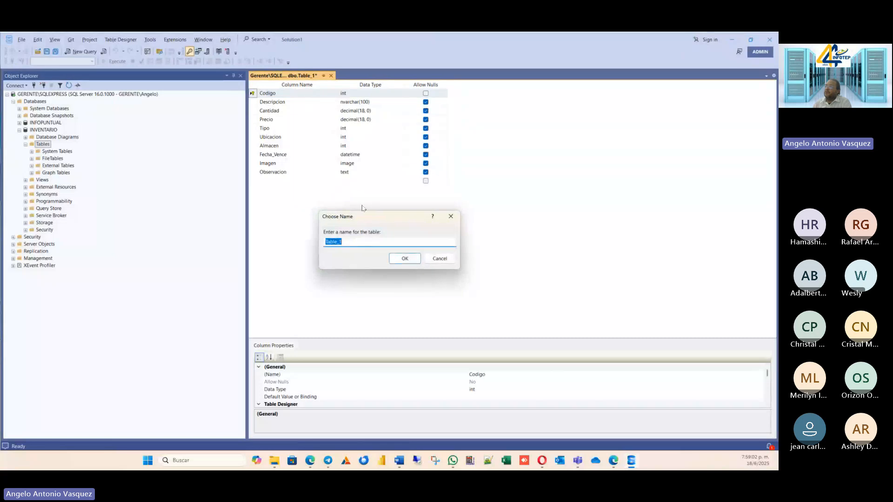
pyautogui.moveTo(620, 462)
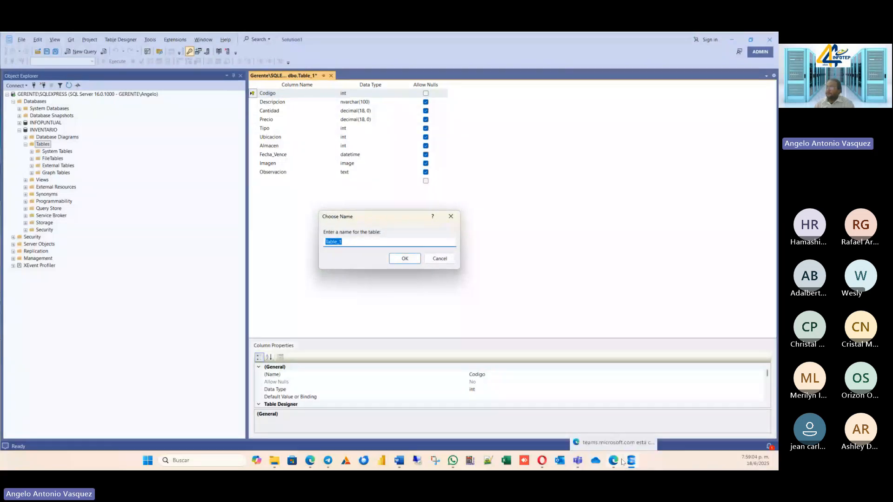
pyautogui.write('Pr')
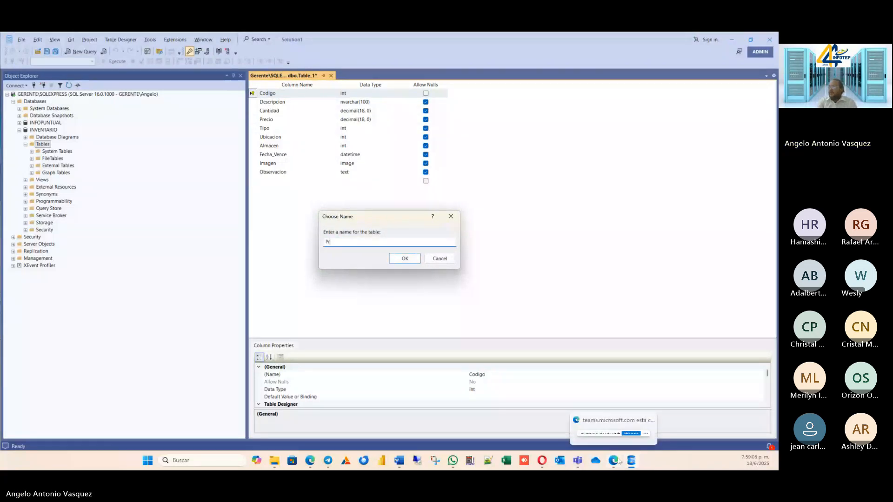
pyautogui.write('oducto')
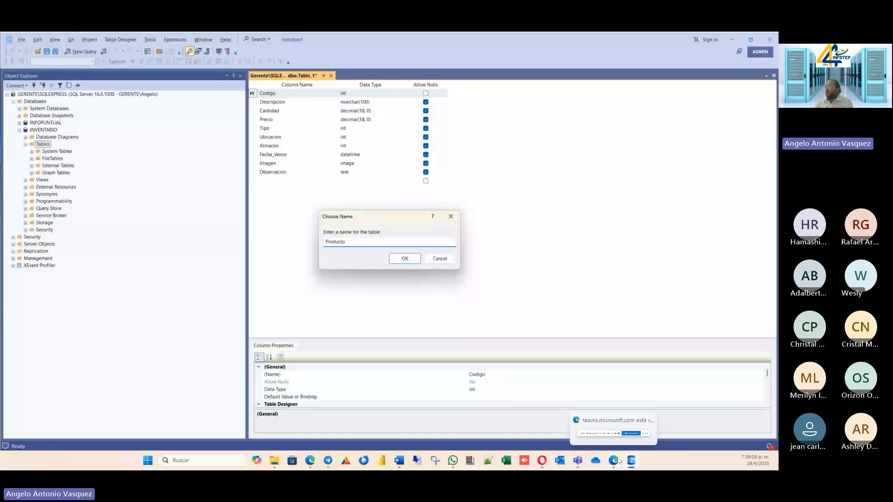
pyautogui.click(402, 258)
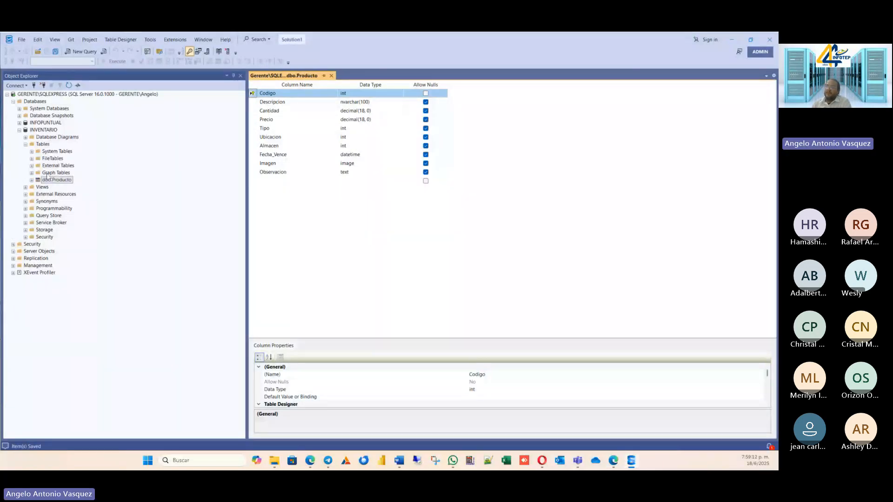
# Expand the saved Producto table down to its columns in the database tree and examine their keys, data types and null settings.
pyautogui.click(31, 180)
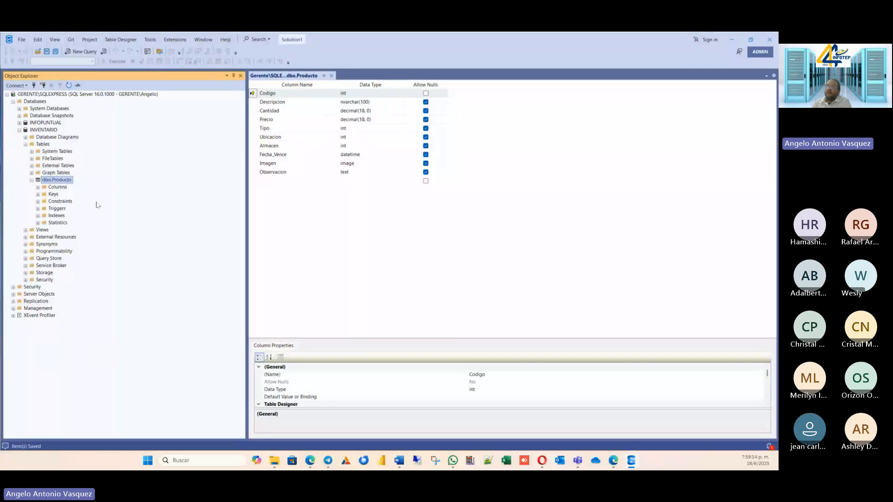
pyautogui.click(38, 187)
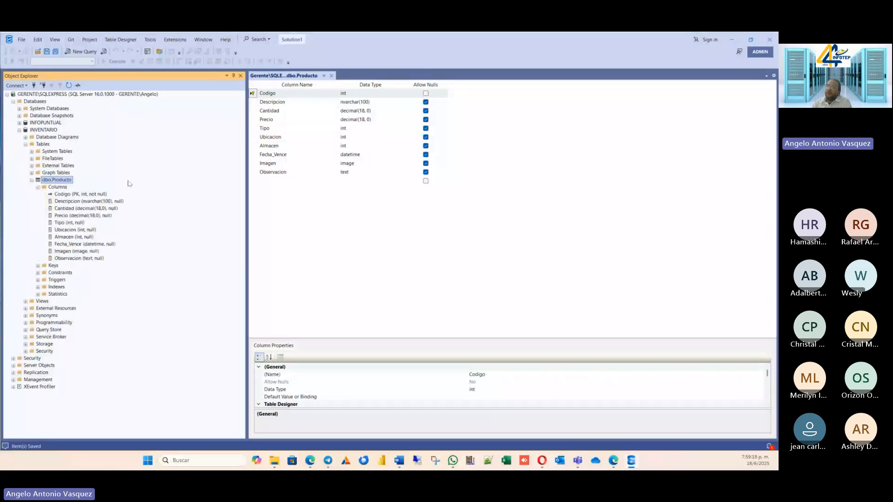
pyautogui.click(90, 216)
pyautogui.click(82, 251)
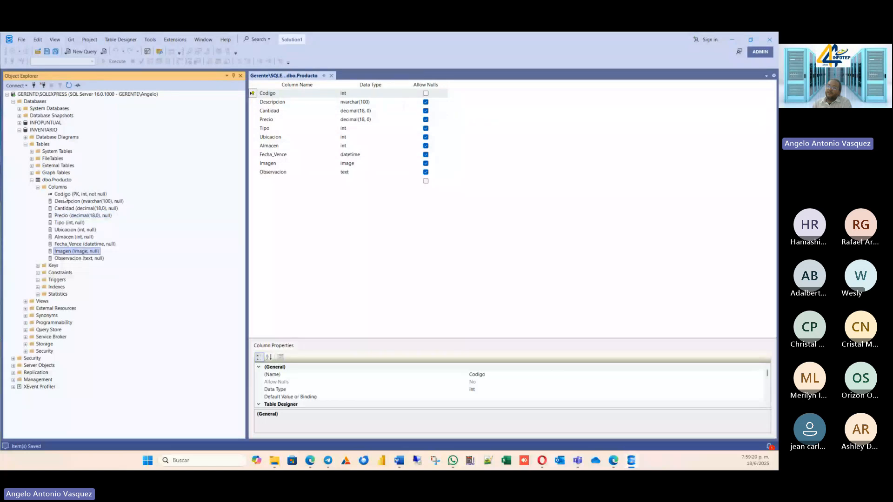
pyautogui.click(65, 194)
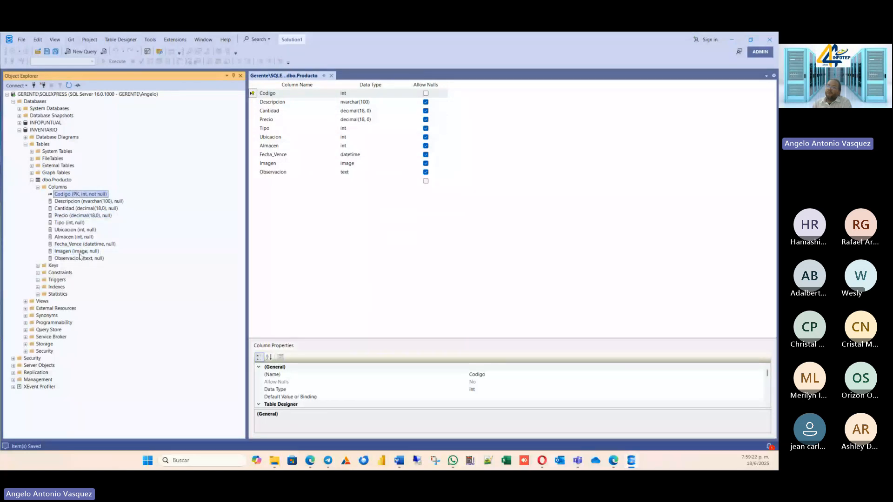
pyautogui.click(79, 223)
pyautogui.click(80, 194)
pyautogui.click(348, 205)
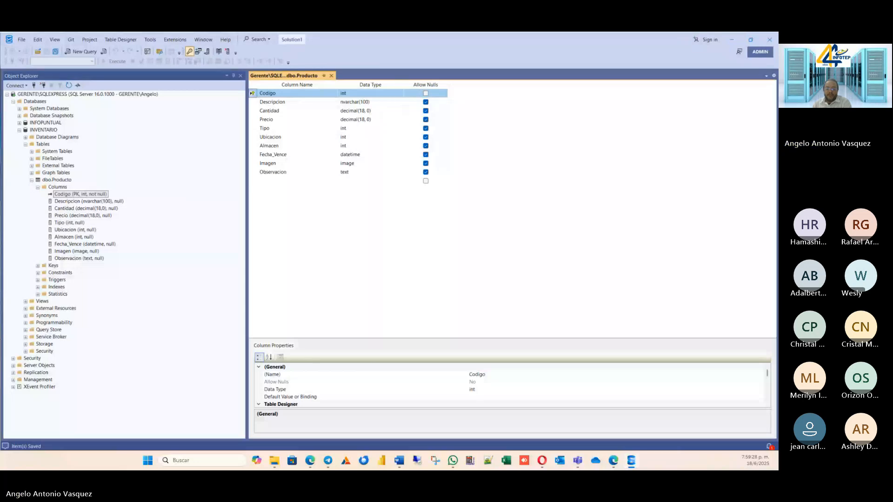
# Start designing another new table in the INVENTARIO database.
pyautogui.hotkey('alt', 'Tab')
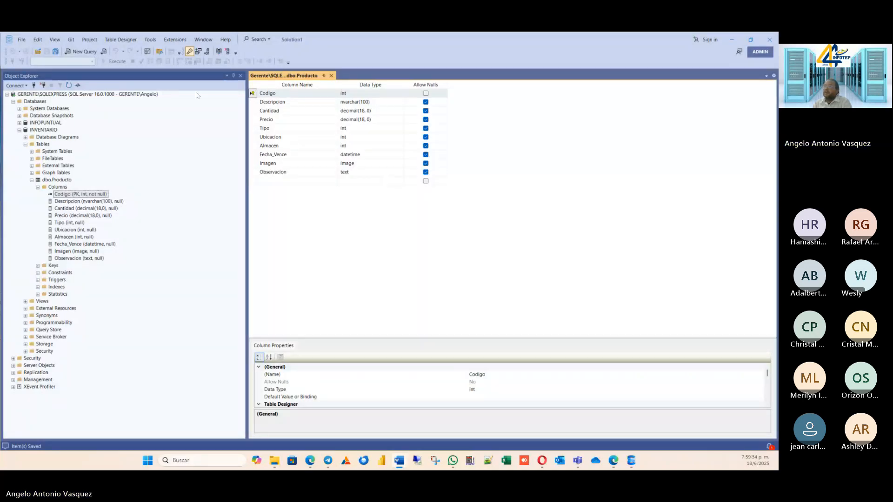
pyautogui.rightClick(45, 145)
pyautogui.moveTo(55, 147)
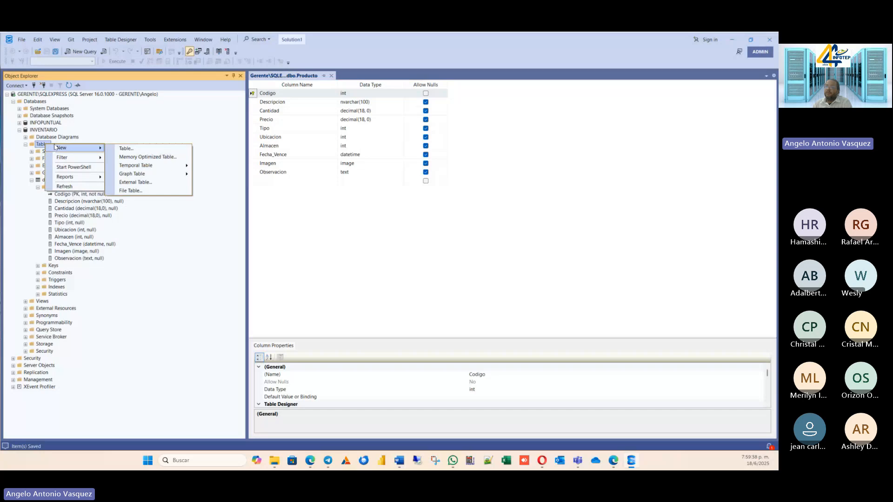
pyautogui.click(125, 148)
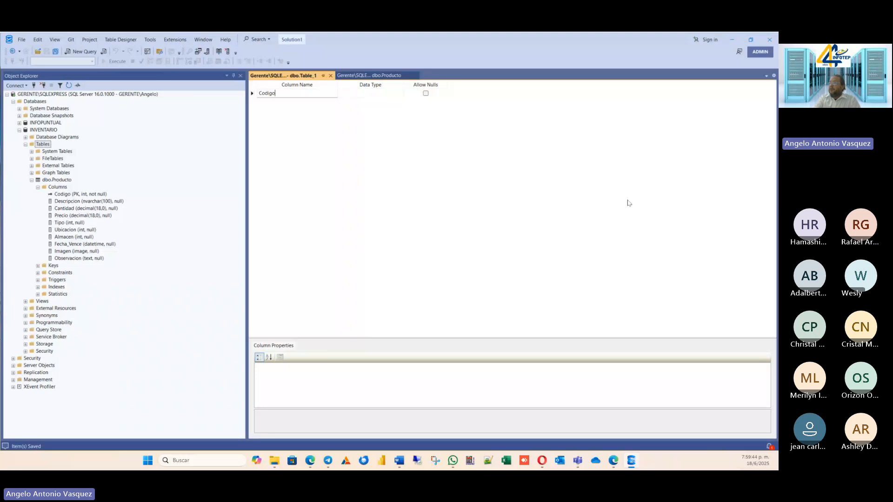
# Add a first column named Codigo with the int data type to the new table.
pyautogui.write('Codigo')
pyautogui.press('Tab')
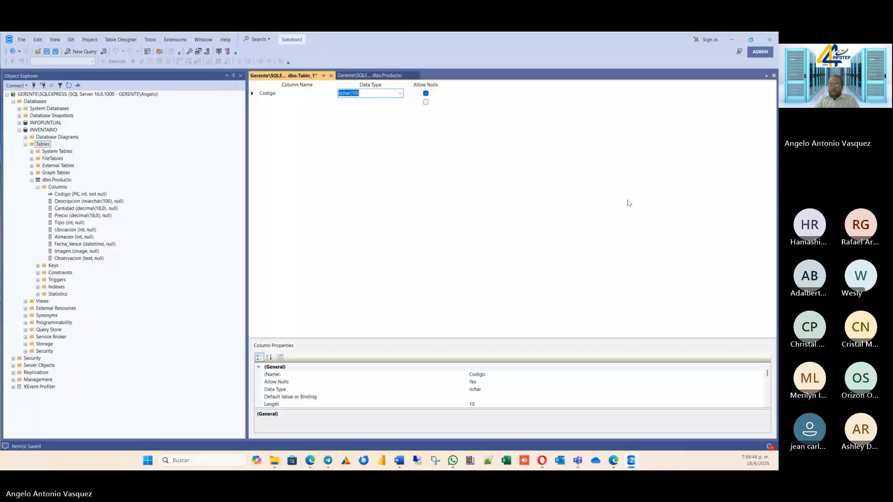
pyautogui.write('in')
pyautogui.press('Tab')
pyautogui.press('space')
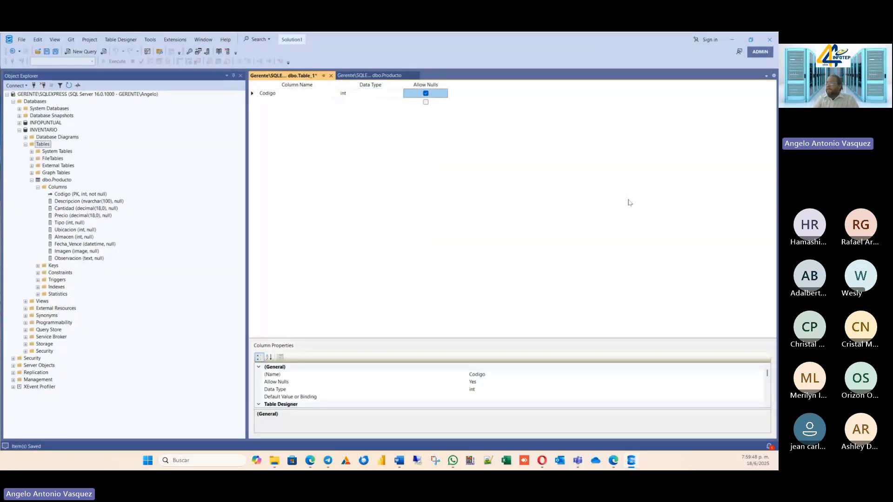
# Disallow nulls for the Codigo column and add a Descripcion column with the varchar(100) data type.
pyautogui.press('Tab')
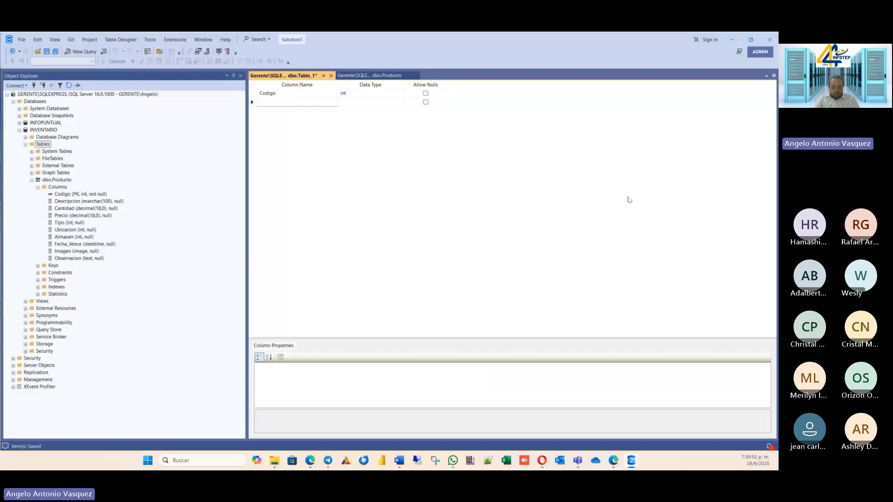
pyautogui.write('Descripcion')
pyautogui.press('Tab')
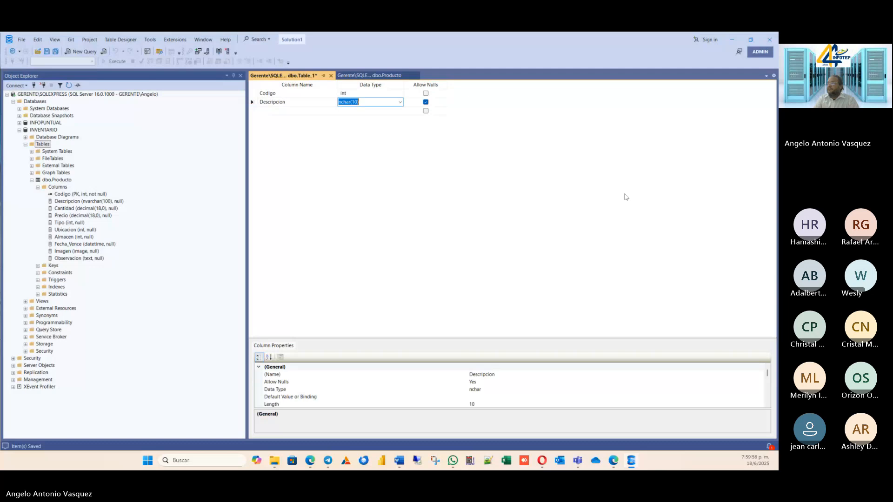
pyautogui.write('varbinary')
pyautogui.press('Return')
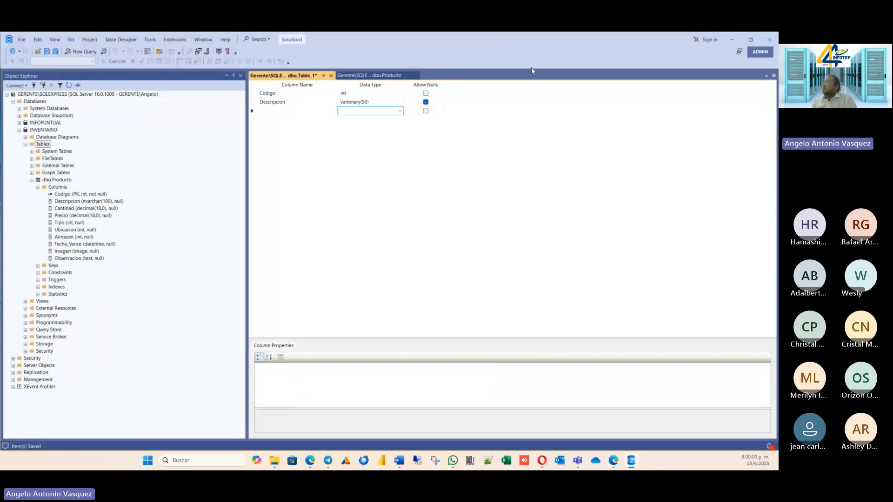
pyautogui.click(372, 102)
pyautogui.click(400, 102)
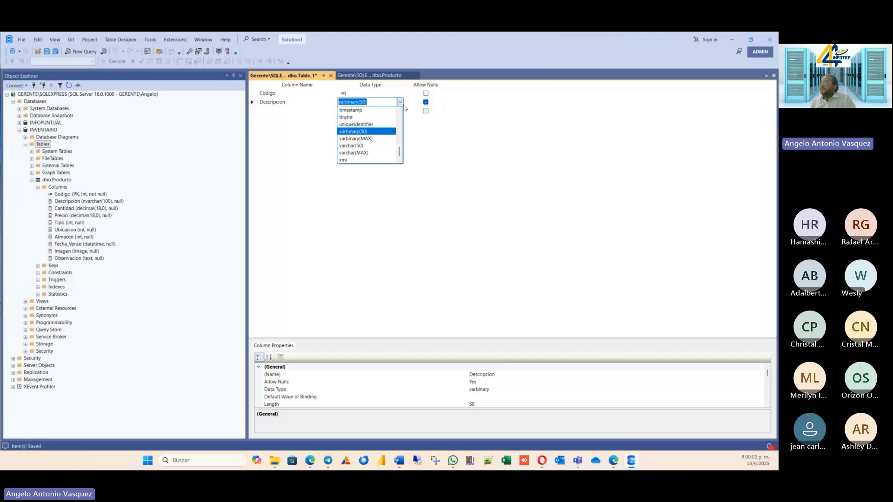
pyautogui.click(355, 146)
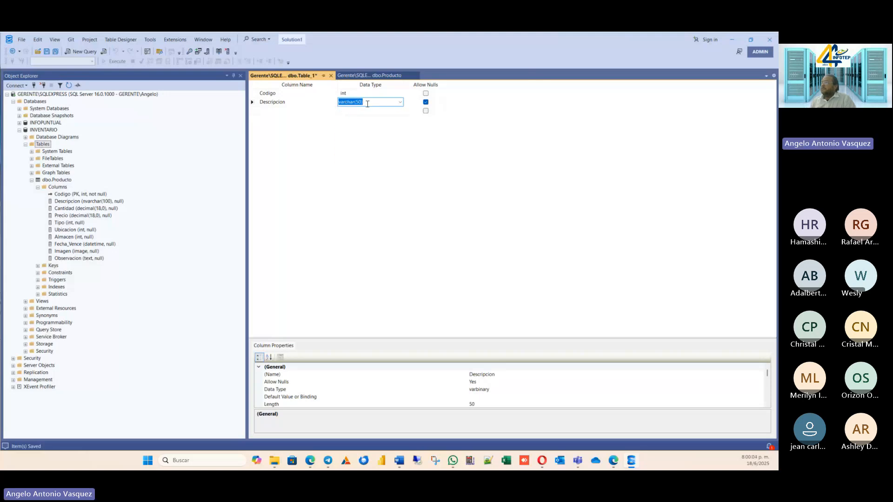
pyautogui.click(360, 102)
pyautogui.press('BackSpace')
pyautogui.write('10')
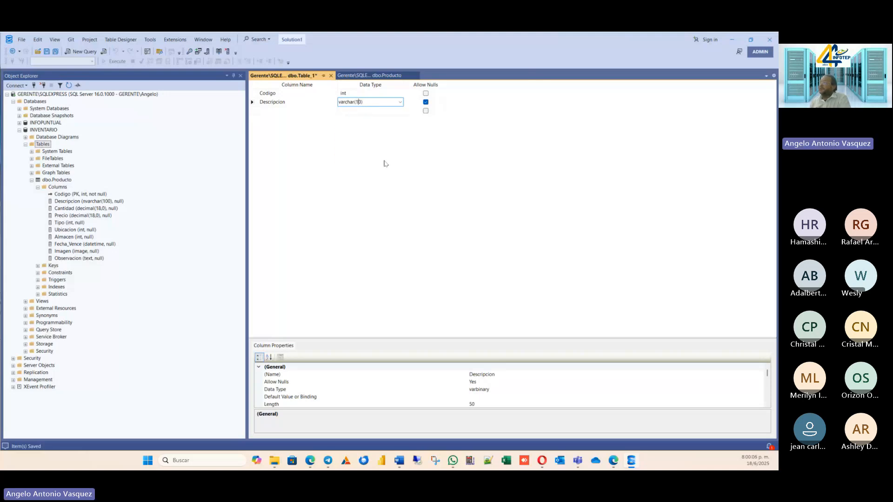
# Add a Fecha column with the datetime data type below Descripcion.
pyautogui.click(264, 111)
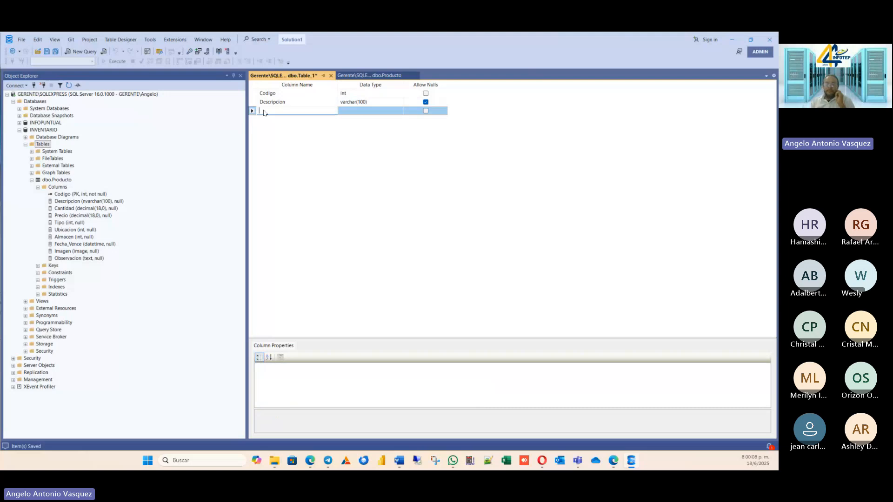
pyautogui.write('Fecha')
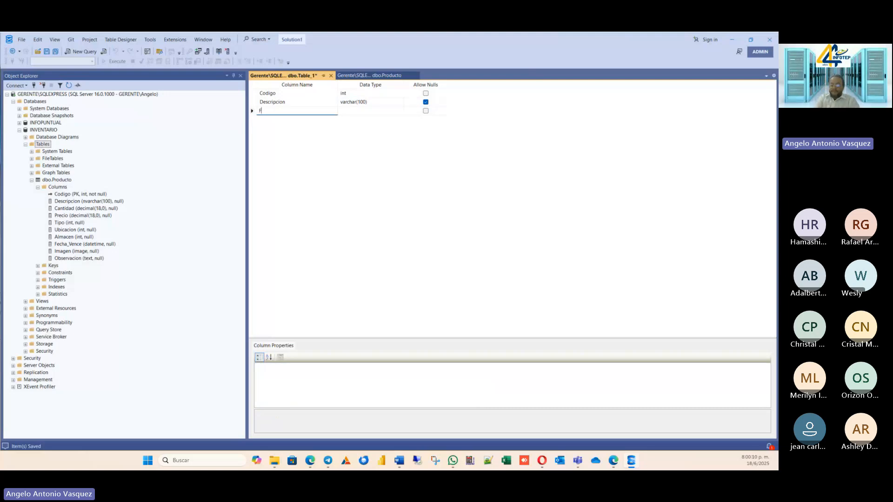
pyautogui.press('Tab')
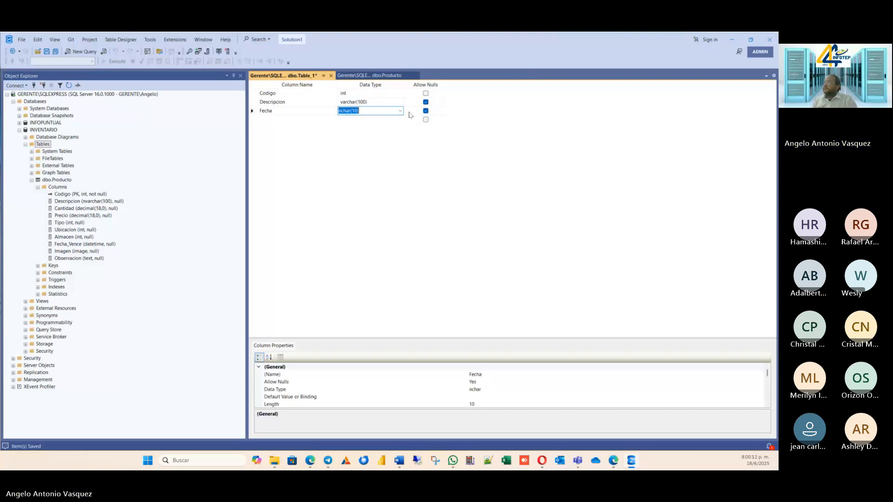
pyautogui.click(400, 111)
pyautogui.scroll(-4, 357, 169)
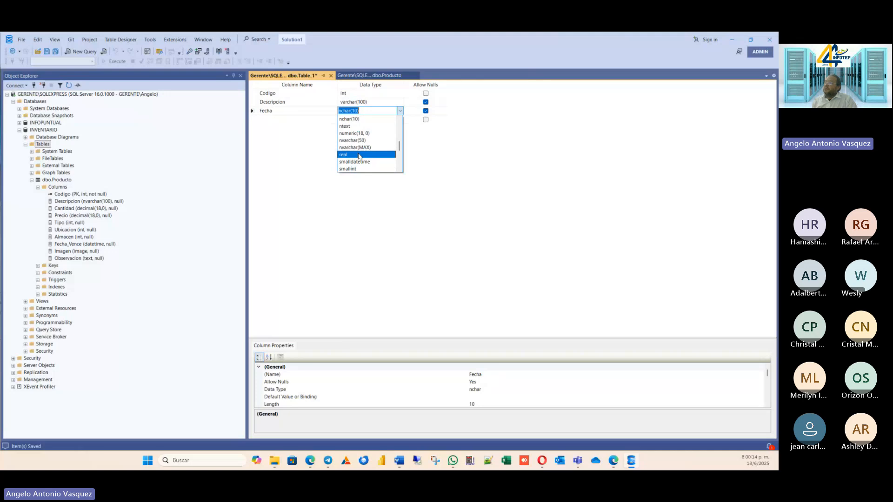
pyautogui.scroll(7, 359, 155)
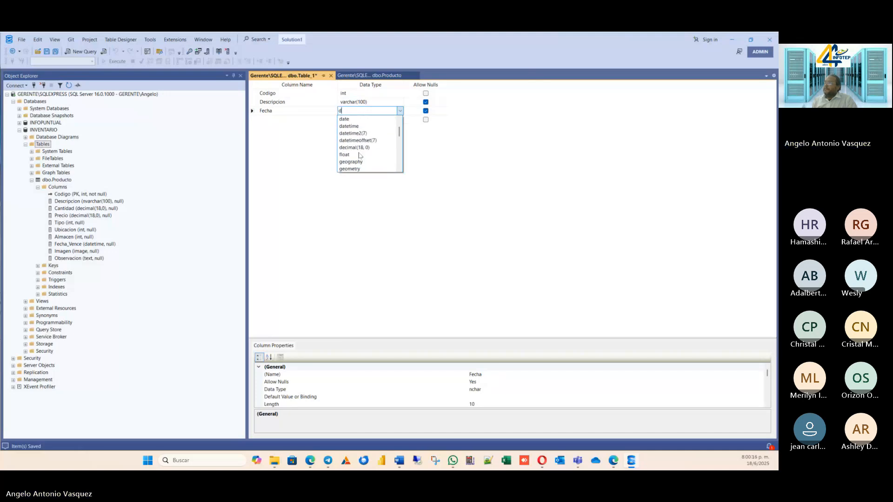
pyautogui.click(372, 123)
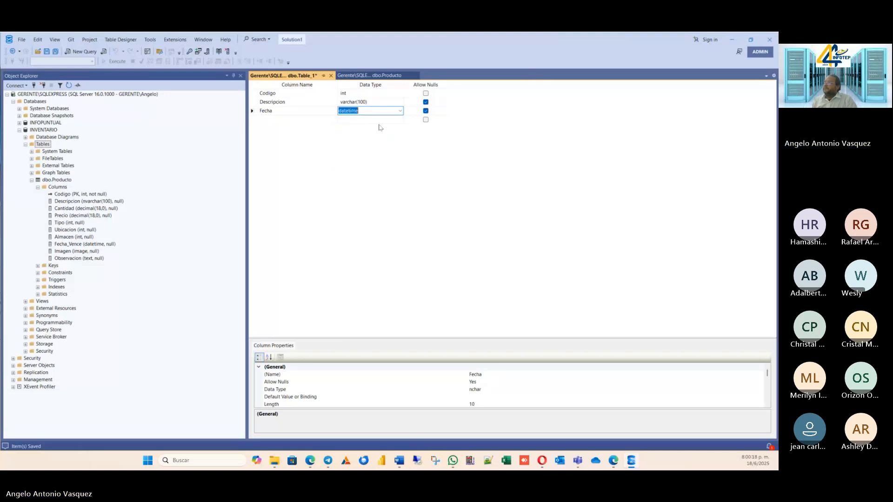
# Add a Total column with the decimal(18, 0) data type below Fecha.
pyautogui.click(266, 120)
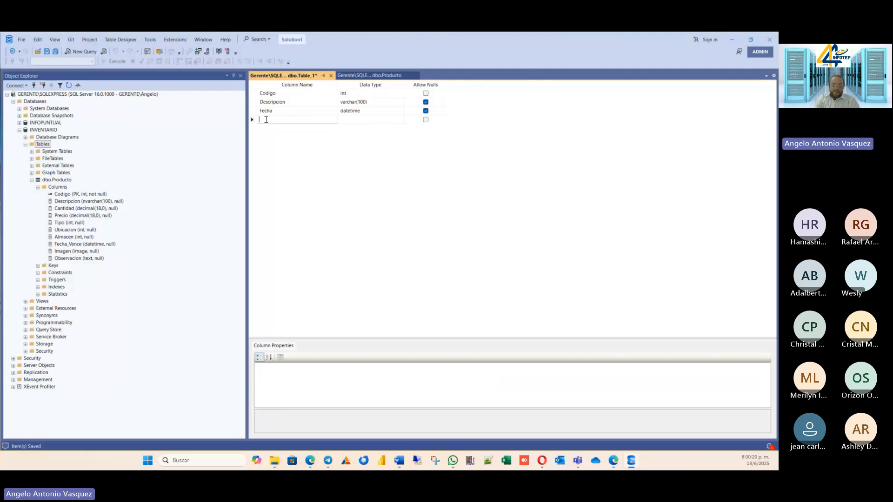
pyautogui.write('Tot')
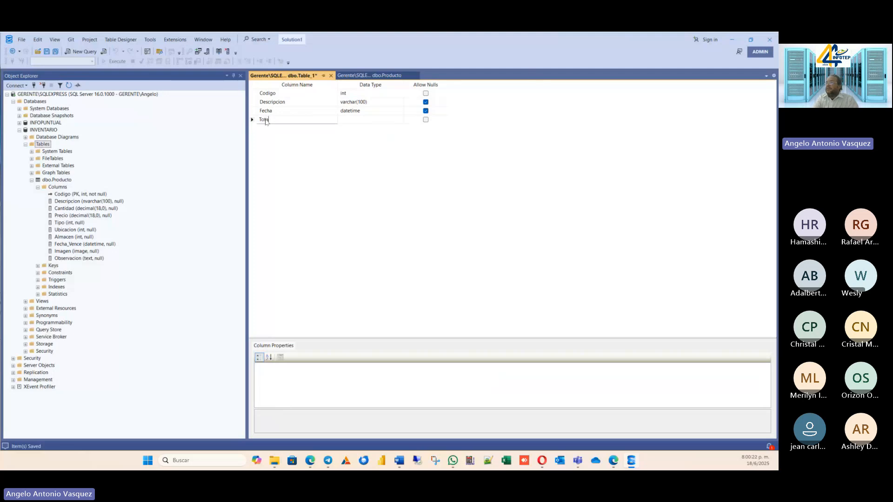
pyautogui.write('al')
pyautogui.press('Tab')
pyautogui.write('decimal')
pyautogui.press('Tab')
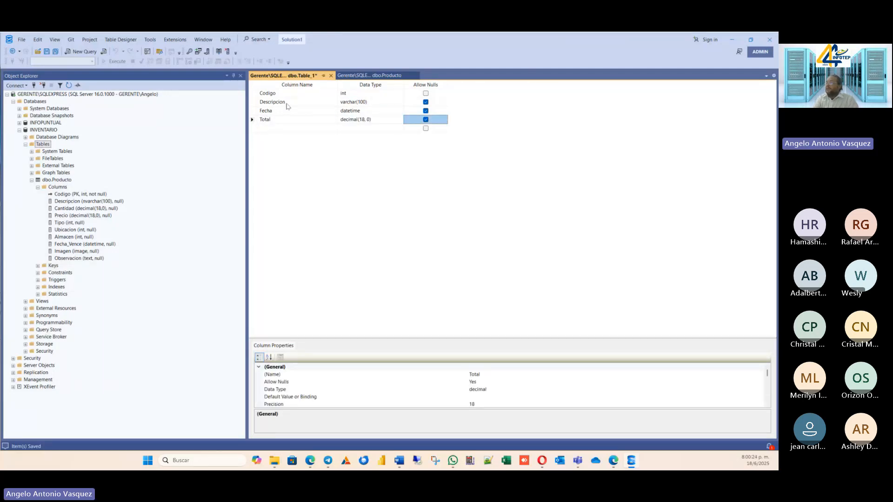
# Add an Observacion column with the text data type as the table's last column.
pyautogui.press('Tab')
pyautogui.write('Or')
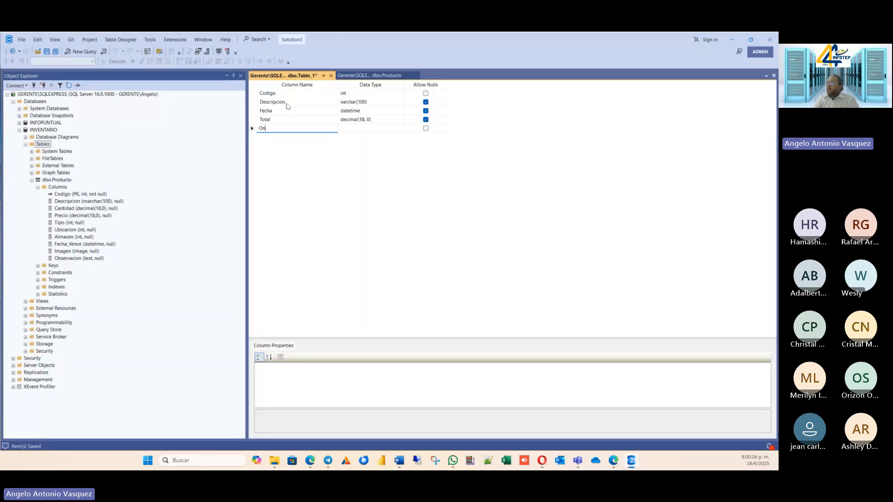
pyautogui.write('servac')
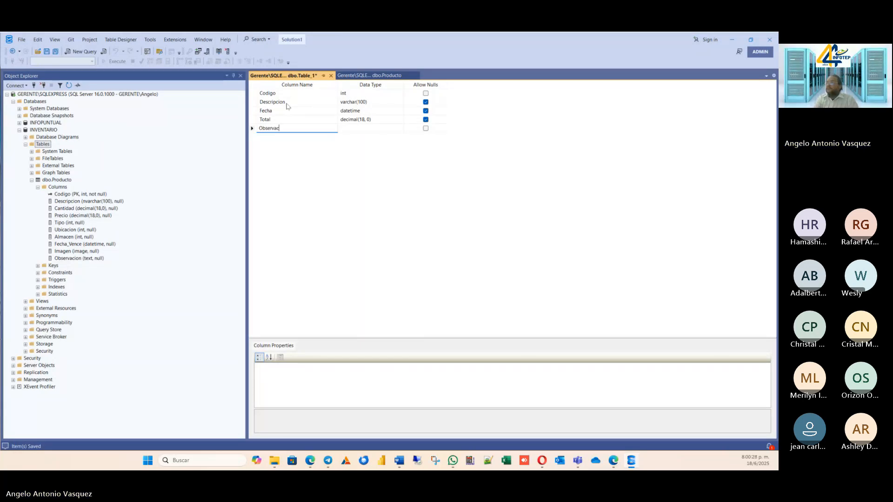
pyautogui.write('ion')
pyautogui.press('Tab')
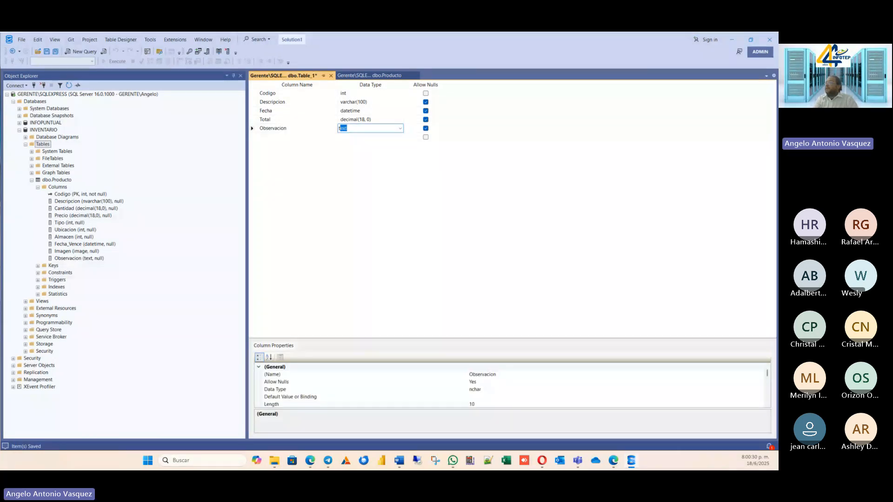
pyautogui.write('text')
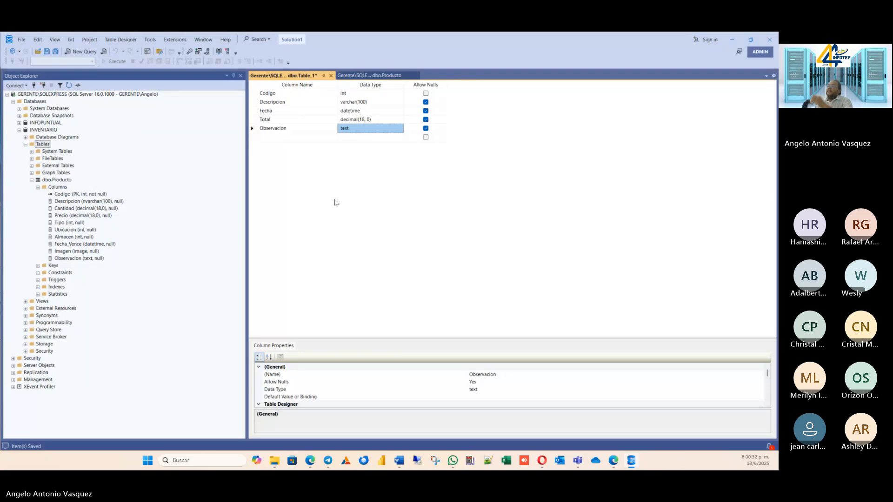
# Save the new table under the name Entrada.
pyautogui.rightClick(303, 77)
pyautogui.click(345, 80)
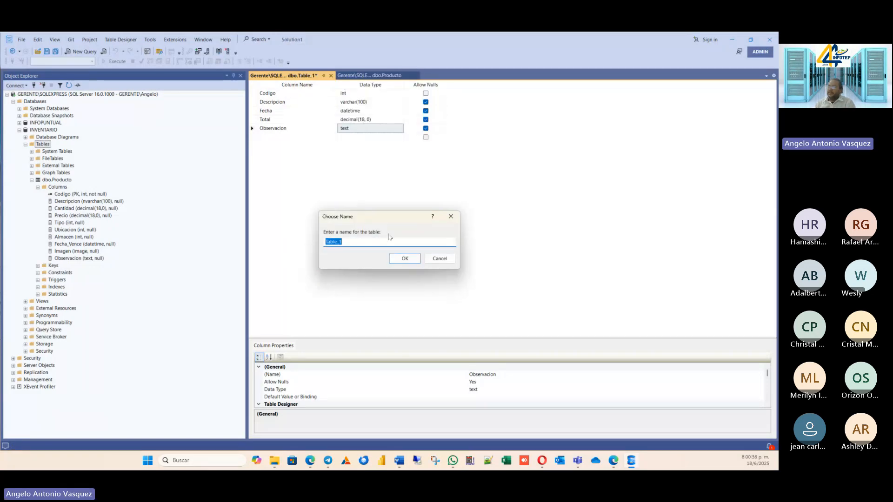
pyautogui.write('ENTRA')
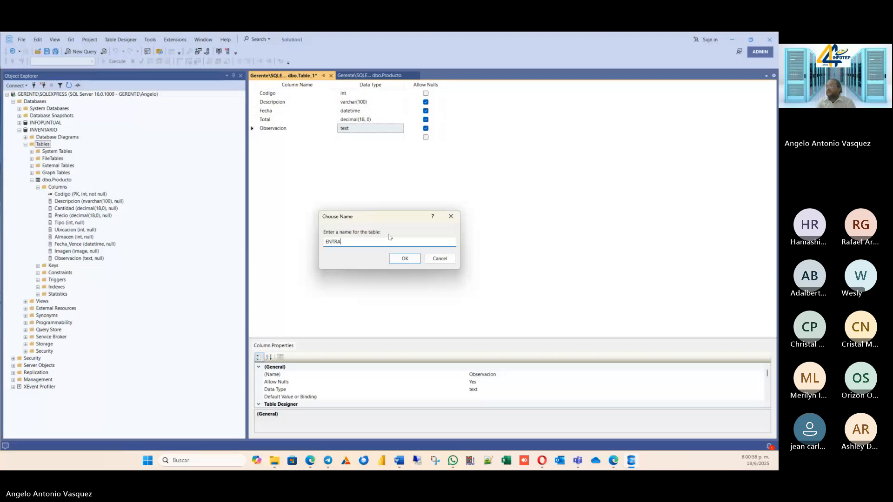
pyautogui.write('D')
pyautogui.press('BackSpace')
pyautogui.press('BackSpace')
pyautogui.press('BackSpace')
pyautogui.press('BackSpace')
pyautogui.press('Return')
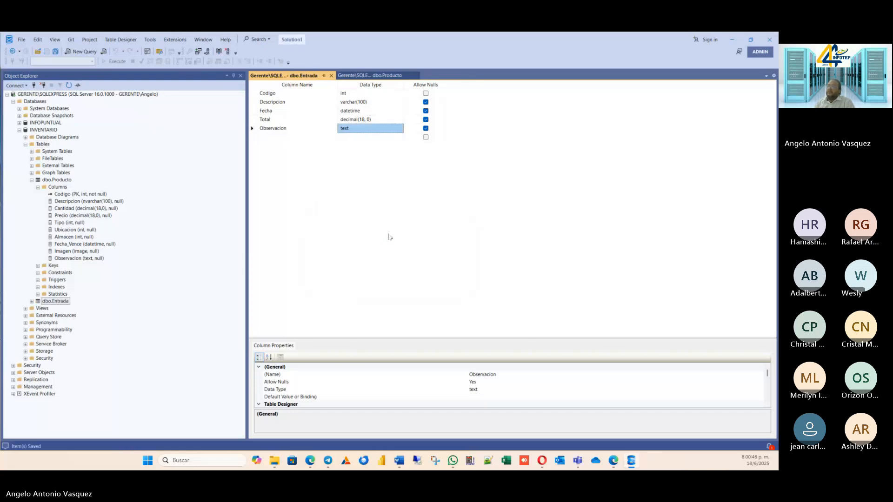
# Make Codigo the primary key of the Entrada table and save the change.
pyautogui.click(272, 96)
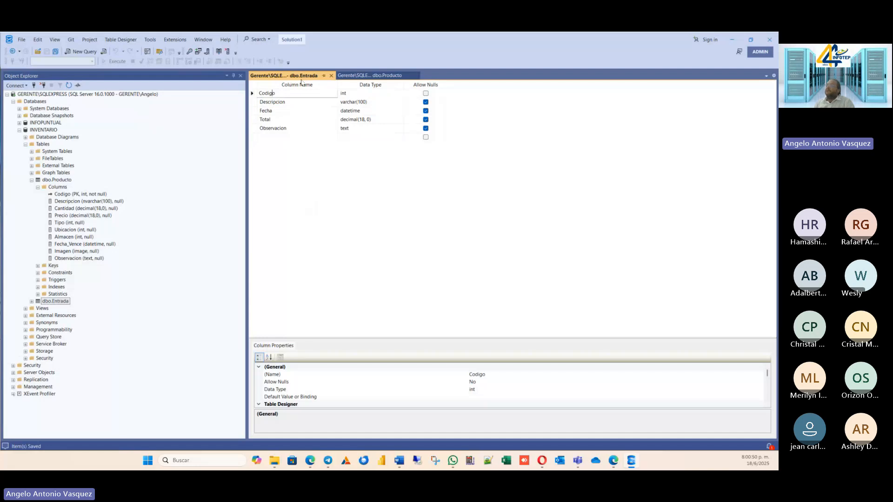
pyautogui.rightClick(253, 94)
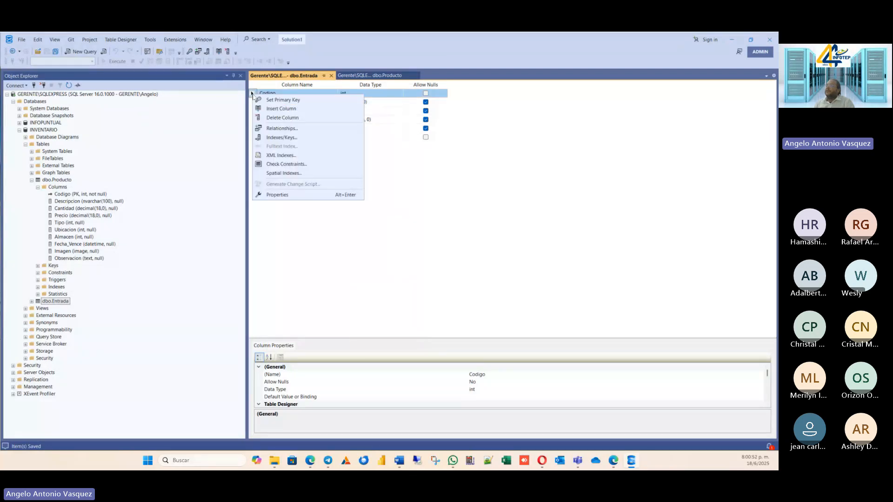
pyautogui.click(283, 100)
pyautogui.click(55, 52)
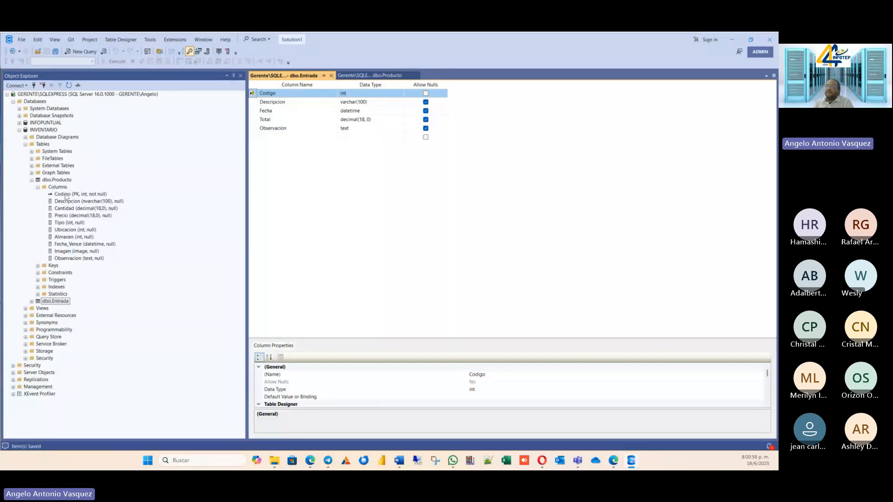
# Start designing a third table in the INVENTARIO database.
pyautogui.rightClick(46, 147)
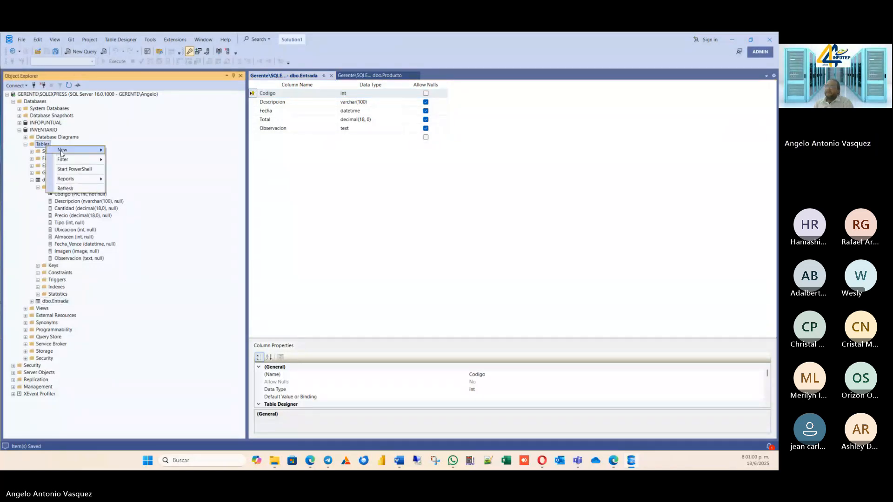
pyautogui.moveTo(70, 150)
pyautogui.click(124, 150)
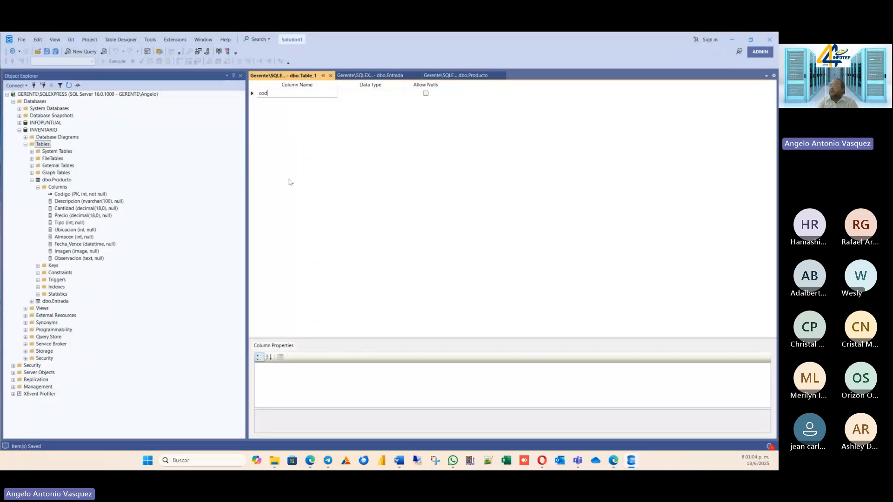
# Add a Codigo column with the int data type to the third table and disallow nulls for it.
pyautogui.write('Codigo')
pyautogui.press('Tab')
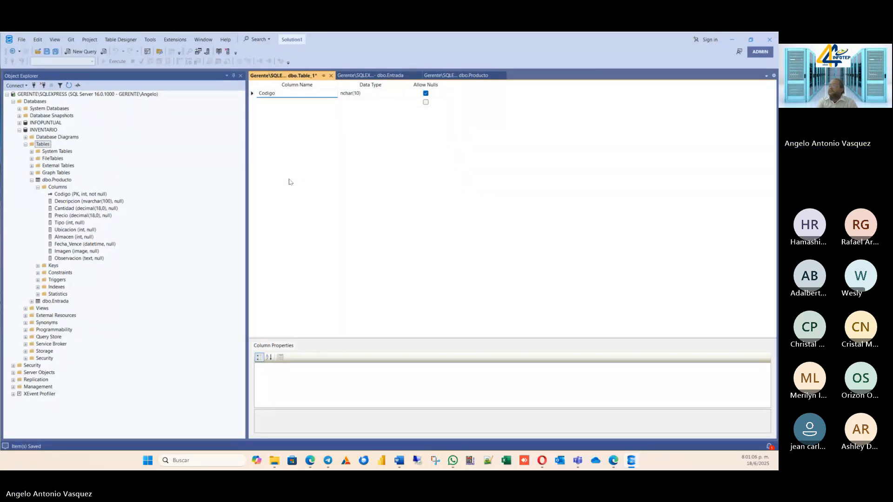
pyautogui.write('int')
pyautogui.press('Tab')
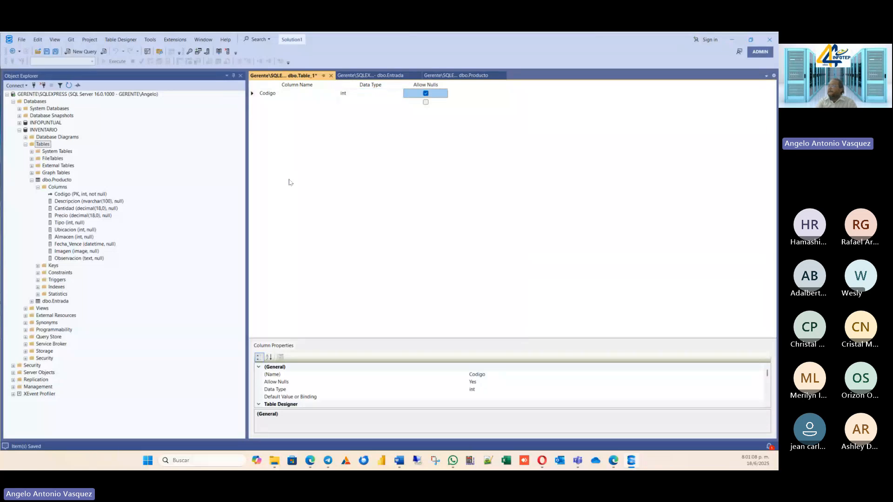
pyautogui.press('Tab')
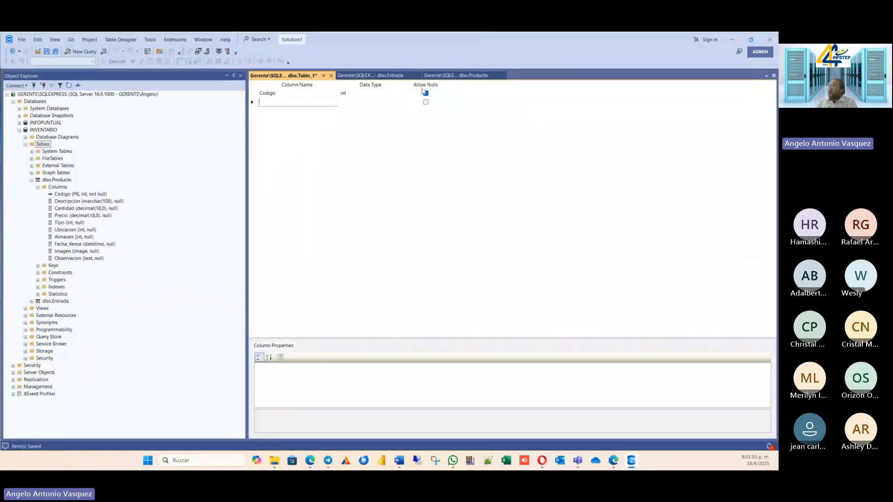
pyautogui.click(426, 94)
# Add a Descripcion column with the nvarchar(100) data type to the third table.
pyautogui.click(309, 102)
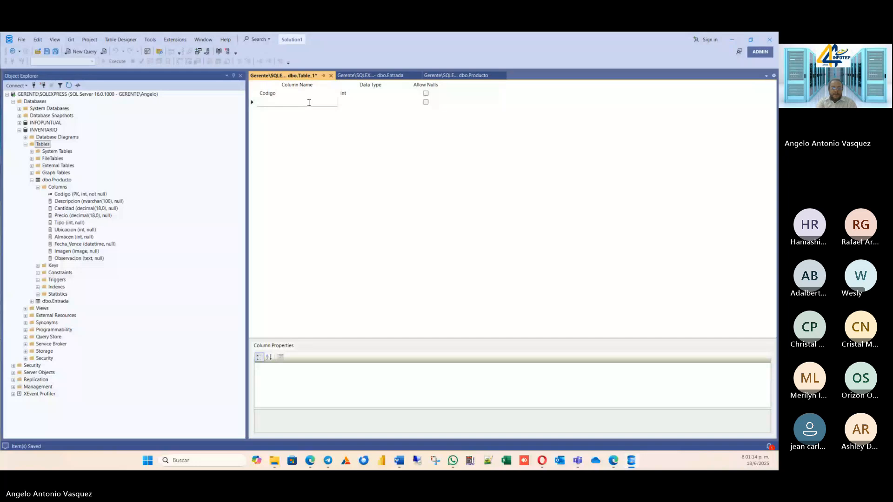
pyautogui.write('Desc')
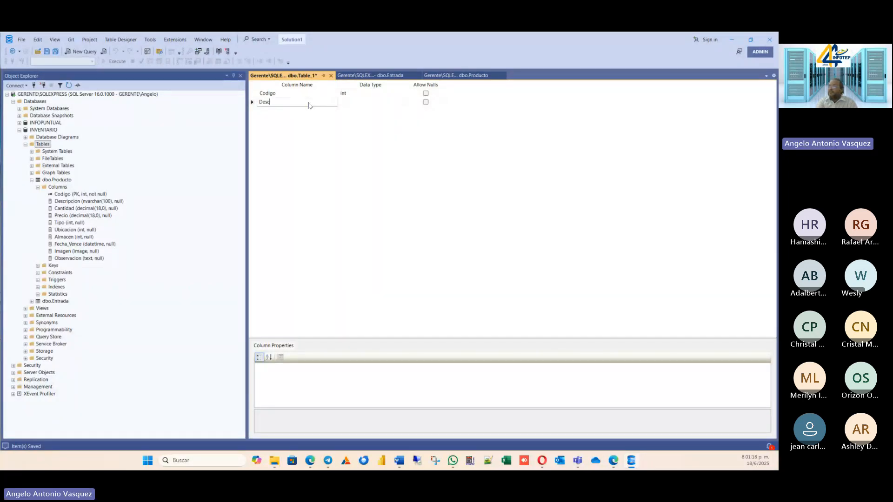
pyautogui.write('ripcion')
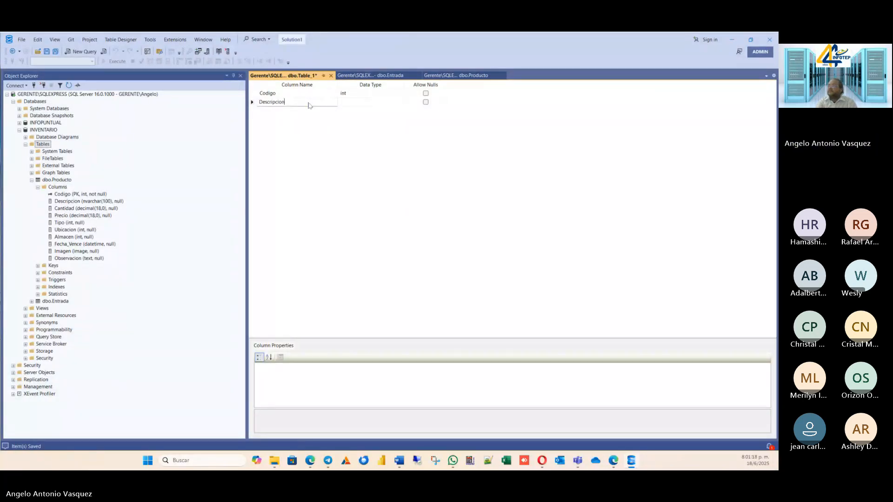
pyautogui.press('Tab')
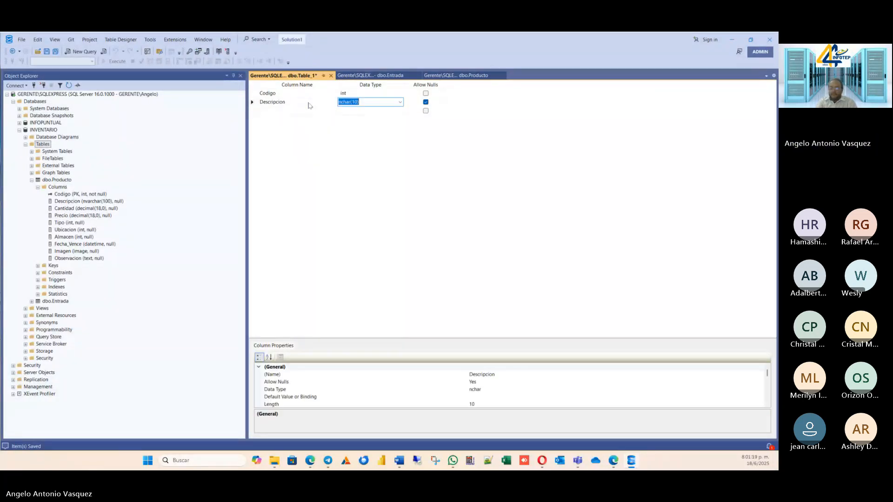
pyautogui.click(400, 102)
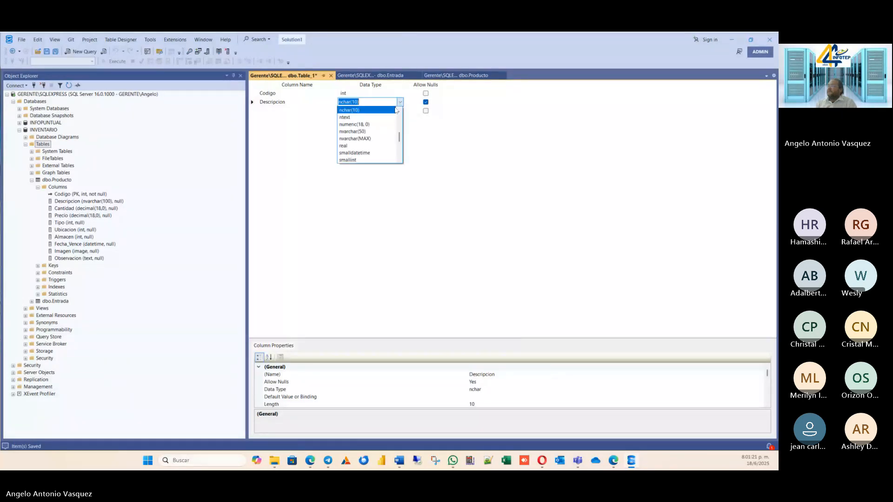
pyautogui.click(370, 132)
pyautogui.click(362, 102)
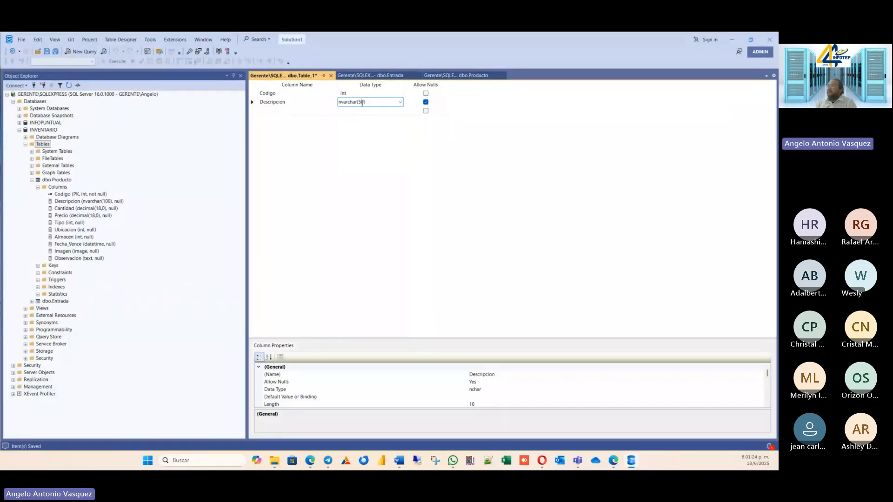
pyautogui.press('BackSpace')
pyautogui.write('10')
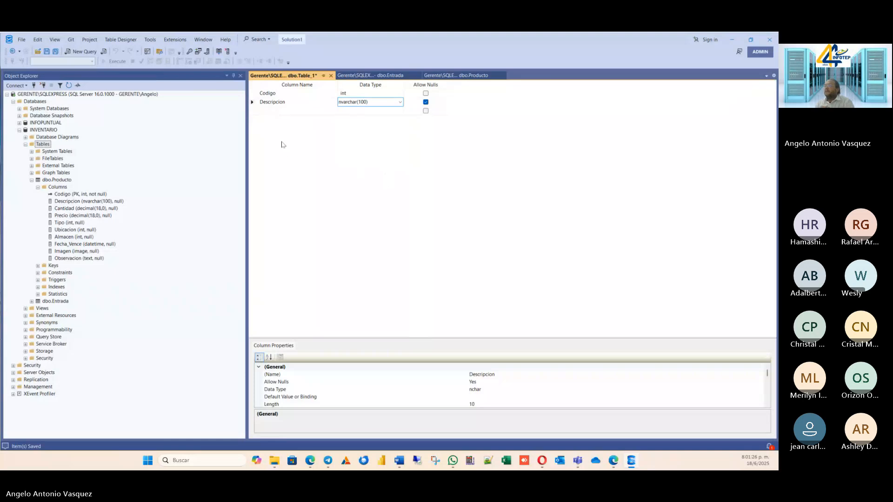
# Add a Fecha column with the decimal(18, 0) data type below Descripcion.
pyautogui.click(268, 111)
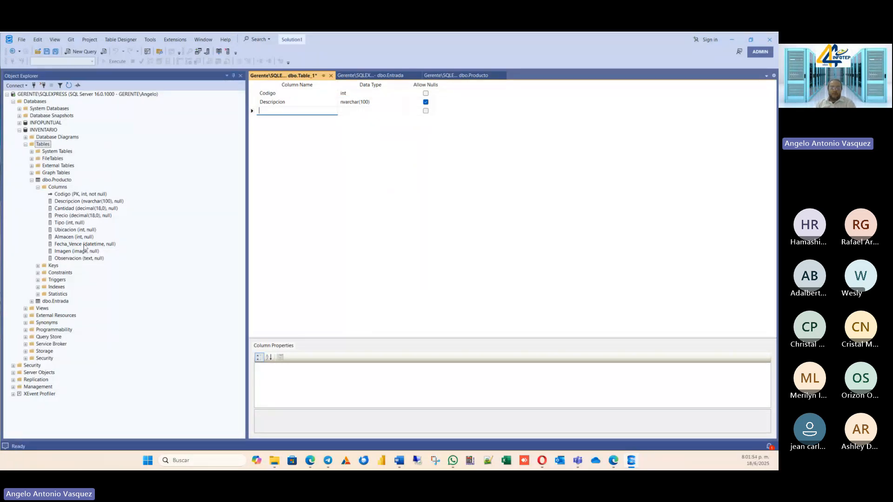
pyautogui.write('Fecha')
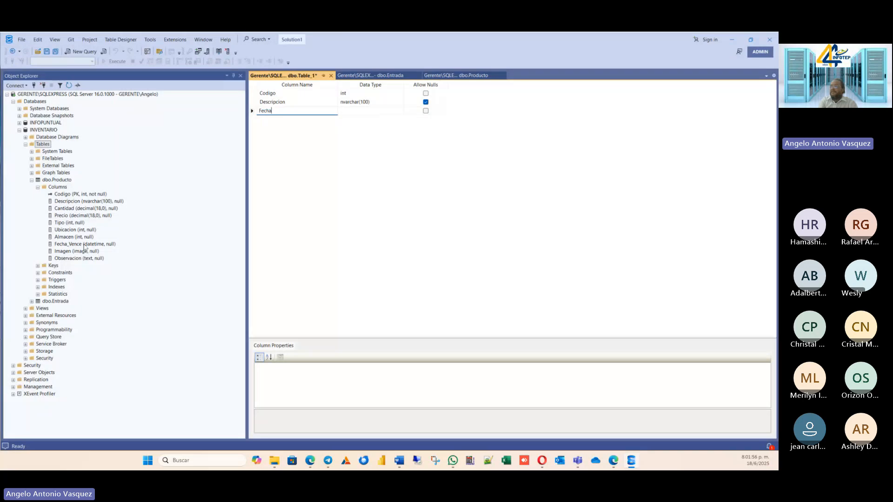
pyautogui.press('Tab')
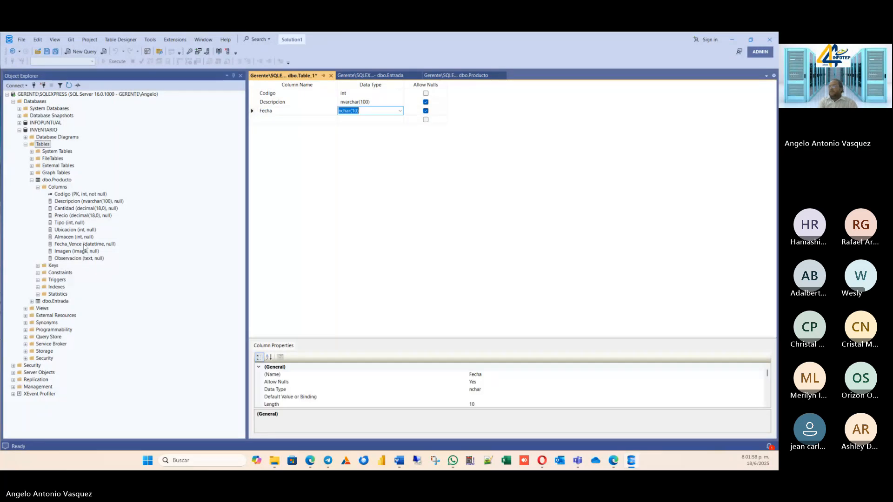
pyautogui.write('decimal')
pyautogui.press('Tab')
pyautogui.press('Tab')
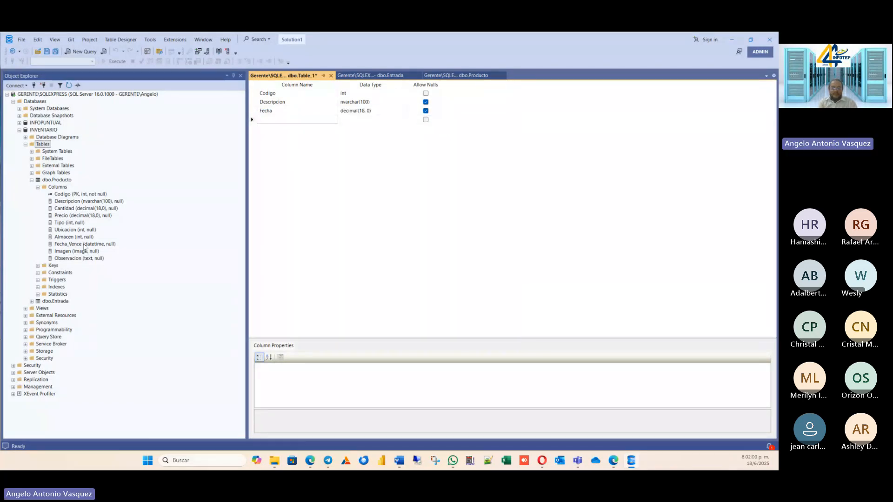
# Add a Total column with the decimal(18, 0) data type below Fecha.
pyautogui.write('Total')
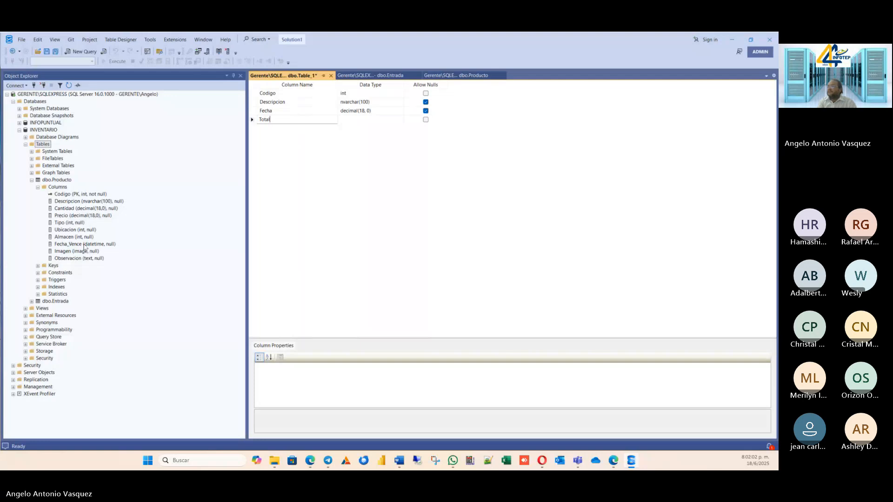
pyautogui.press('Tab')
pyautogui.write('Decimal')
pyautogui.press('Tab')
# Add an Observacion column with the text data type as the table's last column.
pyautogui.press('Tab')
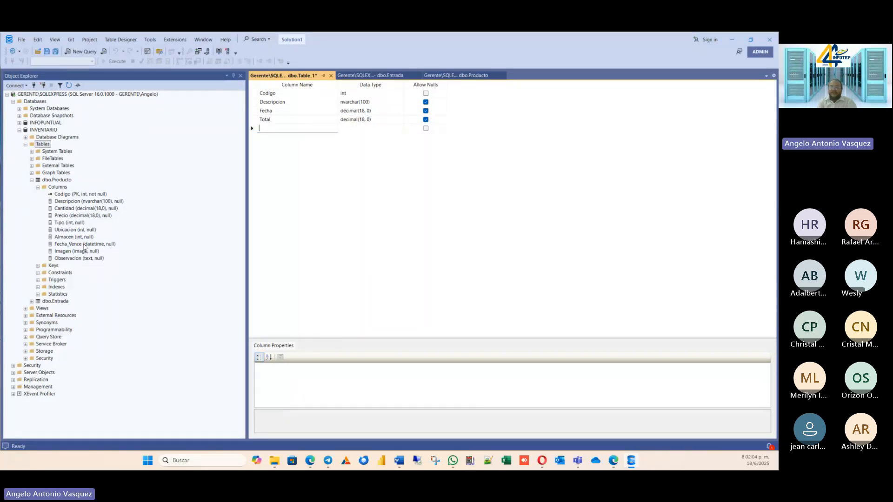
pyautogui.write('Observacion')
pyautogui.press('Tab')
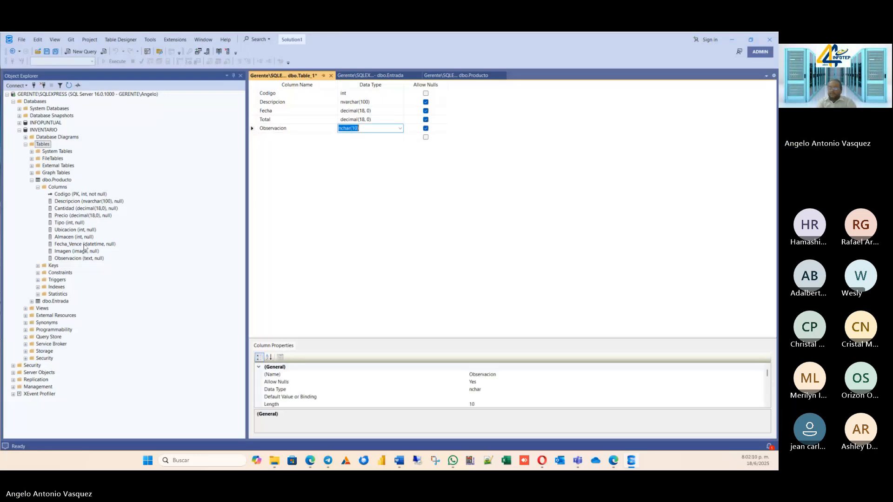
pyautogui.write('text')
pyautogui.click(397, 204)
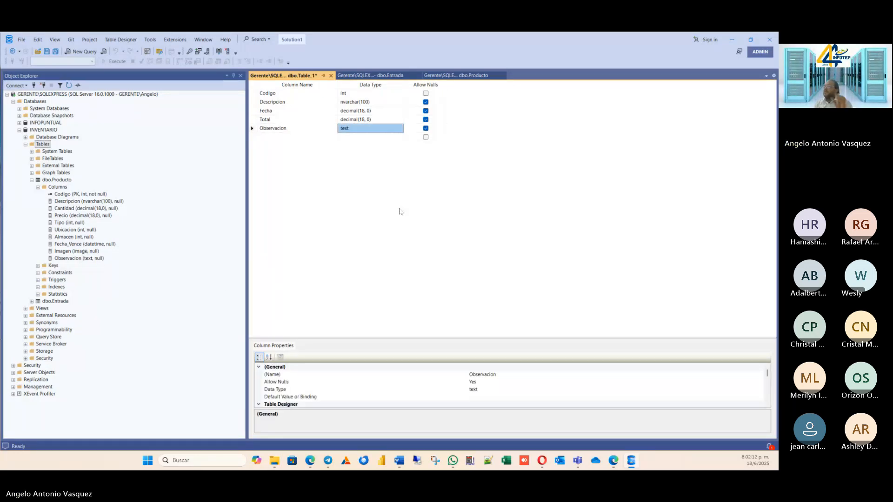
# Make Codigo the primary key of the third table and save the table under the name Salida.
pyautogui.rightClick(253, 95)
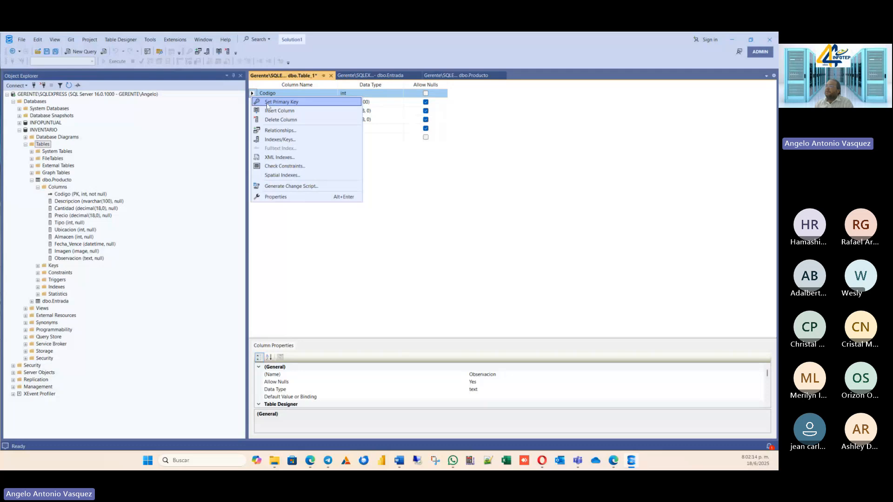
pyautogui.click(268, 102)
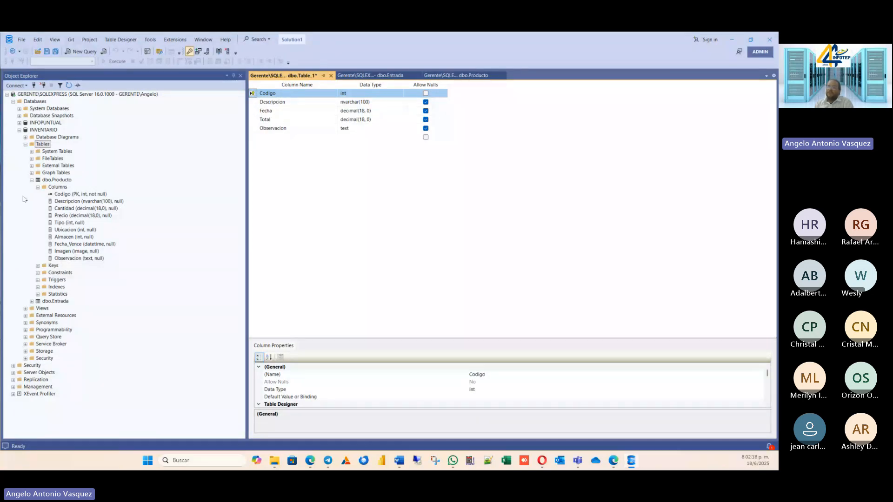
pyautogui.click(54, 51)
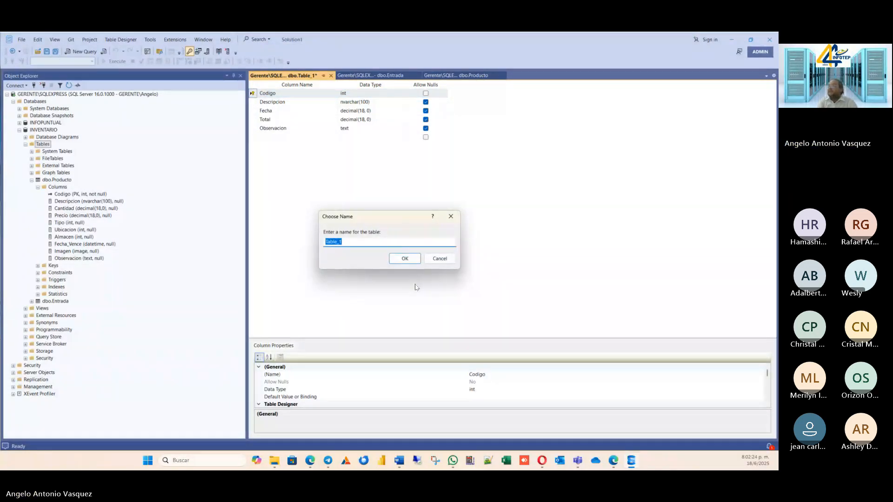
pyautogui.write('SA')
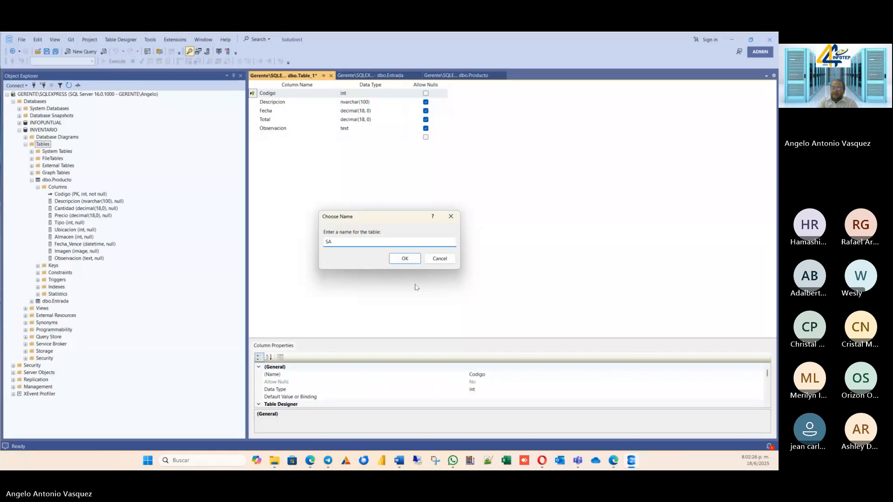
pyautogui.write('LIDA')
pyautogui.press('BackSpace')
pyautogui.press('BackSpace')
pyautogui.press('BackSpace')
pyautogui.press('BackSpace')
pyautogui.write('lida')
pyautogui.press('Return')
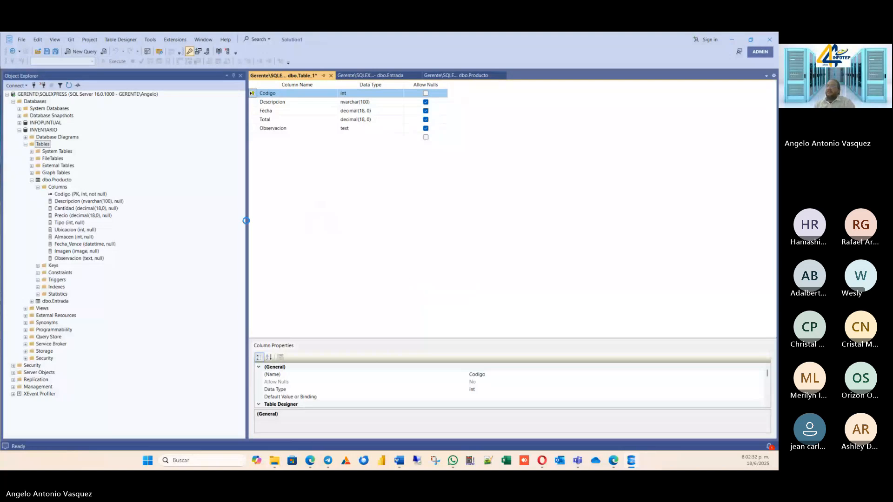
# Collapse the Producto table in the object tree and close the Salida, Entrada and Producto table designs.
pyautogui.click(32, 180)
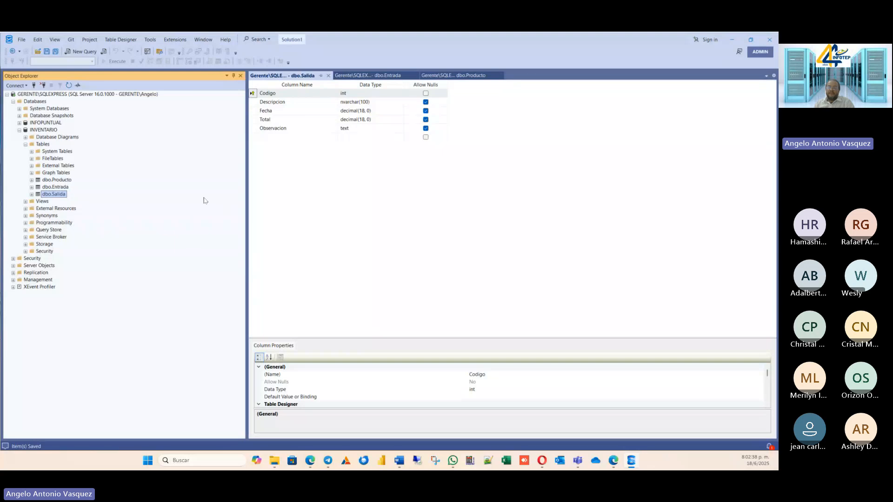
pyautogui.click(328, 76)
pyautogui.click(328, 75)
pyautogui.click(305, 76)
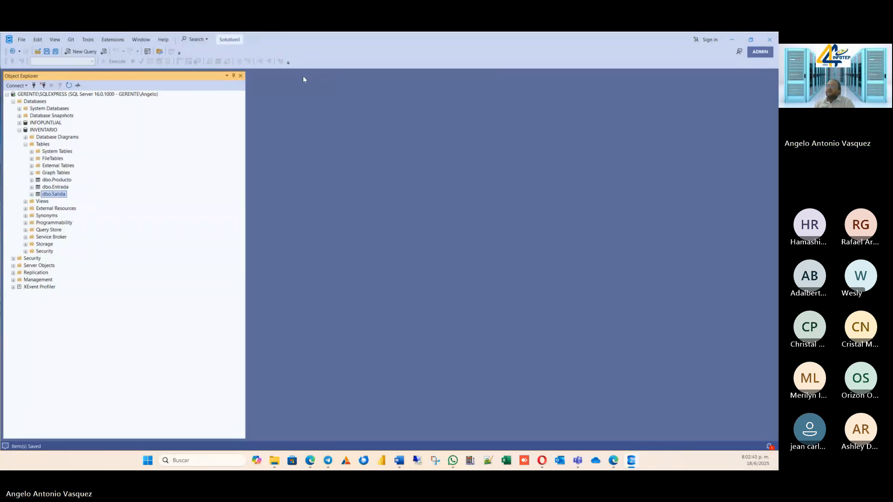
# Start designing a fourth table in the INVENTARIO database.
pyautogui.click(42, 145)
pyautogui.rightClick(42, 144)
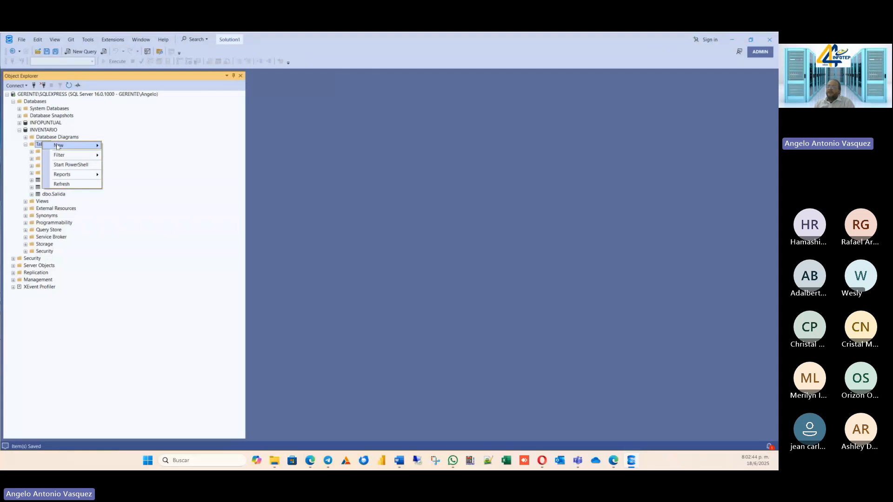
pyautogui.moveTo(93, 145)
pyautogui.click(125, 147)
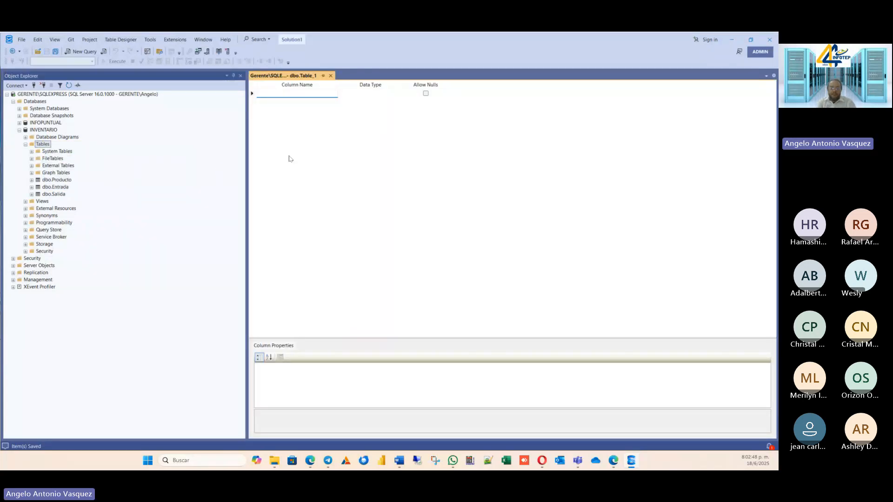
# Add a Codigo column with the int data type to the fourth table and disallow nulls for it.
pyautogui.write('Co')
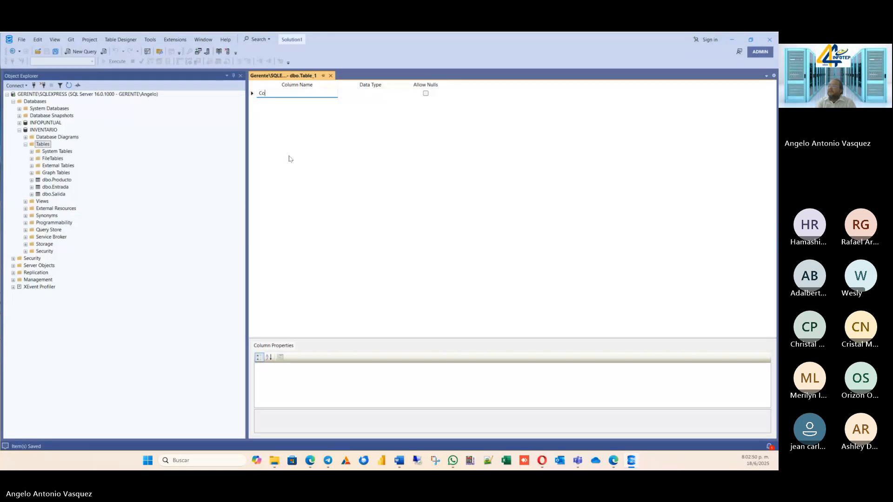
pyautogui.write('digo')
pyautogui.press('Tab')
pyautogui.write('in')
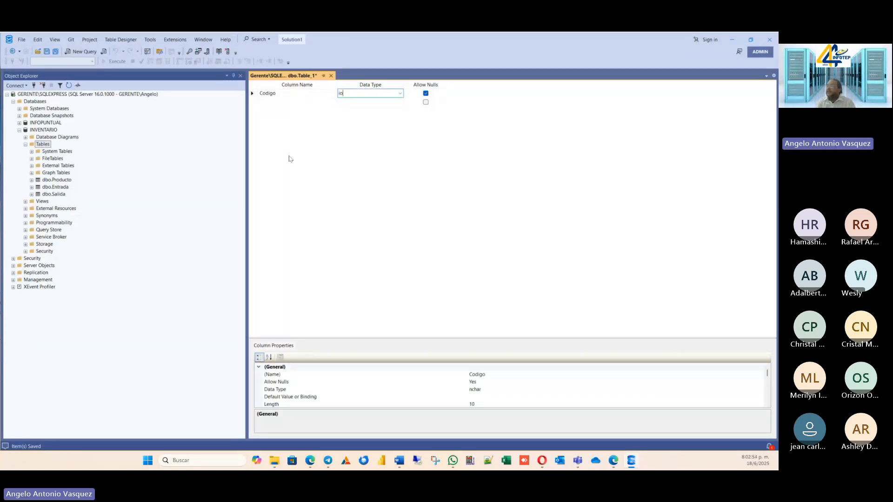
pyautogui.write('t')
pyautogui.press('Tab')
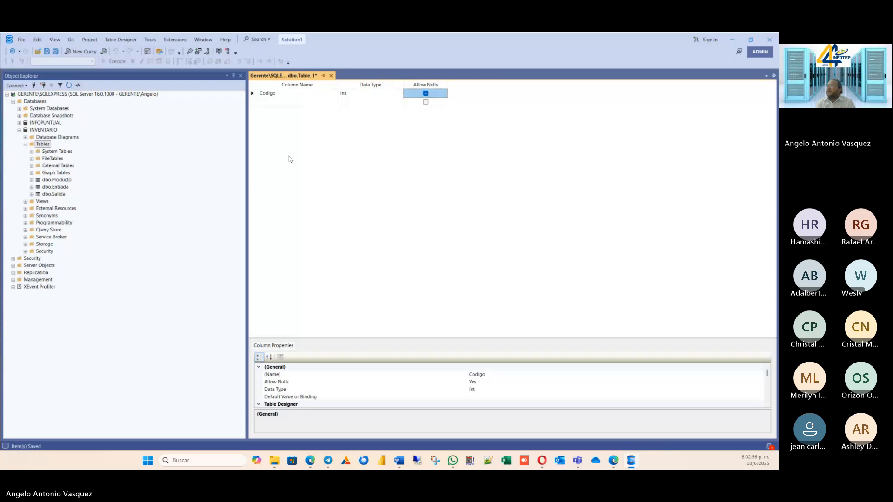
pyautogui.press('space')
pyautogui.press('Tab')
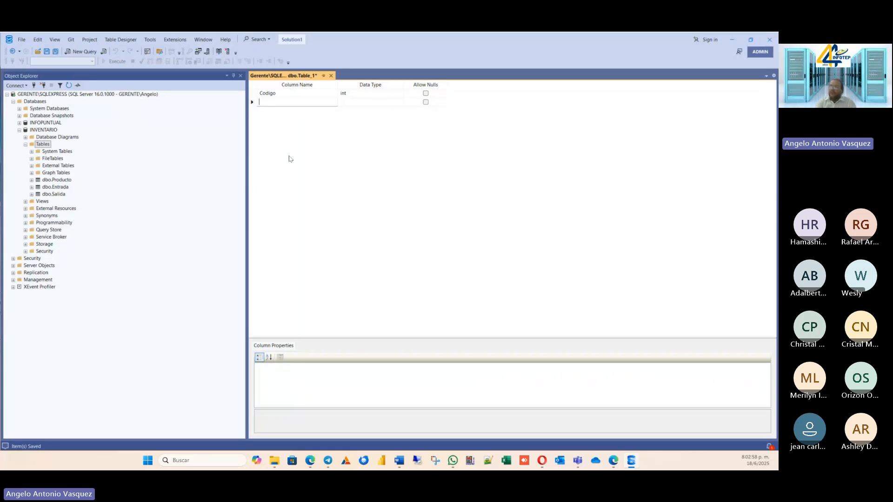
# Add an Entrada column with the int data type below Codigo in the fourth table.
pyautogui.write('Co')
pyautogui.press('BackSpace')
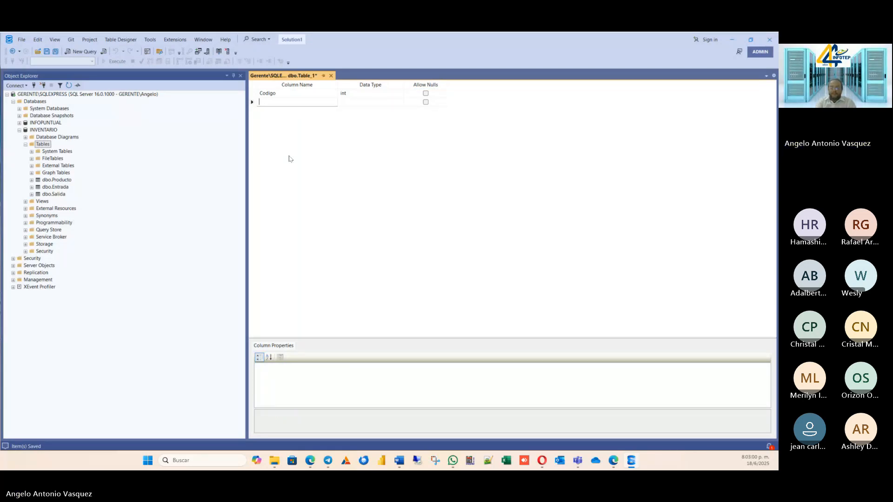
pyautogui.write('Entrada')
pyautogui.press('Tab')
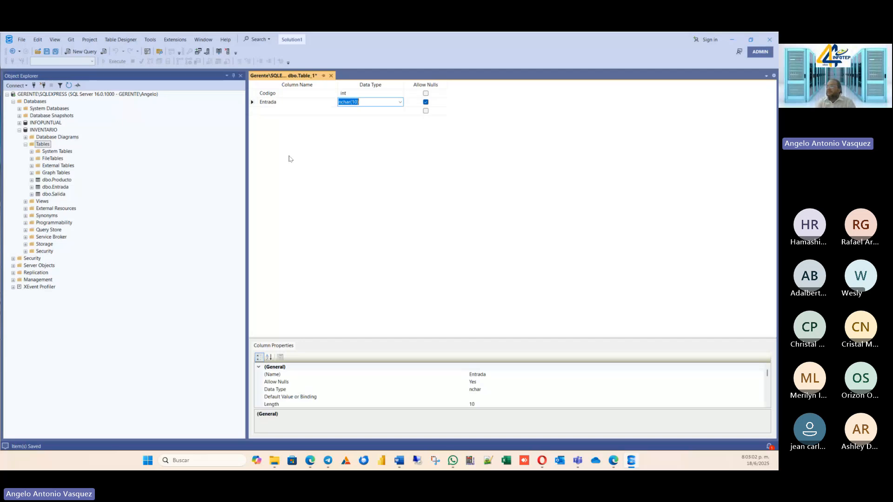
pyautogui.write('In')
pyautogui.press('Up')
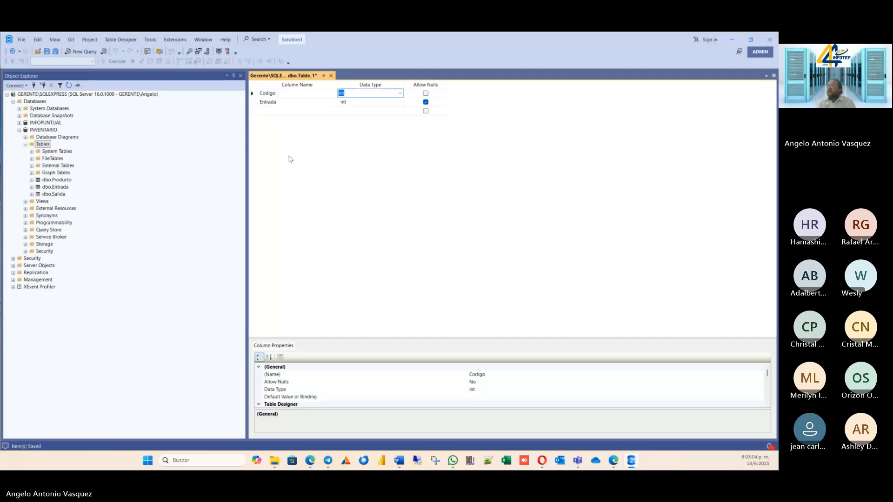
# Rename the fourth table's Entrada column to Cod_Entrada.
pyautogui.press('Down')
pyautogui.press('Left')
pyautogui.press('Left')
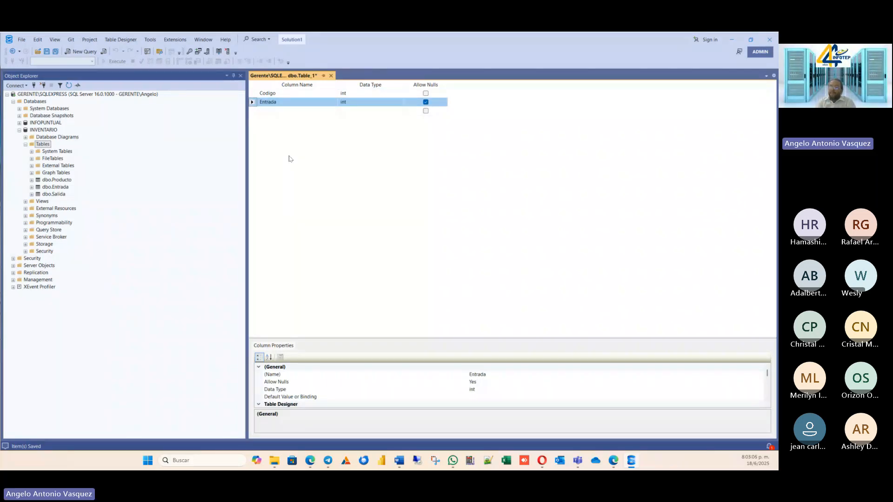
pyautogui.click(287, 103)
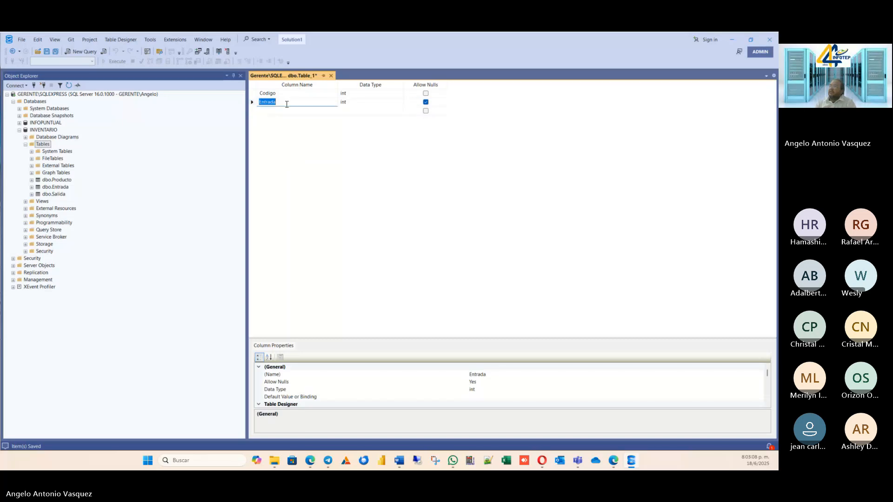
pyautogui.click(262, 103)
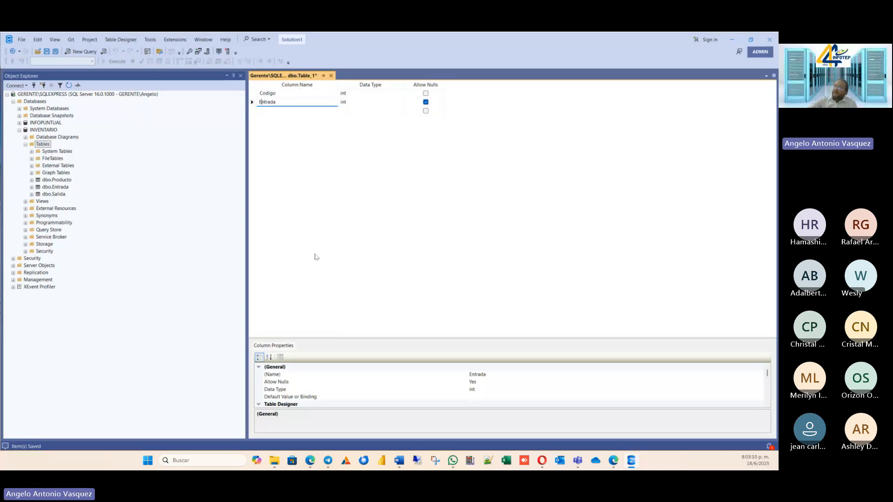
pyautogui.press('Left')
pyautogui.write('Cod_')
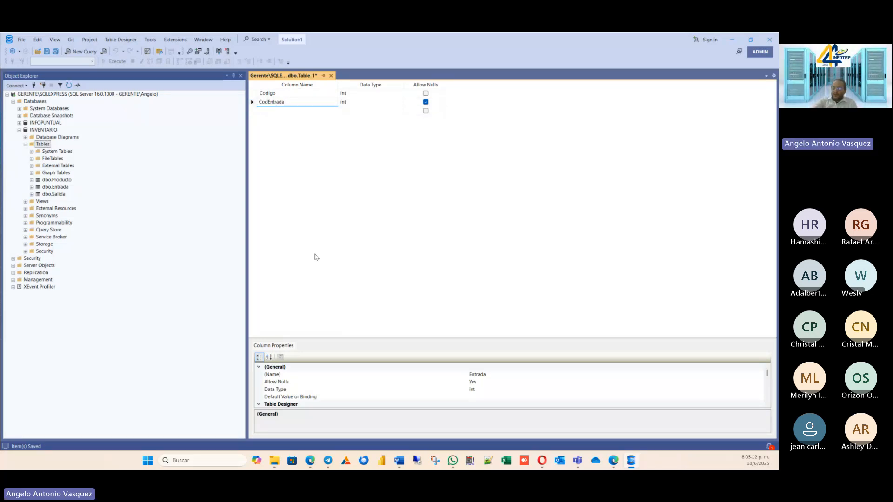
# Rename the fourth table's first column to Codigo_Entrada, keeping its int data type.
pyautogui.press('Tab')
pyautogui.press('Tab')
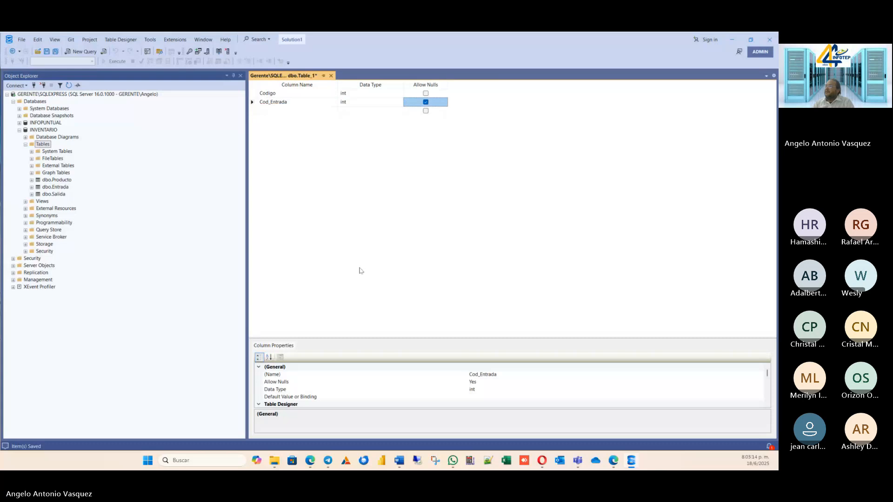
pyautogui.press('Tab')
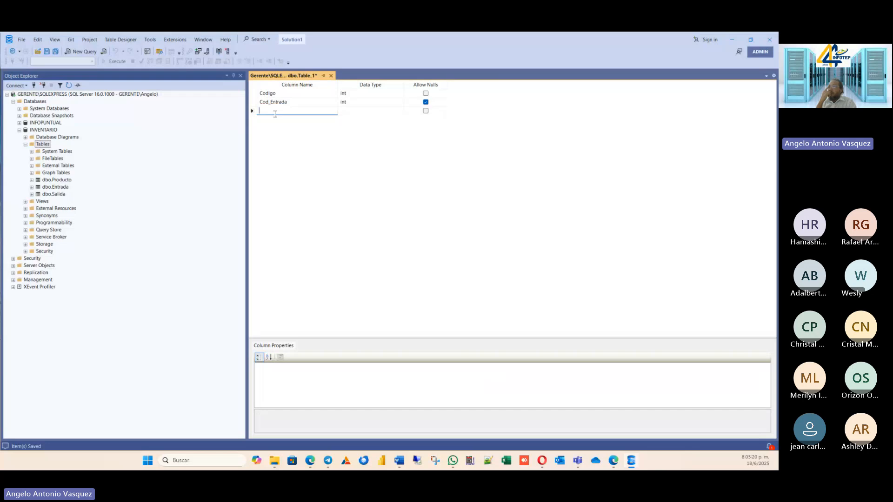
pyautogui.click(277, 94)
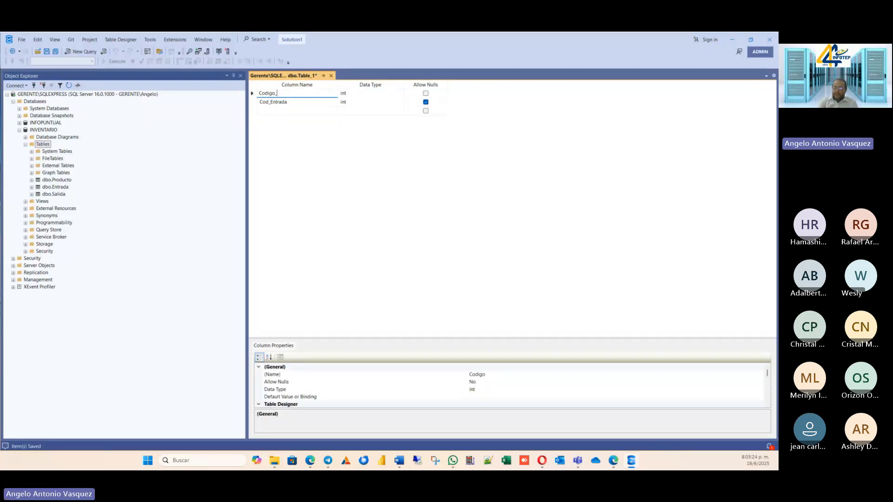
pyautogui.write('_Entrada')
pyautogui.press('Tab')
pyautogui.press('Tab')
pyautogui.press('Tab')
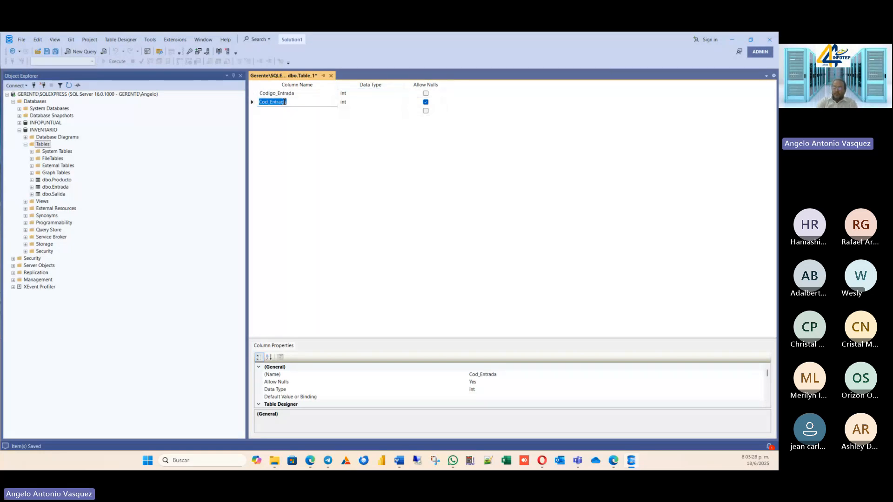
# Rename the fourth table's second column to Linea and disallow nulls for it.
pyautogui.write('Linea')
pyautogui.press('Tab')
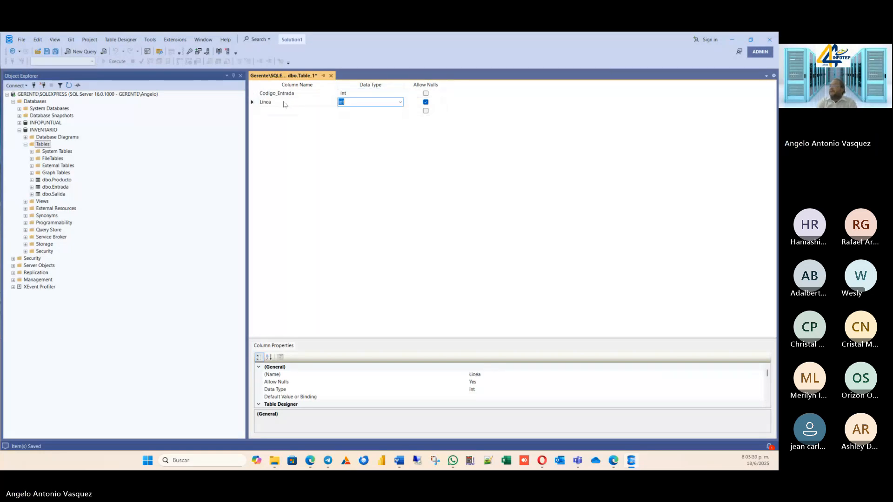
pyautogui.press('Tab')
pyautogui.press('space')
pyautogui.click(285, 110)
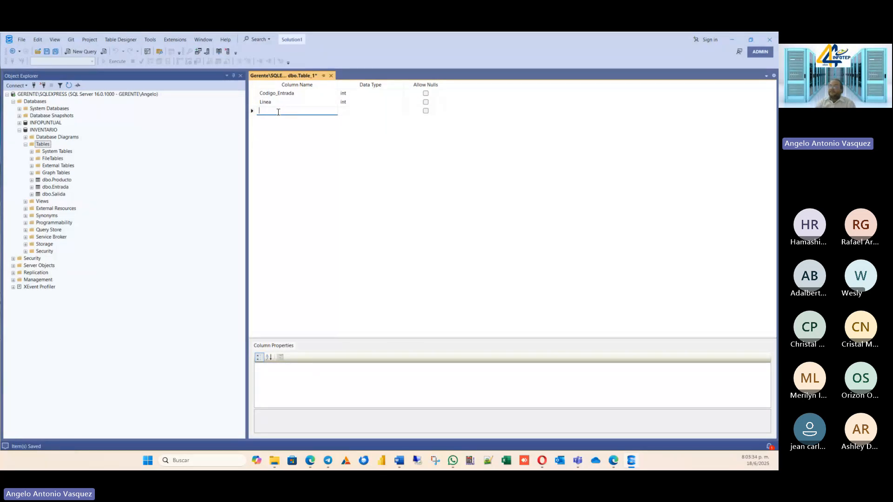
pyautogui.write('cod')
pyautogui.press('BackSpace')
pyautogui.press('BackSpace')
pyautogui.press('BackSpace')
pyautogui.write('Co')
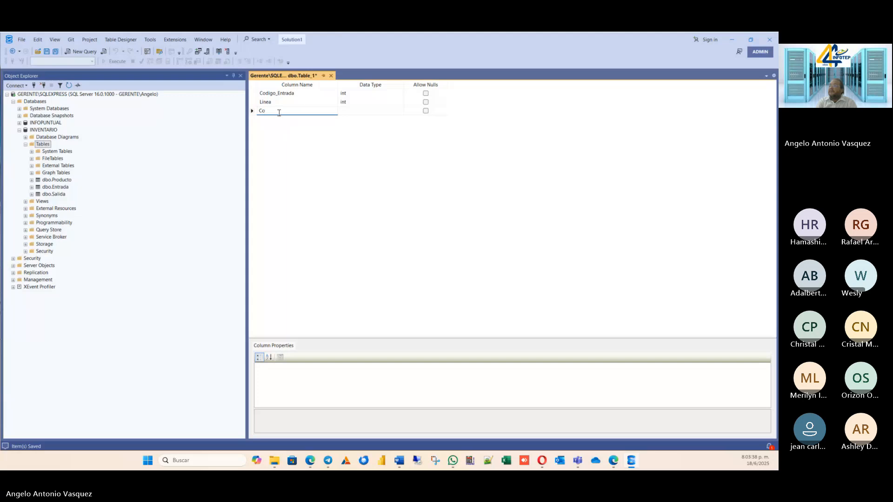
pyautogui.write('d')
pyautogui.press('BackSpace')
pyautogui.press('BackSpace')
pyautogui.press('BackSpace')
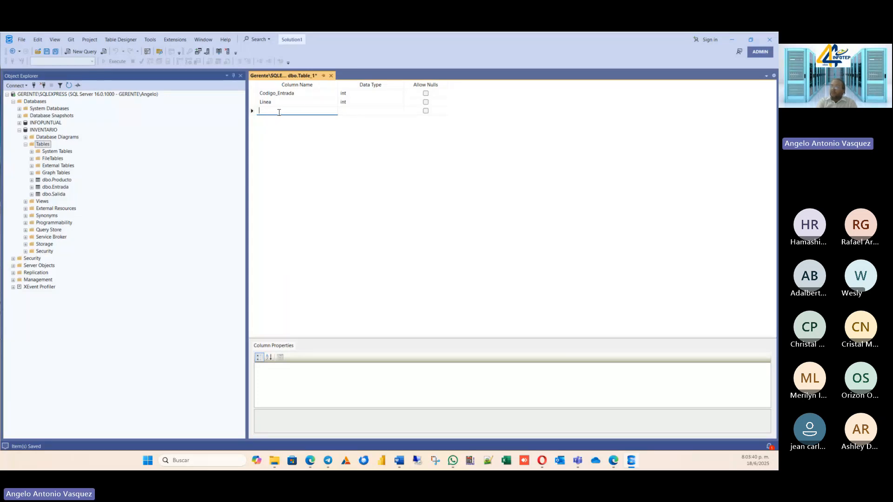
# Add a Producto column with the int data type below Linea and disallow nulls for it.
pyautogui.write('Prodc')
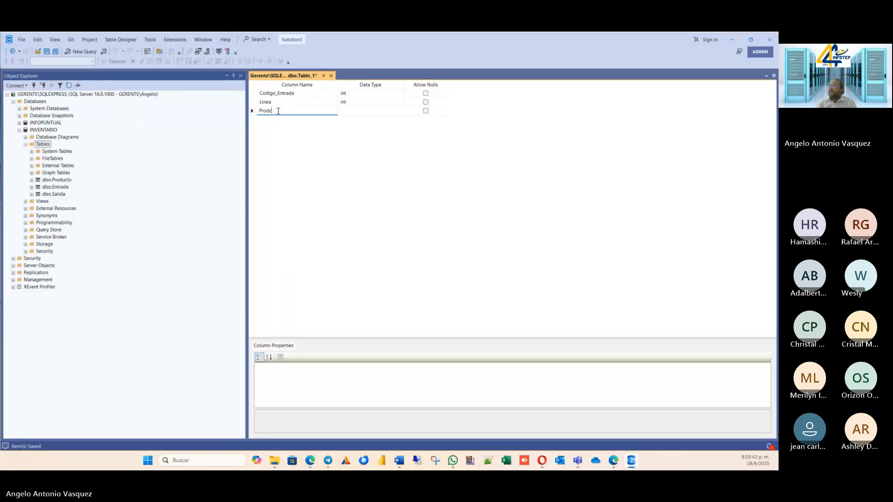
pyautogui.press('BackSpace')
pyautogui.write('ucto')
pyautogui.press('Tab')
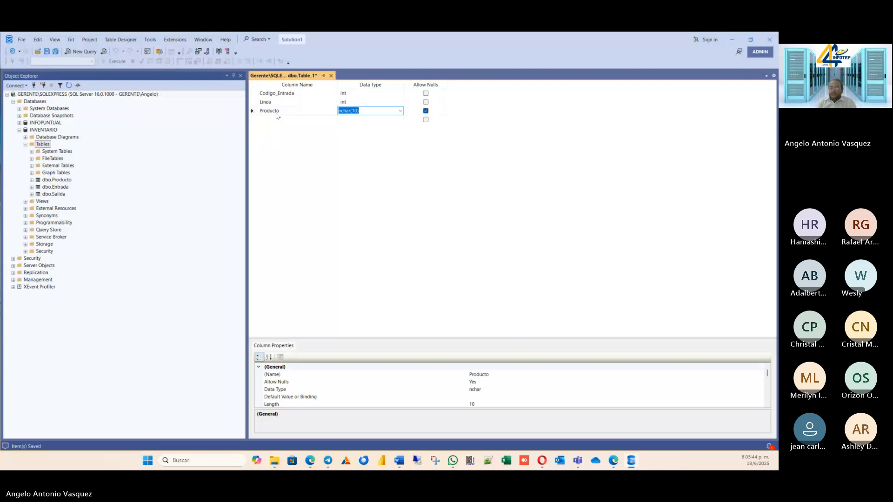
pyautogui.write('int')
pyautogui.press('Tab')
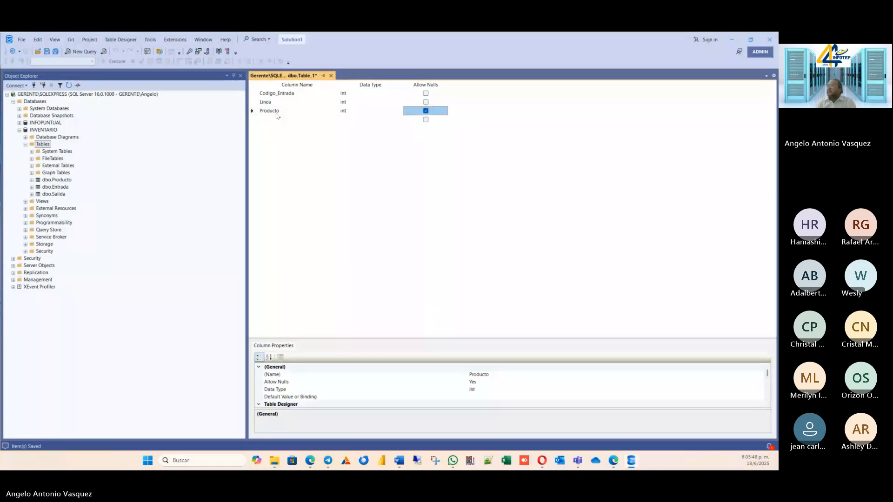
pyautogui.press('space')
pyautogui.press('Tab')
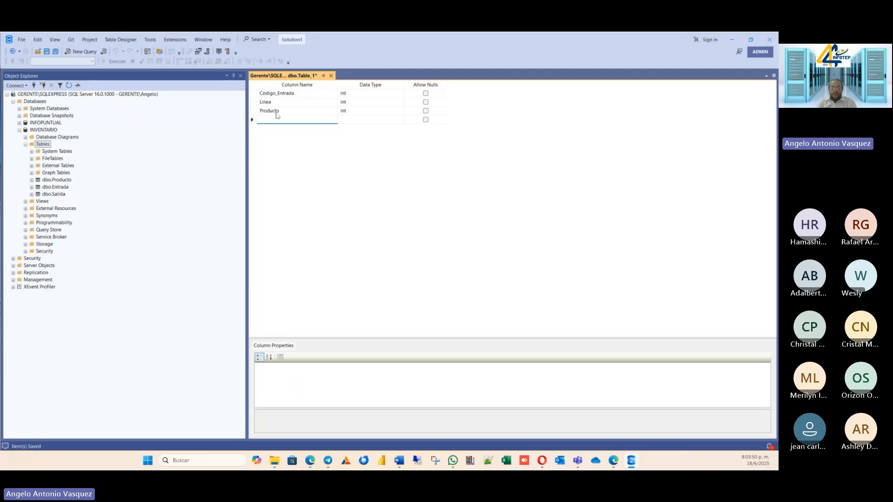
# Add a Precio column with the decimal(18, 0) data type below Producto, leaving nulls allowed.
pyautogui.write('Precio')
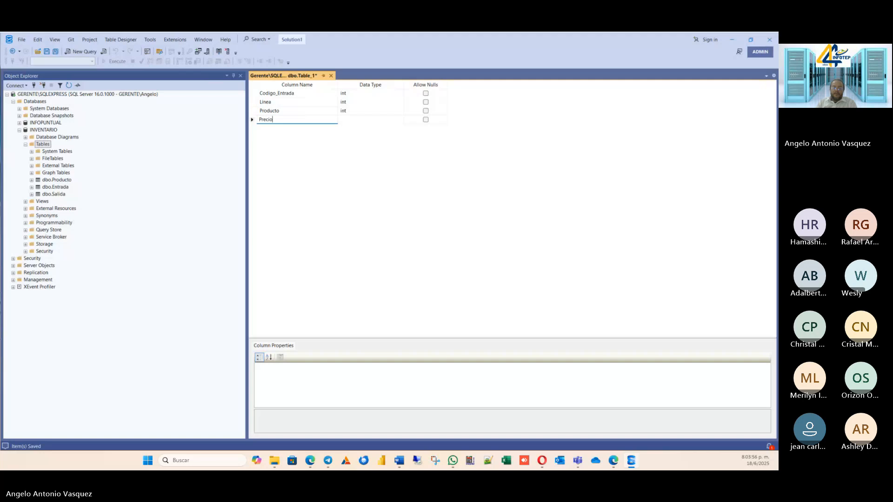
pyautogui.press('Tab')
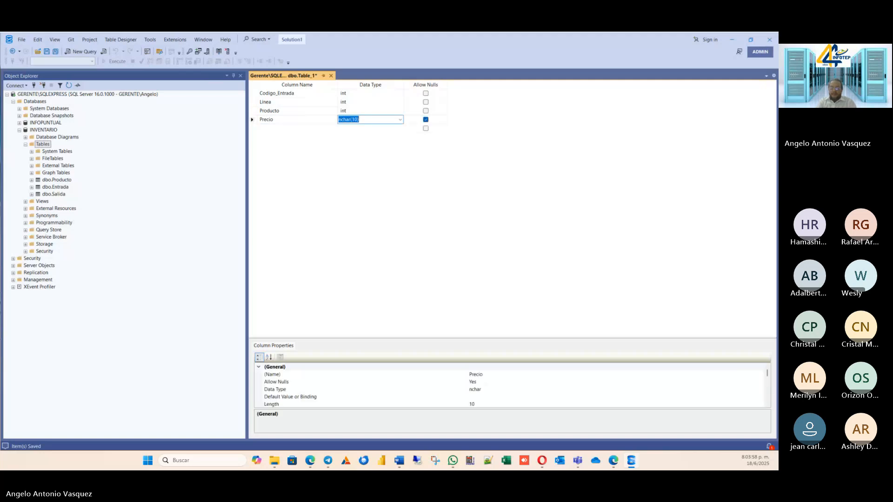
pyautogui.press('Tab')
pyautogui.press('Tab')
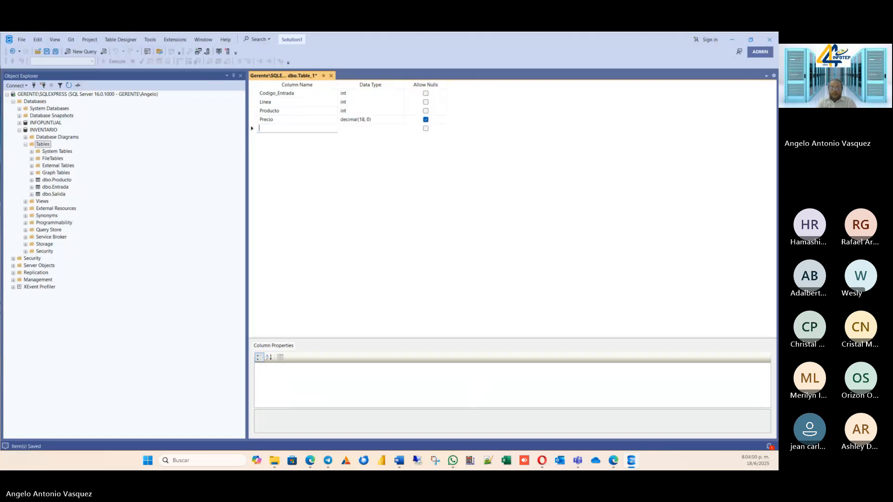
# Add a Cantidad column with the decimal(18, 0) data type below Precio, leaving nulls allowed.
pyautogui.write('Cantid')
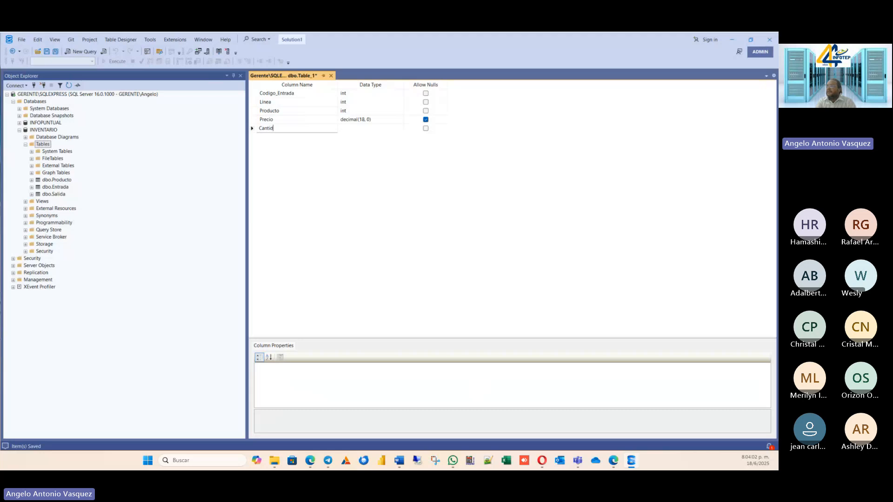
pyautogui.write('ad')
pyautogui.press('Tab')
pyautogui.write('de')
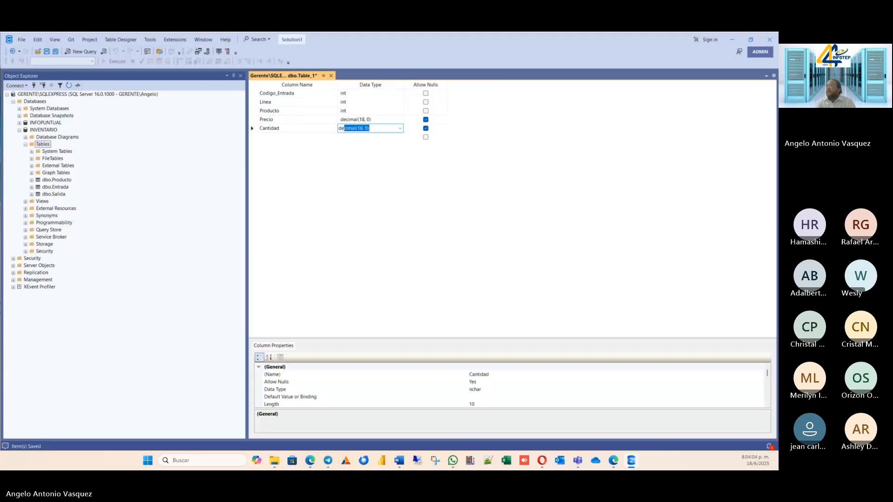
pyautogui.press('Tab')
pyautogui.press('Tab')
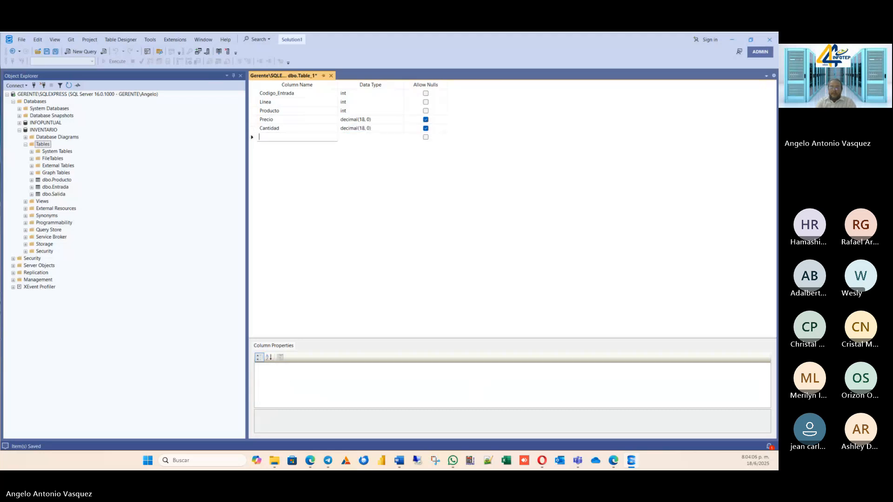
# Add a Totak column with the decimal(18, 0) data type below Cantidad, leaving nulls allowed.
pyautogui.write('Totak')
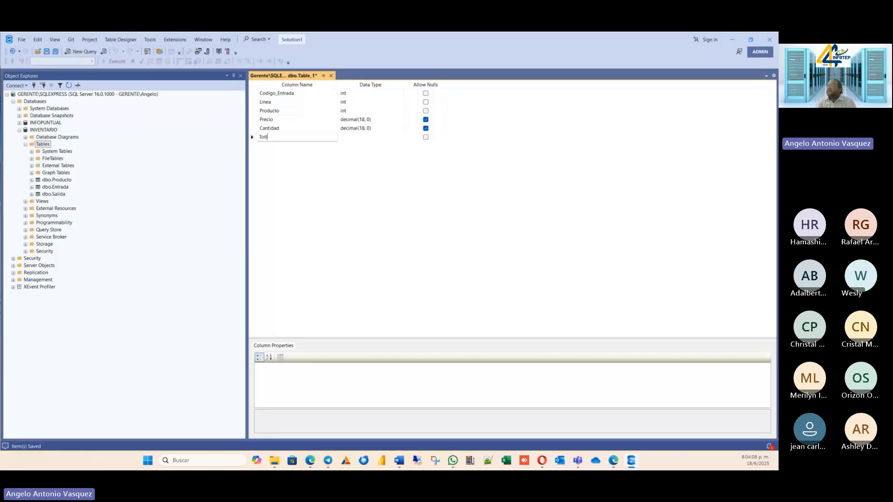
pyautogui.press('Tab')
pyautogui.write('decimal')
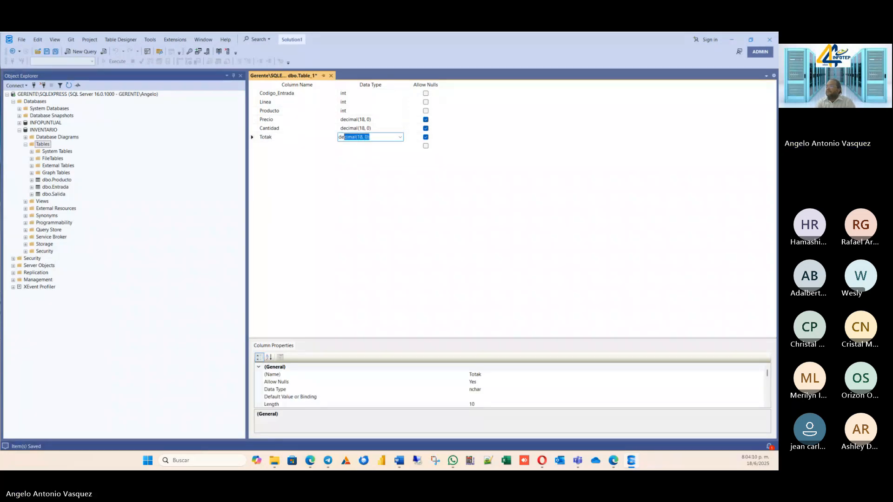
pyautogui.press('Tab')
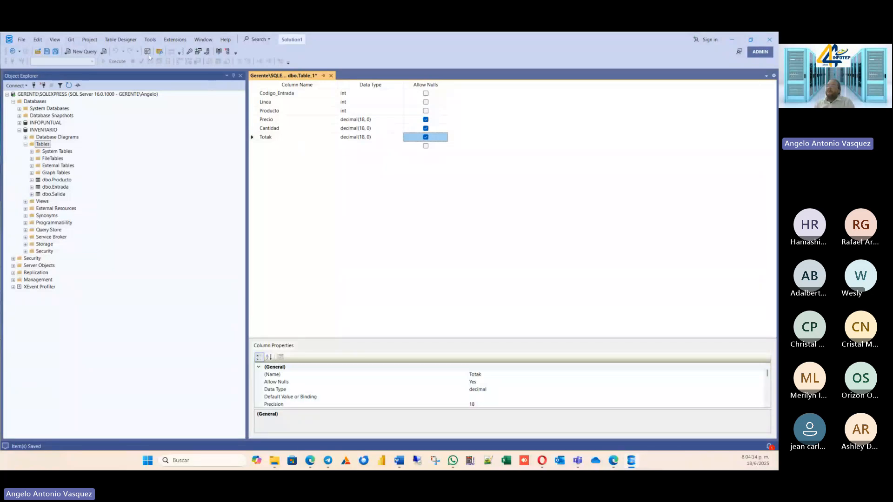
pyautogui.rightClick(290, 77)
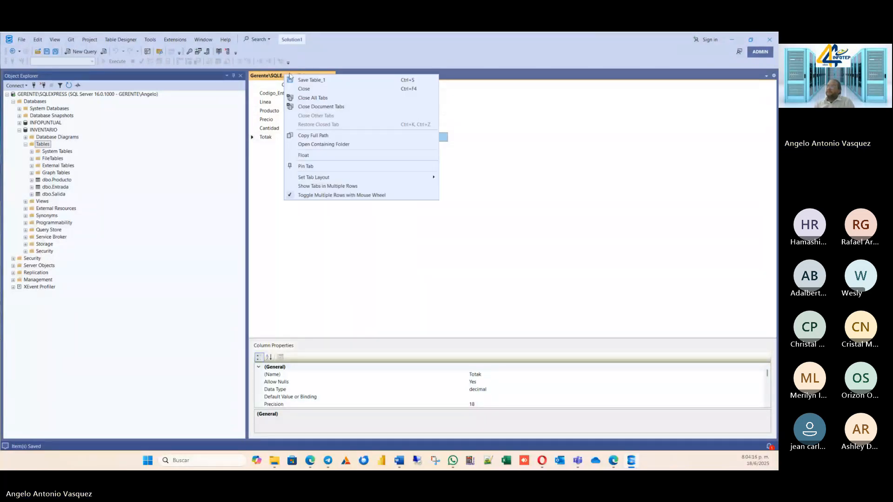
pyautogui.click(301, 80)
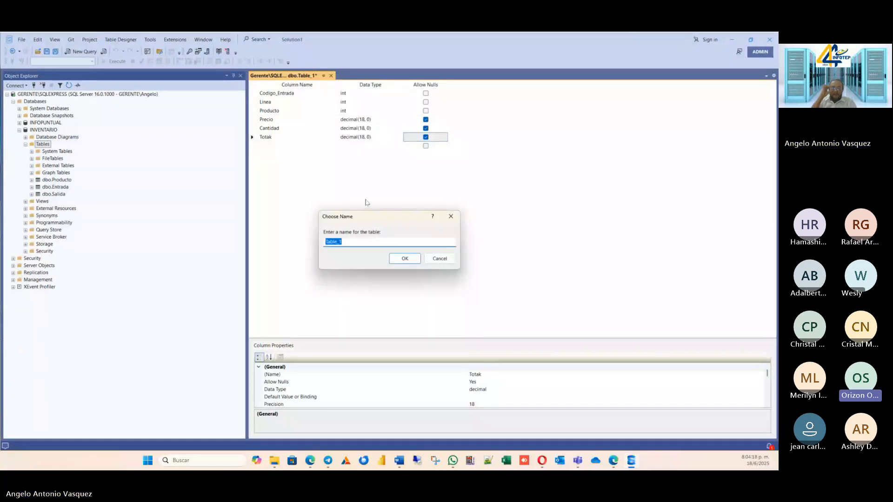
pyautogui.write('Det')
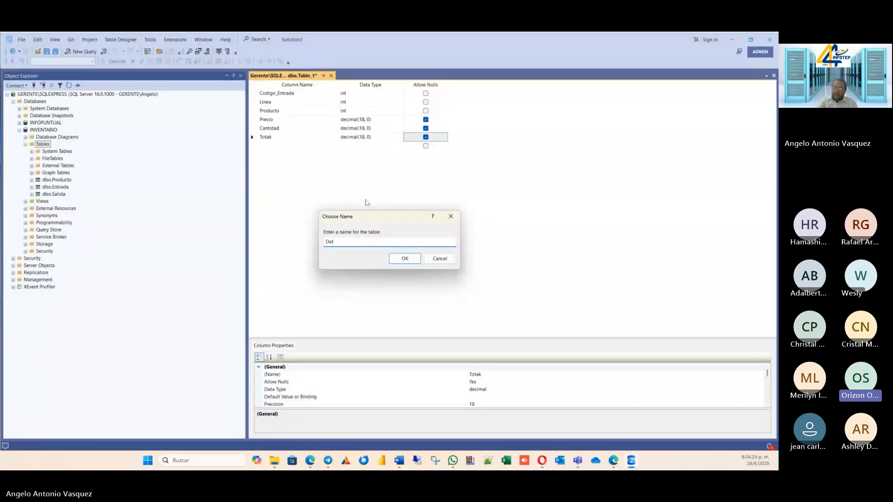
pyautogui.write('_Entrada')
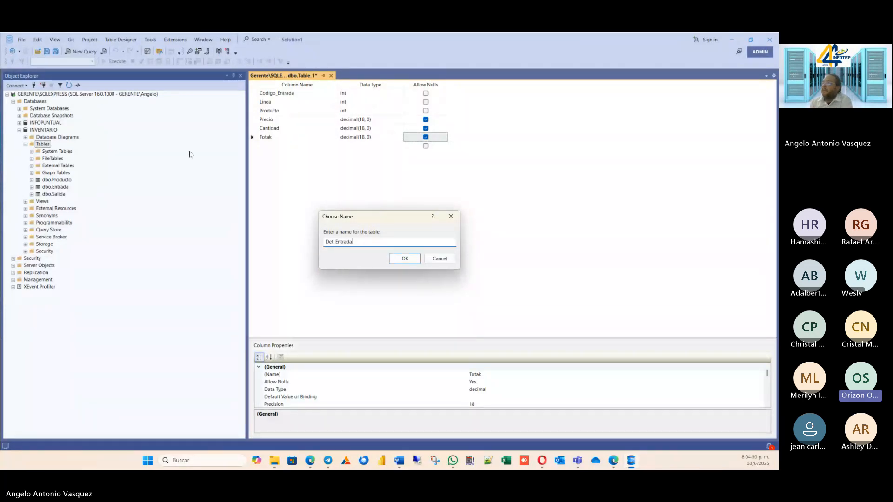
pyautogui.click(443, 259)
# Correct the name of the fourth table's last column to Total.
pyautogui.click(279, 137)
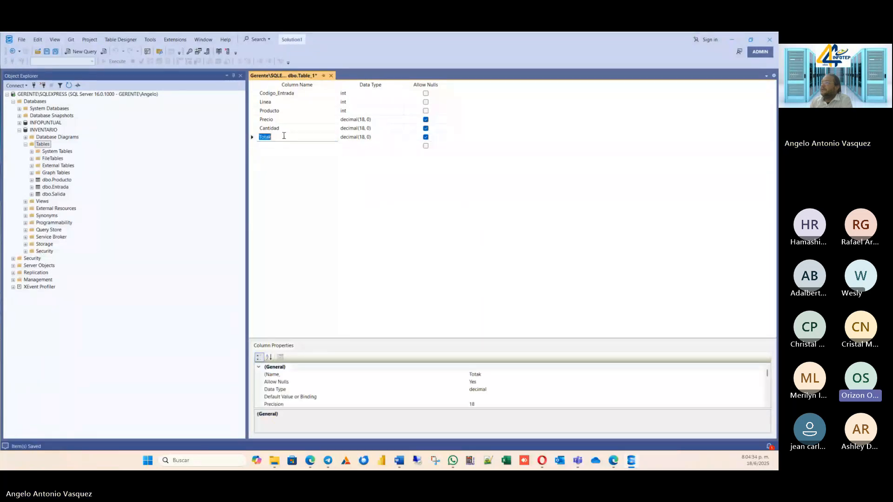
pyautogui.click(280, 137)
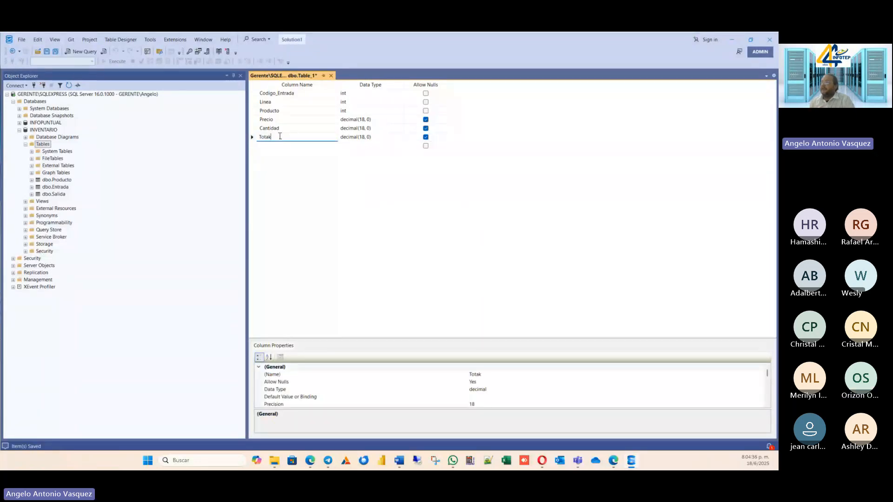
pyautogui.press('BackSpace')
pyautogui.write('l')
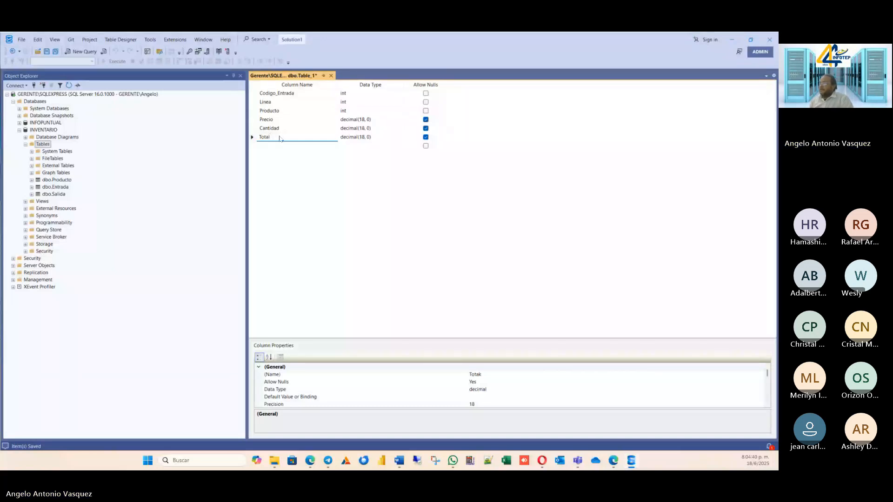
pyautogui.click(294, 163)
pyautogui.click(296, 146)
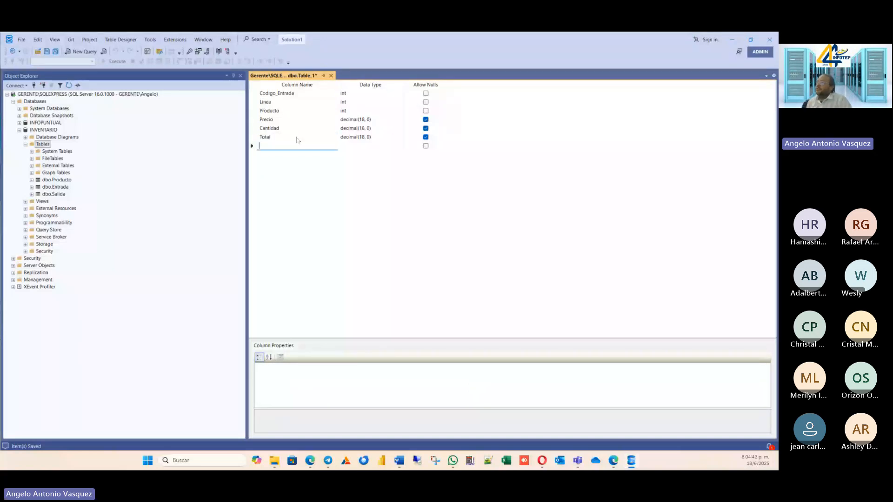
pyautogui.click(297, 121)
pyautogui.click(293, 139)
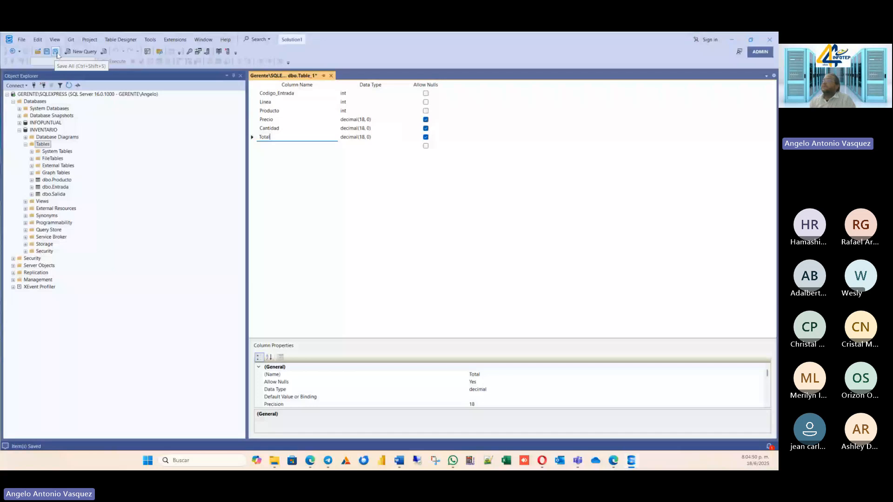
pyautogui.rightClick(280, 78)
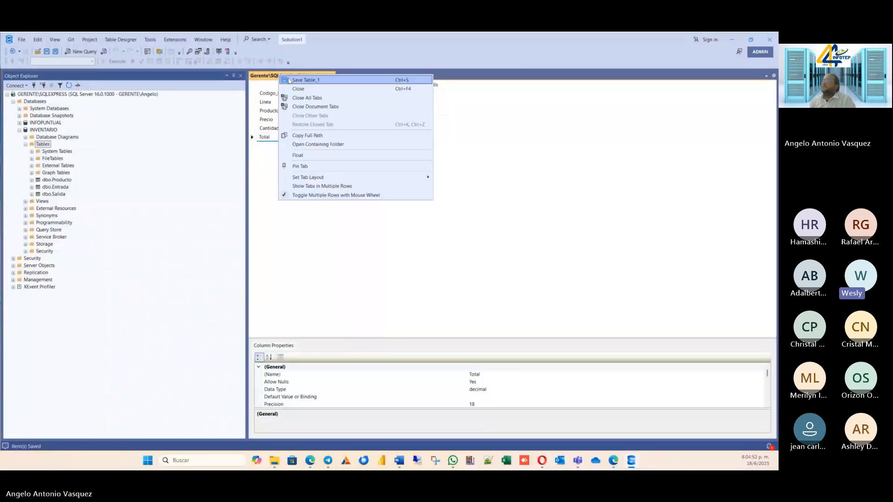
pyautogui.click(288, 80)
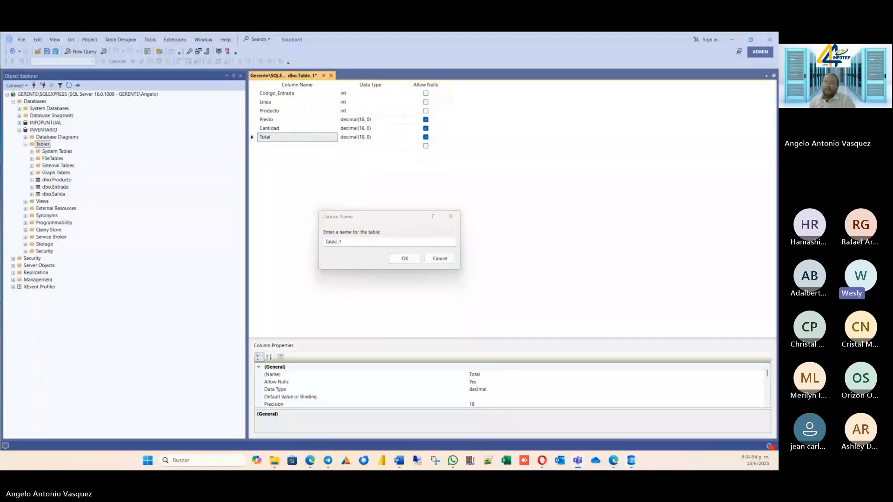
pyautogui.click(366, 242)
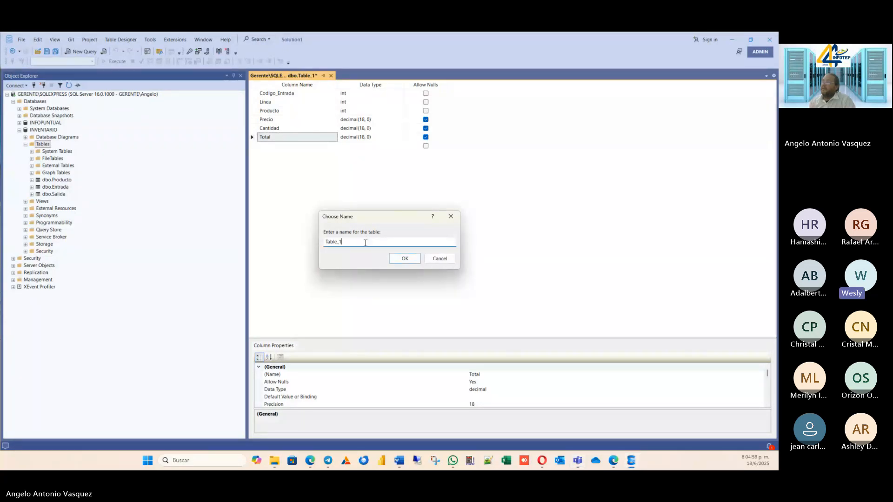
pyautogui.moveTo(347, 245); pyautogui.dragTo(298, 252)
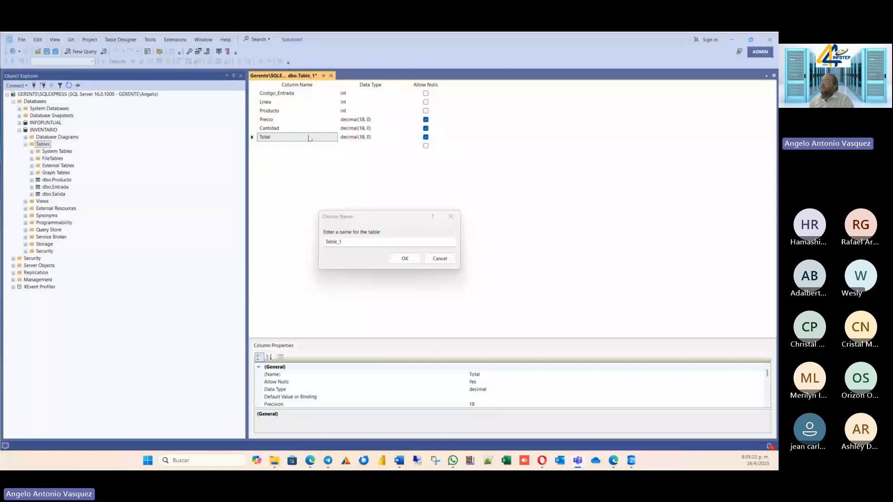
pyautogui.click(331, 231)
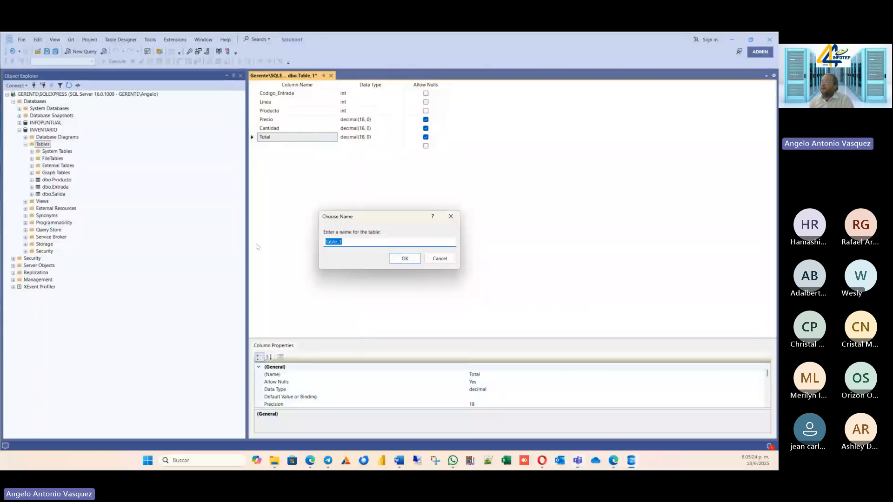
pyautogui.write('Det')
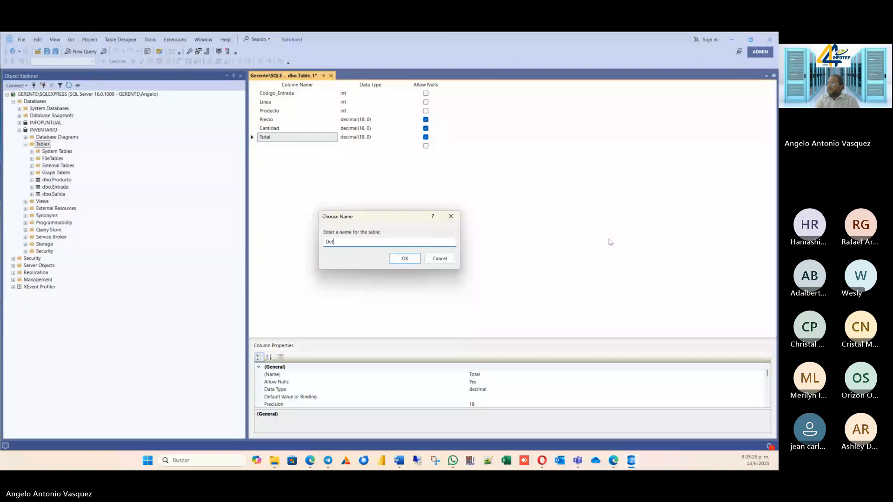
pyautogui.write('_Entrada')
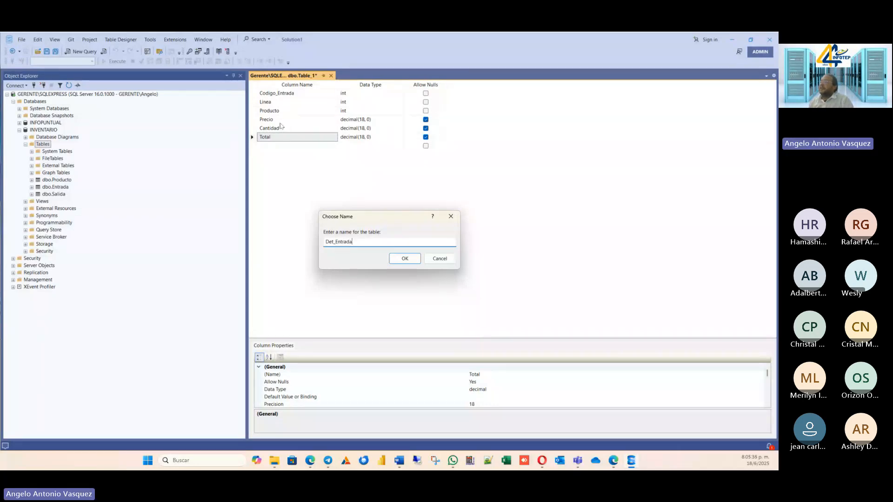
pyautogui.click(409, 264)
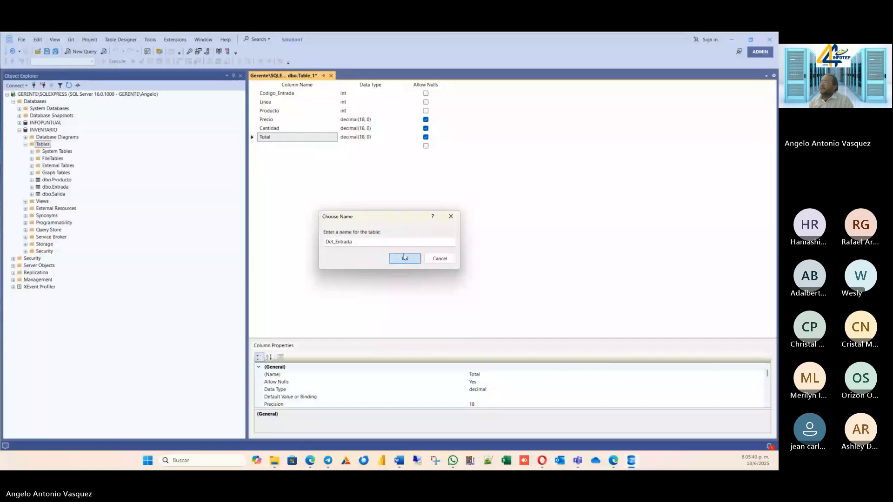
pyautogui.click(431, 261)
# Set the Linea column as the primary key of the fourth table.
pyautogui.rightClick(259, 95)
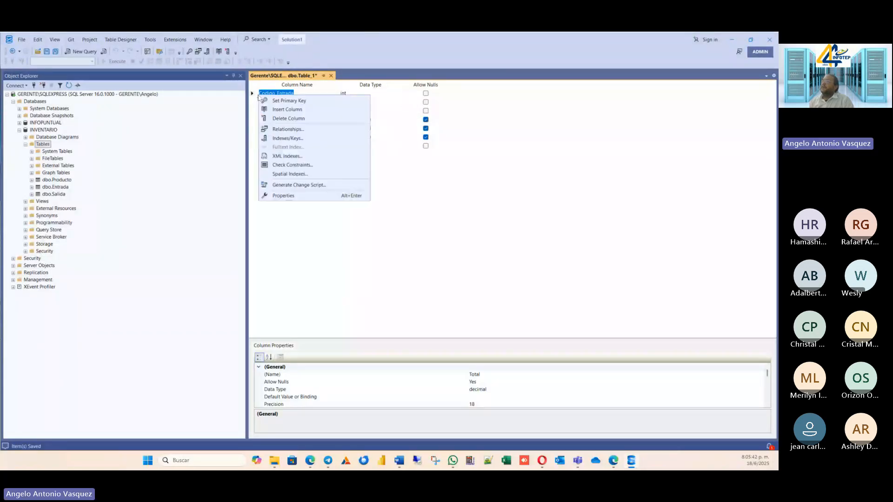
pyautogui.click(256, 110)
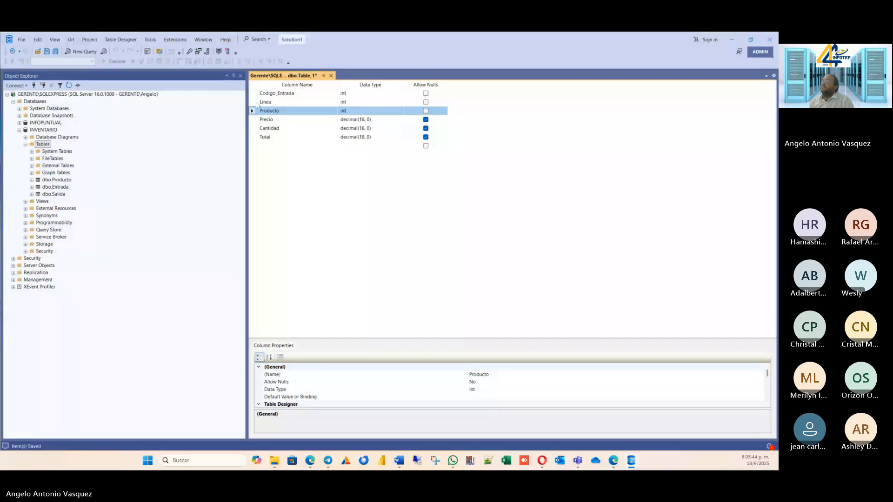
pyautogui.click(255, 102)
pyautogui.rightClick(255, 103)
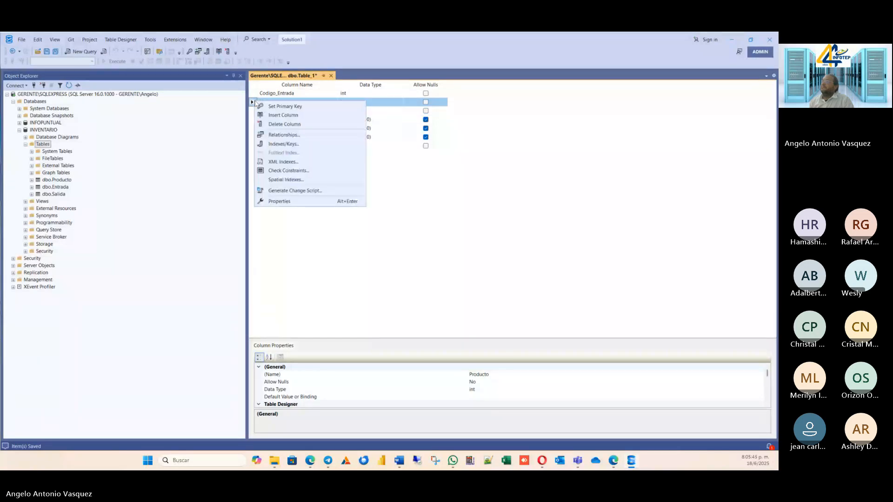
pyautogui.click(279, 107)
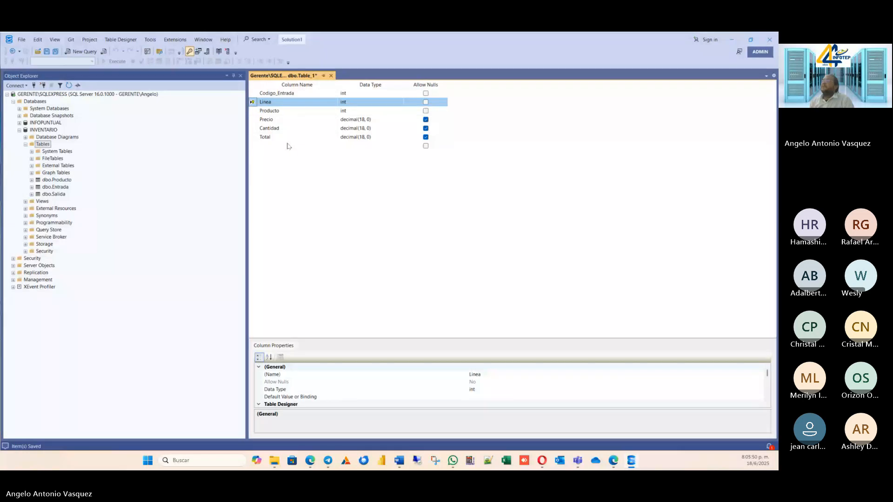
# Save the fourth table under its default name Table_1 and rename it Det_Entrada in the INVENTARIO database.
pyautogui.click(56, 54)
pyautogui.click(450, 258)
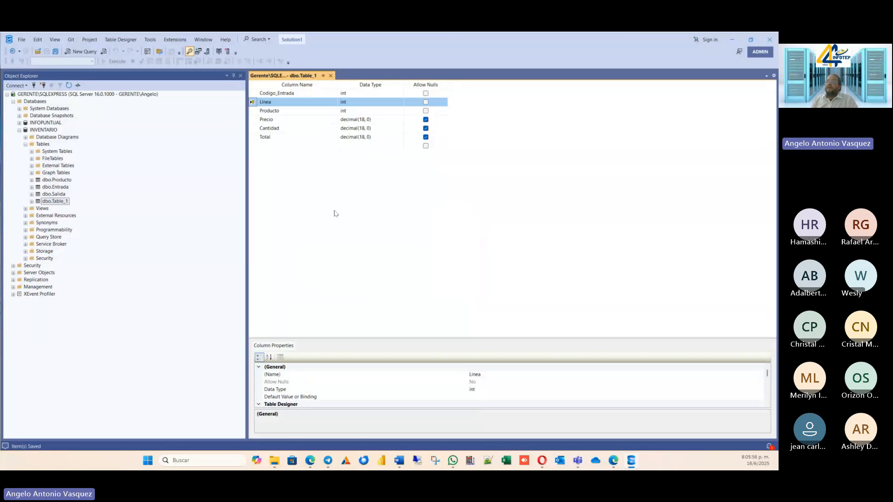
pyautogui.rightClick(60, 200)
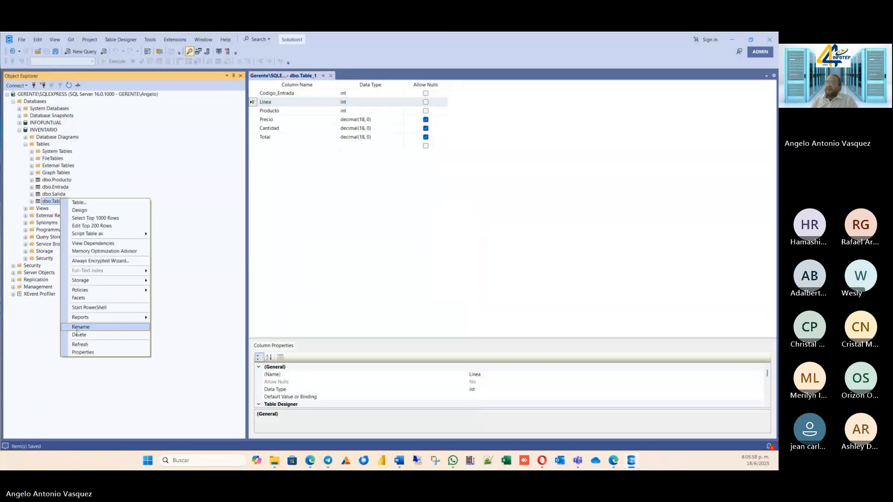
pyautogui.click(84, 328)
pyautogui.write('D')
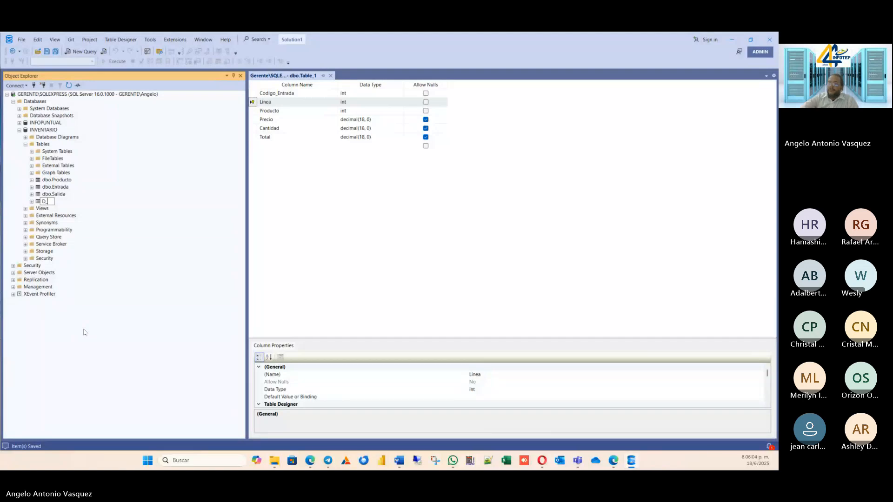
pyautogui.write('et_Entrda')
pyautogui.press('BackSpace')
pyautogui.press('BackSpace')
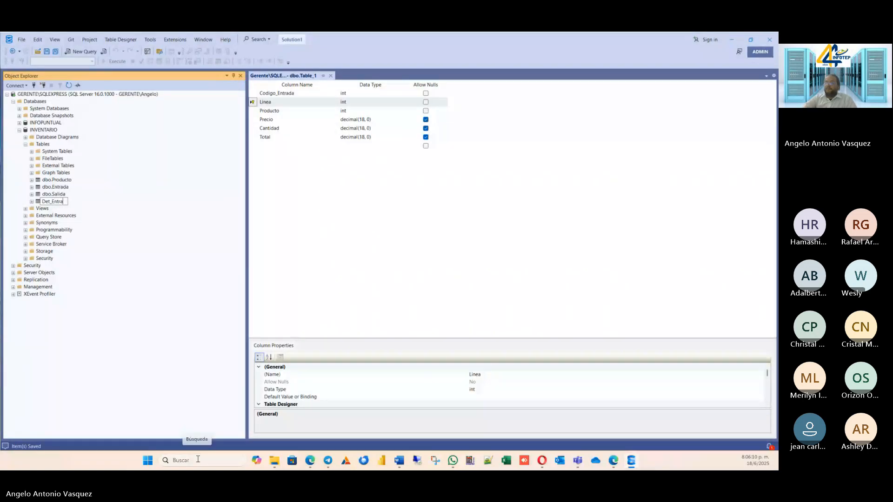
pyautogui.write('ada')
pyautogui.press('Return')
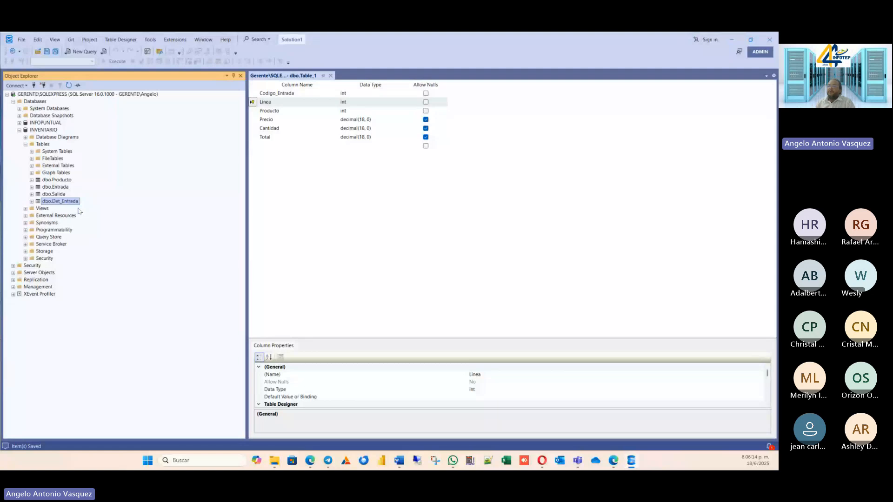
# Create another new table in the INVENTARIO database and enter Codigo as the start of its first column name.
pyautogui.rightClick(42, 144)
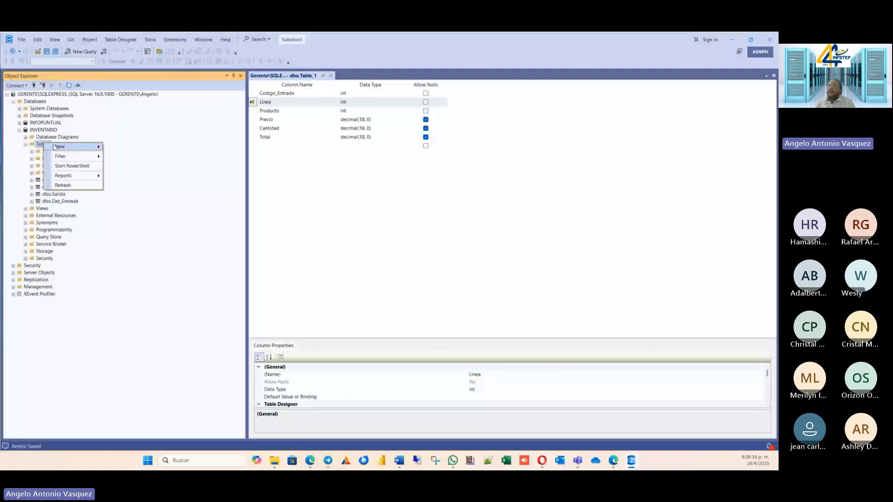
pyautogui.moveTo(60, 146)
pyautogui.click(123, 147)
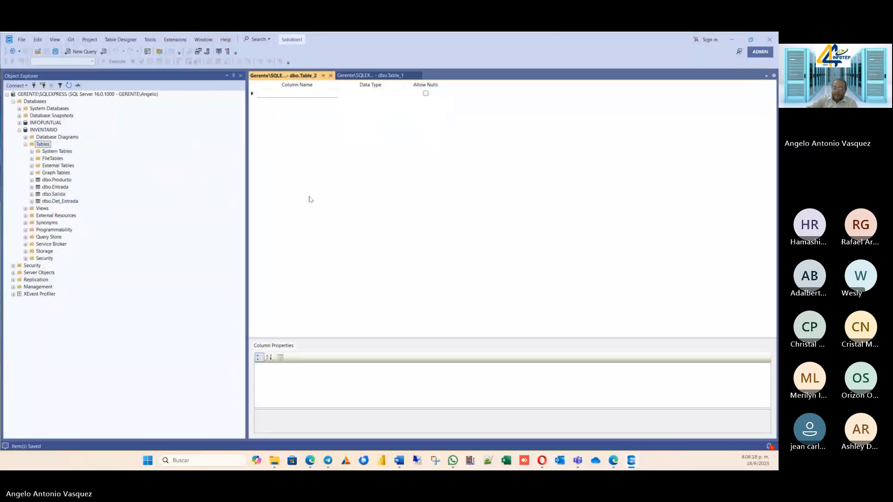
pyautogui.write('Co')
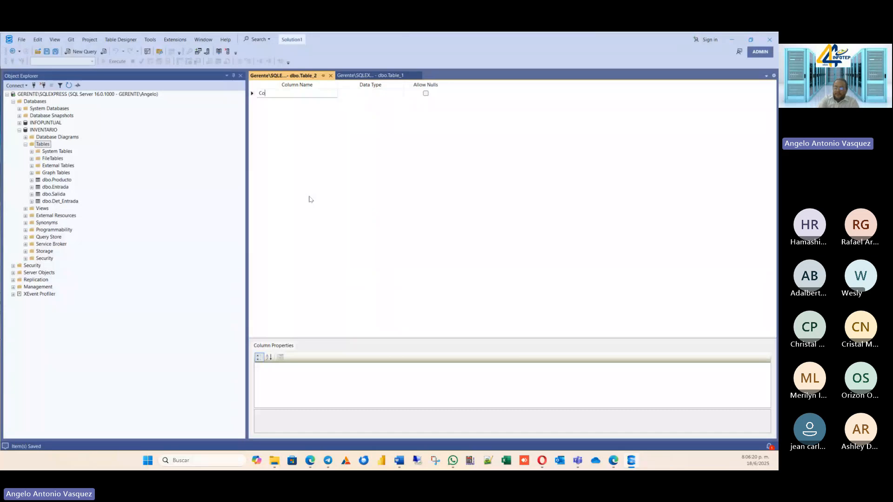
pyautogui.write('digo')
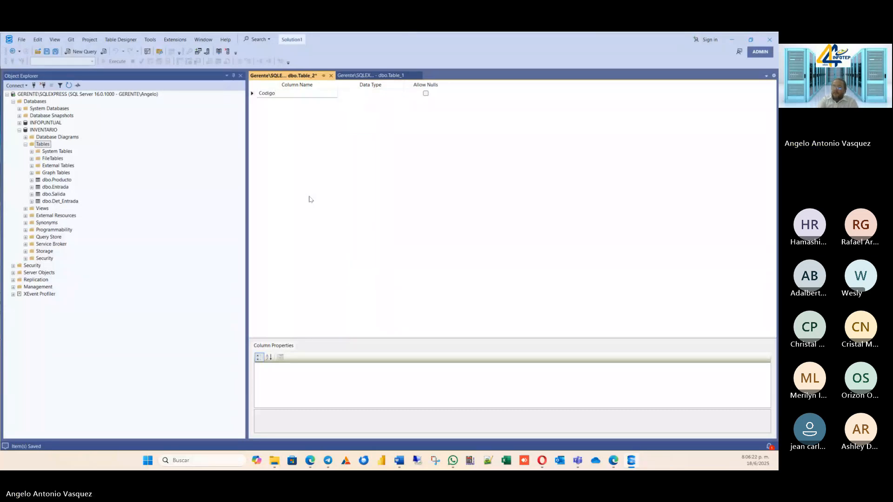
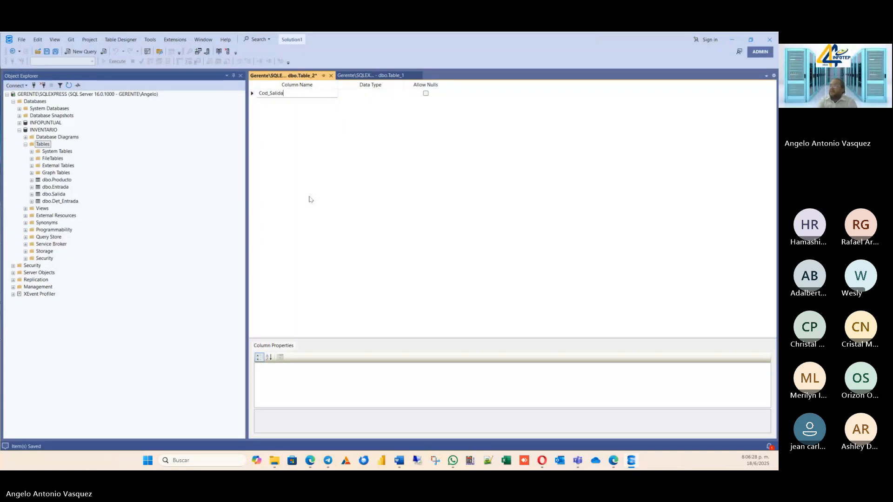
# Give the new table's Cod_Salida column the int data type and disallow nulls.
pyautogui.press('Tab')
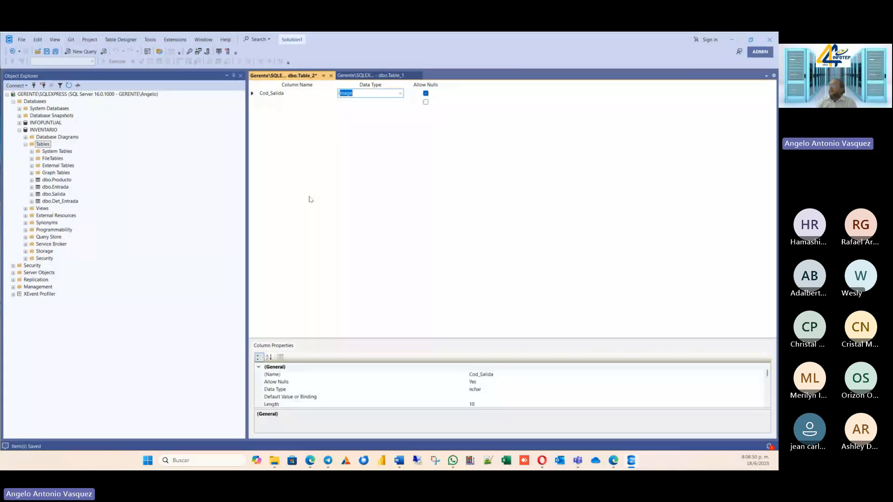
pyautogui.write('int')
pyautogui.press('Tab')
pyautogui.press('space')
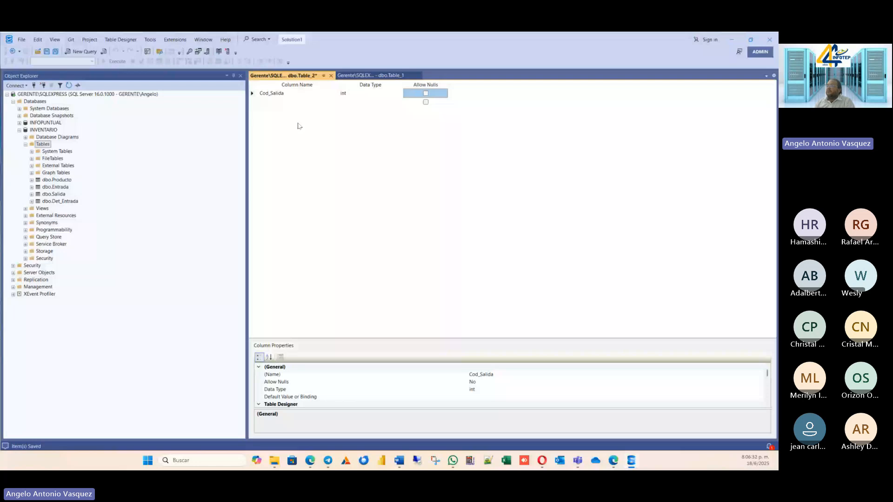
pyautogui.press('Tab')
# Add a Linea column of type int that does not allow nulls.
pyautogui.write('Linea')
pyautogui.press('Tab')
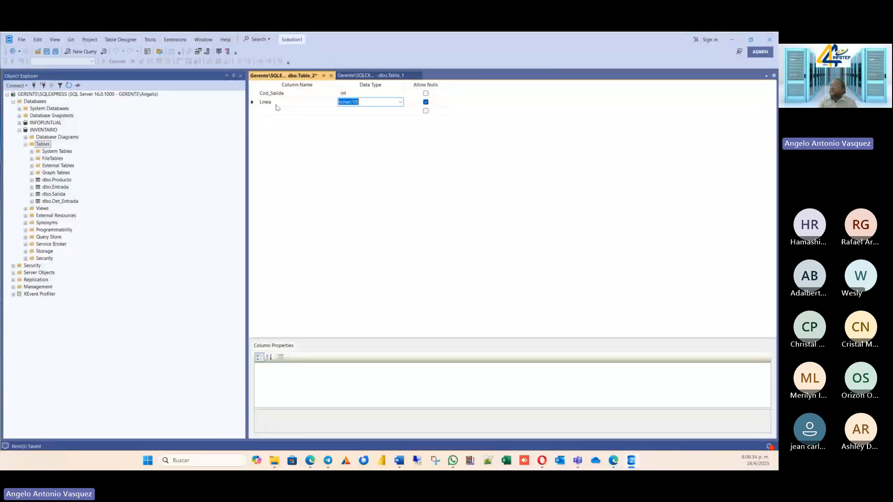
pyautogui.write('int')
pyautogui.press('Tab')
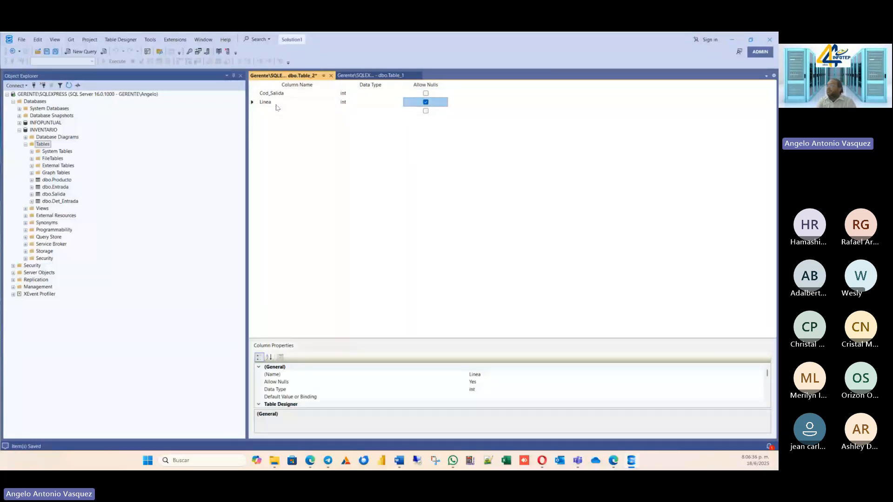
pyautogui.press('Tab')
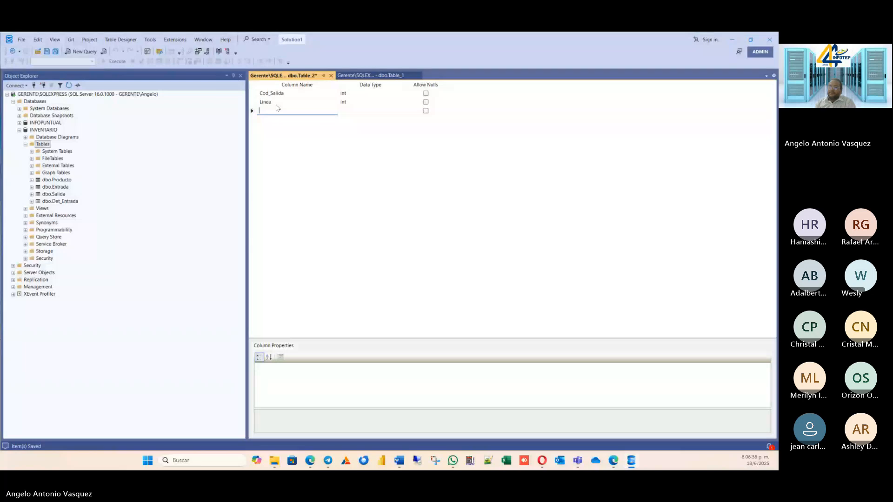
# Add a Producto column of type int that allows nulls below Linea.
pyautogui.hotkey('alt', 'Tab')
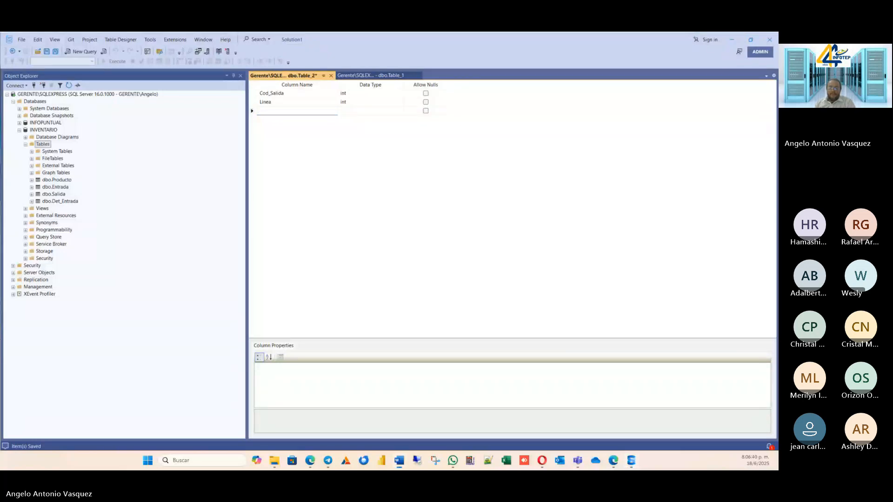
pyautogui.click(284, 112)
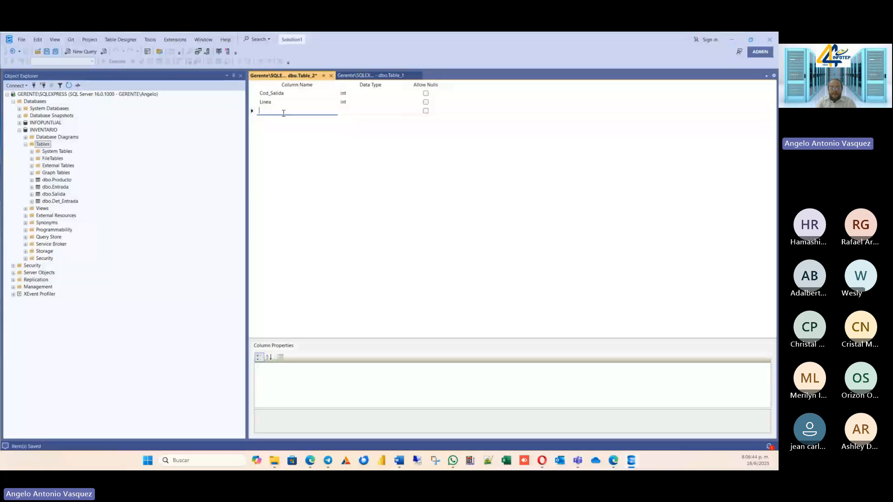
pyautogui.write('Pro')
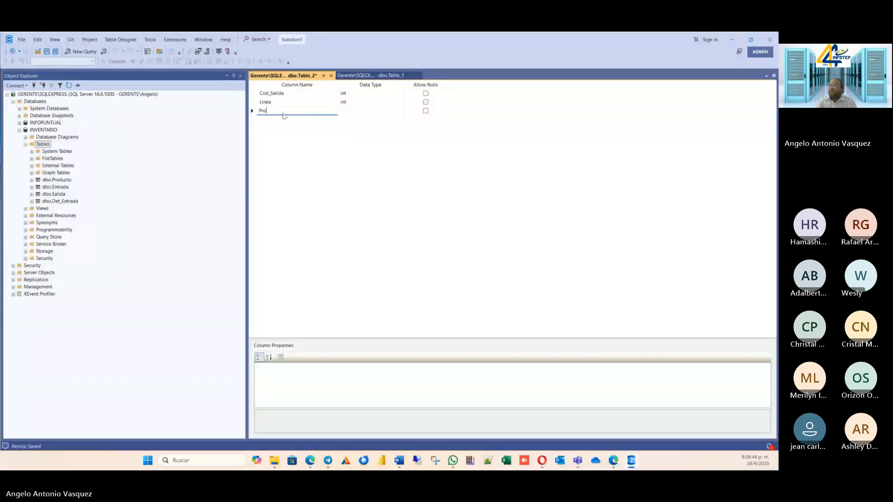
pyautogui.write('ducto')
pyautogui.press('Tab')
pyautogui.write('int')
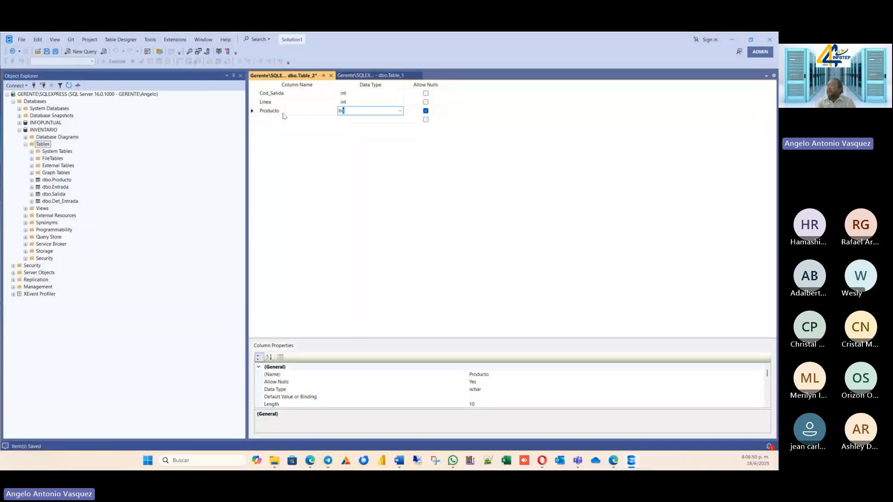
pyautogui.press('Tab')
pyautogui.press('Tab')
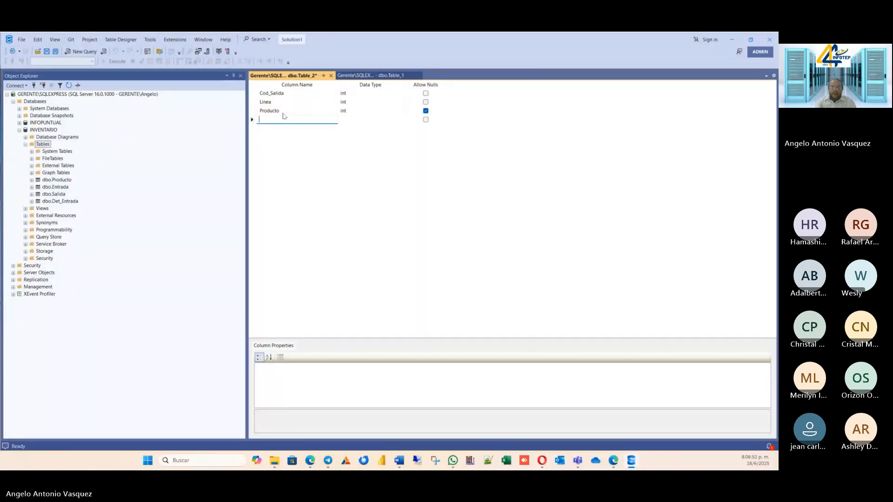
# Add a Precio column of type decimal(18, 0) that allows nulls.
pyautogui.write('Pre')
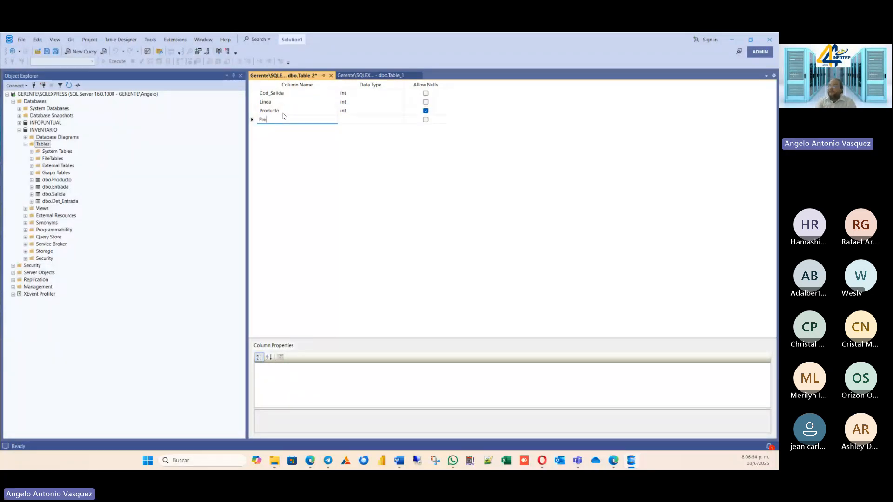
pyautogui.write('cio')
pyautogui.press('Tab')
pyautogui.write('decimal')
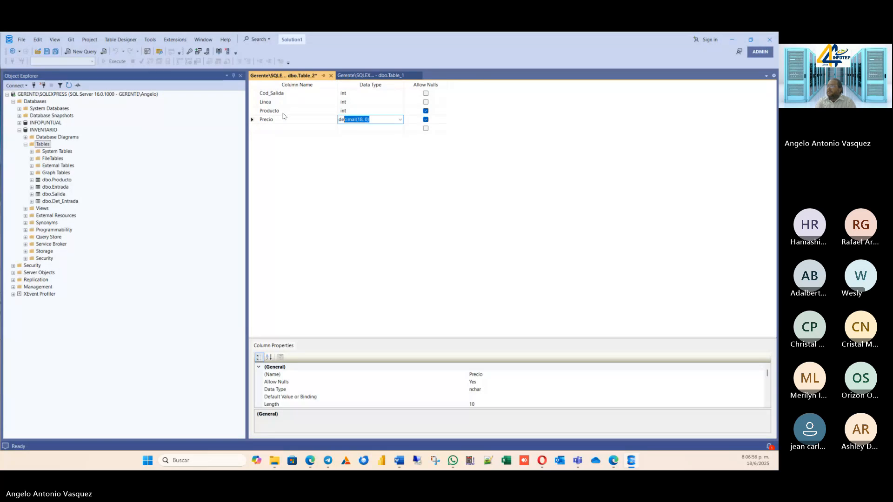
pyautogui.press('Tab')
pyautogui.press('Tab')
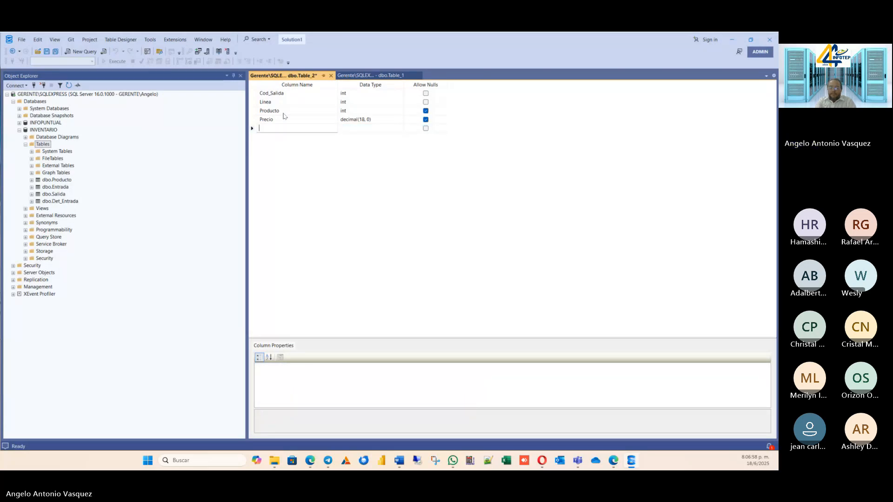
# Add a Cantidad column of type decimal(18, 0) that allows nulls.
pyautogui.write('CAntidad')
pyautogui.press('Tab')
pyautogui.write('de')
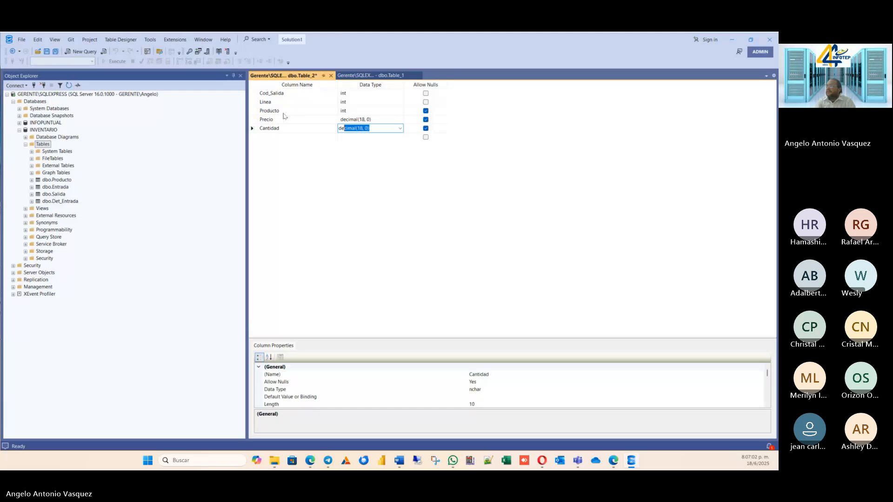
pyautogui.press('Tab')
pyautogui.press('Tab')
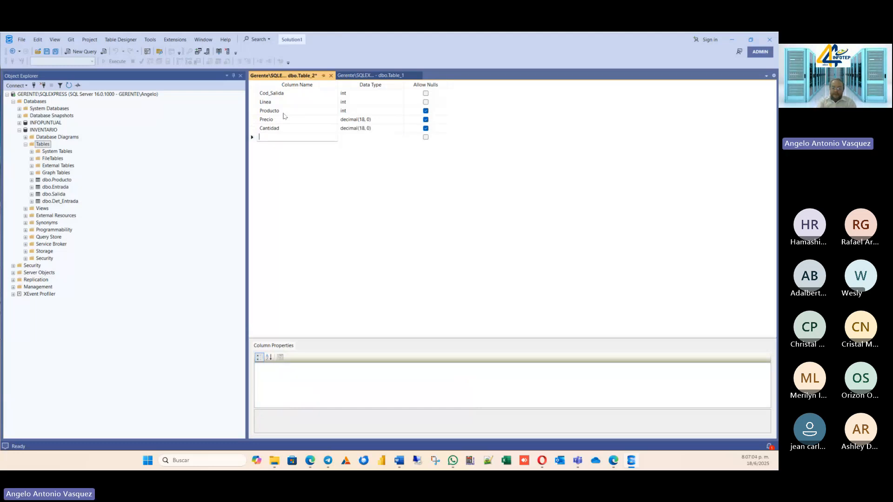
# Add a Total column of type decimal(18, 0) that allows nulls as the table's last column.
pyautogui.write('Total')
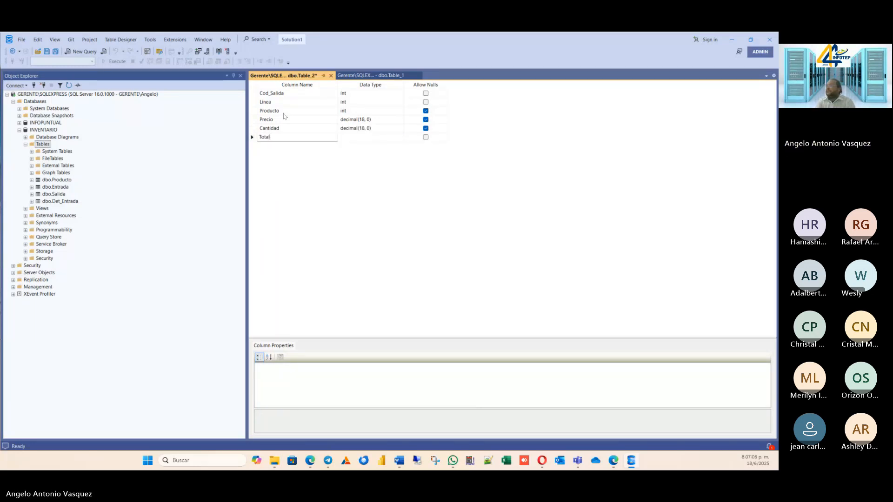
pyautogui.press('Tab')
pyautogui.write('D')
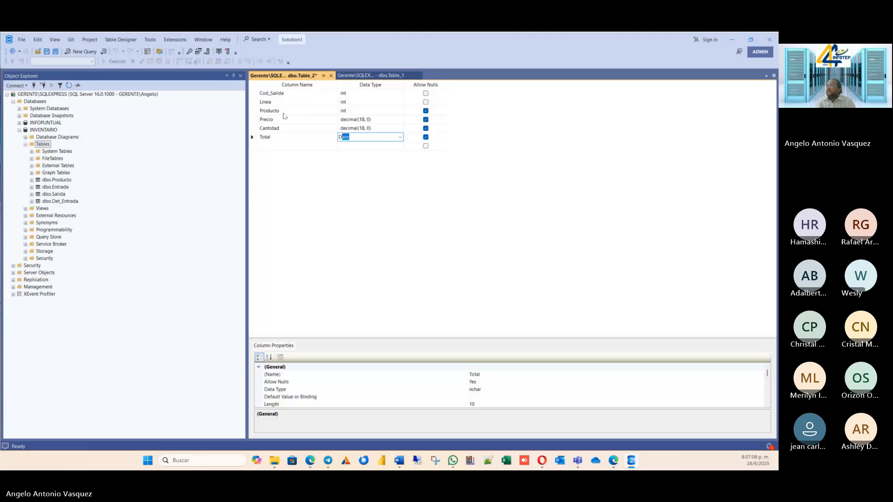
pyautogui.write('e')
pyautogui.press('Tab')
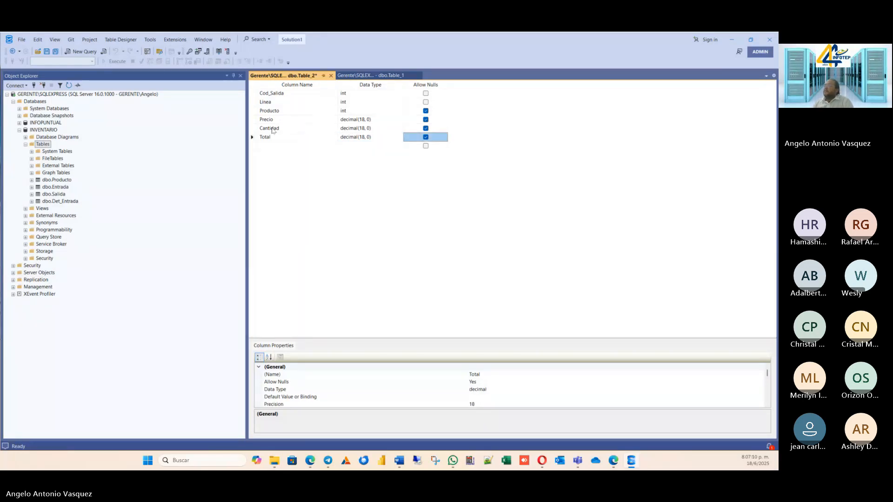
# Set the Linea column as the primary key and save the table as Det_Salida.
pyautogui.rightClick(266, 102)
pyautogui.click(276, 107)
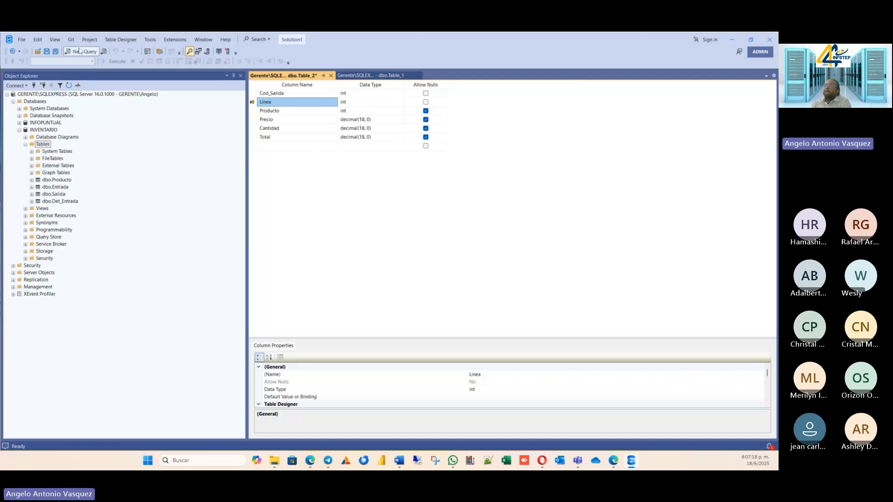
pyautogui.hotkey('ctrl', 's')
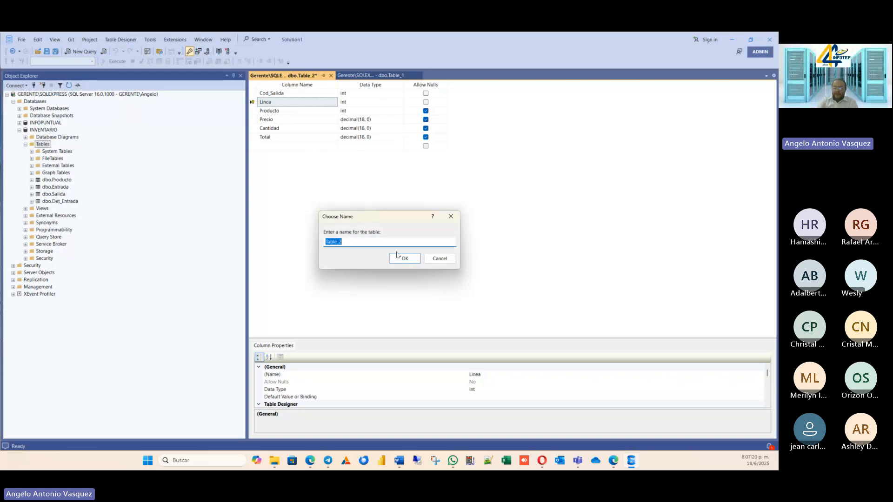
pyautogui.write('Det_Salida')
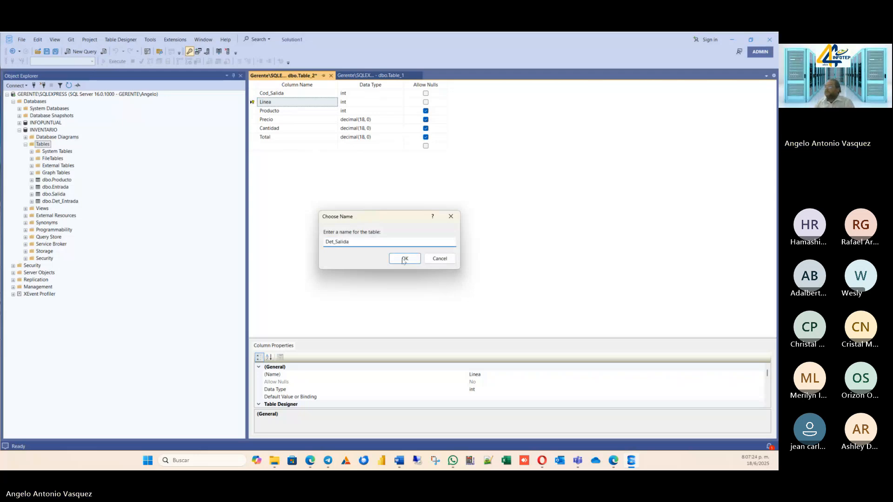
pyautogui.click(401, 258)
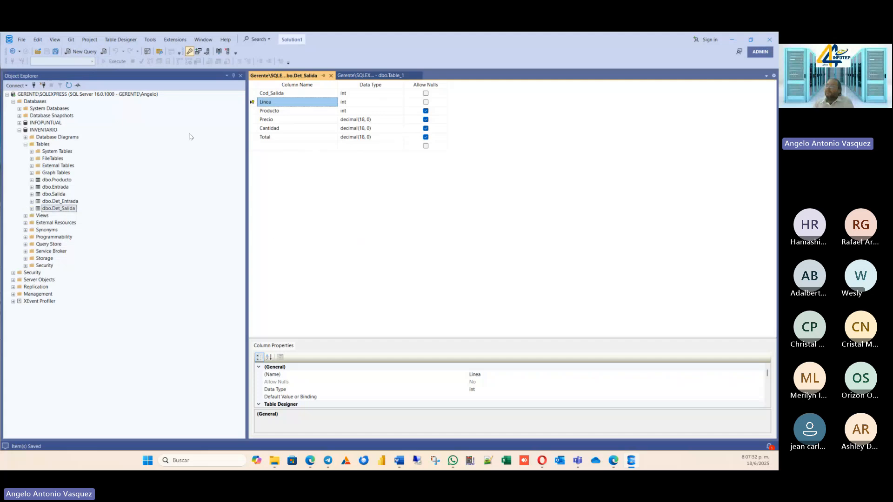
# Close the open table designs of Det_Salida and Table_1.
pyautogui.click(331, 75)
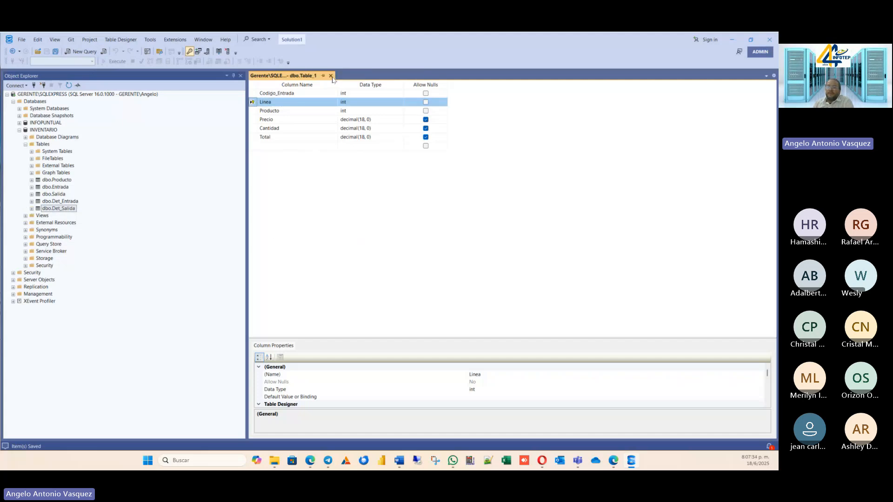
pyautogui.click(331, 75)
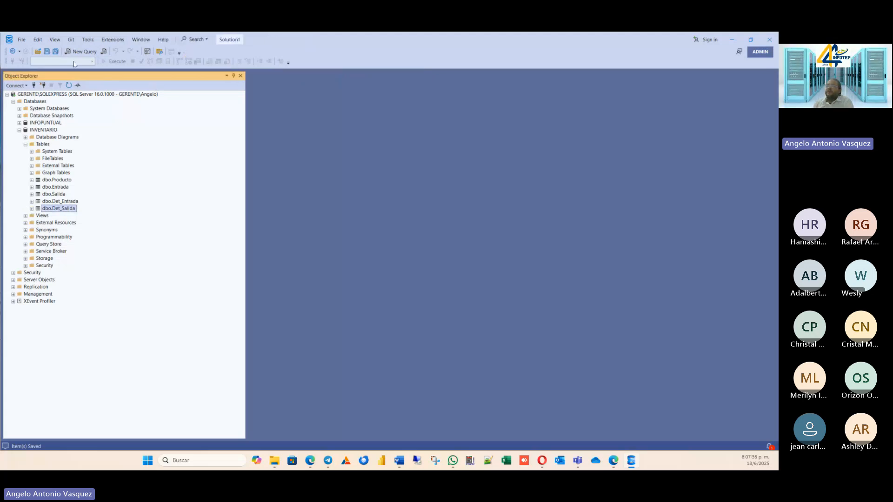
pyautogui.rightClick(45, 130)
pyautogui.click(70, 142)
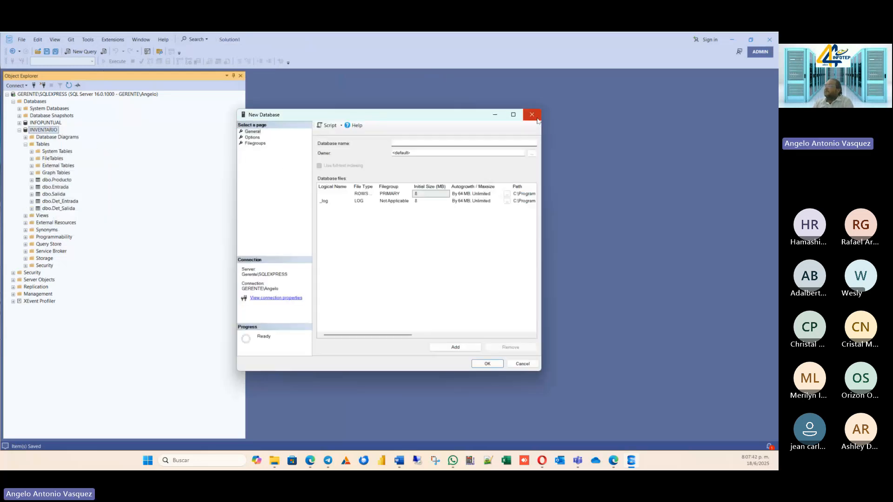
pyautogui.click(532, 117)
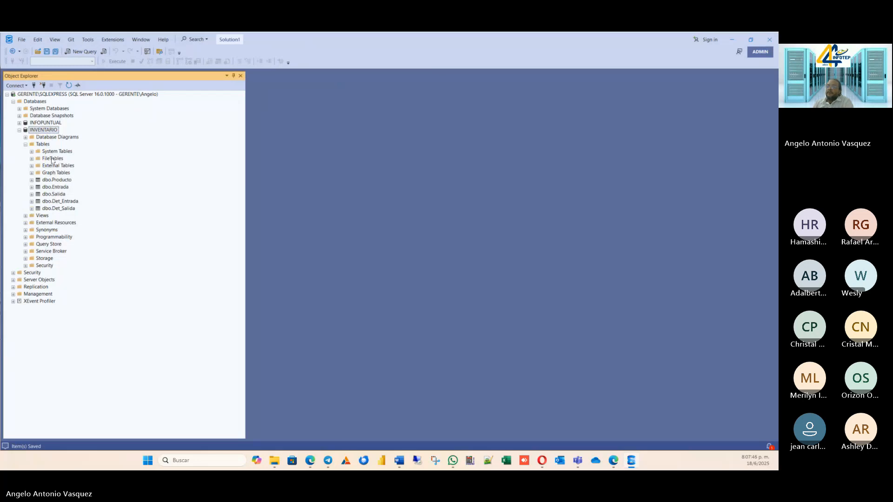
pyautogui.rightClick(44, 137)
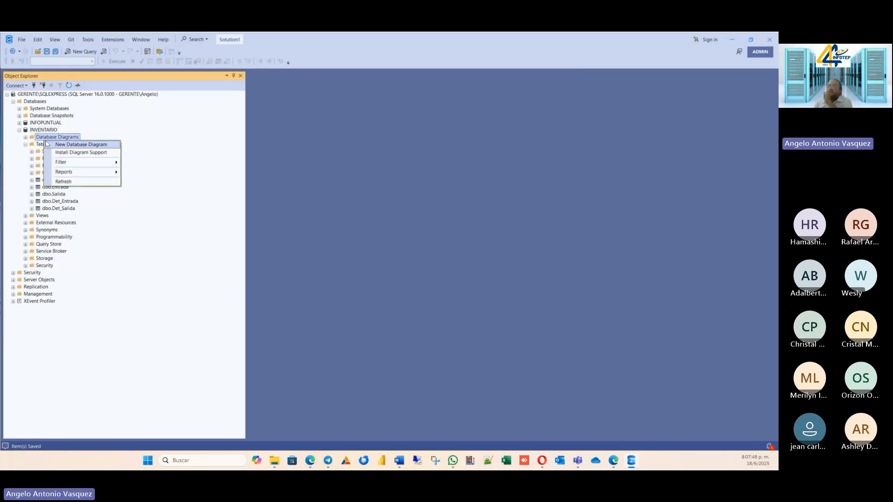
# Create a new table in the INVENTARIO database with a Codigo column of type int that does not allow nulls.
pyautogui.rightClick(39, 146)
pyautogui.moveTo(63, 148)
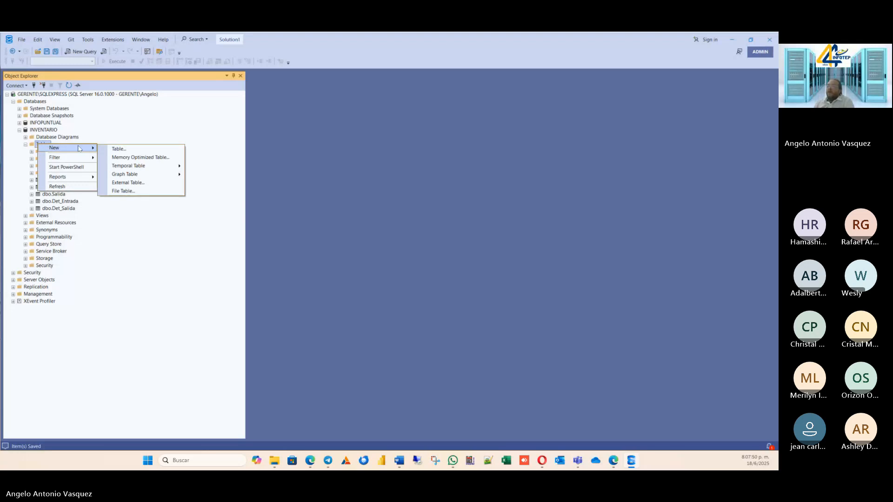
pyautogui.click(115, 148)
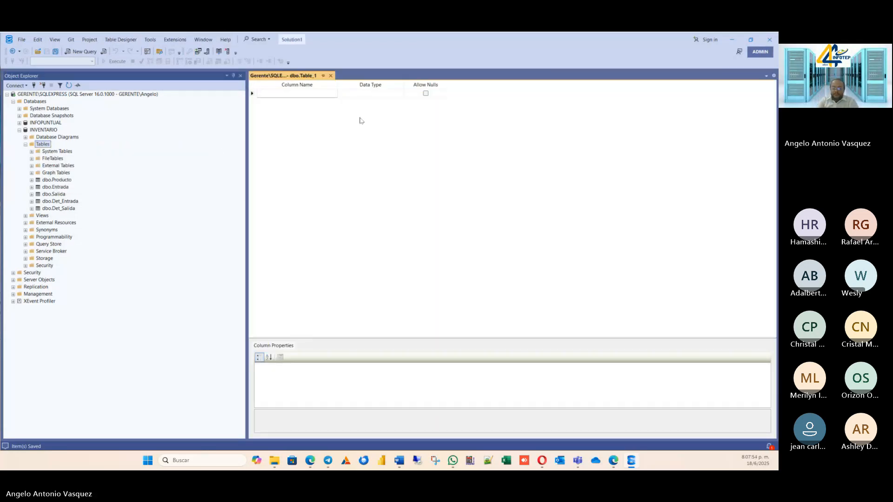
pyautogui.write('Codigo')
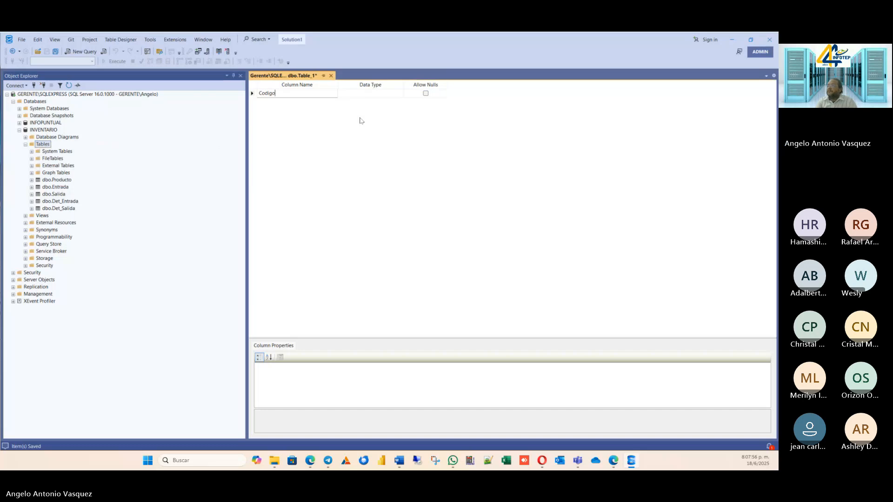
pyautogui.press('Tab')
pyautogui.write('in')
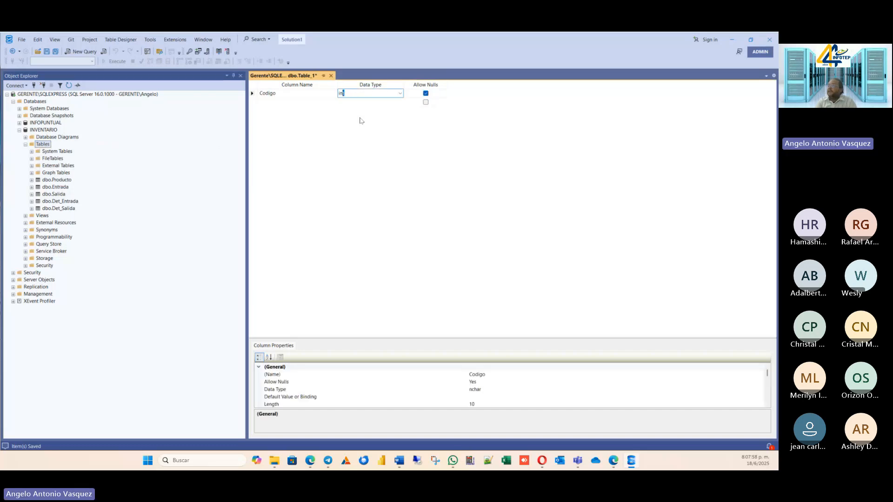
pyautogui.press('Tab')
pyautogui.press('Tab')
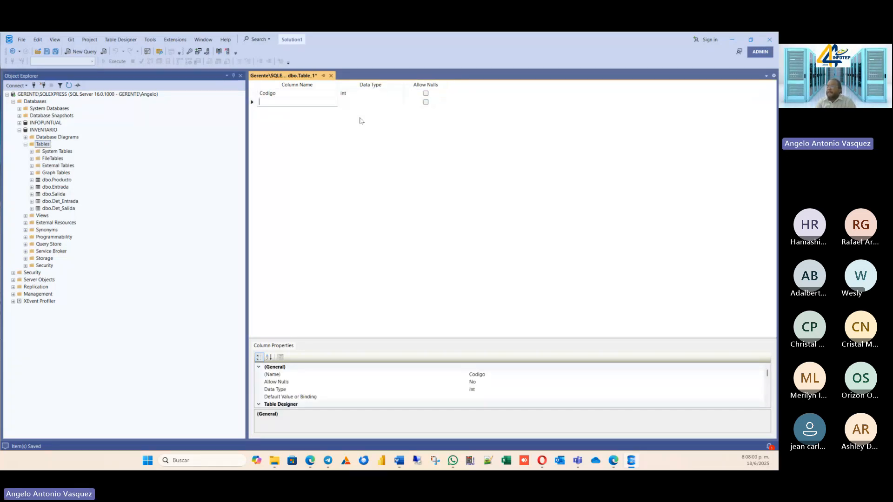
# Add a Descripcion column of type nvarchar(100) that allows nulls below the Codigo column.
pyautogui.write('Descr')
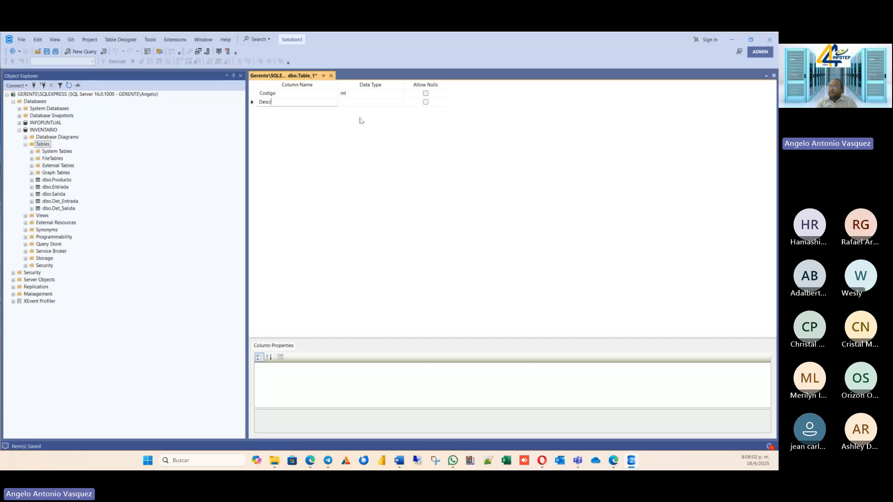
pyautogui.write('ipci')
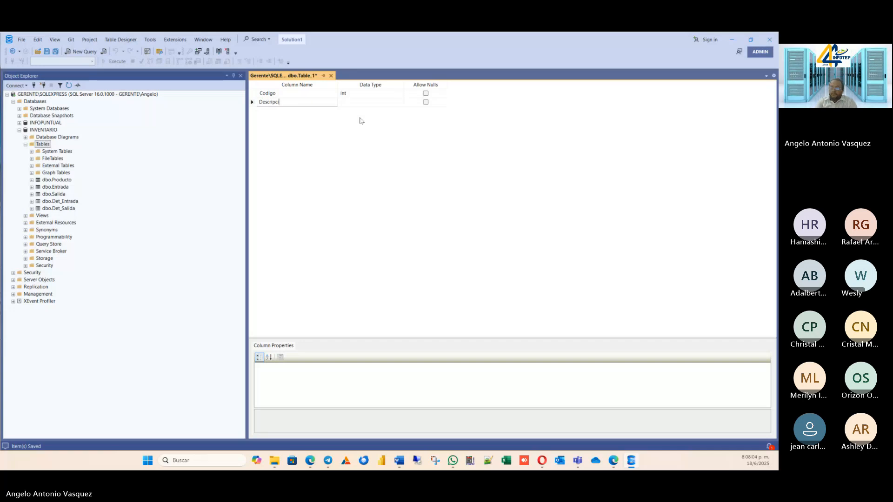
pyautogui.write('on')
pyautogui.press('Tab')
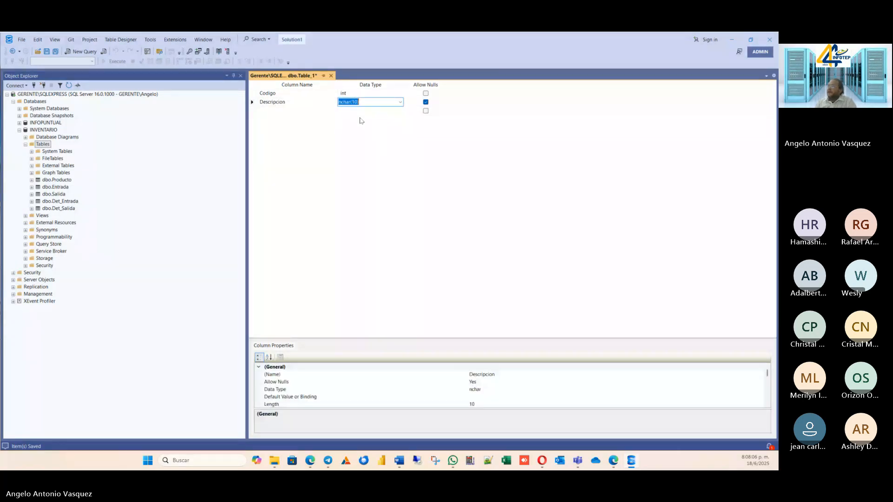
pyautogui.click(400, 101)
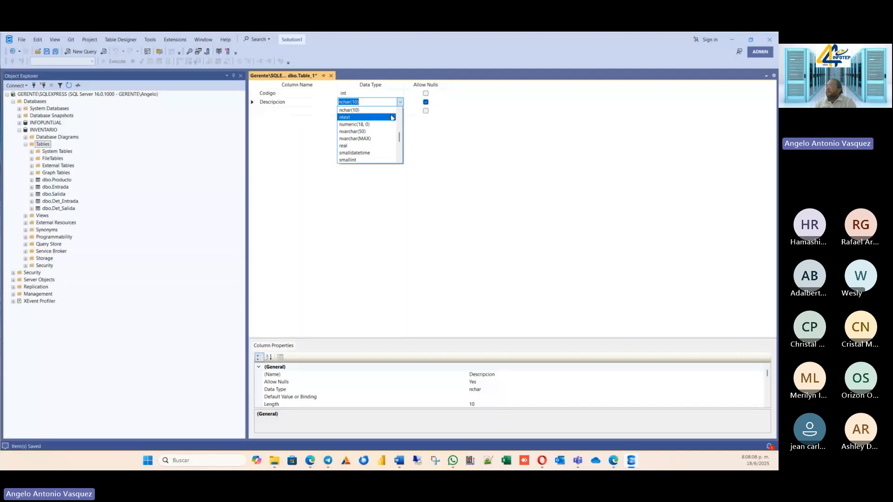
pyautogui.click(374, 132)
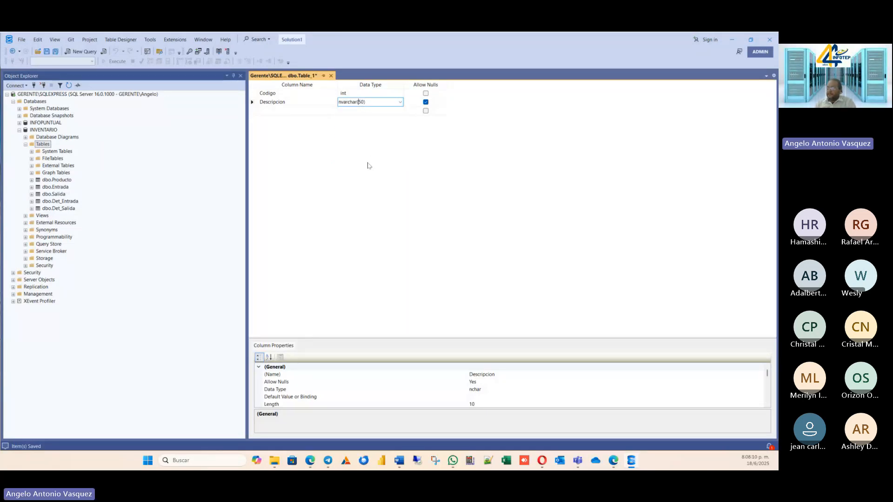
pyautogui.write('100')
pyautogui.press('Delete')
pyautogui.press('Delete')
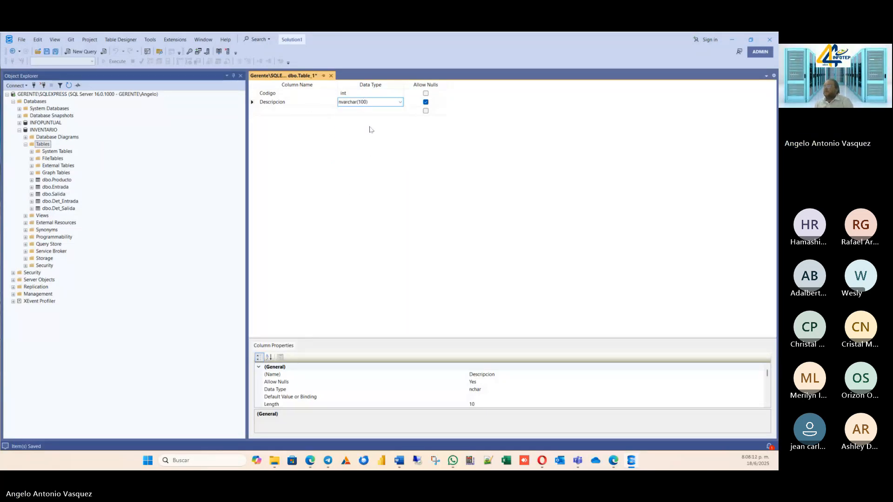
# Add an Observacion column of type text that allows nulls below the nvarchar(100) Descripcion column.
pyautogui.click(295, 112)
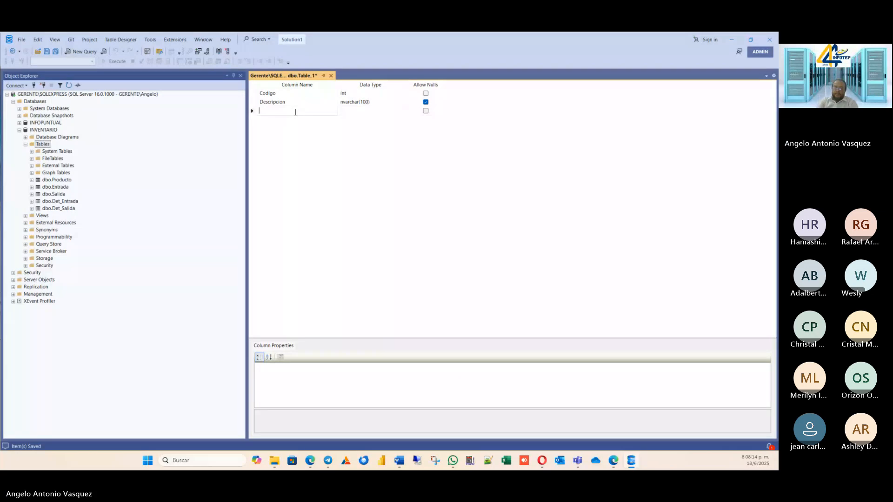
pyautogui.write('Observa')
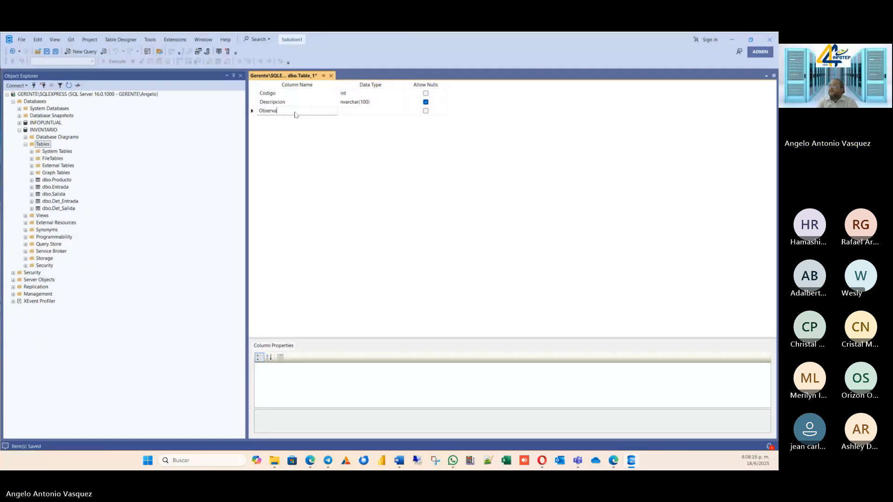
pyautogui.write('cion')
pyautogui.press('Tab')
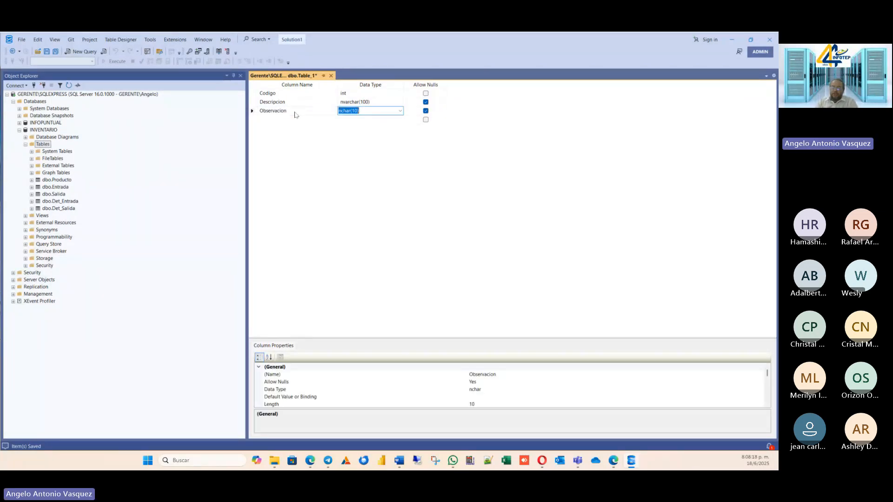
pyautogui.write('text')
pyautogui.click(300, 128)
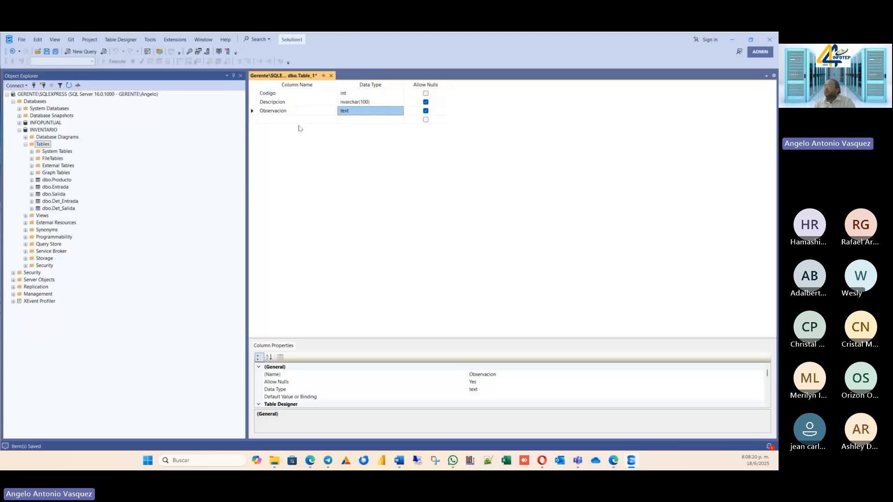
# Set the Codigo column as the primary key and save the table as Almacen.
pyautogui.rightClick(275, 94)
pyautogui.click(296, 101)
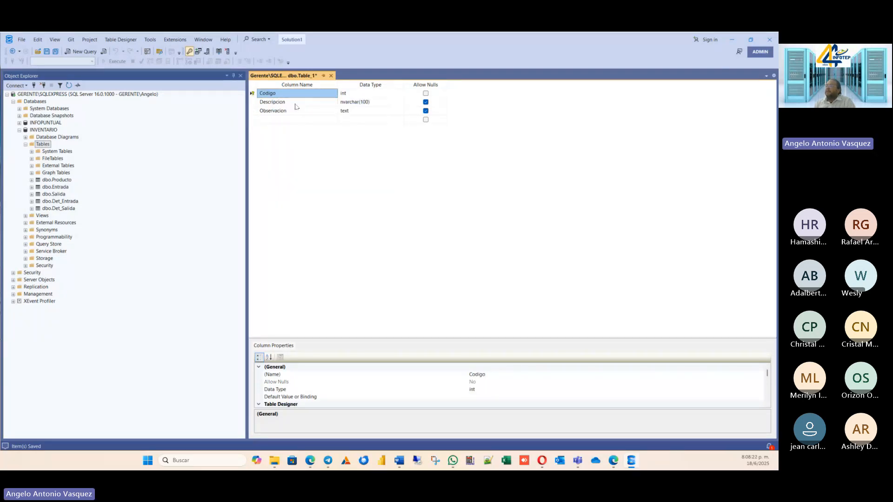
pyautogui.hotkey('ctrl', 's')
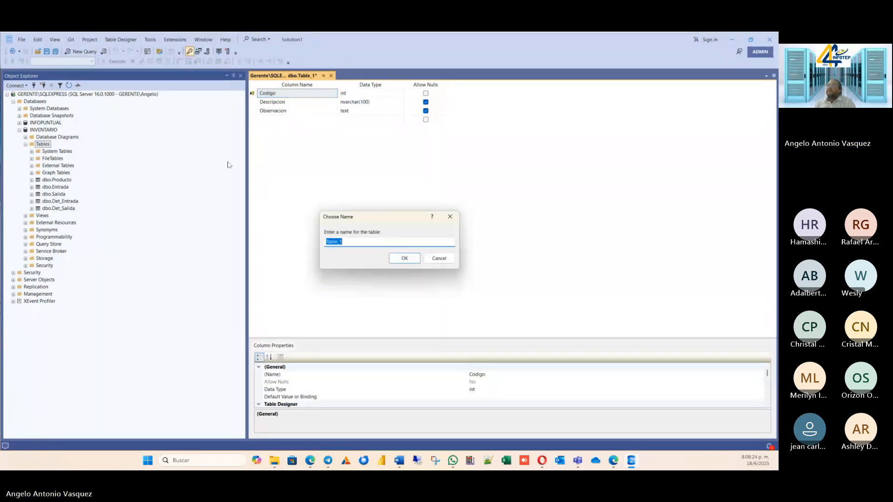
pyautogui.write('A')
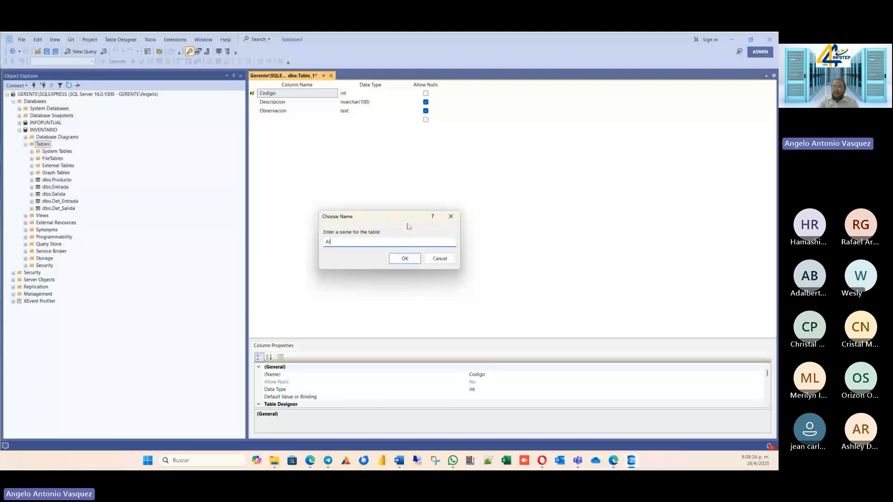
pyautogui.write('lmacen')
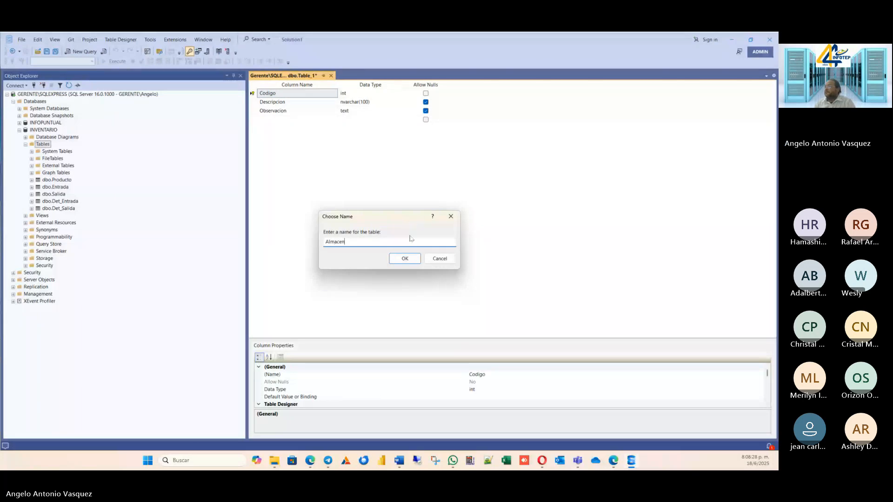
pyautogui.click(405, 264)
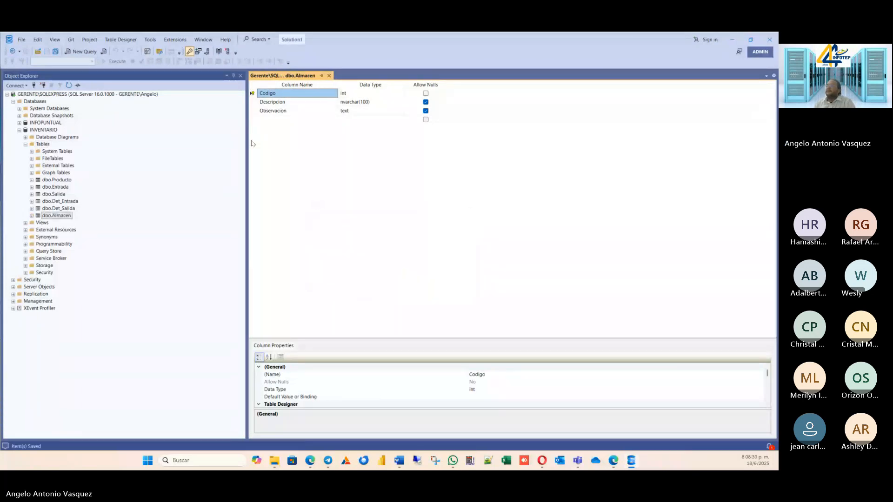
# Create another table in the INVENTARIO database, starting with a Codigo column of type int that does not allow nulls.
pyautogui.rightClick(41, 145)
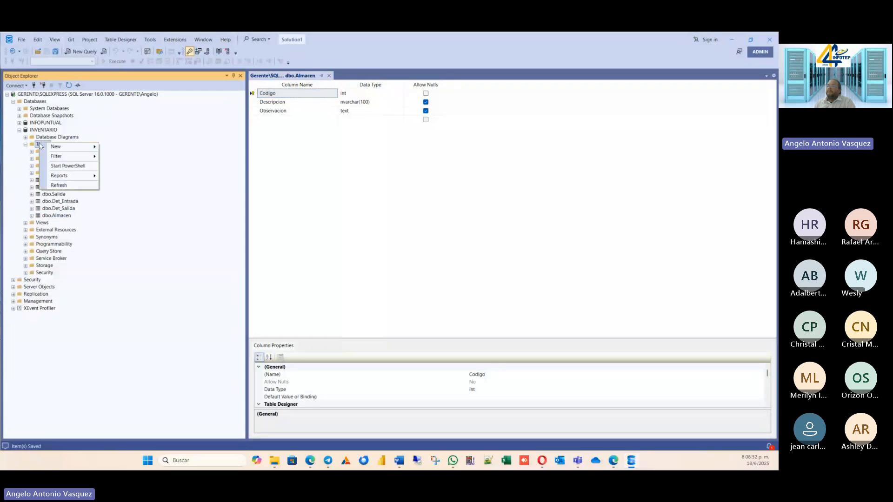
pyautogui.moveTo(51, 146)
pyautogui.click(116, 148)
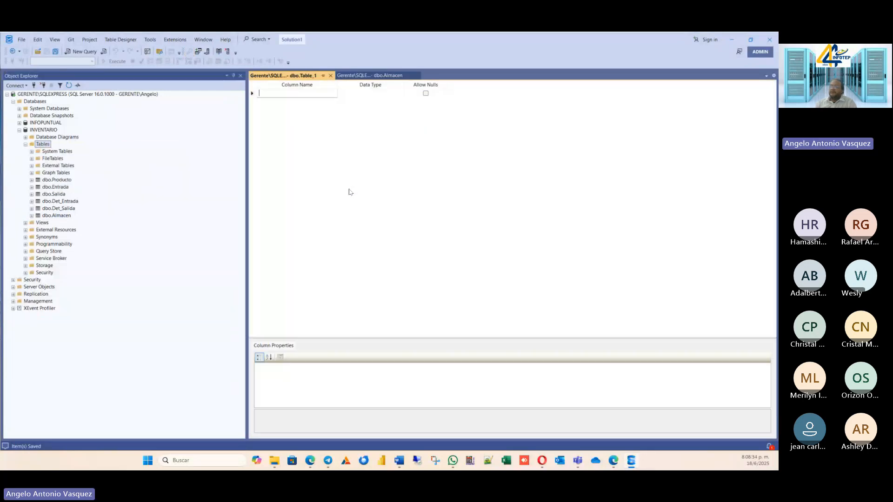
pyautogui.write('odigo')
pyautogui.press('Tab')
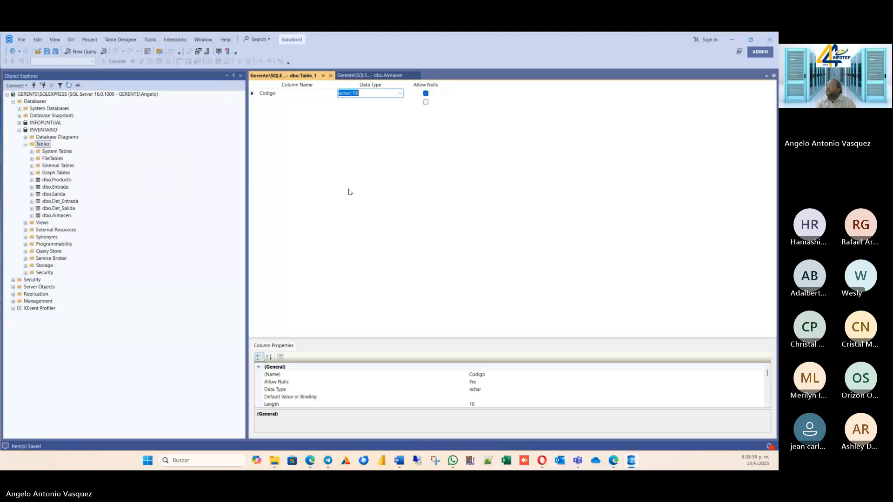
pyautogui.write('int')
pyautogui.press('Tab')
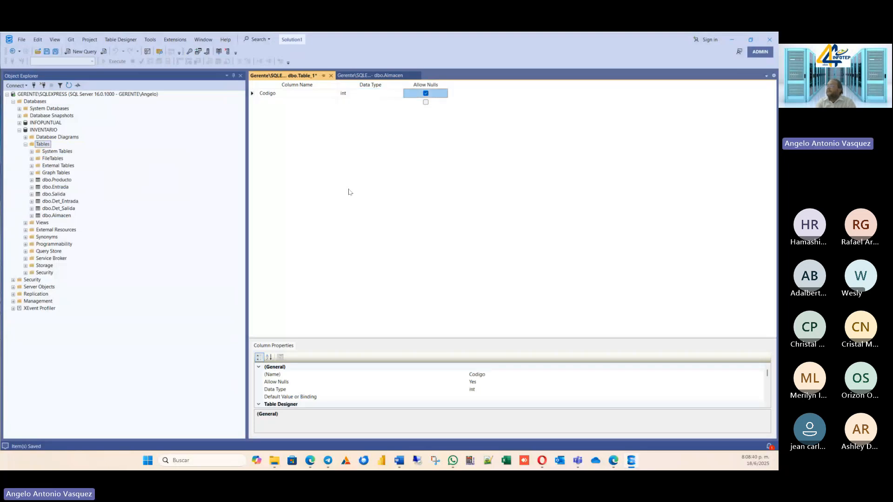
pyautogui.press('space')
pyautogui.press('Tab')
# Add a Descripcion column of type nvarchar(50) that allows nulls to the new table.
pyautogui.write('D')
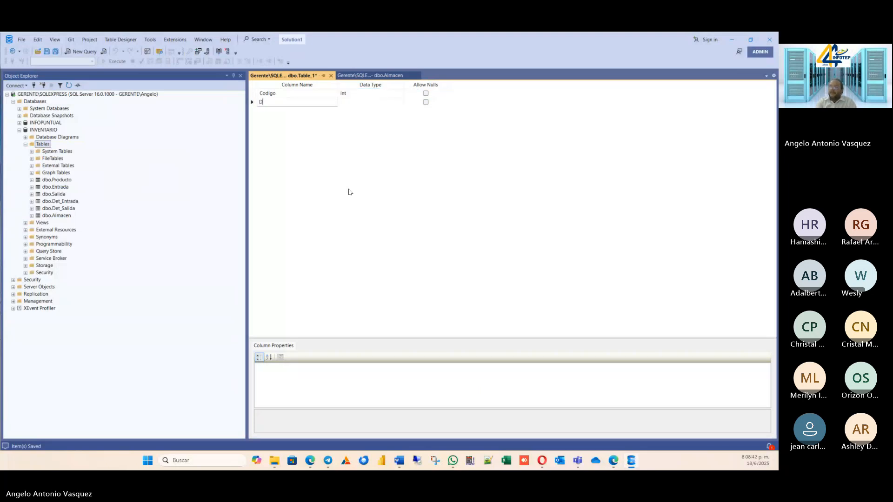
pyautogui.write('escripcion')
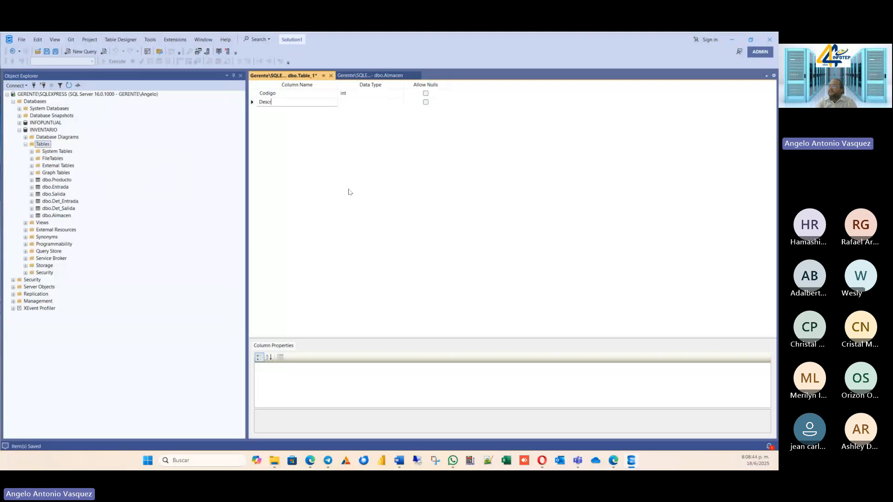
pyautogui.press('Tab')
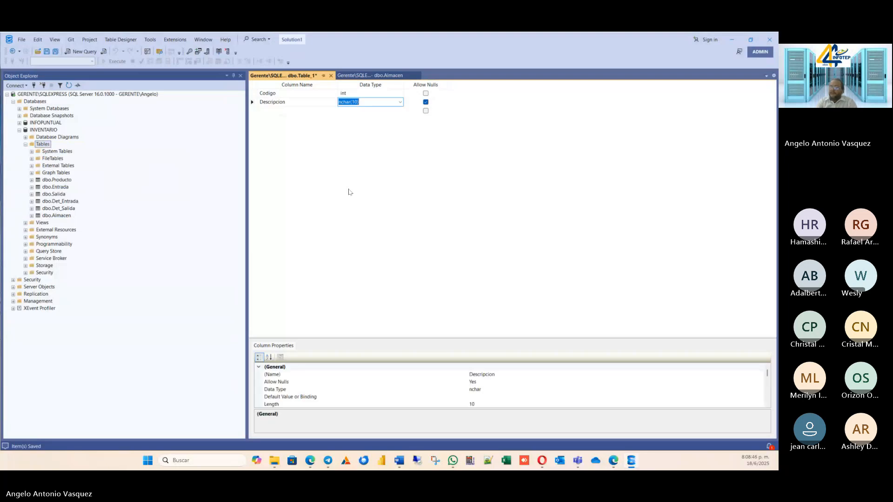
pyautogui.click(400, 101)
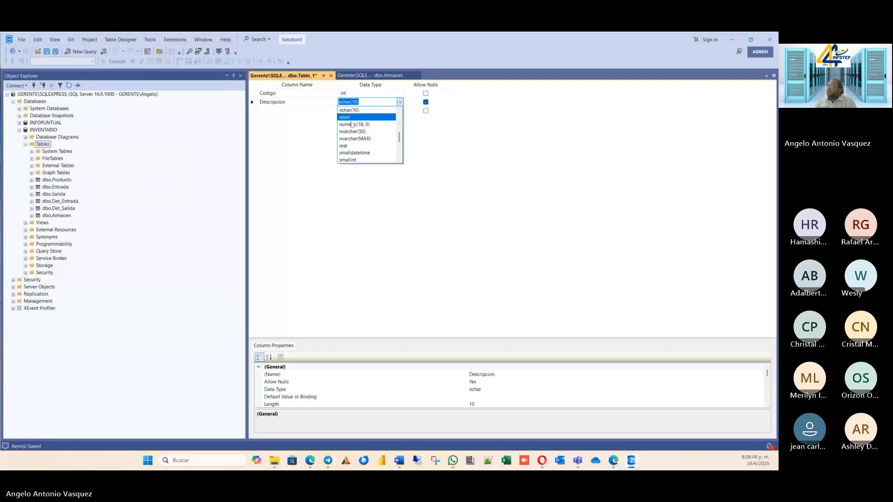
pyautogui.click(347, 135)
# Add an Observacion column of type text that allows nulls as the new table's last column.
pyautogui.click(309, 111)
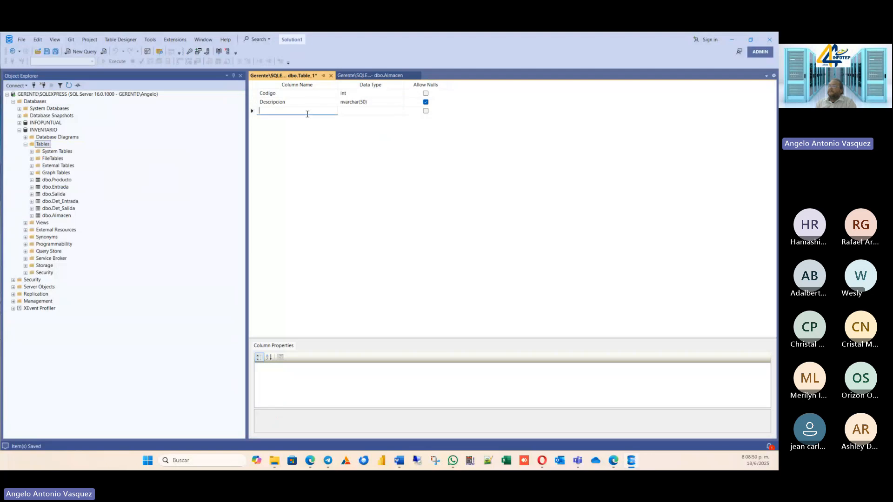
pyautogui.write('Obser')
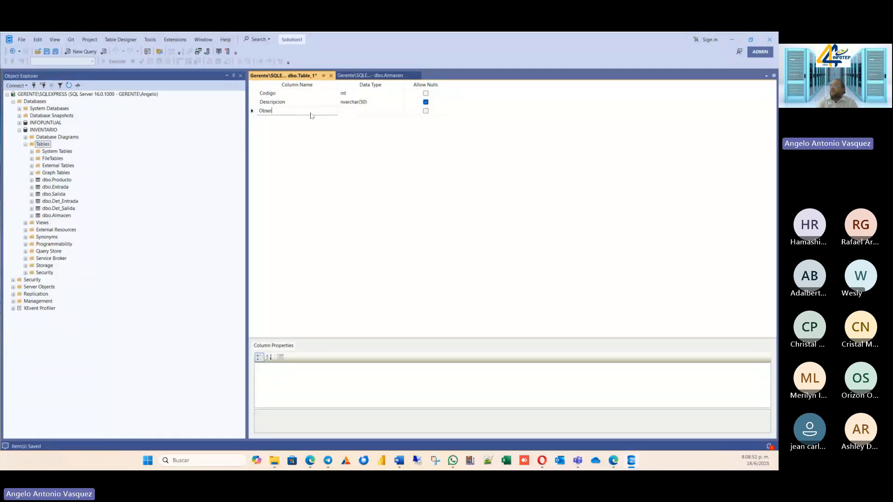
pyautogui.write('vacion')
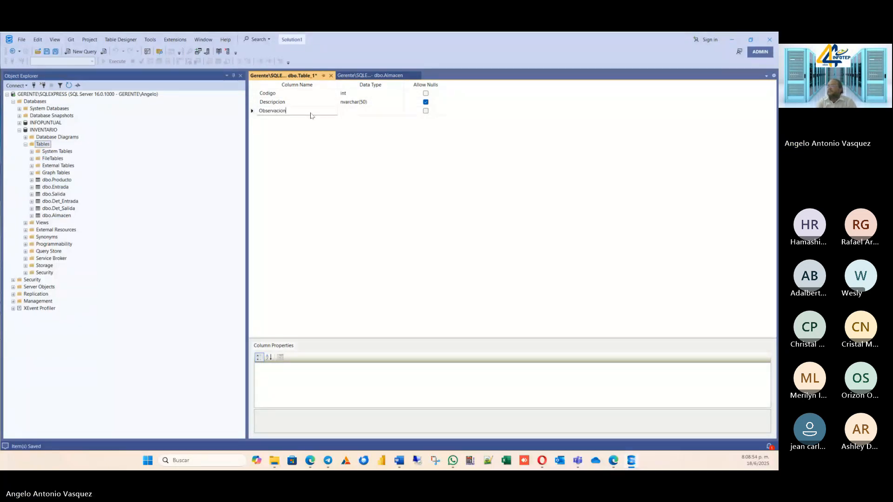
pyautogui.press('Tab')
pyautogui.write('te')
pyautogui.press('Tab')
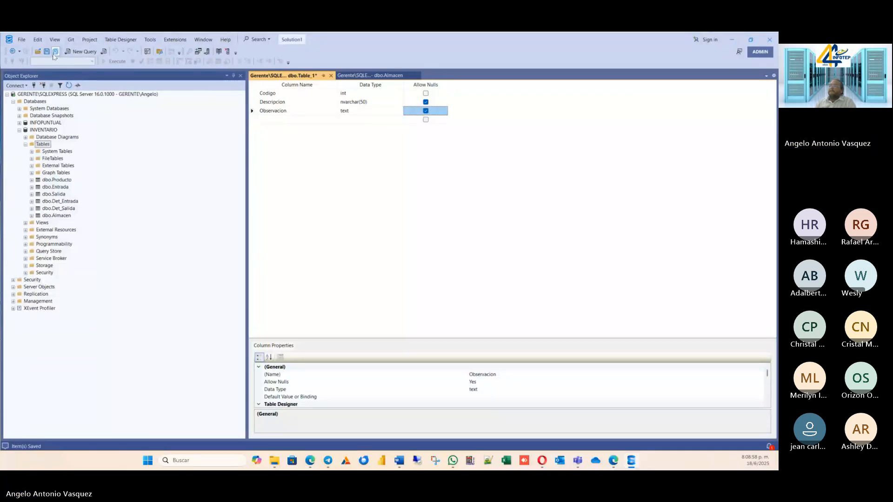
# Save the new table under the name Tipo Producto.
pyautogui.hotkey('ctrl', 's')
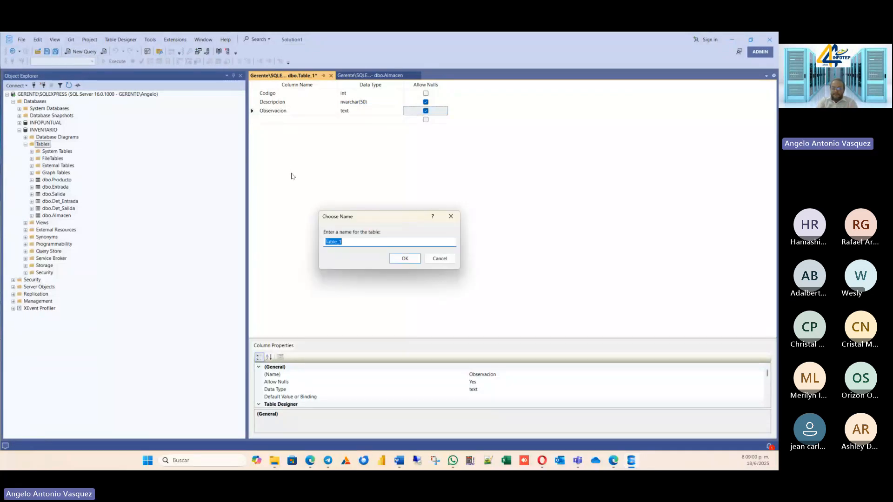
pyautogui.write('Tipo ')
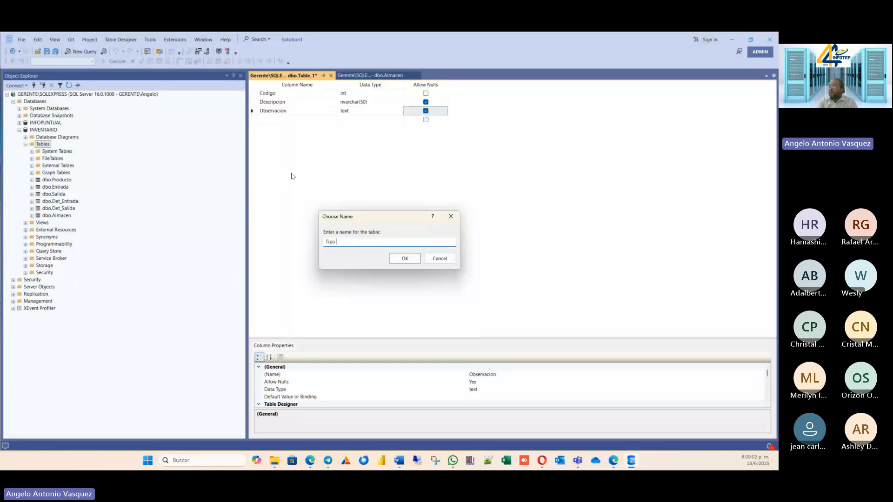
pyautogui.write('Producto')
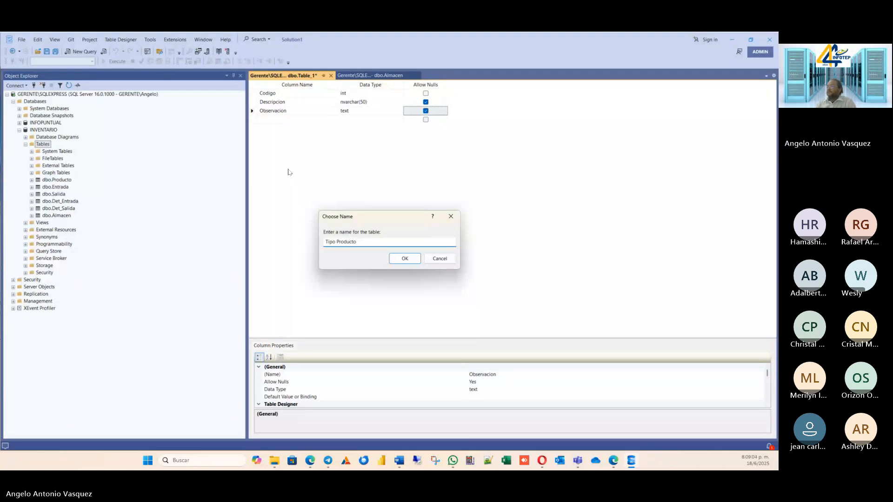
pyautogui.click(404, 258)
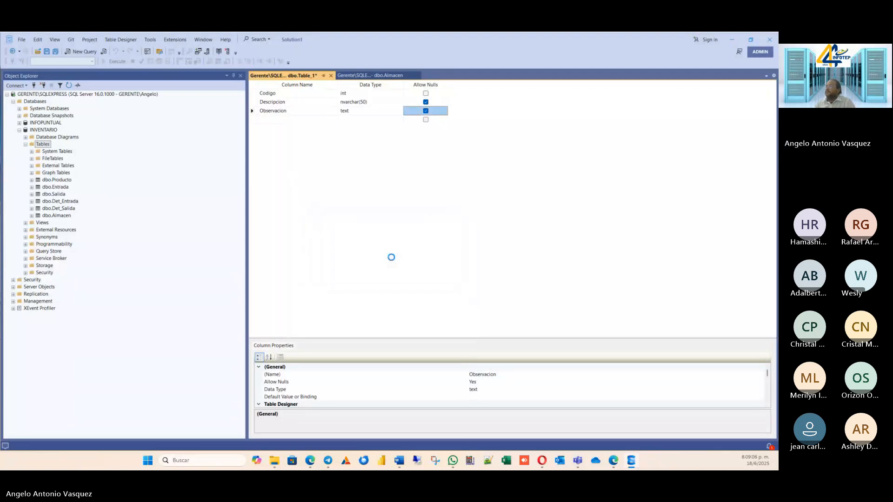
# Set Codigo as the primary key of the Tipo Producto table and save the change.
pyautogui.rightClick(262, 93)
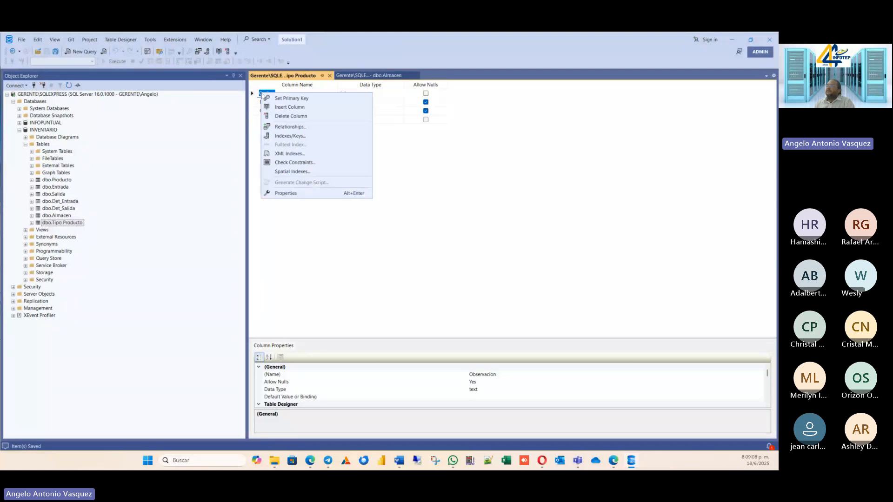
pyautogui.click(285, 102)
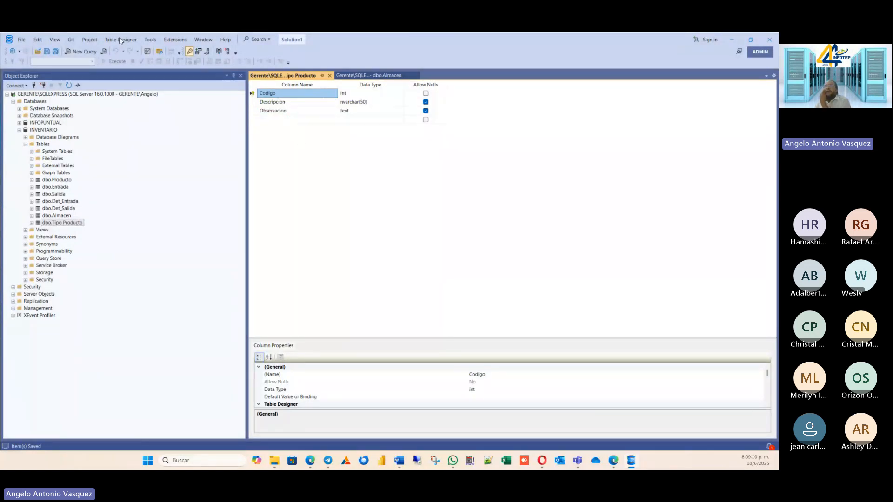
pyautogui.click(56, 52)
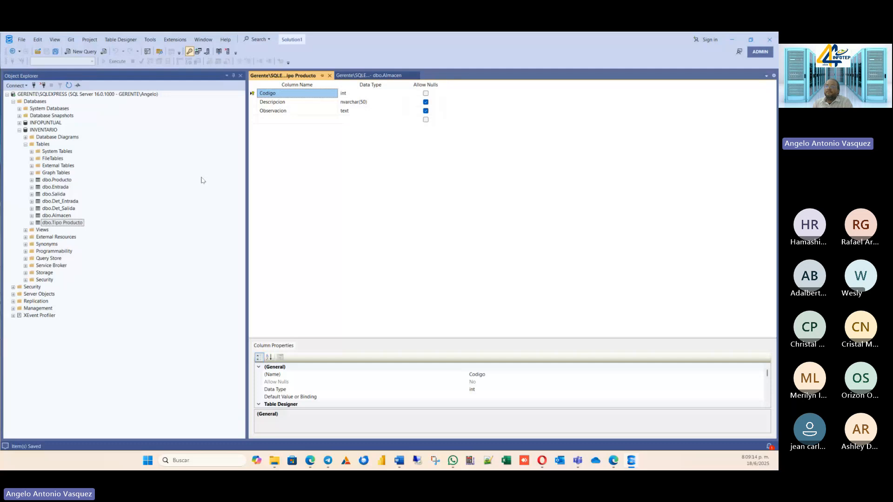
# Rename the Tipo Producto table to Tipo_Producto in the INVENTARIO database.
pyautogui.rightClick(64, 225)
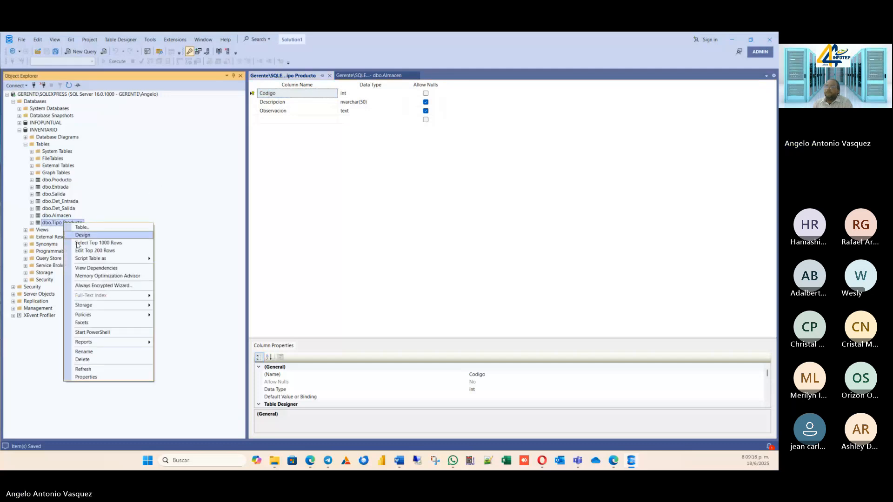
pyautogui.click(96, 353)
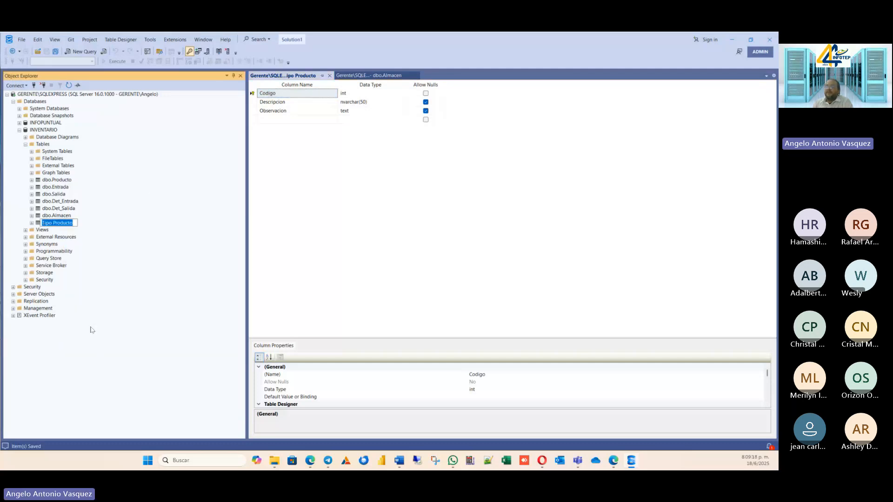
pyautogui.click(53, 223)
pyautogui.press('BackSpace')
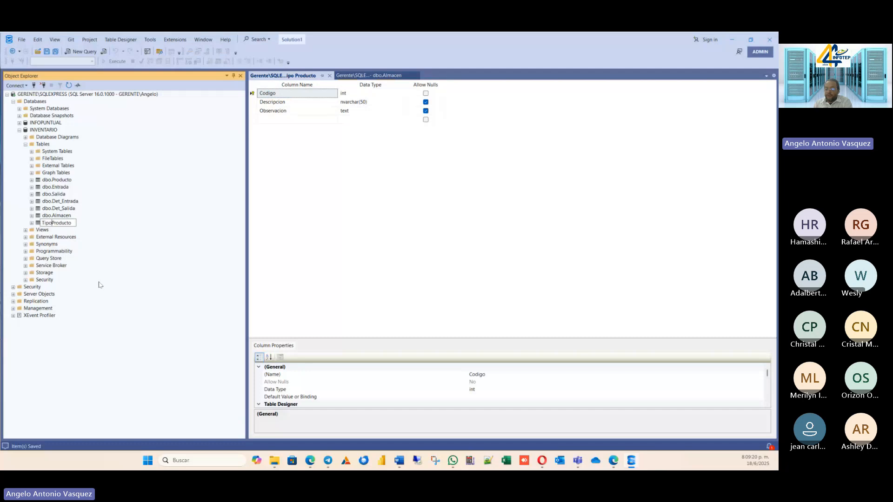
pyautogui.write('_')
pyautogui.press('Return')
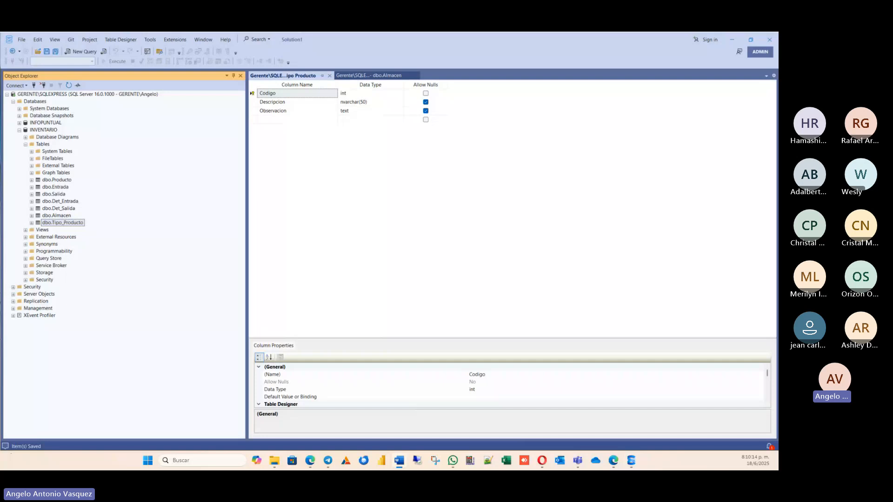
# Create a new table in INVENTARIO with a first column Codigo of type int that does not allow nulls.
pyautogui.click(289, 188)
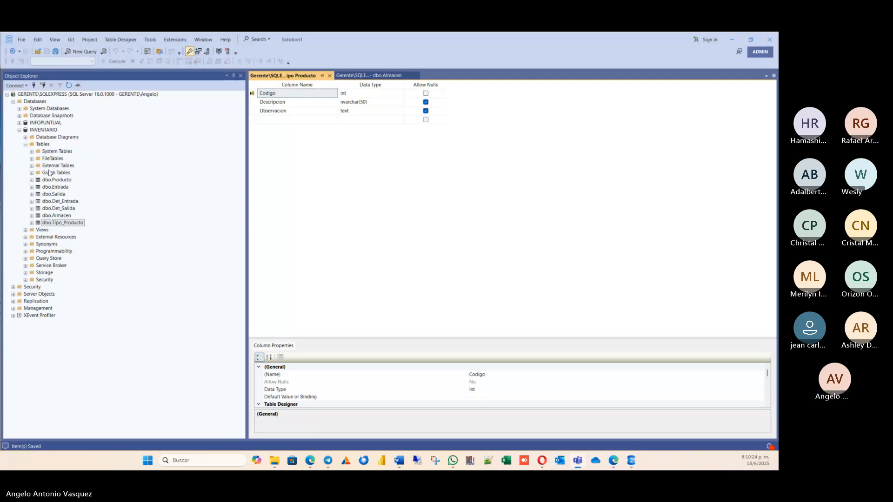
pyautogui.rightClick(42, 146)
pyautogui.moveTo(65, 149)
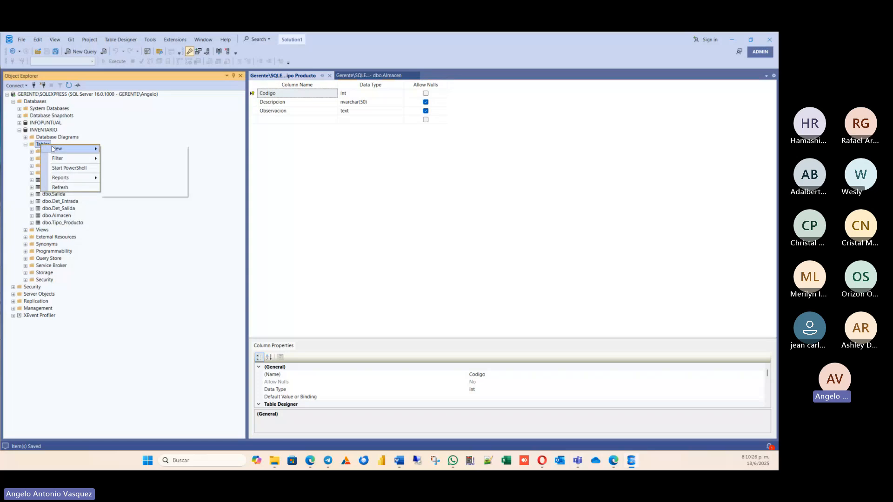
pyautogui.click(117, 149)
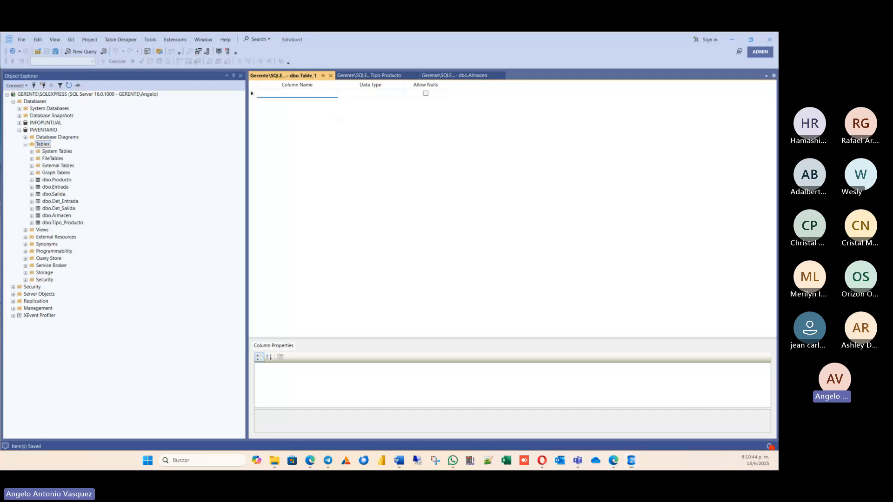
pyautogui.click(268, 93)
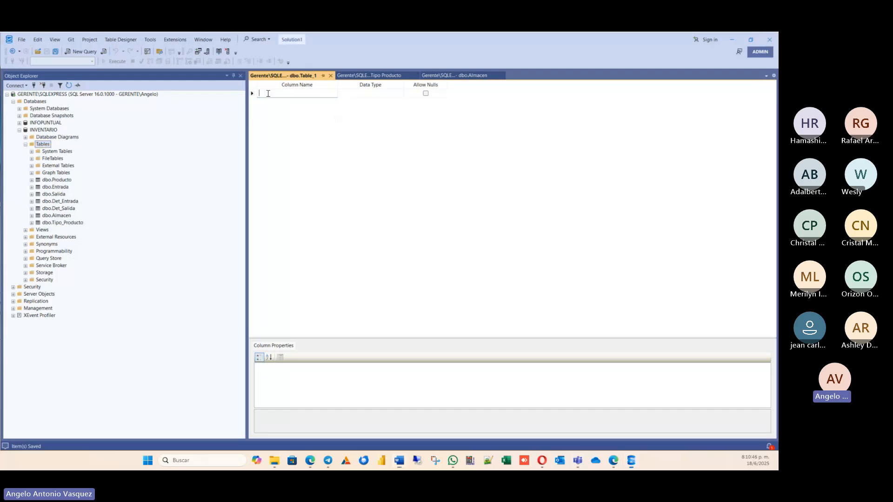
pyautogui.write('Codigo')
pyautogui.press('Tab')
pyautogui.write('in')
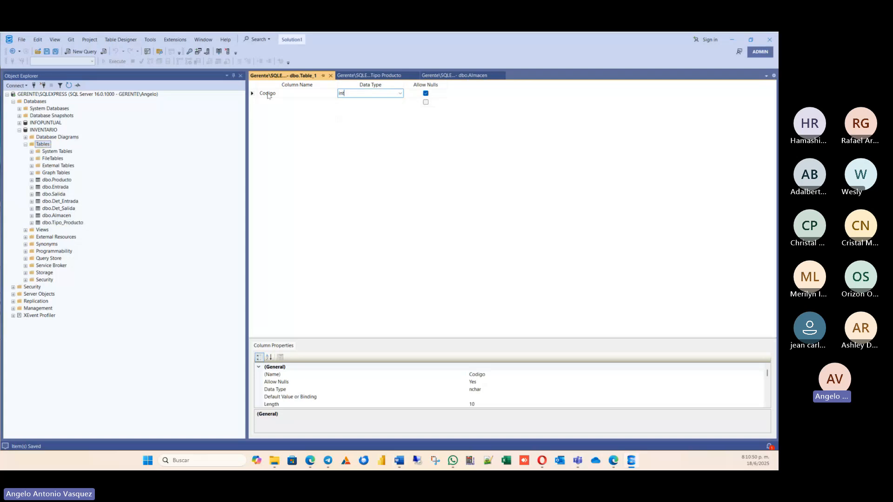
pyautogui.write('t')
pyautogui.press('Tab')
pyautogui.press('space')
pyautogui.press('Tab')
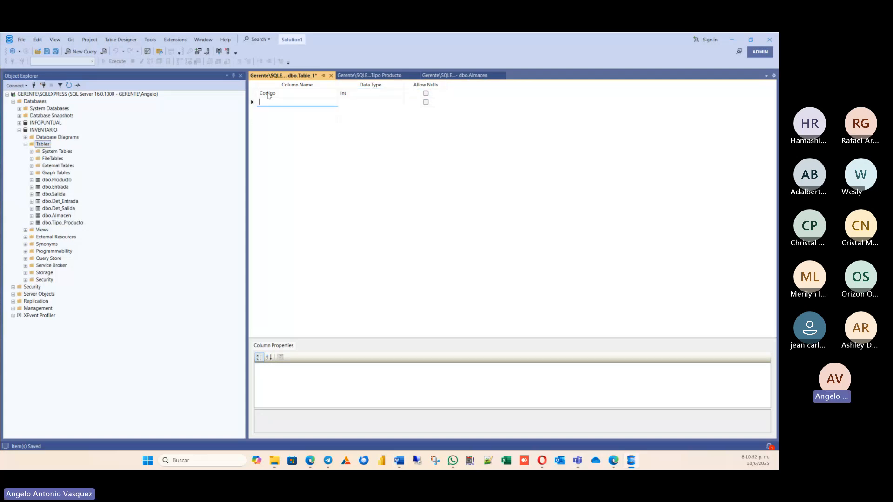
# Add a Cod_Almacen column of type int that allows nulls as the new table's second column.
pyautogui.write('COdig')
pyautogui.press('BackSpace')
pyautogui.press('BackSpace')
pyautogui.press('BackSpace')
pyautogui.press('BackSpace')
pyautogui.press('BackSpace')
pyautogui.write('A')
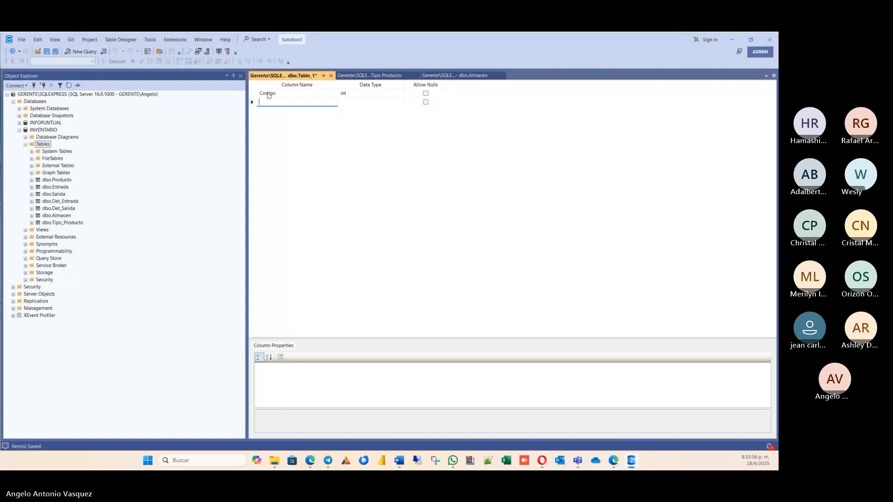
pyautogui.press('BackSpace')
pyautogui.write('Cod')
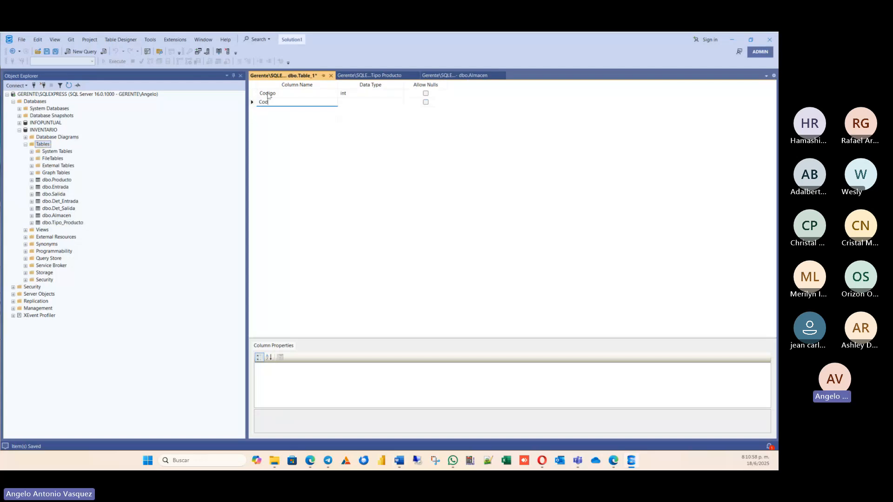
pyautogui.write('_Almacen')
pyautogui.press('Tab')
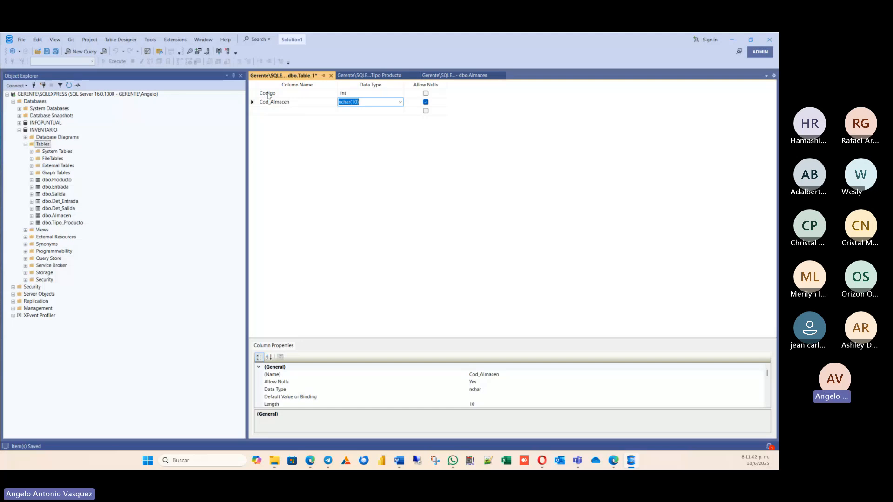
pyautogui.write('int')
pyautogui.press('Tab')
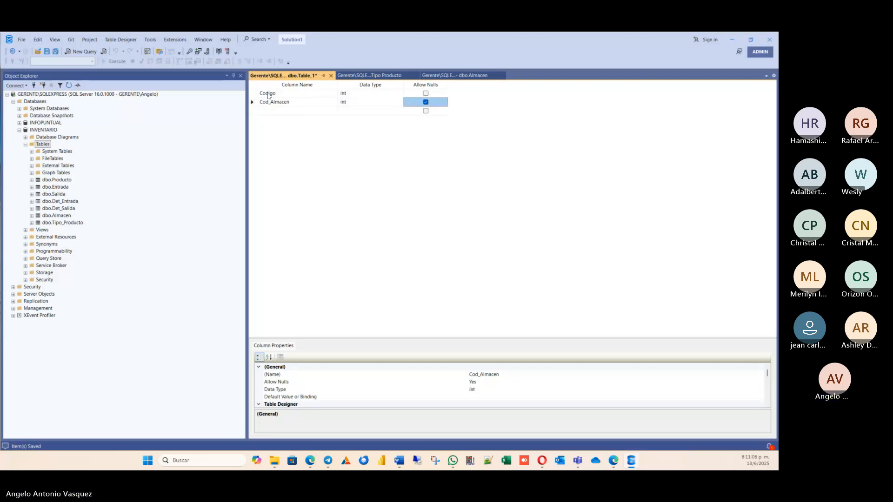
pyautogui.press('Tab')
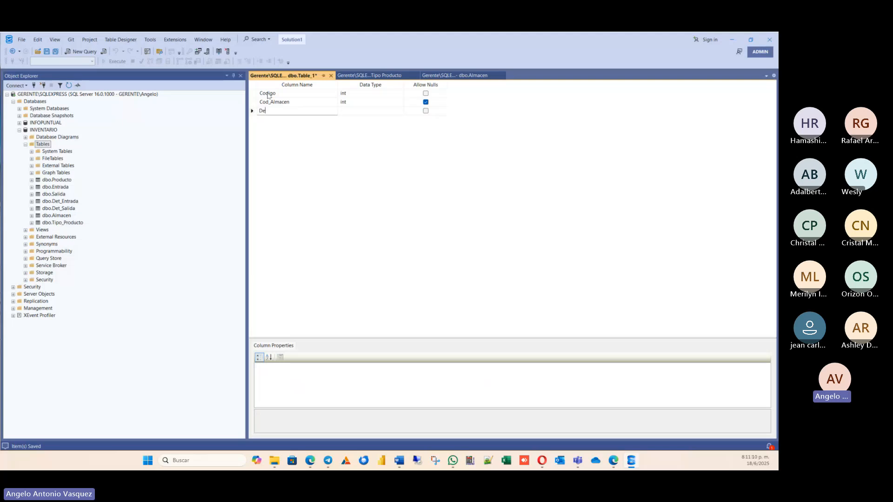
# Add a Descripcion column of type nvarchar(50) that allows nulls below Cod_Almacen.
pyautogui.write('Descripcion')
pyautogui.press('Tab')
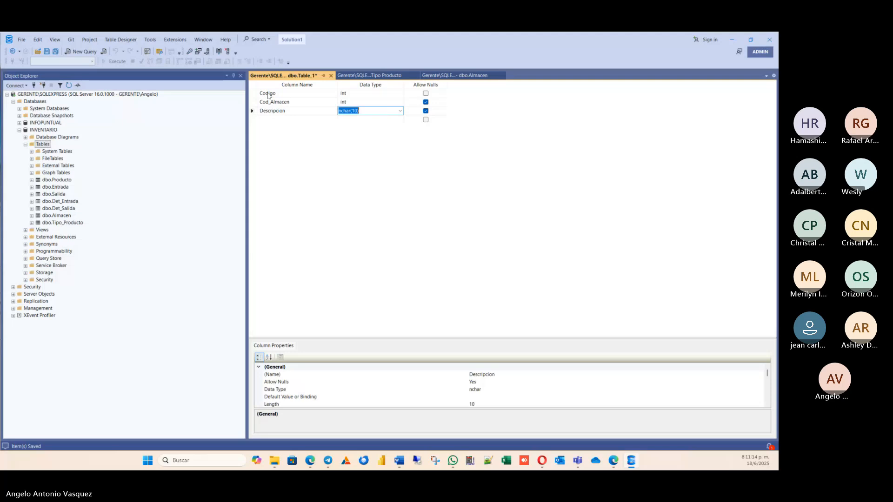
pyautogui.click(400, 111)
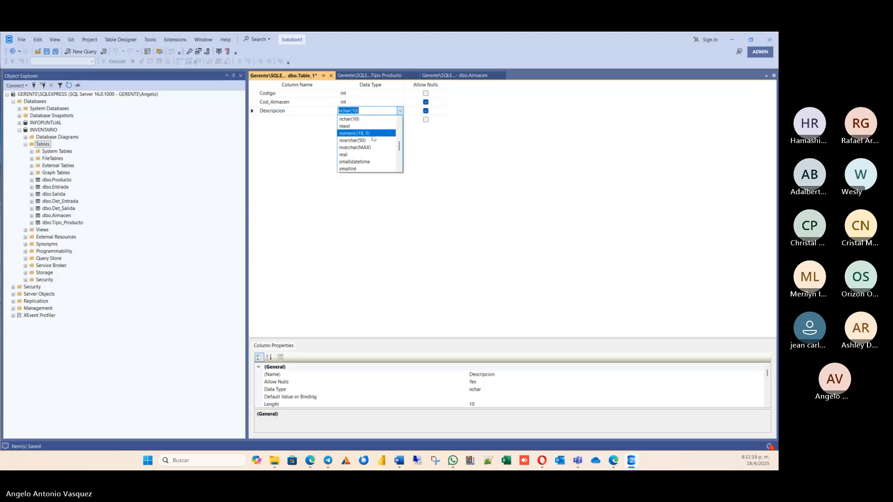
pyautogui.click(370, 140)
# Add an Observacion column of type text that allows nulls below Descripcion.
pyautogui.click(295, 120)
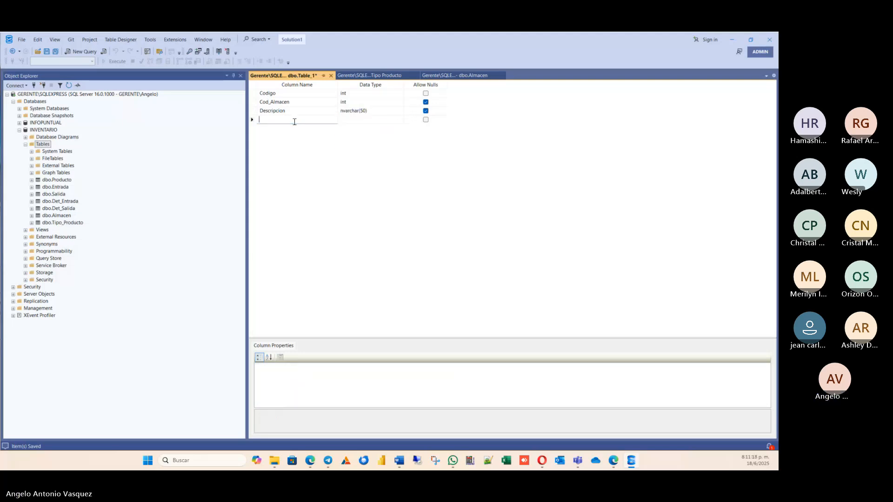
pyautogui.write('Observacion')
pyautogui.press('Tab')
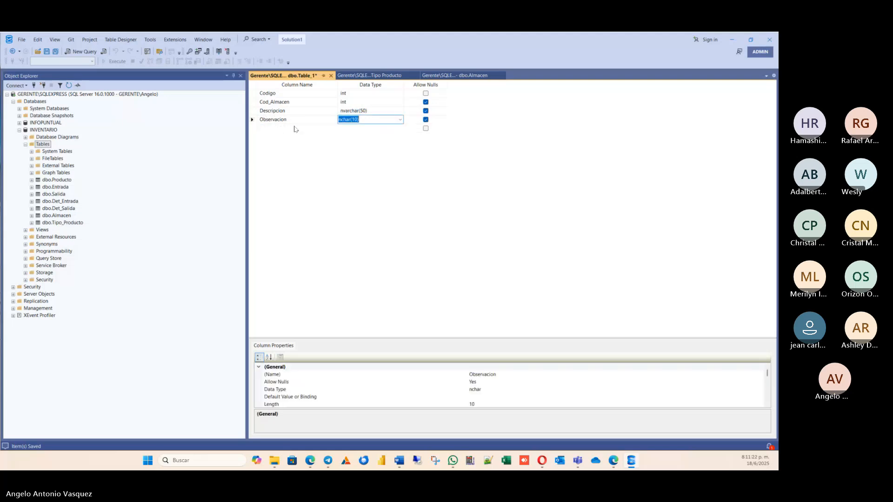
pyautogui.write('text')
pyautogui.press('Return')
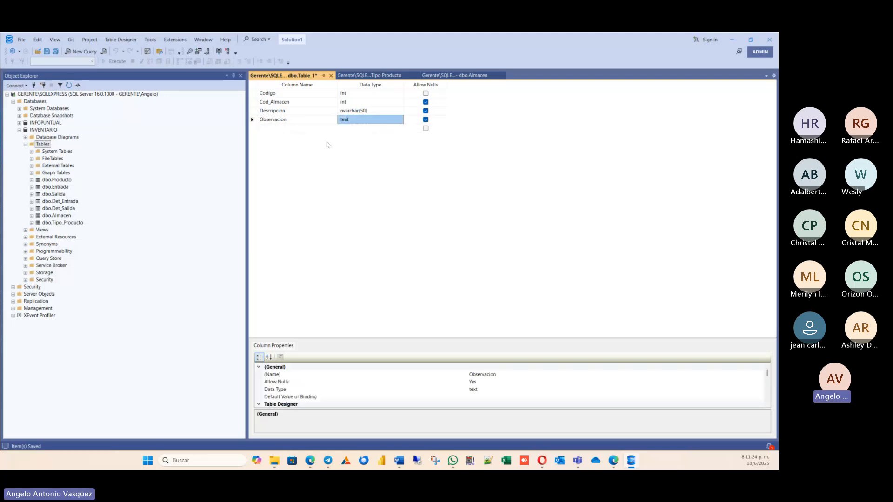
# Set Codigo as the new table's primary key and save the table under the name Ubicacion.
pyautogui.rightClick(261, 93)
pyautogui.click(284, 99)
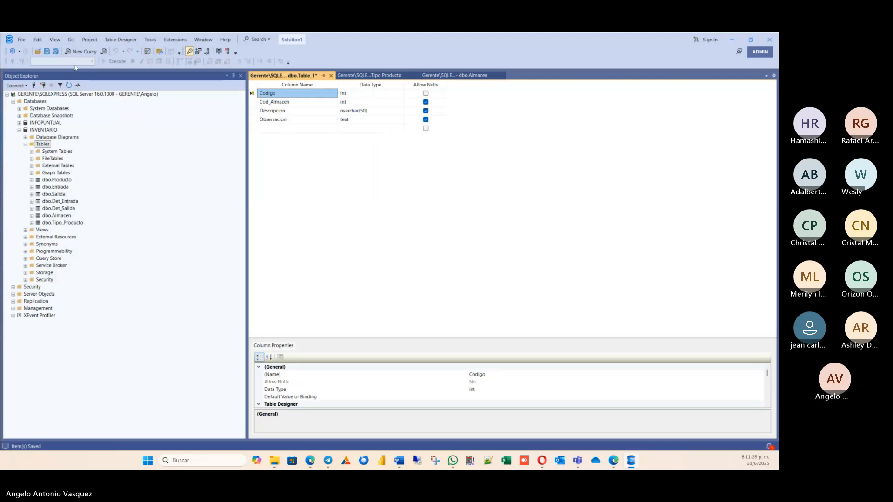
pyautogui.click(55, 51)
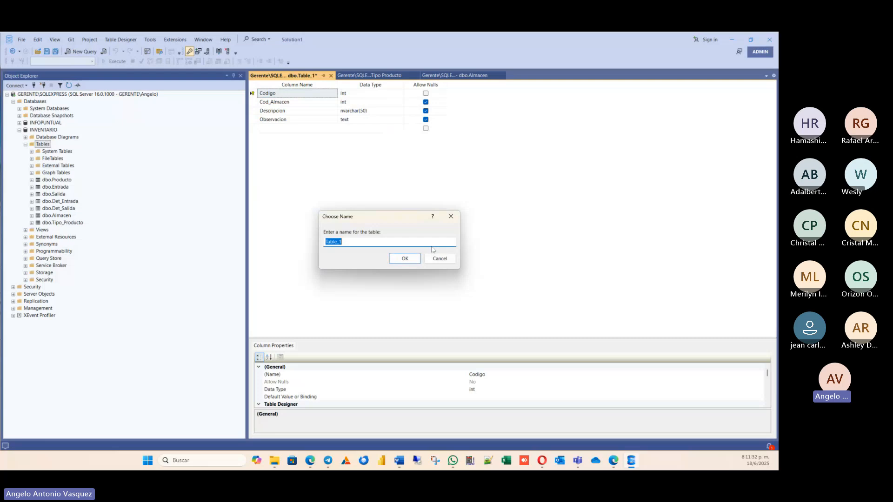
pyautogui.write('Ubicacion')
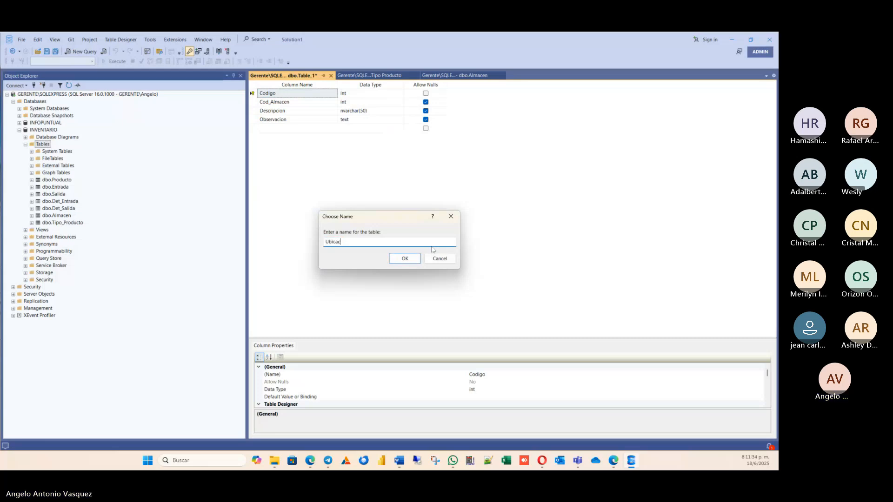
pyautogui.click(411, 258)
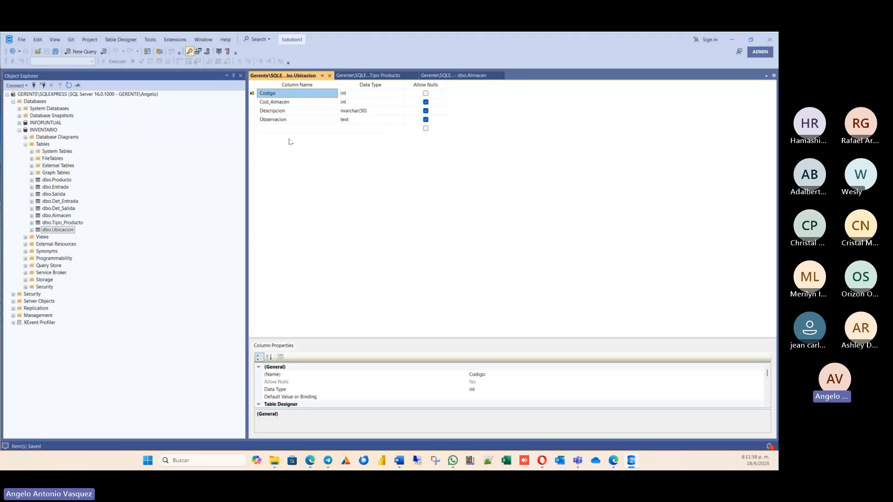
pyautogui.click(52, 201)
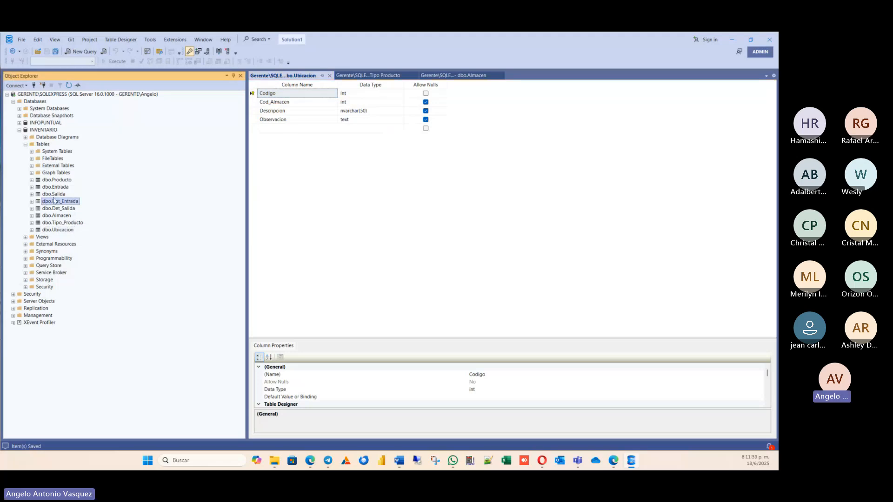
pyautogui.click(56, 187)
pyautogui.click(62, 230)
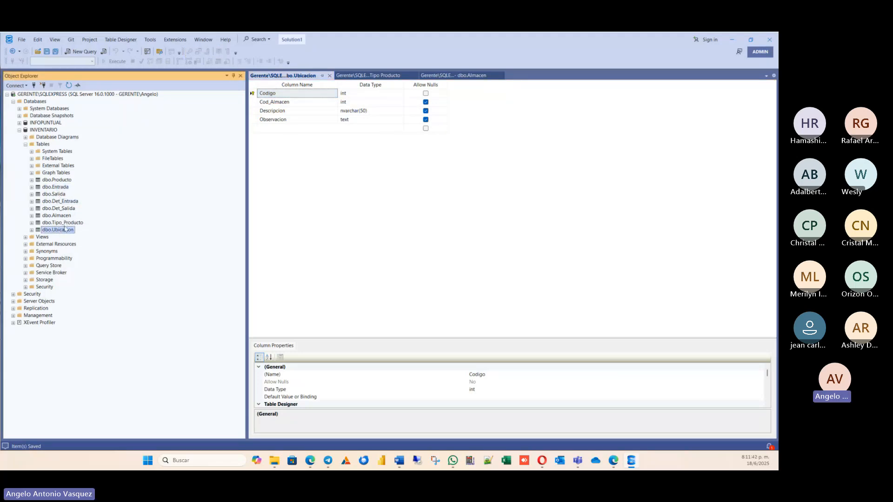
pyautogui.click(68, 201)
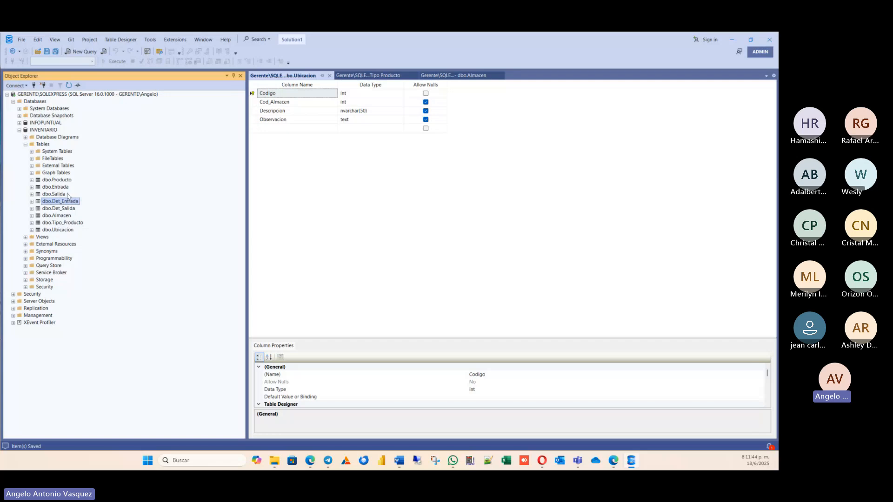
pyautogui.click(65, 181)
pyautogui.click(305, 191)
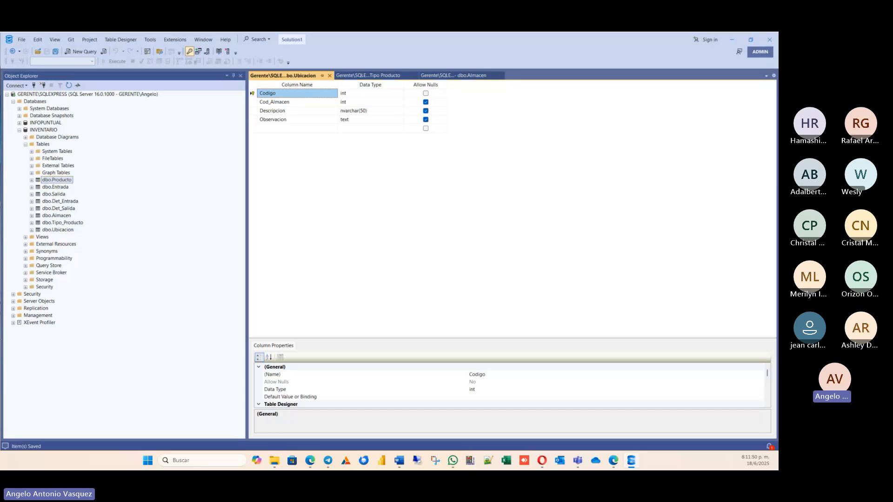
# Save all open table designs.
pyautogui.hotkey('alt', 'Tab')
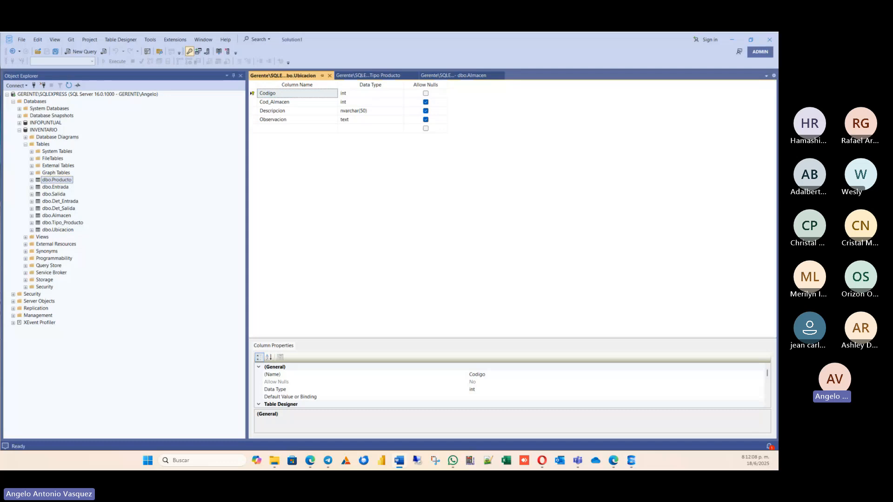
pyautogui.click(171, 165)
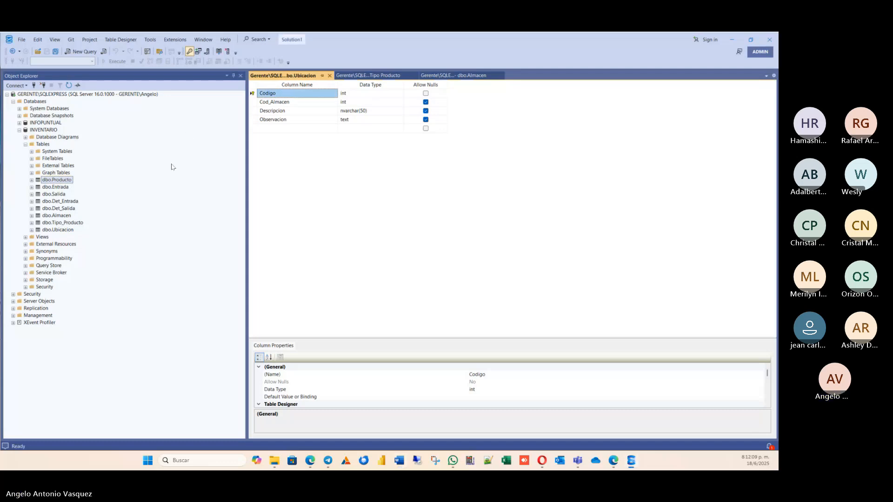
pyautogui.click(53, 53)
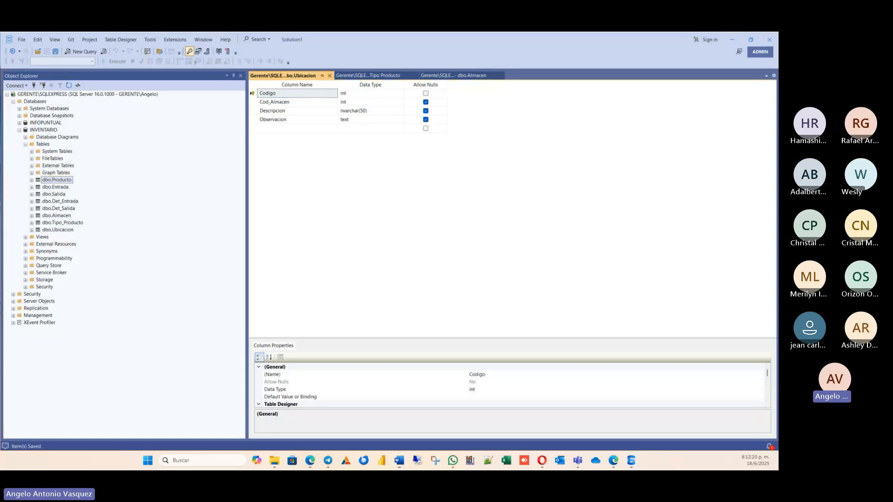
# Switch to the Word entity diagram to compare its entities and links with the created tables, and return to SQL Server Management Studio.
pyautogui.moveTo(1, 225); pyautogui.dragTo(426, 72)
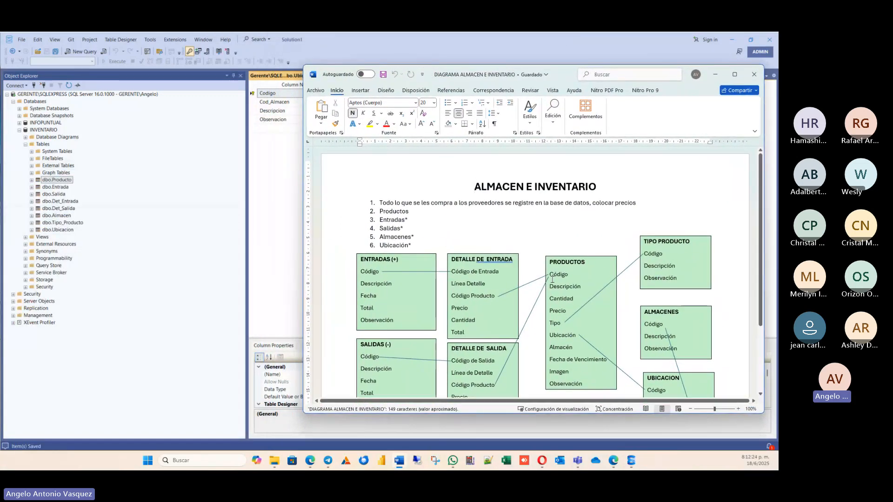
pyautogui.scroll(-1, 552, 286)
pyautogui.scroll(-1, 552, 285)
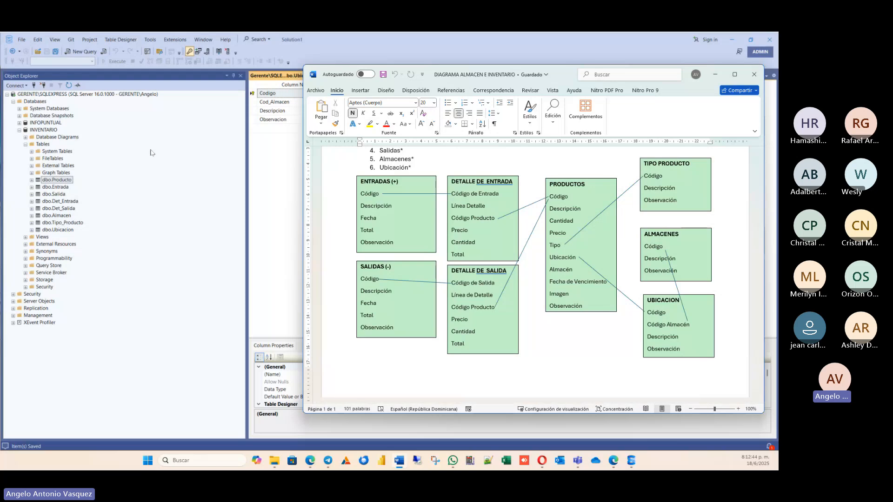
pyautogui.click(293, 138)
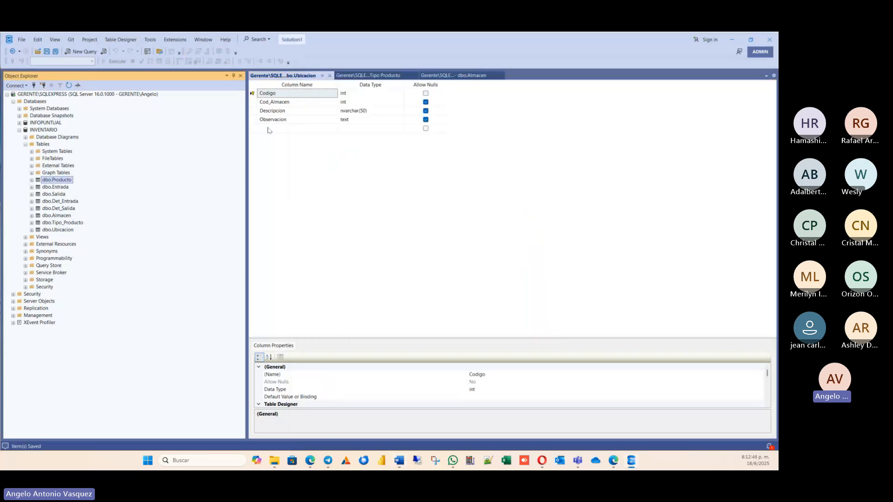
pyautogui.click(351, 86)
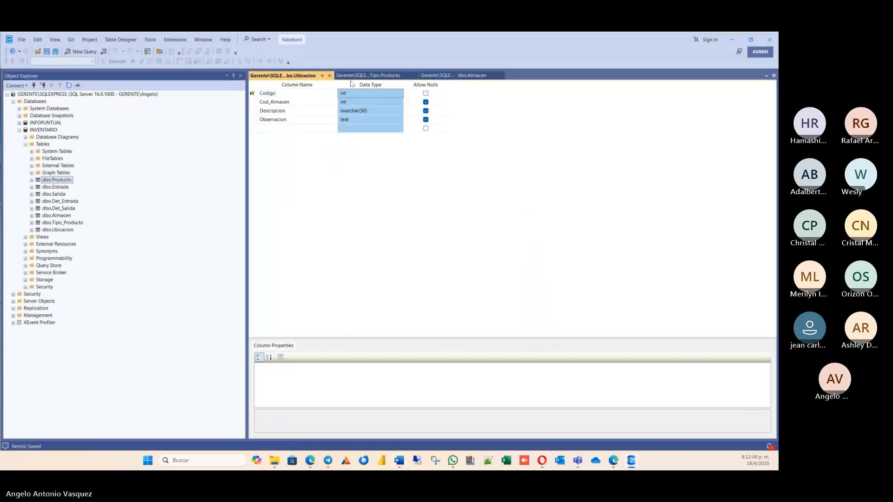
# Close the Tipo_Producto and Almacen table designs, keeping only the Ubicacion design open.
pyautogui.click(367, 75)
pyautogui.click(415, 75)
pyautogui.click(414, 77)
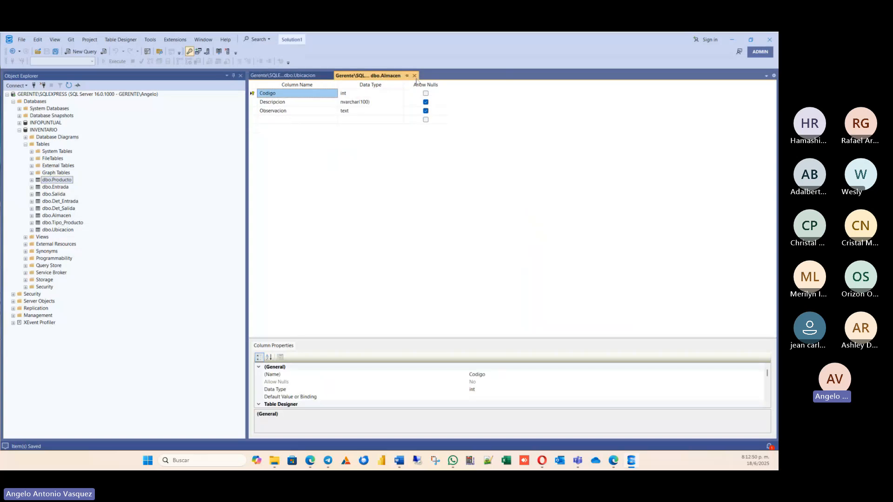
pyautogui.click(414, 75)
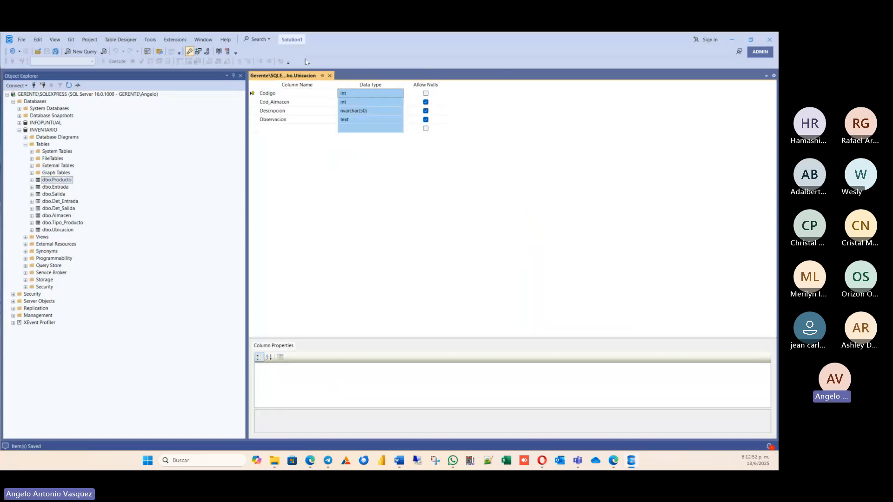
pyautogui.rightClick(253, 89)
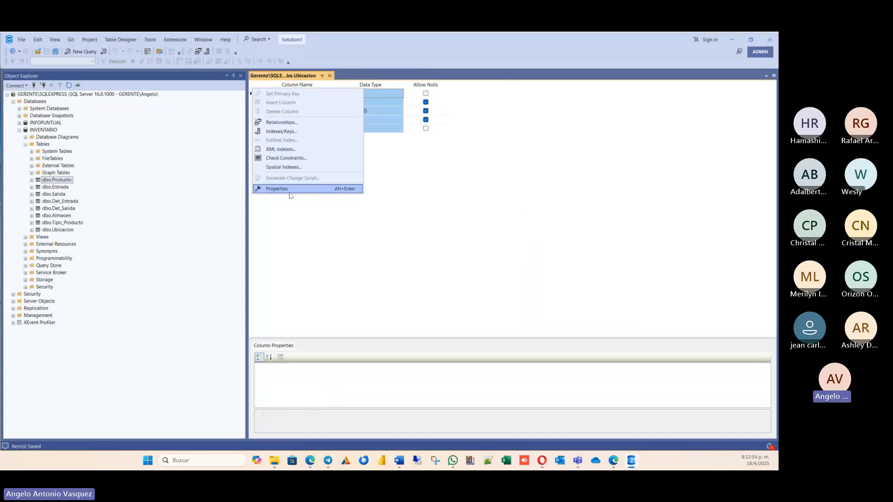
pyautogui.click(294, 234)
pyautogui.rightClick(254, 111)
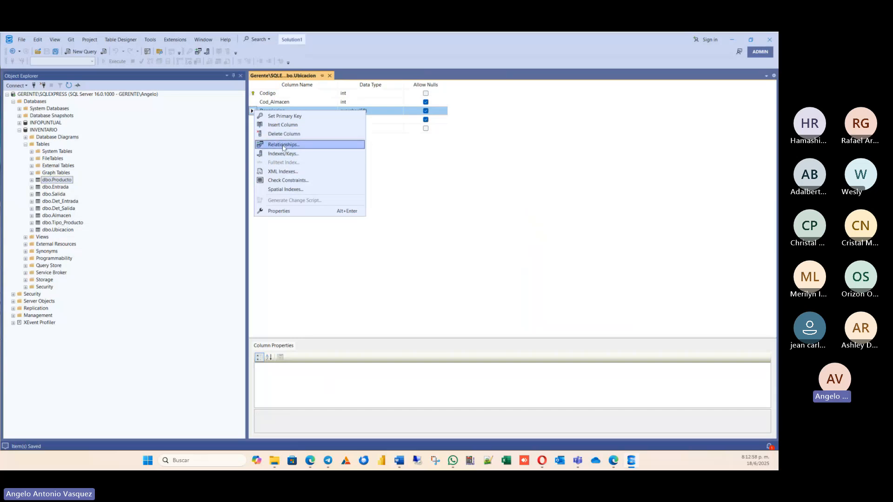
pyautogui.click(283, 146)
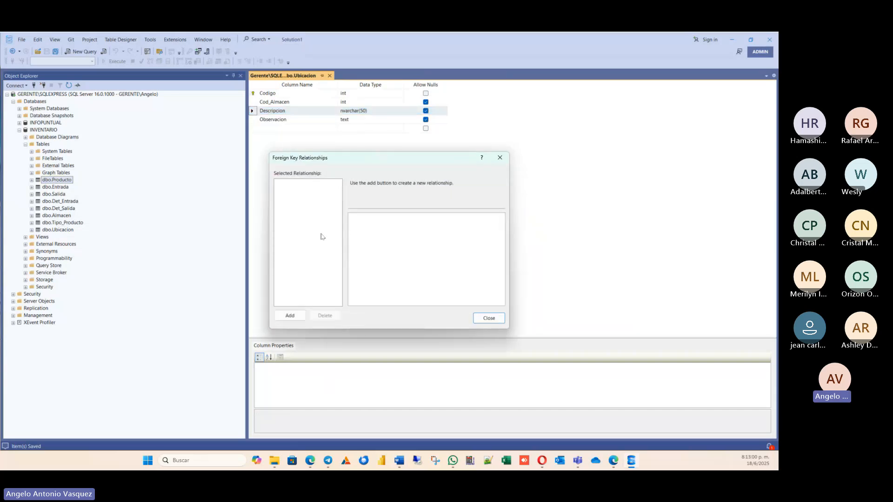
pyautogui.click(487, 318)
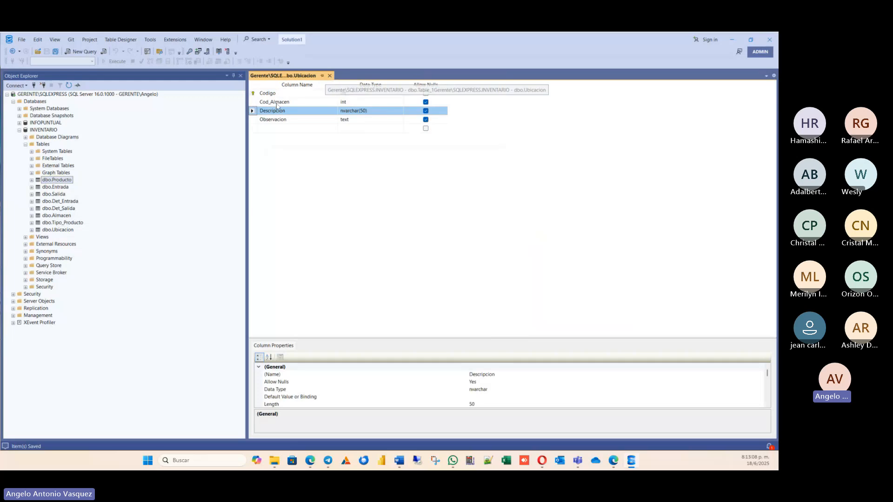
pyautogui.rightClick(253, 102)
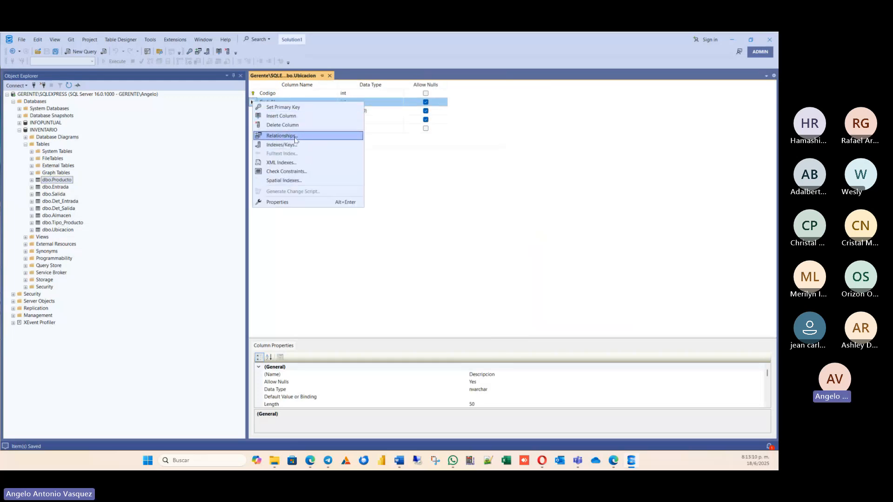
pyautogui.click(297, 136)
pyautogui.click(488, 318)
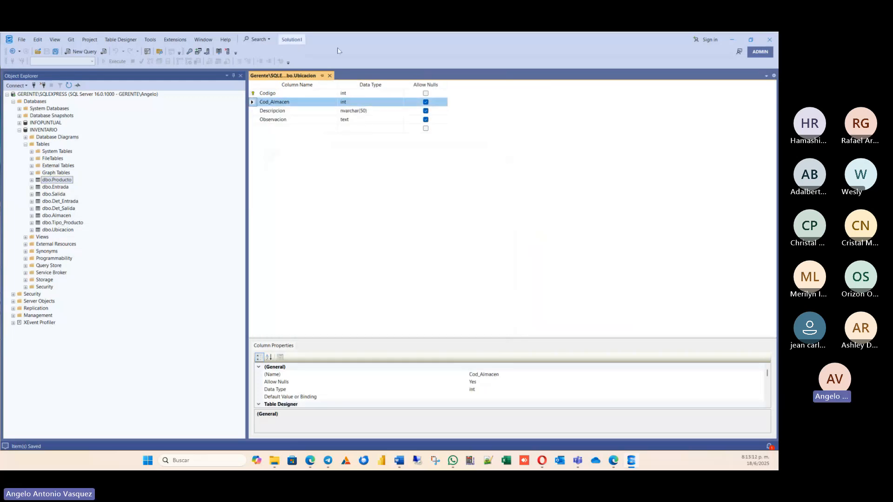
pyautogui.click(329, 75)
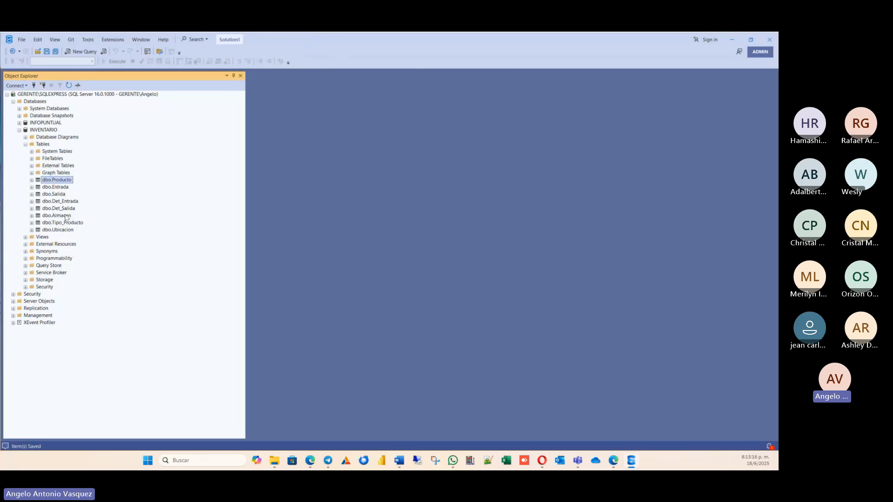
# Open the Almacen table in design view and add a new foreign key relationship to it.
pyautogui.click(70, 231)
pyautogui.click(65, 216)
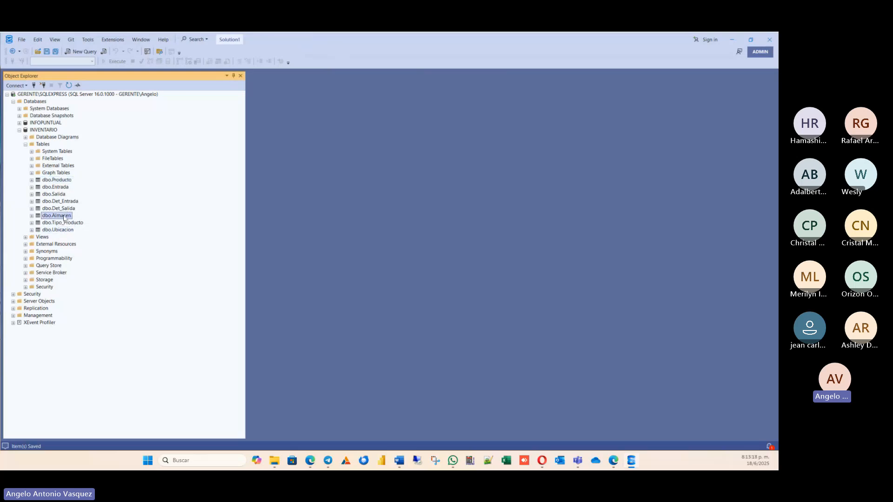
pyautogui.rightClick(65, 217)
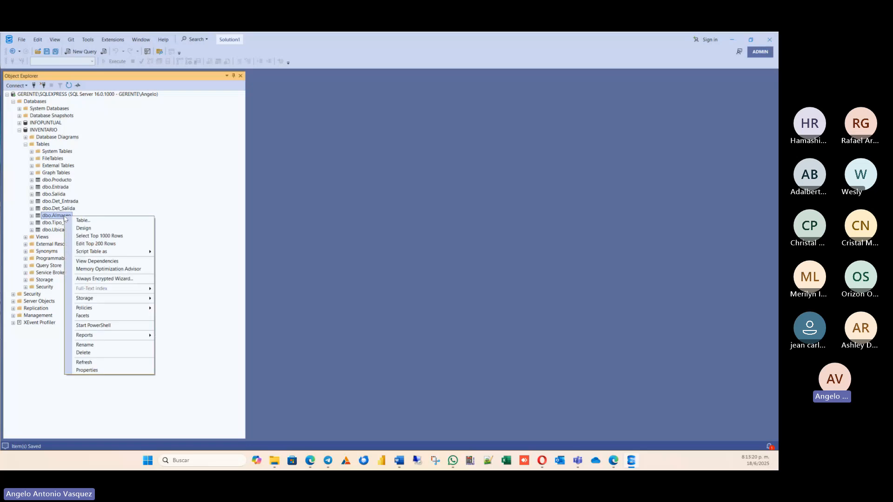
pyautogui.click(82, 227)
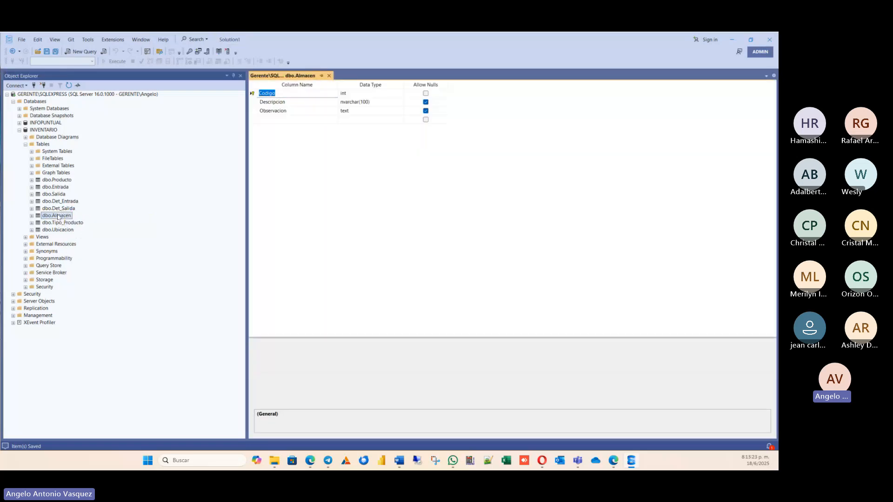
pyautogui.rightClick(57, 215)
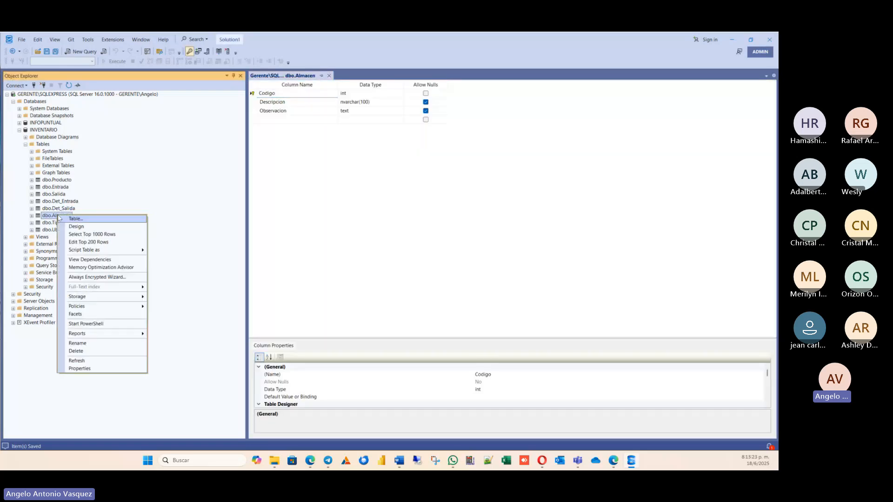
pyautogui.click(252, 184)
pyautogui.click(254, 101)
pyautogui.rightClick(254, 101)
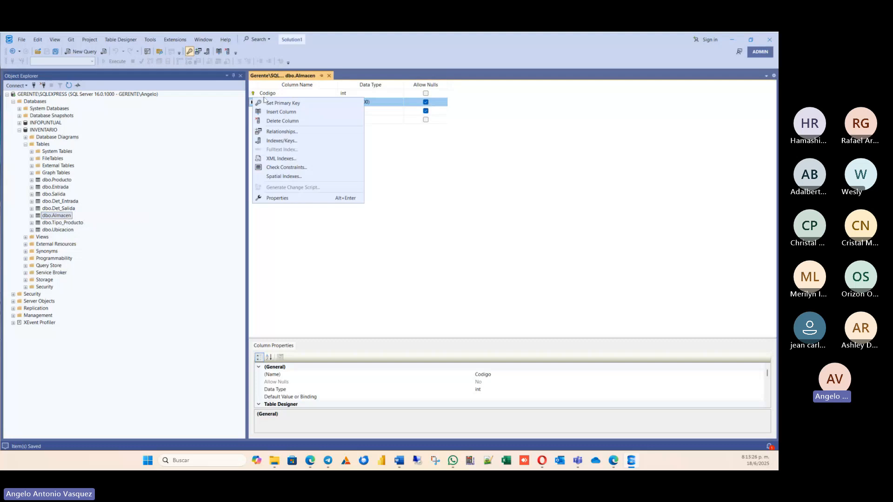
pyautogui.click(283, 133)
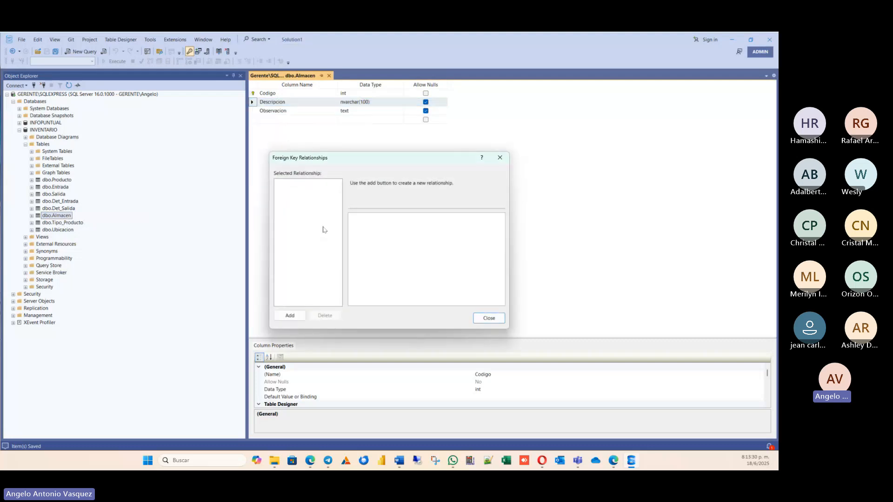
pyautogui.click(290, 315)
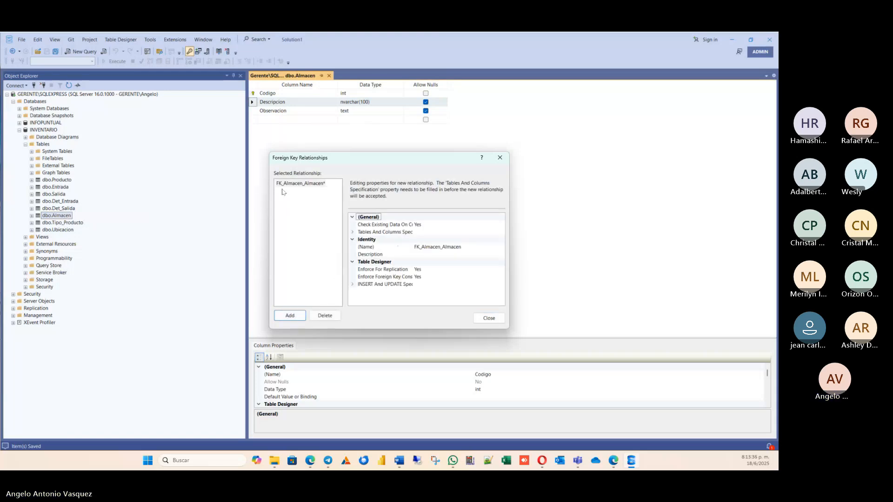
# Try to define the relationship with Ubicacion's Cod_Almacen as the primary key column and Almacen's Codigo as the foreign key column.
pyautogui.click(394, 230)
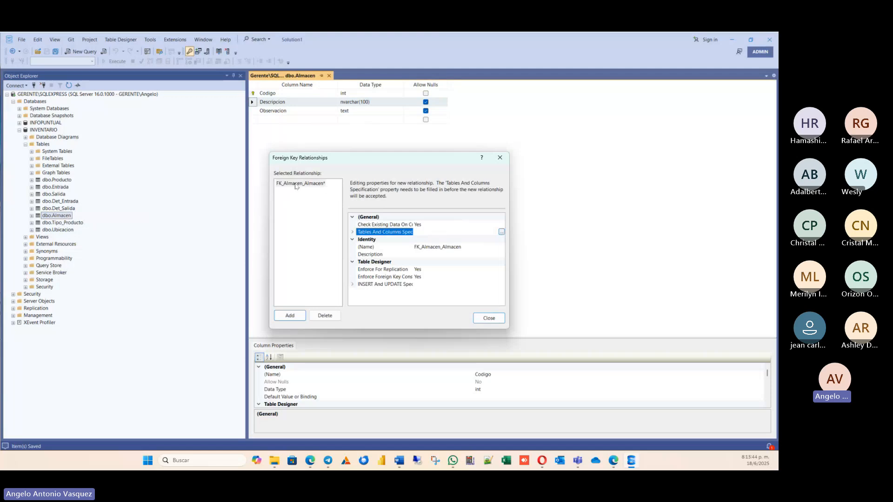
pyautogui.click(502, 232)
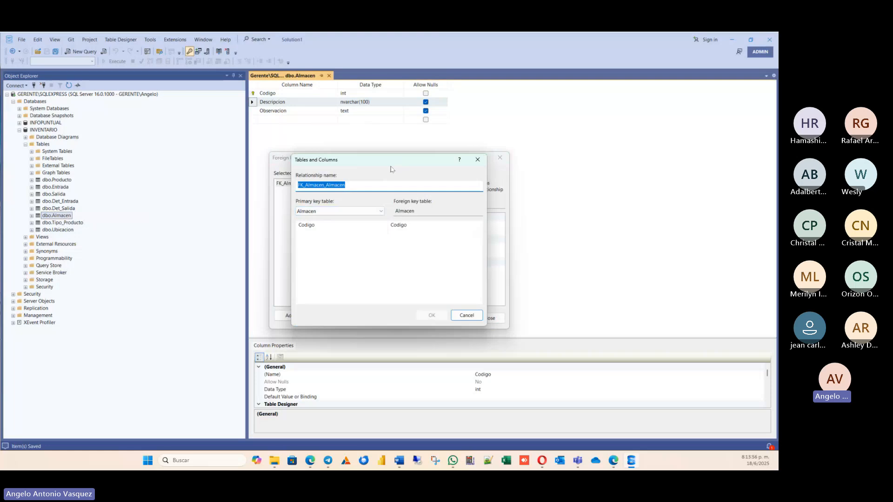
pyautogui.moveTo(387, 162); pyautogui.dragTo(428, 157)
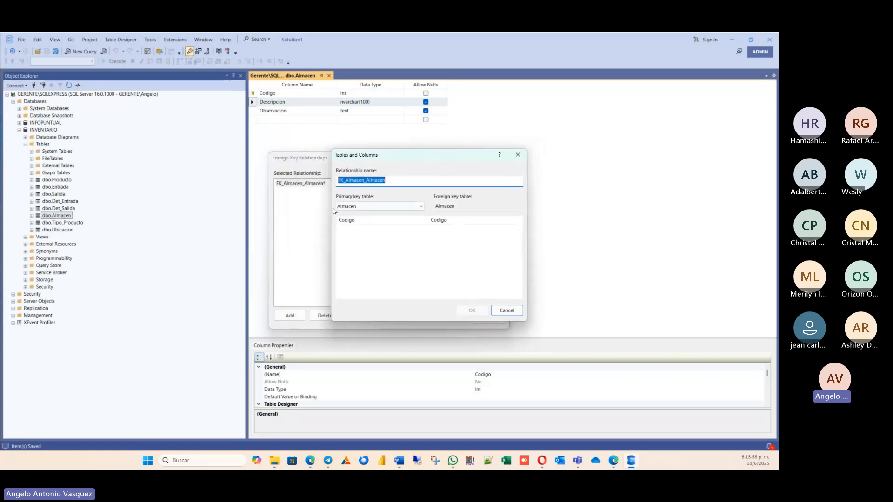
pyautogui.click(373, 207)
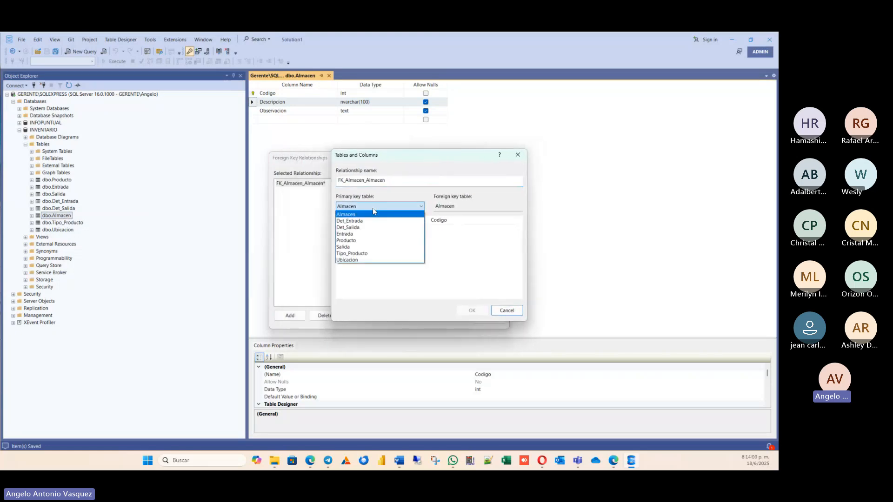
pyautogui.click(353, 260)
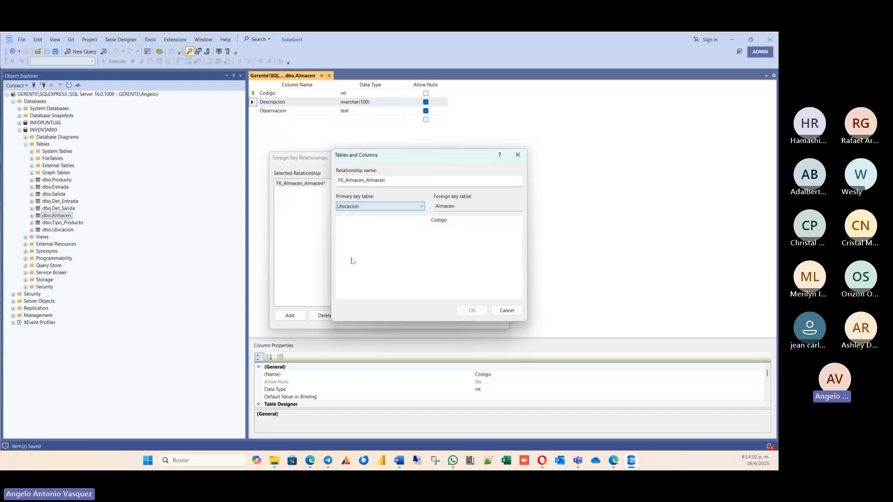
pyautogui.click(368, 218)
pyautogui.click(371, 222)
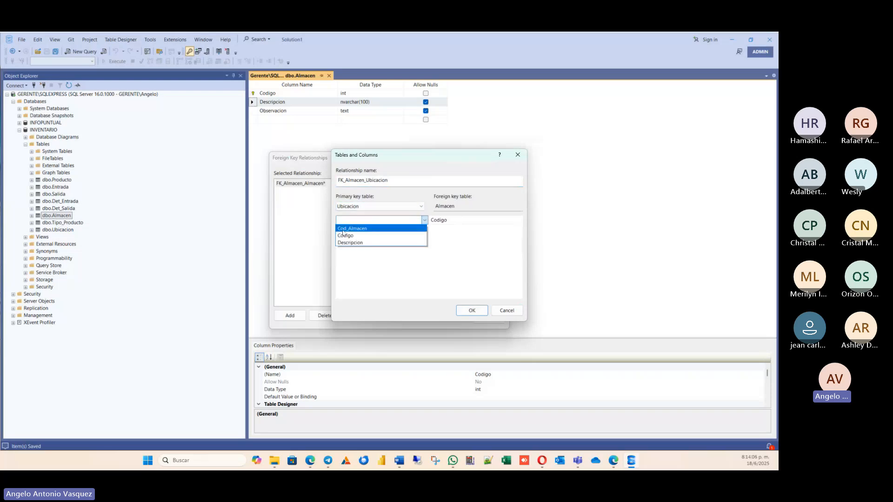
pyautogui.click(362, 231)
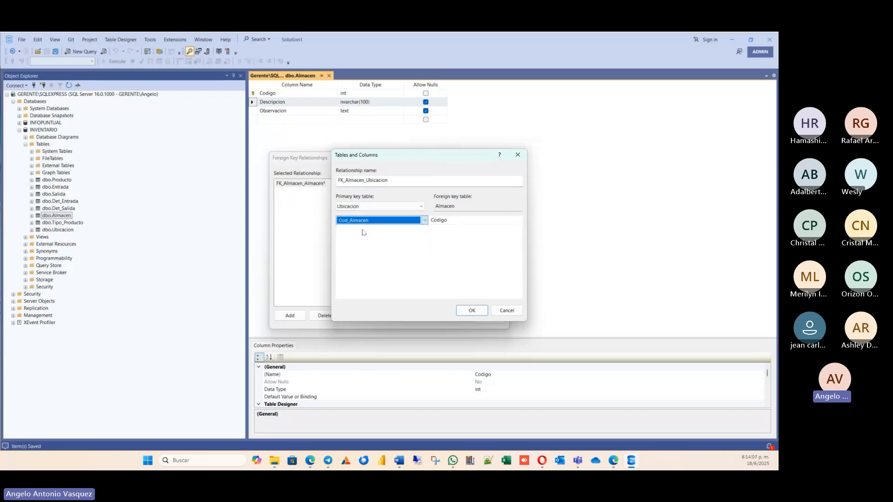
pyautogui.click(453, 222)
pyautogui.click(473, 312)
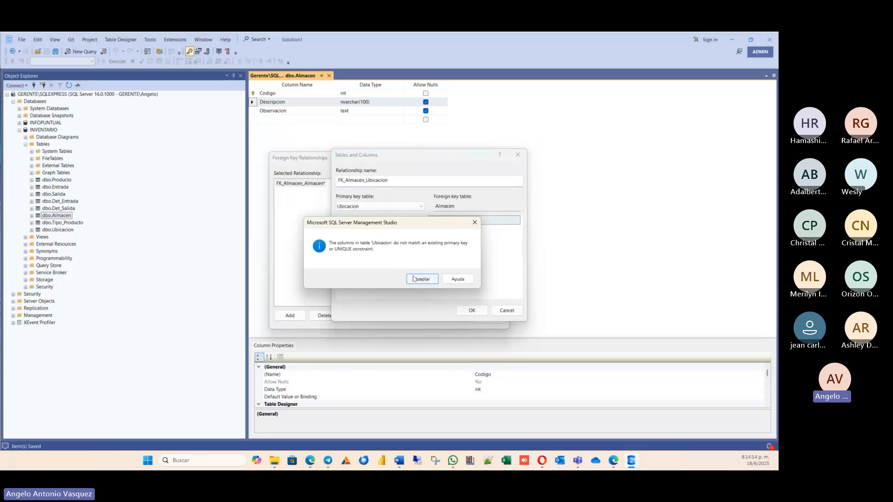
pyautogui.click(421, 279)
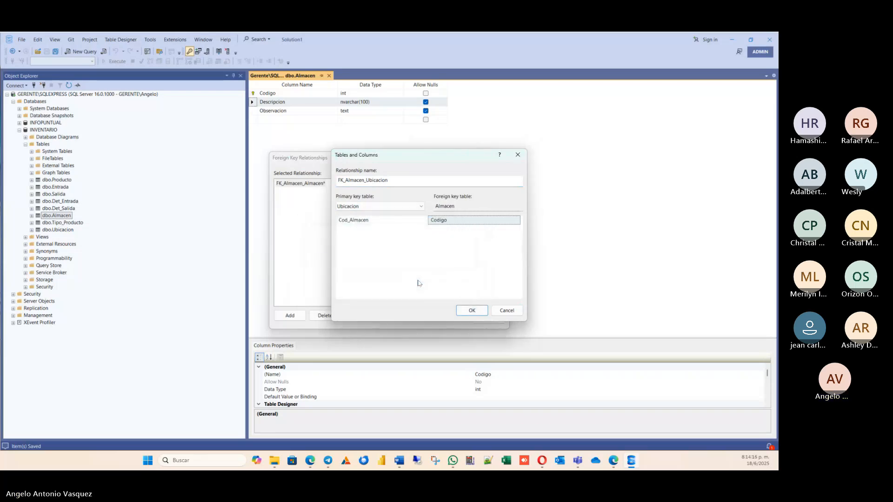
# Cancel the relationship's column definition and close the Almacen design without saving changes.
pyautogui.click(509, 310)
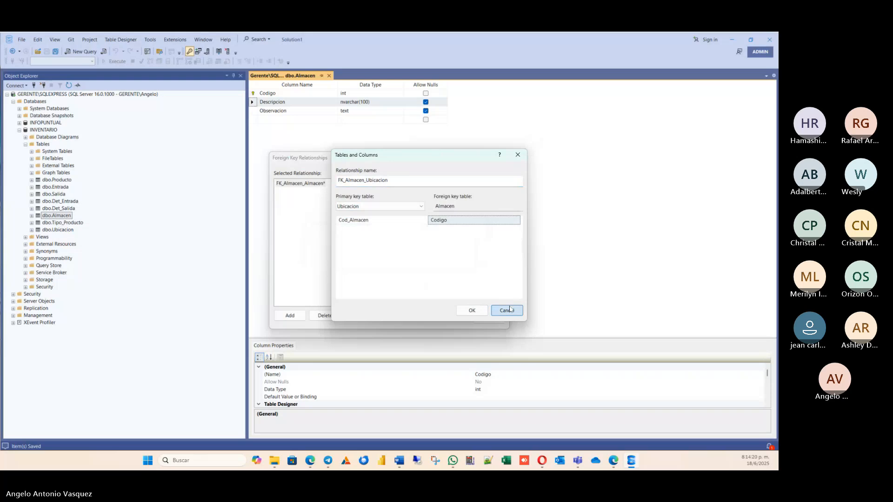
pyautogui.click(487, 316)
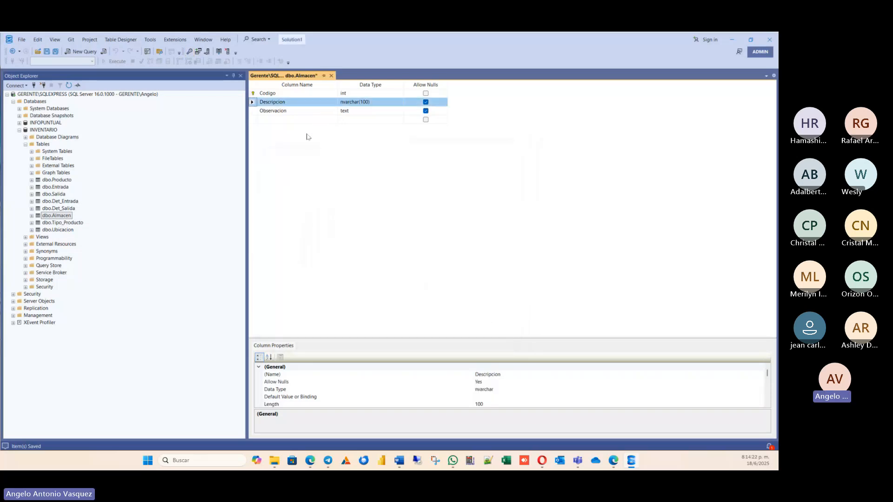
pyautogui.click(332, 76)
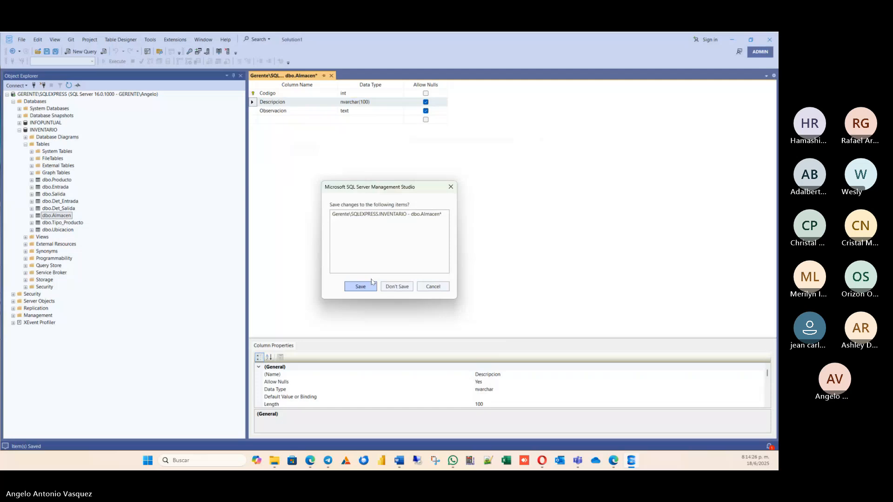
pyautogui.click(396, 286)
# Open the Ubicacion table in design view and add a new foreign key relationship to it.
pyautogui.rightClick(56, 230)
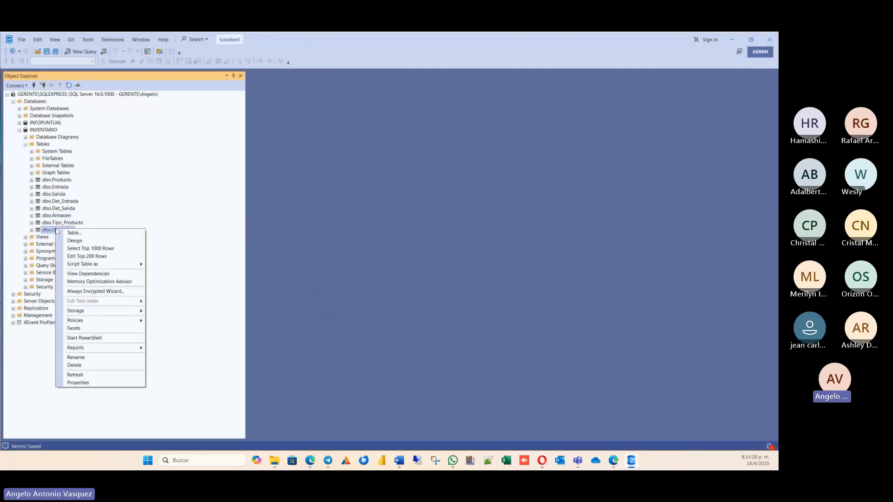
pyautogui.click(71, 240)
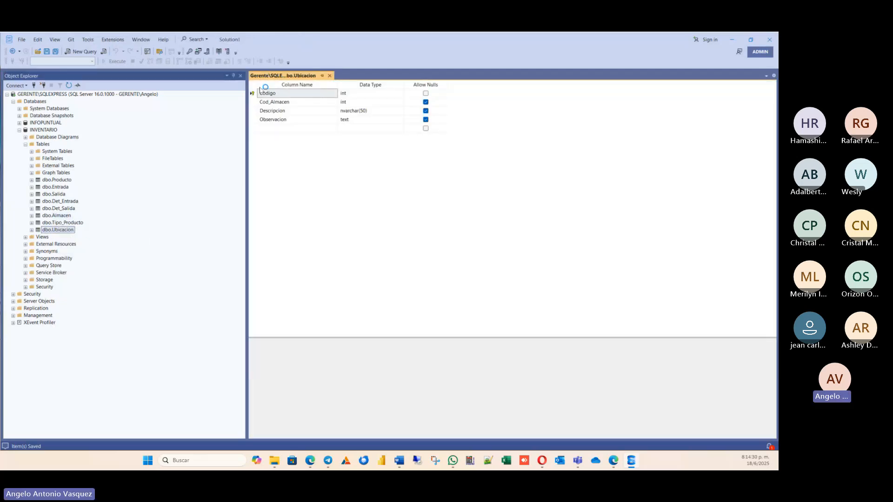
pyautogui.rightClick(256, 98)
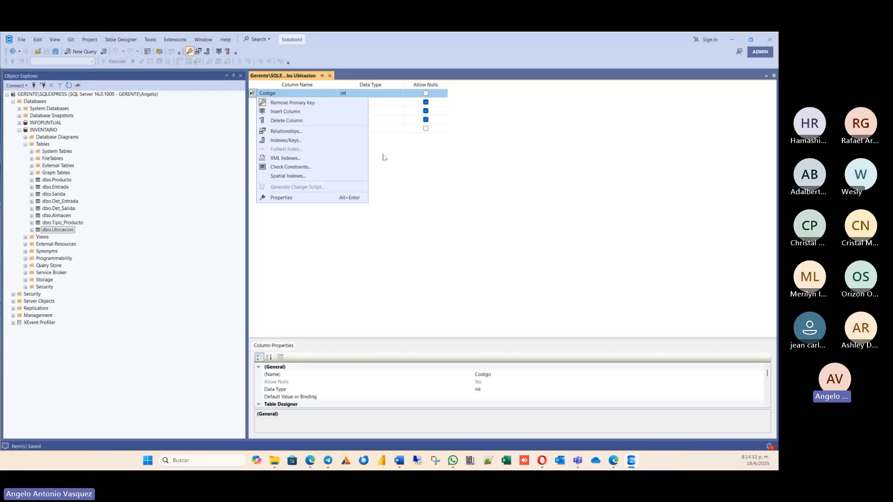
pyautogui.click(285, 131)
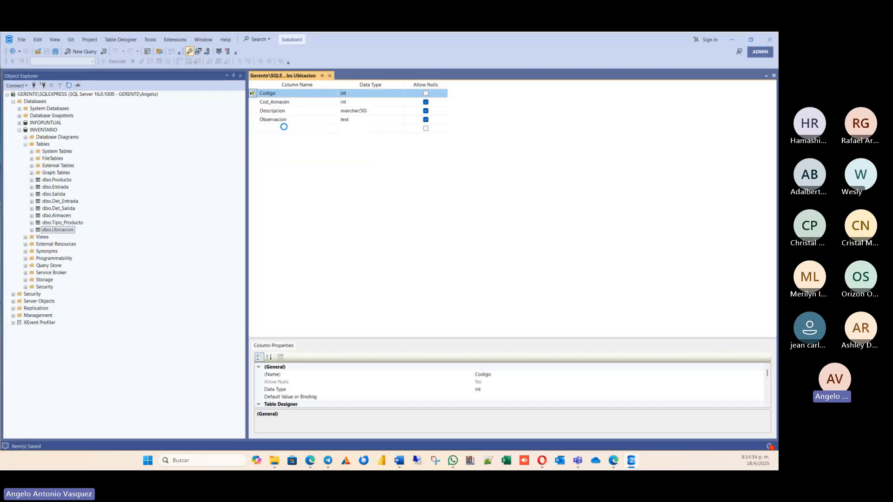
pyautogui.click(290, 315)
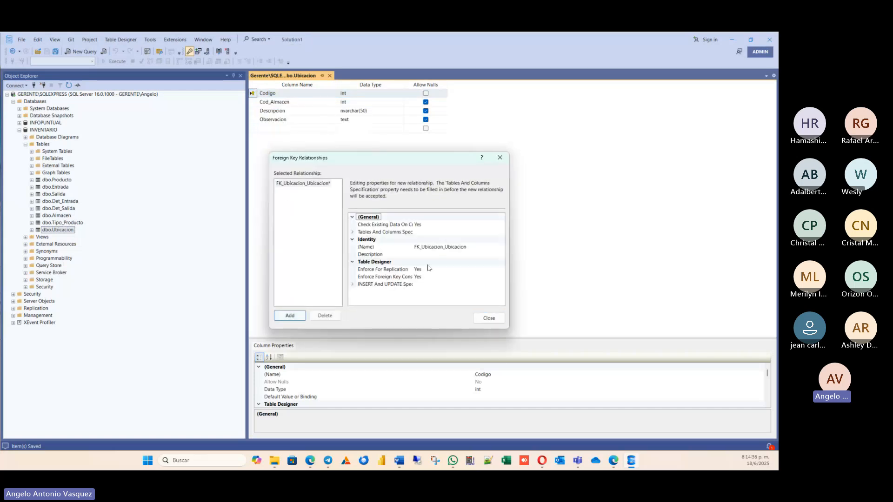
# Set Almacen as the new relationship's primary key table, with Codigo as its key column.
pyautogui.click(403, 234)
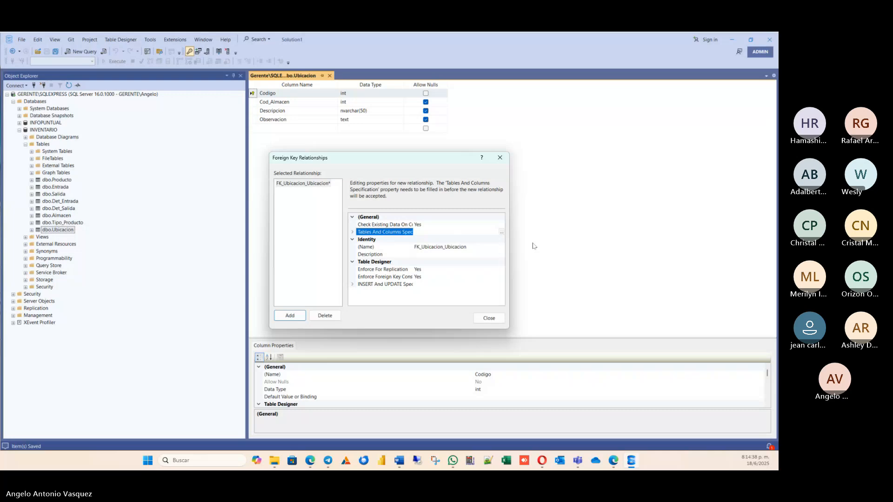
pyautogui.click(502, 232)
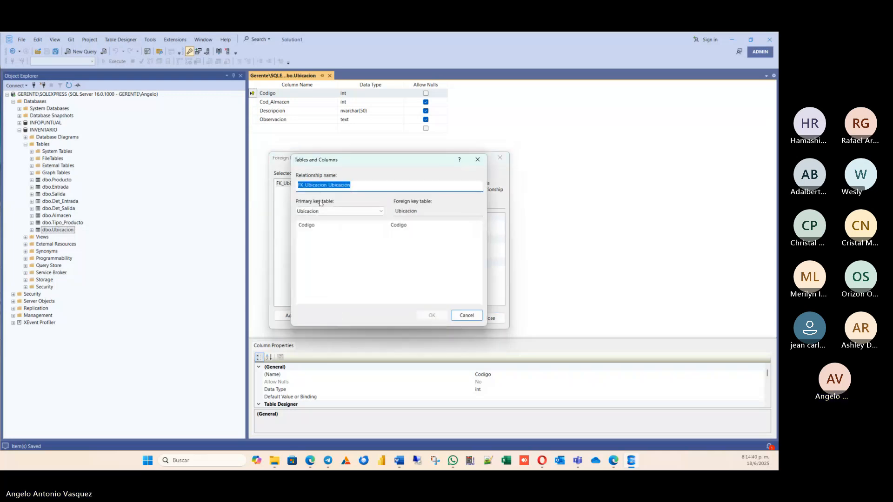
pyautogui.click(380, 211)
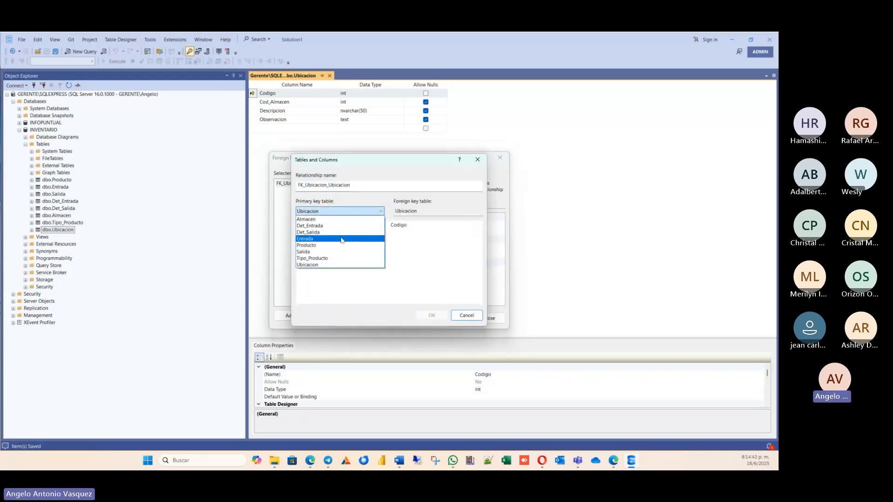
pyautogui.click(316, 220)
pyautogui.click(348, 227)
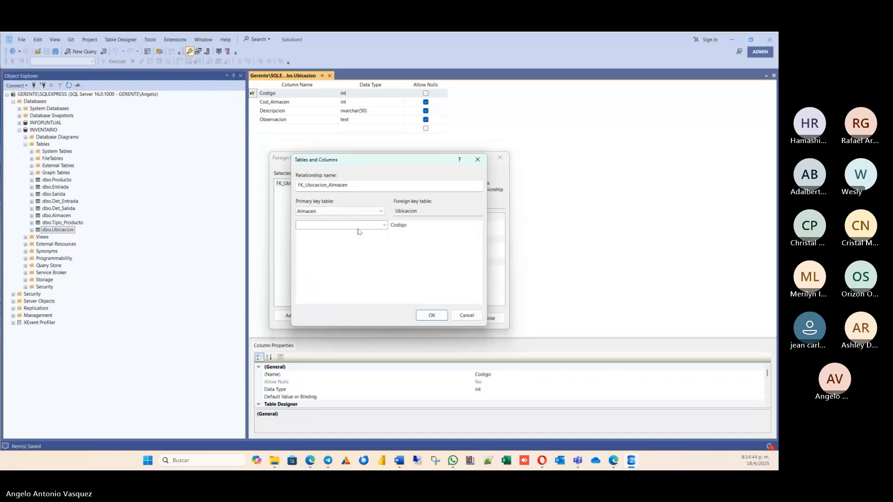
pyautogui.click(361, 227)
pyautogui.click(306, 232)
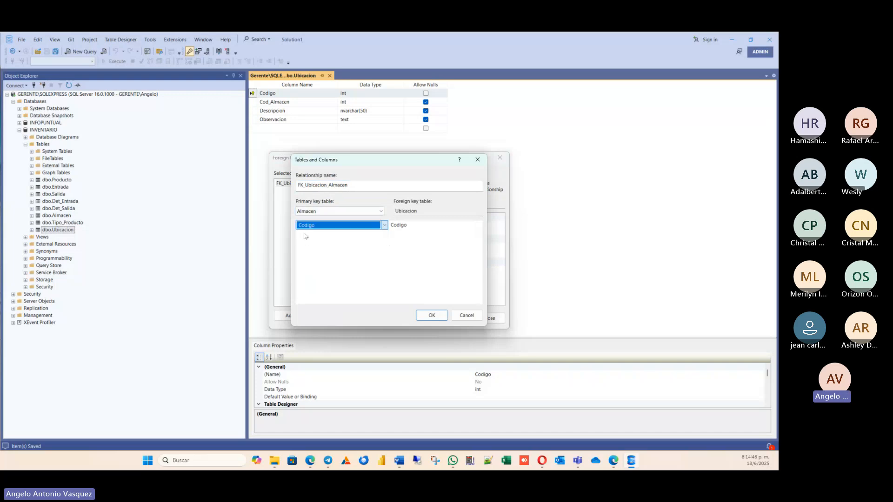
# Choose Cod_Almacen as Ubicacion's foreign key column and accept the tables and columns definition.
pyautogui.click(442, 213)
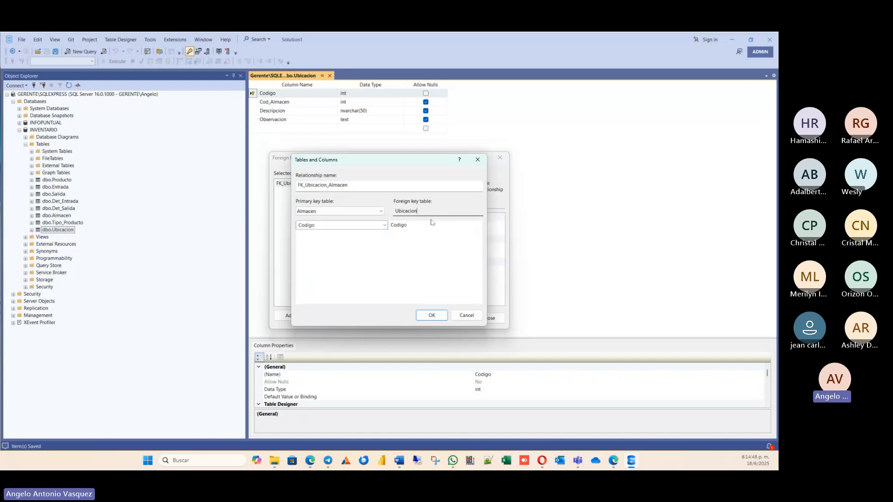
pyautogui.click(427, 226)
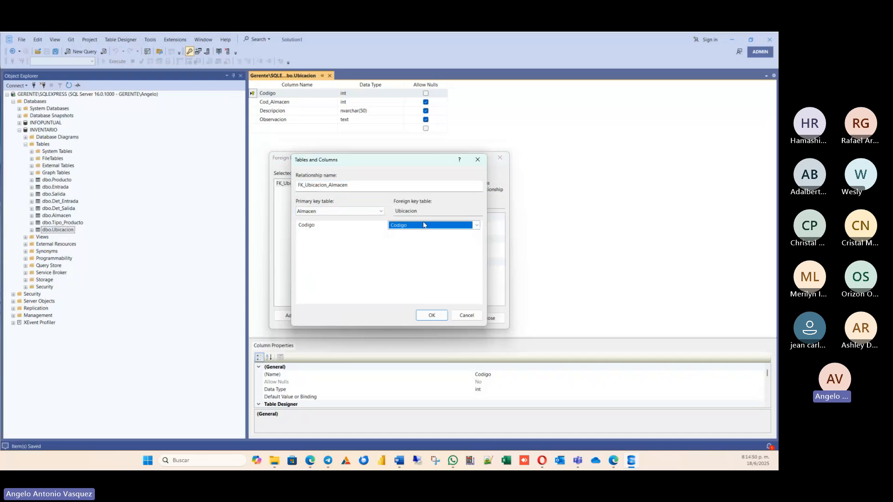
pyautogui.click(427, 226)
pyautogui.click(400, 240)
pyautogui.click(431, 315)
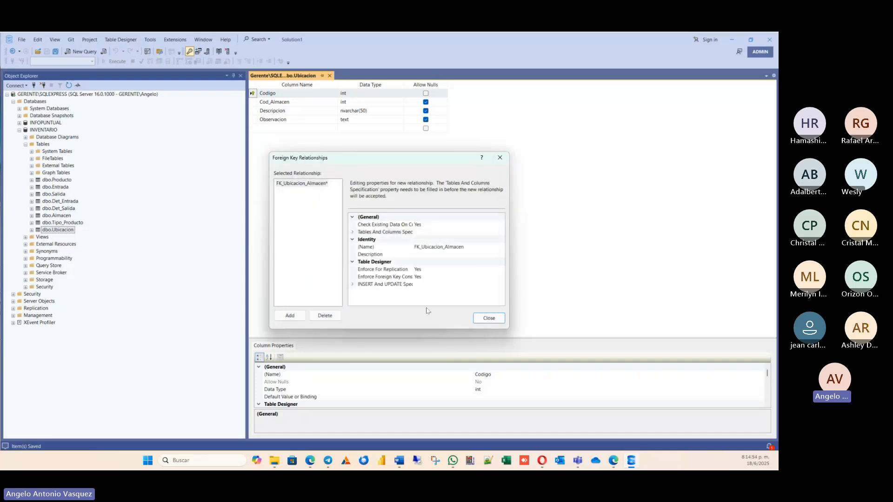
pyautogui.click(425, 248)
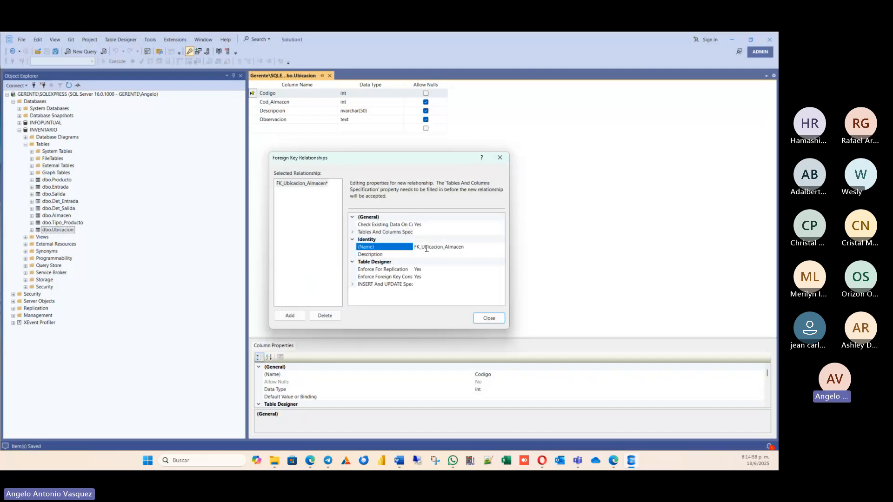
pyautogui.moveTo(464, 247); pyautogui.dragTo(374, 248)
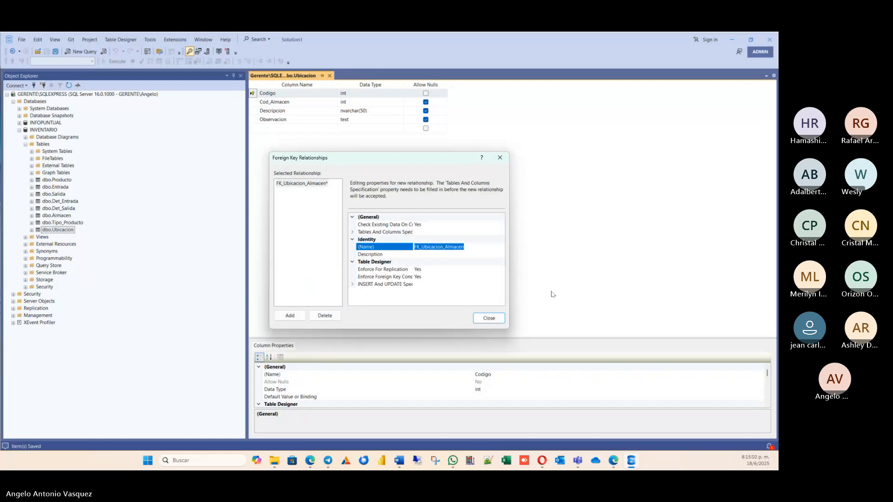
pyautogui.press('Right')
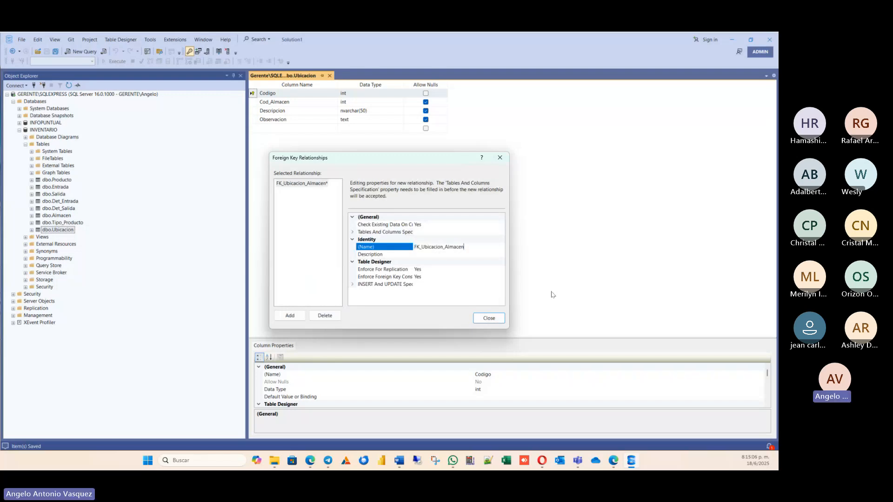
pyautogui.press('Left')
pyautogui.press('Left')
pyautogui.press('Left')
pyautogui.press('Left')
pyautogui.press('Left')
pyautogui.press('Left')
# Close the foreign key relationships dialog and save the changes to the Almacen and Ubicacion tables.
pyautogui.click(484, 321)
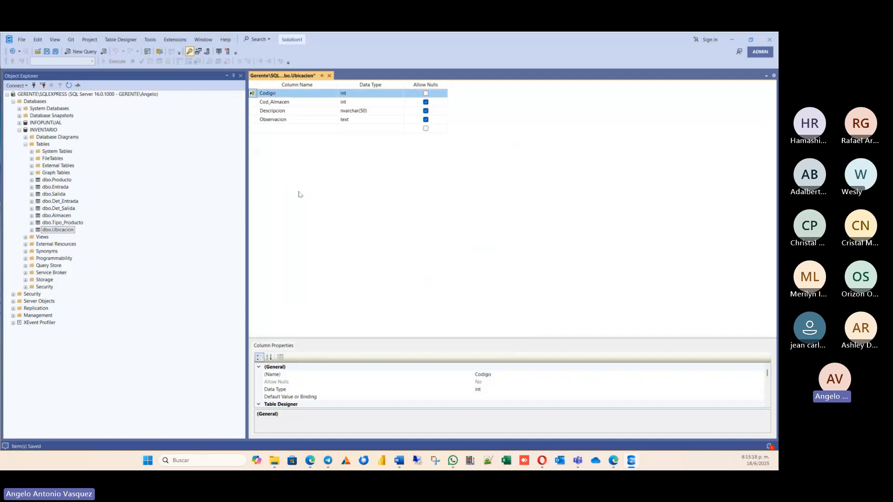
pyautogui.click(56, 52)
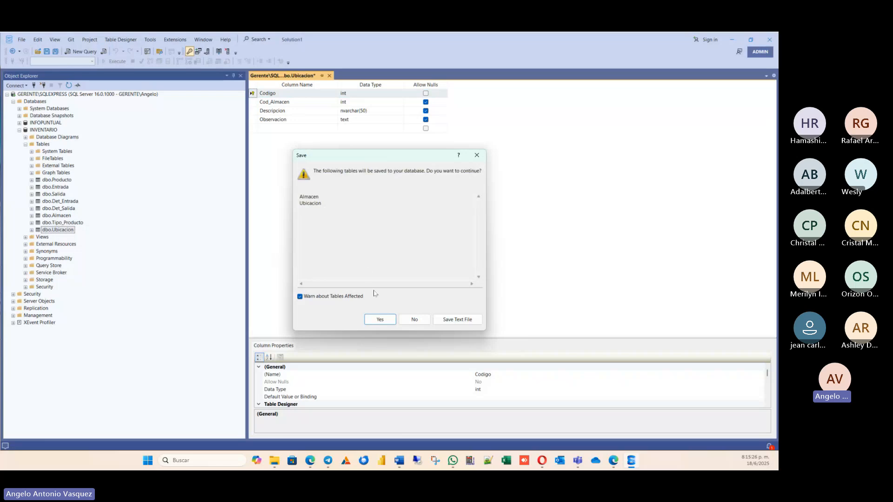
pyautogui.click(377, 322)
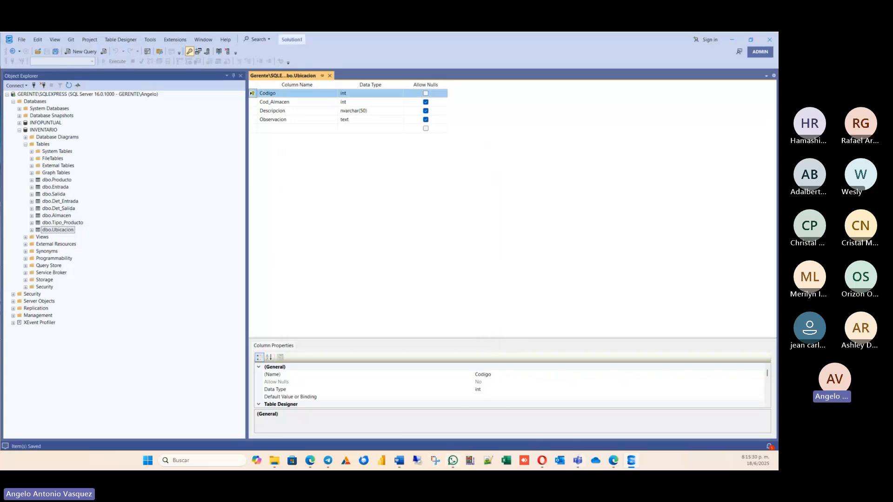
# Refresh the database tree and examine the key columns of the Ubicacion and Almacen tables.
pyautogui.click(69, 86)
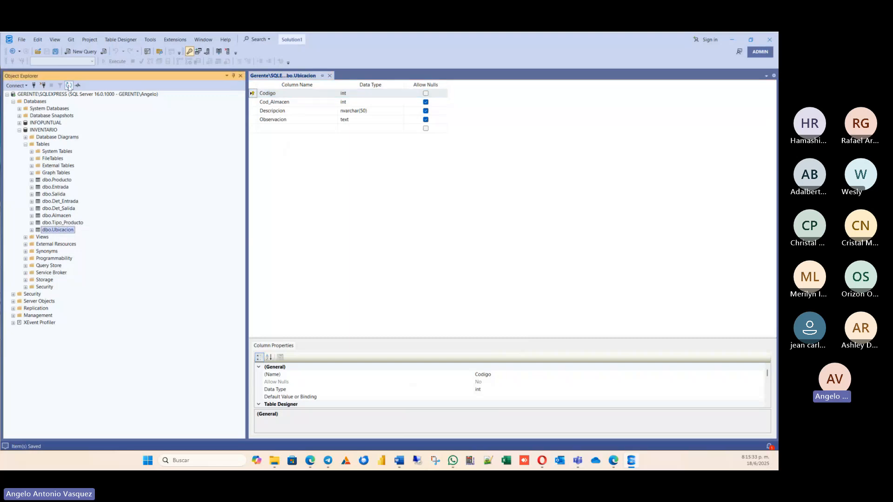
pyautogui.click(32, 231)
pyautogui.click(38, 238)
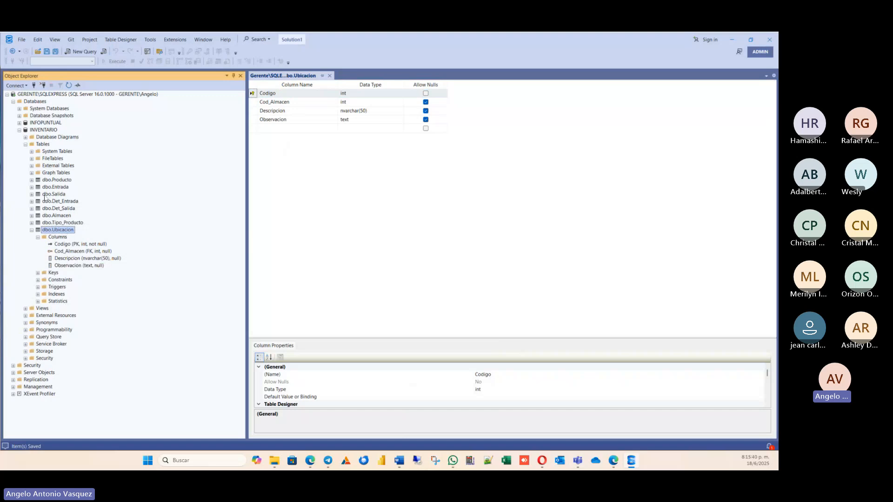
pyautogui.click(62, 252)
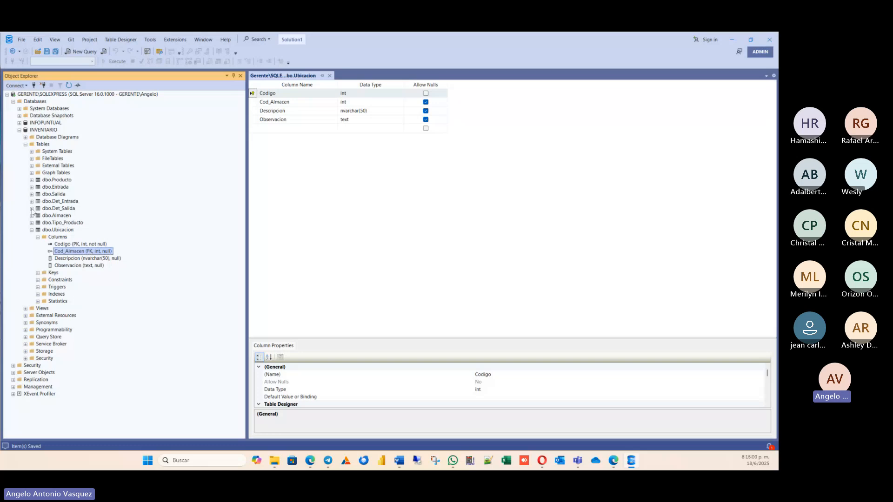
pyautogui.click(31, 216)
pyautogui.click(38, 223)
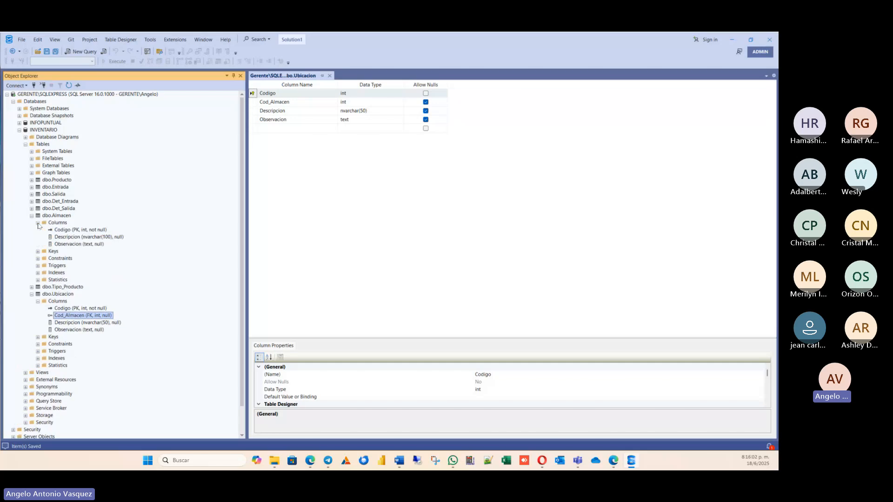
pyautogui.click(86, 231)
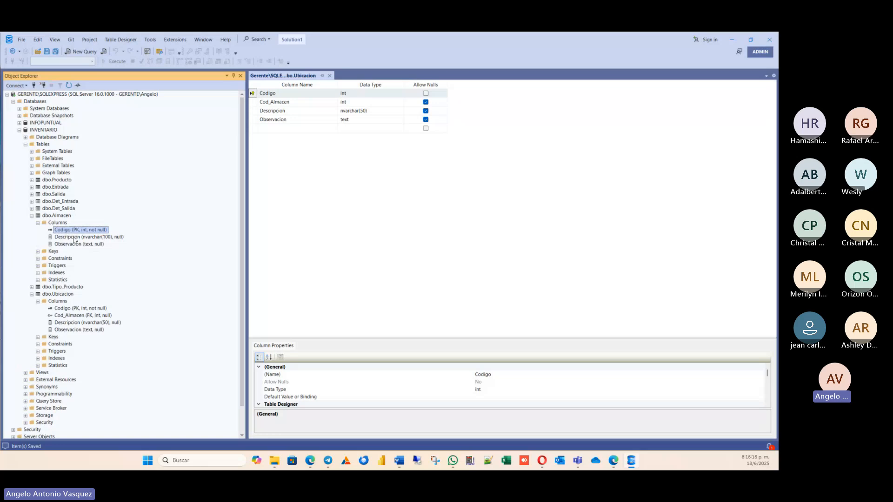
# Open the Producto table in design view and check its links in the Word entity diagram.
pyautogui.click(59, 181)
pyautogui.click(31, 181)
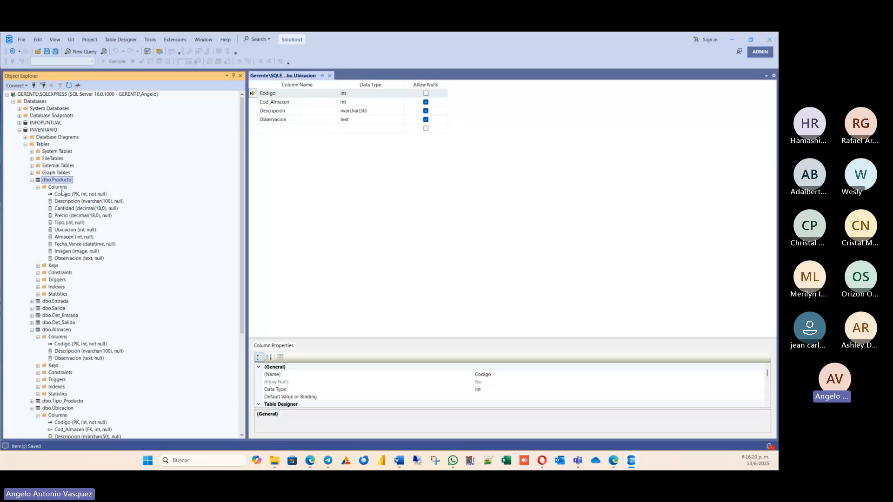
pyautogui.rightClick(62, 180)
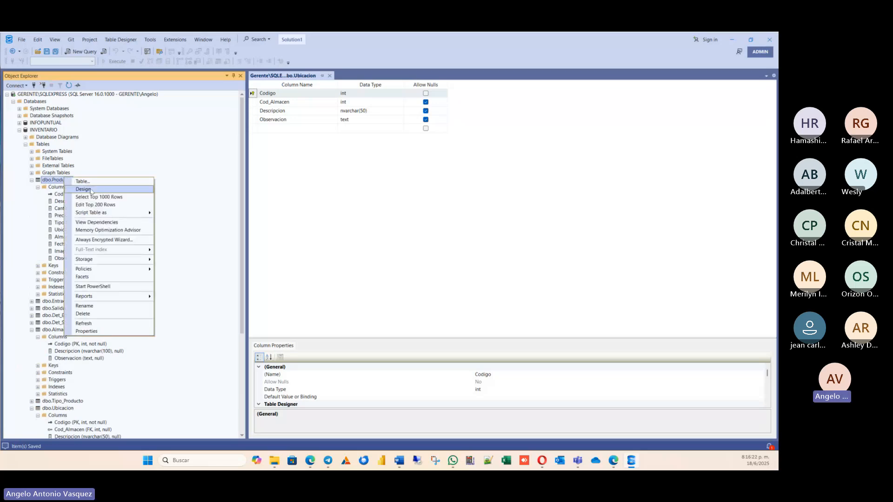
pyautogui.click(93, 190)
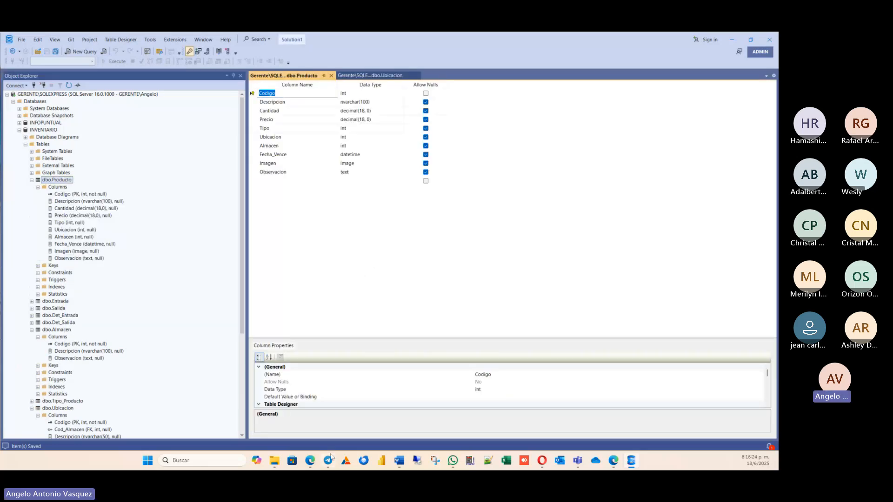
pyautogui.click(400, 461)
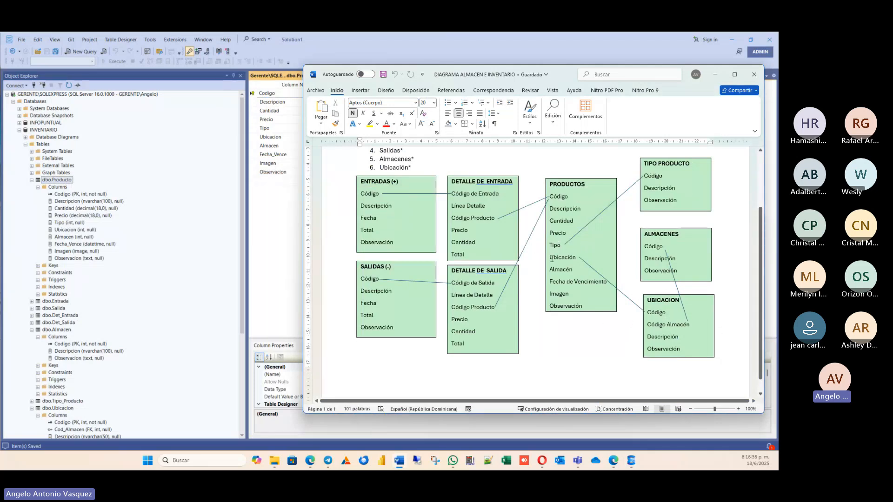
pyautogui.click(715, 74)
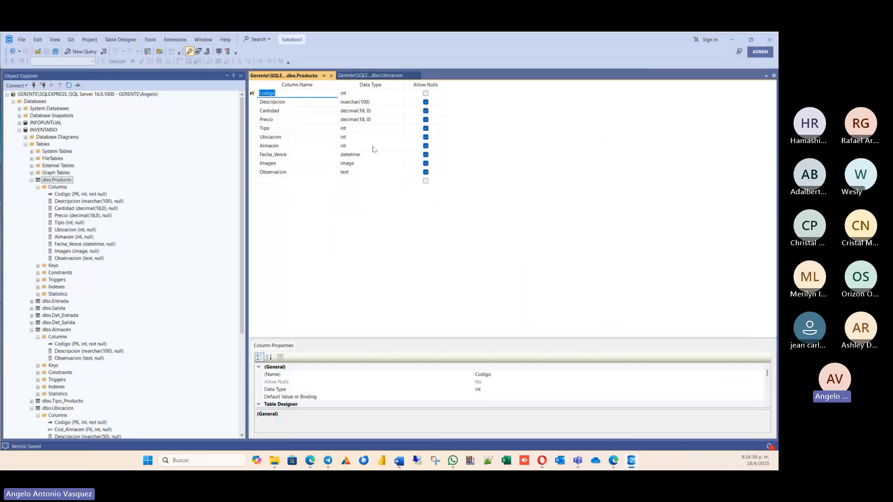
# Add a new foreign key relationship to the Producto table.
pyautogui.rightClick(257, 113)
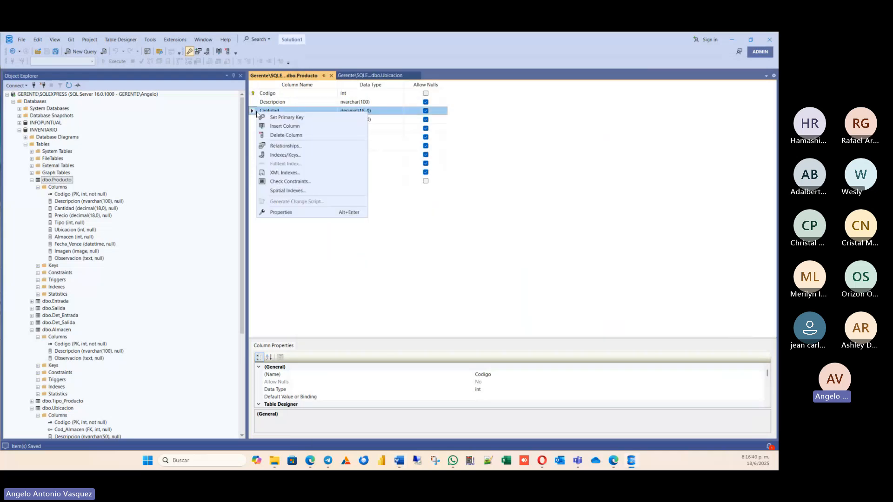
pyautogui.click(304, 147)
pyautogui.click(290, 315)
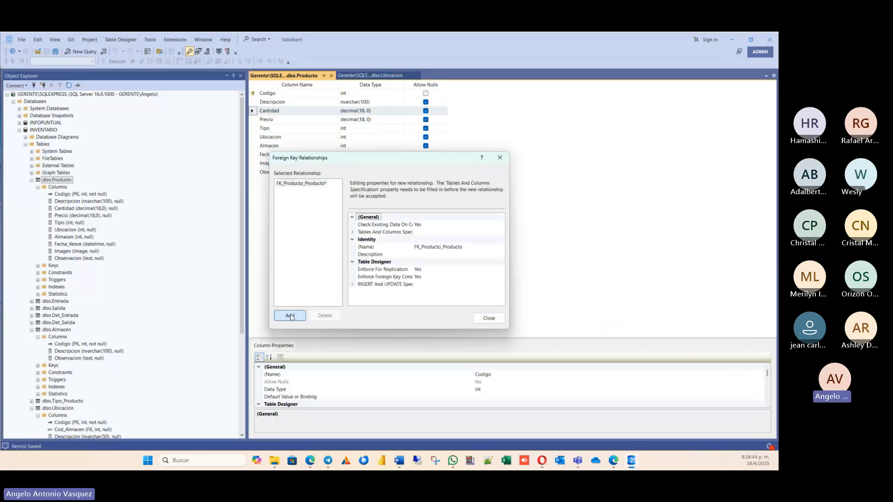
# Define the new relationship with Tipo_Producto as primary key table, matching its Codigo column to the Tipo column of Producto.
pyautogui.click(401, 233)
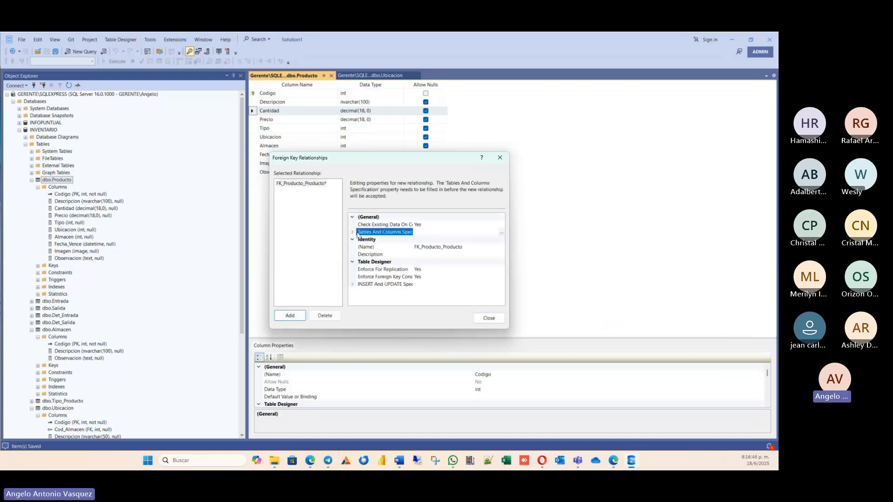
pyautogui.click(501, 232)
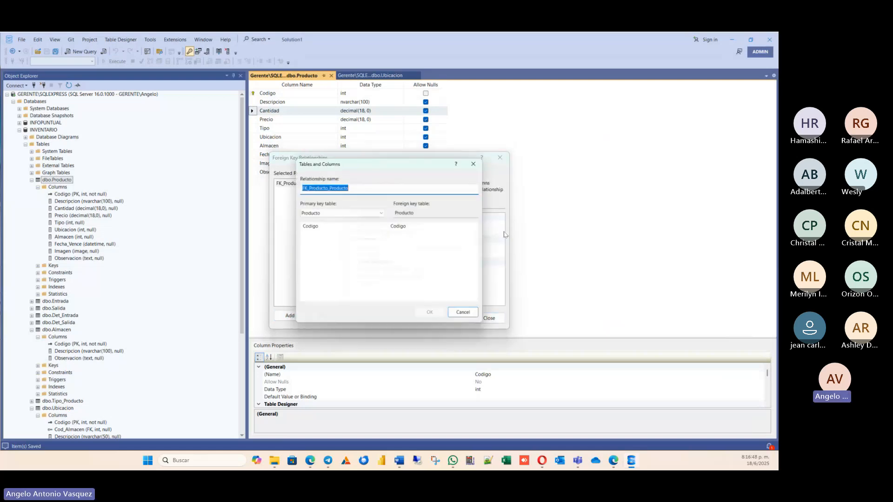
pyautogui.click(318, 212)
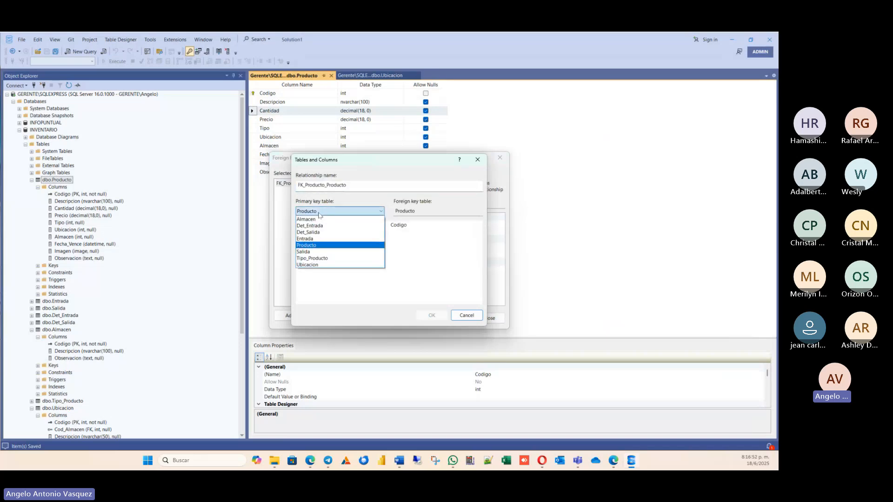
pyautogui.click(320, 258)
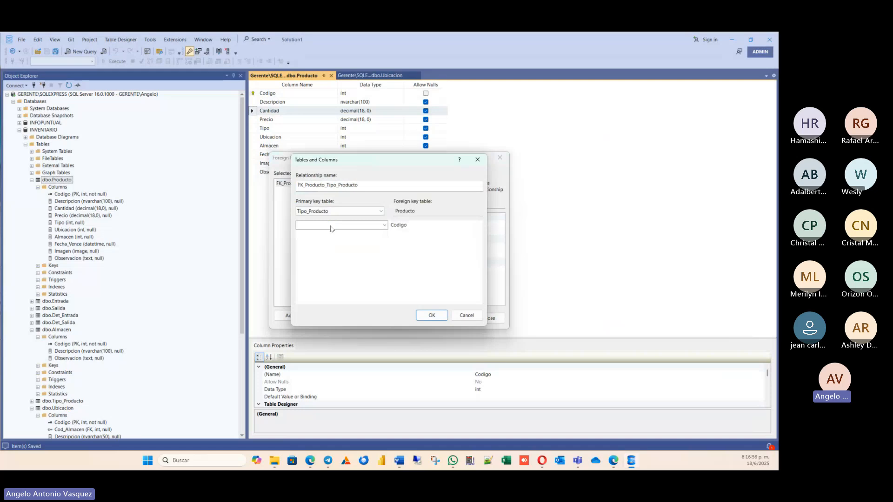
pyautogui.click(330, 225)
pyautogui.click(308, 235)
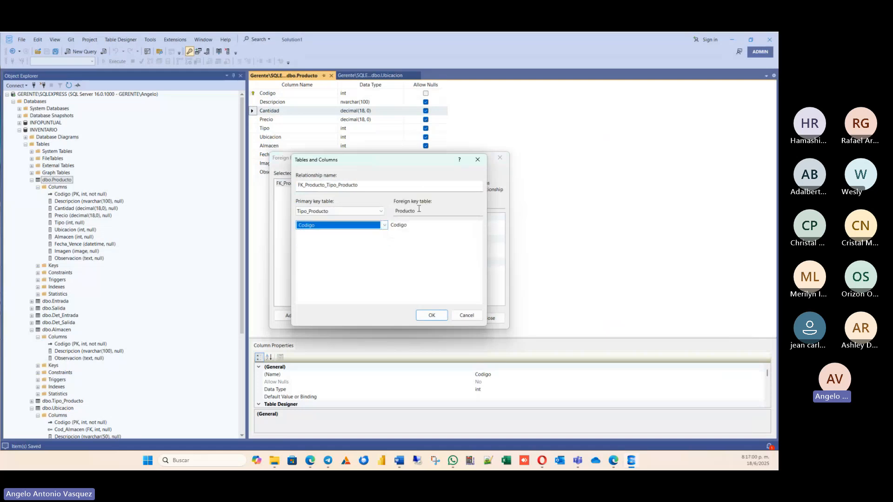
pyautogui.click(421, 225)
pyautogui.click(477, 225)
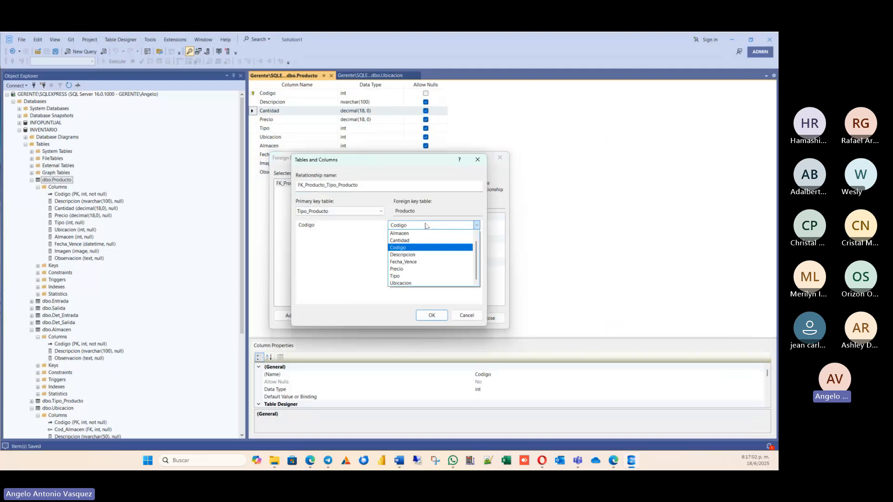
pyautogui.click(403, 277)
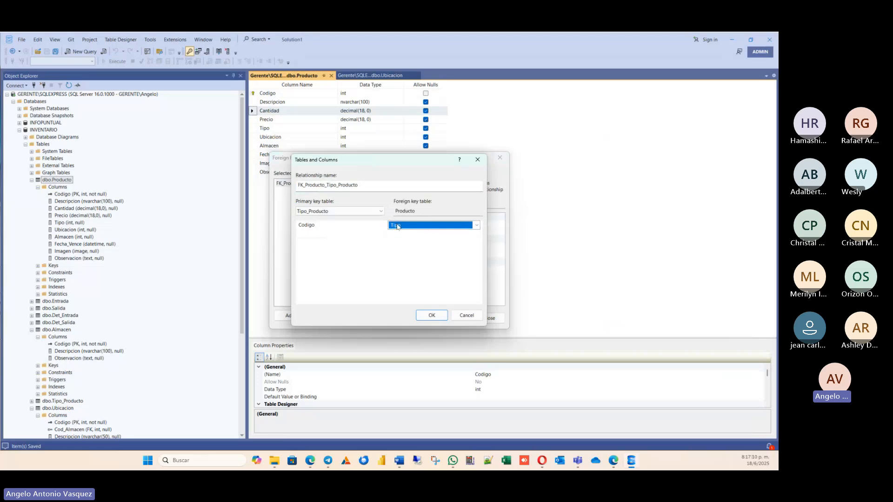
pyautogui.click(431, 315)
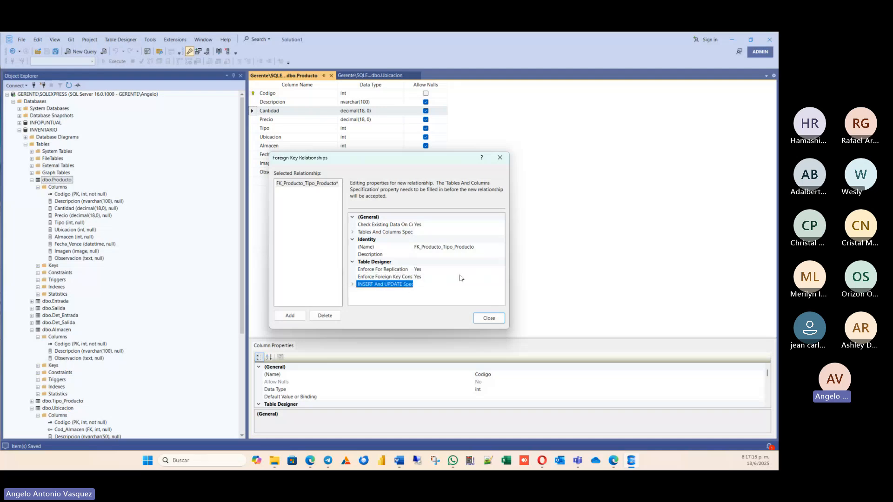
# Examine the delete rule options in the INSERT and UPDATE specification of the Producto to Tipo_Producto relationship.
pyautogui.click(351, 284)
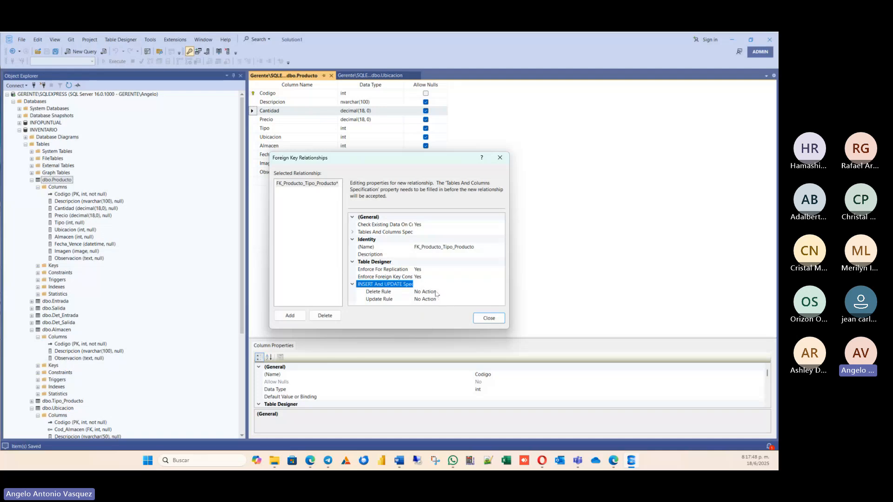
pyautogui.click(437, 291)
pyautogui.click(501, 292)
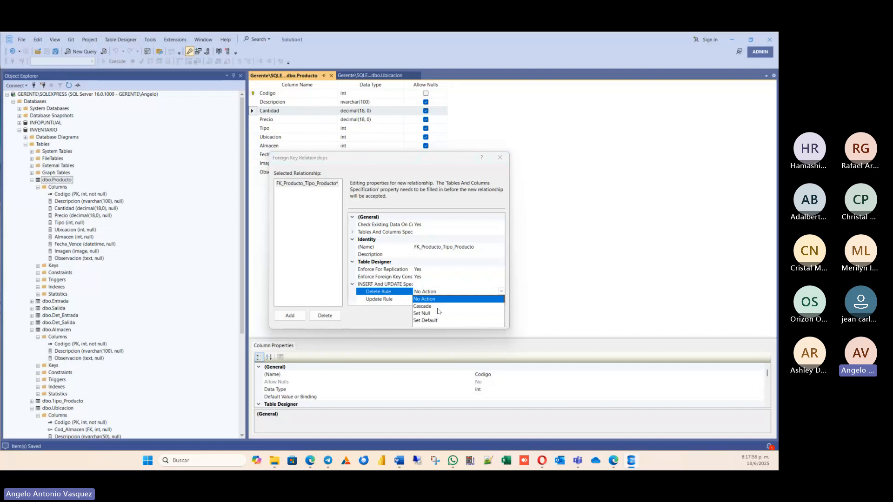
pyautogui.click(466, 260)
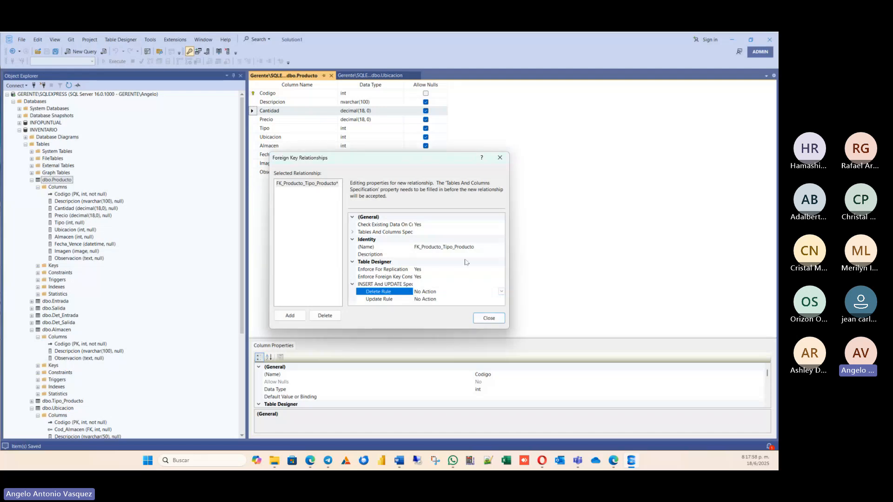
pyautogui.click(496, 321)
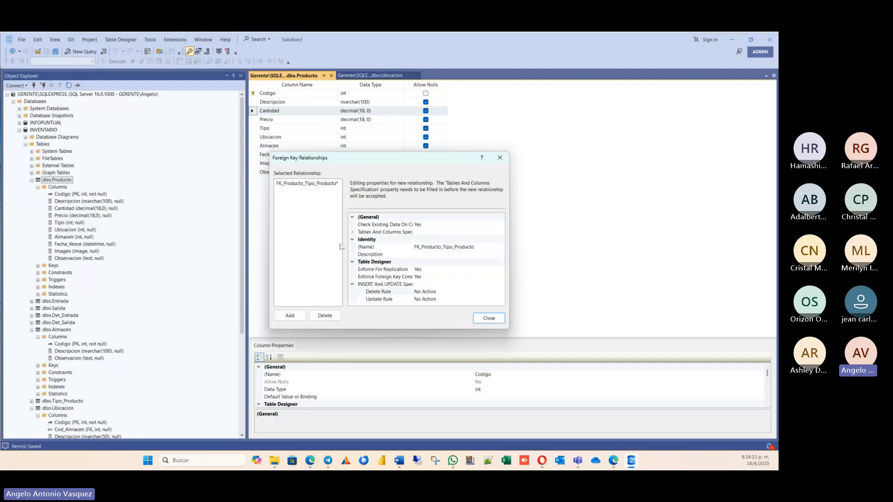
# Check the Productos links in the Word entity diagram and add another foreign key relationship to the Producto table.
pyautogui.click(290, 316)
pyautogui.click(399, 460)
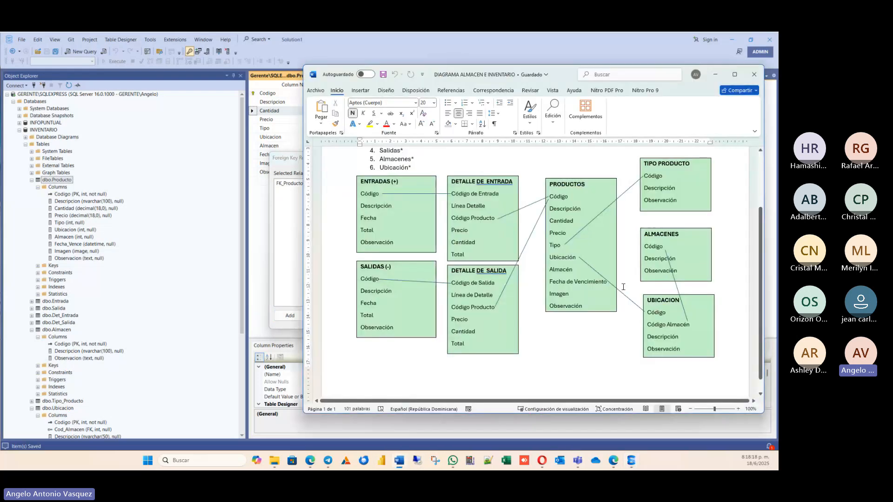
pyautogui.click(715, 74)
pyautogui.click(290, 316)
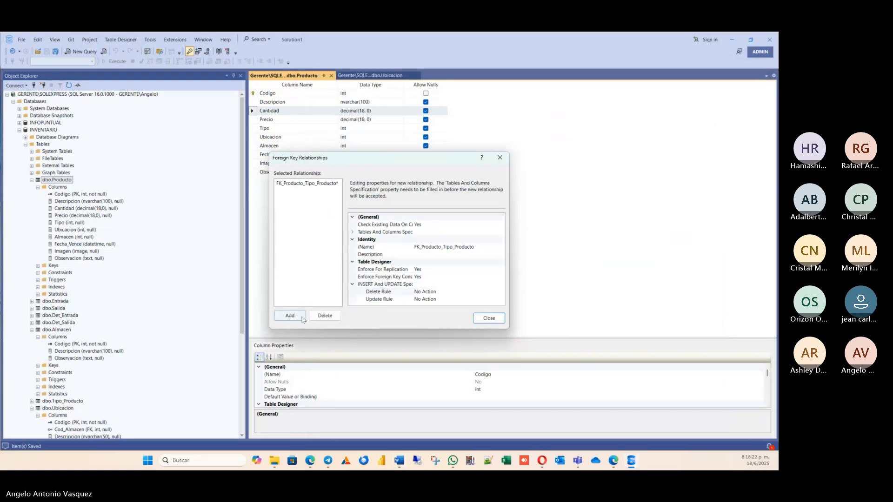
# Open the new relationship's tables and columns specification and choose Ubicacion as the primary key table.
pyautogui.click(419, 232)
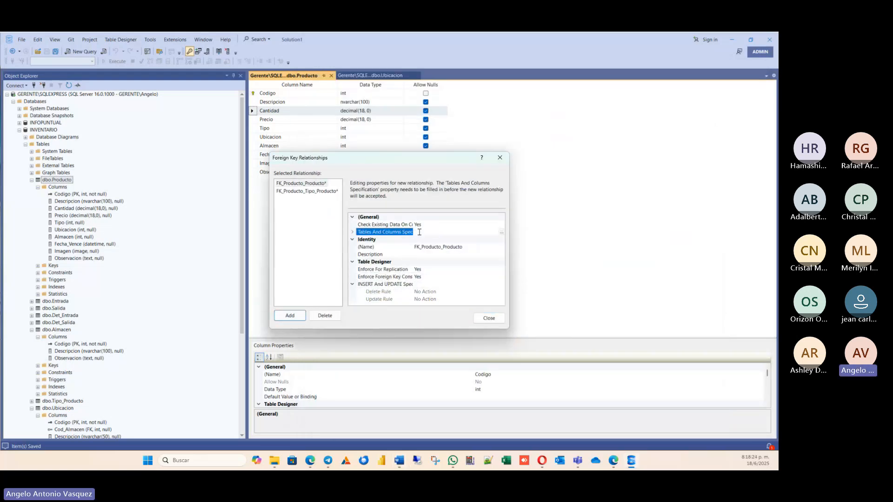
pyautogui.click(501, 232)
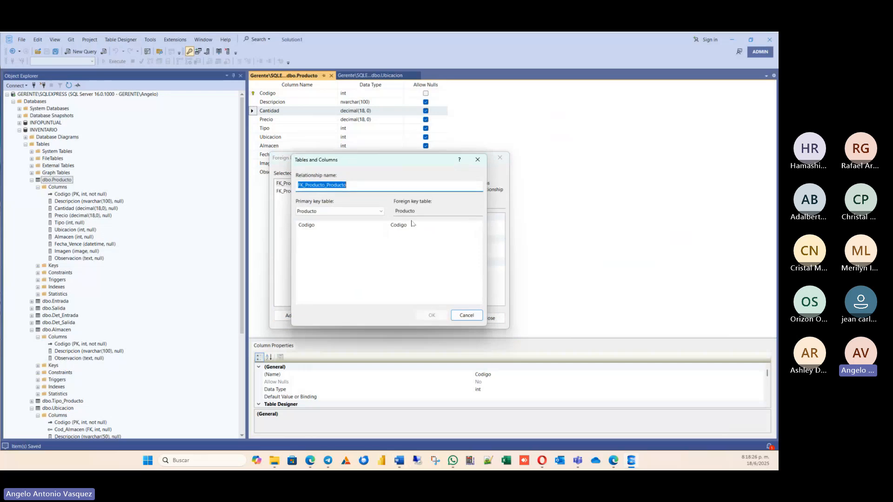
pyautogui.click(362, 213)
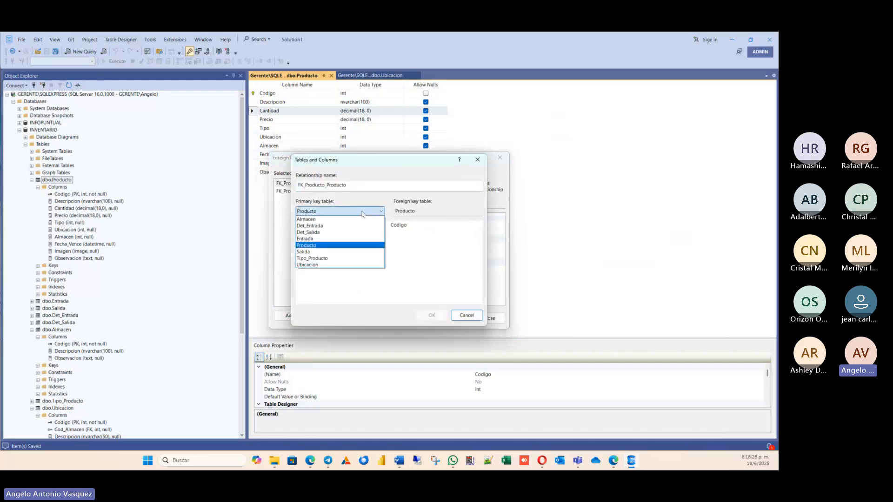
pyautogui.click(312, 266)
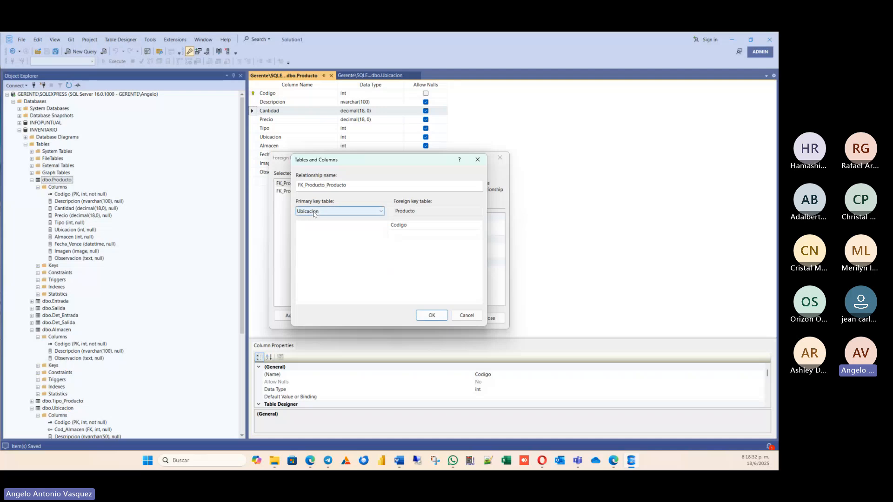
pyautogui.click(382, 225)
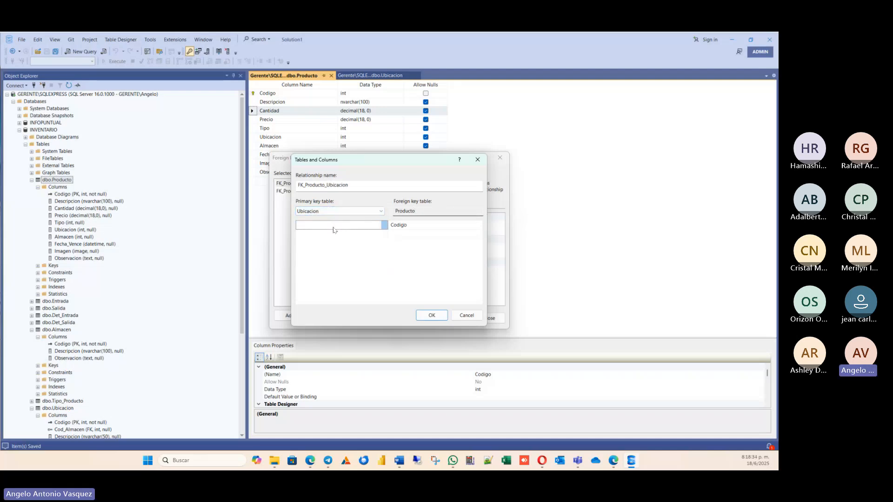
pyautogui.click(356, 212)
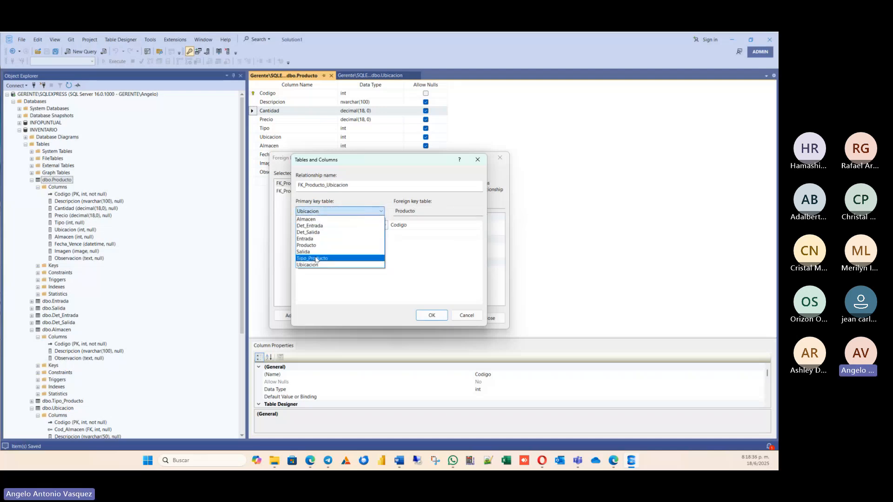
pyautogui.click(318, 265)
# Match the Codigo column of Ubicacion to the Ubicacion column of Producto and accept the relationship.
pyautogui.click(384, 226)
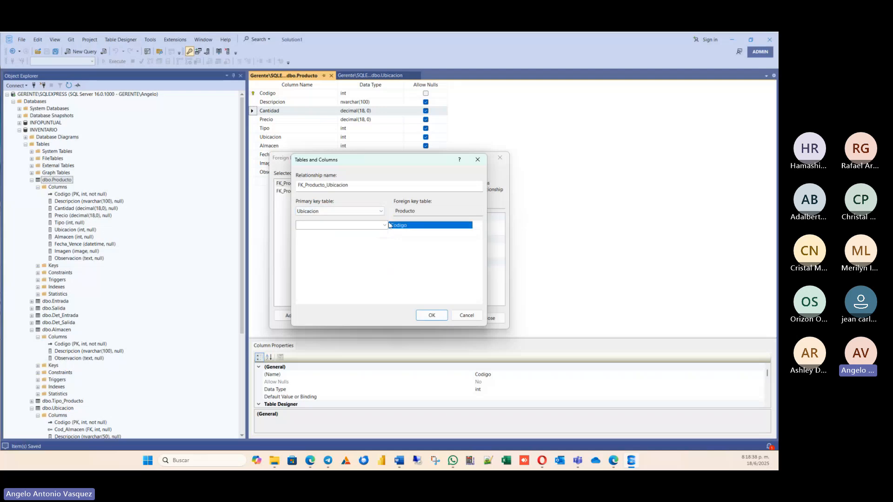
pyautogui.click(384, 226)
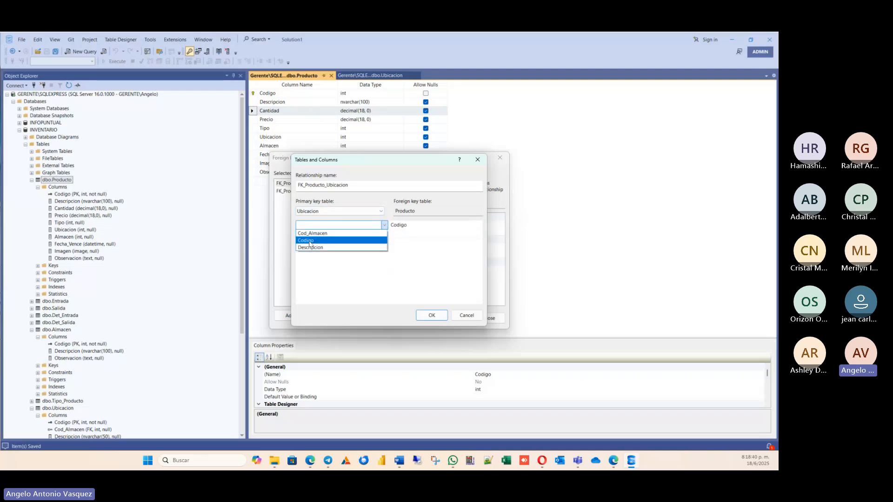
pyautogui.click(310, 241)
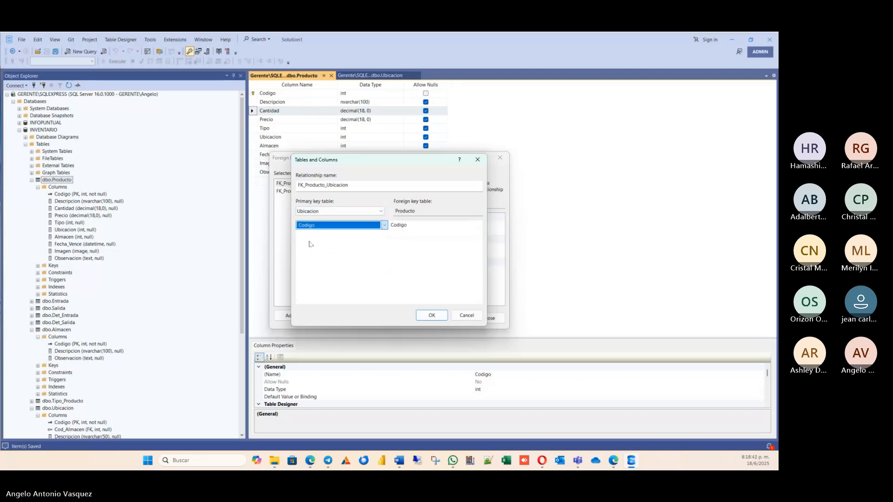
pyautogui.click(402, 226)
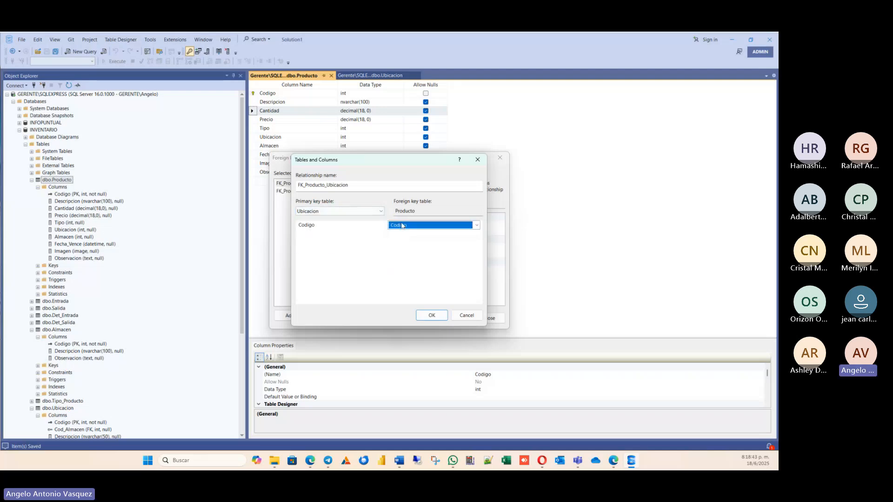
pyautogui.click(476, 226)
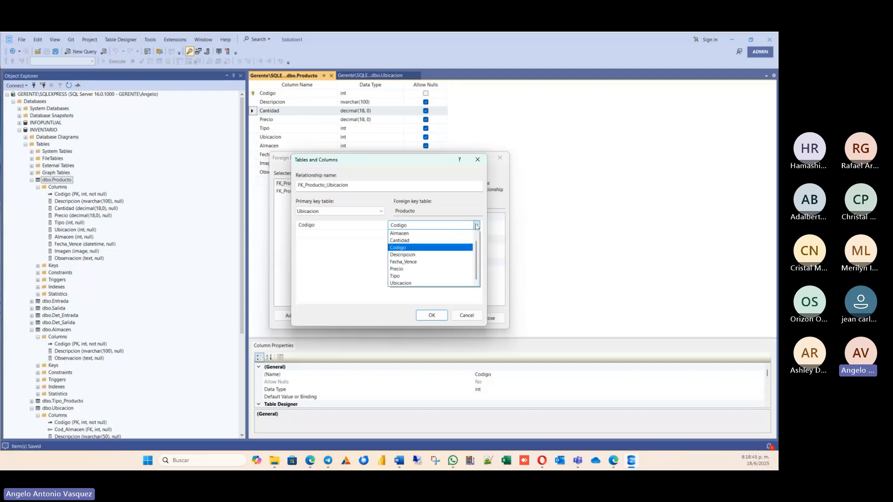
pyautogui.click(407, 284)
pyautogui.click(434, 317)
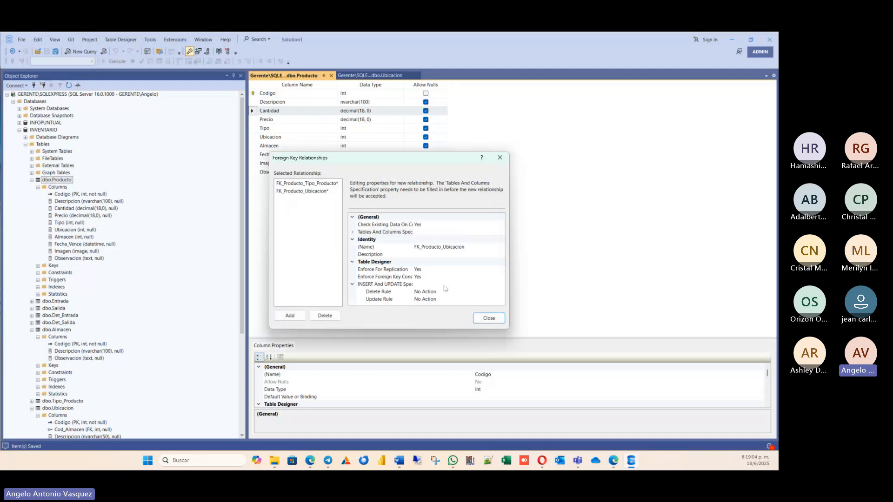
# Close the foreign key relationships dialog and save the Ubicacion, Tipo_Producto and Producto tables, checking the links against the Word diagram.
pyautogui.click(485, 320)
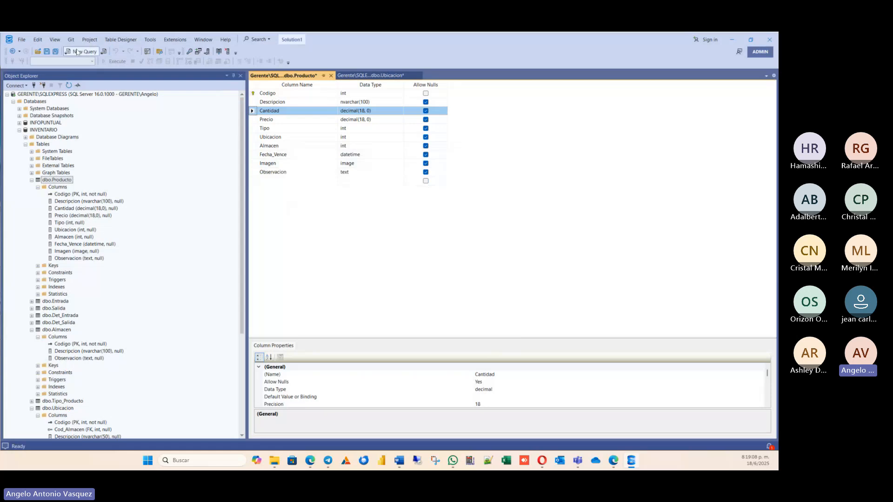
pyautogui.hotkey('ctrl', 's')
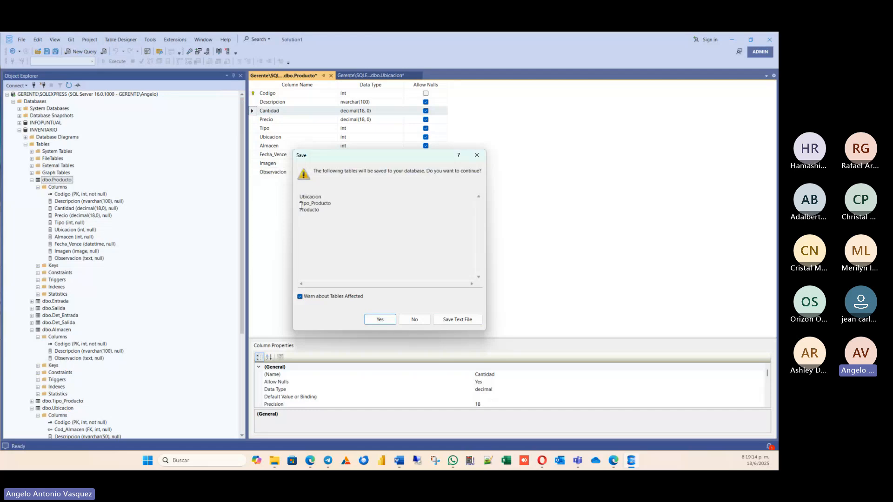
pyautogui.click(399, 460)
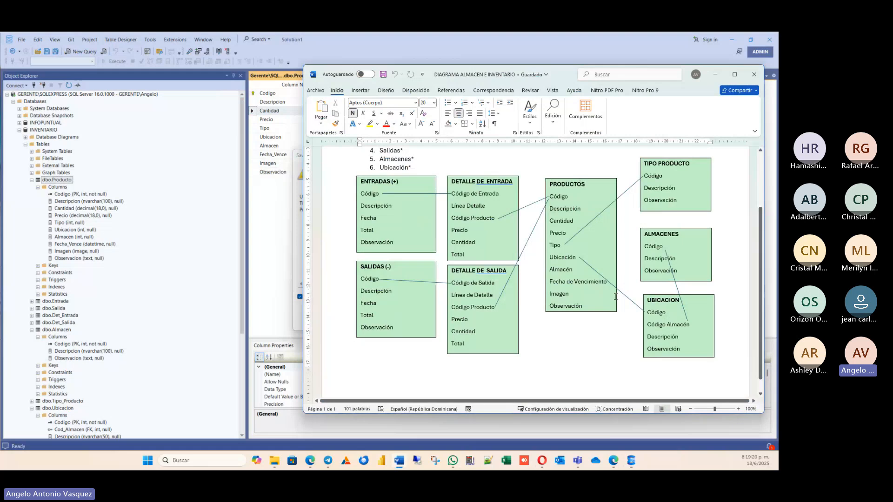
pyautogui.click(264, 211)
pyautogui.click(379, 320)
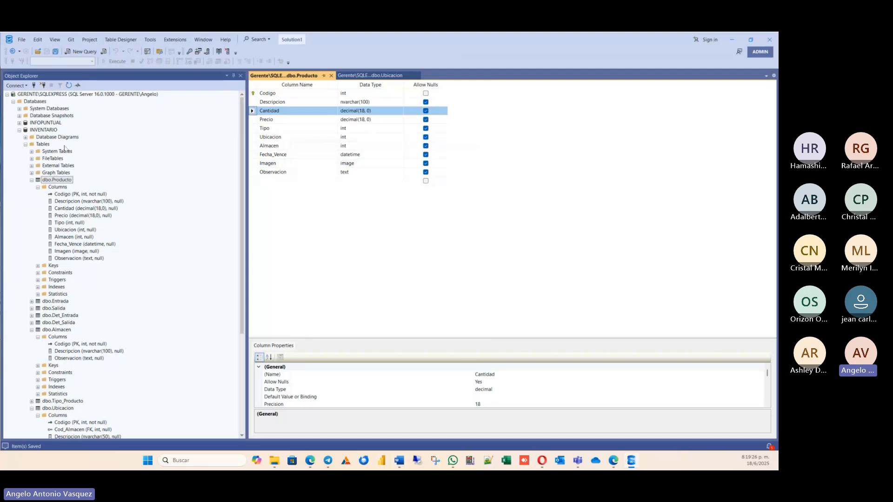
# Refresh the database tree and examine the primary and foreign key columns of the Producto table.
pyautogui.click(68, 84)
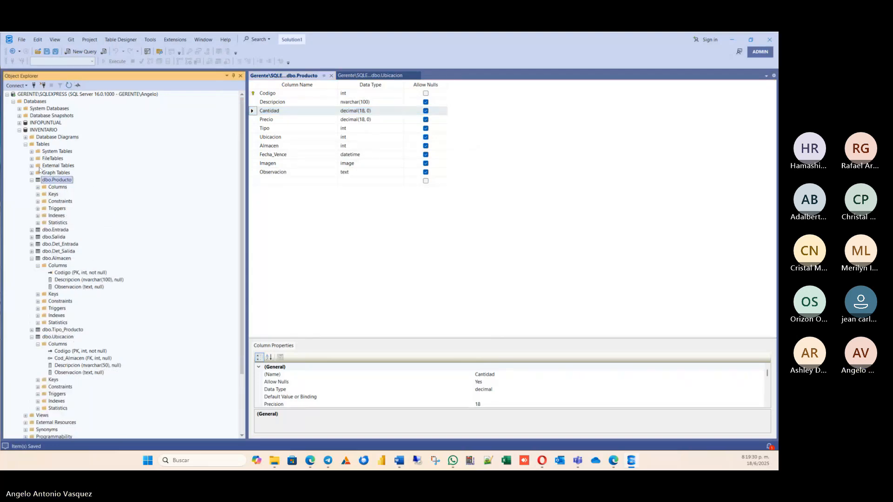
pyautogui.click(38, 187)
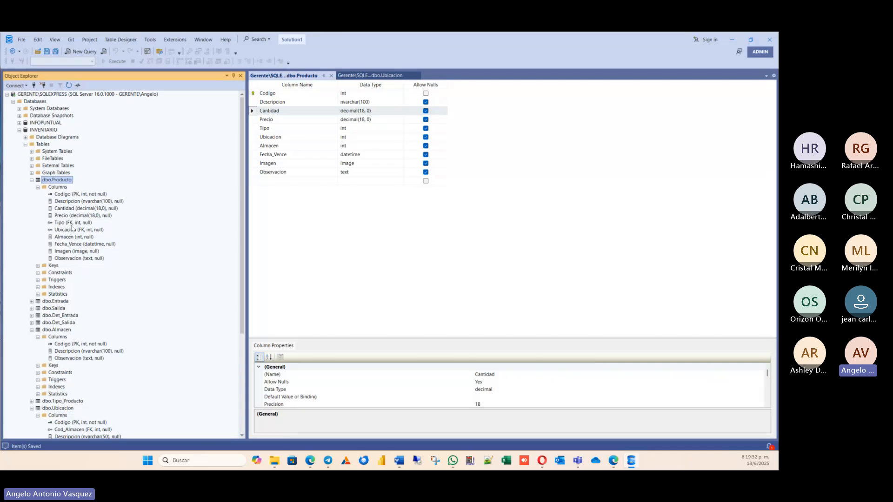
pyautogui.click(71, 223)
pyautogui.click(89, 228)
pyautogui.click(84, 225)
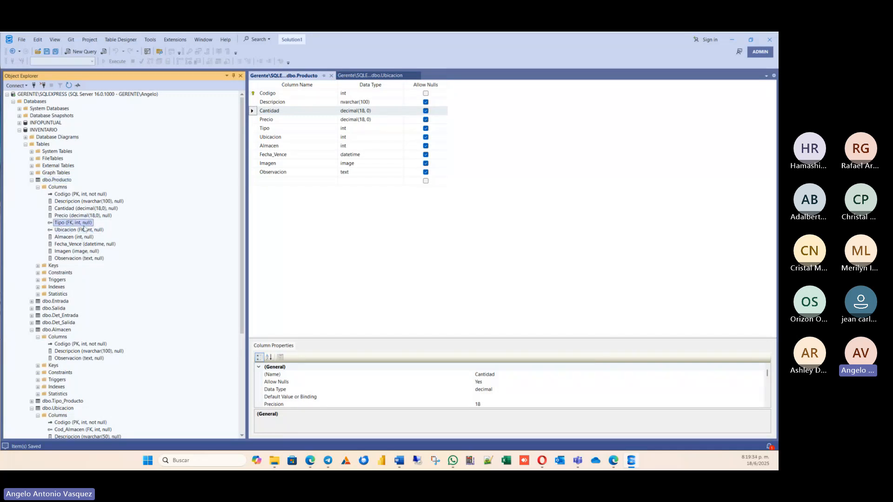
pyautogui.click(83, 236)
pyautogui.click(78, 225)
pyautogui.click(81, 230)
pyautogui.click(79, 209)
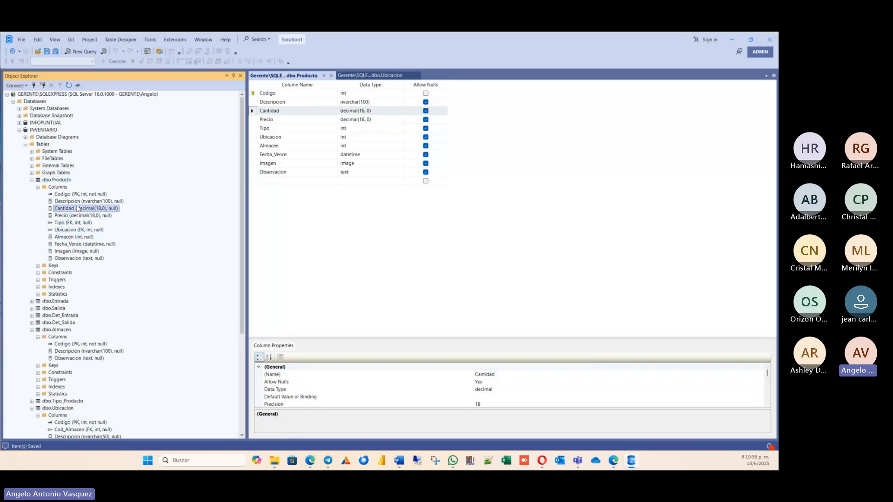
pyautogui.click(65, 195)
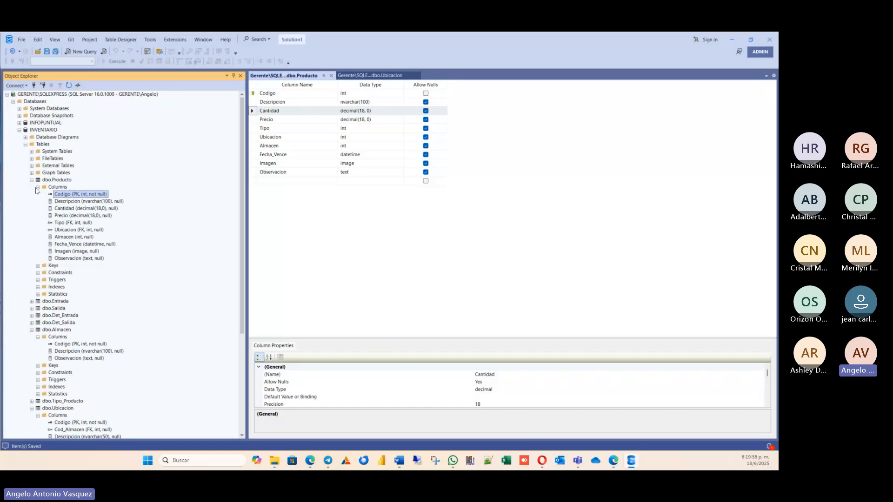
# Collapse the Producto columns in the database tree and close the Producto and Ubicacion table designs.
pyautogui.click(40, 187)
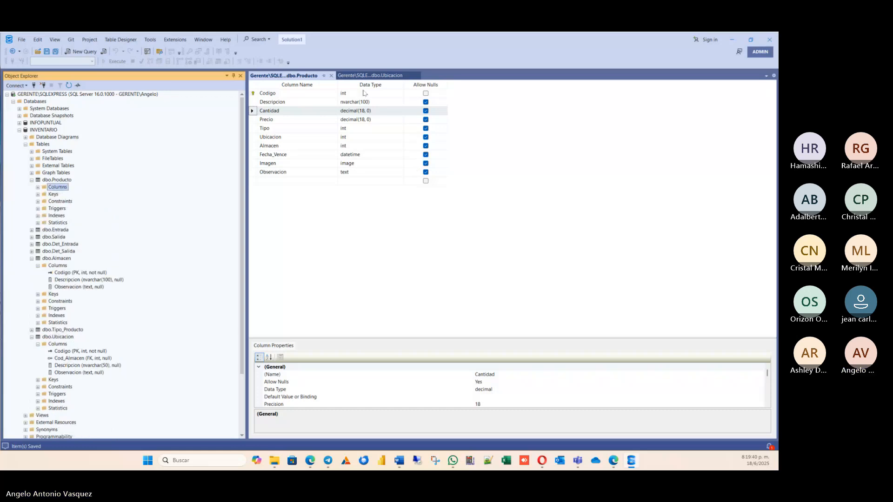
pyautogui.click(332, 76)
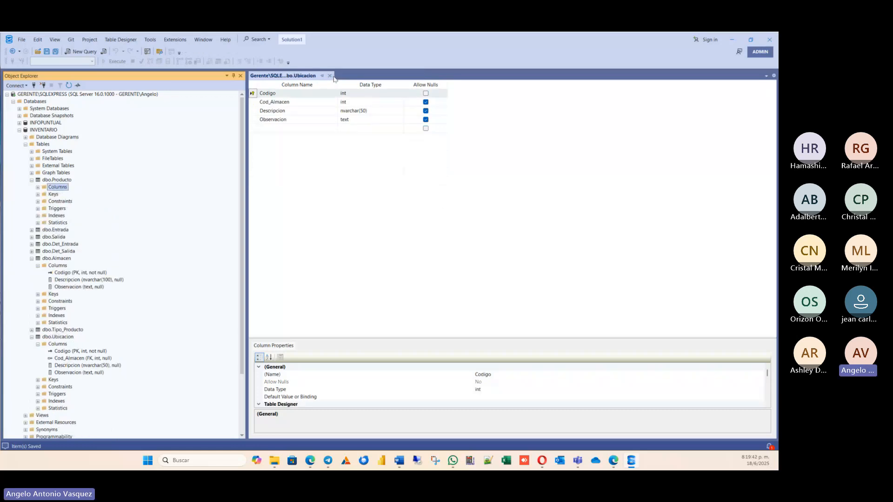
pyautogui.click(331, 76)
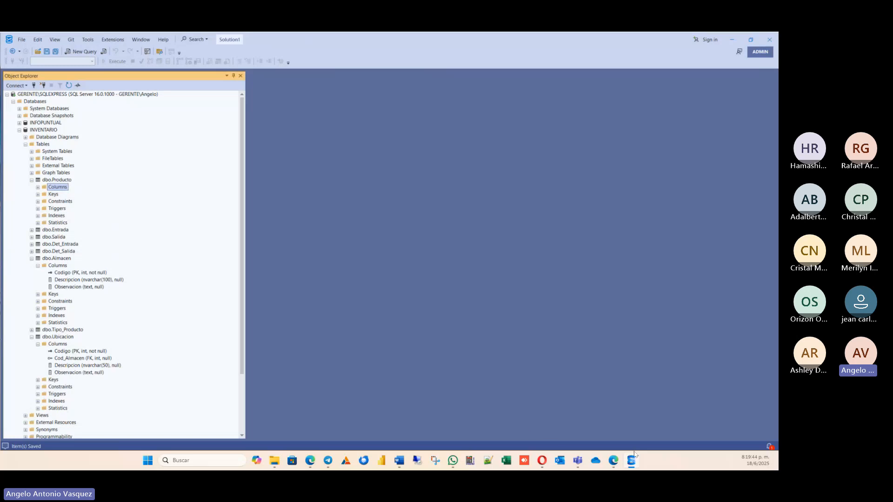
# Check the Entradas and Detalle de Entrada links in the Word diagram and open the Det_Entrada table's design in SQL Server.
pyautogui.click(399, 460)
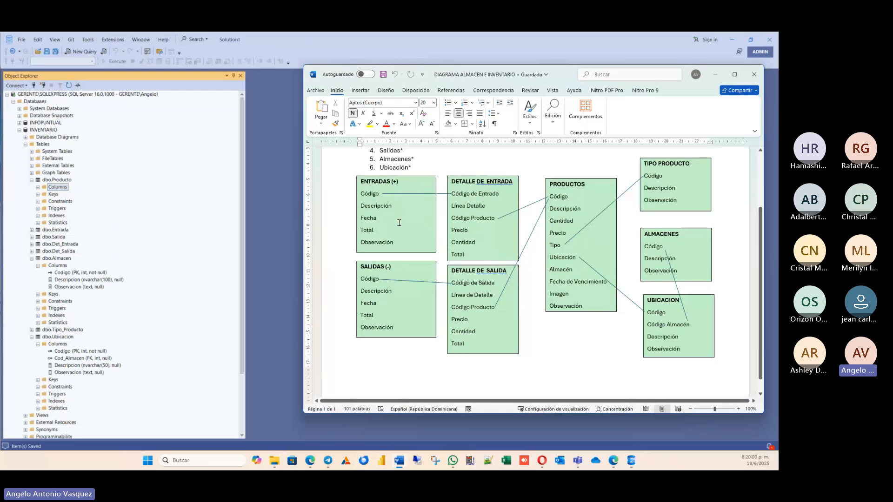
pyautogui.click(57, 185)
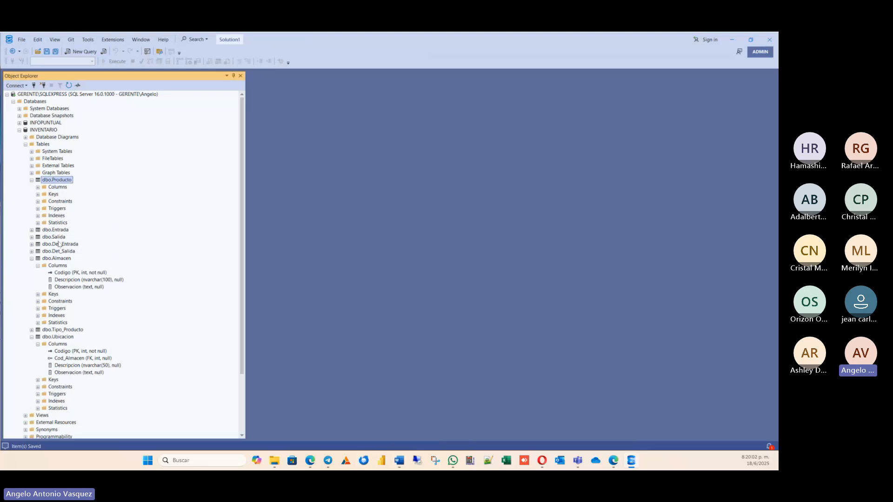
pyautogui.click(43, 245)
pyautogui.rightClick(46, 247)
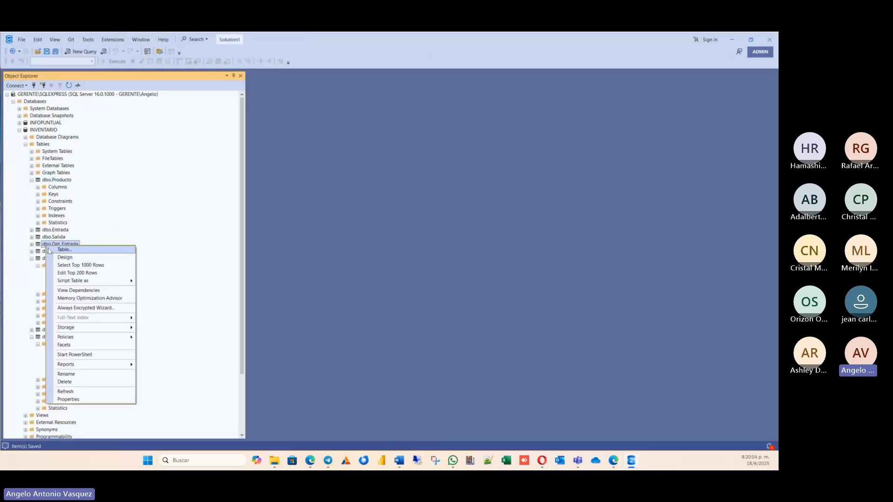
pyautogui.click(70, 255)
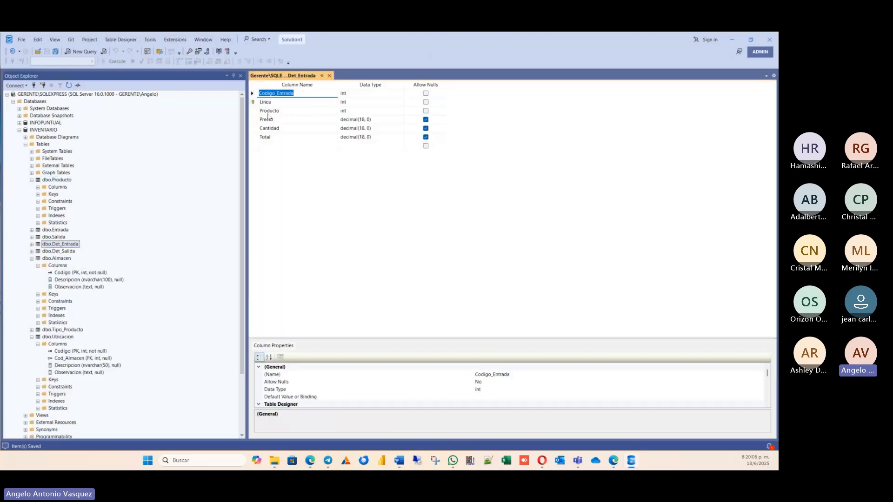
# Add a foreign key relationship to Det_Entrada and open its tables and columns specification.
pyautogui.rightClick(254, 112)
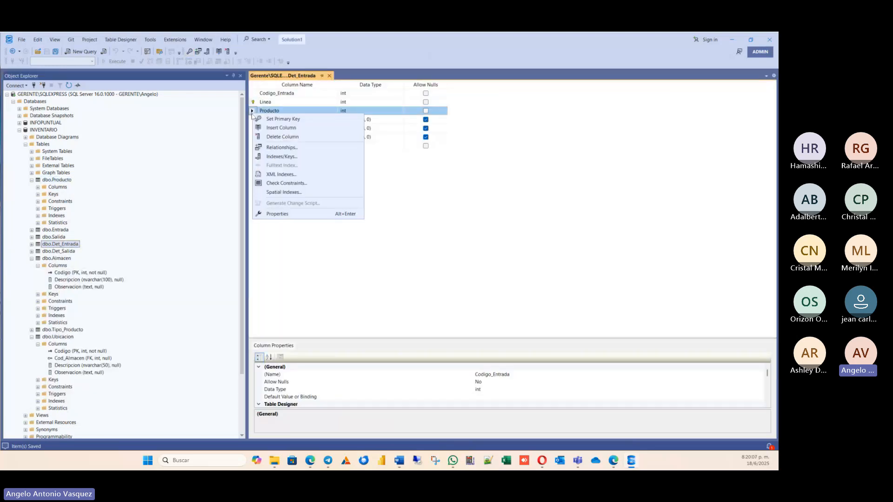
pyautogui.click(290, 148)
pyautogui.click(292, 314)
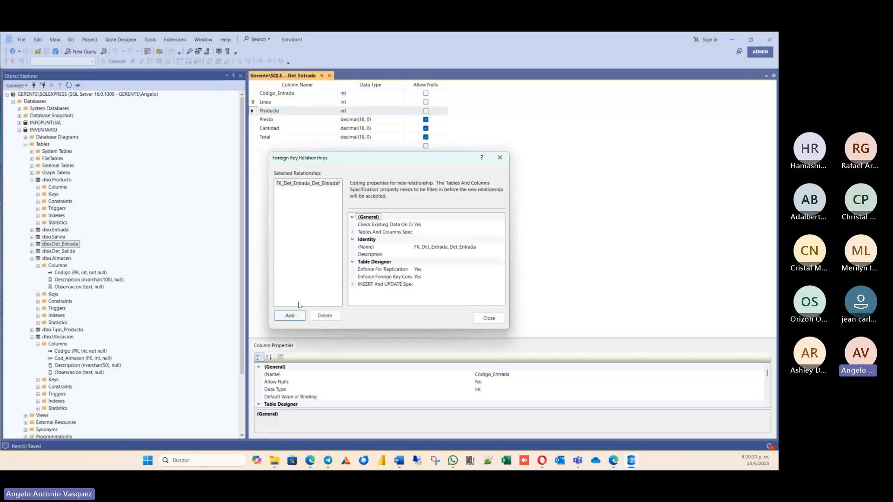
pyautogui.click(421, 232)
pyautogui.click(501, 233)
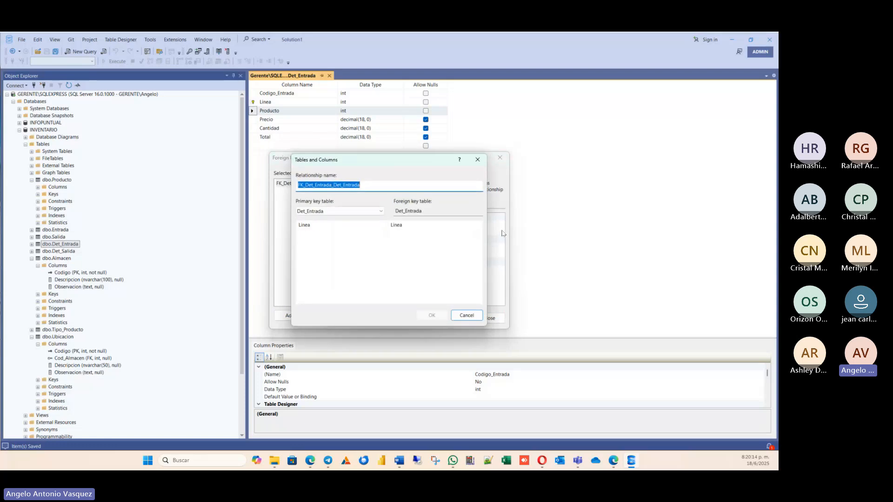
# Link the Codigo column of primary key table Entrada to the Codigo_Entrada column of Det_Entrada and accept the relationship.
pyautogui.click(343, 212)
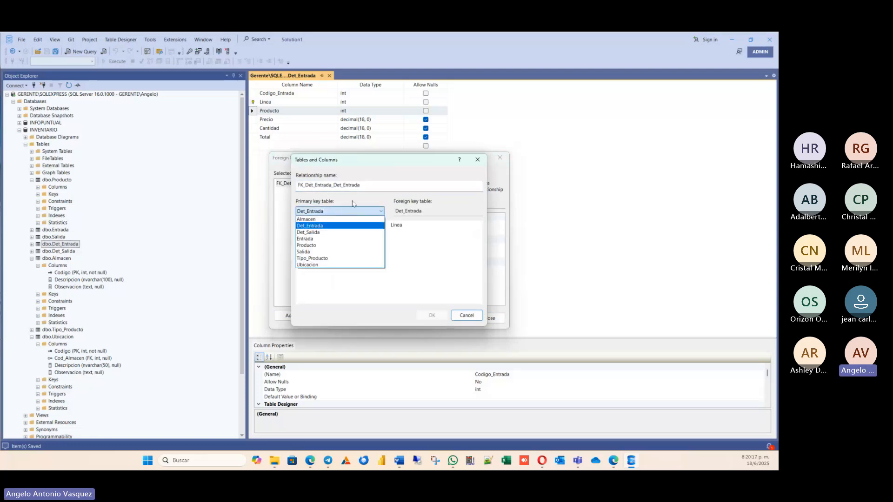
pyautogui.click(327, 241)
pyautogui.click(370, 227)
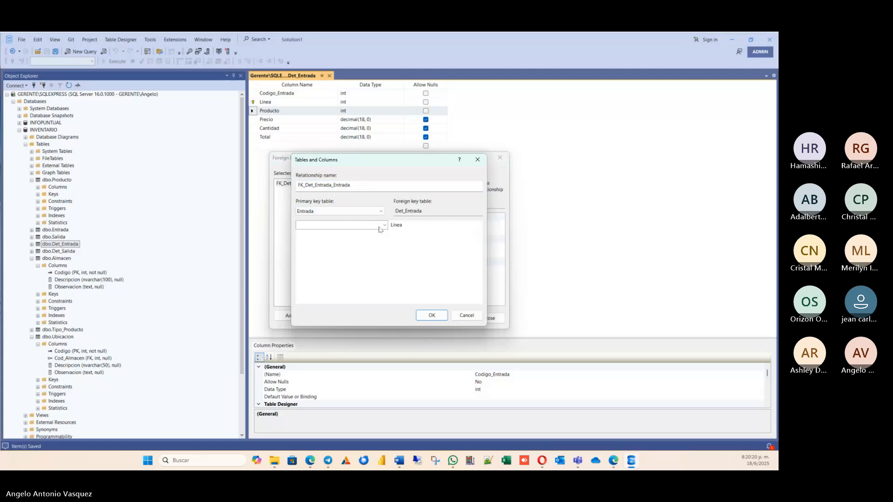
pyautogui.click(353, 223)
pyautogui.click(320, 235)
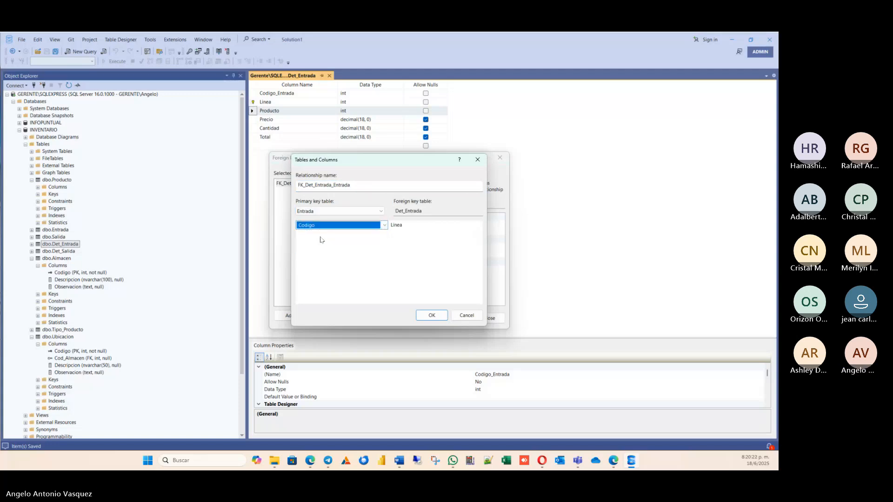
pyautogui.click(419, 212)
pyautogui.click(421, 226)
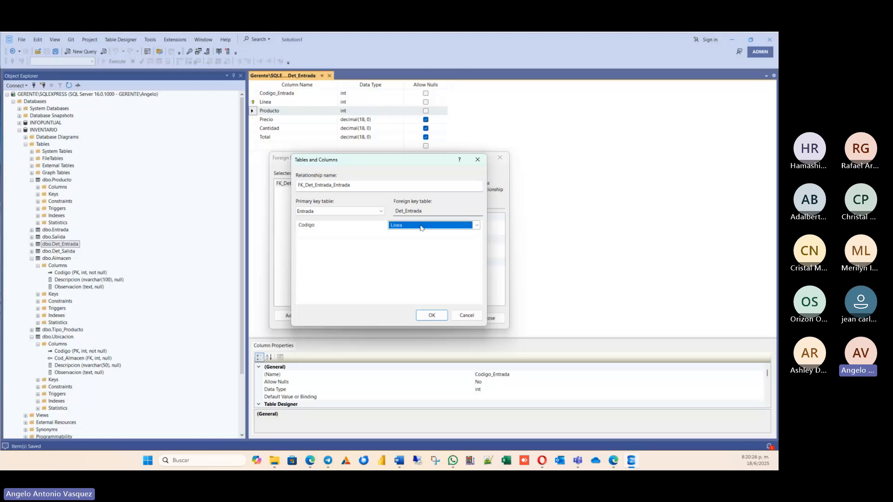
pyautogui.click(422, 227)
pyautogui.click(408, 247)
pyautogui.click(431, 316)
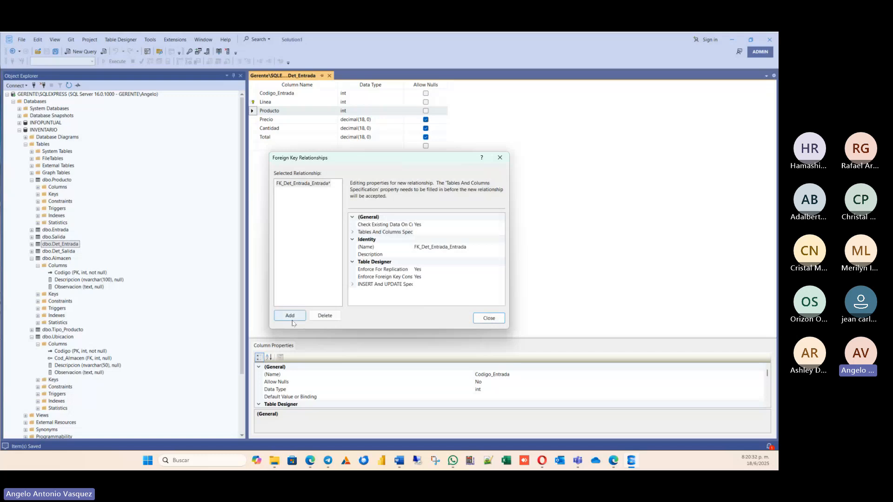
# Add a second relationship to Det_Entrada with Producto as the primary key table.
pyautogui.click(290, 316)
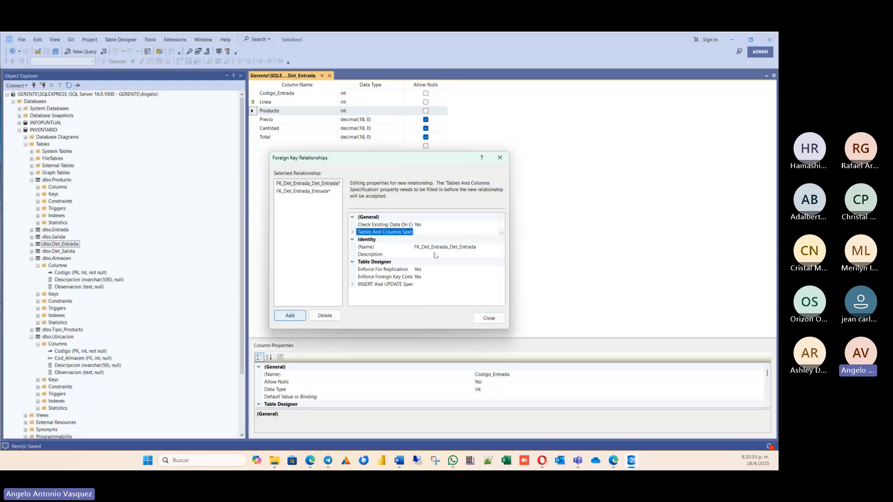
pyautogui.click(500, 232)
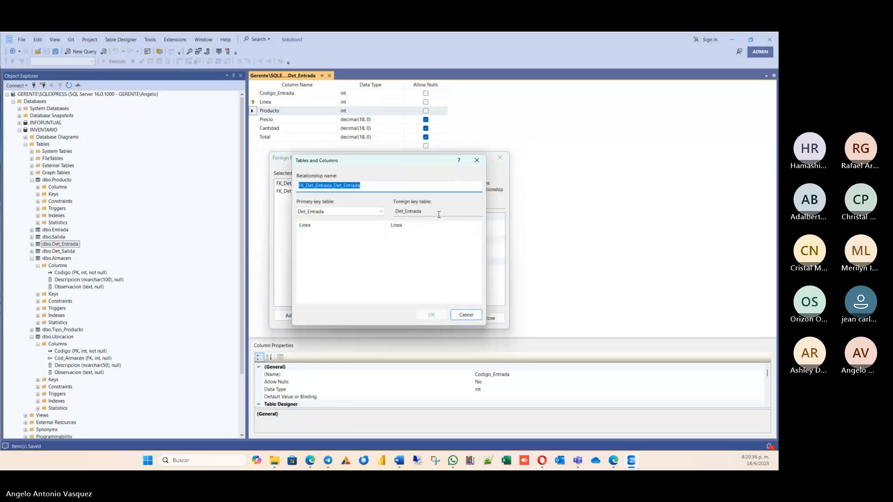
pyautogui.click(311, 211)
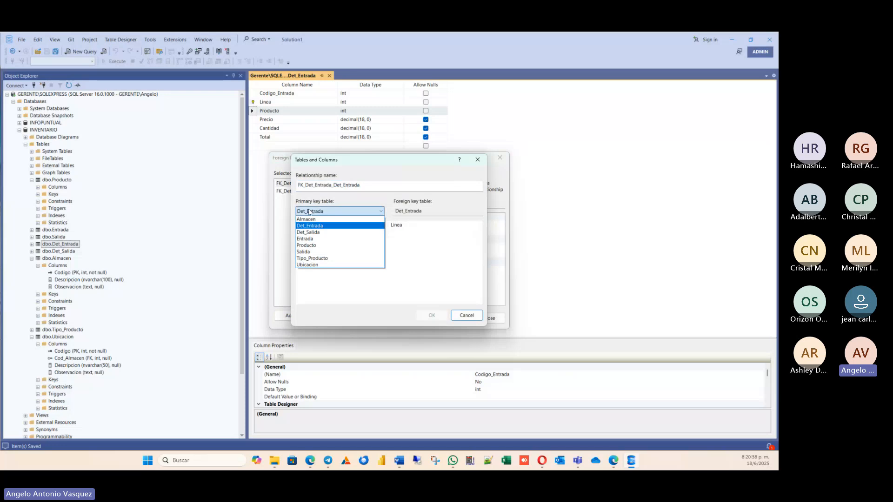
pyautogui.click(319, 247)
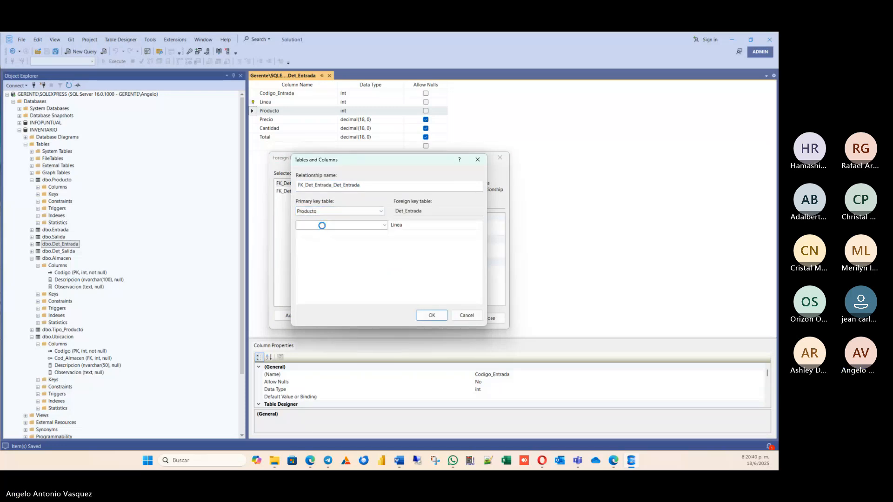
# Match the Codigo column of Producto to the Producto column of Det_Entrada and accept the relationship.
pyautogui.click(321, 225)
pyautogui.click(333, 228)
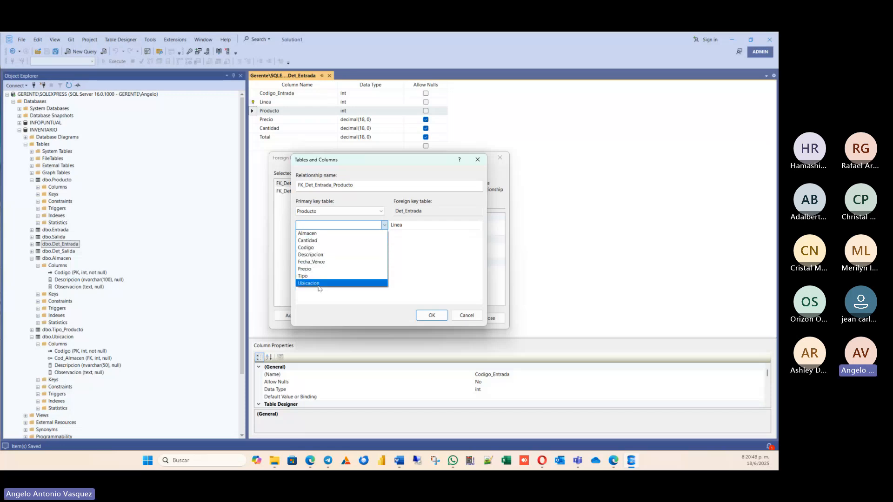
pyautogui.click(308, 248)
pyautogui.click(398, 225)
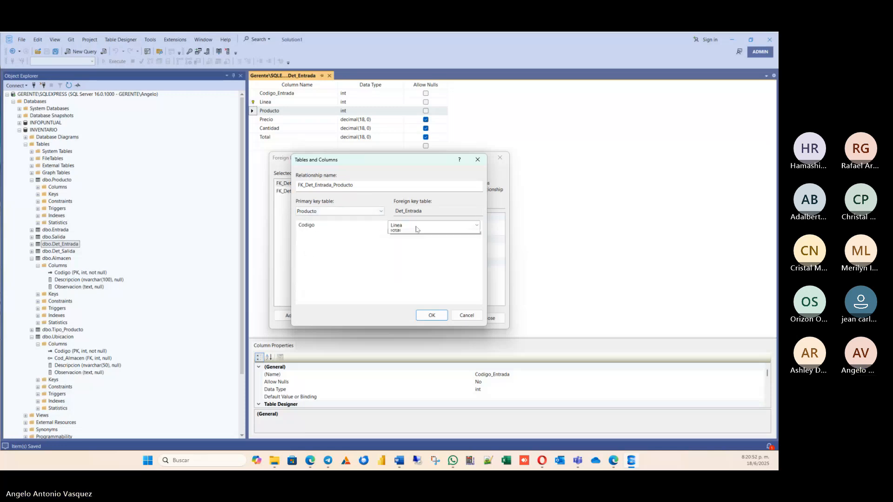
pyautogui.click(398, 225)
pyautogui.click(397, 268)
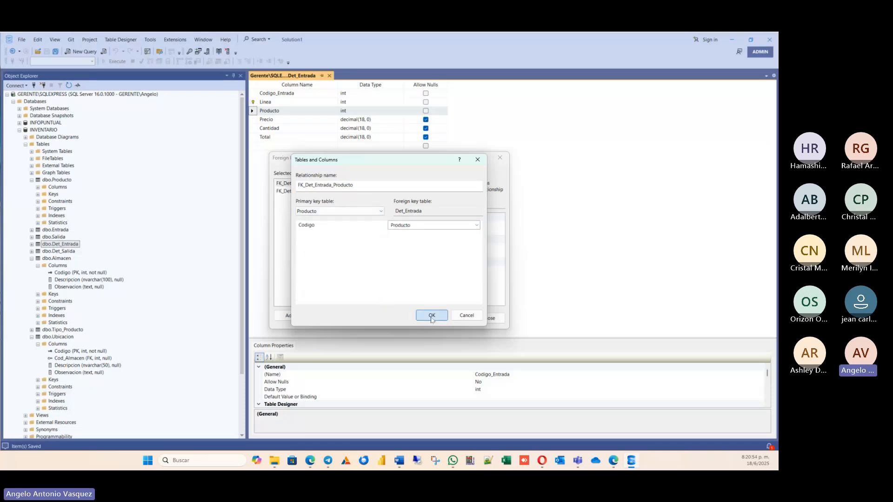
pyautogui.click(432, 316)
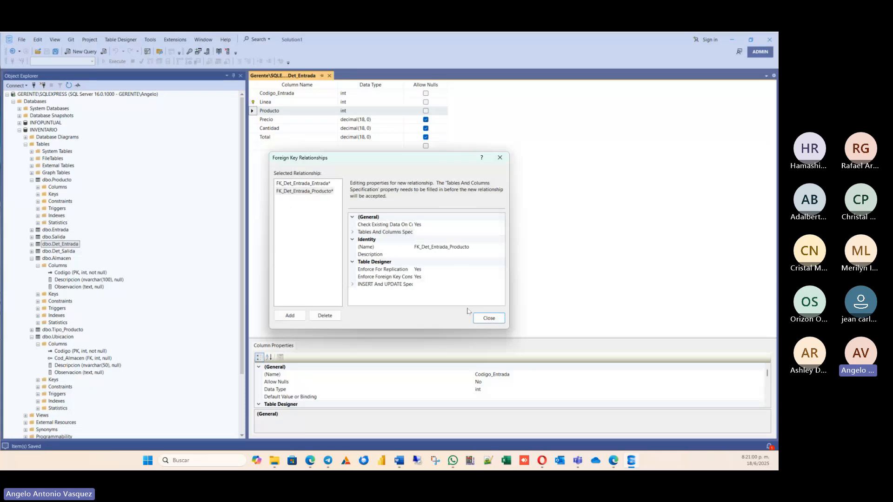
# Close the foreign key relationships and save the Producto, Entrada and Det_Entrada tables, checking the links against the Word diagram.
pyautogui.click(489, 318)
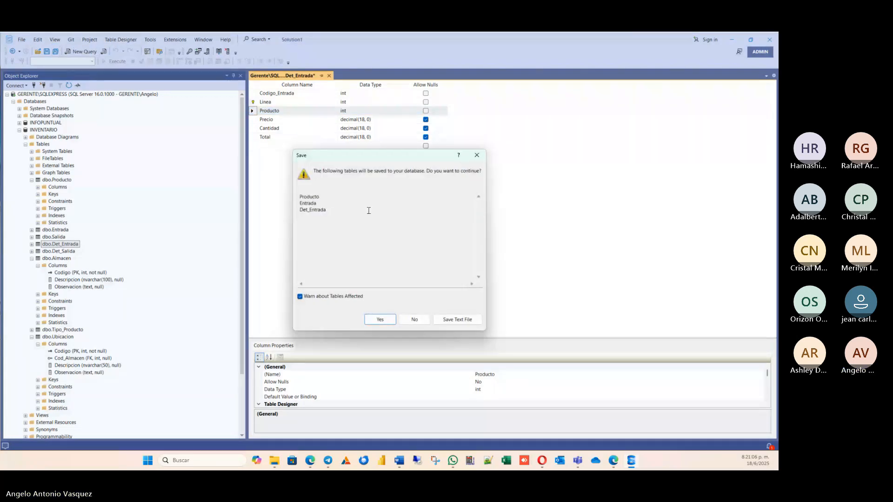
pyautogui.click(403, 462)
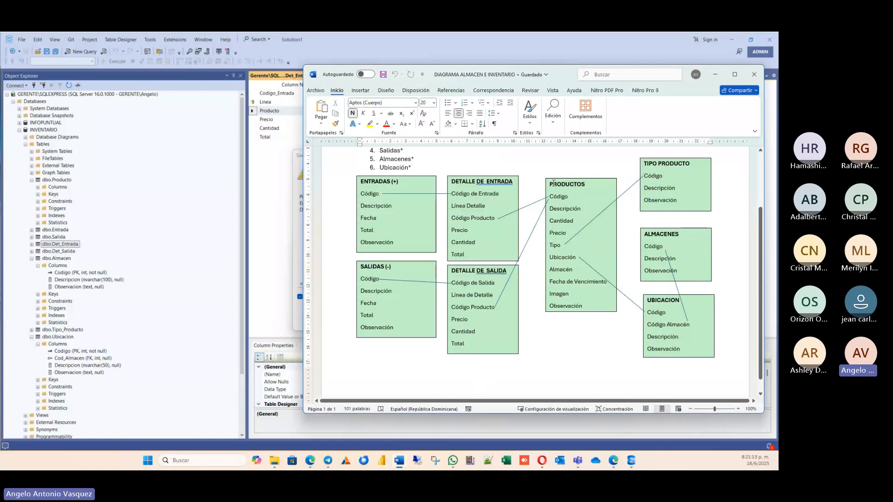
pyautogui.click(298, 179)
pyautogui.click(380, 319)
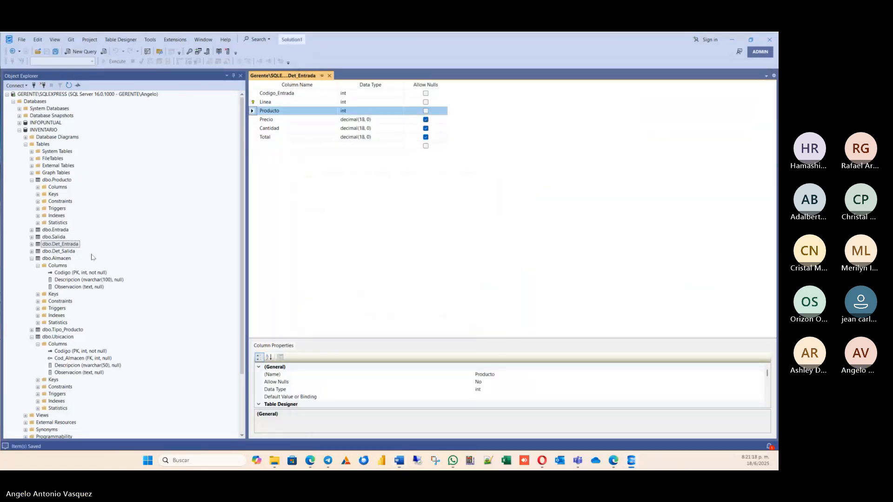
# Open the Det_Salida table's design and add a new foreign key relationship to it.
pyautogui.rightClick(56, 252)
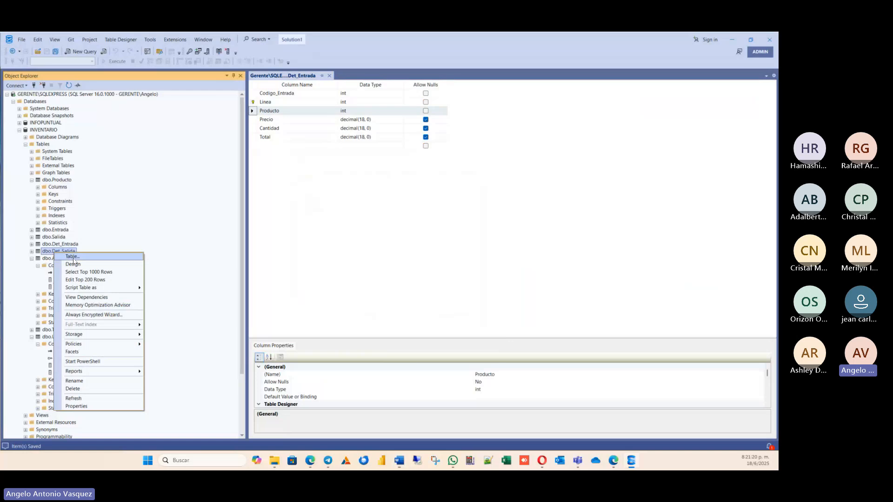
pyautogui.click(73, 264)
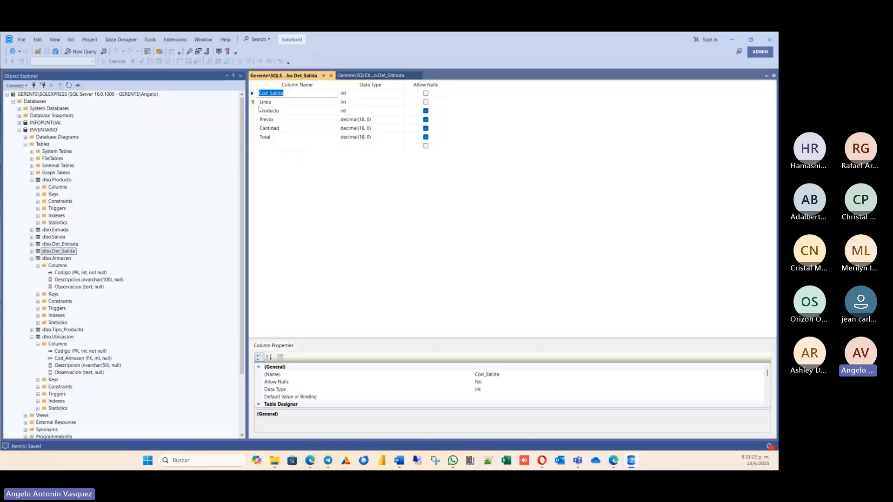
pyautogui.rightClick(259, 111)
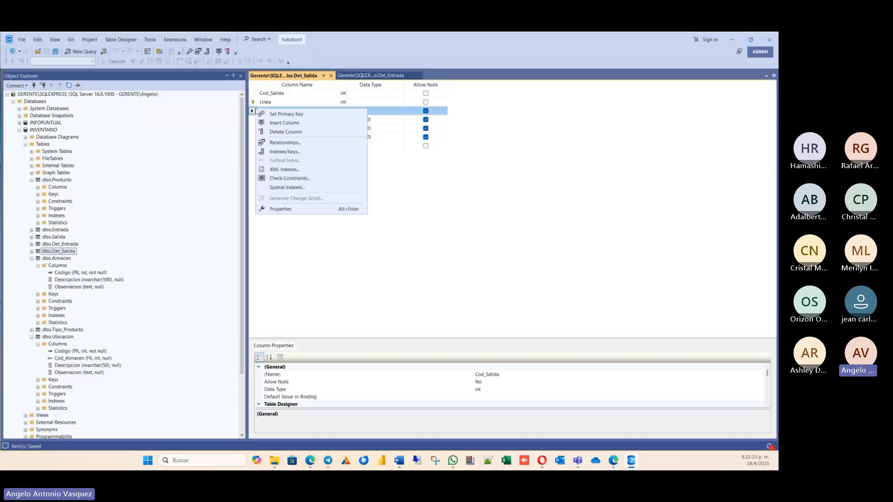
pyautogui.click(285, 142)
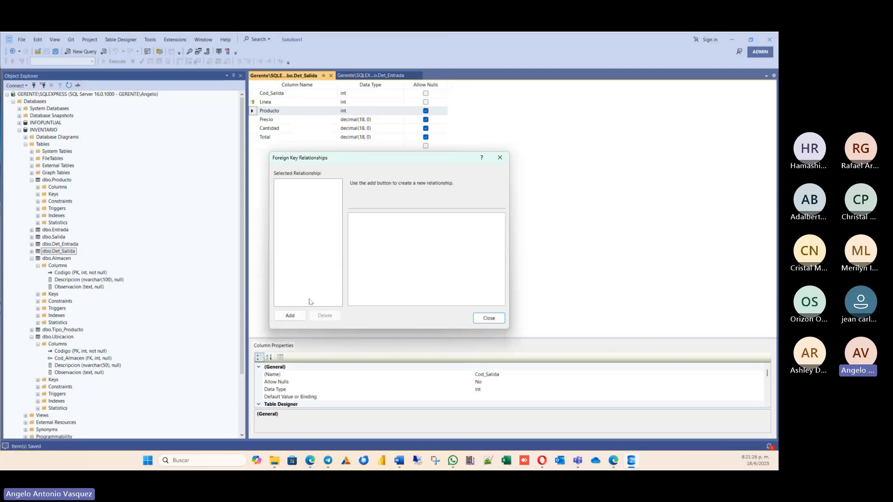
pyautogui.click(289, 316)
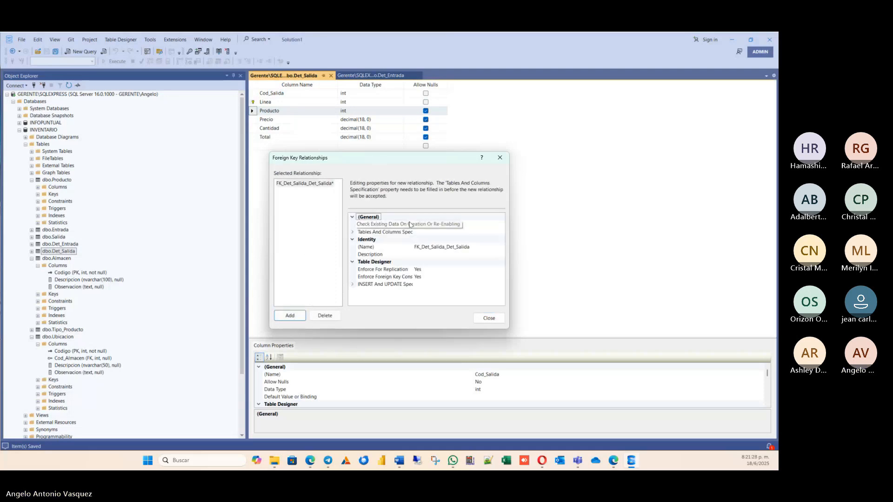
# Set Salida as the primary key table in the tables and columns specification of Det_Salida's new relationship.
pyautogui.click(388, 233)
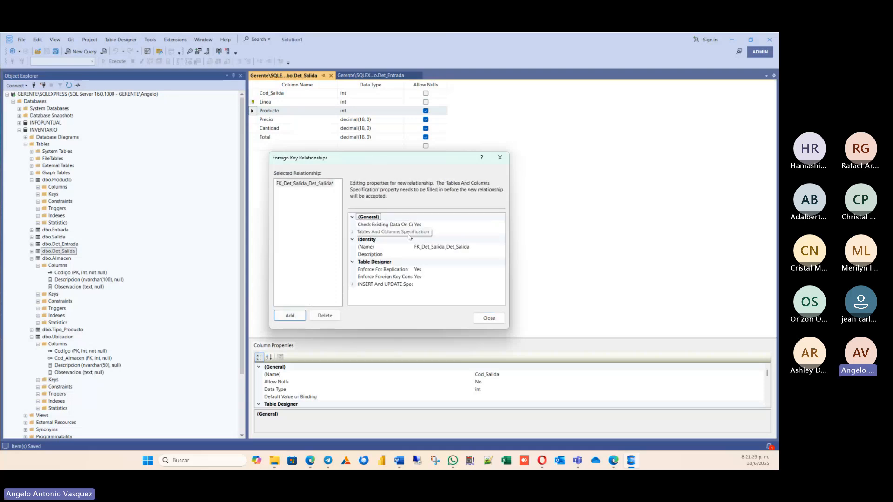
pyautogui.click(502, 232)
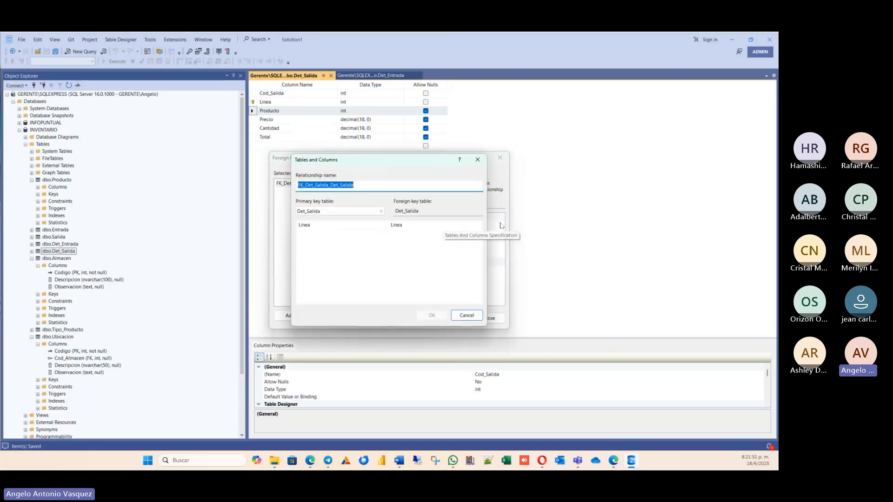
pyautogui.click(339, 215)
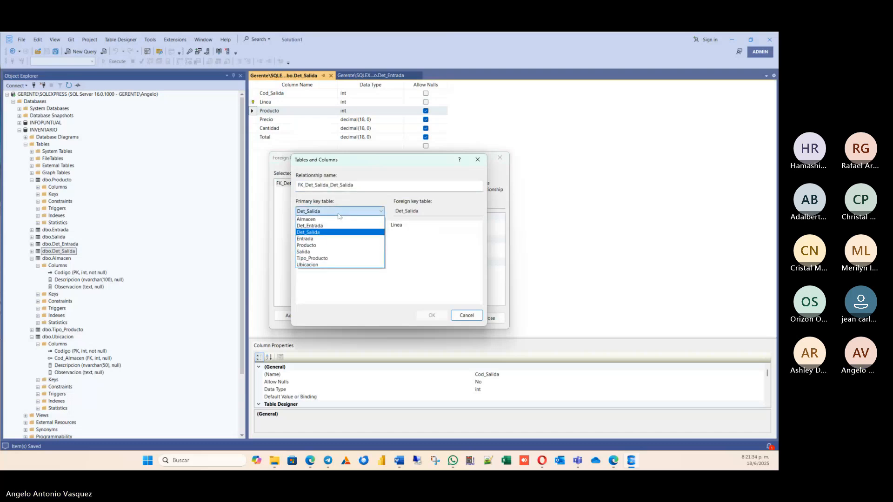
pyautogui.click(321, 251)
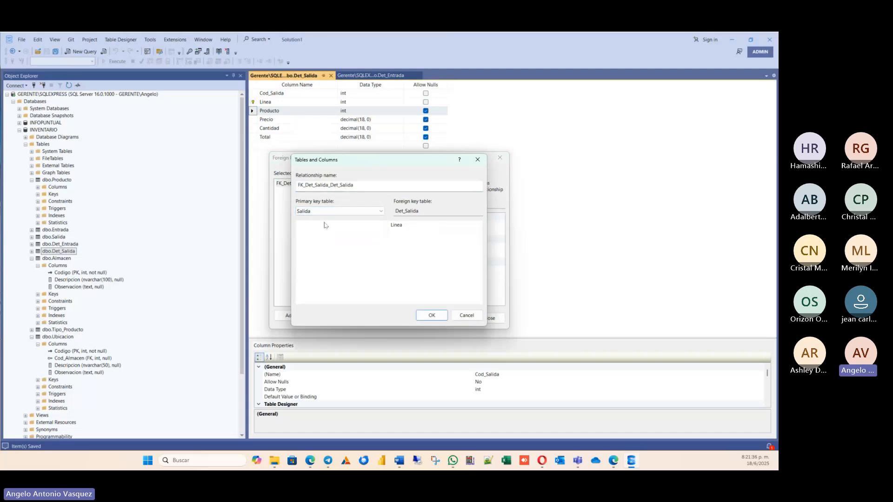
# Match the Codigo column of Salida to the Cod_Salida column of Det_Salida and accept the relationship.
pyautogui.click(324, 225)
pyautogui.click(331, 233)
pyautogui.click(344, 226)
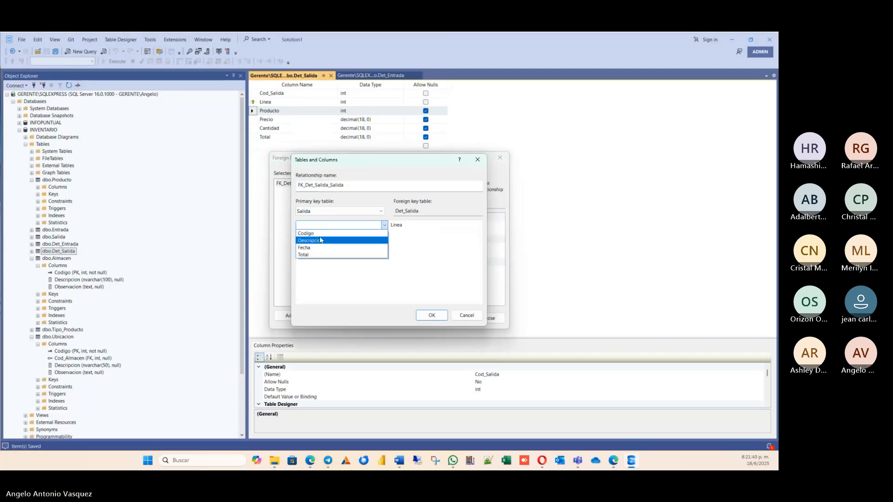
pyautogui.click(307, 233)
pyautogui.click(421, 226)
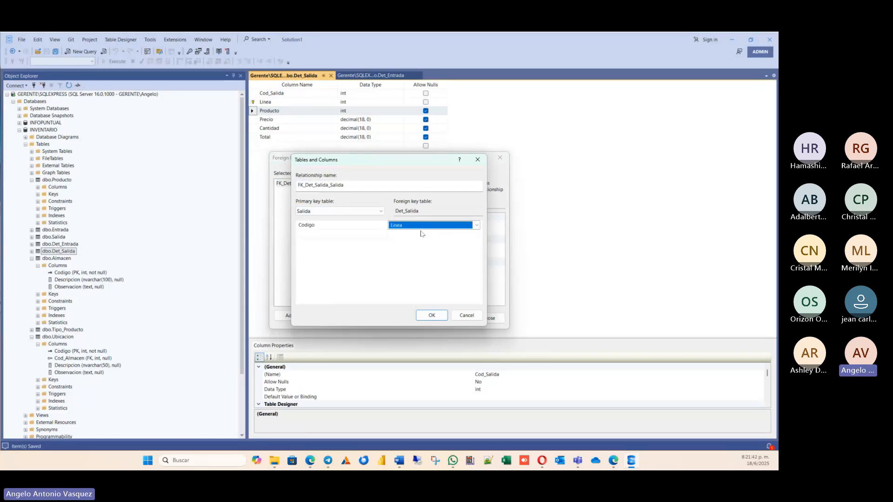
pyautogui.click(477, 226)
pyautogui.click(428, 240)
pyautogui.click(432, 315)
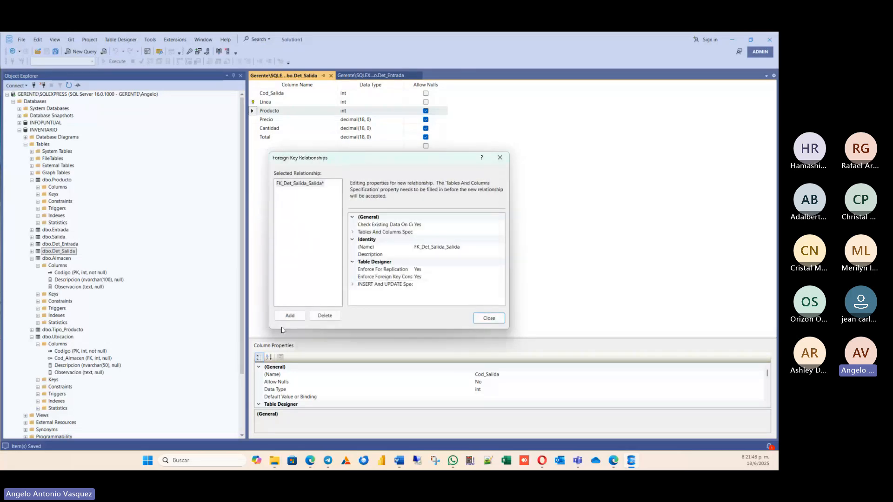
# Add a second relationship to Det_Salida with Producto as the primary key table.
pyautogui.click(291, 316)
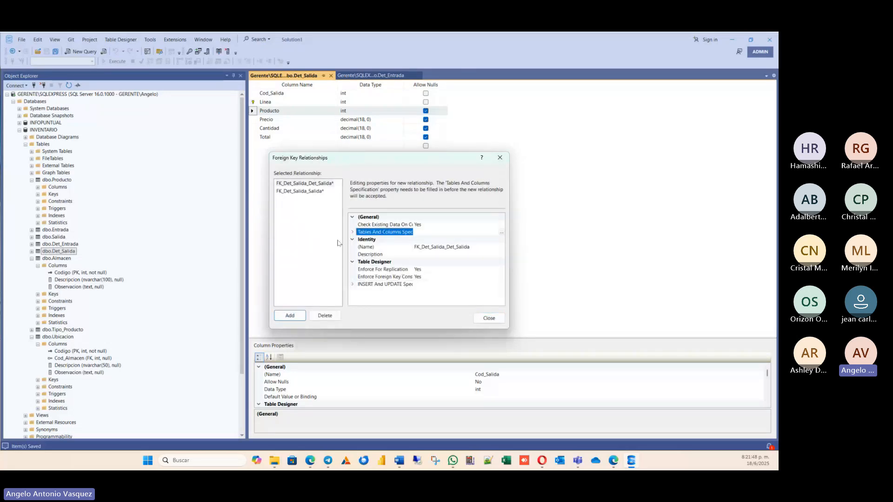
pyautogui.click(501, 232)
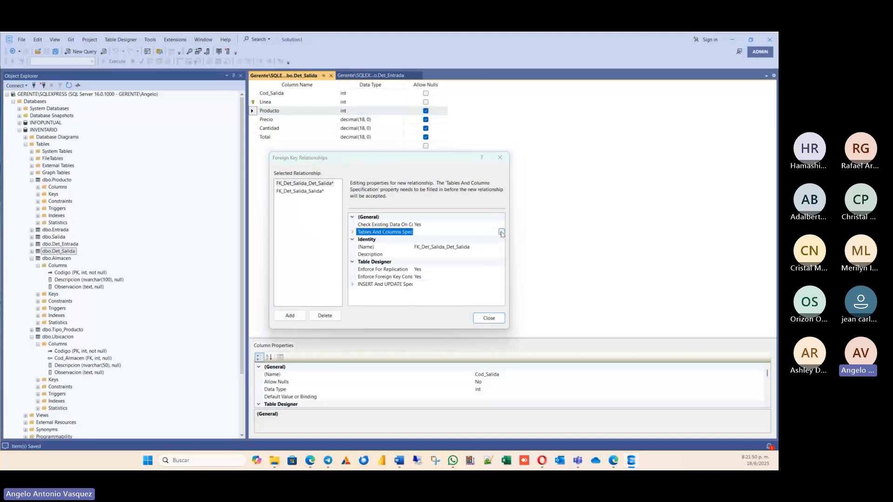
pyautogui.click(335, 212)
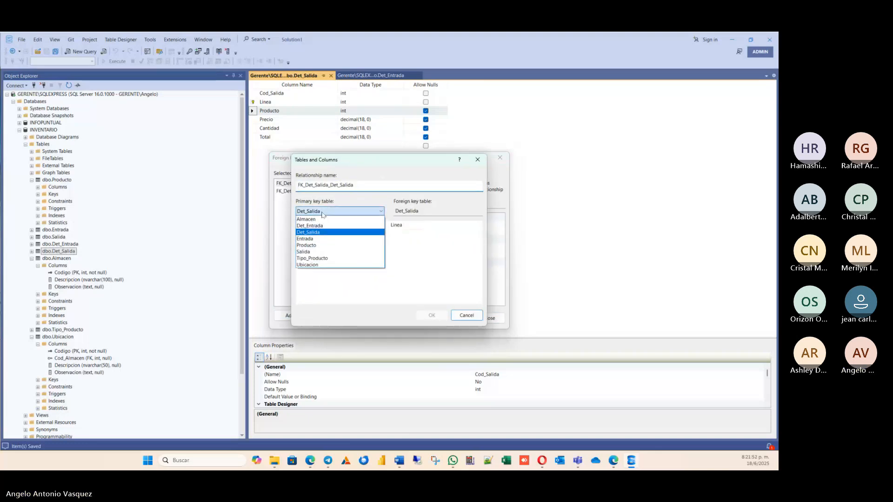
pyautogui.click(318, 246)
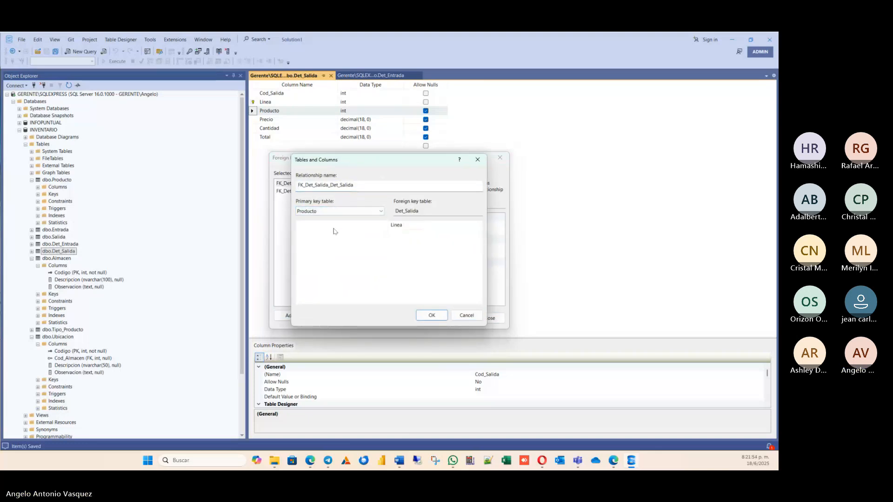
# Match the Codigo column of Producto to the Producto column of Det_Salida and accept the relationship.
pyautogui.click(385, 225)
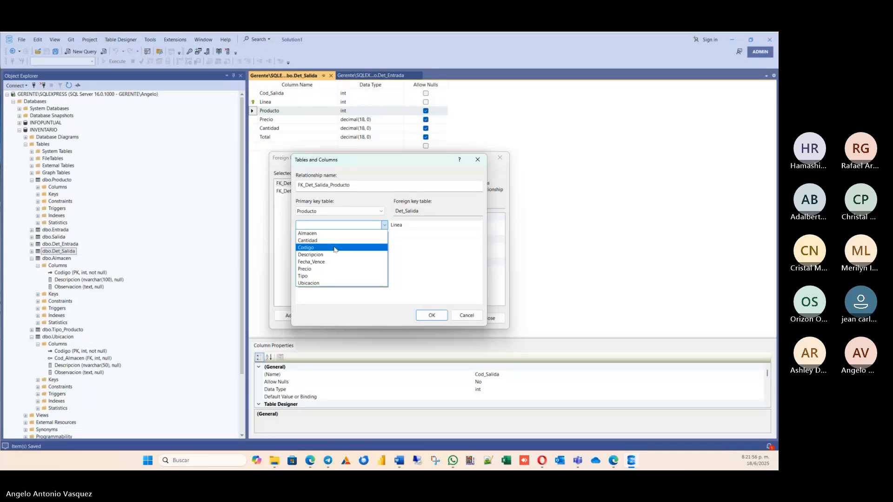
pyautogui.click(346, 247)
pyautogui.click(465, 226)
pyautogui.click(475, 226)
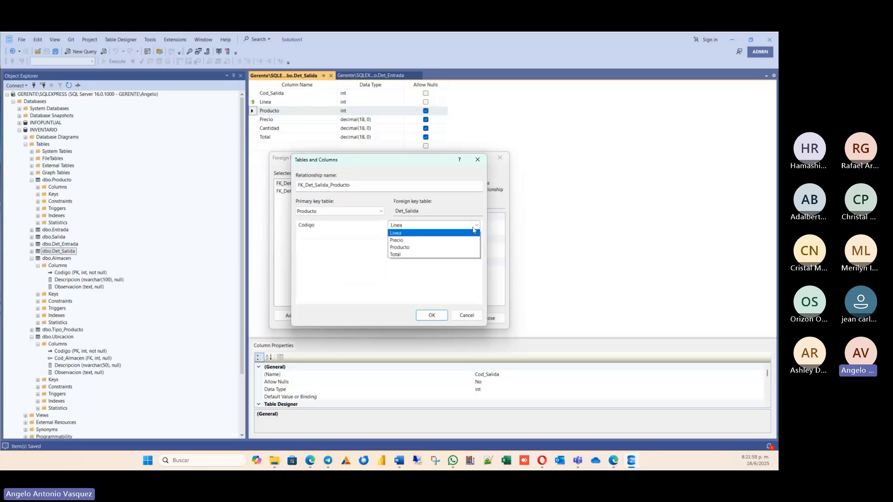
pyautogui.click(405, 268)
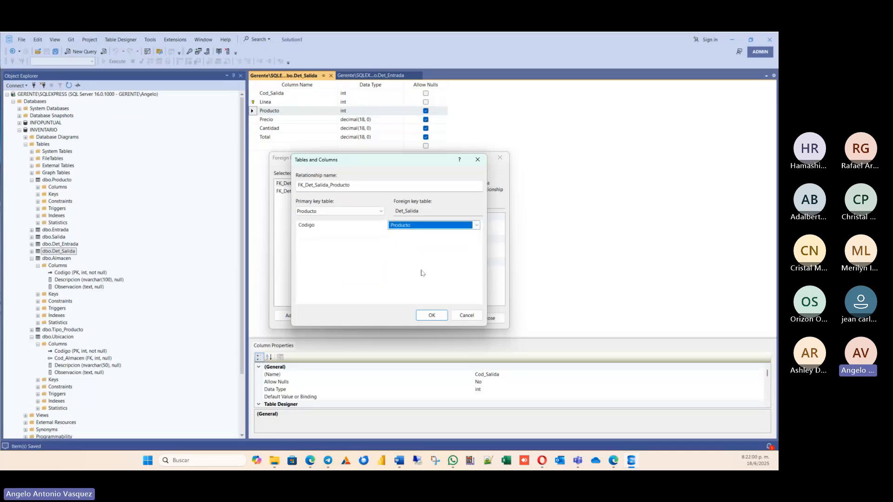
pyautogui.click(433, 316)
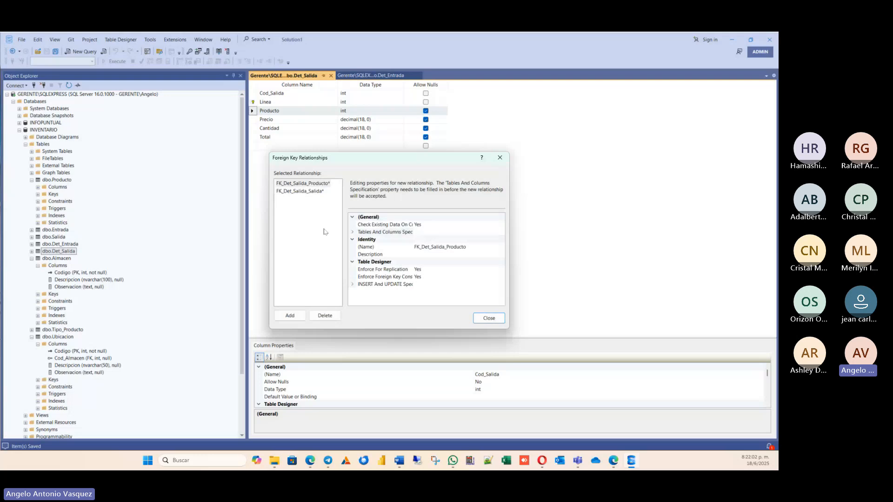
# Close the foreign key relationships and save the Producto, Salida and Det_Salida tables.
pyautogui.click(488, 318)
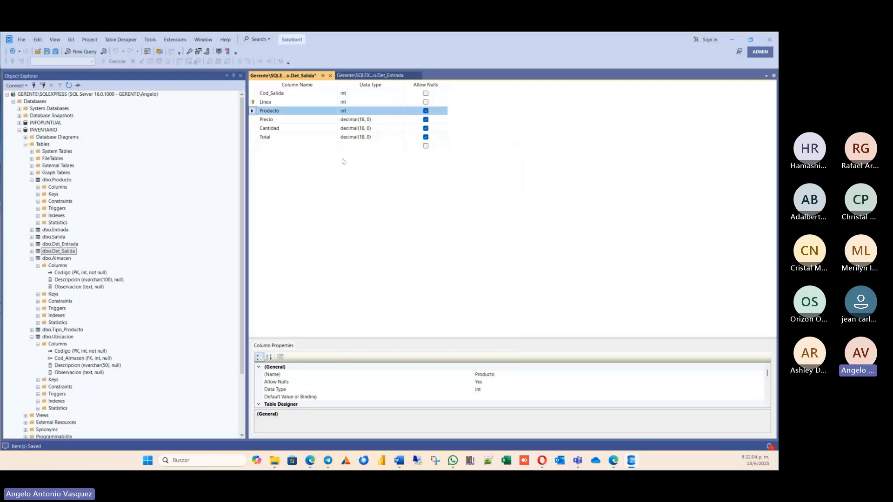
pyautogui.click(56, 51)
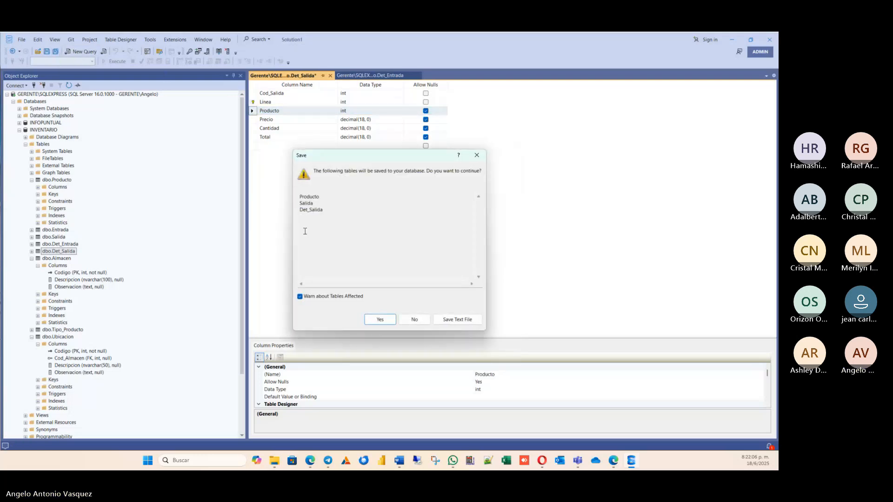
pyautogui.click(372, 319)
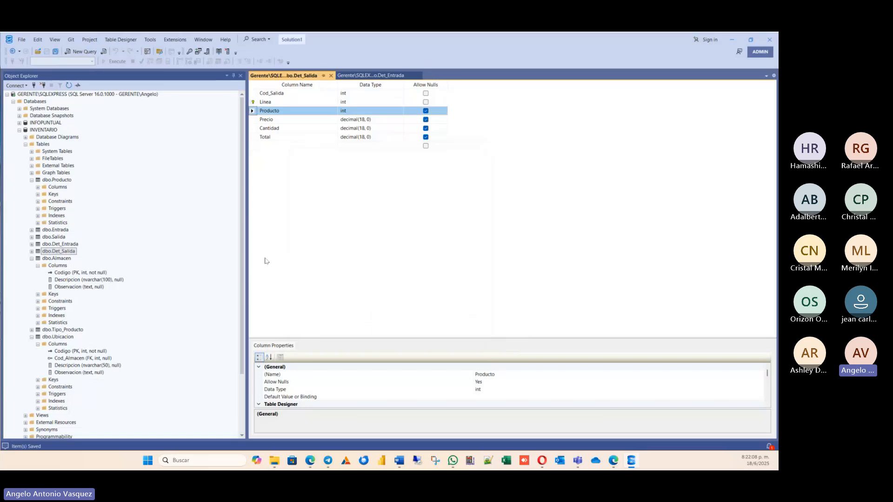
# Examine the key columns of dbo.Det_Salida in the object tree and compare them with the Word diagram.
pyautogui.click(65, 91)
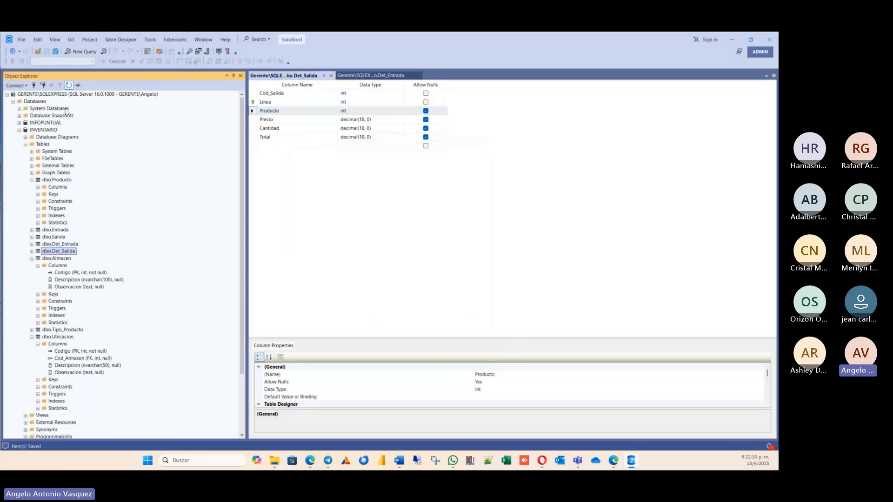
pyautogui.click(32, 252)
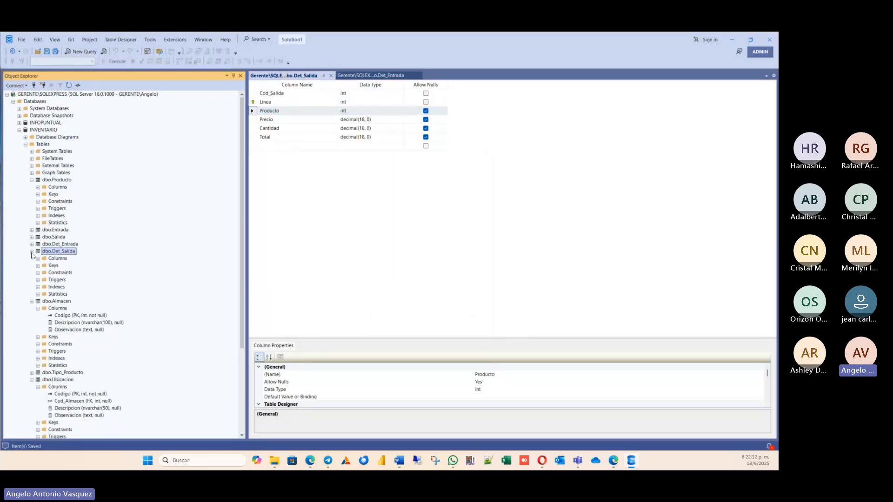
pyautogui.click(38, 259)
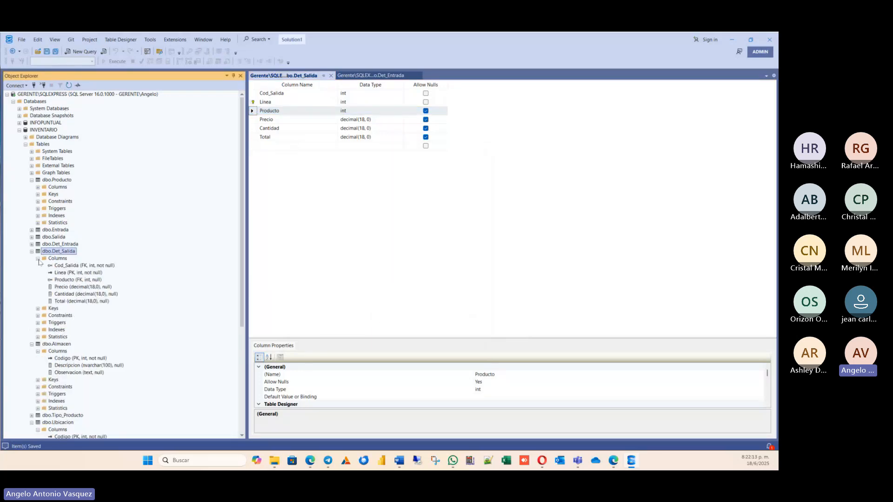
pyautogui.click(73, 279)
pyautogui.click(82, 266)
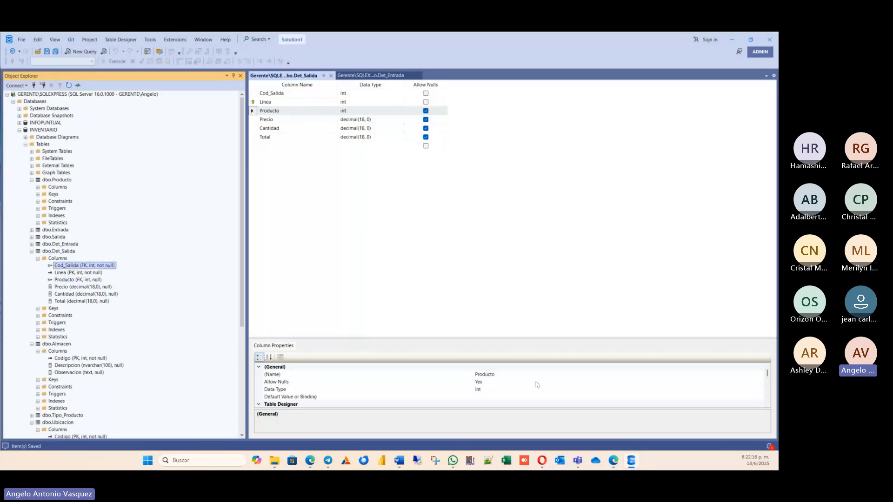
pyautogui.click(397, 461)
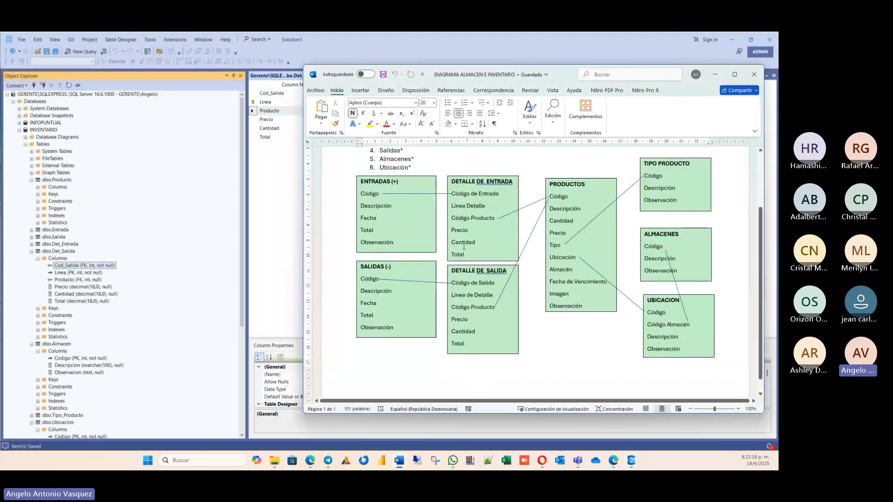
pyautogui.click(203, 210)
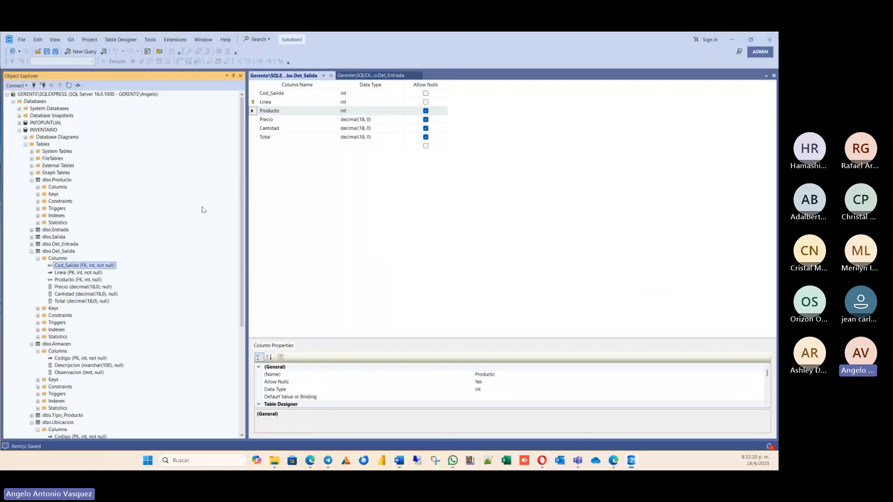
# Collapse the Producto, Det_Salida, Almacen and Ubicacion tables in the INVENTARIO object tree.
pyautogui.click(32, 180)
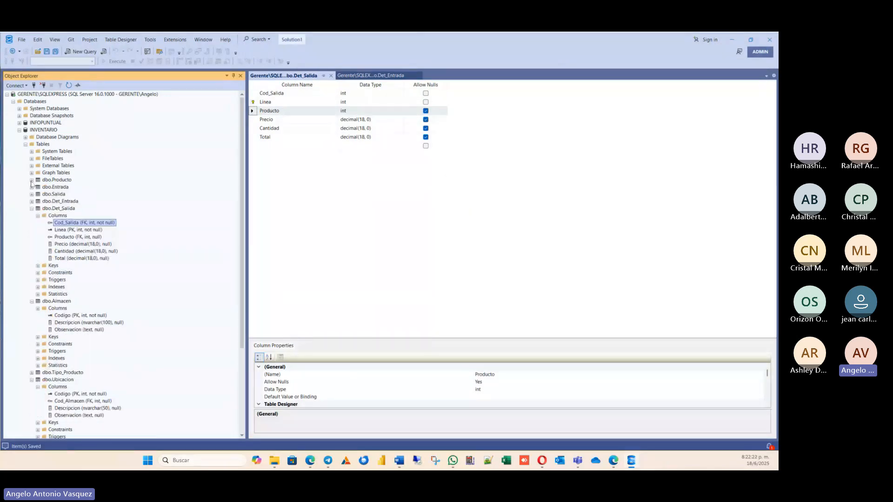
pyautogui.click(32, 209)
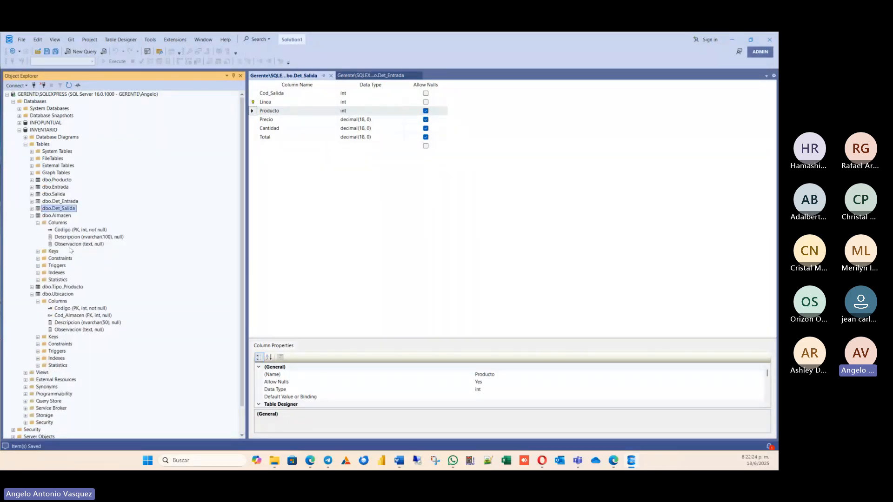
pyautogui.click(31, 216)
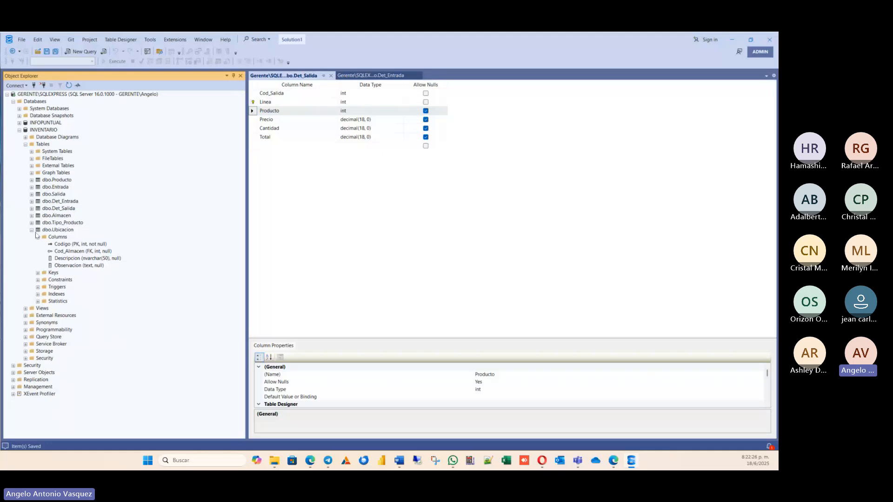
pyautogui.click(31, 230)
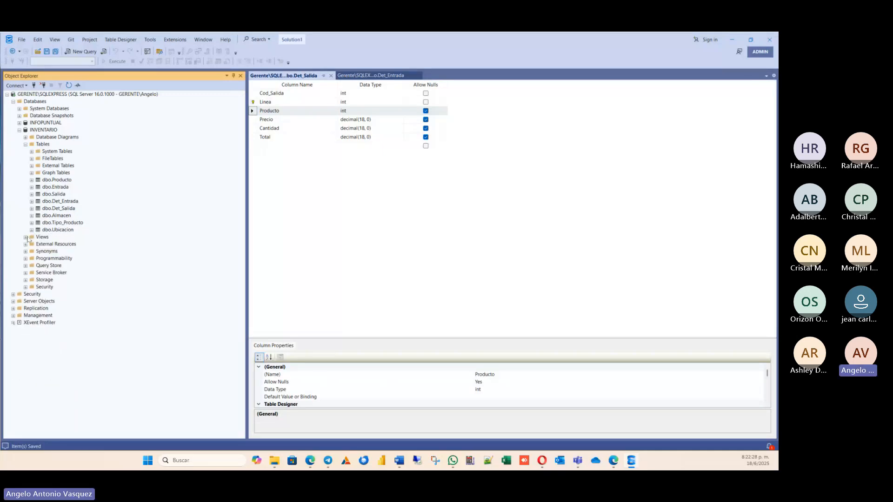
# Try to create a new view in the INVENTARIO database.
pyautogui.rightClick(41, 237)
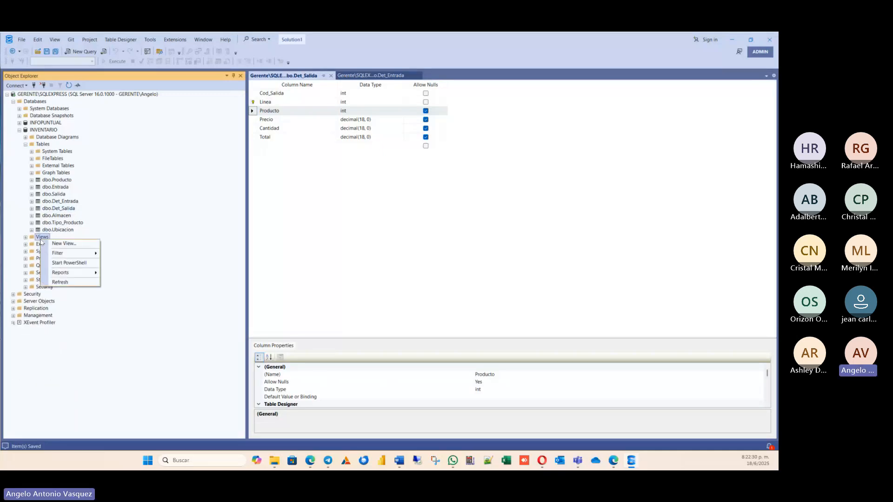
pyautogui.click(73, 248)
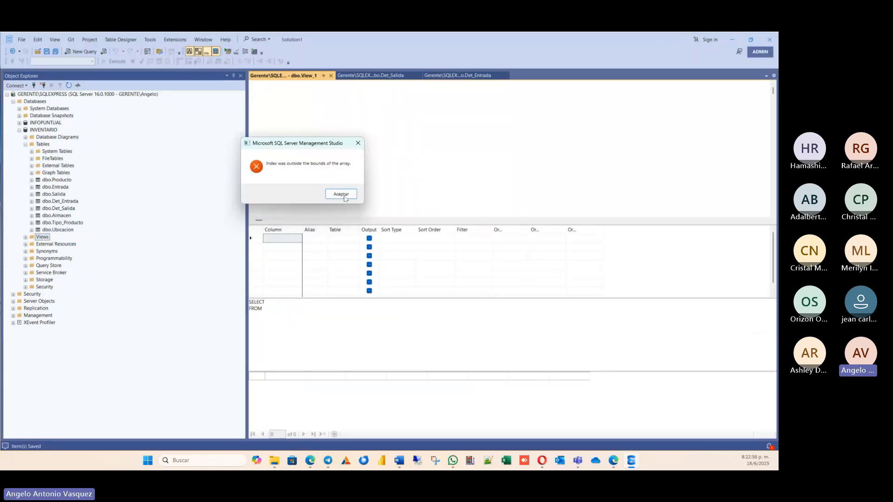
pyautogui.click(343, 195)
# Switch to Word and close the DIAGRAMA ALMACEN E INVENTARIO document.
pyautogui.hotkey('alt', 'Tab')
pyautogui.click(282, 108)
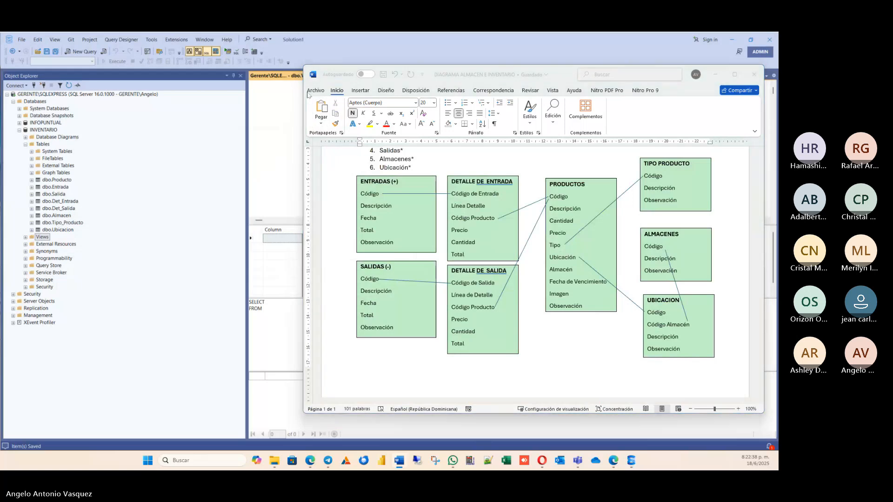
pyautogui.click(716, 74)
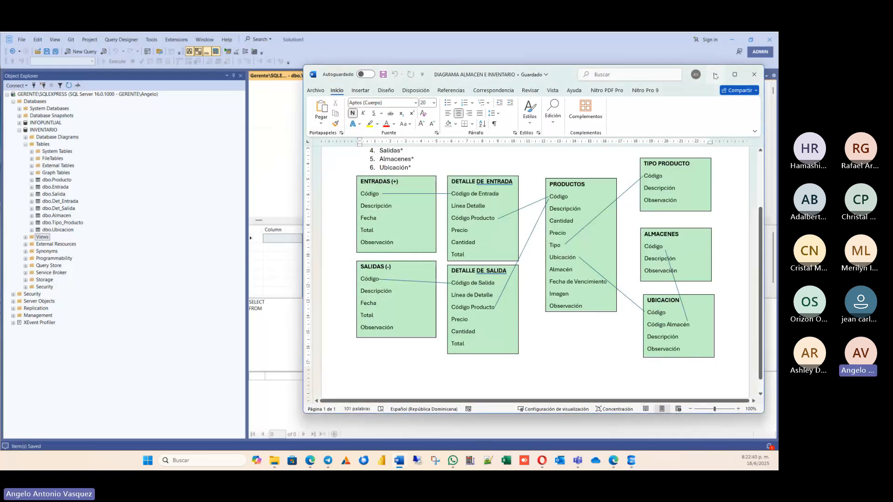
pyautogui.click(399, 461)
pyautogui.click(756, 74)
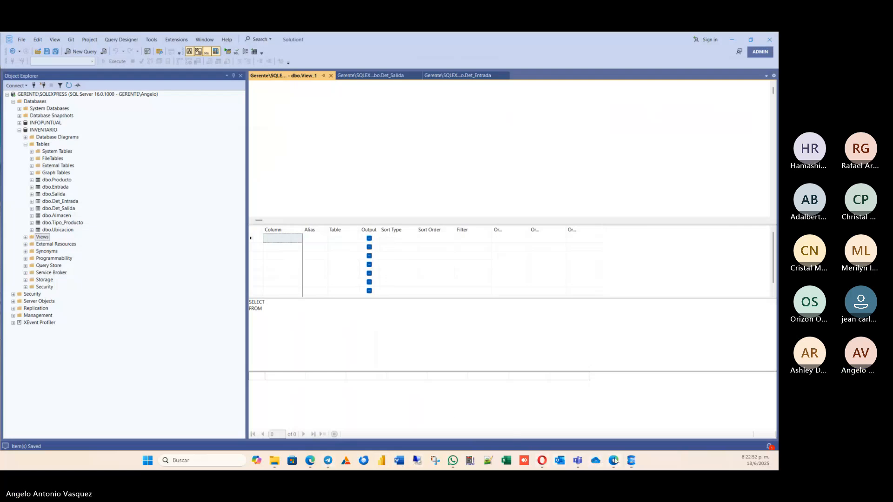
# Try to close the SQL Server Management Studio window.
pyautogui.rightClick(631, 460)
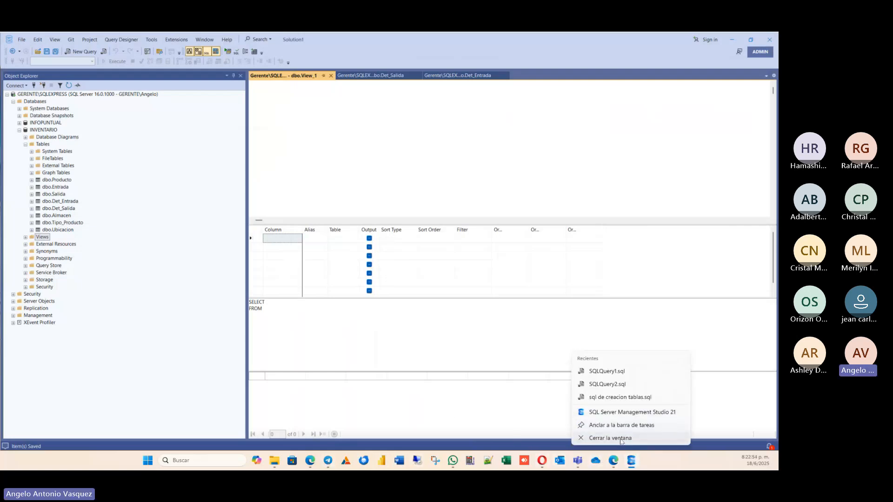
pyautogui.click(618, 443)
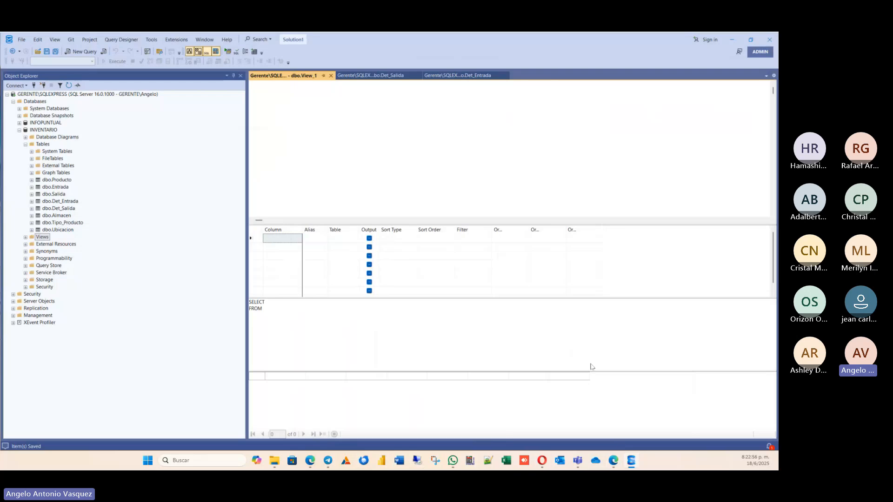
pyautogui.rightClick(631, 468)
pyautogui.click(626, 446)
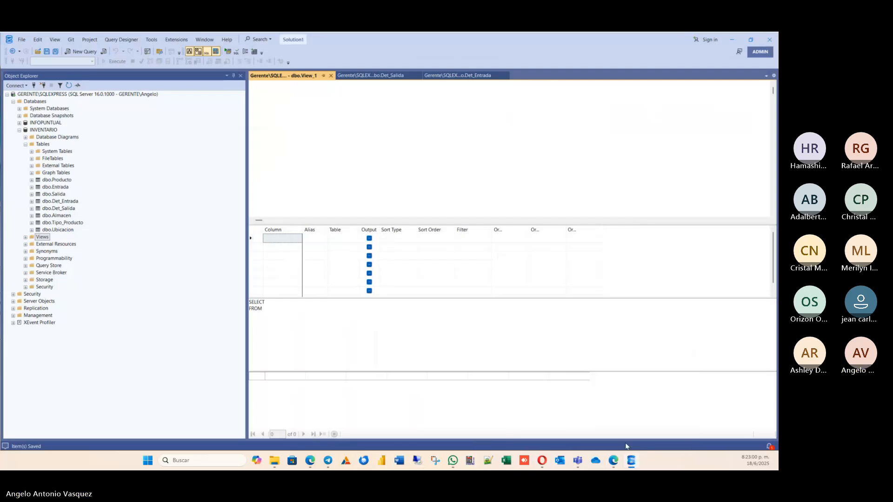
# Open Task Manager and move its window away from the view designer.
pyautogui.moveTo(631, 465)
pyautogui.hotkey('ctrl', 'shift', 'Escape')
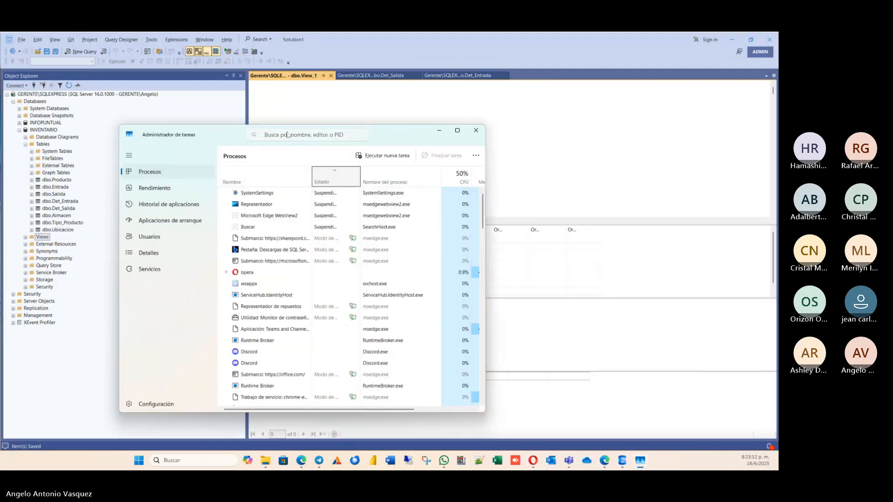
pyautogui.moveTo(393, 140); pyautogui.dragTo(480, 33)
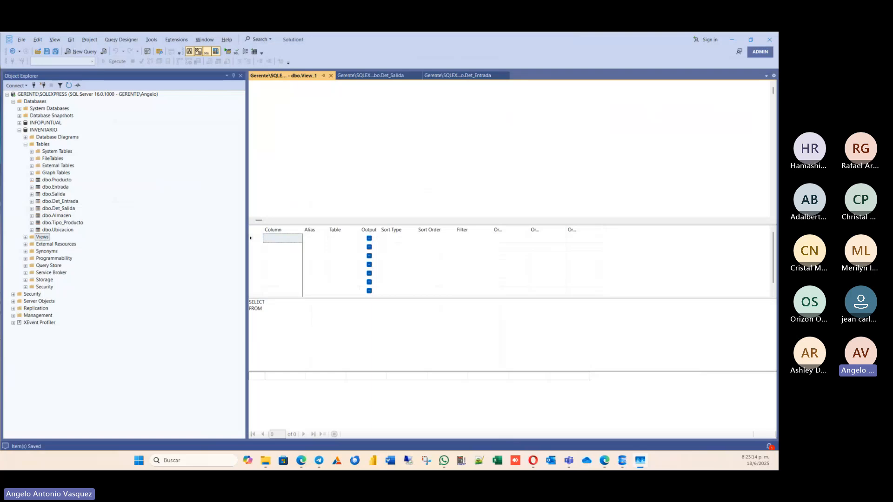
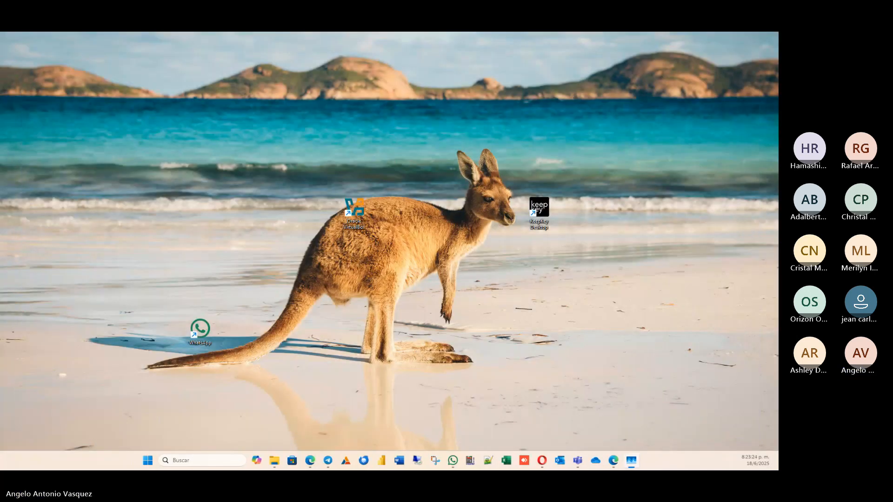
# Launch SQL Server Management Studio 21 and connect to the GERENTE\SQLEXPRESS server with Windows Authentication.
pyautogui.click(147, 461)
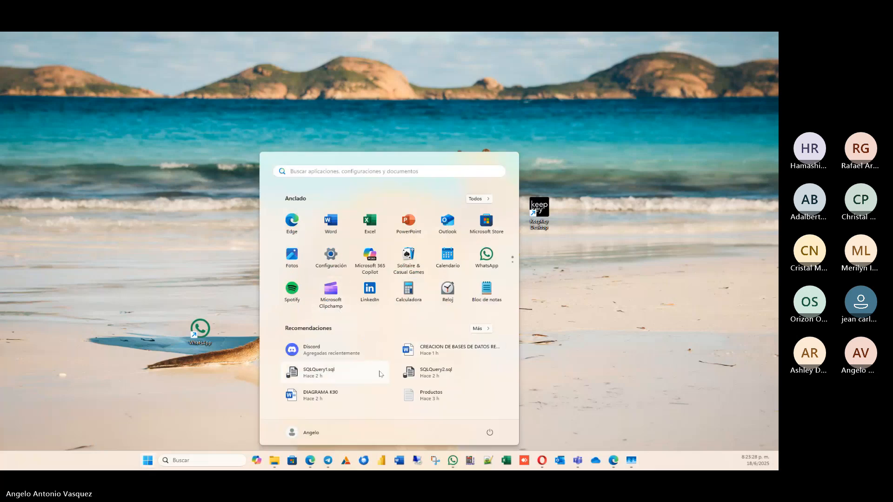
pyautogui.click(327, 172)
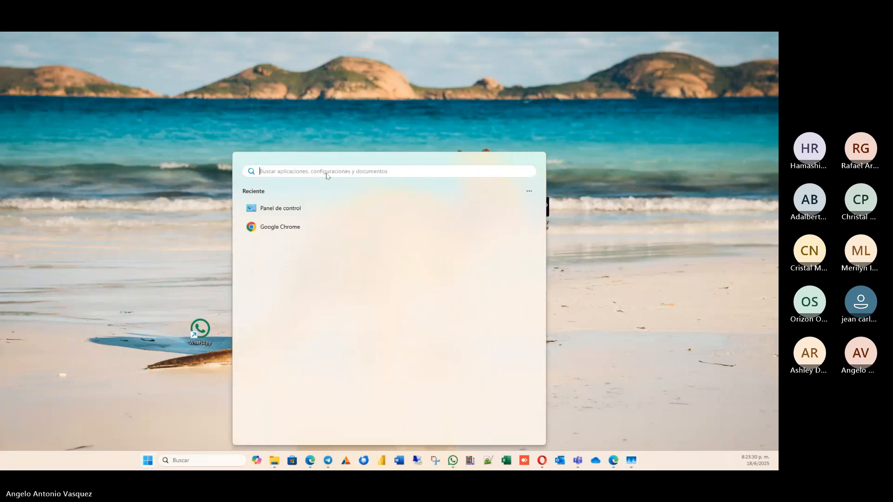
pyautogui.write('S')
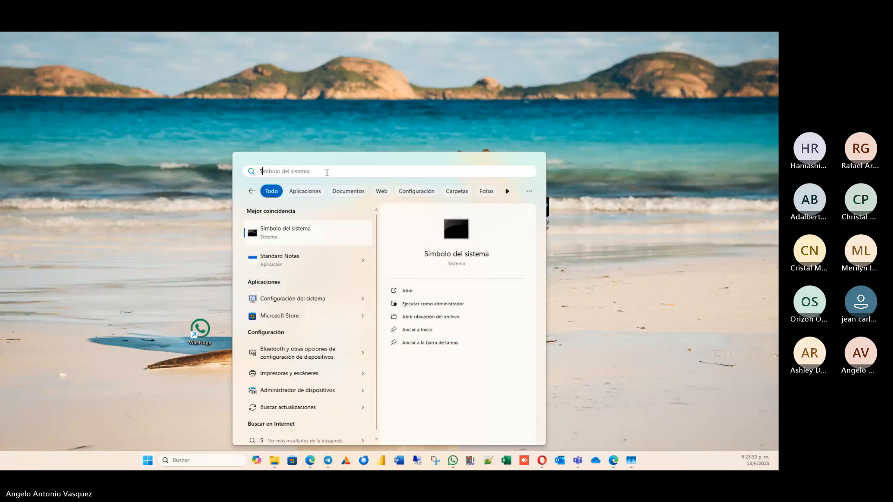
pyautogui.write('Q')
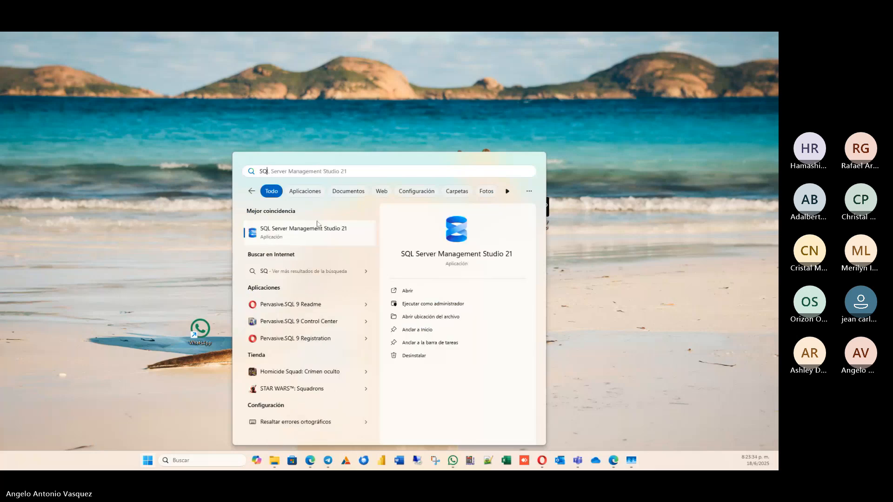
pyautogui.click(310, 230)
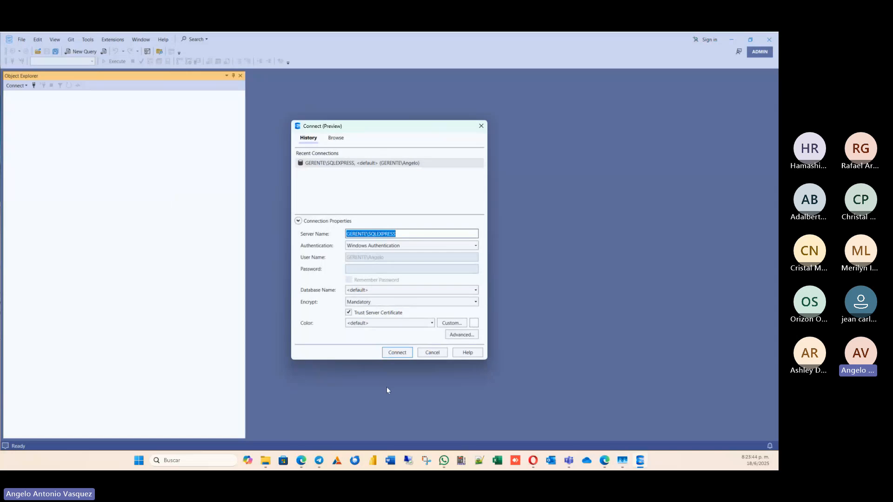
pyautogui.click(406, 354)
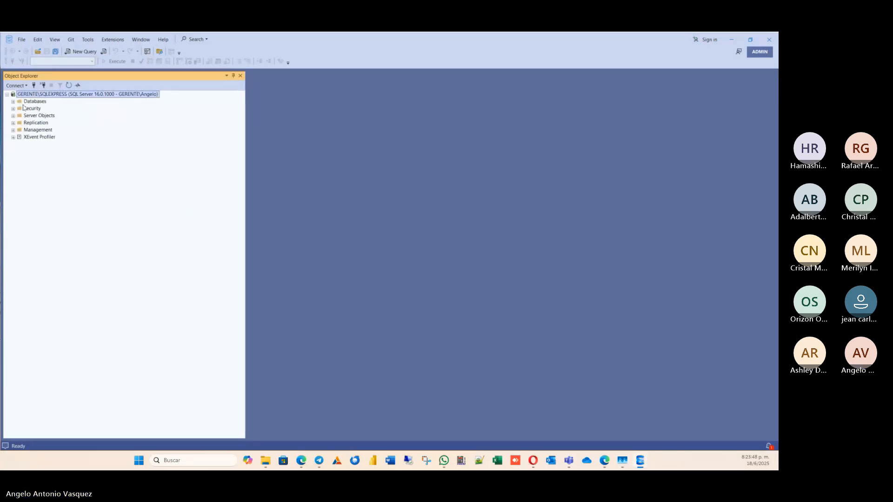
# Expand the INVENTARIO database's tables and examine the columns of dbo.Det_Entrada.
pyautogui.click(13, 102)
pyautogui.click(19, 130)
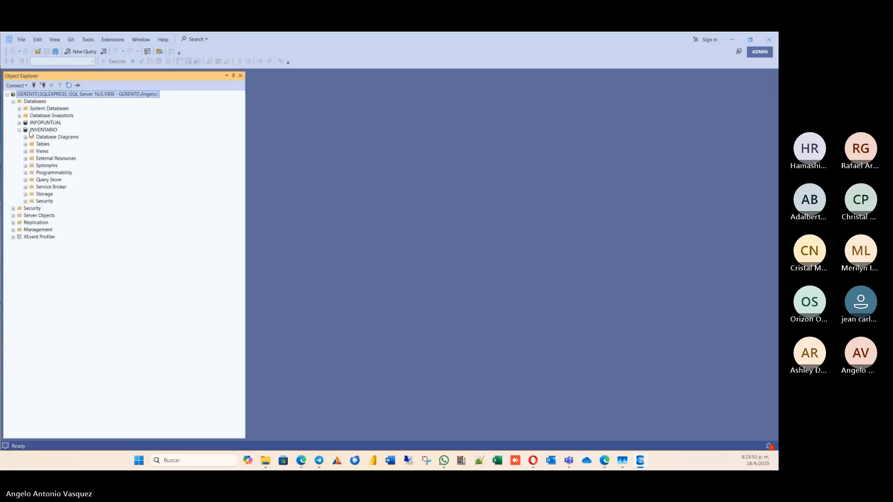
pyautogui.click(26, 144)
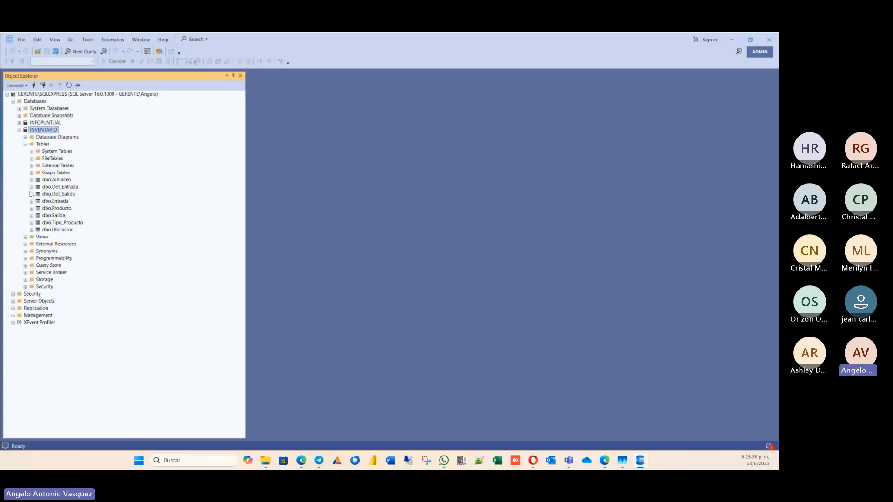
pyautogui.click(32, 187)
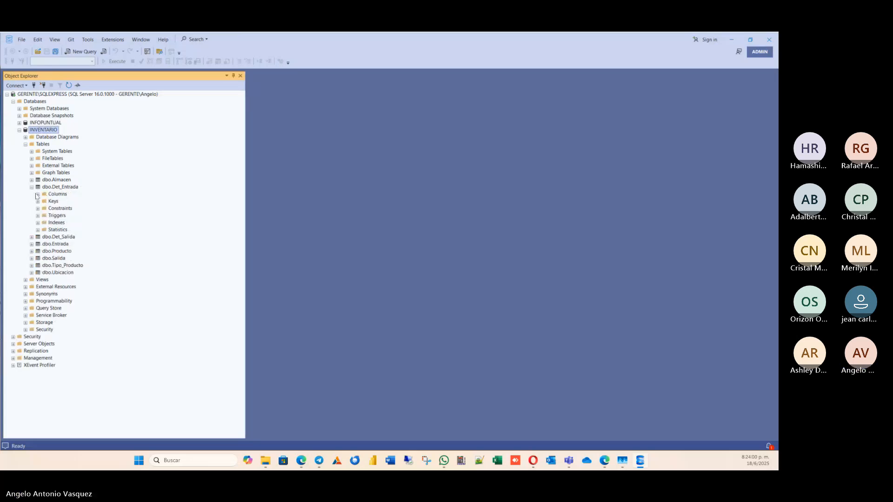
pyautogui.click(37, 195)
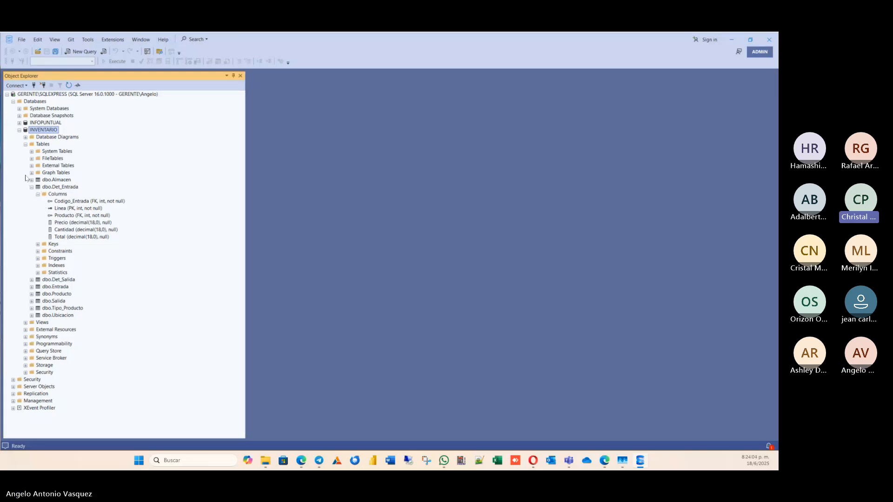
pyautogui.click(32, 187)
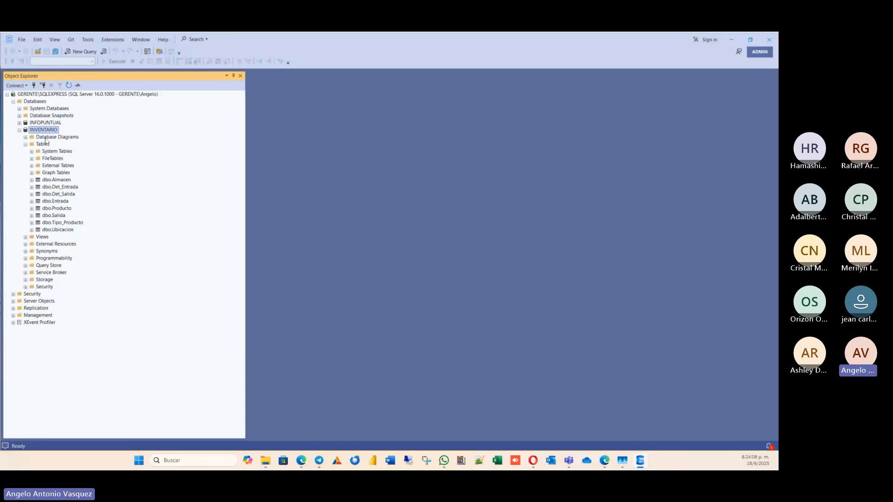
# Start a new view in the INVENTARIO database and move the Add Table dialog clear of the diagram area.
pyautogui.rightClick(47, 243)
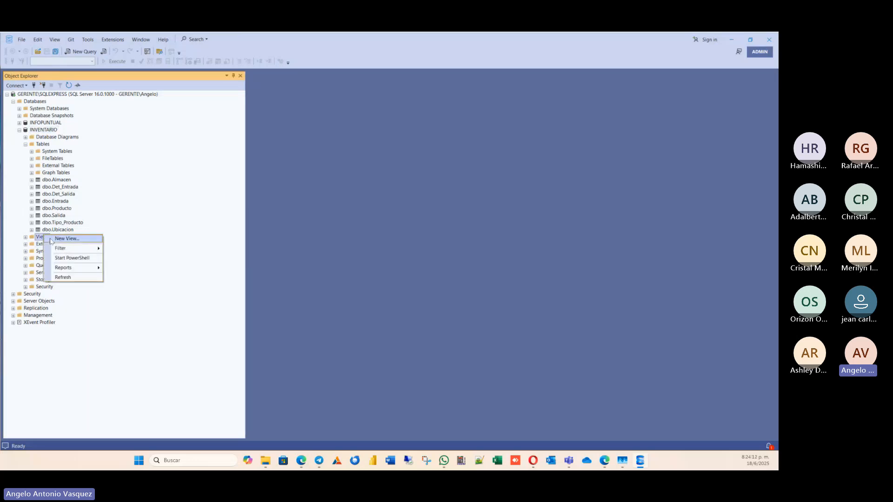
pyautogui.click(84, 245)
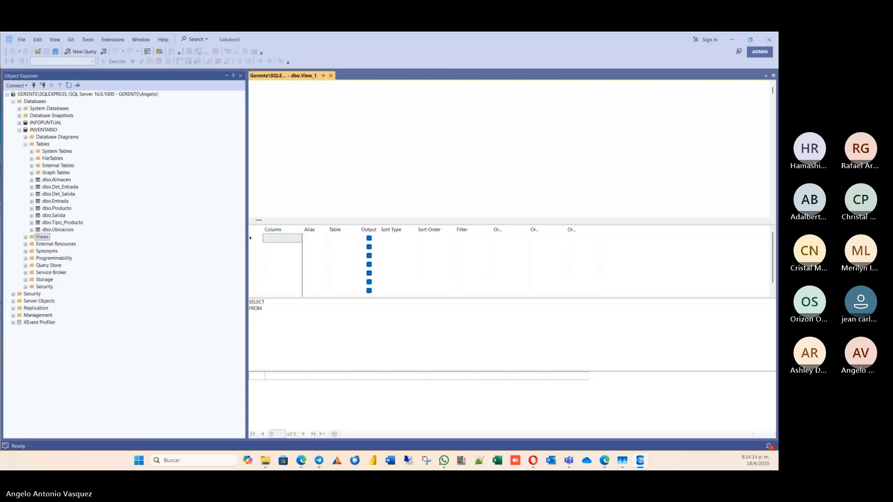
pyautogui.moveTo(347, 126); pyautogui.dragTo(364, 110)
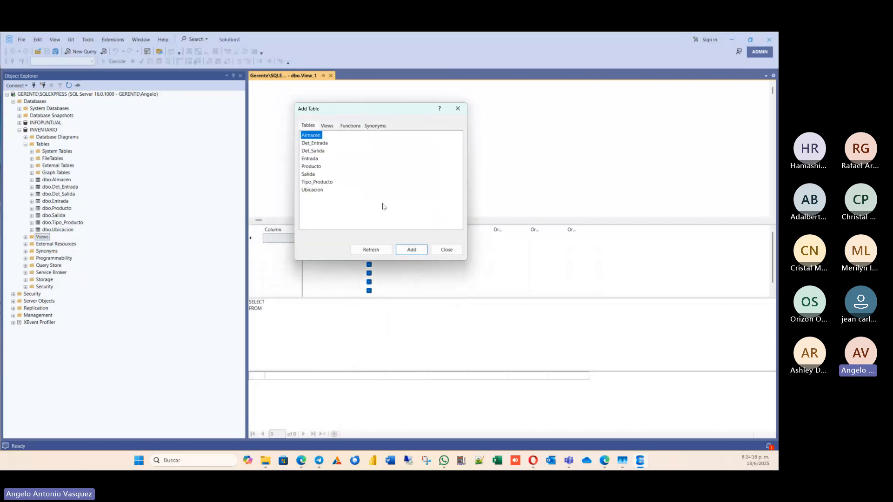
pyautogui.press('Escape')
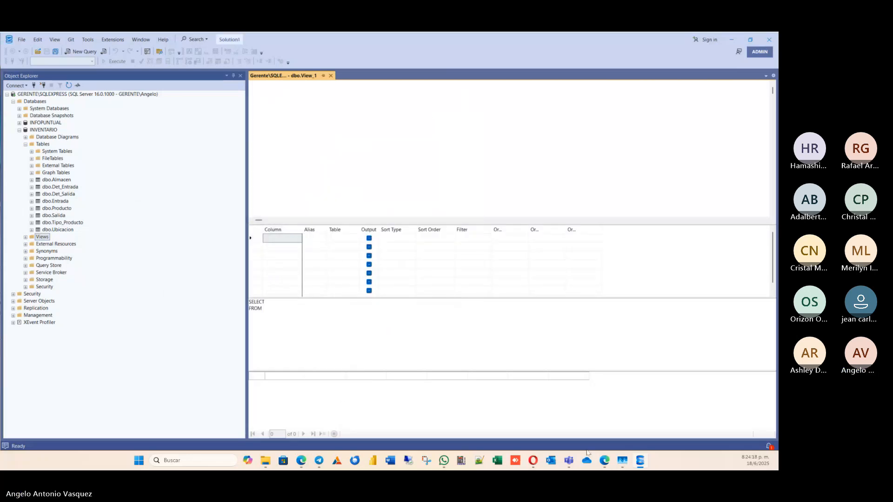
pyautogui.moveTo(647, 464)
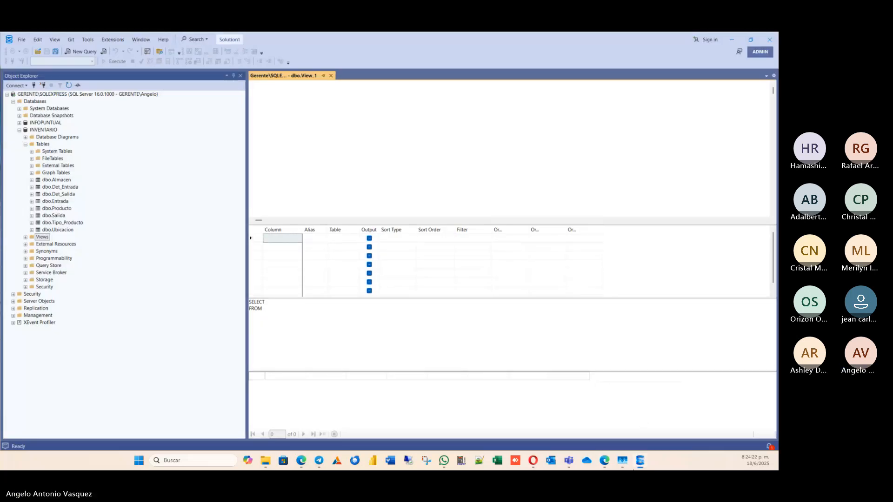
pyautogui.click(640, 461)
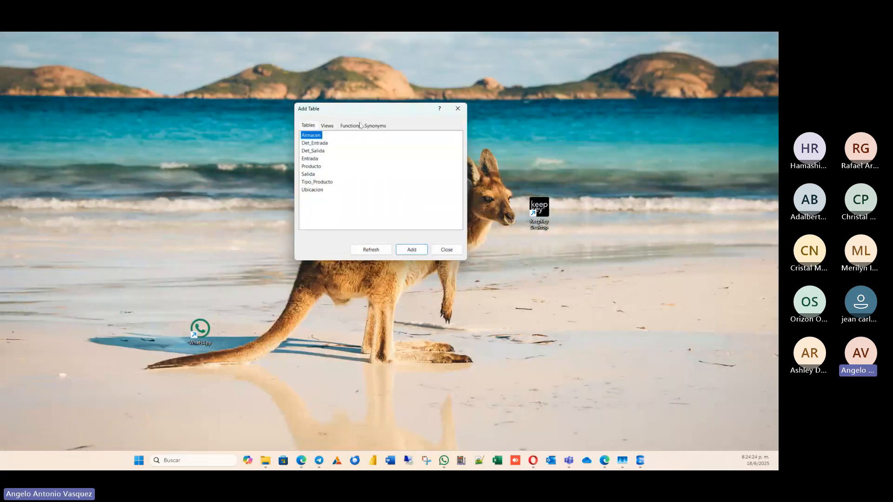
pyautogui.click(640, 460)
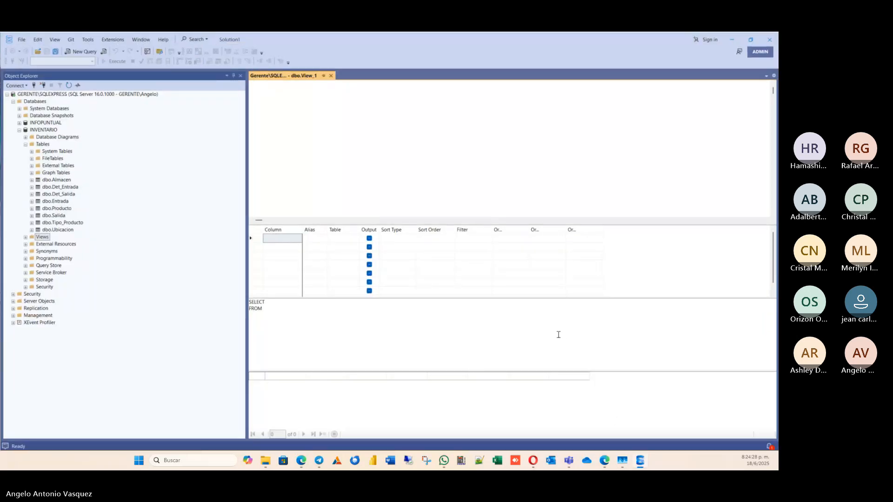
pyautogui.moveTo(366, 111); pyautogui.dragTo(481, 262)
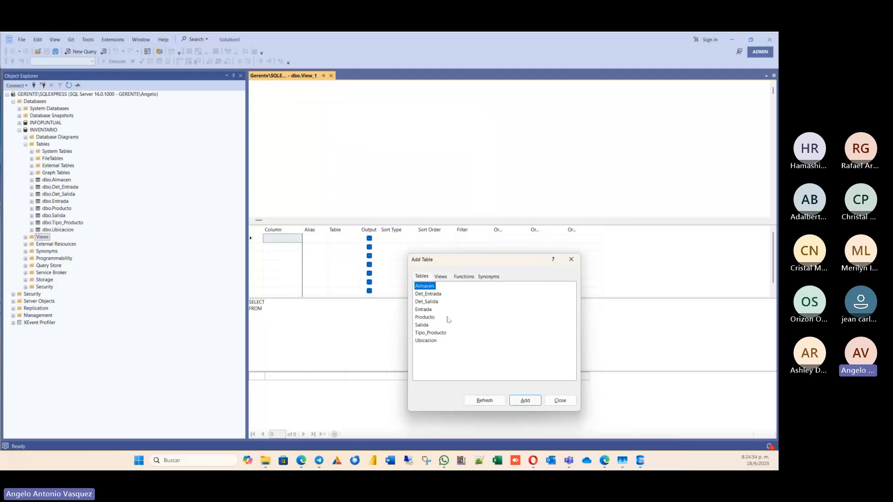
# Add the Almacen and Producto tables to the view.
pyautogui.click(516, 403)
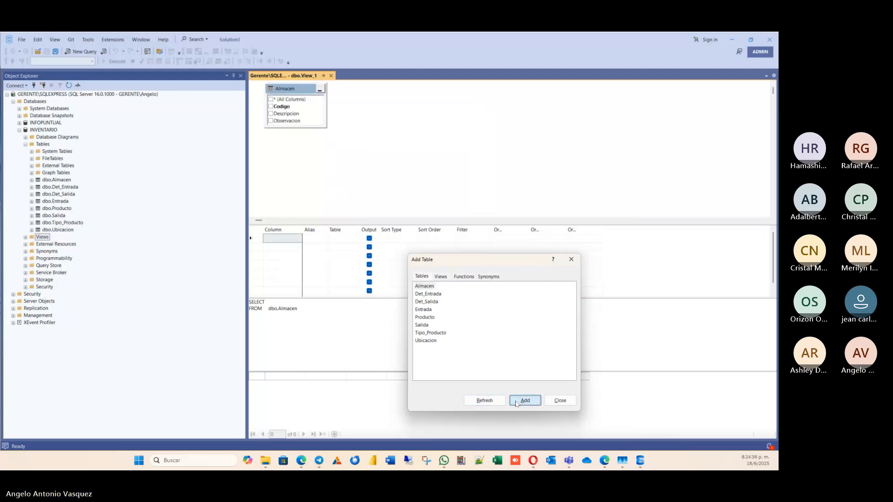
pyautogui.click(438, 295)
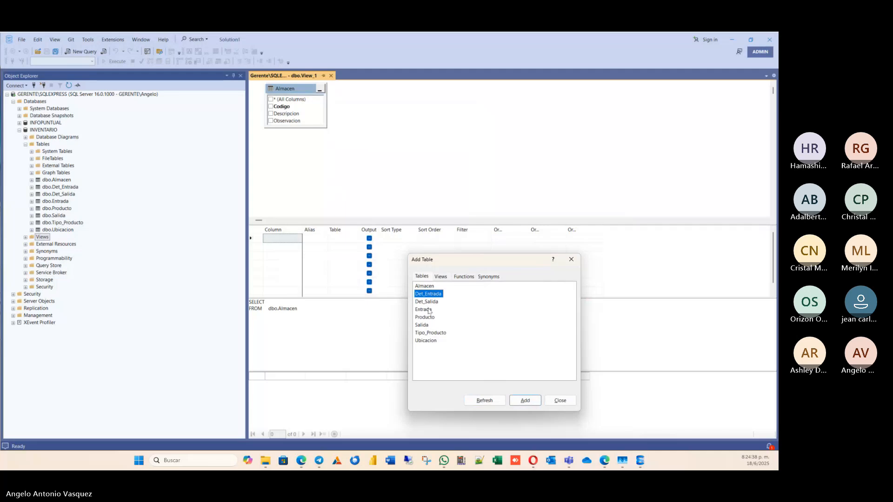
pyautogui.click(430, 320)
pyautogui.click(527, 399)
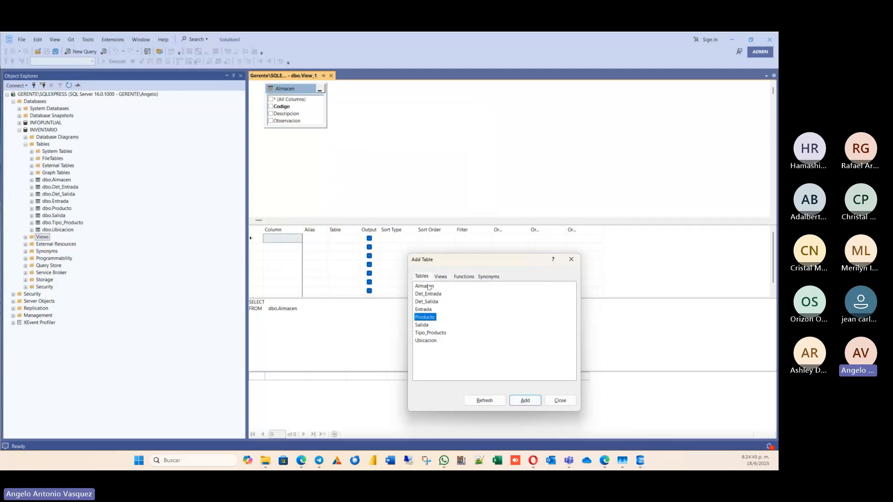
pyautogui.click(517, 397)
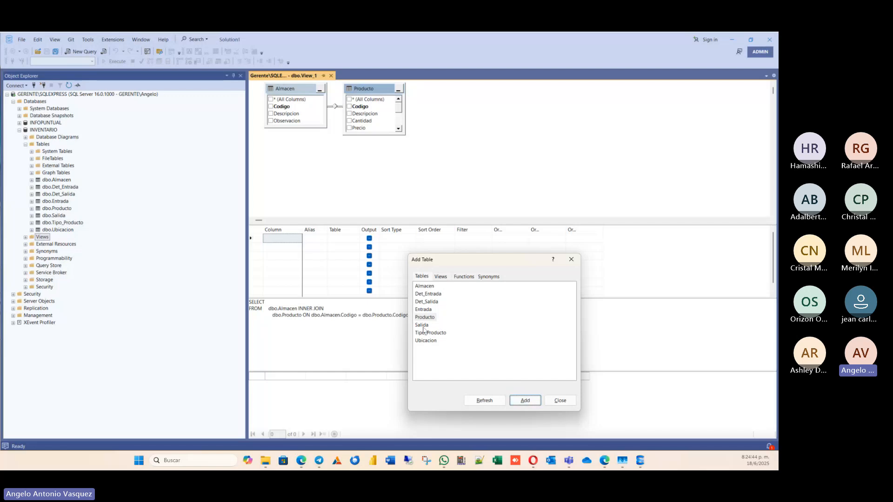
# Add the Ubicacion and Tipo_Producto tables to the view.
pyautogui.click(422, 304)
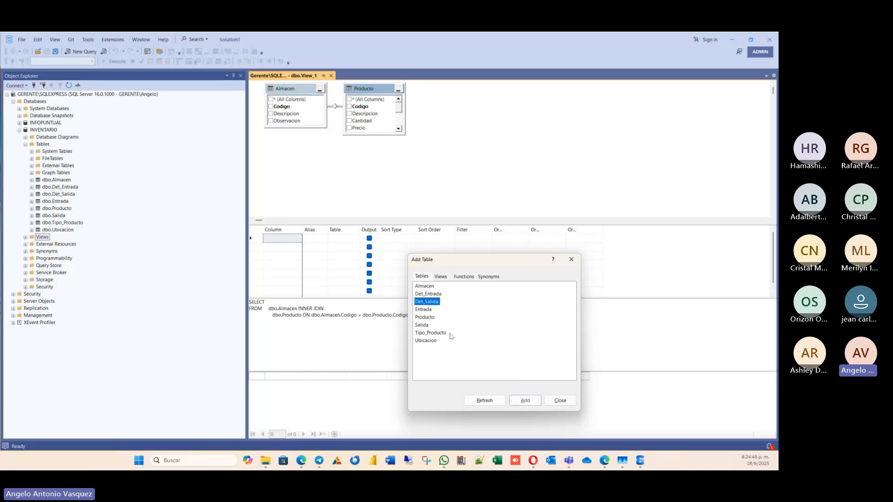
pyautogui.click(441, 334)
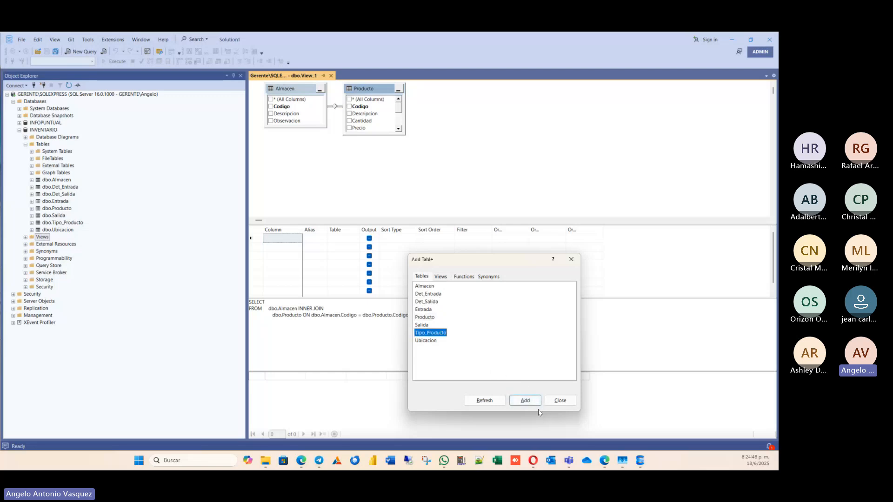
pyautogui.click(426, 340)
pyautogui.click(525, 400)
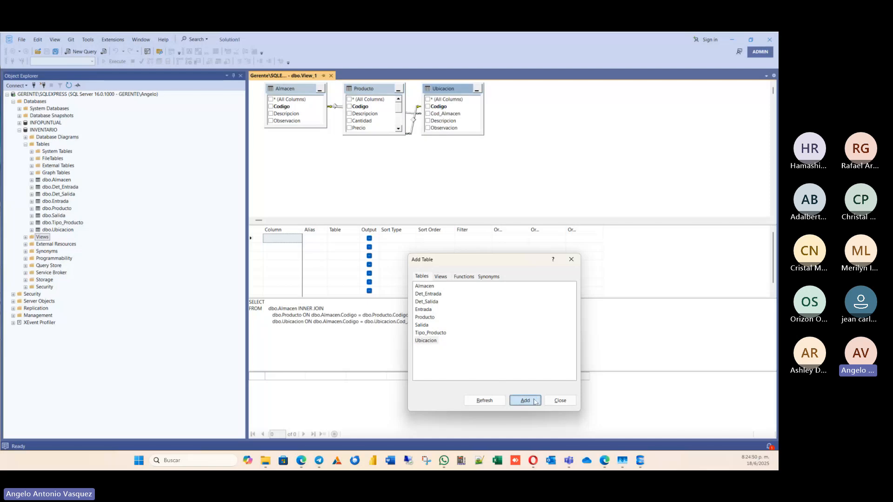
pyautogui.click(433, 333)
pyautogui.click(524, 403)
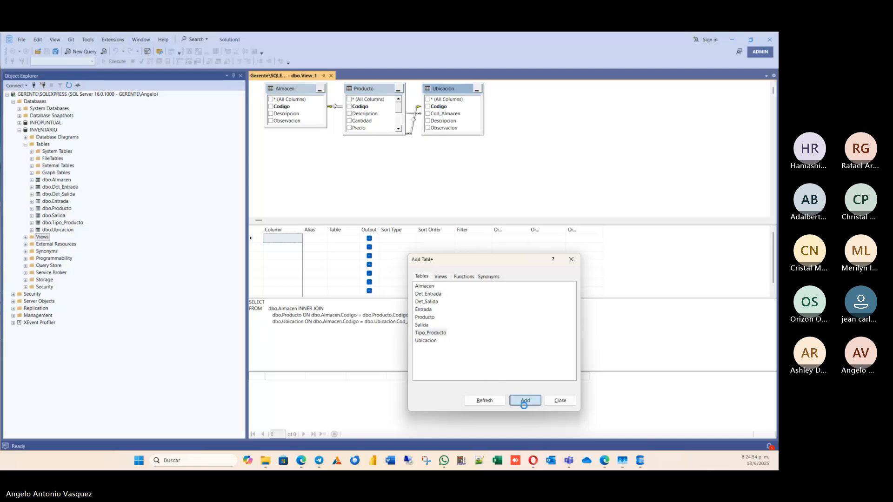
# Add the Det_Salida and Det_Entrada tables to the view.
pyautogui.click(426, 326)
pyautogui.click(430, 302)
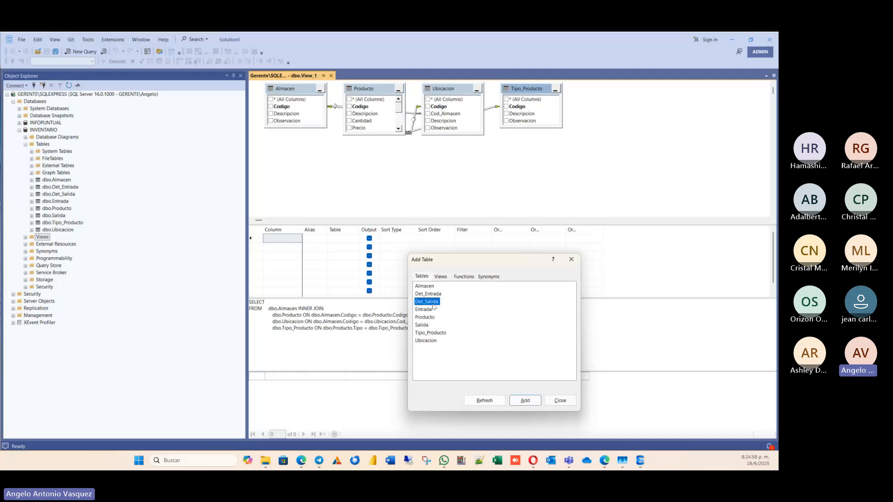
pyautogui.click(532, 405)
pyautogui.click(438, 294)
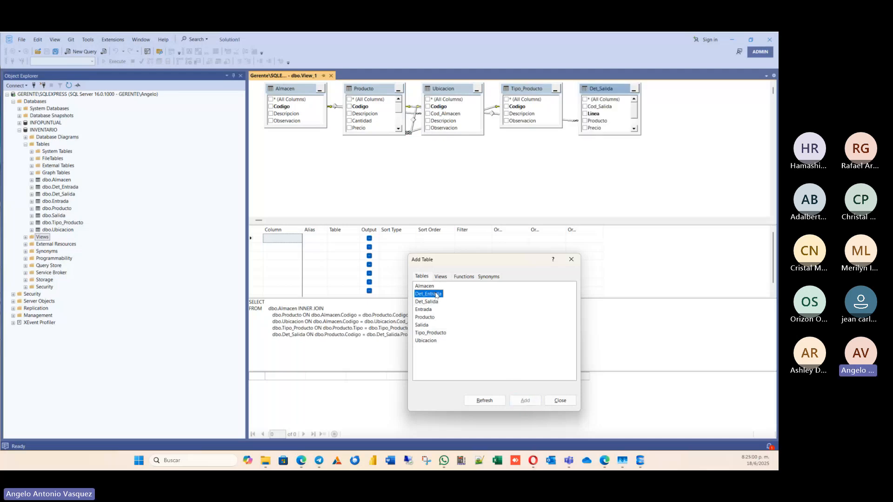
pyautogui.click(525, 403)
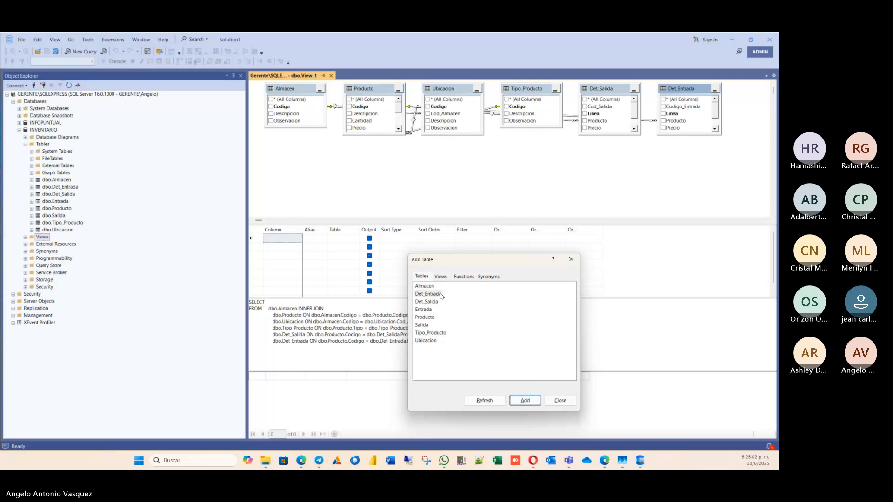
# Add the Entrada and Salida tables to the view and close the Add Table dialog.
pyautogui.click(433, 309)
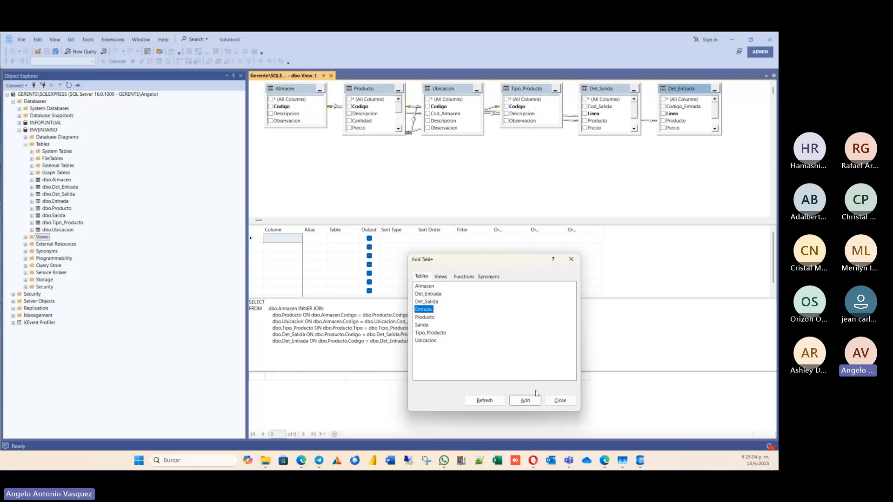
pyautogui.click(525, 402)
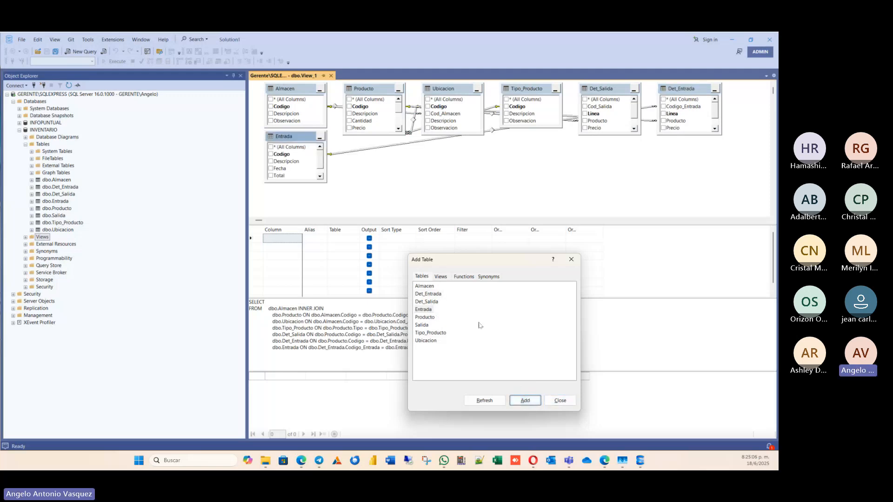
pyautogui.click(422, 325)
pyautogui.click(525, 400)
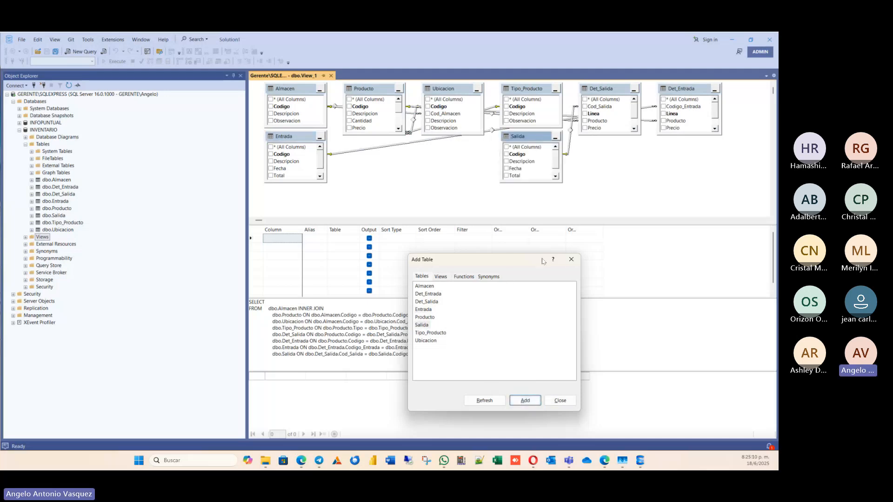
pyautogui.click(560, 401)
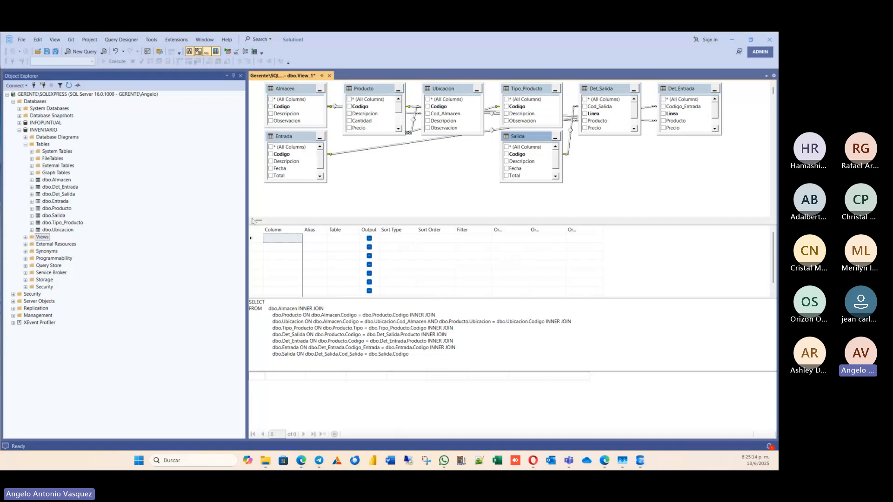
# Hide the view designer's SQL, results and criteria panes so that only the diagram pane is shown.
pyautogui.click(206, 51)
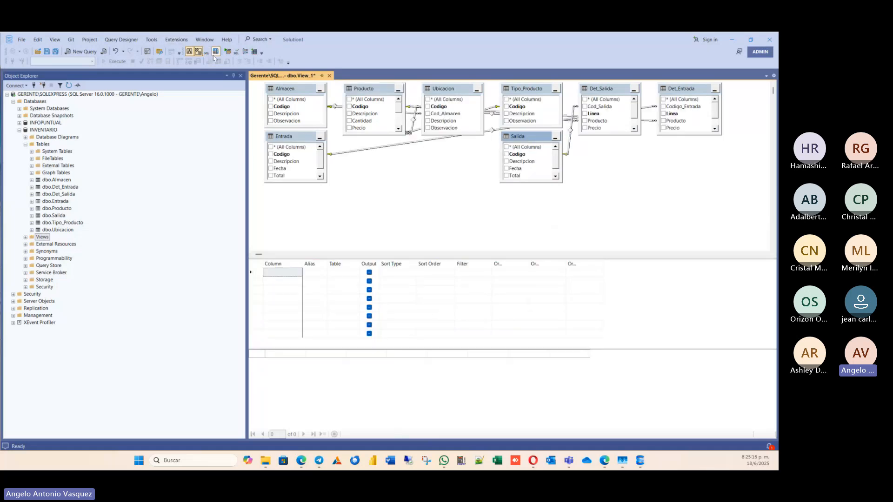
pyautogui.click(215, 52)
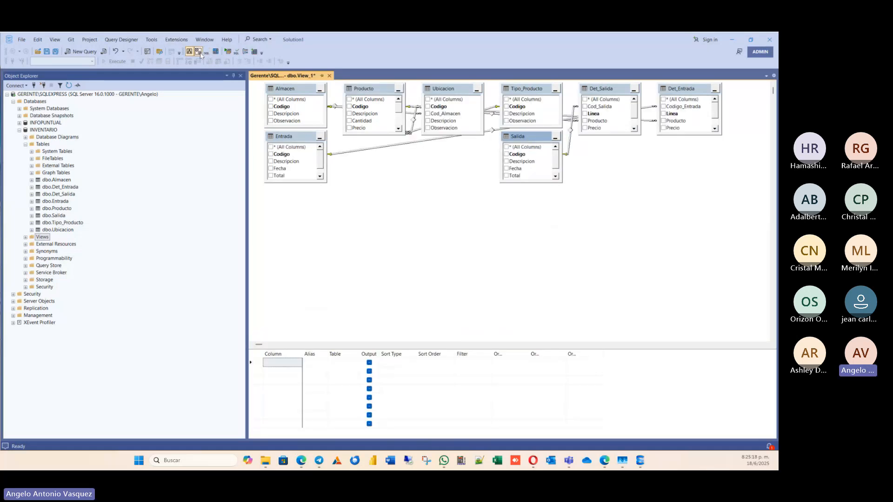
pyautogui.click(198, 51)
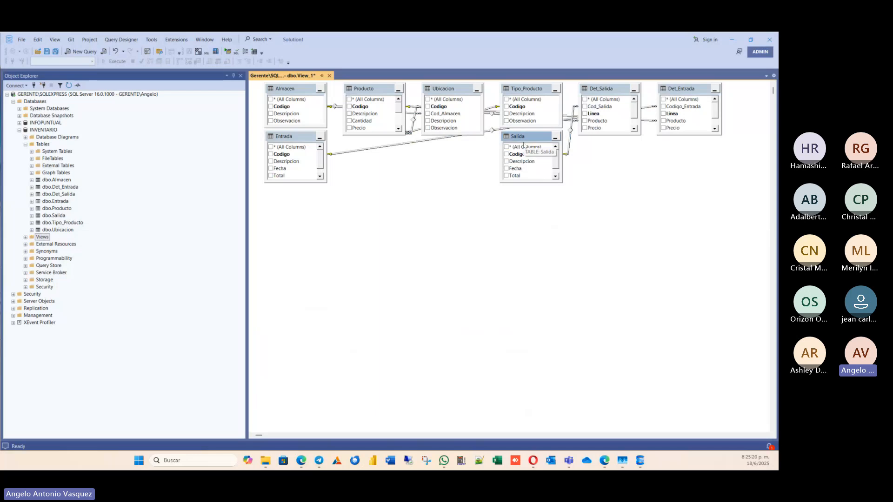
# Arrange the view diagram with Entrada beside Det_Entrada and, in a row beneath, Salida beside Det_Salida.
pyautogui.moveTo(523, 133); pyautogui.dragTo(295, 252)
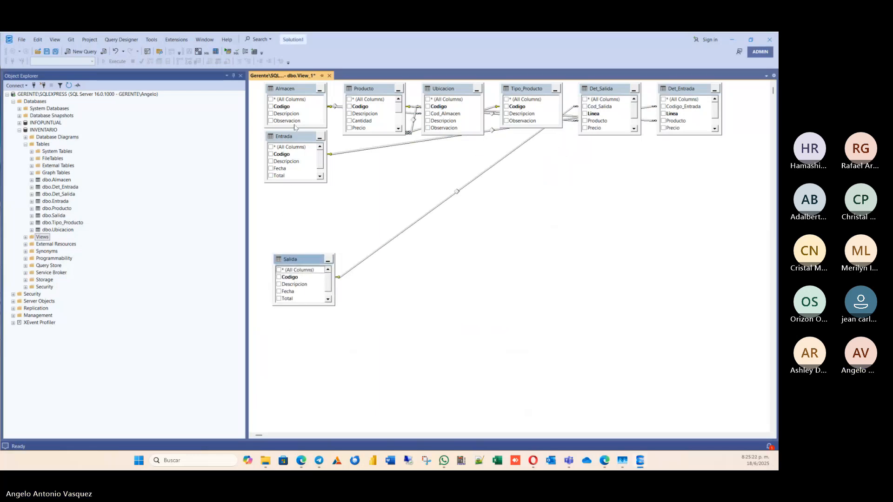
pyautogui.moveTo(294, 140); pyautogui.dragTo(302, 174)
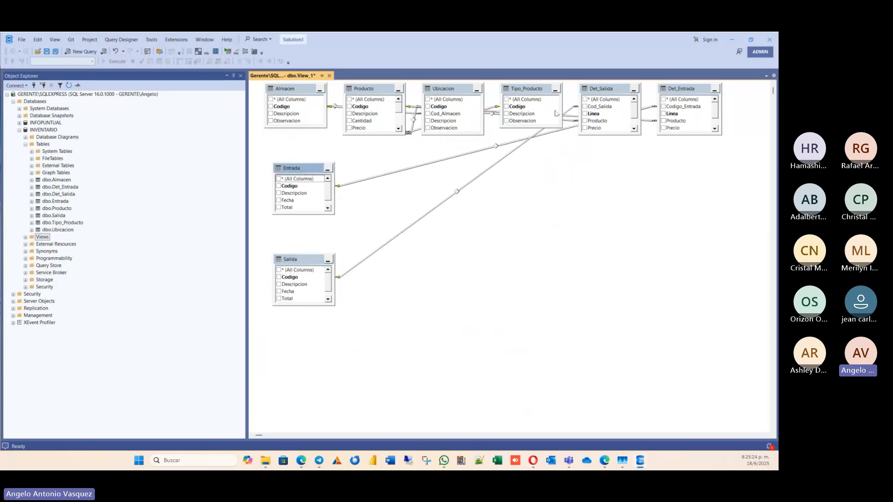
pyautogui.moveTo(607, 92); pyautogui.dragTo(430, 259)
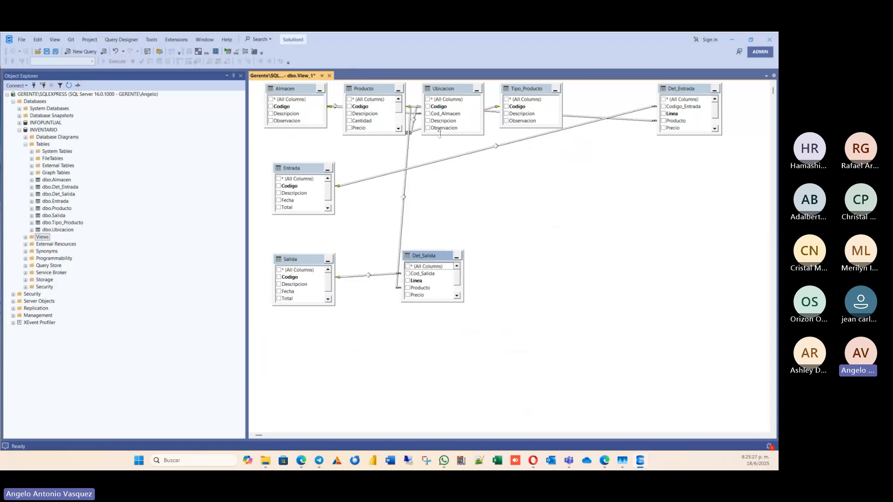
pyautogui.click(686, 99)
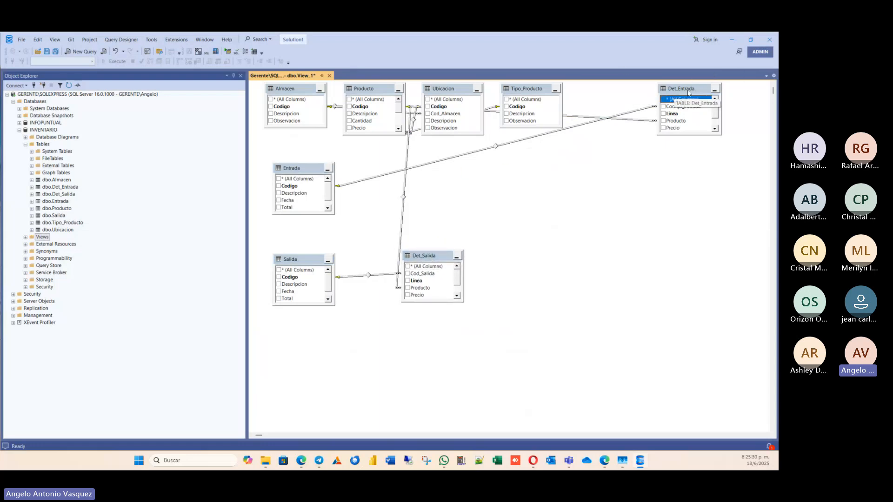
pyautogui.moveTo(679, 96); pyautogui.dragTo(431, 169)
# Enlarge Entrada, Salida, Det_Entrada and Det_Salida to show all their columns, moving both detail tables closer to their header tables.
pyautogui.moveTo(307, 215)
pyautogui.mouseDown()
pyautogui.moveTo(307, 239)
pyautogui.moveTo(307, 229)
pyautogui.mouseUp()
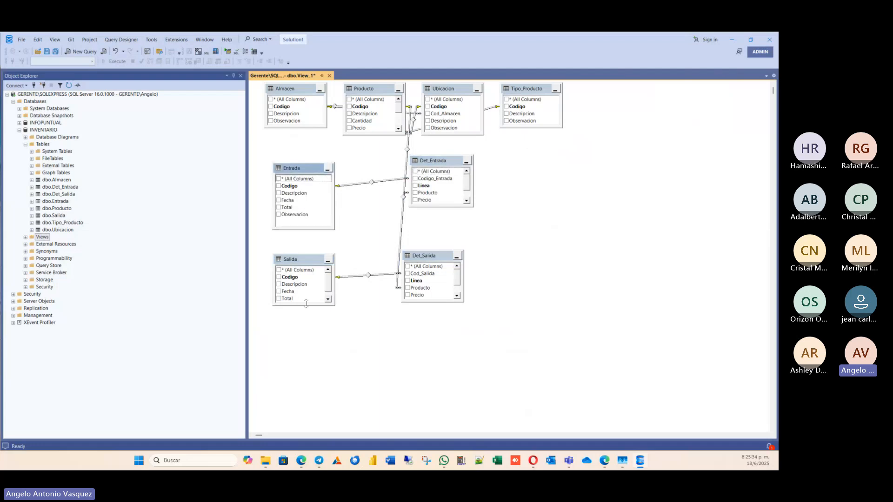
pyautogui.moveTo(305, 306); pyautogui.dragTo(305, 326)
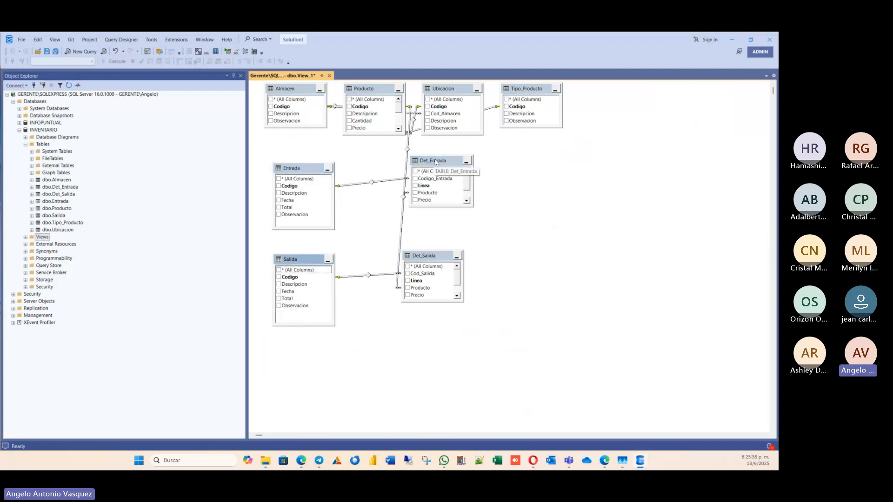
pyautogui.moveTo(434, 161); pyautogui.dragTo(393, 167)
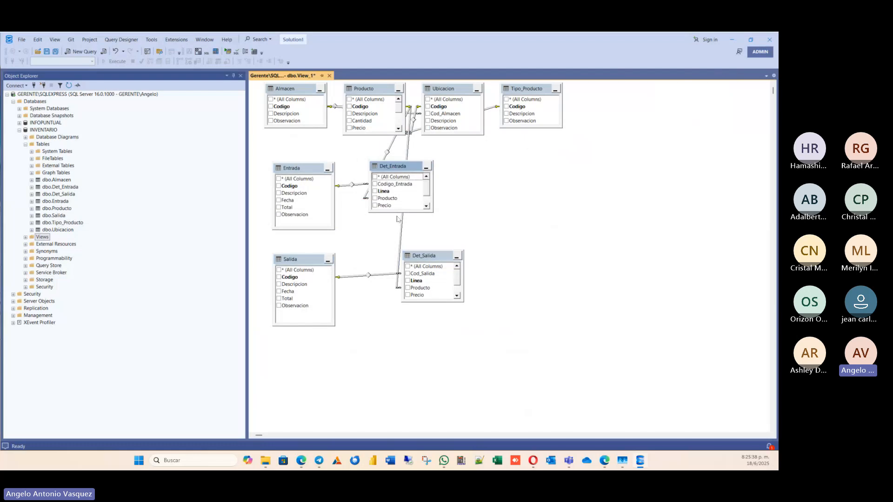
pyautogui.moveTo(399, 212); pyautogui.dragTo(400, 228)
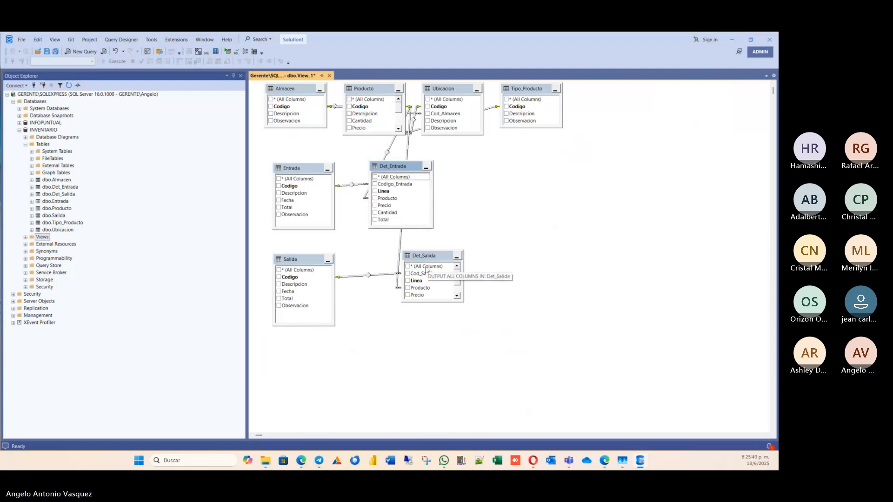
pyautogui.moveTo(419, 260); pyautogui.dragTo(389, 265)
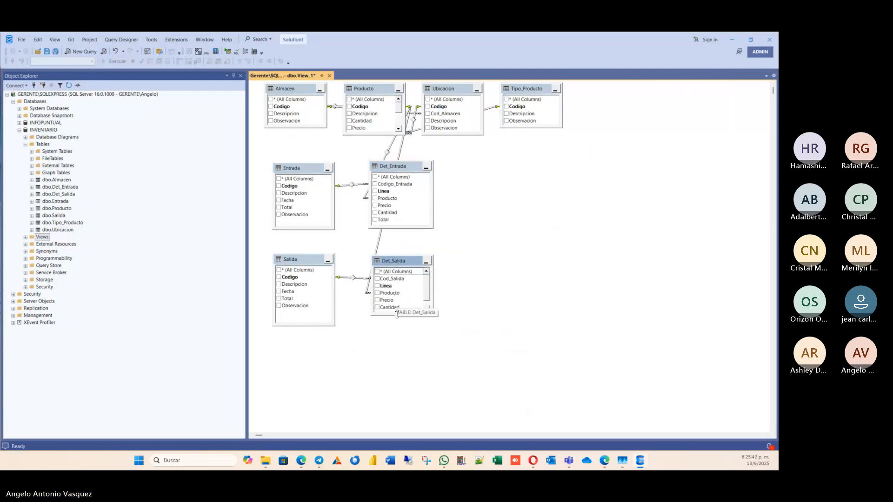
pyautogui.moveTo(395, 305); pyautogui.dragTo(396, 327)
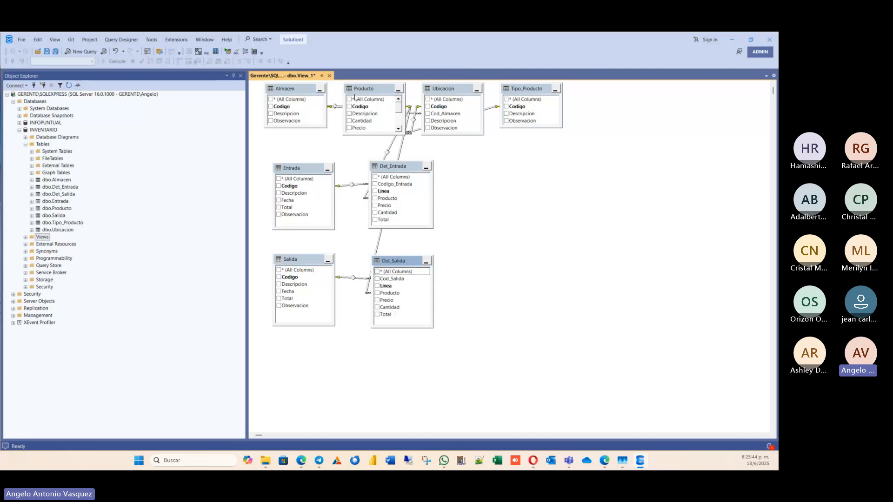
# Place Producto beside the detail tables, enlarge it to show all columns, and stack Tipo_Producto, Almacen and Ubicacion on its other side.
pyautogui.moveTo(366, 90); pyautogui.dragTo(494, 178)
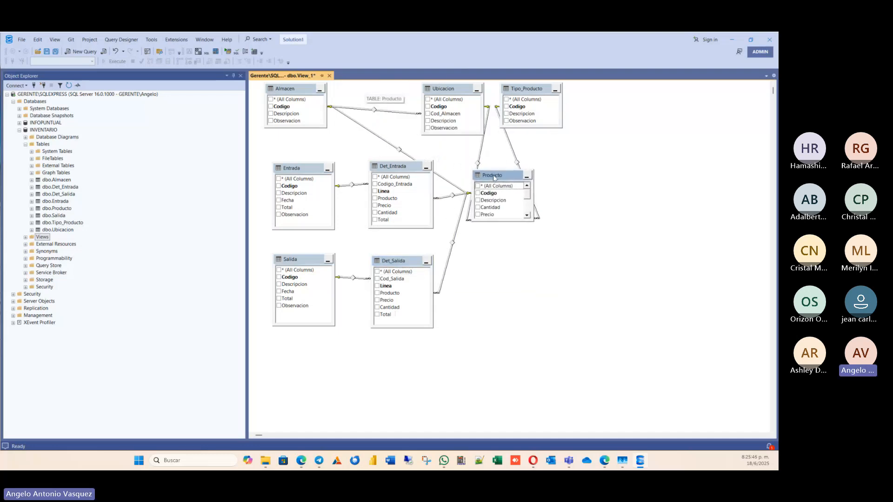
pyautogui.moveTo(505, 220); pyautogui.dragTo(505, 318)
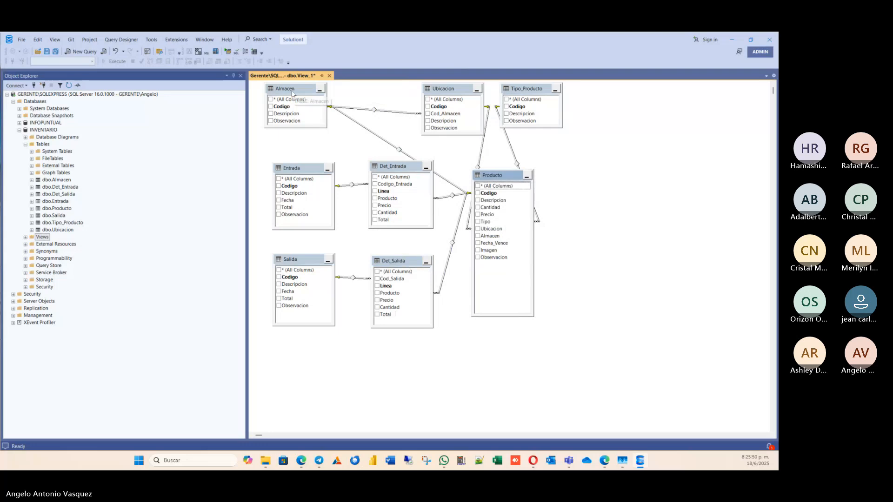
pyautogui.moveTo(293, 88); pyautogui.dragTo(664, 137)
pyautogui.moveTo(447, 92); pyautogui.dragTo(727, 316)
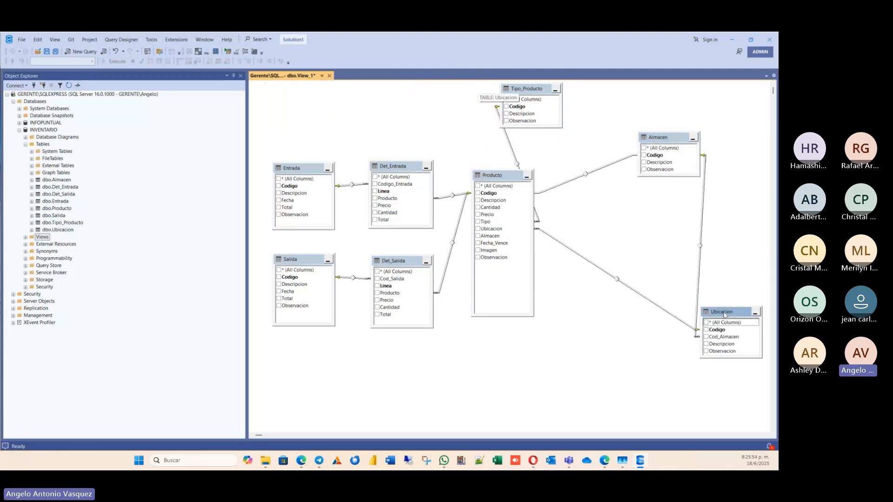
pyautogui.moveTo(688, 137); pyautogui.dragTo(689, 222)
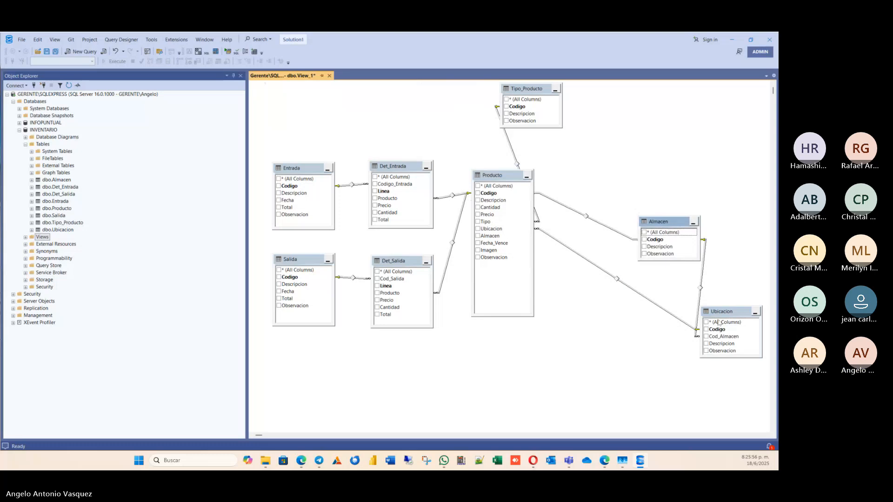
pyautogui.moveTo(720, 312); pyautogui.dragTo(690, 337)
pyautogui.moveTo(538, 93); pyautogui.dragTo(673, 101)
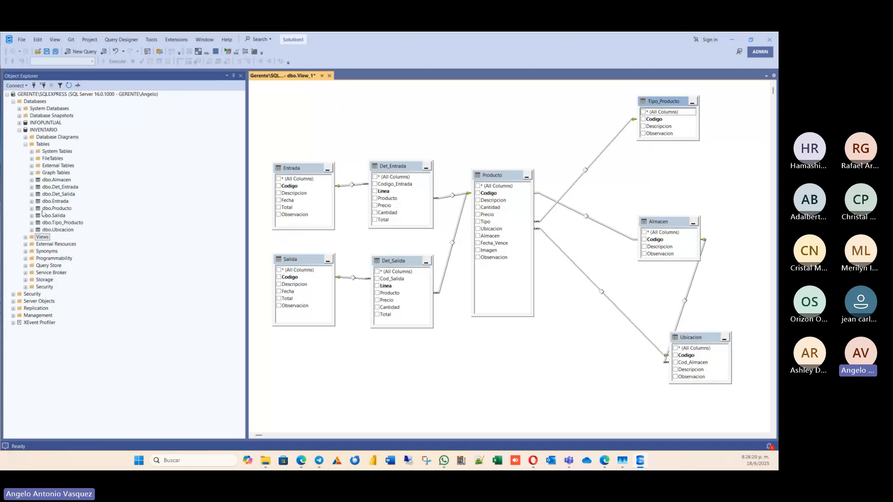
# Examine the columns of dbo.Producto in the database tree and move the Almacen table closer to Producto in the diagram.
pyautogui.click(32, 208)
pyautogui.click(38, 216)
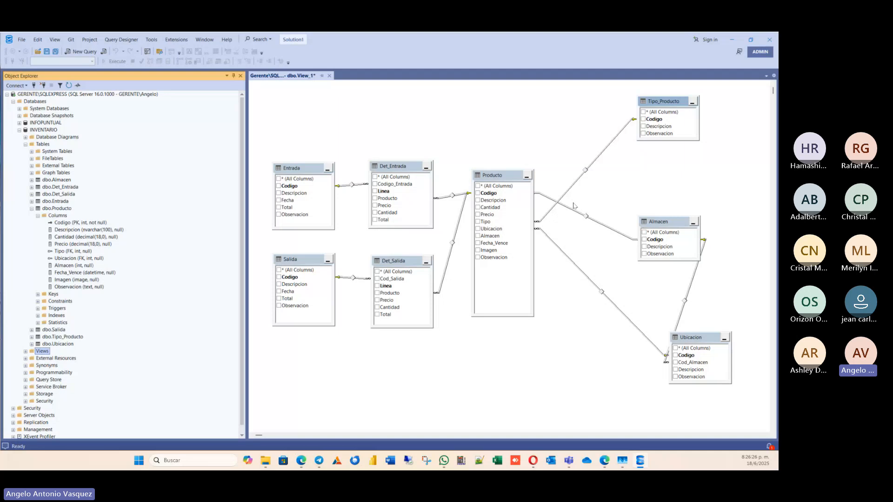
pyautogui.click(549, 202)
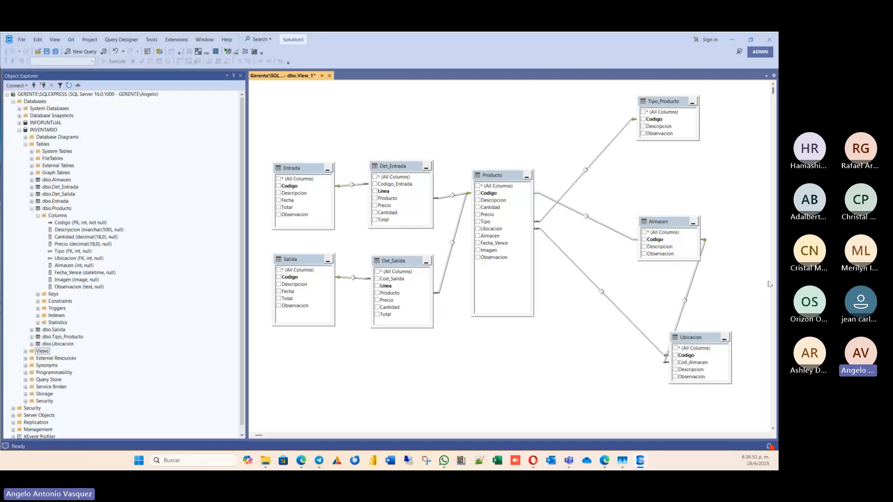
pyautogui.moveTo(680, 229); pyautogui.dragTo(642, 225)
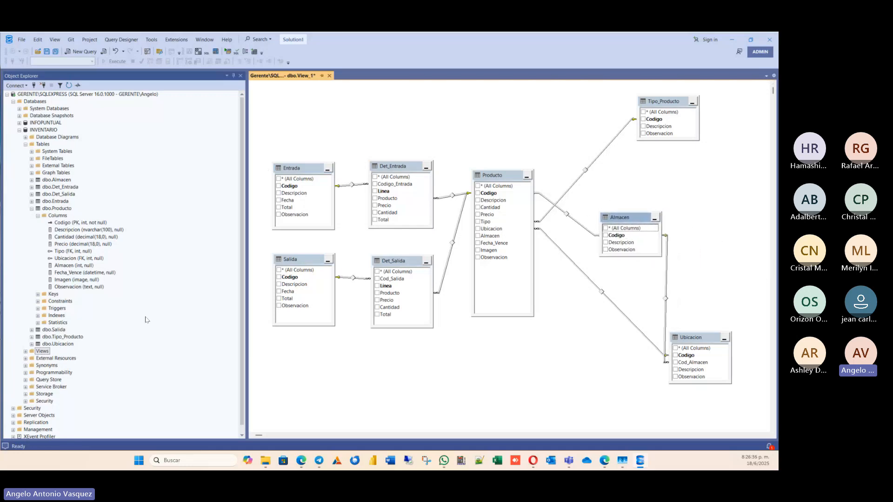
pyautogui.click(31, 208)
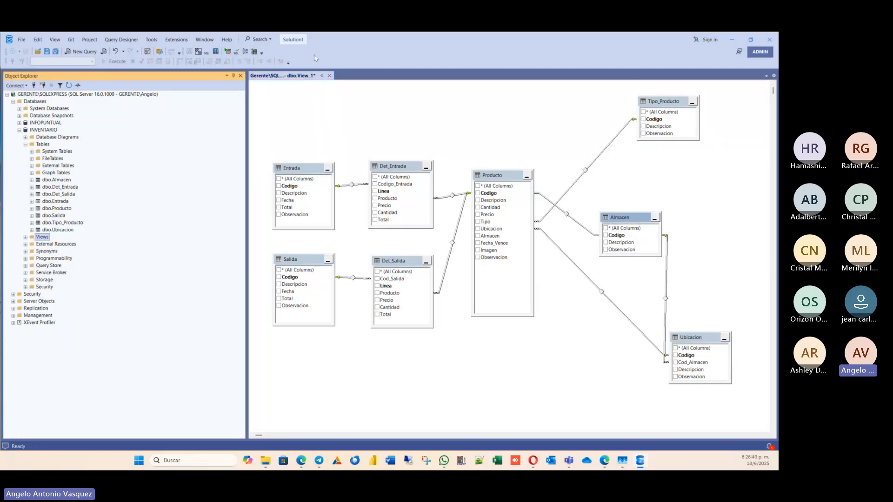
# Close the view designer and try to save the view as "Vista de", dismissing the message dialogs.
pyautogui.click(329, 75)
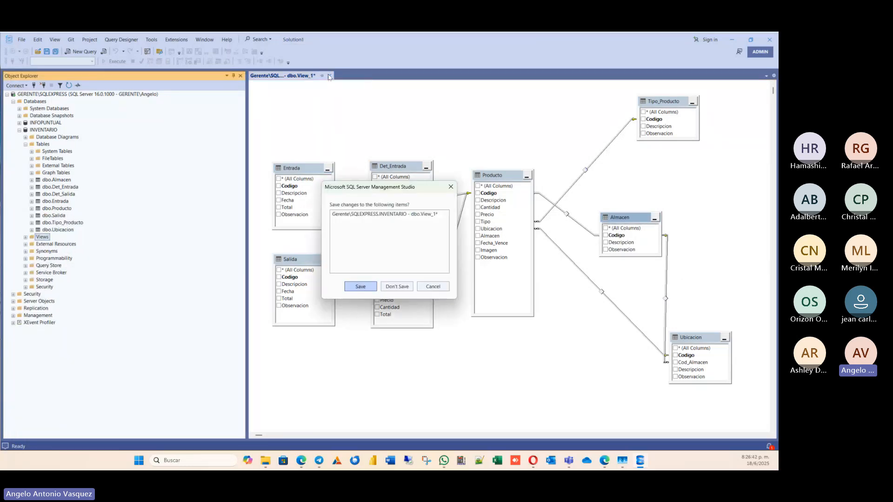
pyautogui.click(360, 285)
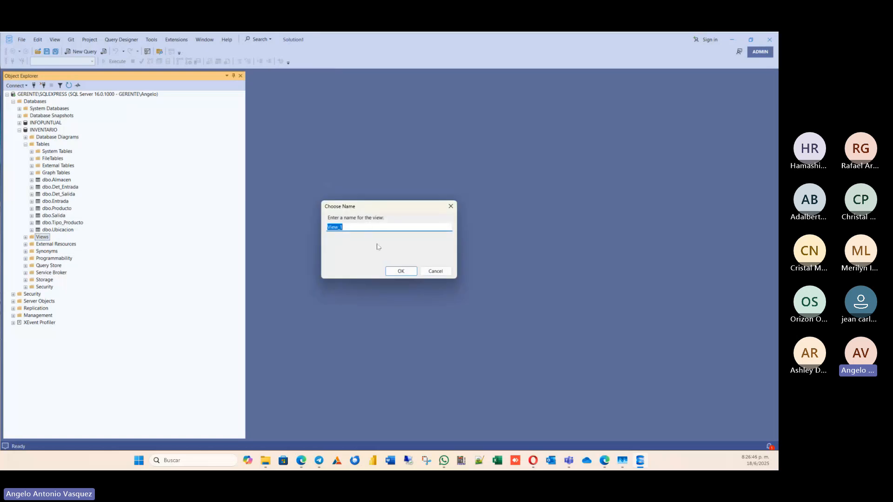
pyautogui.write('vISTA')
pyautogui.press('BackSpace')
pyautogui.write('Vista d')
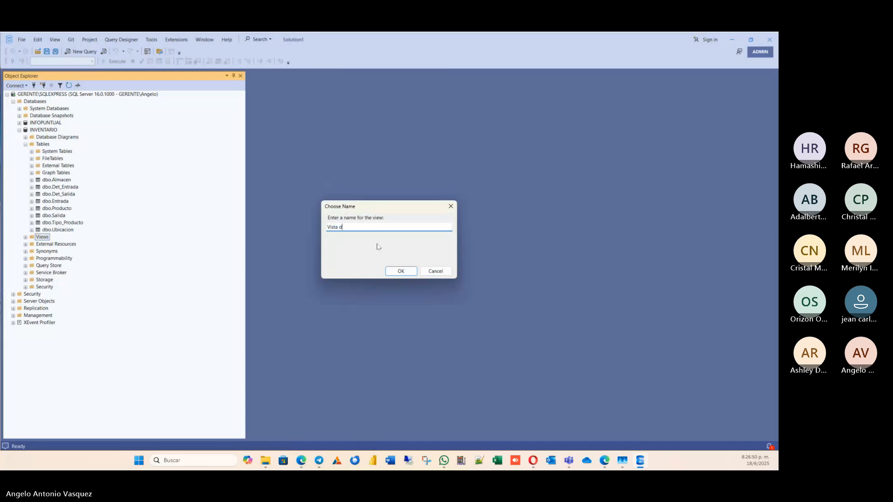
pyautogui.write('e Re')
pyautogui.press('BackSpace')
pyautogui.press('BackSpace')
pyautogui.press('Return')
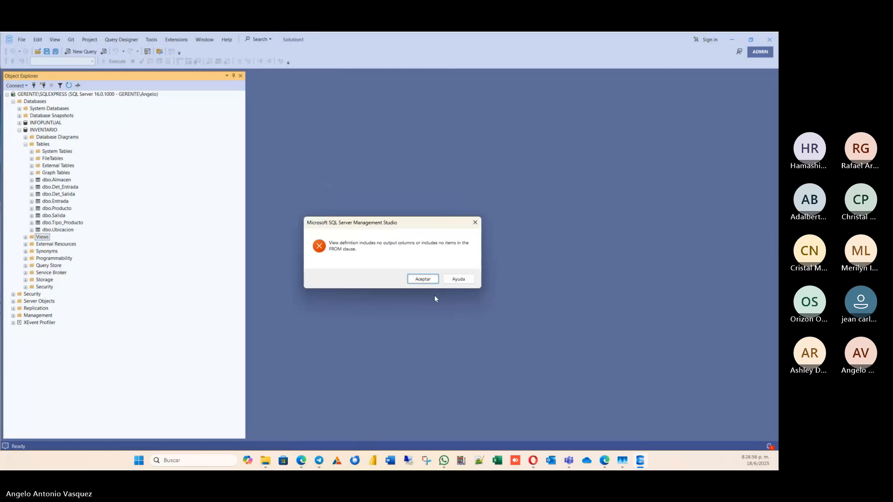
pyautogui.click(423, 279)
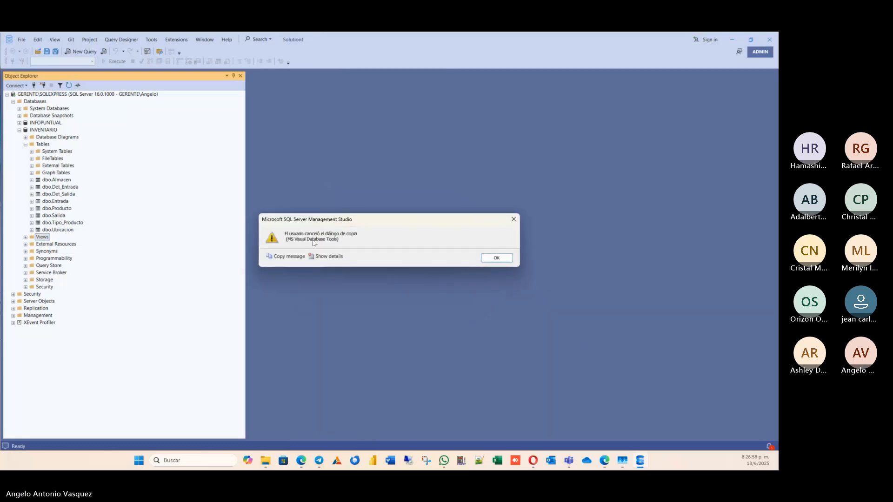
pyautogui.click(506, 259)
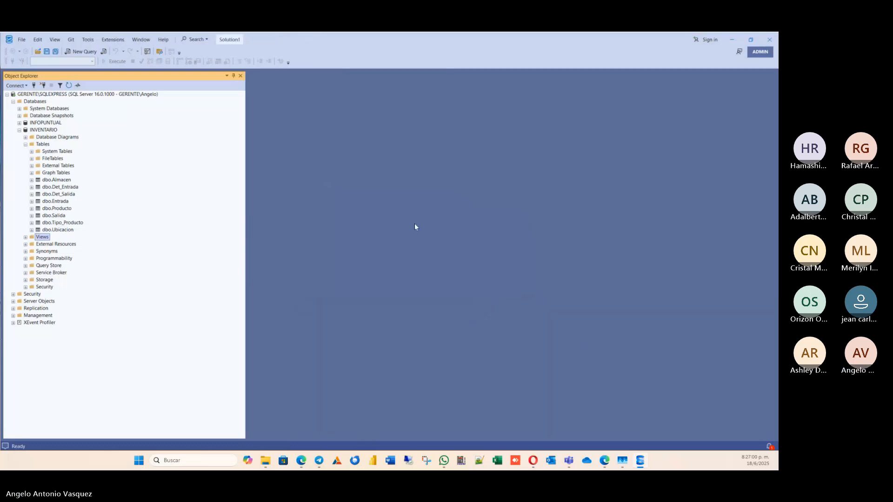
# Check the Views folder of the INVENTARIO database for the view, then select the dbo.Almacen table.
pyautogui.click(26, 237)
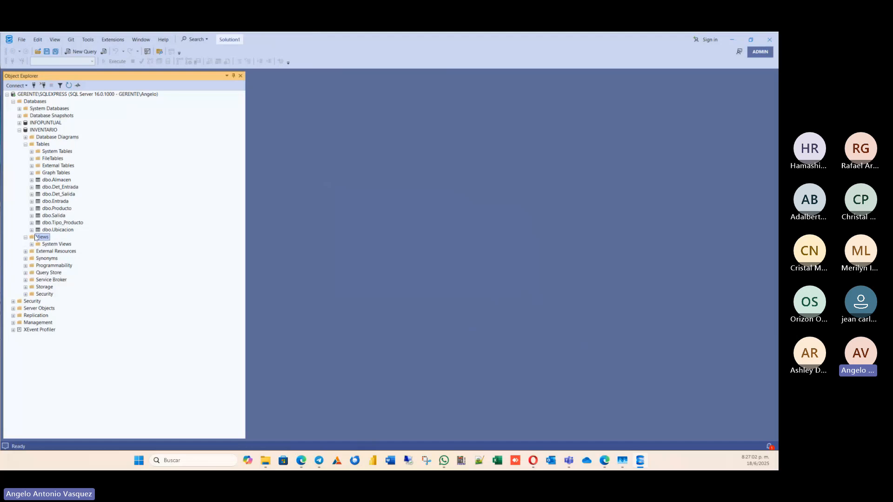
pyautogui.click(52, 158)
pyautogui.click(51, 173)
pyautogui.click(58, 187)
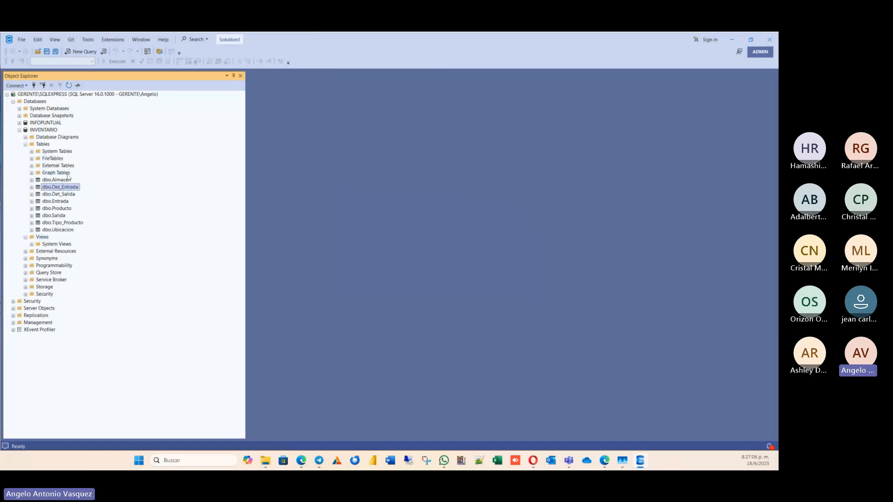
pyautogui.click(47, 180)
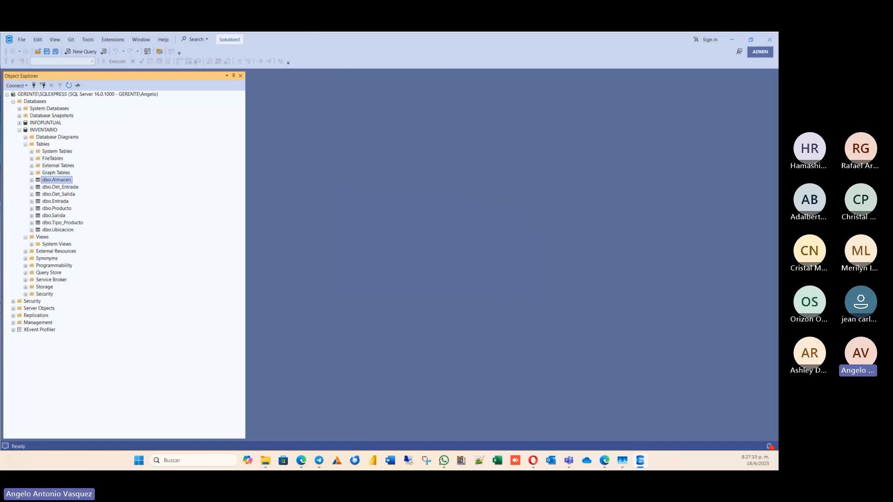
# Open a blank Word document, move its window off this screen, and select the dbo.Producto table in the INVENTARIO database tree.
pyautogui.click(391, 460)
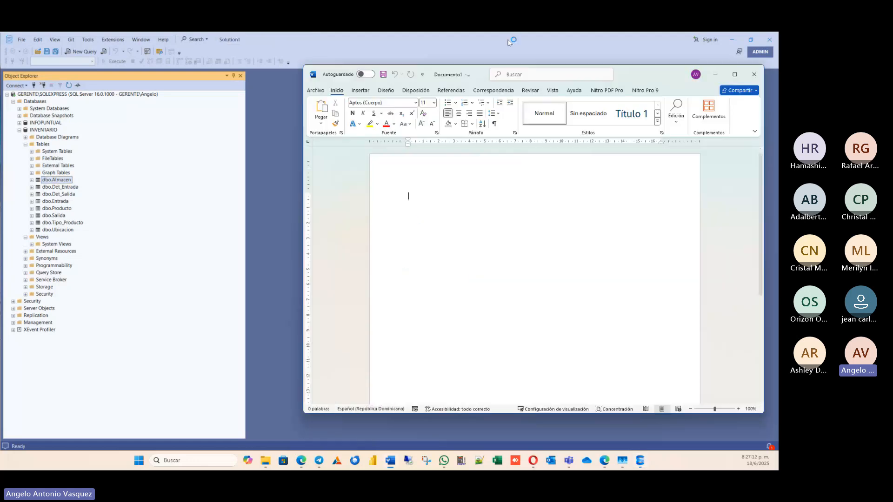
pyautogui.moveTo(620, 78); pyautogui.dragTo(0, 144)
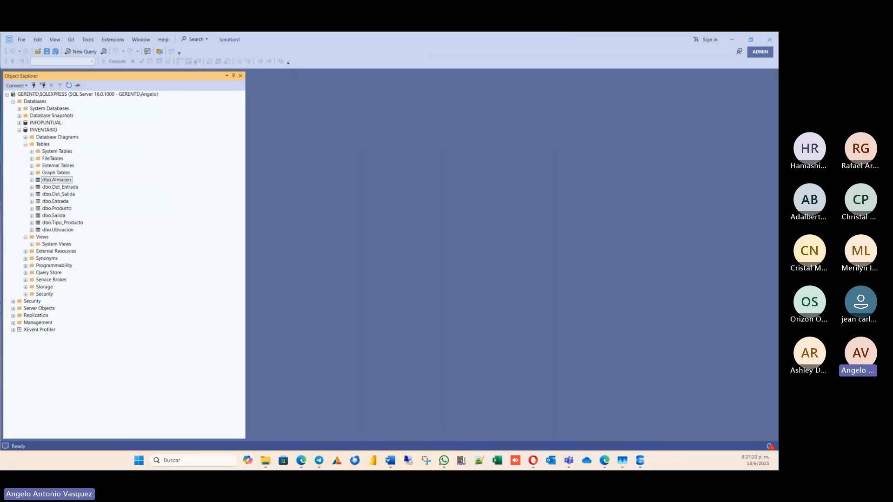
pyautogui.click(55, 180)
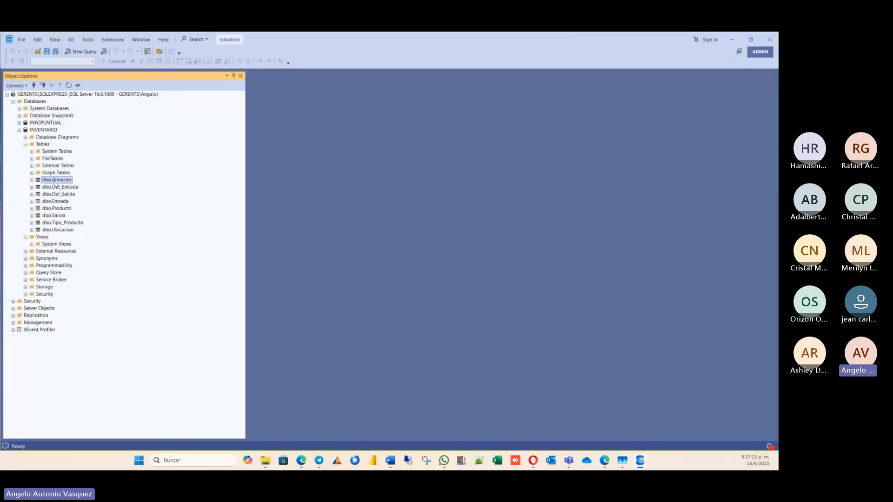
pyautogui.click(51, 210)
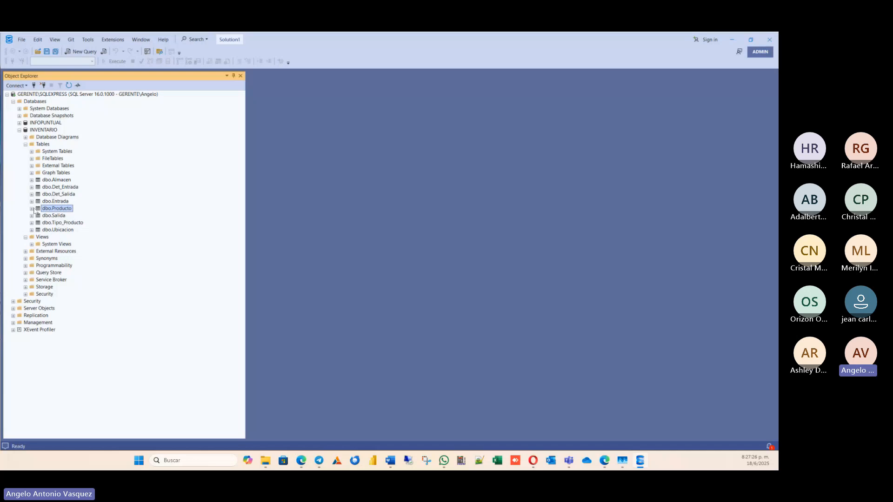
# Examine the columns of dbo.Producto in the INVENTARIO tree, collapse the table, and select dbo.Tipo_Producto.
pyautogui.click(32, 208)
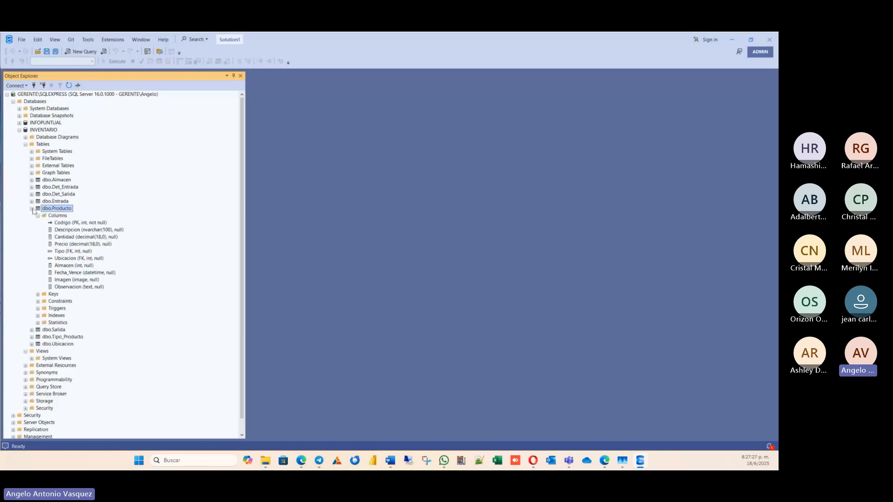
pyautogui.click(62, 202)
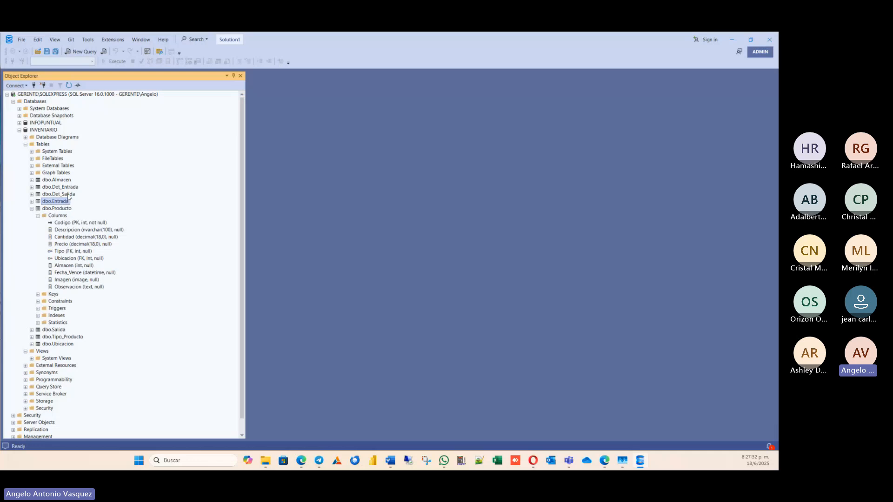
pyautogui.click(57, 209)
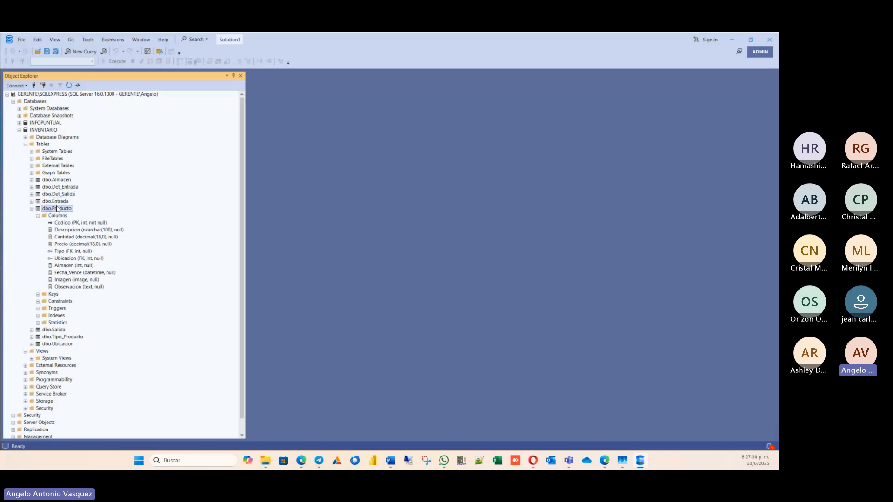
pyautogui.click(59, 211)
pyautogui.click(137, 203)
pyautogui.click(78, 274)
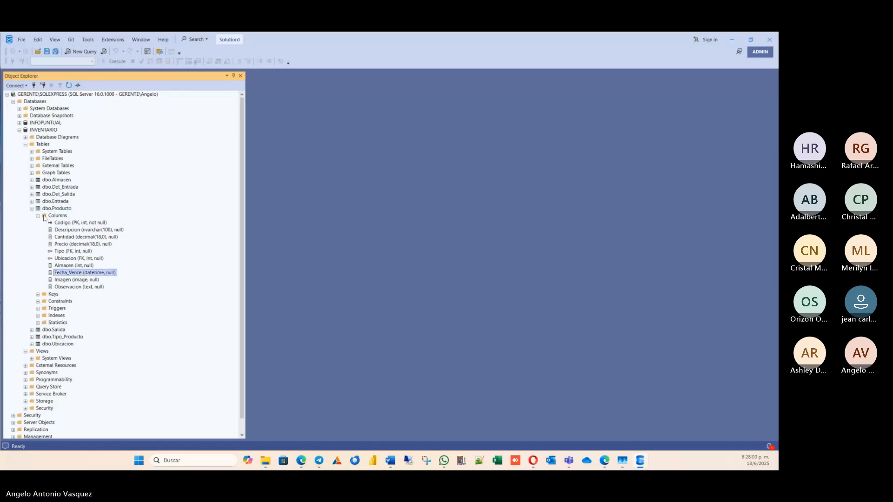
pyautogui.click(32, 209)
pyautogui.click(32, 208)
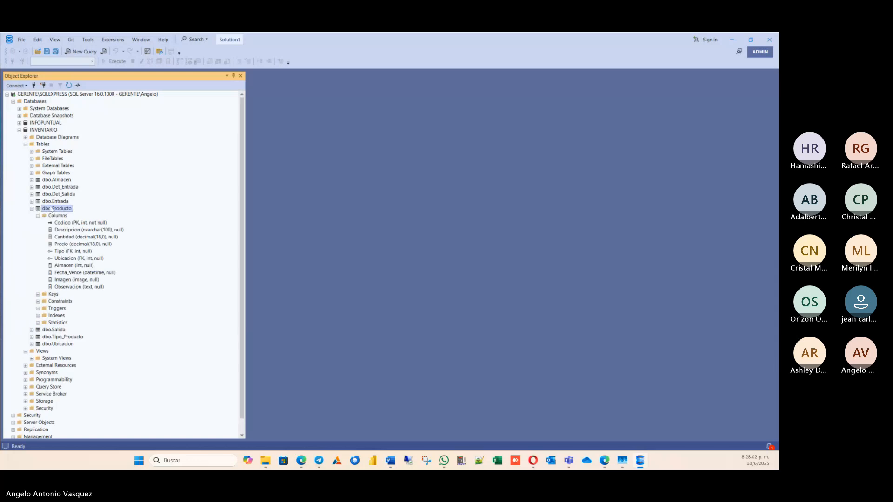
pyautogui.click(32, 209)
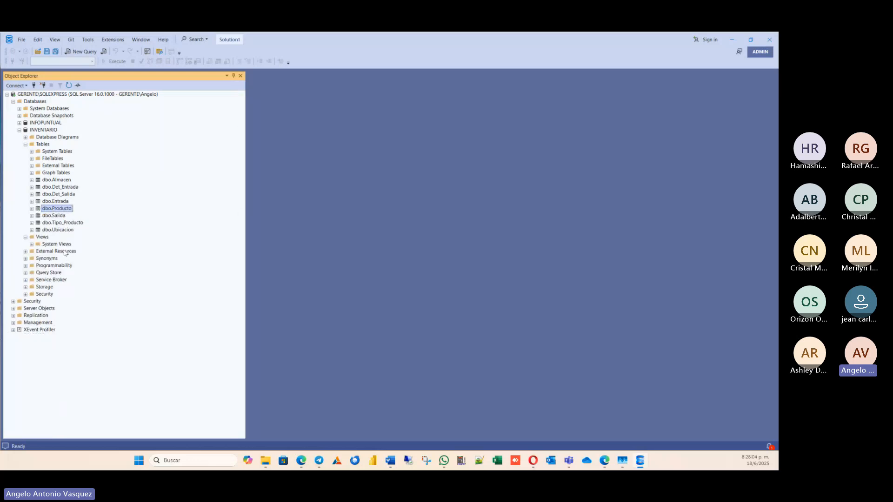
pyautogui.click(62, 223)
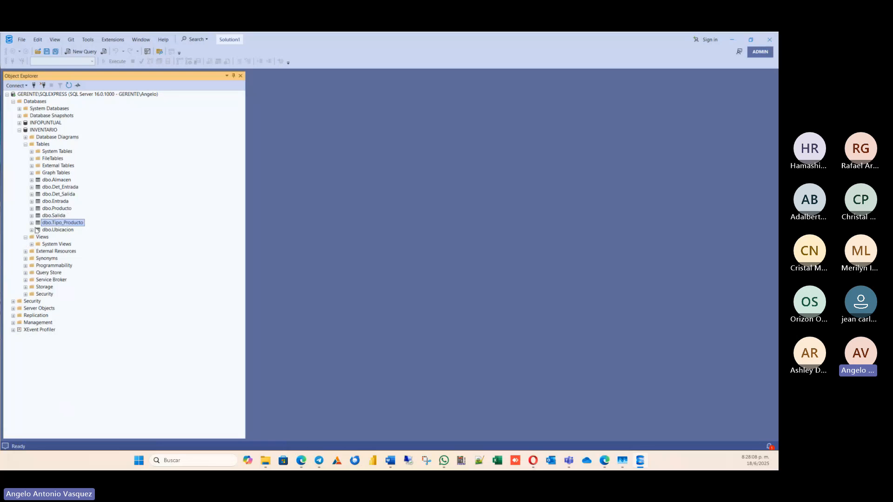
# Script the dbo.Almacen table as an INSERT statement in a new query editor window.
pyautogui.click(32, 180)
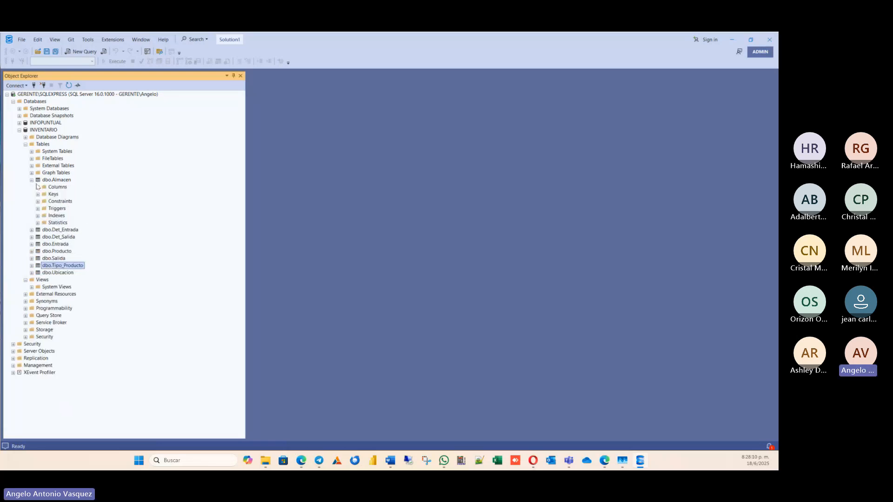
pyautogui.click(59, 181)
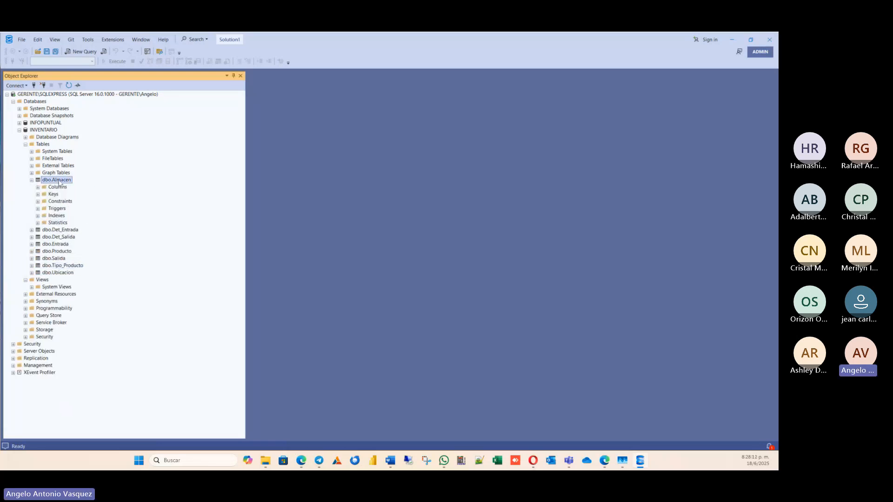
pyautogui.rightClick(60, 182)
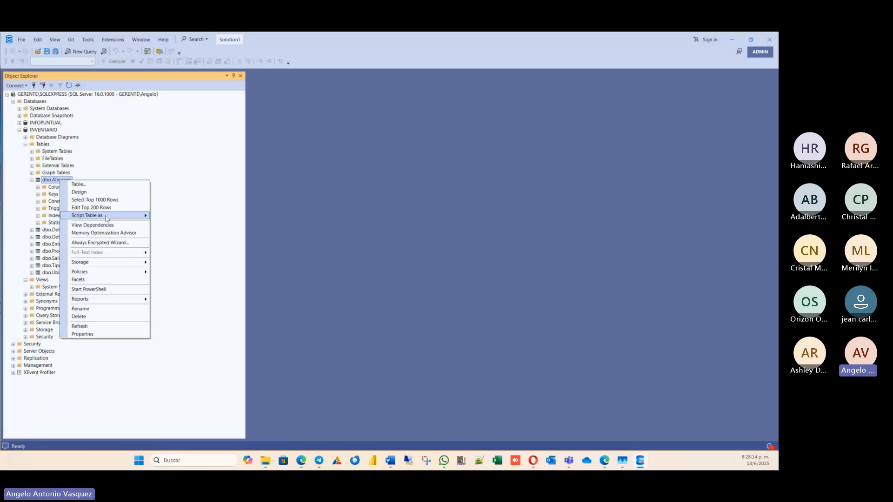
pyautogui.moveTo(107, 217)
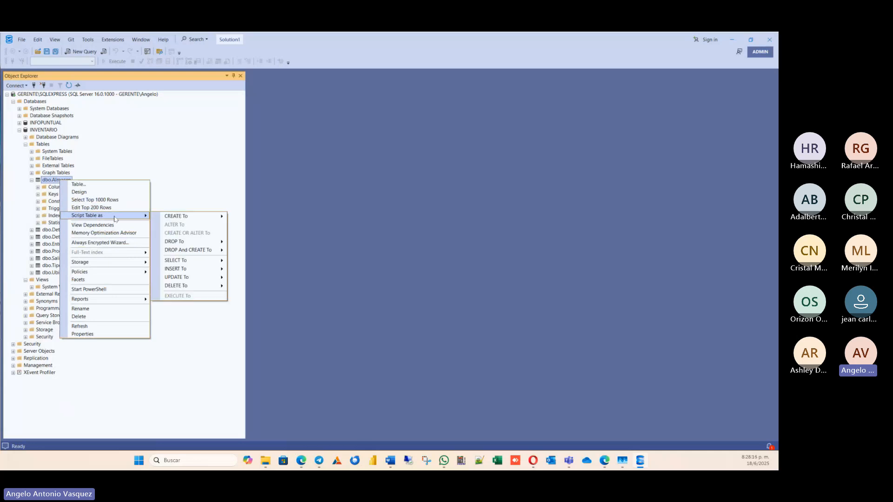
pyautogui.moveTo(173, 264)
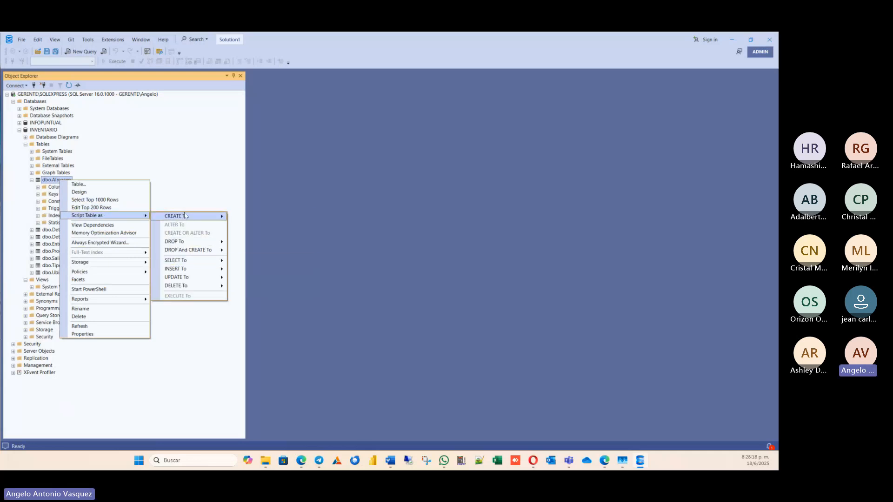
pyautogui.moveTo(182, 216)
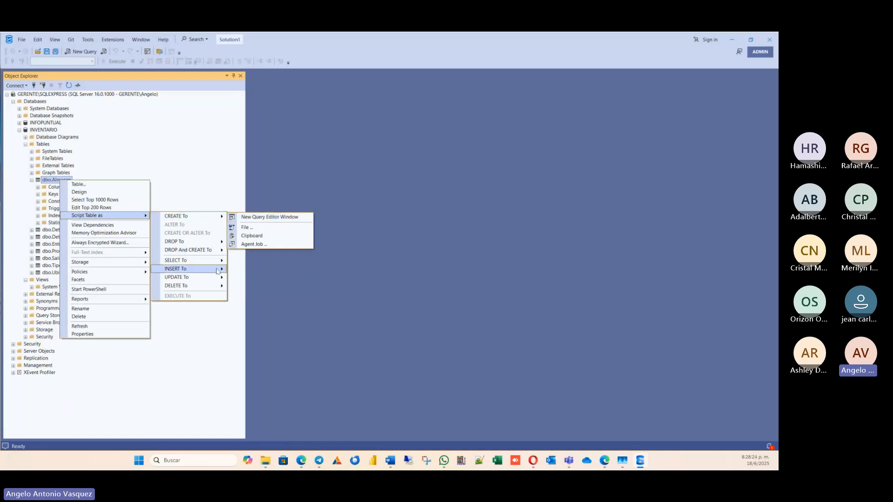
pyautogui.moveTo(208, 272)
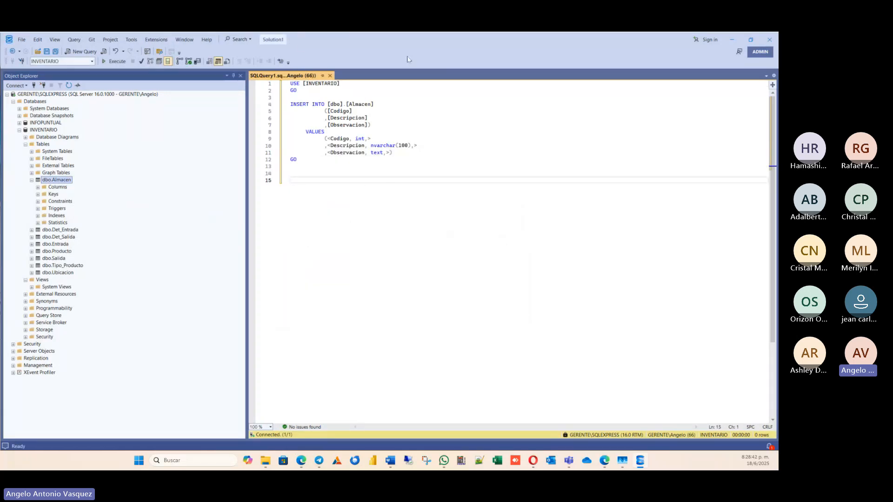
# Examine the generated INSERT statement for Almacen, including its table name, column list and VALUES placeholders.
pyautogui.click(508, 159)
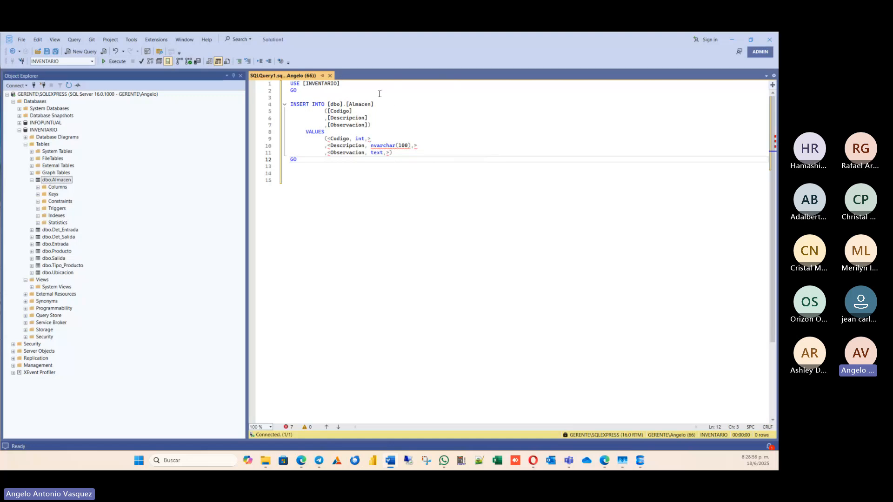
pyautogui.click(358, 126)
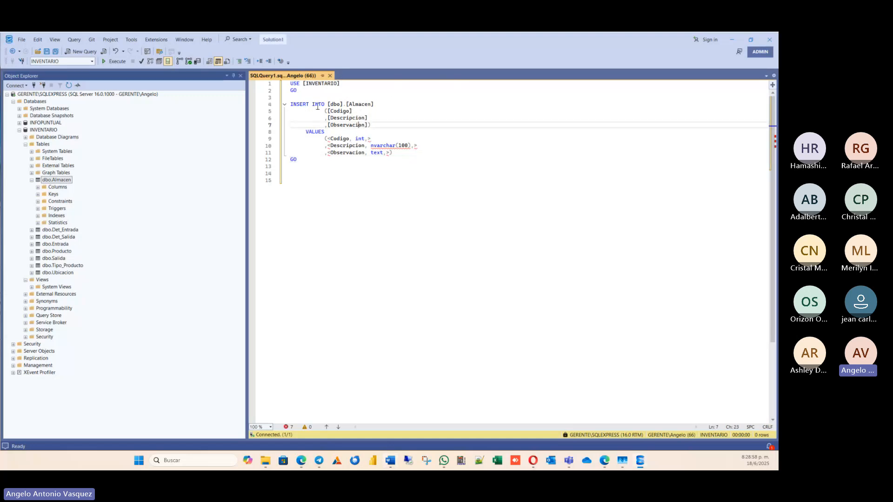
pyautogui.click(297, 103)
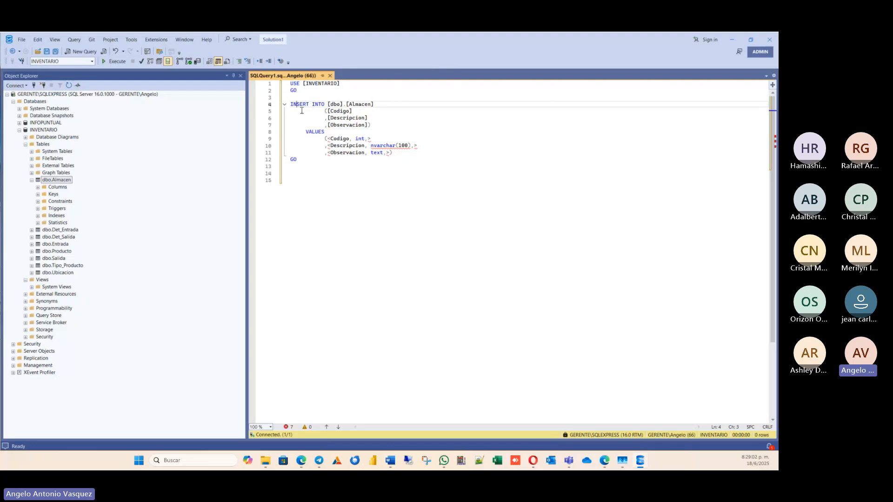
pyautogui.click(354, 104)
pyautogui.click(321, 90)
pyautogui.moveTo(359, 105); pyautogui.dragTo(364, 111)
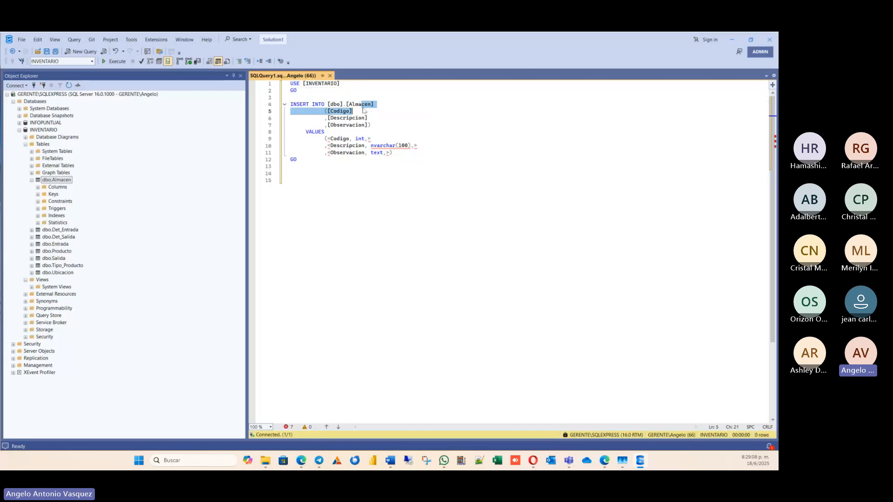
pyautogui.click(359, 104)
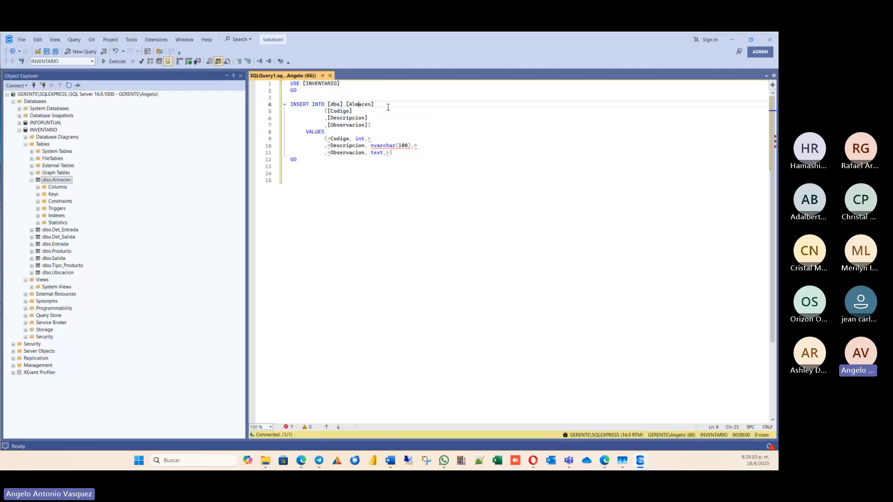
# Replace the Codigo placeholder in VALUES with 1 and bring the Descripcion entry onto the same line.
pyautogui.click(327, 139)
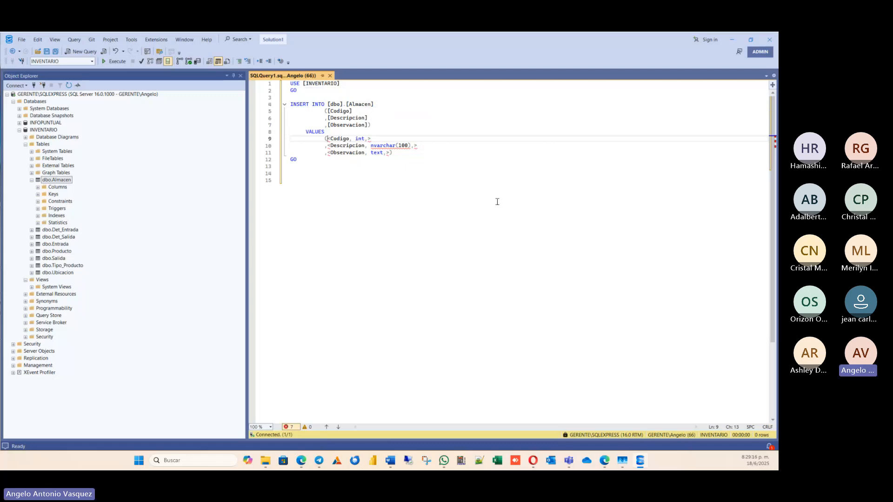
pyautogui.write('1')
pyautogui.press('Delete')
pyautogui.press('Delete')
pyautogui.press('Delete')
pyautogui.press('Delete')
pyautogui.press('Delete')
pyautogui.press('Delete')
pyautogui.press('Delete')
pyautogui.press('Delete')
pyautogui.press('Delete')
pyautogui.press('Delete')
pyautogui.press('Delete')
pyautogui.press('Delete')
pyautogui.press('Delete')
pyautogui.press('Delete')
pyautogui.press('Delete')
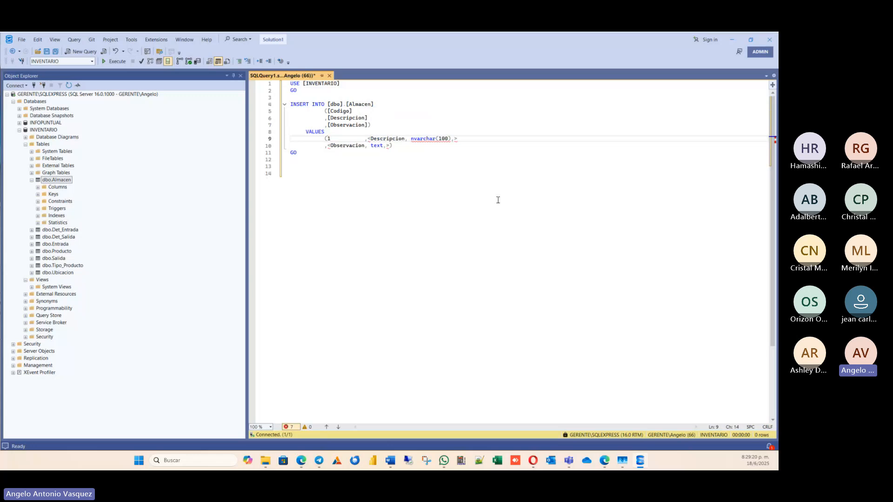
pyautogui.press('Delete')
pyautogui.press('Delete')
pyautogui.press('Delete')
pyautogui.press('Delete')
pyautogui.press('Delete')
pyautogui.press('Delete')
pyautogui.press('Delete')
pyautogui.press('Delete')
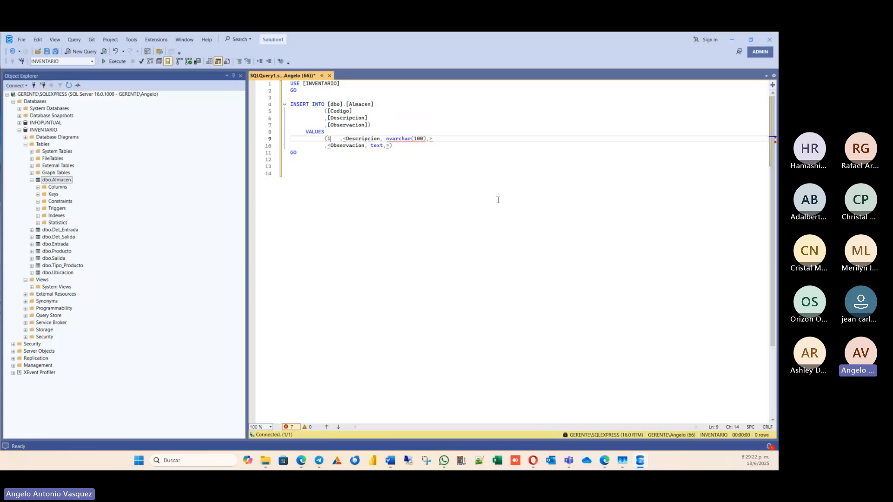
pyautogui.press('Delete')
pyautogui.press('Delete')
pyautogui.press('Delete')
# Replace the Descripcion placeholder name with an empty pair of single quotes followed by a comma.
pyautogui.press('Left')
pyautogui.press('Right')
pyautogui.write("'")
pyautogui.press('Right')
pyautogui.press('Delete')
pyautogui.press('Delete')
pyautogui.press('Delete')
pyautogui.press('Delete')
pyautogui.press('Delete')
pyautogui.press('Delete')
pyautogui.press('Delete')
pyautogui.press('Delete')
pyautogui.press('Delete')
pyautogui.press('Delete')
pyautogui.press('Delete')
pyautogui.press('Delete')
pyautogui.press('Delete')
pyautogui.write(',')
pyautogui.press('Left')
pyautogui.press('Left')
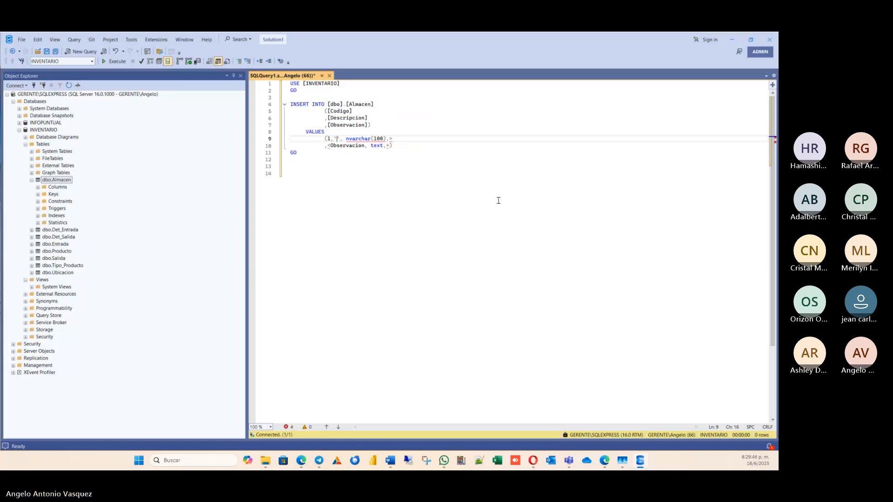
# Enter FRUTAS FRESCAS between the quotes as the Descripcion value.
pyautogui.write('F')
pyautogui.write('RUTAS')
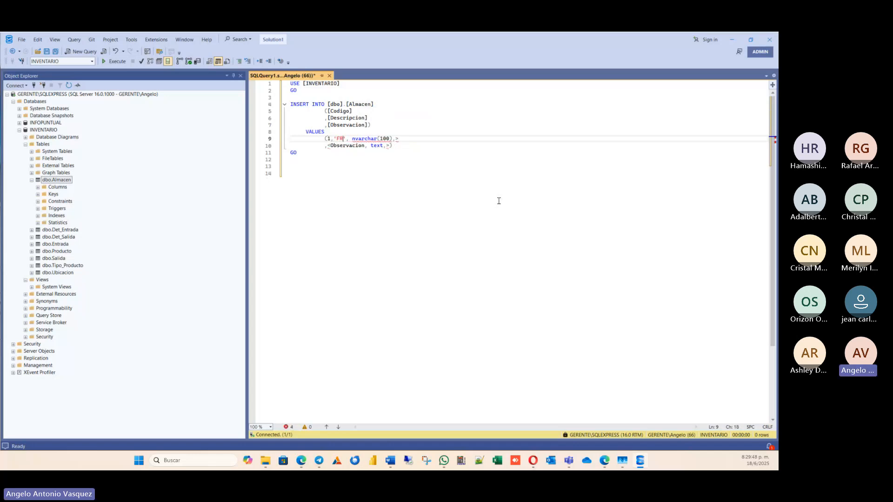
pyautogui.write(' FRESCAR')
pyautogui.press('BackSpace')
pyautogui.write('S')
pyautogui.press('Right')
pyautogui.press('Right')
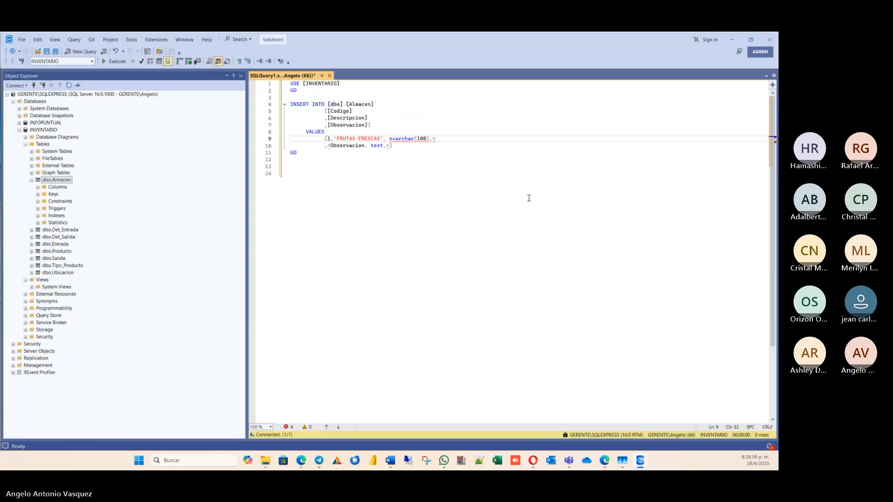
# Start the quoted Observacion value after the description with the text "Solo para Productos Frescos".
pyautogui.write("'")
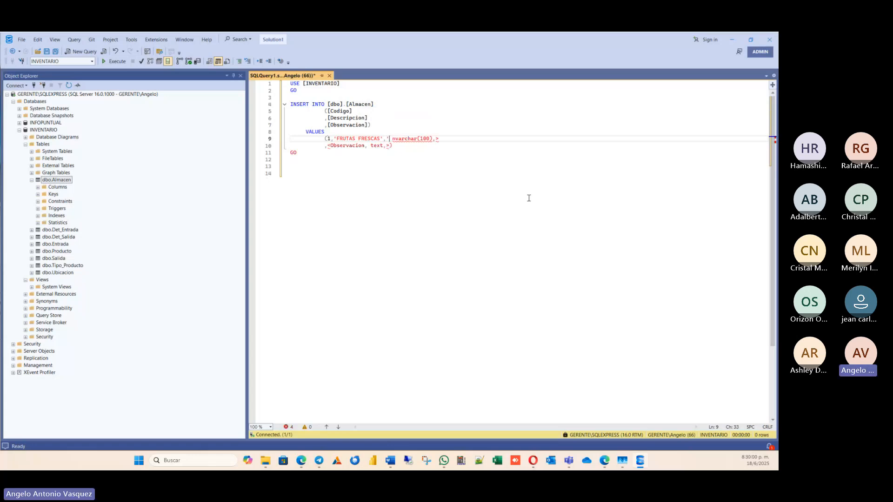
pyautogui.write('s')
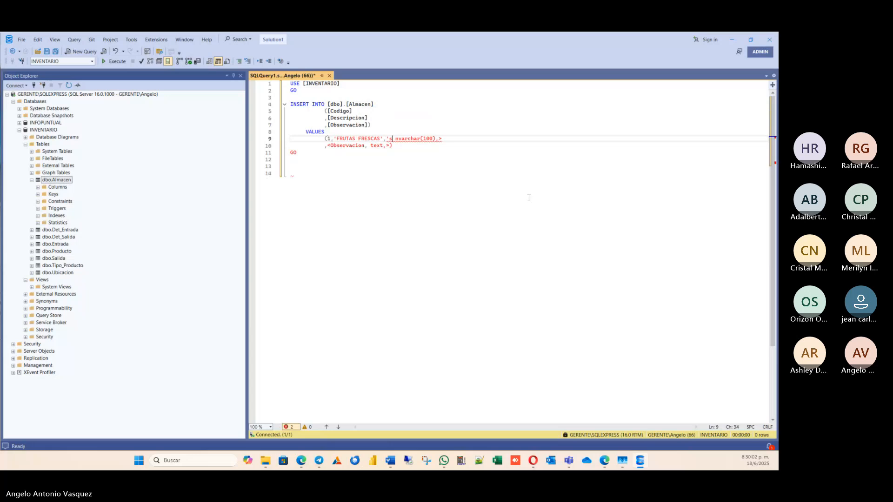
pyautogui.write('\\')
pyautogui.press('BackSpace')
pyautogui.press('BackSpace')
pyautogui.write('Solo CAr')
pyautogui.press('BackSpace')
pyautogui.press('BackSpace')
pyautogui.press('BackSpace')
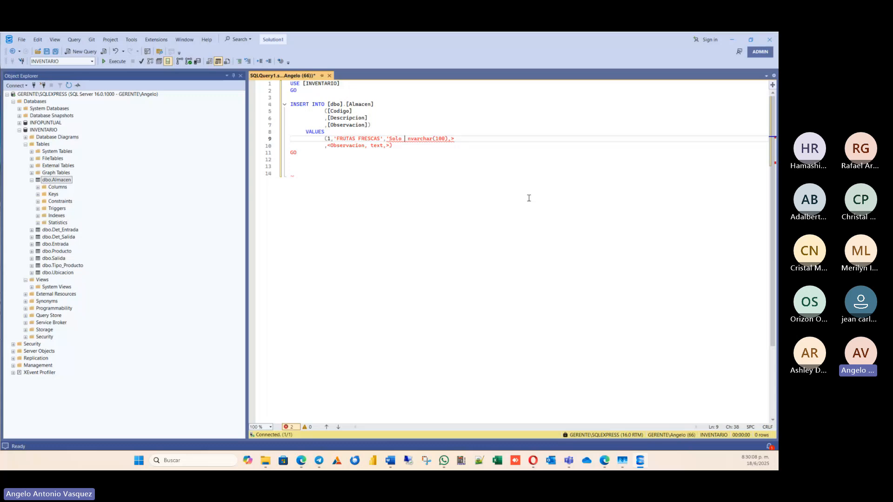
pyautogui.write('para Produc')
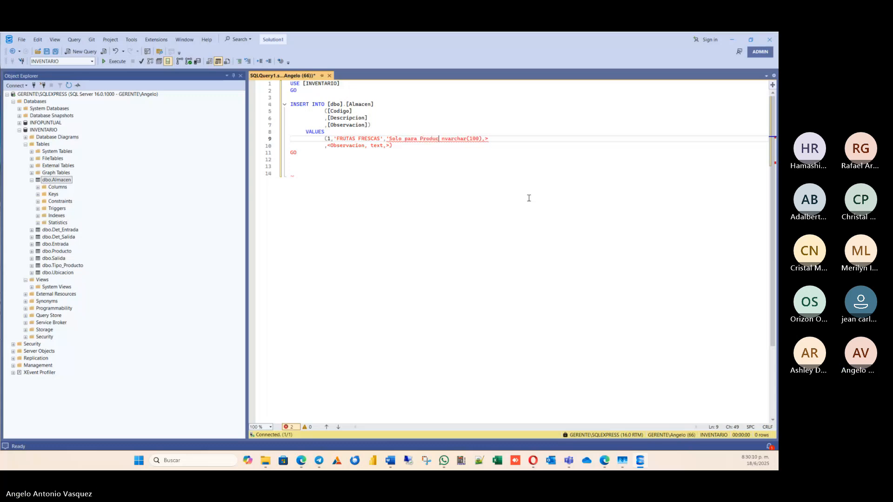
pyautogui.write('tos Fres')
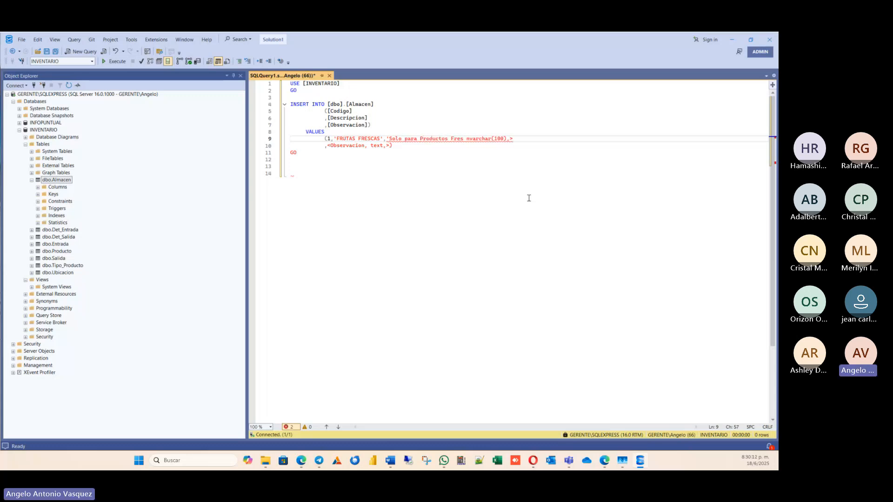
pyautogui.write('cos')
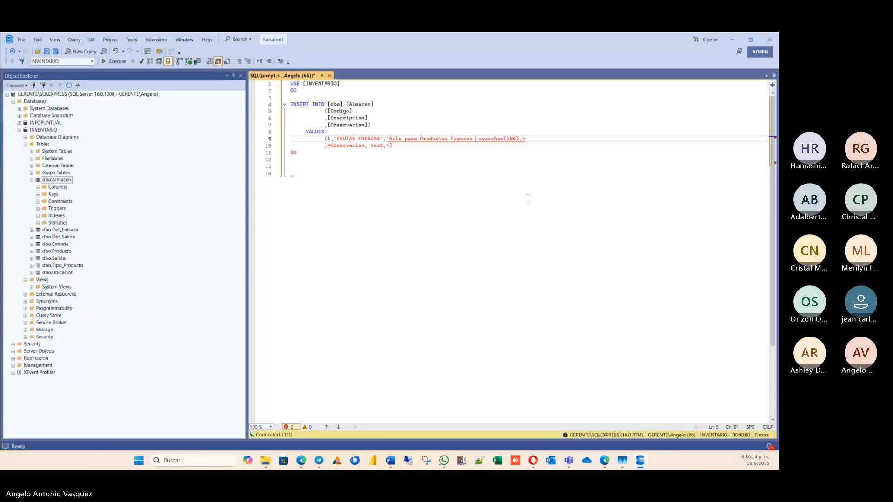
# Reword the Observacion value to "Solo para Frutas Frescas", replacing "Productos Frescos".
pyautogui.press('Left')
pyautogui.press('Left')
pyautogui.press('Left')
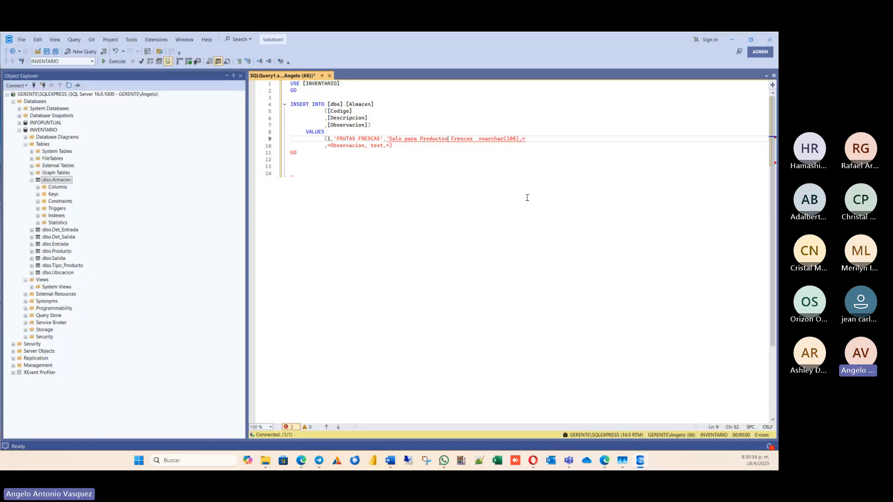
pyautogui.hotkey('ctrl', 'Left')
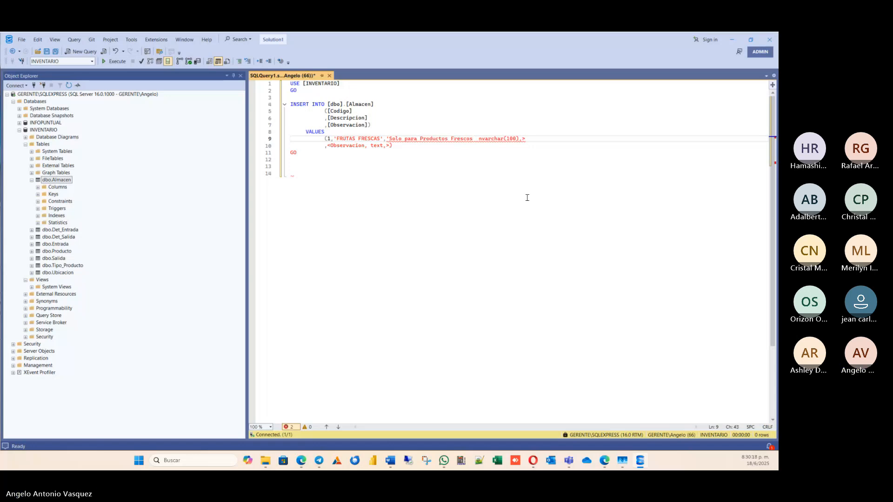
pyautogui.write('Frutas')
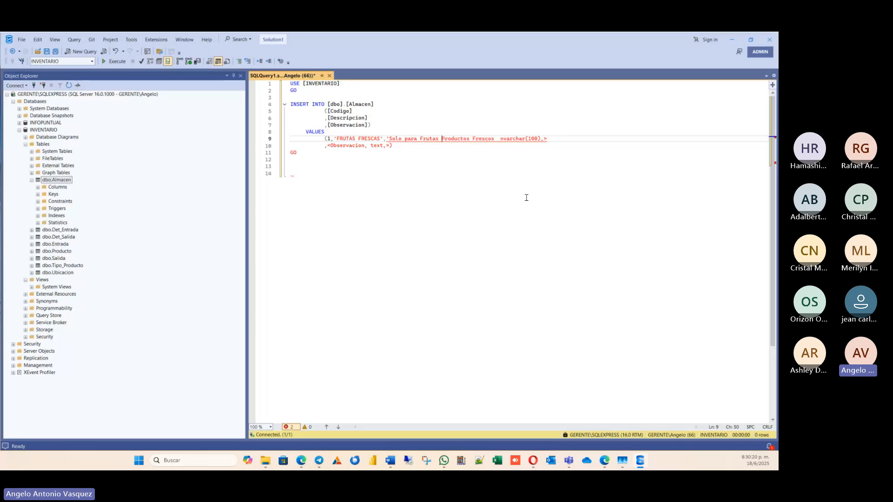
pyautogui.press('Delete')
pyautogui.press('Delete')
pyautogui.press('Delete')
pyautogui.press('Delete')
pyautogui.press('Delete')
pyautogui.press('Delete')
pyautogui.press('Delete')
pyautogui.press('Delete')
pyautogui.press('Delete')
pyautogui.press('Delete')
pyautogui.press('Right')
pyautogui.press('Right')
pyautogui.press('Right')
pyautogui.press('Right')
pyautogui.press('Right')
pyautogui.write('as')
pyautogui.press('Delete')
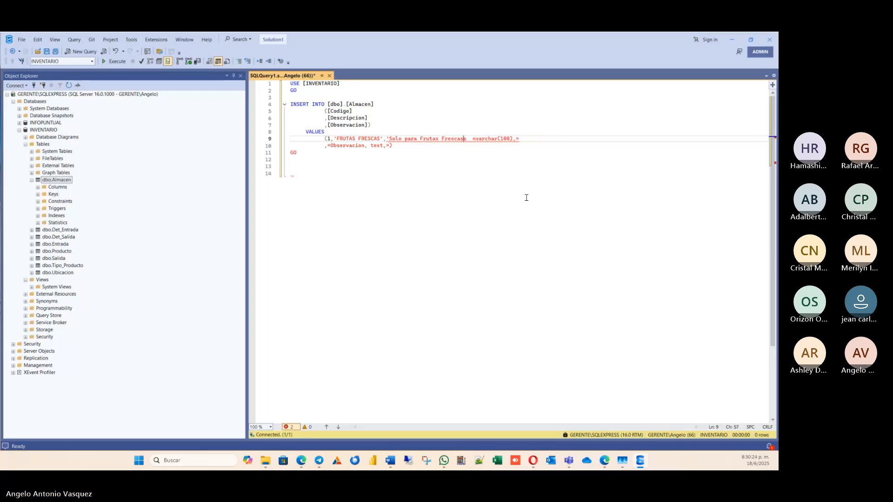
# Complete the Observacion value with "de salida rápida" and its closing single quote.
pyautogui.press('Delete')
pyautogui.write('de  ')
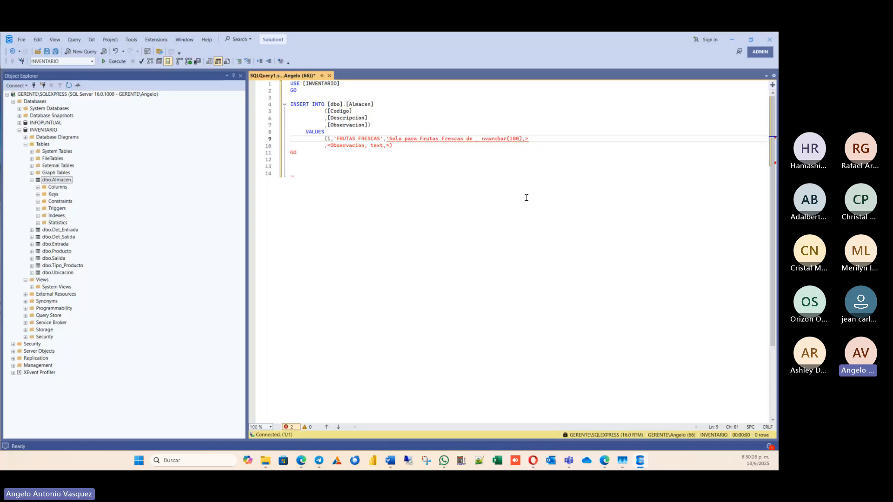
pyautogui.write('lad')
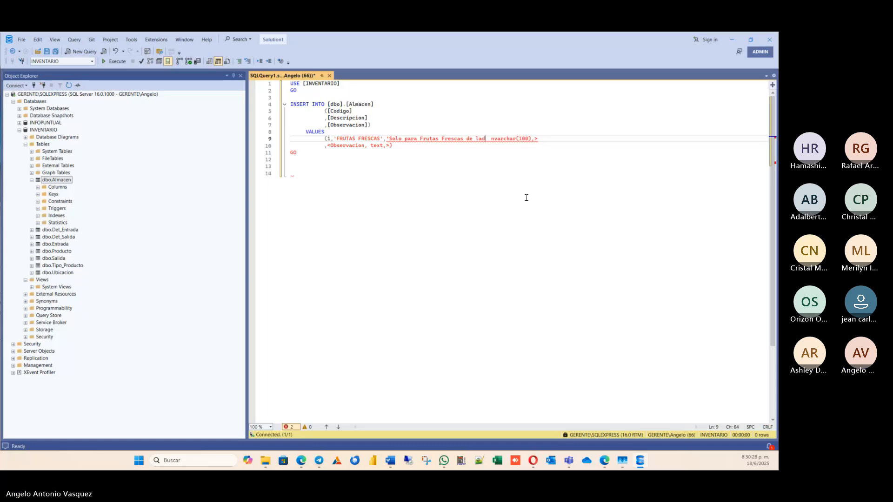
pyautogui.write('id')
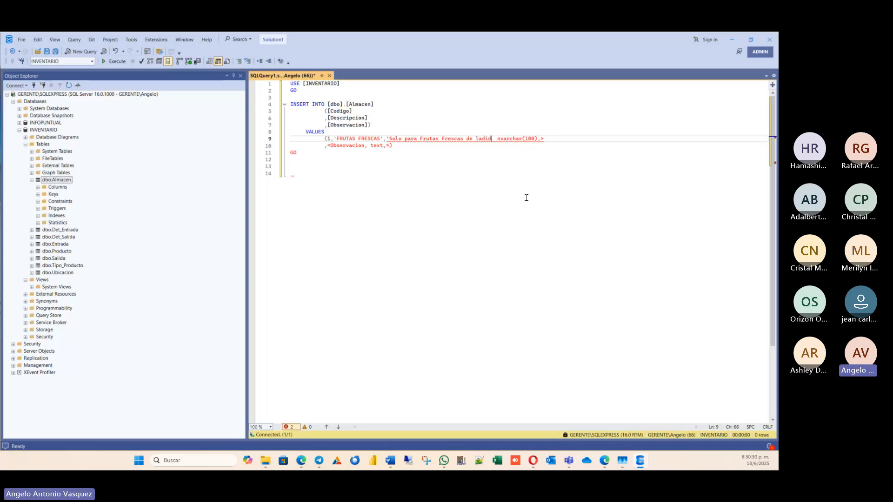
pyautogui.press('BackSpace')
pyautogui.press('BackSpace')
pyautogui.press('BackSpace')
pyautogui.press('BackSpace')
pyautogui.press('BackSpace')
pyautogui.write('sa')
pyautogui.write('lida ráp')
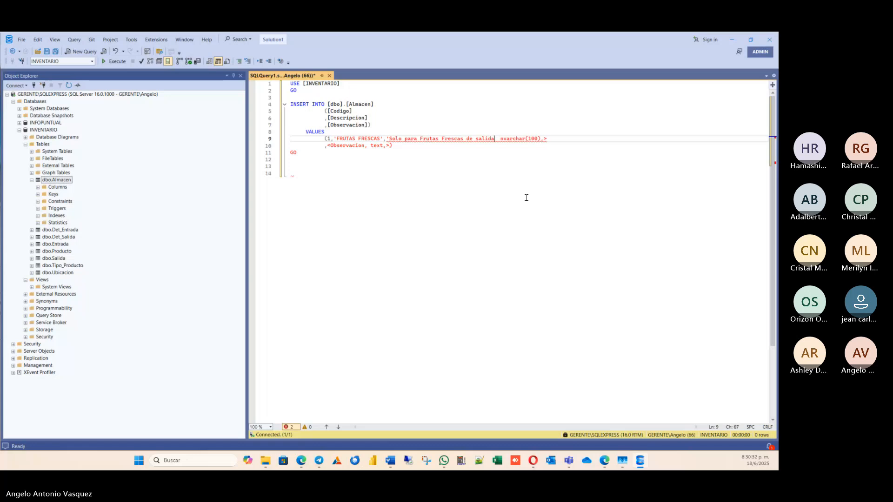
pyautogui.write("ida'")
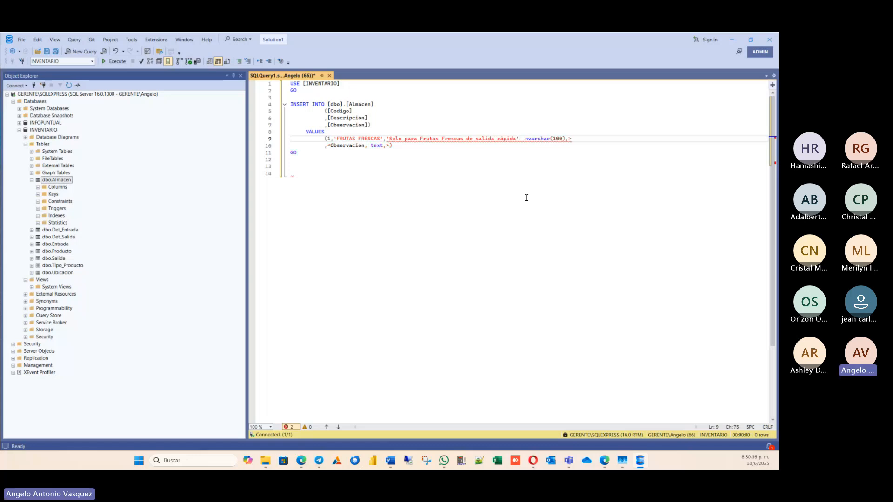
# Remove the leftover nvarchar and Observacion placeholder text after the value and close the VALUES parenthesis.
pyautogui.press('Delete')
pyautogui.press('Delete')
pyautogui.press('Delete')
pyautogui.press('Delete')
pyautogui.press('Delete')
pyautogui.press('Delete')
pyautogui.press('Delete')
pyautogui.press('Delete')
pyautogui.press('Delete')
pyautogui.press('Delete')
pyautogui.press('Delete')
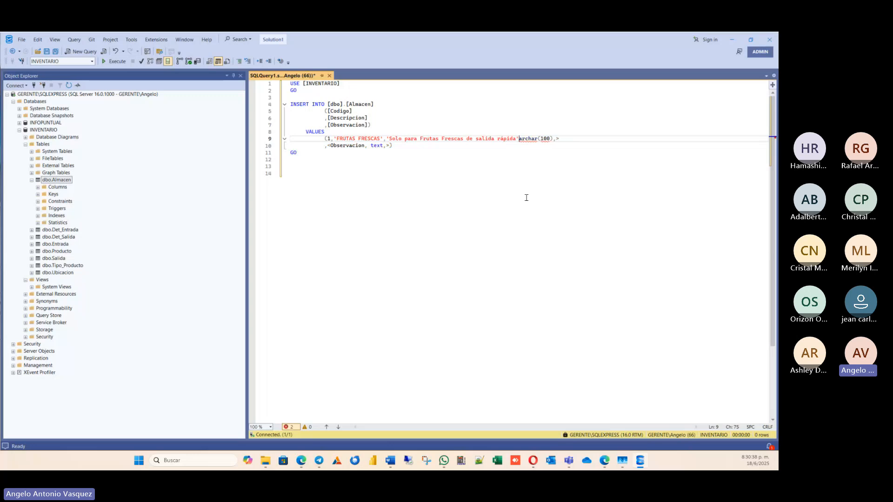
pyautogui.press('Delete')
pyautogui.press('Delete')
pyautogui.hotkey('shift', 'Down')
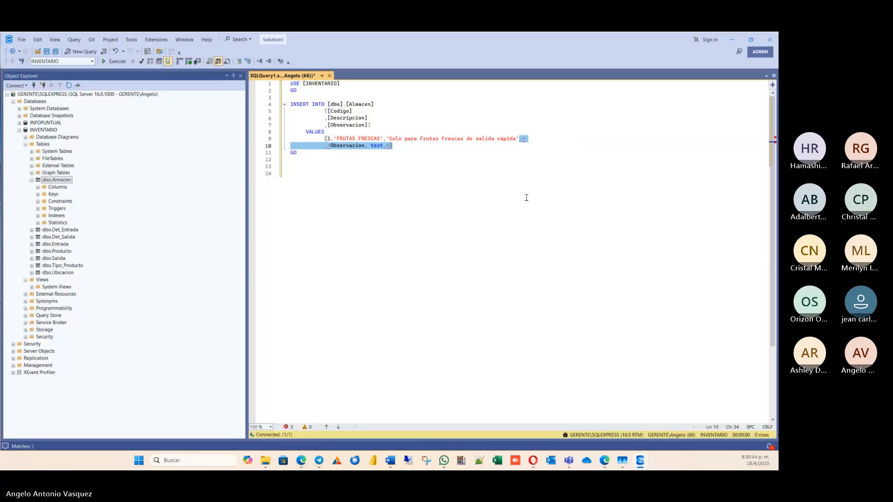
pyautogui.press('Delete')
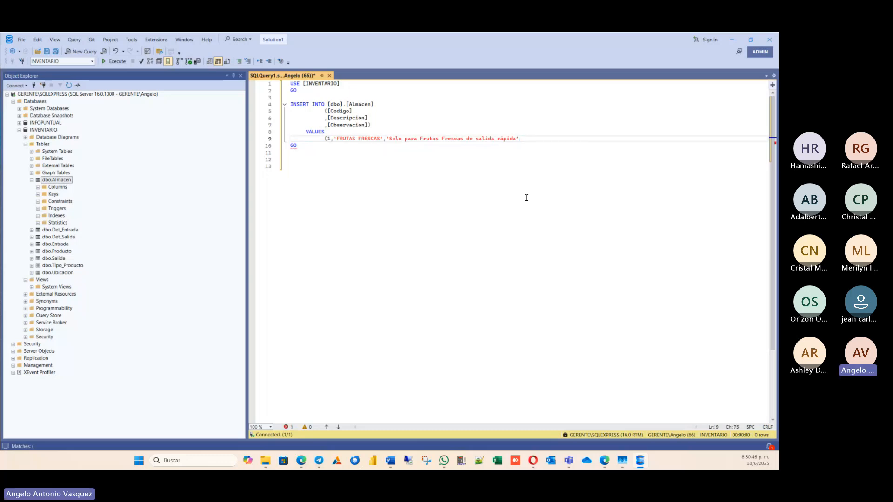
pyautogui.write(')')
# Run the INSERT statement to add the FRUTAS FRESCAS record to Almacen.
pyautogui.click(357, 138)
pyautogui.click(497, 139)
pyautogui.click(116, 61)
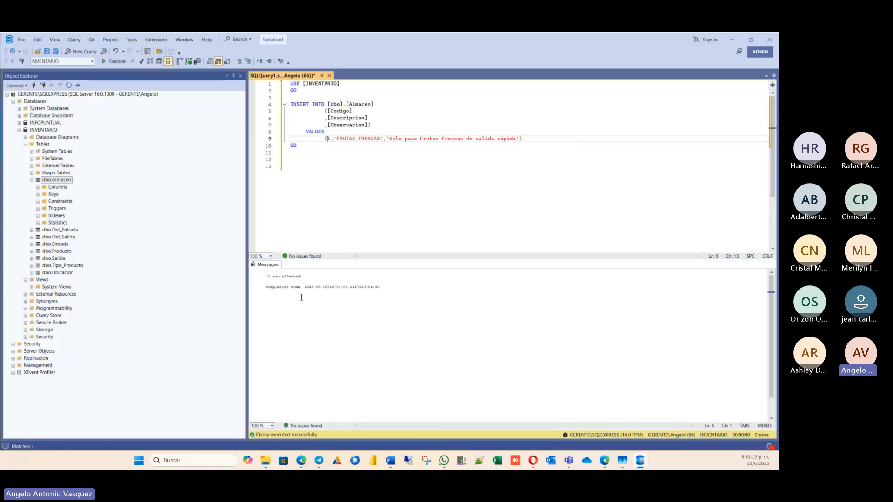
# Change the VALUES row's Codigo to 2 and its Descripcion to VEGETALES.
pyautogui.press('Delete')
pyautogui.write('2')
pyautogui.press('Right')
pyautogui.press('Right')
pyautogui.press('Left')
pyautogui.press('Left')
pyautogui.press('Left')
pyautogui.press('Delete')
pyautogui.press('Delete')
pyautogui.press('Delete')
pyautogui.press('Delete')
pyautogui.press('Delete')
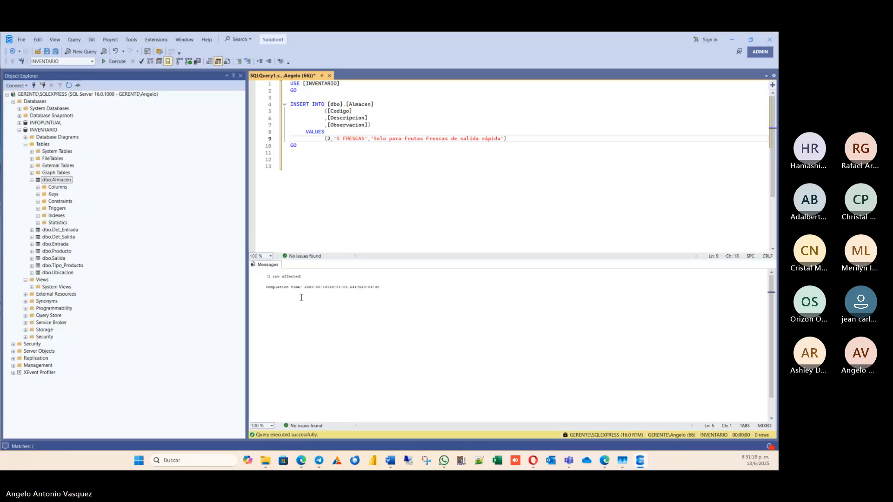
pyautogui.write('VEGETA')
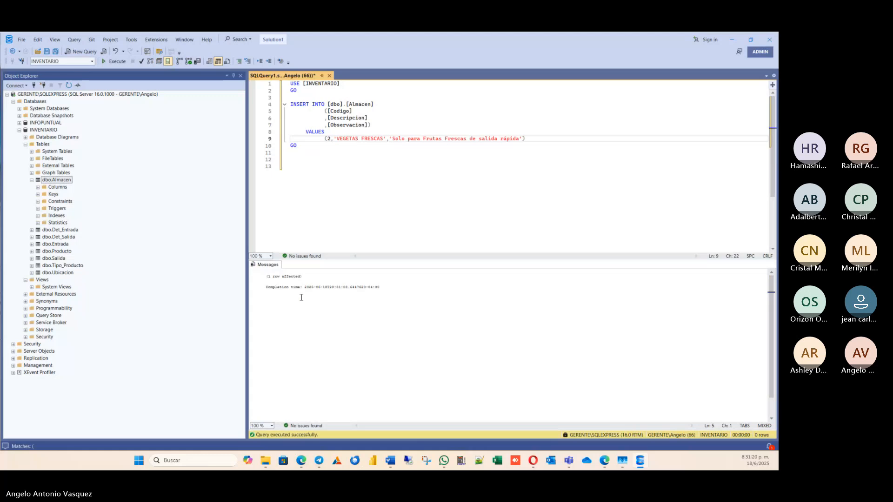
pyautogui.press('Delete')
pyautogui.press('Delete')
pyautogui.press('Delete')
pyautogui.press('Delete')
pyautogui.press('Delete')
pyautogui.press('Delete')
pyautogui.press('Delete')
pyautogui.press('Delete')
pyautogui.write('LES')
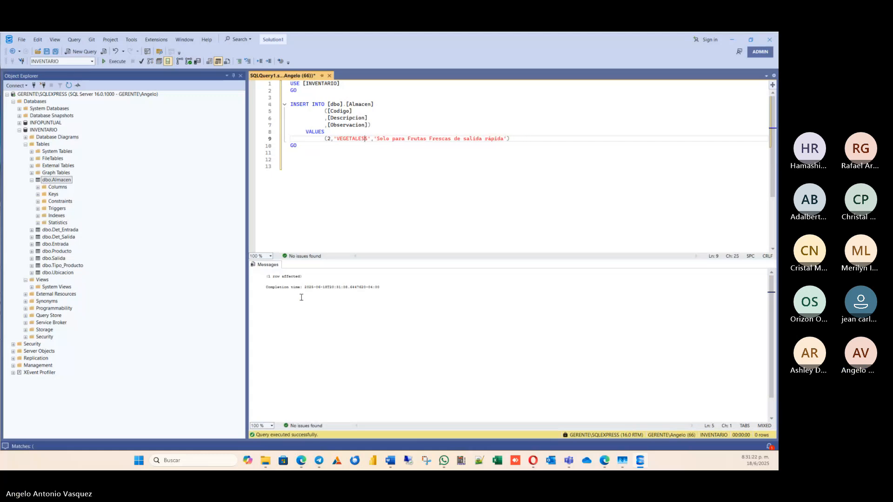
pyautogui.press('Delete')
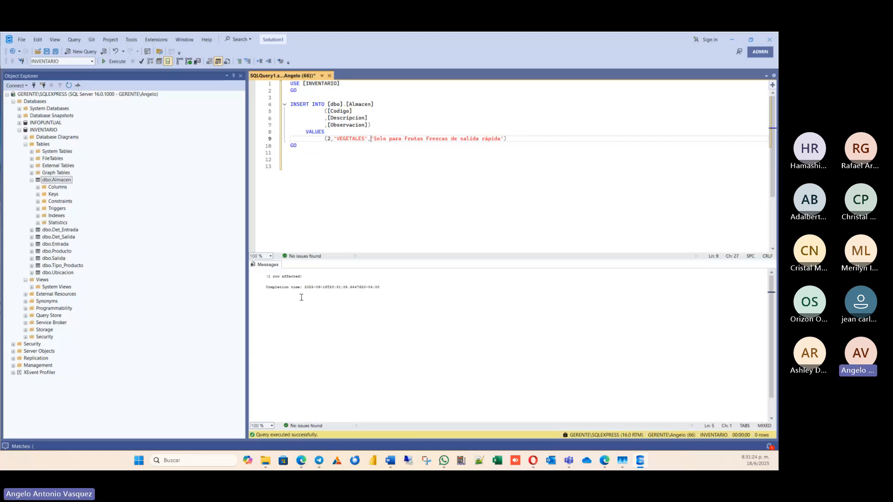
# Replace "Solo para Frutas" in the Observacion value with "Vegetales".
pyautogui.press('Right')
pyautogui.press('Right')
pyautogui.press('Right')
pyautogui.press('Right')
pyautogui.press('Right')
pyautogui.press('Delete')
pyautogui.press('Delete')
pyautogui.press('Delete')
pyautogui.press('Delete')
pyautogui.press('Delete')
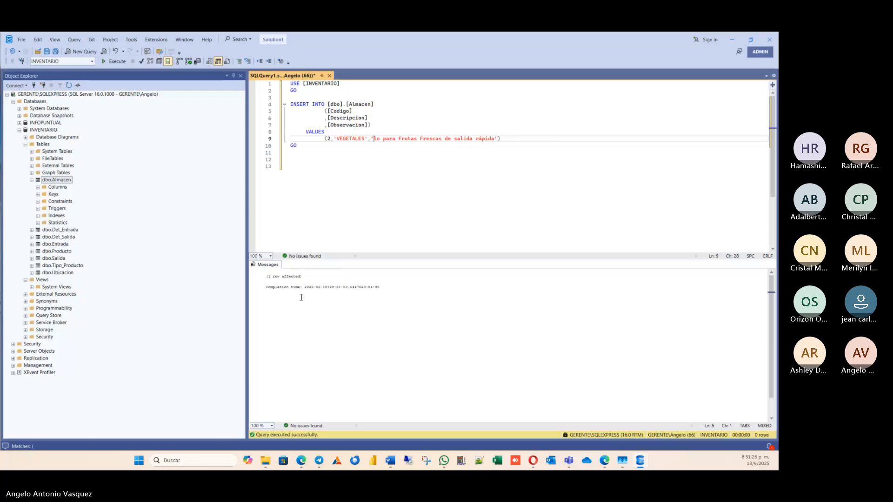
pyautogui.write('vEGETALES')
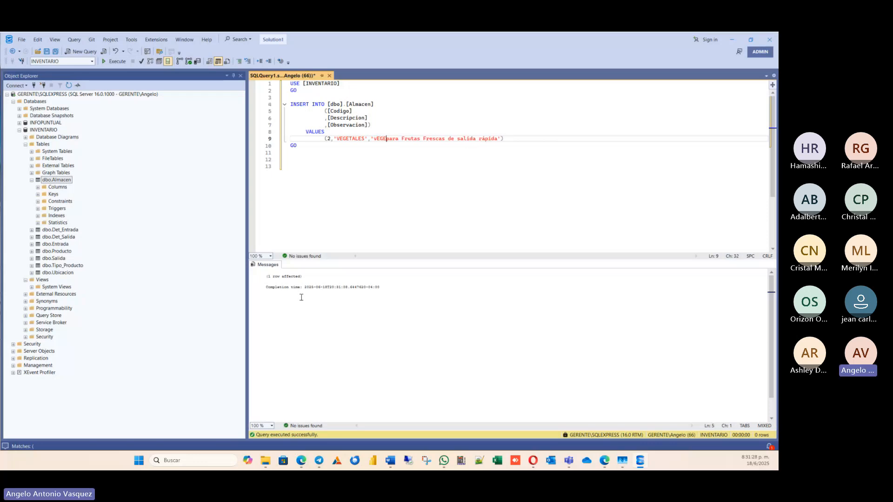
pyautogui.press('BackSpace')
pyautogui.press('BackSpace')
pyautogui.press('BackSpace')
pyautogui.press('BackSpace')
pyautogui.press('BackSpace')
pyautogui.press('BackSpace')
pyautogui.press('BackSpace')
pyautogui.press('BackSpace')
pyautogui.press('BackSpace')
pyautogui.press('BackSpace')
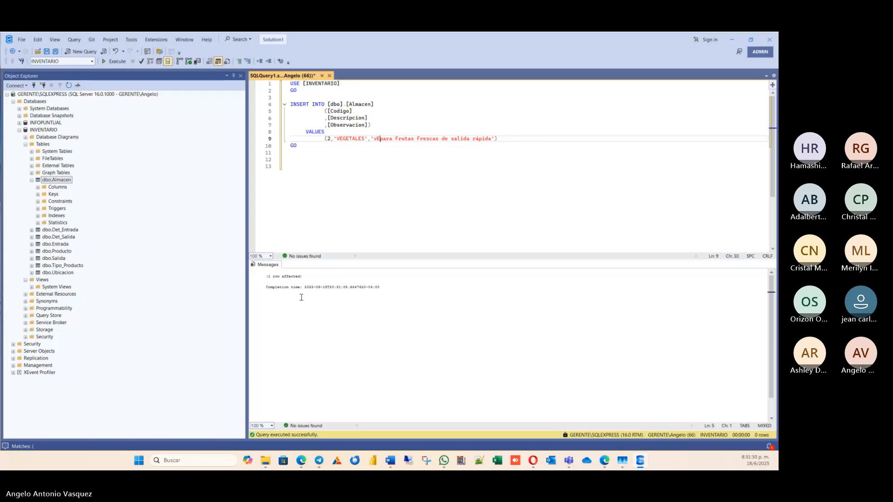
pyautogui.write("'V")
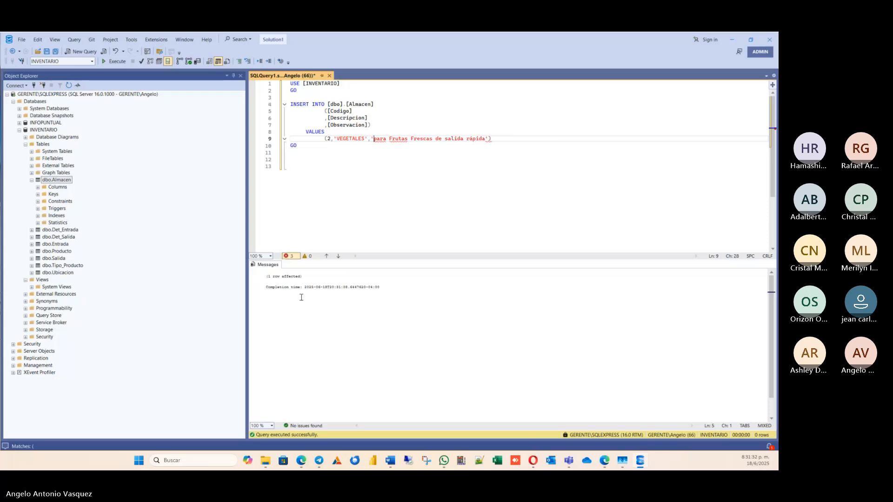
pyautogui.write('egetales')
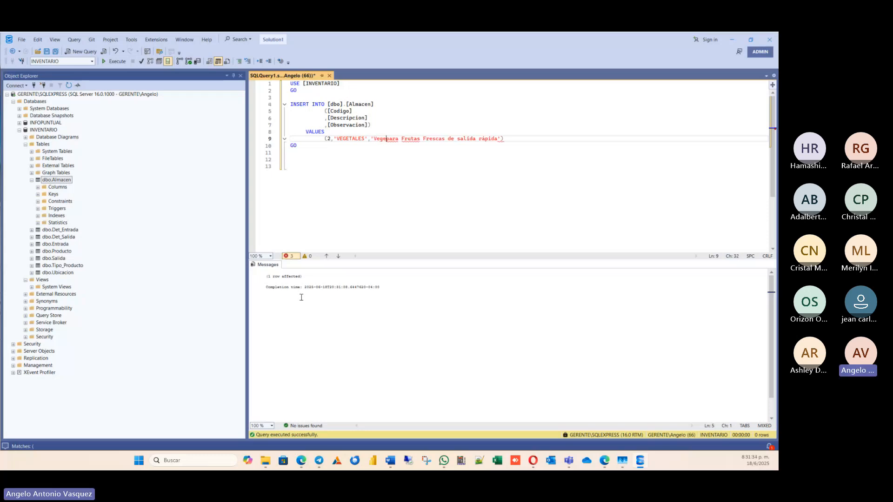
pyautogui.press('Delete')
pyautogui.press('Delete')
pyautogui.press('Delete')
pyautogui.press('Delete')
pyautogui.press('Delete')
pyautogui.press('Delete')
pyautogui.press('Delete')
pyautogui.press('Delete')
pyautogui.press('Delete')
pyautogui.press('Delete')
pyautogui.press('Delete')
pyautogui.press('Delete')
pyautogui.press('Delete')
pyautogui.write('F')
# Shorten the Observacion value to "Vegetales Frescos" and run the INSERT for the second record.
pyautogui.press('Right')
pyautogui.press('Right')
pyautogui.press('Right')
pyautogui.press('Right')
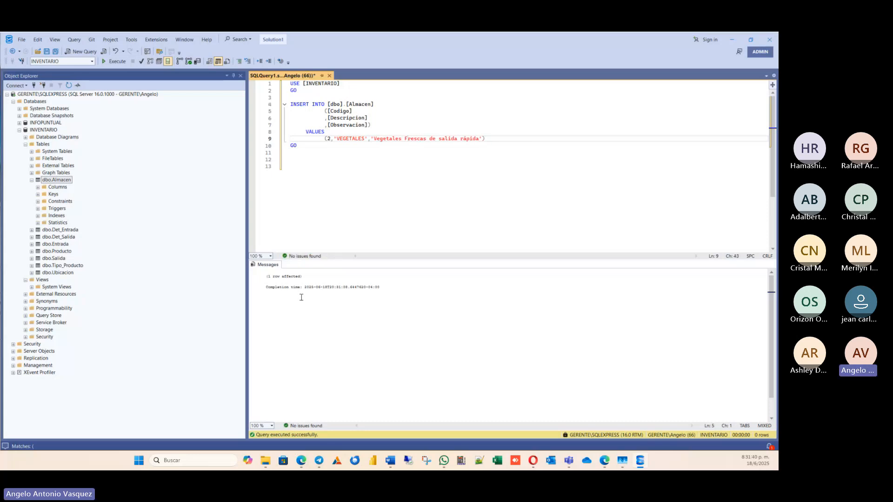
pyautogui.press('Delete')
pyautogui.write('o')
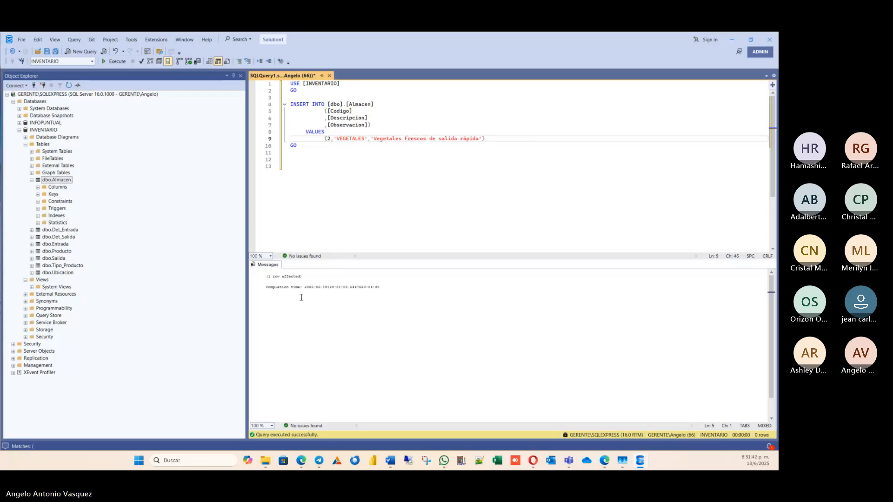
pyautogui.press('Delete')
pyautogui.press('End')
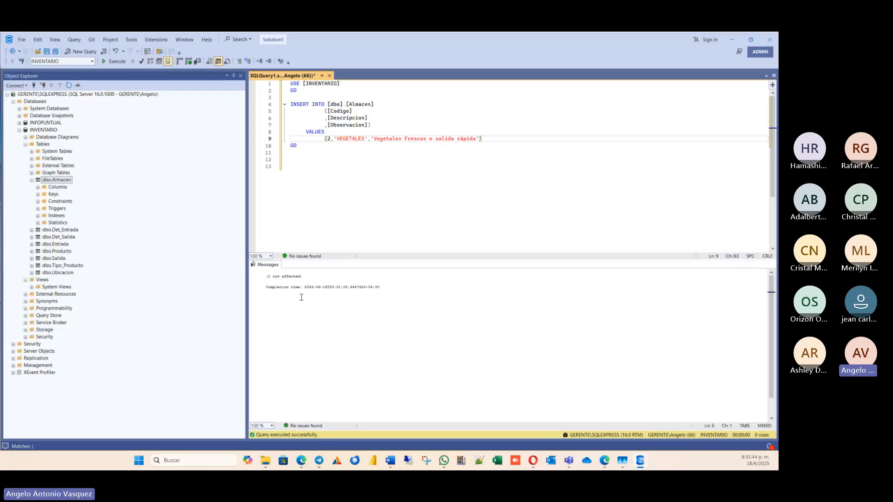
pyautogui.press('BackSpace')
pyautogui.press('BackSpace')
pyautogui.press('BackSpace')
pyautogui.press('BackSpace')
pyautogui.press('BackSpace')
pyautogui.press('BackSpace')
pyautogui.press('BackSpace')
pyautogui.press('BackSpace')
pyautogui.press('BackSpace')
pyautogui.press('BackSpace')
pyautogui.press('BackSpace')
pyautogui.press('BackSpace')
pyautogui.press('BackSpace')
pyautogui.press('BackSpace')
pyautogui.press('BackSpace')
pyautogui.press('BackSpace')
pyautogui.click(112, 62)
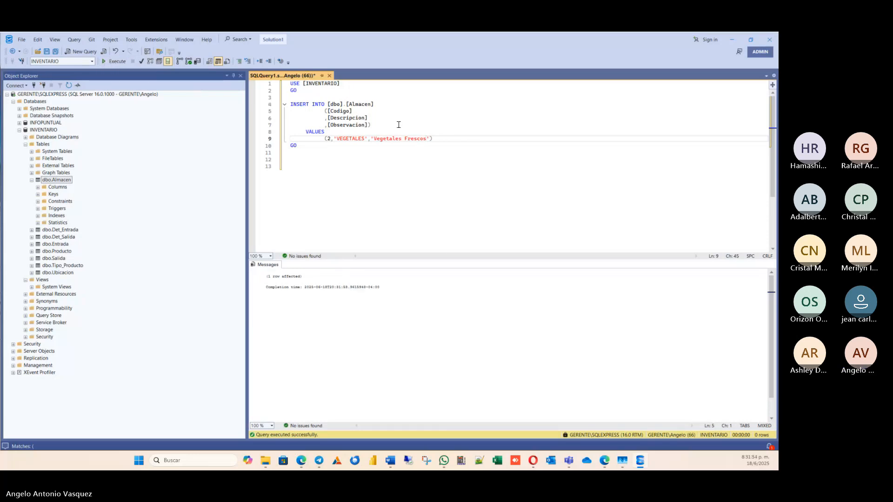
# Change the Codigo in the VALUES row to 3.
pyautogui.click(338, 145)
pyautogui.click(329, 138)
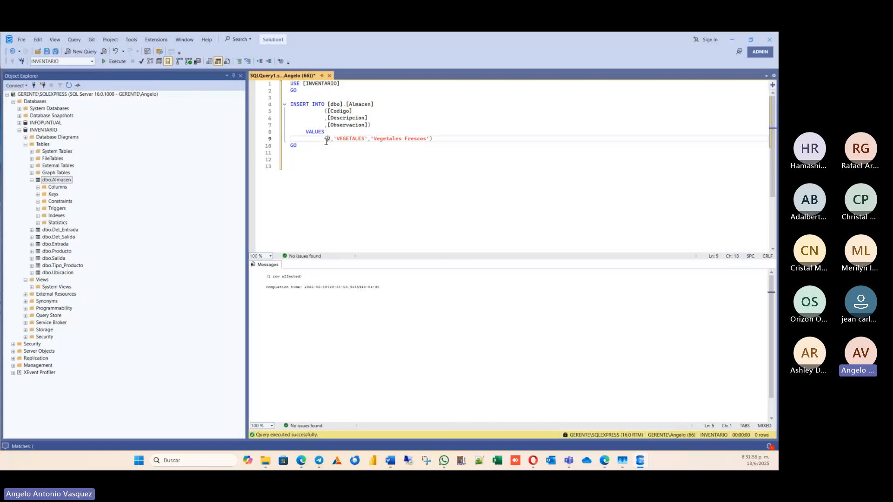
pyautogui.press('BackSpace')
pyautogui.write('3')
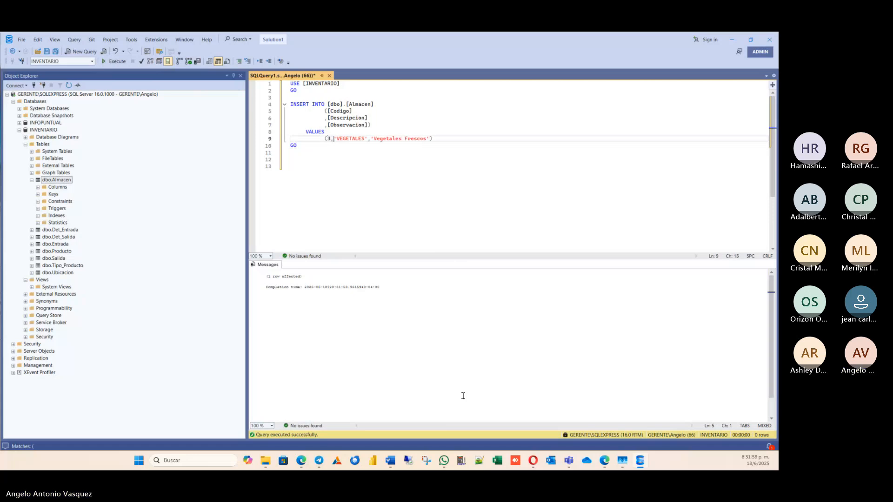
# Replace the VEGETALES description with CUARTO FRIO.
pyautogui.press('Right')
pyautogui.press('Right')
pyautogui.press('Delete')
pyautogui.press('Delete')
pyautogui.press('Delete')
pyautogui.press('Delete')
pyautogui.press('Delete')
pyautogui.press('Delete')
pyautogui.press('Delete')
pyautogui.press('Delete')
pyautogui.press('Delete')
pyautogui.write('CUARTO FR')
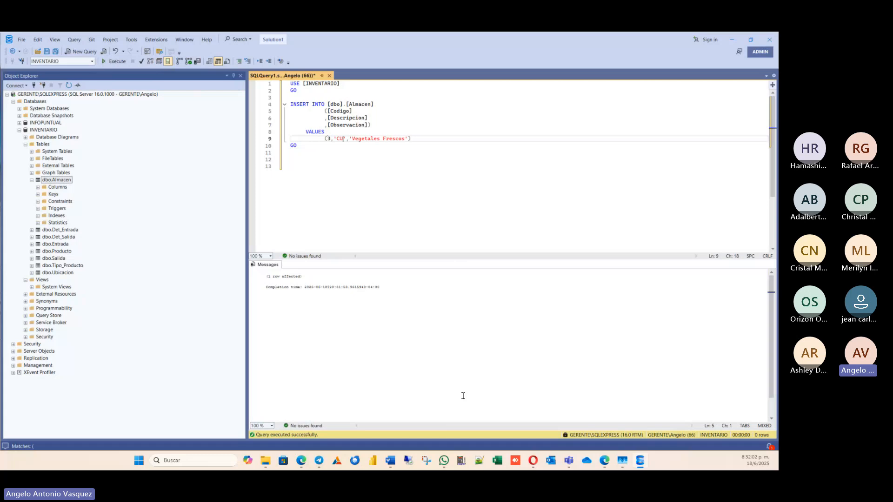
pyautogui.write('U')
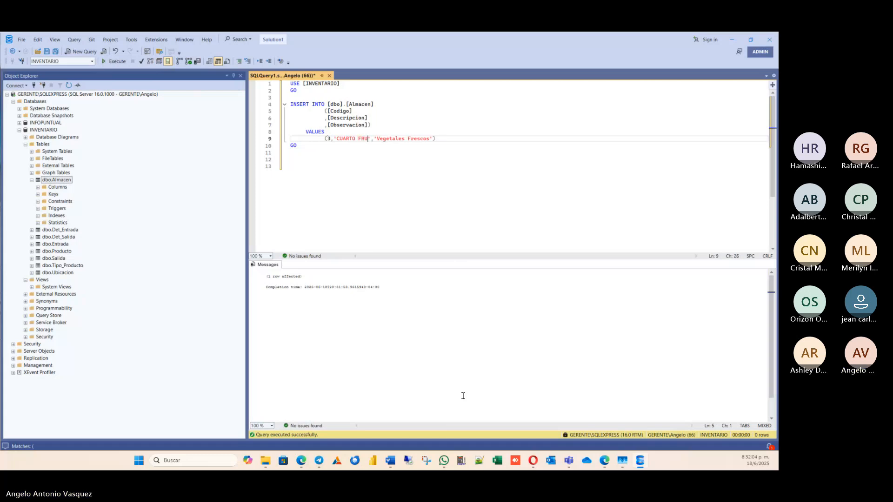
pyautogui.press('BackSpace')
pyautogui.write("IO','pR")
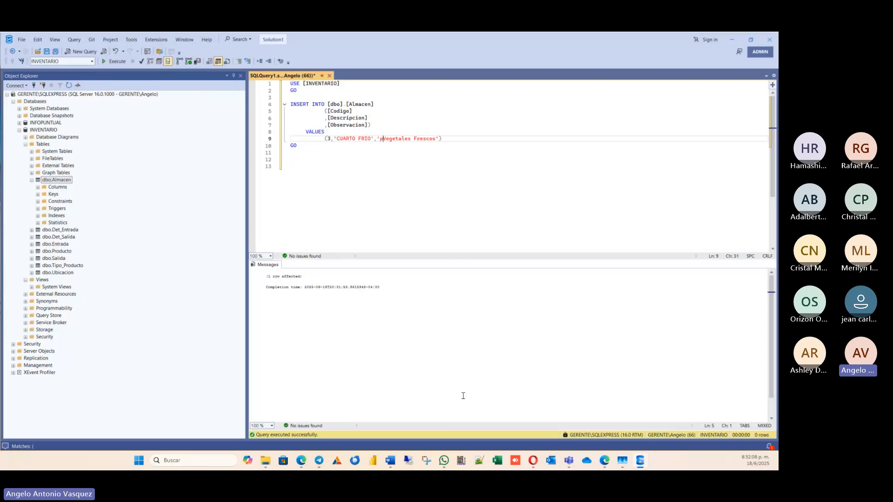
# Begin the Observacion value of the CUARTO FRIO row with "Productos que Necesitan".
pyautogui.press('BackSpace')
pyautogui.press('BackSpace')
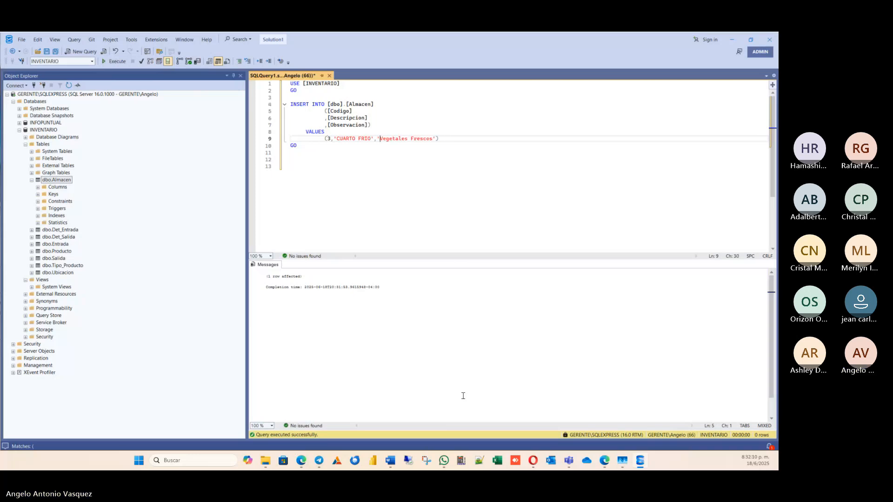
pyautogui.write('Produt')
pyautogui.press('BackSpace')
pyautogui.write('ctos ')
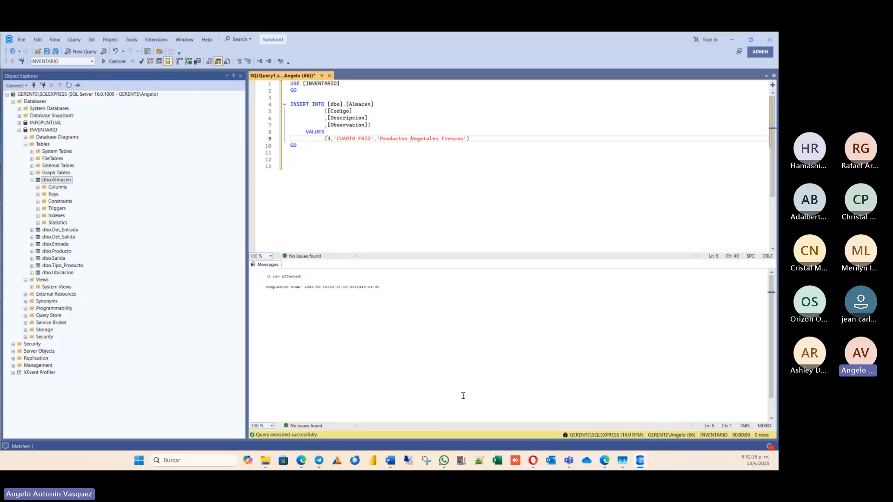
pyautogui.write('De')
pyautogui.press('BackSpace')
pyautogui.press('BackSpace')
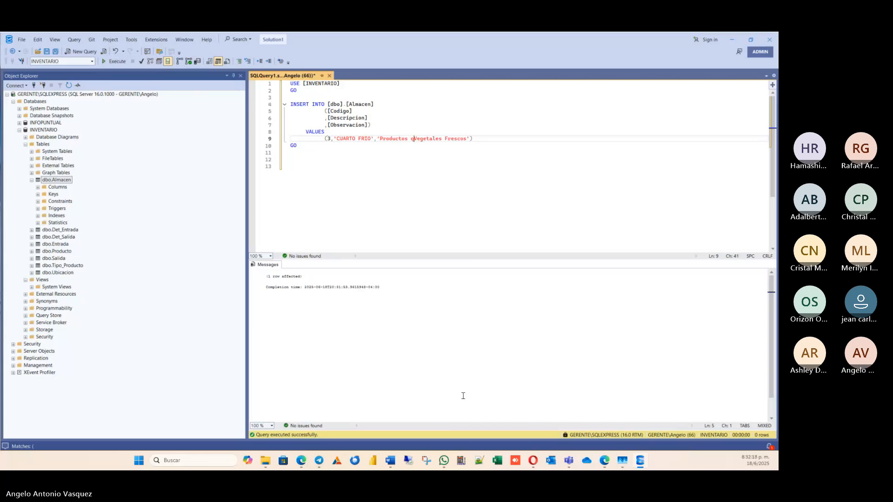
pyautogui.write('que Nec')
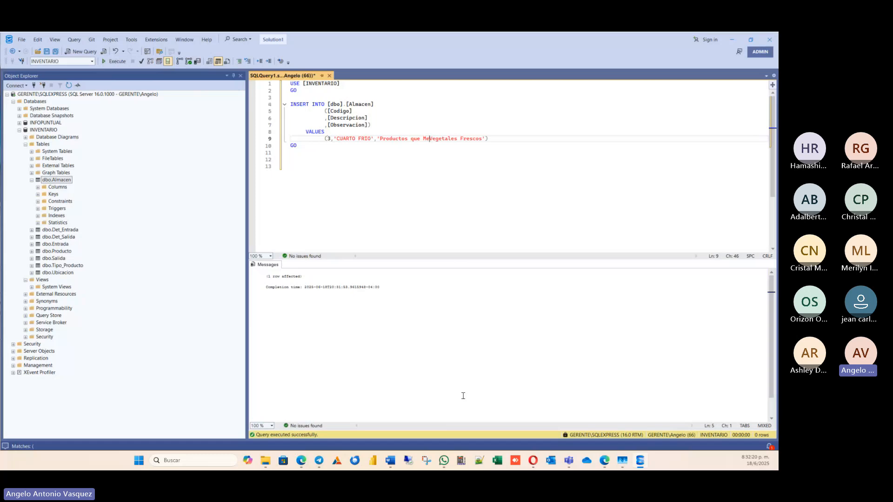
pyautogui.write('esitan')
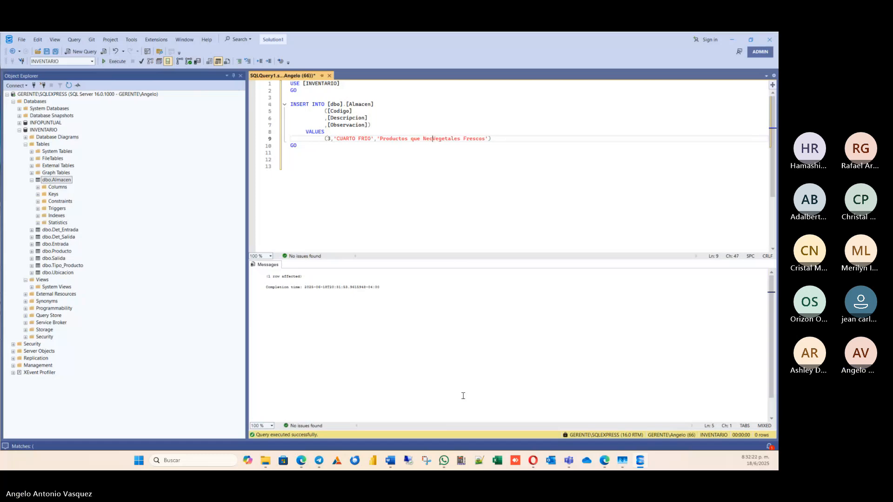
pyautogui.write(' Reefrigerarse')
pyautogui.write(' s')
pyautogui.press('BackSpace')
pyautogui.press('BackSpace')
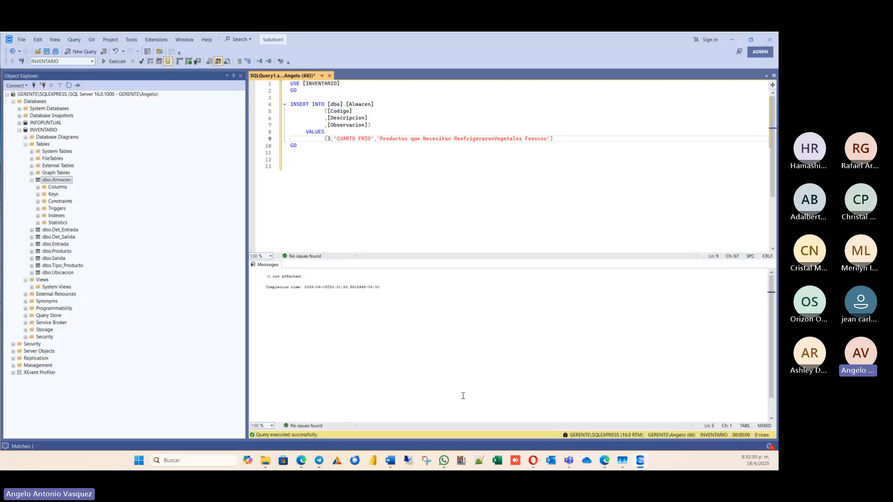
# Change the Observacion value to "Productos que Necesitan mantenerse refrigerado" and run the INSERT for the third record.
pyautogui.press('Left')
pyautogui.press('Left')
pyautogui.press('Left')
pyautogui.press('Left')
pyautogui.press('Left')
pyautogui.press('Left')
pyautogui.press('Left')
pyautogui.press('Left')
pyautogui.press('Left')
pyautogui.press('Left')
pyautogui.write('mantenerse')
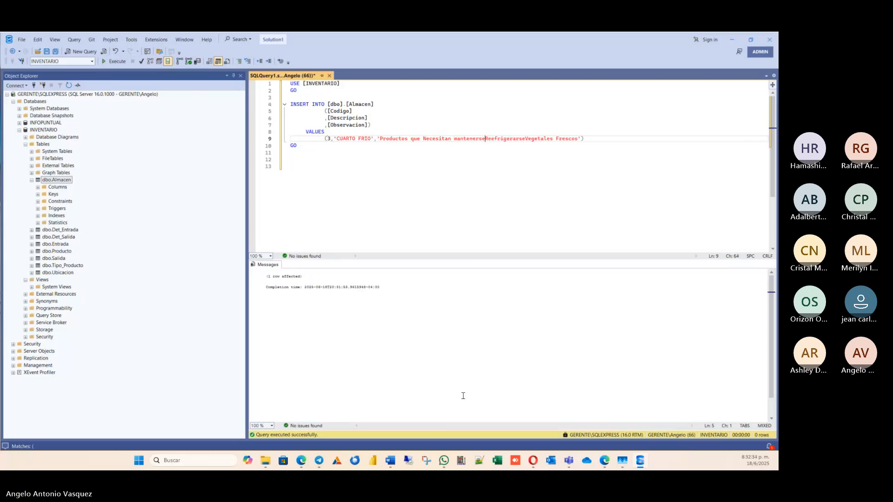
pyautogui.write(' refriger')
pyautogui.press('Delete')
pyautogui.press('Delete')
pyautogui.press('Delete')
pyautogui.press('Delete')
pyautogui.press('Delete')
pyautogui.press('Delete')
pyautogui.press('Delete')
pyautogui.press('Delete')
pyautogui.press('Delete')
pyautogui.press('Delete')
pyautogui.press('Delete')
pyautogui.press('Delete')
pyautogui.press('Delete')
pyautogui.press('Delete')
pyautogui.press('Delete')
pyautogui.press('Delete')
pyautogui.press('Delete')
pyautogui.press('Delete')
pyautogui.write('ado')
pyautogui.press('Delete')
pyautogui.press('Delete')
pyautogui.press('Delete')
pyautogui.press('Delete')
pyautogui.press('Delete')
pyautogui.press('Delete')
pyautogui.press('Delete')
pyautogui.press('Delete')
pyautogui.press('Delete')
pyautogui.press('Delete')
pyautogui.press('Delete')
pyautogui.press('Delete')
pyautogui.click(113, 62)
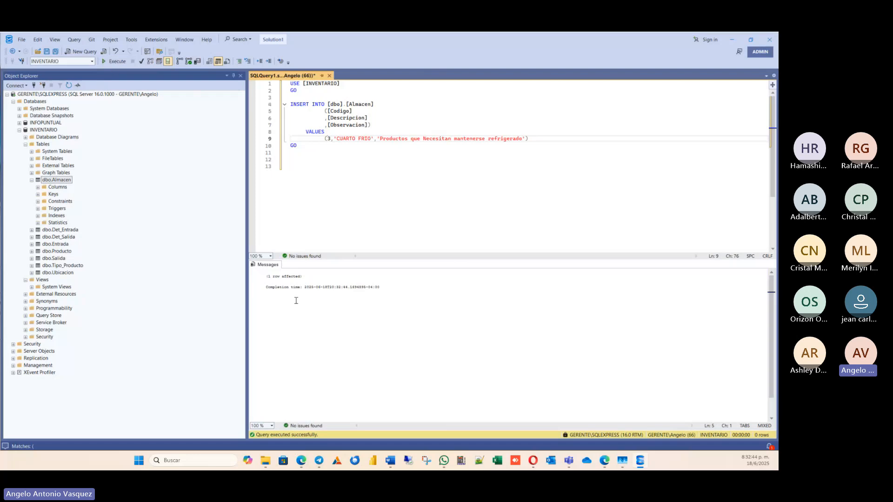
# Start a query on the empty line 13 below the INSERT script with SELECT * FROM.
pyautogui.click(409, 188)
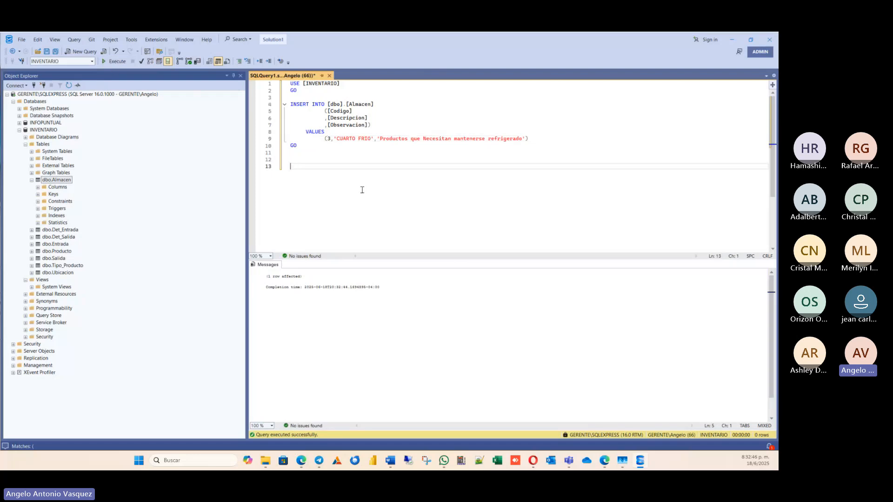
pyautogui.moveTo(328, 138); pyautogui.dragTo(297, 145)
pyautogui.click(394, 189)
pyautogui.write('se')
pyautogui.press('BackSpace')
pyautogui.press('BackSpace')
pyautogui.write('SEECT')
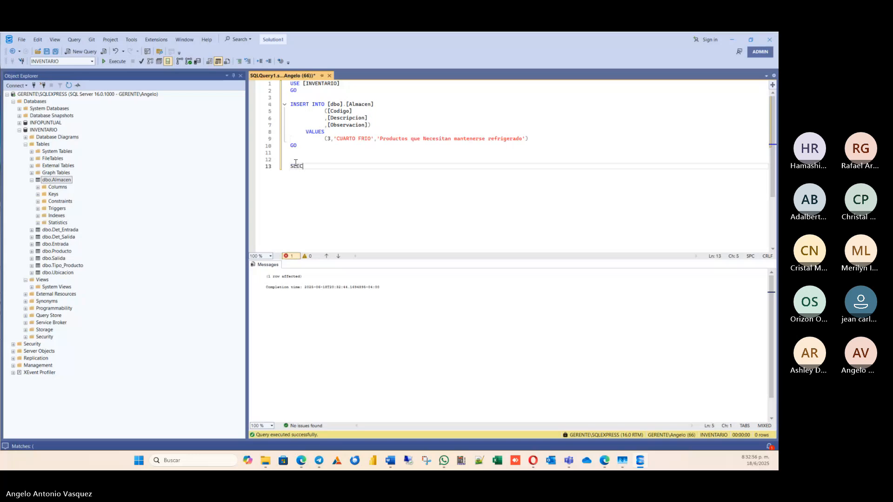
pyautogui.press('BackSpace')
pyautogui.press('BackSpace')
pyautogui.press('BackSpace')
pyautogui.write('LECT ')
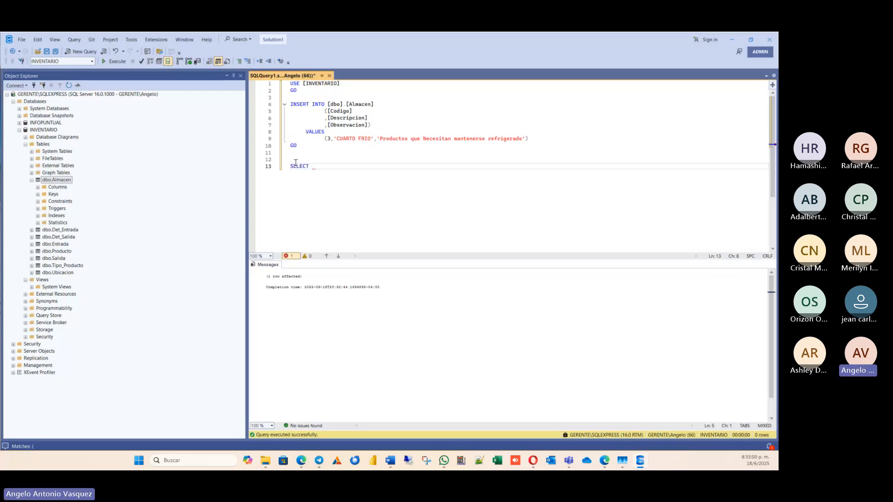
pyautogui.write('*')
pyautogui.press('Tab')
pyautogui.write('FROM ')
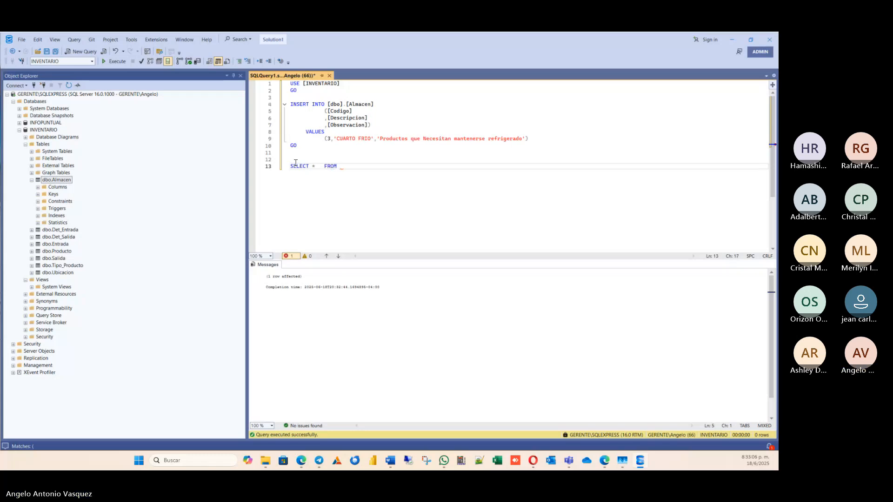
pyautogui.write('[')
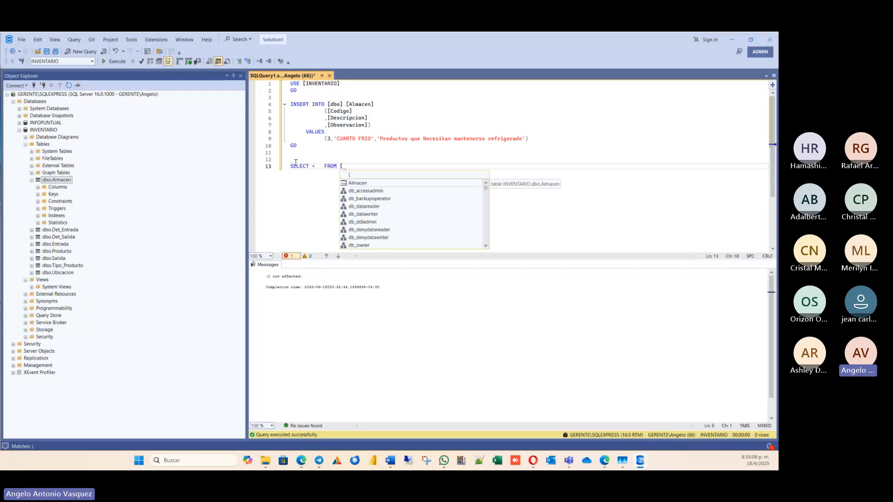
pyautogui.write('IN')
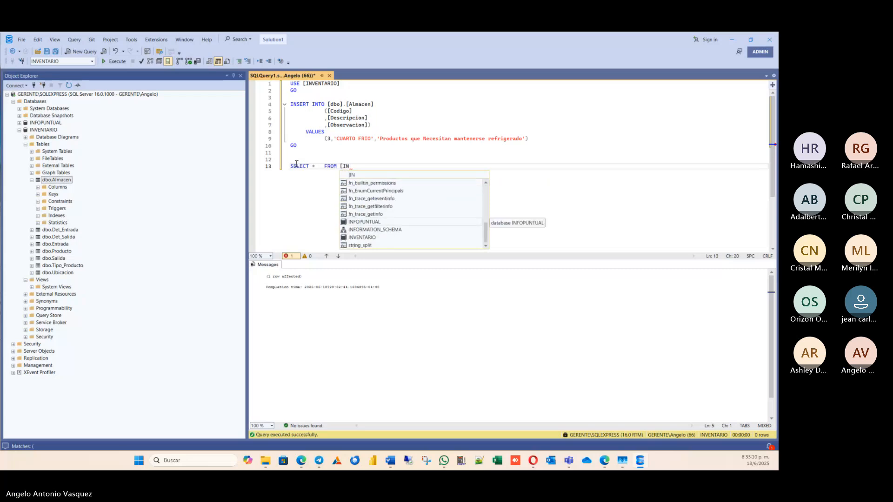
# Complete the query's source as [INVENTARIO].[dbo].Almacen and execute only the SELECT statement.
pyautogui.press('Down')
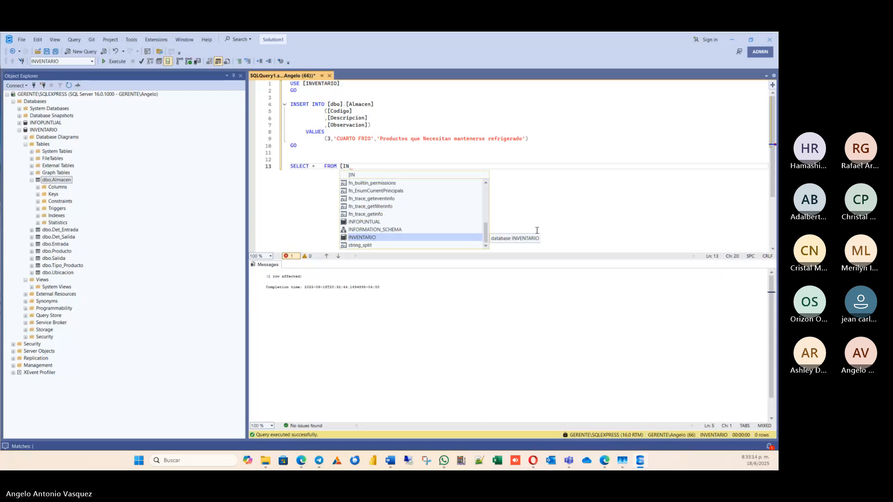
pyautogui.doubleClick(385, 239)
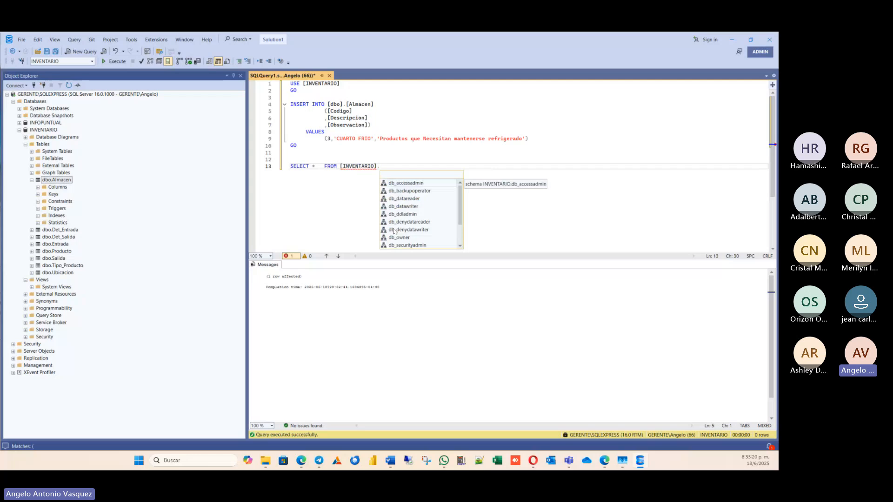
pyautogui.write('[D')
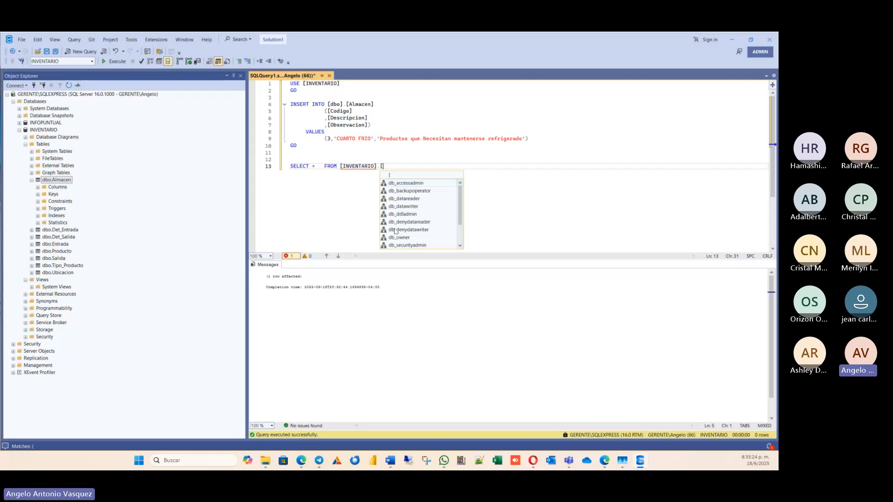
pyautogui.press('BackSpace')
pyautogui.write('dbo')
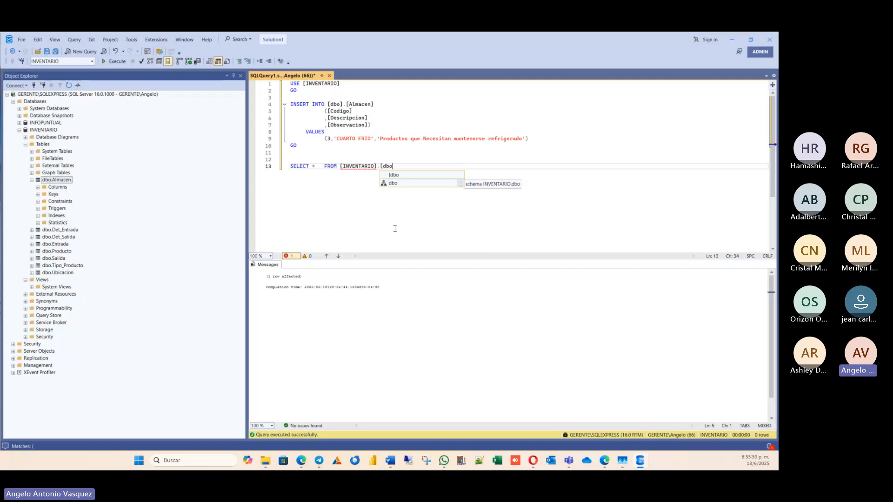
pyautogui.write('].')
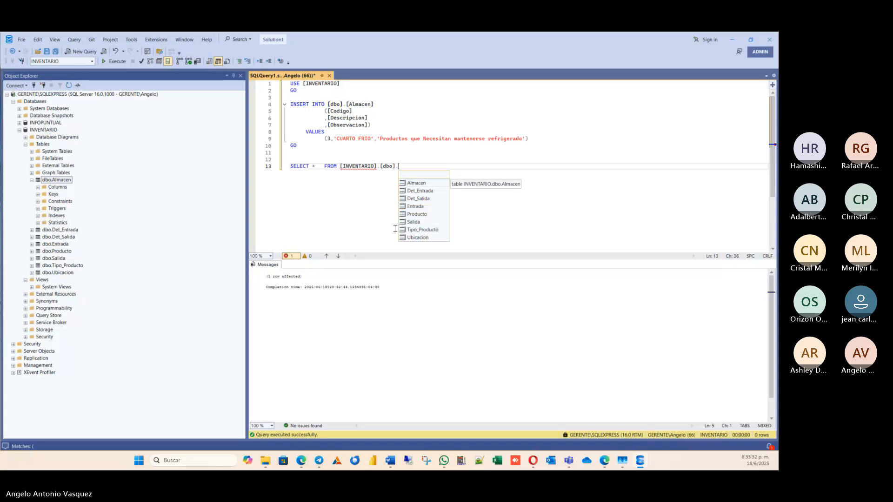
pyautogui.doubleClick(424, 184)
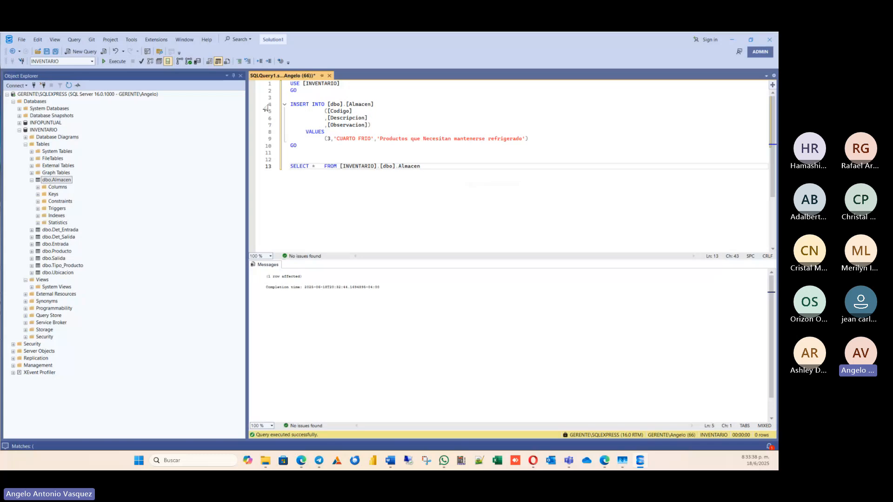
pyautogui.moveTo(471, 168); pyautogui.dragTo(265, 166)
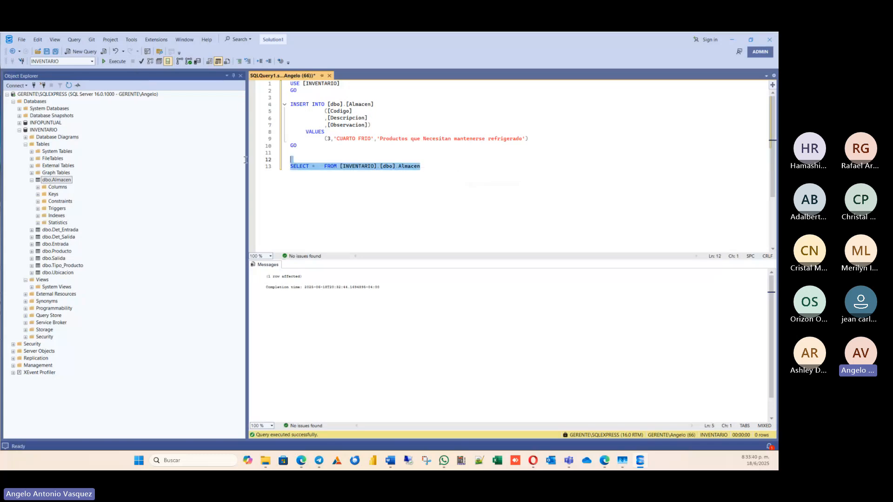
pyautogui.click(115, 61)
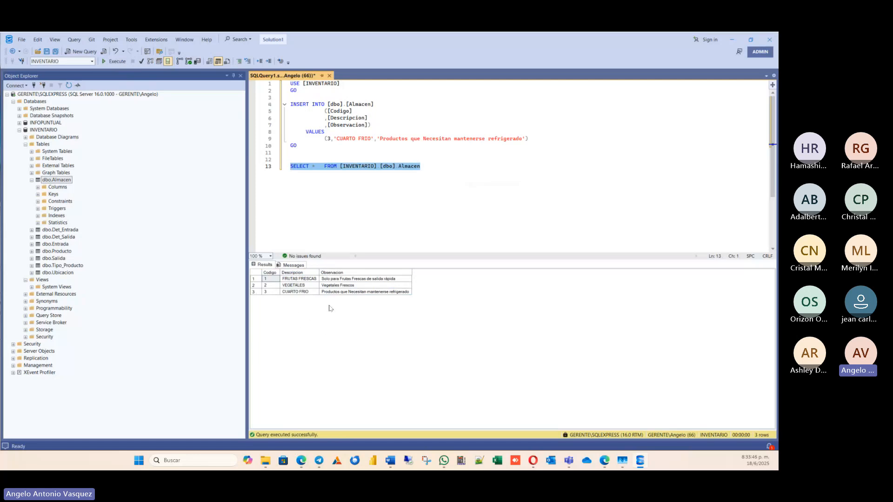
# Examine the Descripcion and Observacion values of the Almacen records in the query results.
pyautogui.click(300, 279)
pyautogui.click(302, 285)
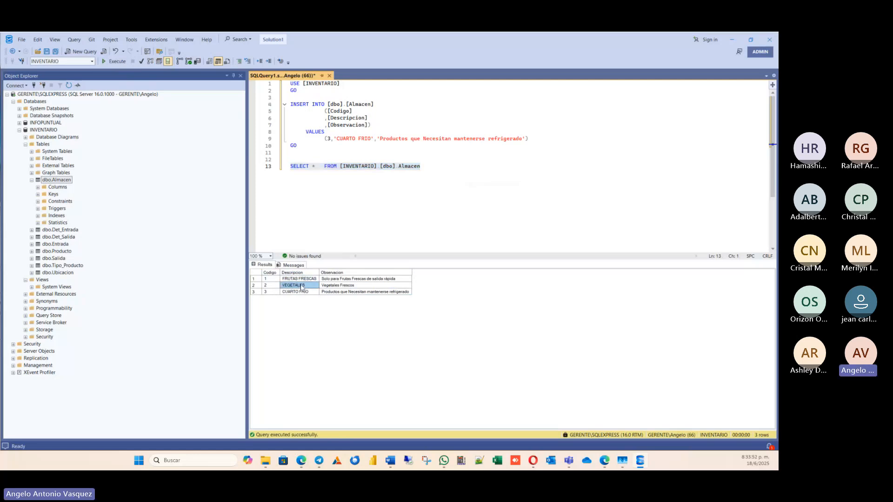
pyautogui.click(302, 292)
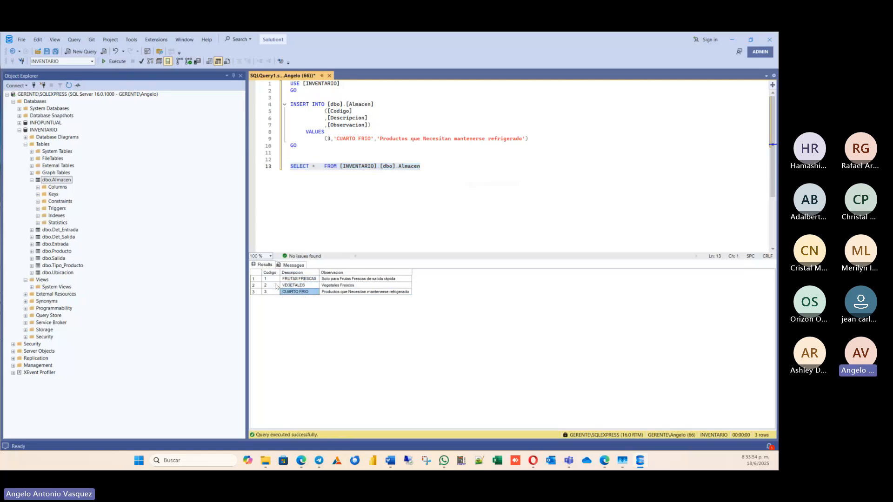
pyautogui.click(348, 279)
pyautogui.click(347, 285)
pyautogui.click(353, 292)
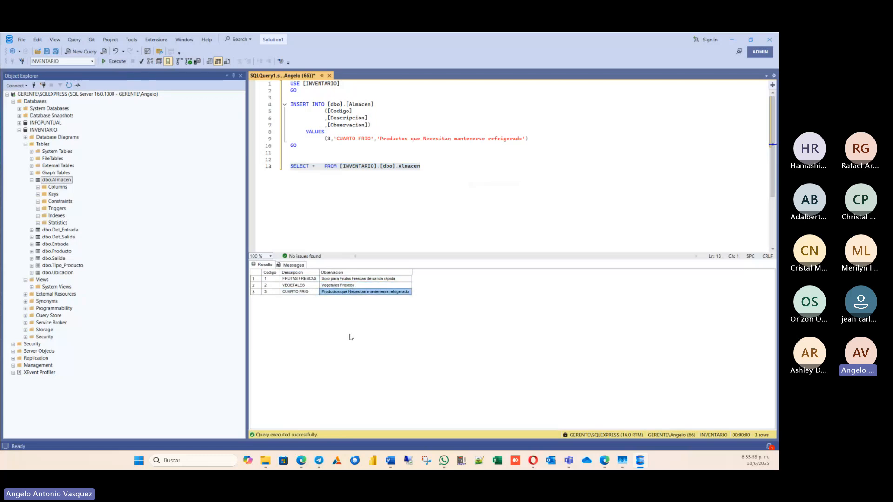
pyautogui.click(345, 285)
pyautogui.click(347, 278)
pyautogui.click(347, 292)
pyautogui.click(371, 232)
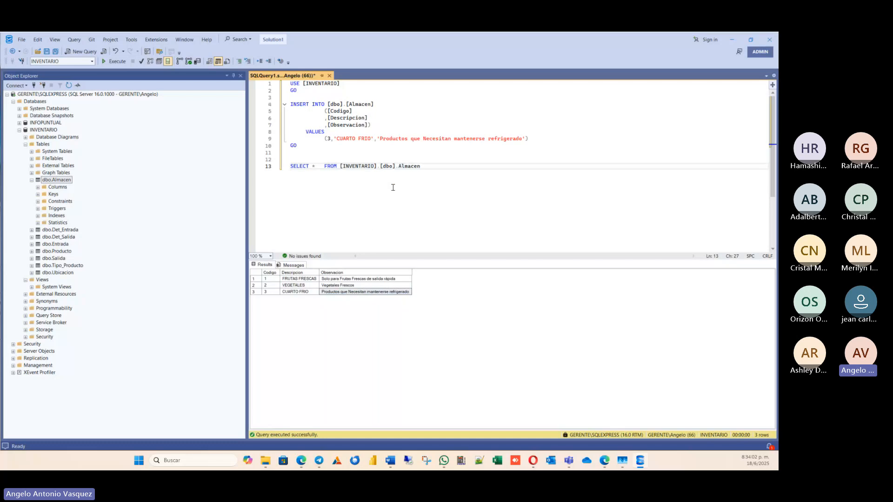
# Add two new lines after the SELECT statement for another statement.
pyautogui.click(444, 167)
pyautogui.press('Return')
pyautogui.press('Return')
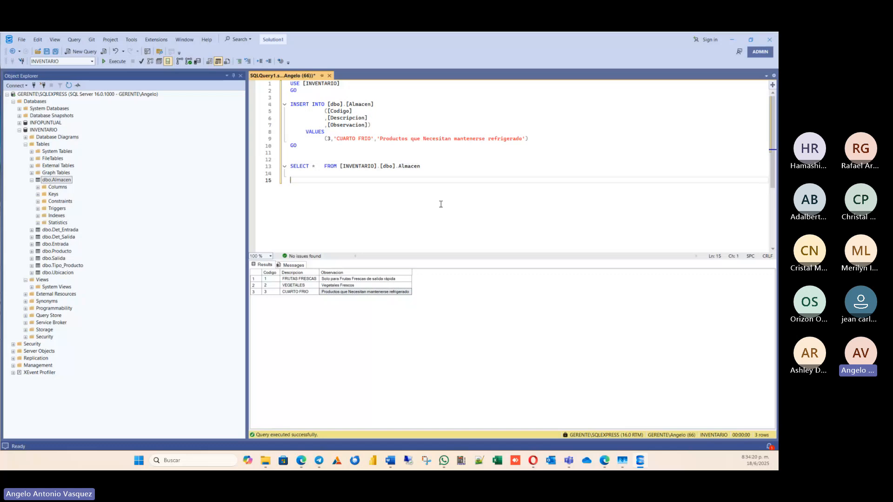
pyautogui.rightClick(66, 182)
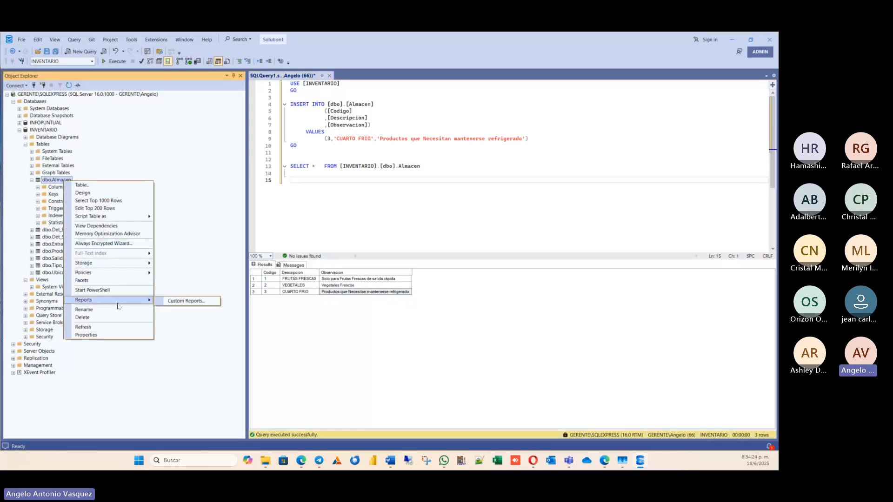
pyautogui.moveTo(135, 218)
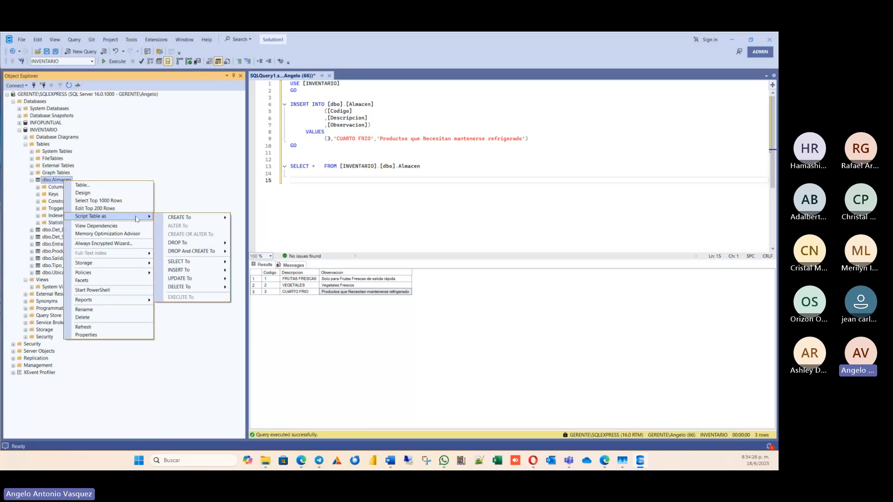
pyautogui.click(326, 182)
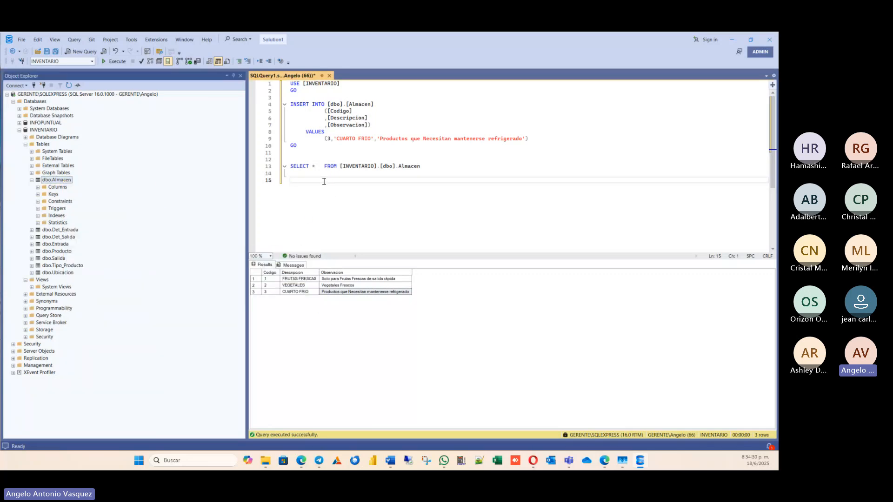
# Start an UPDATE statement on line 15, below the SELECT, that targets the Almacen table.
pyautogui.write('u')
pyautogui.press('BackSpace')
pyautogui.write('U')
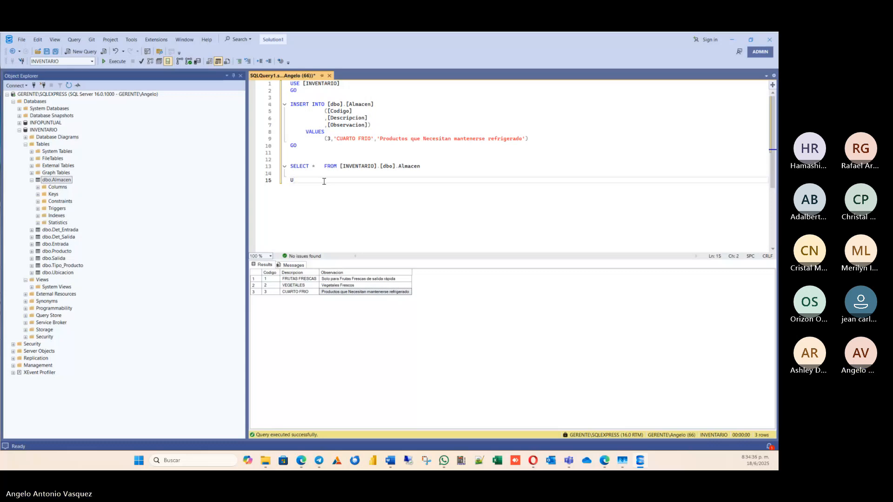
pyautogui.write('PDATE')
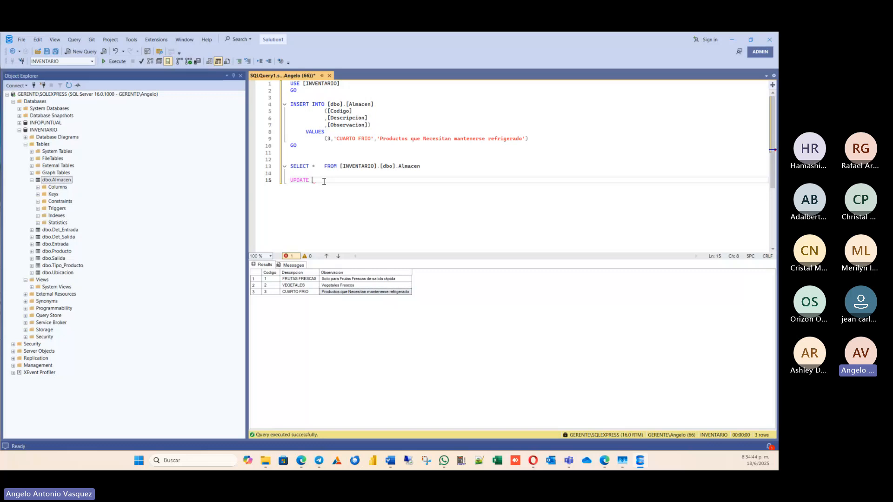
pyautogui.write('PRO')
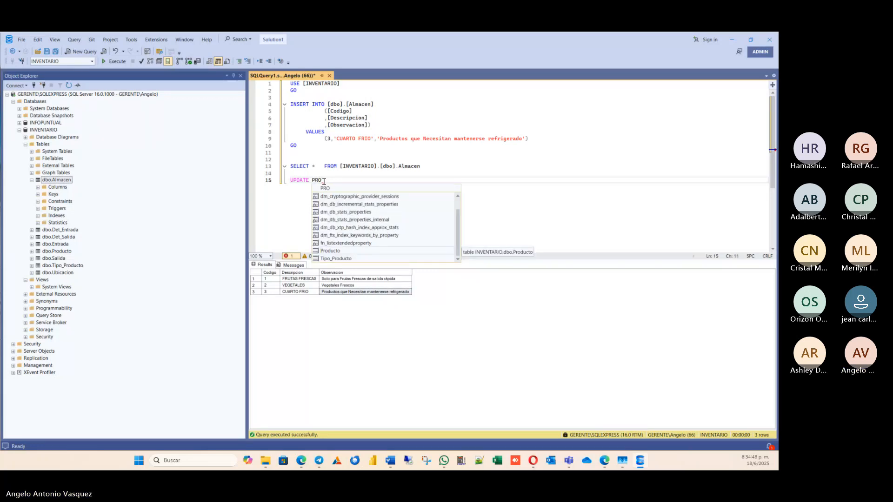
pyautogui.press('BackSpace')
pyautogui.press('BackSpace')
pyautogui.press('BackSpace')
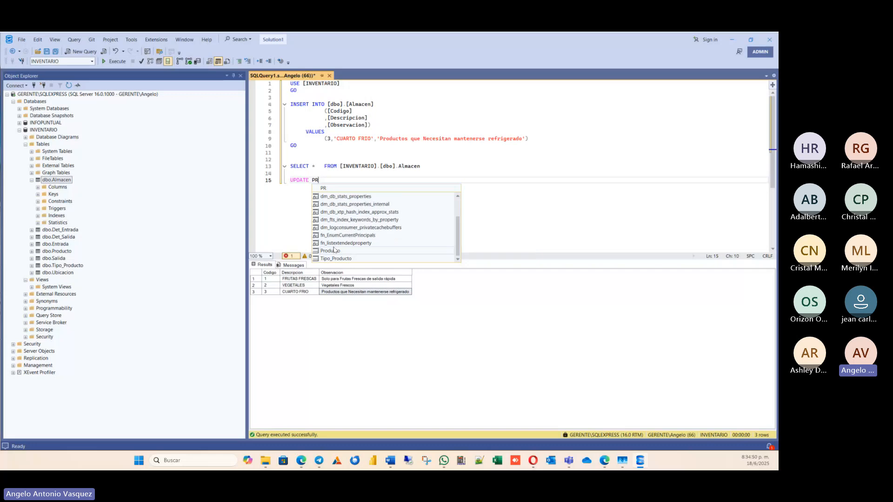
pyautogui.write('A')
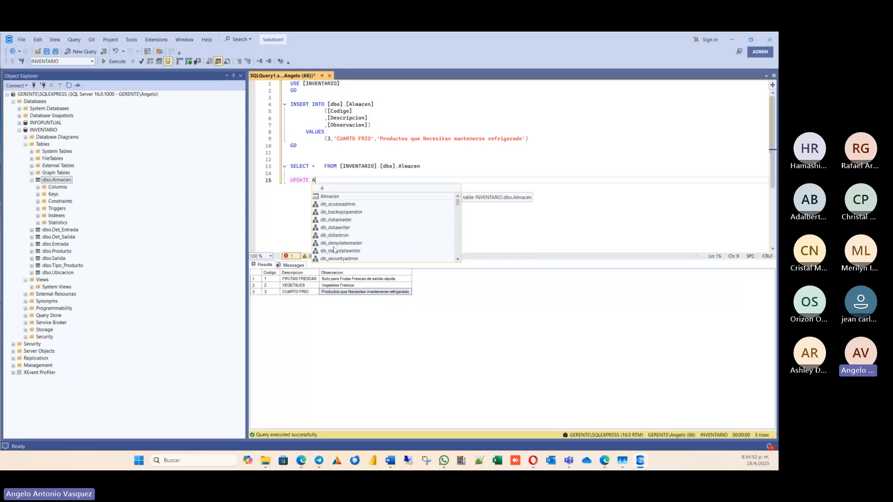
pyautogui.doubleClick(332, 196)
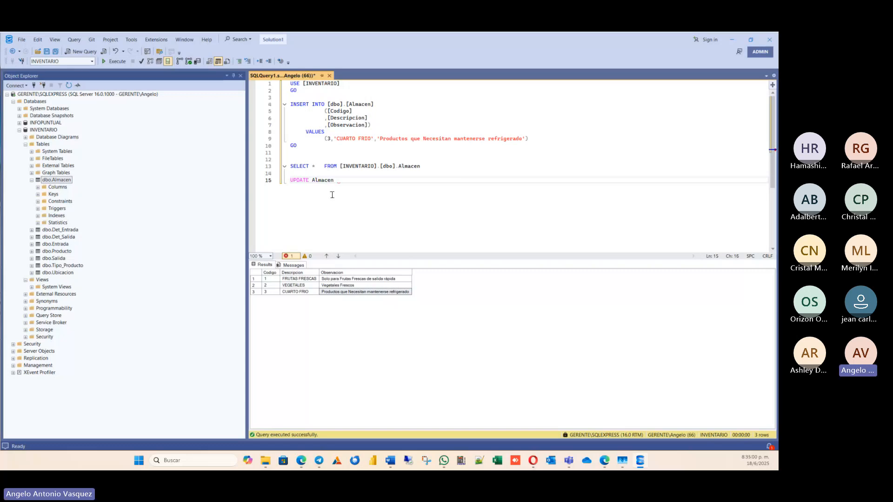
# Add the SET clause assigning 'Vegetales en cualquier condición' to the Observacion column.
pyautogui.write('SET o')
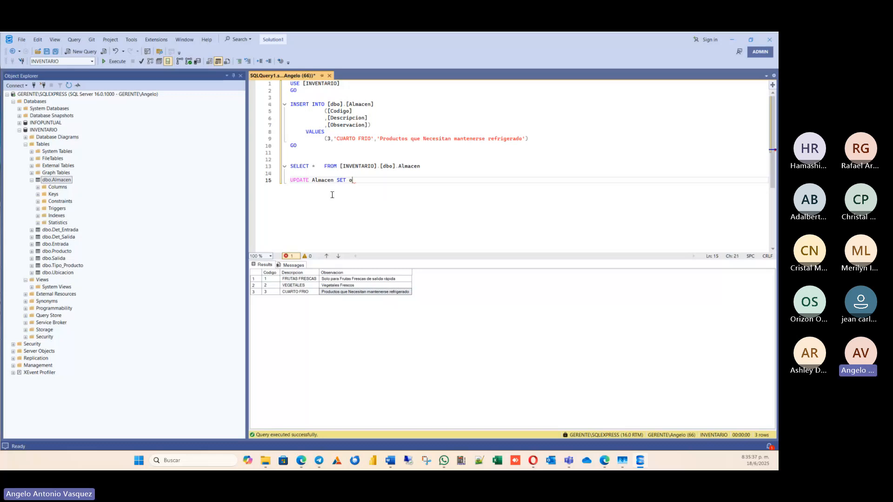
pyautogui.hotkey('ctrl', 'space')
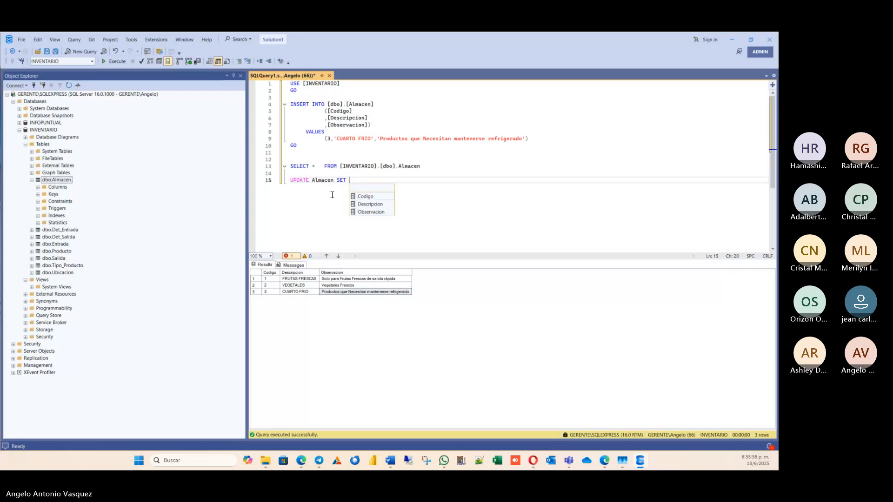
pyautogui.write('Obser')
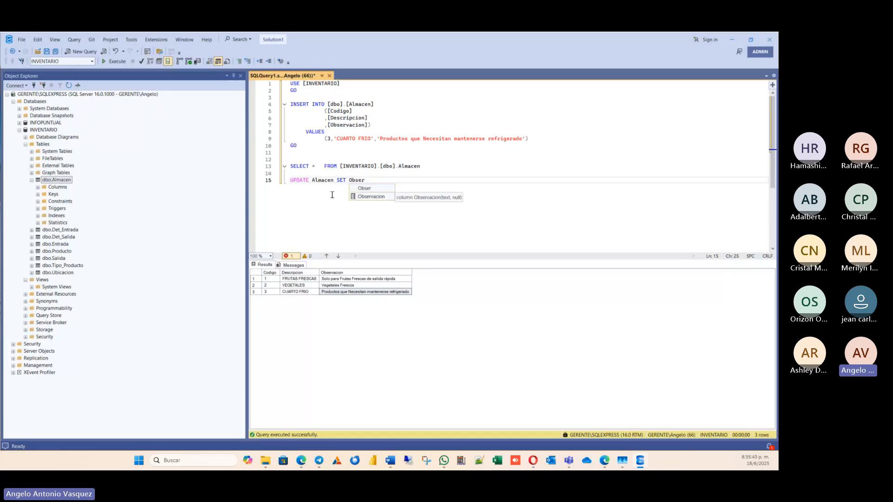
pyautogui.press('Tab')
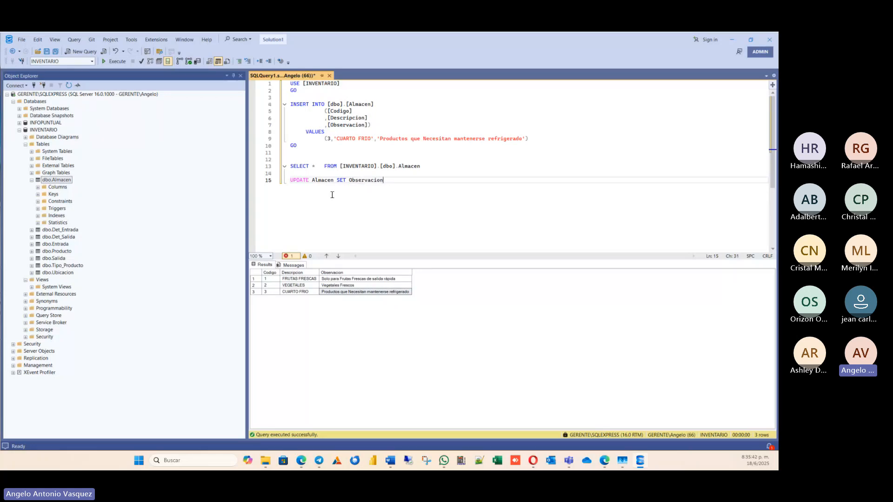
pyautogui.write('=')
pyautogui.press('Left')
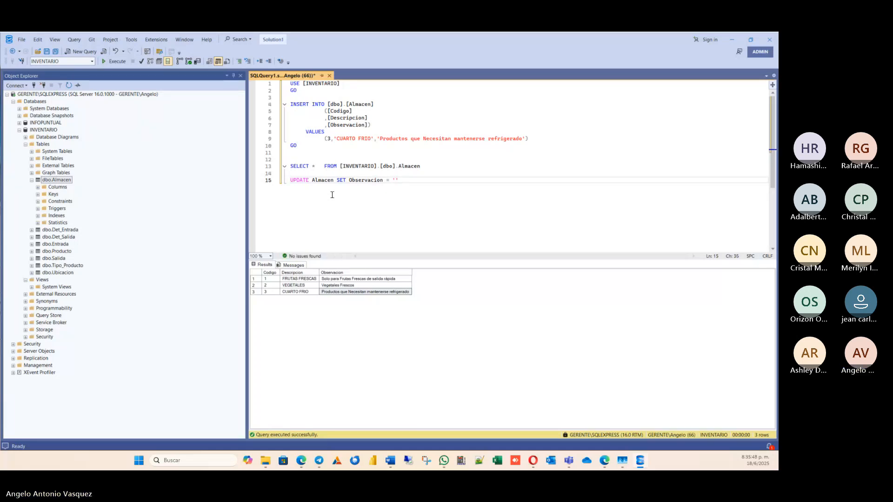
pyautogui.write('Vegetales e')
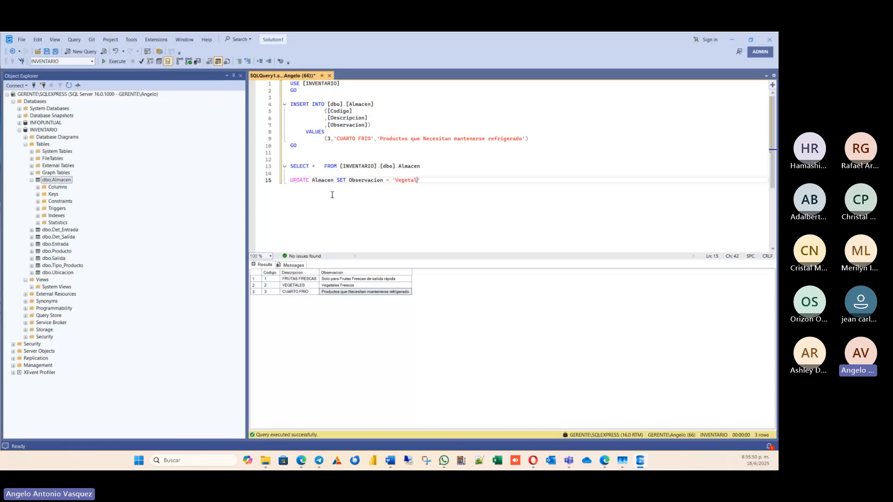
pyautogui.write('n cualquier condici')
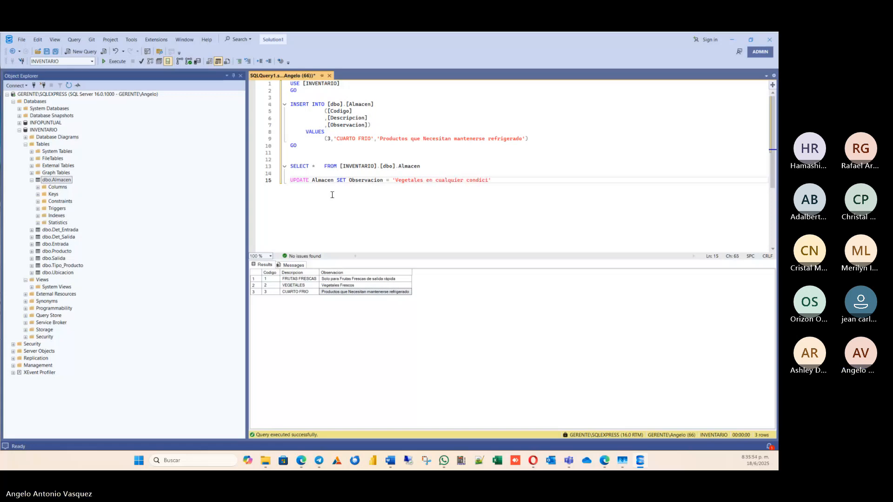
pyautogui.write('ón')
pyautogui.click(541, 174)
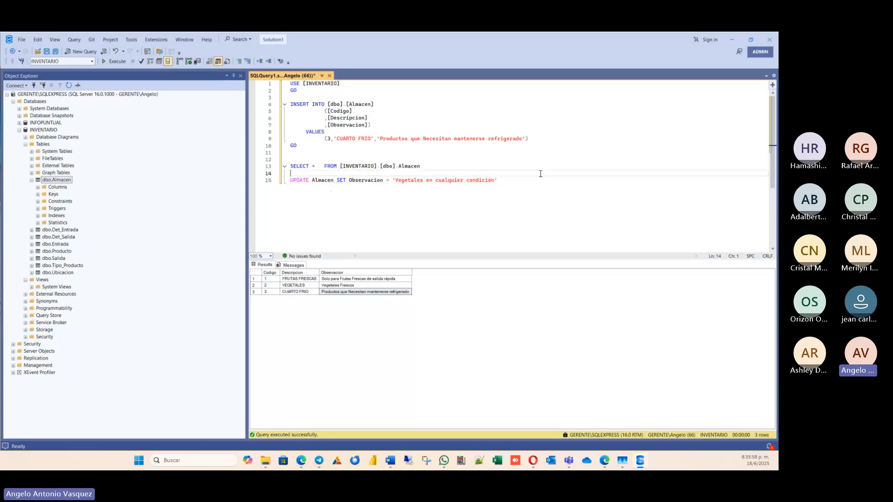
# Restrict the UPDATE statement with WHERE Codigo = 2 on line 17, leaving line 16 blank.
pyautogui.click(529, 181)
pyautogui.press('Return')
pyautogui.write('where')
pyautogui.press('BackSpace')
pyautogui.press('BackSpace')
pyautogui.press('BackSpace')
pyautogui.press('BackSpace')
pyautogui.press('BackSpace')
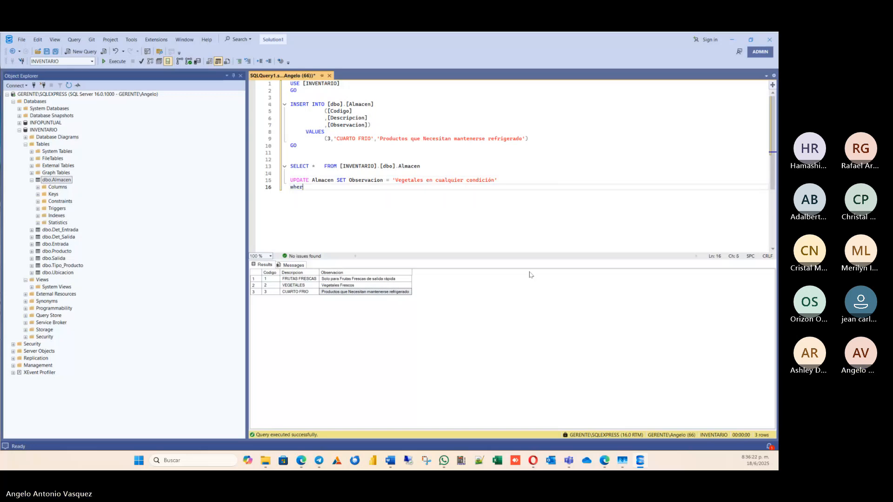
pyautogui.press('Return')
pyautogui.write('WHERE')
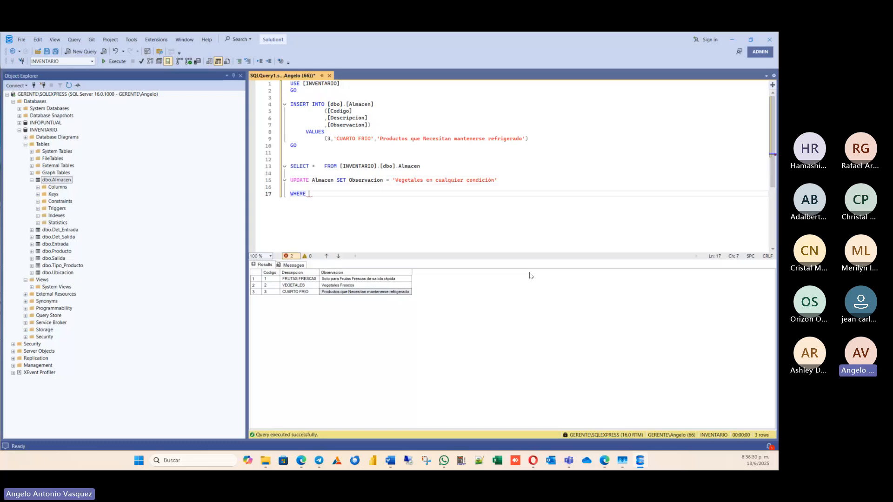
pyautogui.write('C')
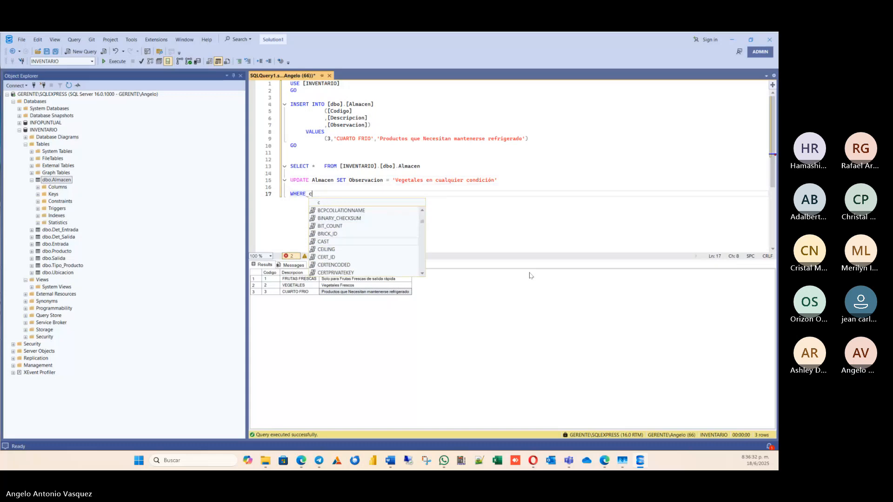
pyautogui.write('odigo')
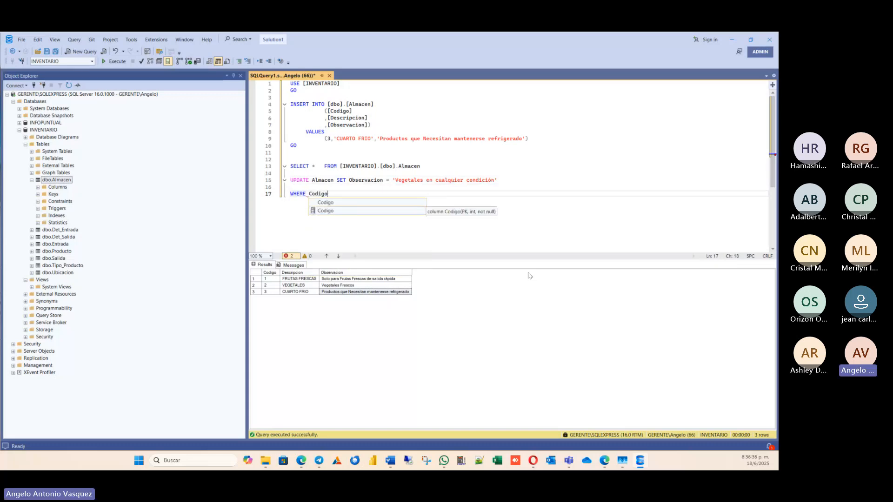
pyautogui.write(' = 2')
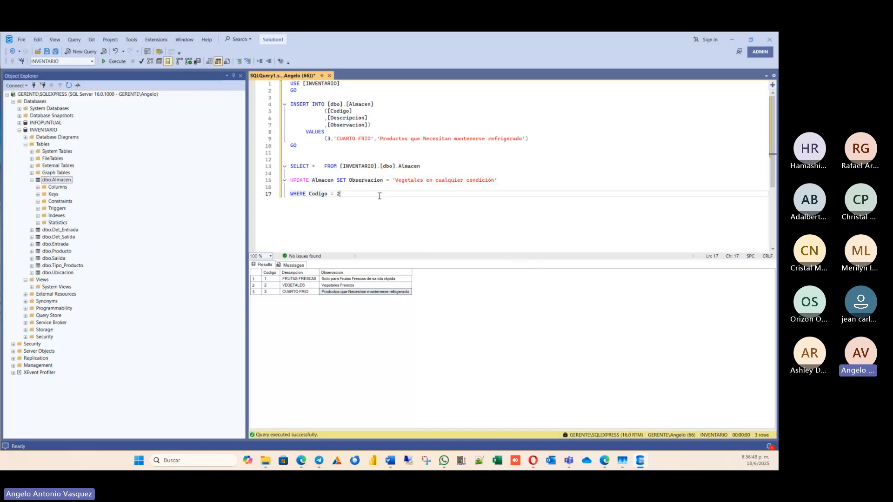
# Execute only the UPDATE statement, including its WHERE clause, and check the execution message.
pyautogui.moveTo(380, 196); pyautogui.dragTo(244, 180)
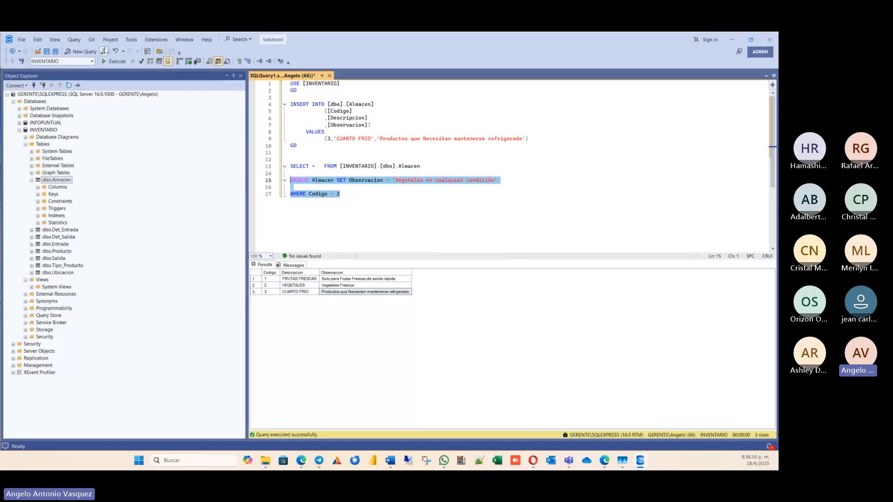
pyautogui.click(115, 61)
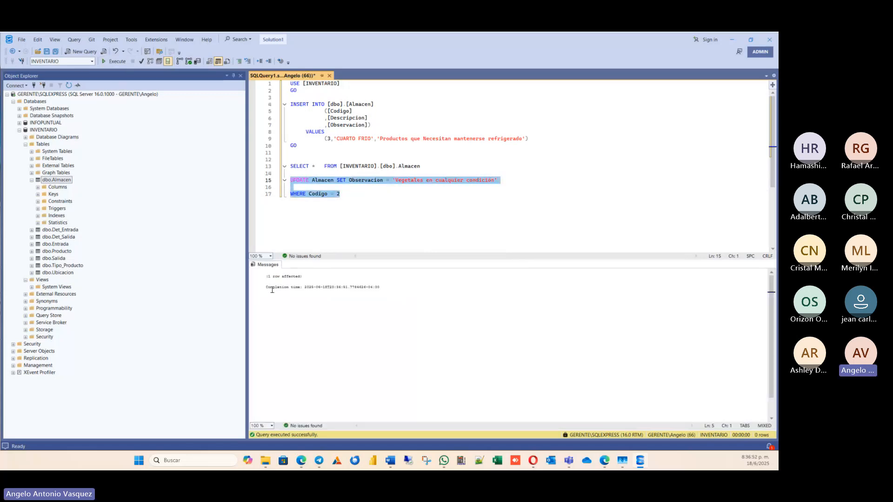
pyautogui.moveTo(265, 276); pyautogui.dragTo(304, 277)
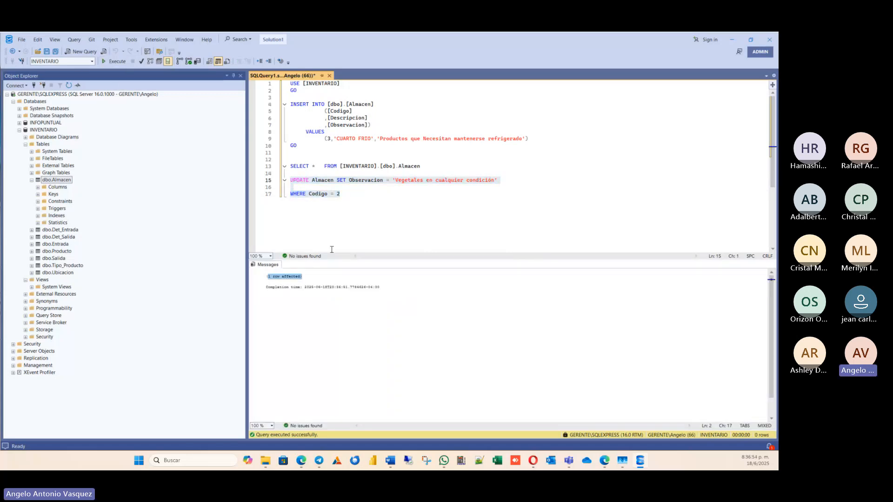
# Execute only the SELECT statement and check the Descripcion and Observacion of the record with Codigo 2.
pyautogui.click(365, 200)
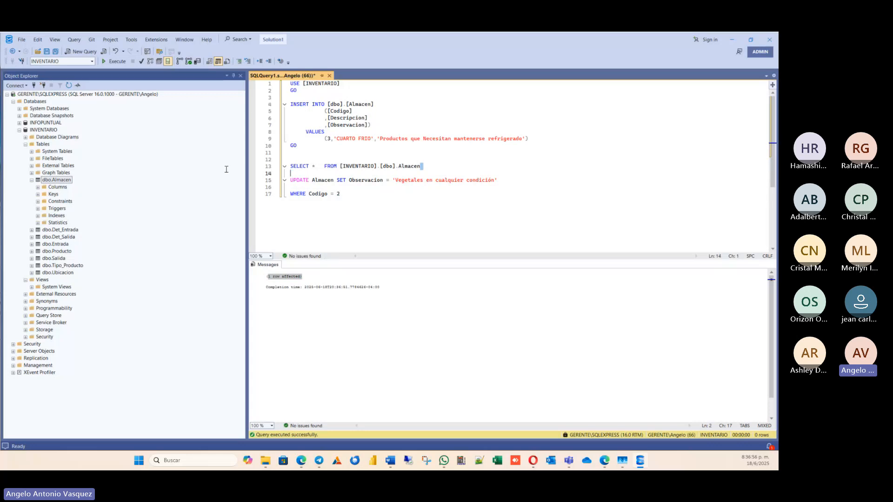
pyautogui.moveTo(421, 166); pyautogui.dragTo(289, 166)
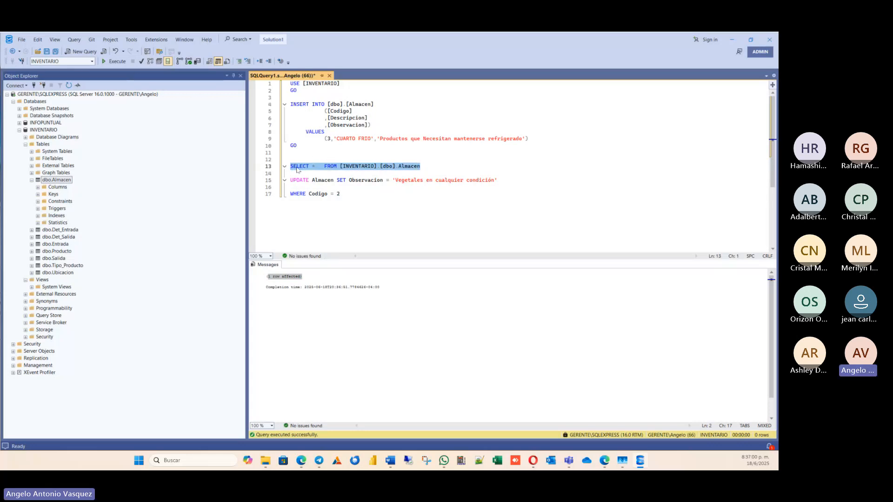
pyautogui.click(113, 61)
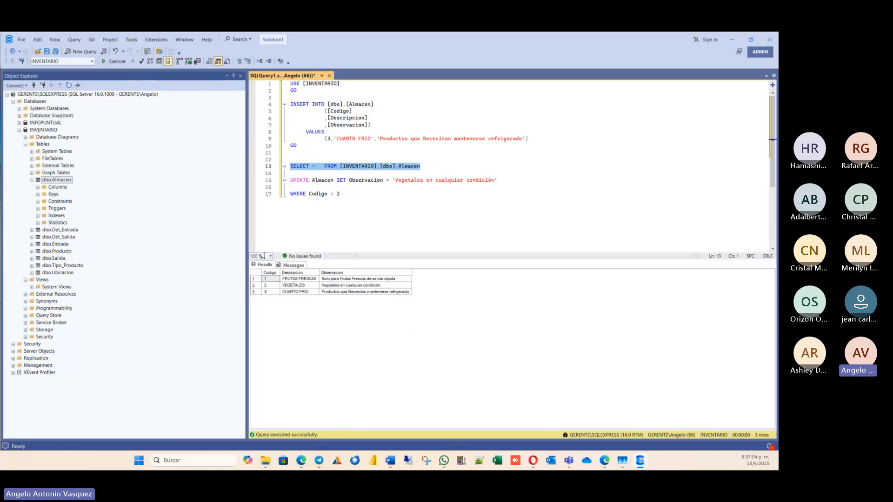
pyautogui.click(272, 283)
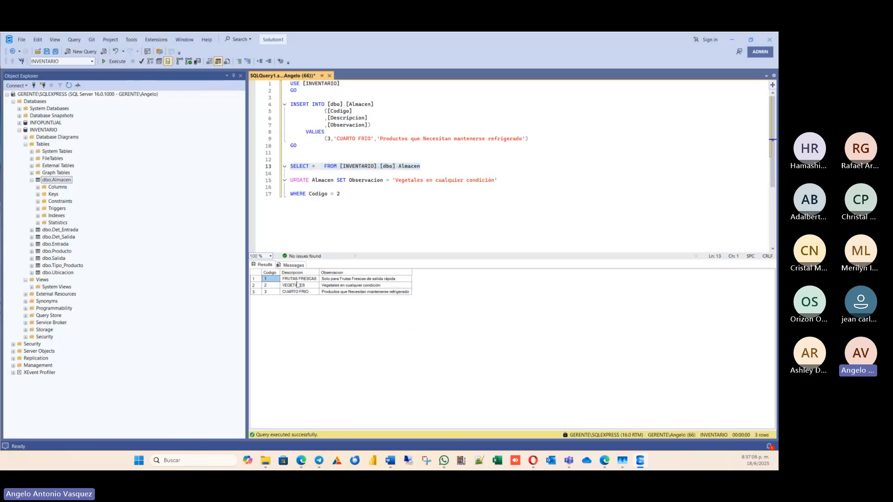
pyautogui.click(342, 285)
pyautogui.click(303, 287)
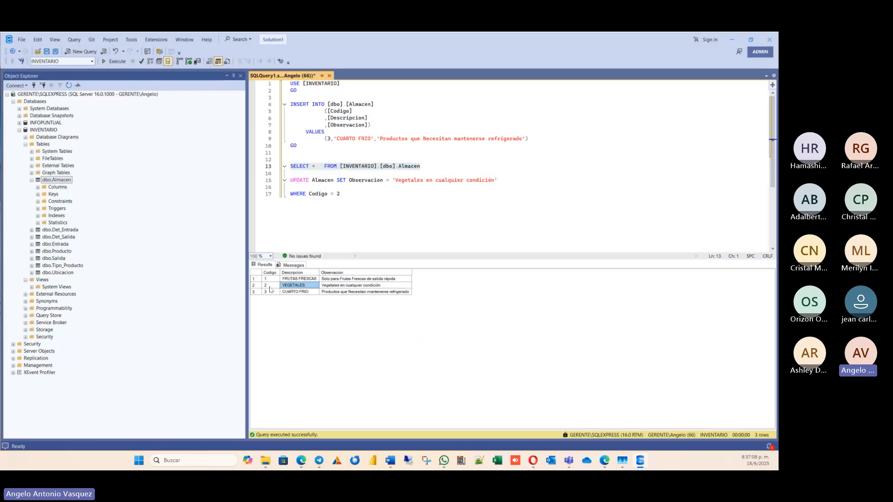
pyautogui.click(304, 291)
pyautogui.click(340, 285)
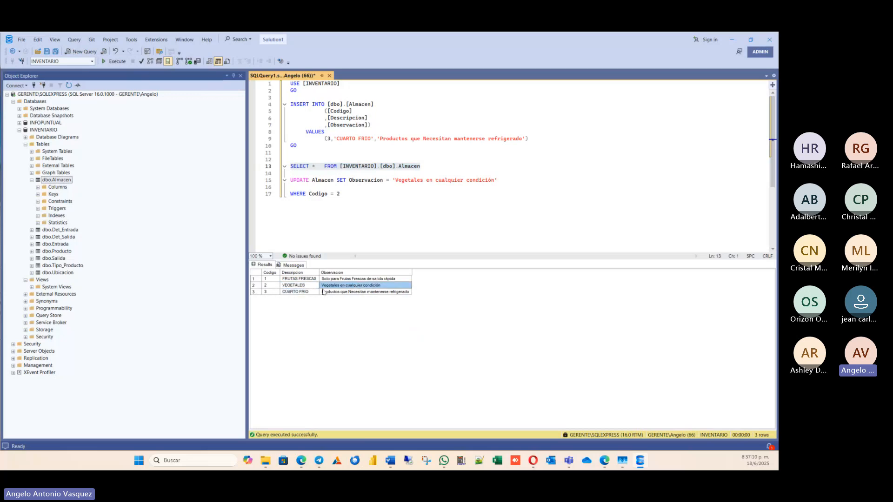
# Set the Codigo value in the INSERT statement's VALUES list to 4.
pyautogui.click(427, 187)
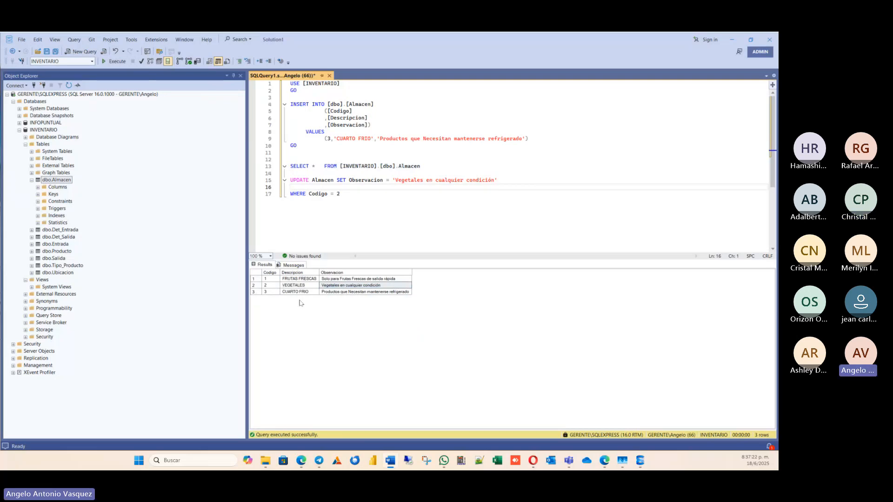
pyautogui.click(336, 207)
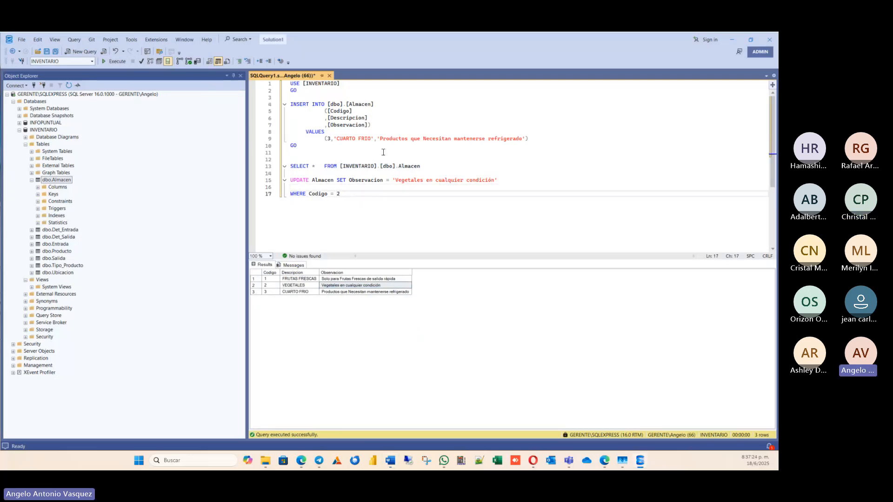
pyautogui.click(331, 140)
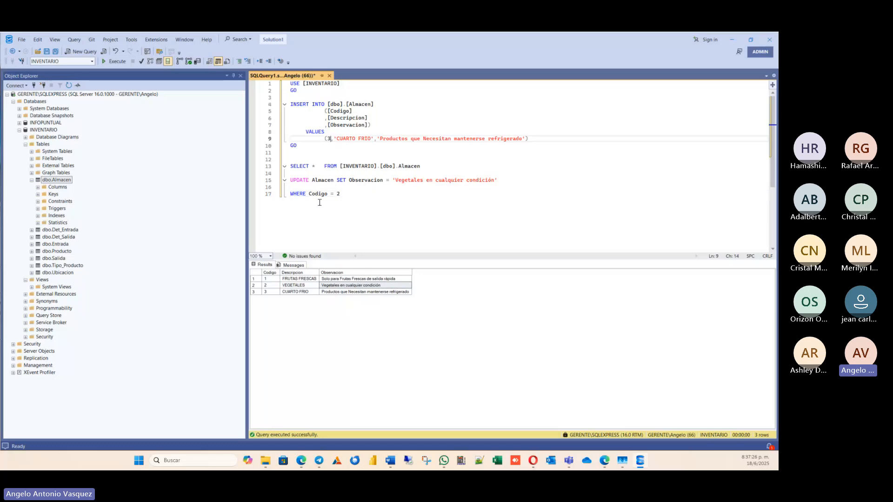
pyautogui.press('BackSpace')
pyautogui.write('4')
# Replace the Descripcion text CUARTO FRIO in the INSERT statement's VALUES list with REACTIVOS.
pyautogui.press('Right')
pyautogui.press('Right')
pyautogui.press('Right')
pyautogui.press('BackSpace')
pyautogui.press('Delete')
pyautogui.press('Delete')
pyautogui.press('Delete')
pyautogui.press('Delete')
pyautogui.press('Delete')
pyautogui.press('Delete')
pyautogui.press('Delete')
pyautogui.press('Delete')
pyautogui.press('Delete')
pyautogui.press('Delete')
pyautogui.press('Delete')
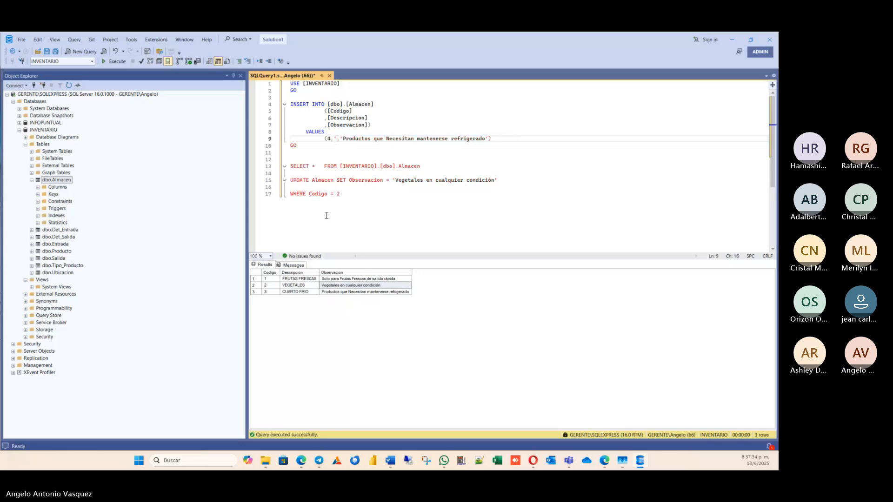
pyautogui.write("REACTIVOS '")
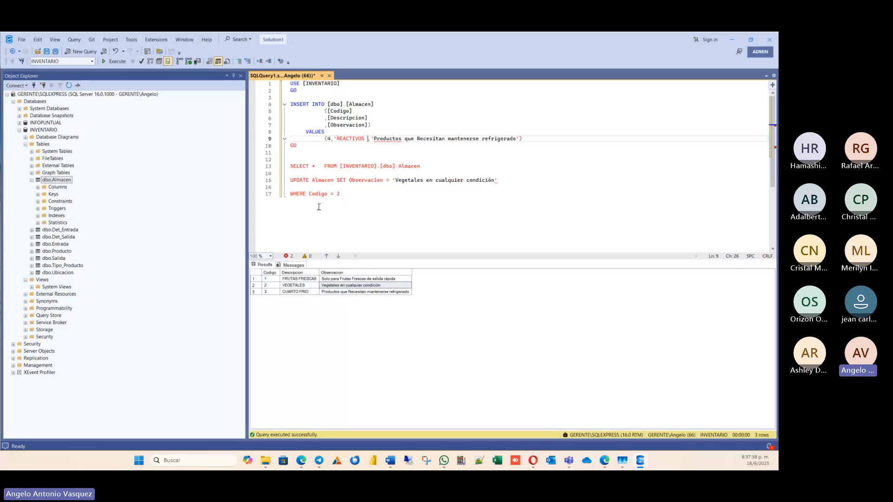
pyautogui.press('BackSpace')
# Change the Observacion text in the INSERT statement's VALUES list to 'Productos que Necesitan proteccion especial y manejo con cuidado'.
pyautogui.press('Right')
pyautogui.press('Right')
pyautogui.press('Right')
pyautogui.press('Right')
pyautogui.press('Right')
pyautogui.press('Right')
pyautogui.press('Right')
pyautogui.press('Right')
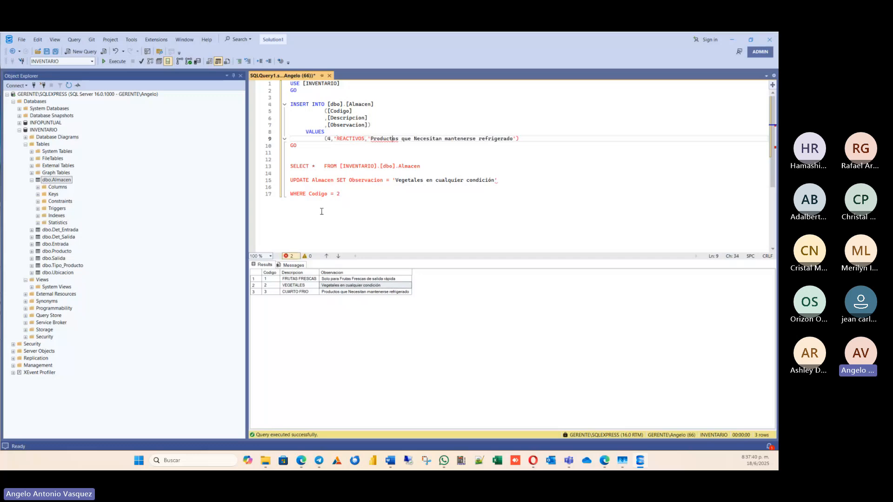
pyautogui.press('Right')
pyautogui.press('Right')
pyautogui.press('Right')
pyautogui.press('Right')
pyautogui.press('Right')
pyautogui.press('Right')
pyautogui.press('Right')
pyautogui.press('Right')
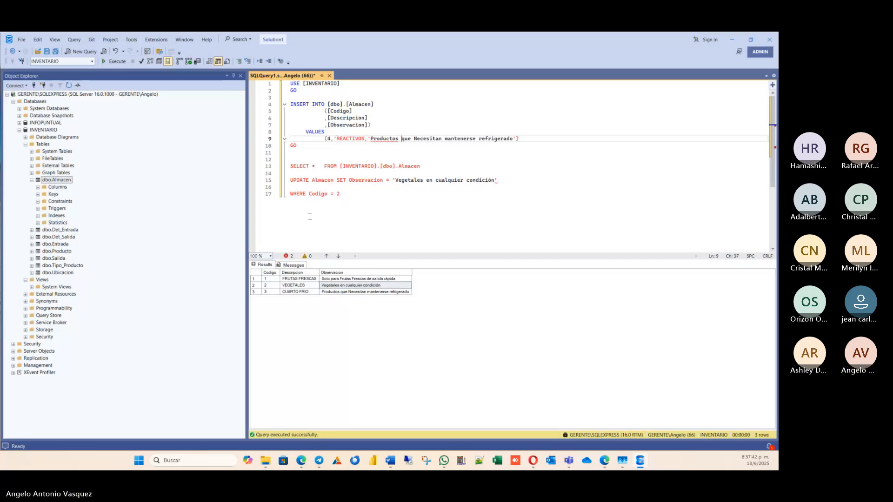
pyautogui.press('Right')
pyautogui.press('Right')
pyautogui.press('Right')
pyautogui.press('Right')
pyautogui.press('Right')
pyautogui.press('Right')
pyautogui.press('Right')
pyautogui.press('Right')
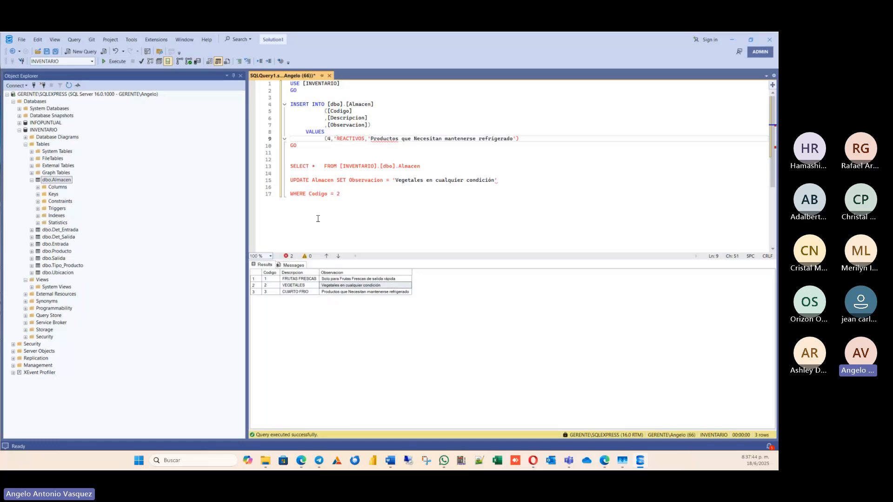
pyautogui.write('prote')
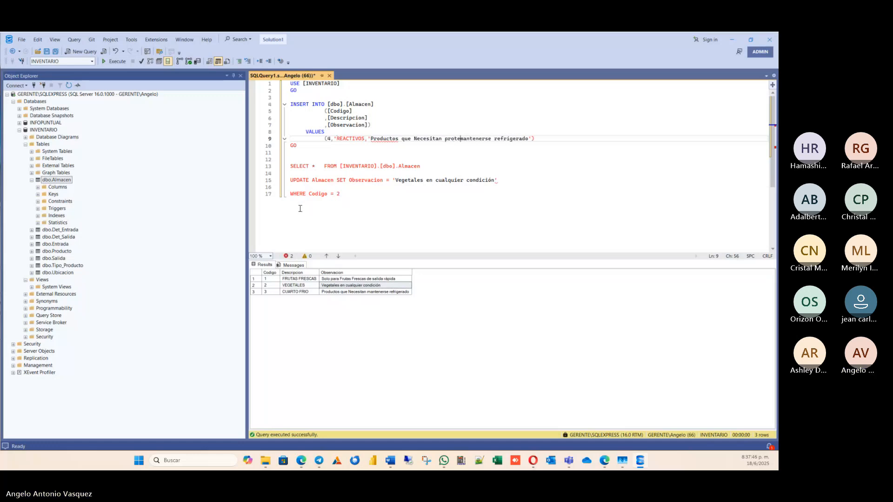
pyautogui.write('ccion e')
pyautogui.write('speci')
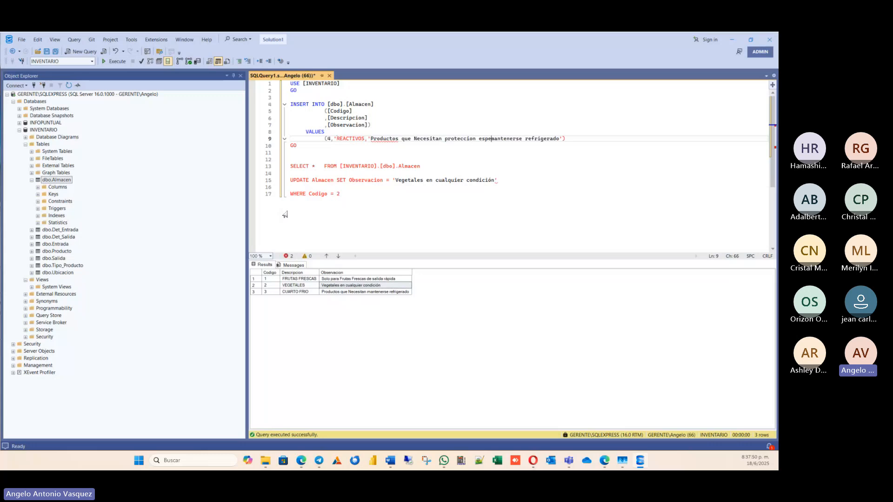
pyautogui.write('al y ')
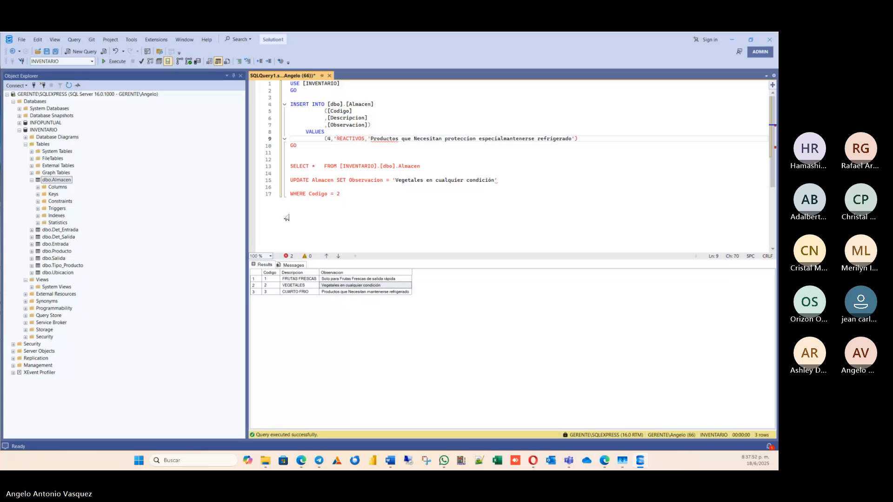
pyautogui.write('manejo con')
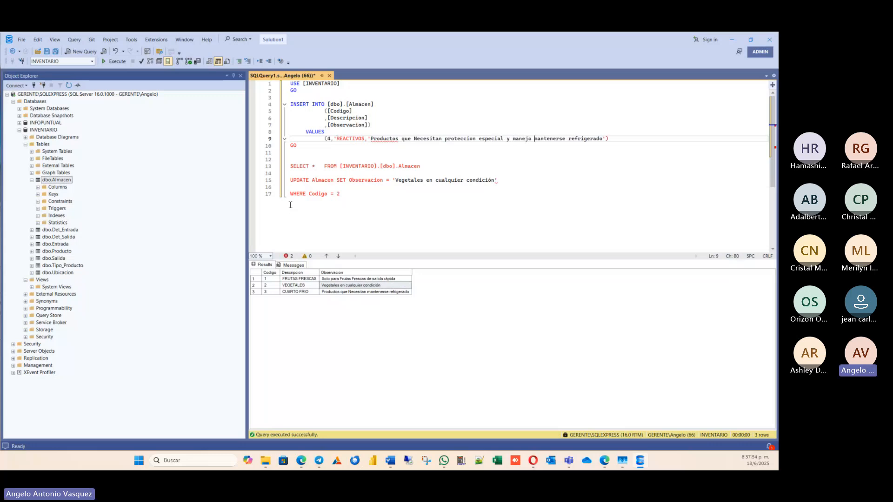
pyautogui.write(' cuidado')
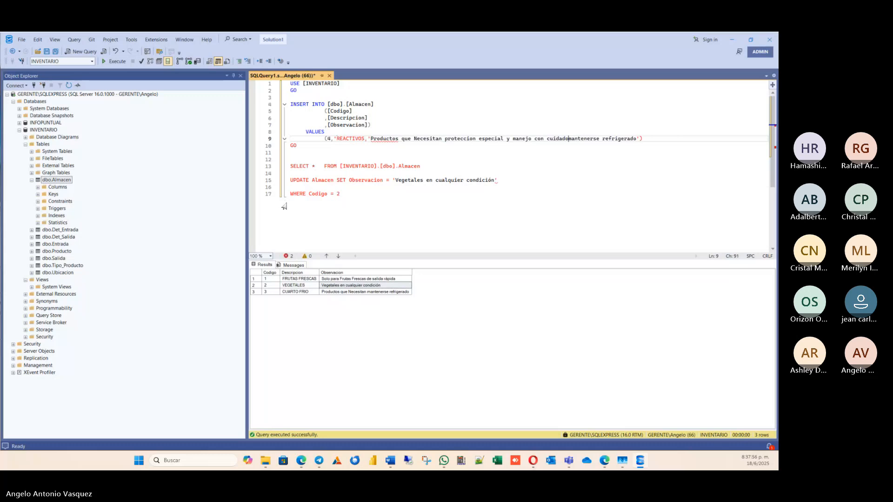
pyautogui.press('Delete')
pyautogui.press('Delete')
pyautogui.press('Delete')
pyautogui.press('Delete')
pyautogui.press('Delete')
pyautogui.press('Delete')
pyautogui.press('Delete')
pyautogui.press('Delete')
pyautogui.press('Delete')
pyautogui.press('Delete')
pyautogui.press('Delete')
pyautogui.press('Delete')
pyautogui.press('Delete')
pyautogui.press('Delete')
pyautogui.press('Delete')
pyautogui.press('Delete')
pyautogui.press('Delete')
pyautogui.press('Delete')
pyautogui.press('Delete')
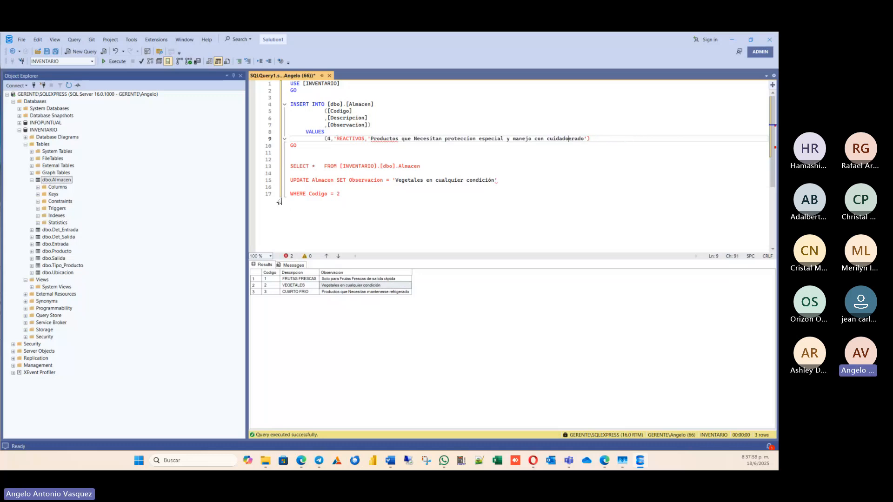
pyautogui.press('Delete')
pyautogui.press('Delete')
# Try to execute only the INSERT block, and add the missing closing single quote after REACTIVOS in its VALUES list.
pyautogui.moveTo(297, 146); pyautogui.dragTo(261, 106)
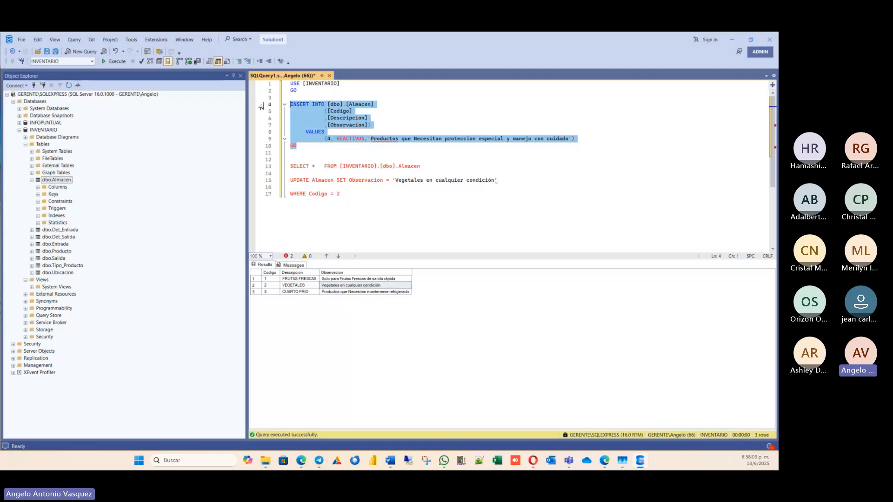
pyautogui.click(112, 61)
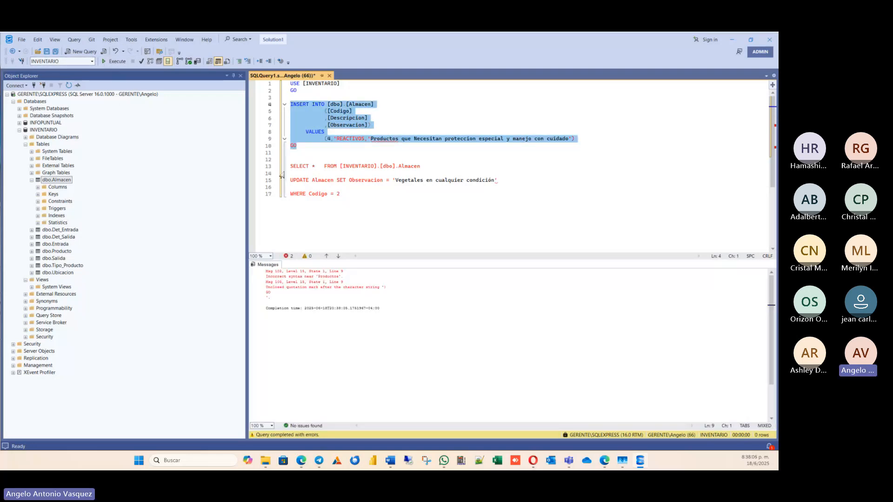
pyautogui.click(335, 139)
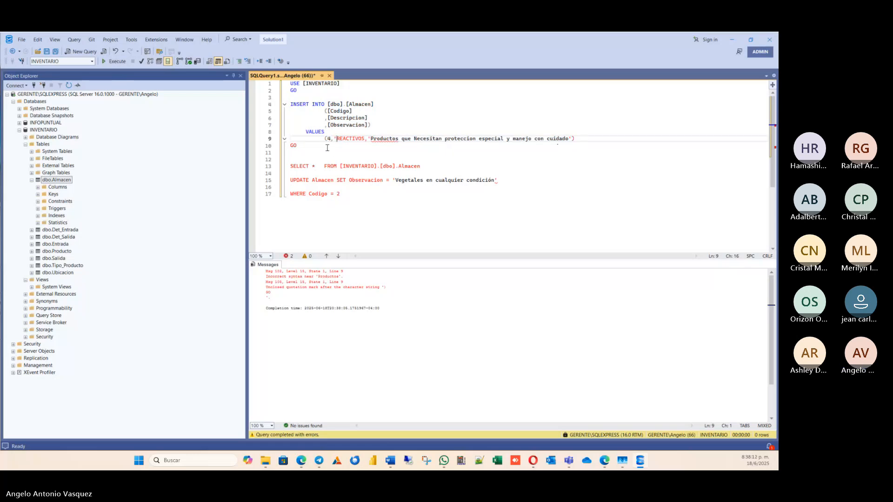
pyautogui.click(364, 139)
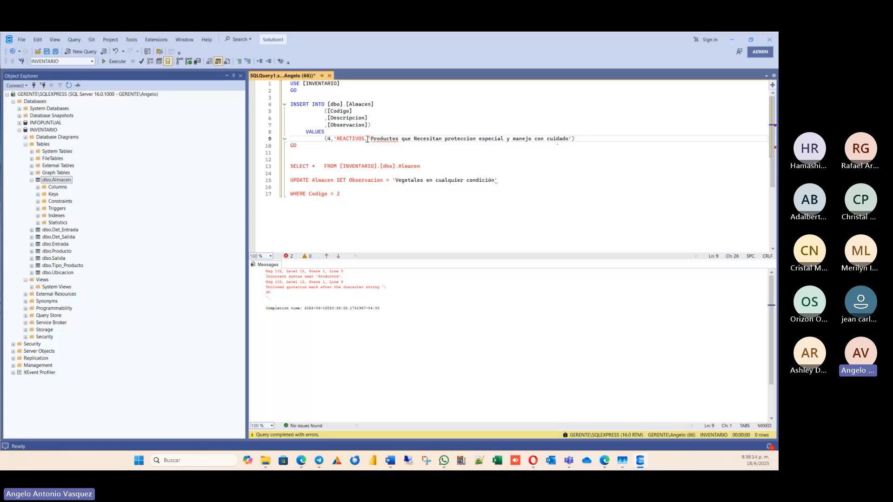
pyautogui.press('BackSpace')
pyautogui.write("'")
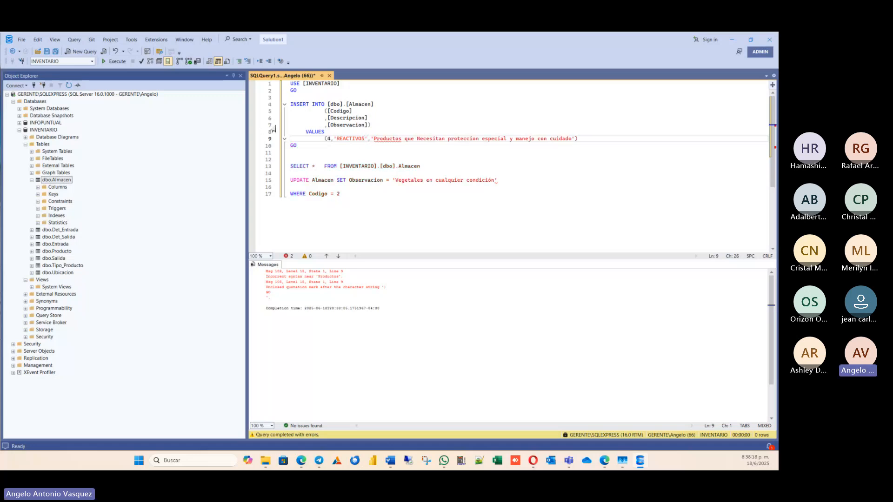
# Execute only the corrected INSERT block, and run only the SELECT statement to check the Almacen records.
pyautogui.moveTo(279, 104); pyautogui.dragTo(278, 146)
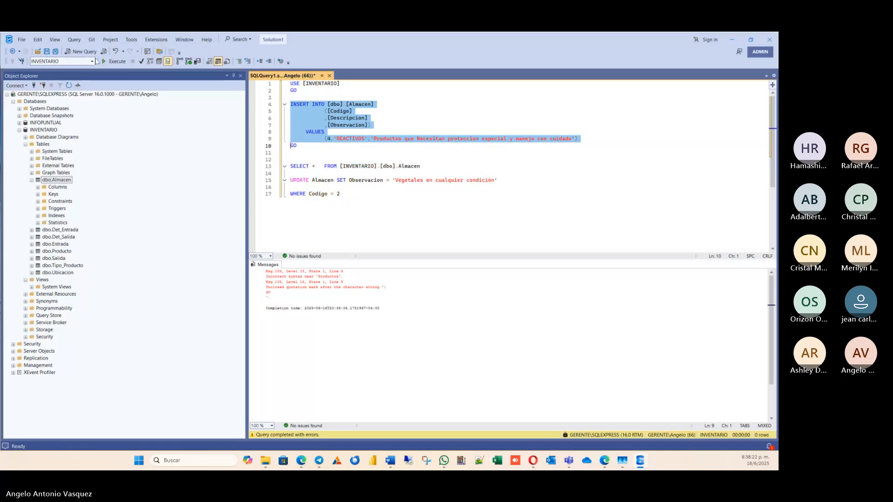
pyautogui.click(115, 62)
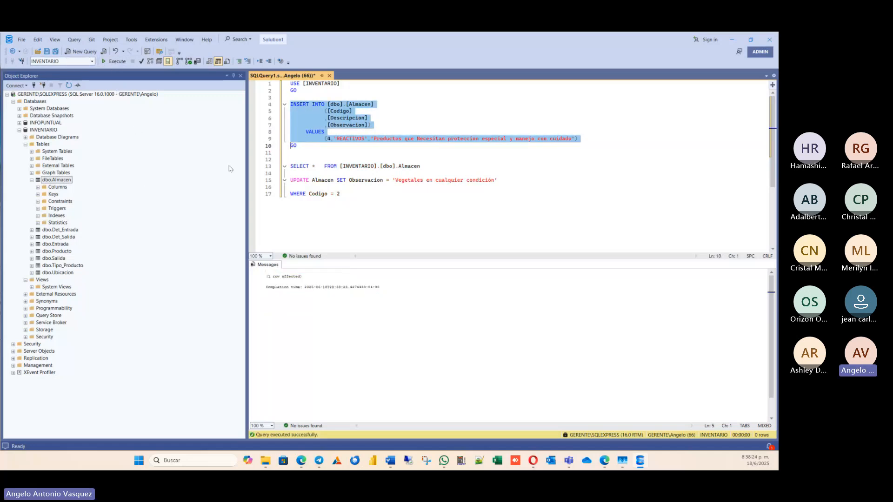
pyautogui.moveTo(432, 166); pyautogui.dragTo(285, 167)
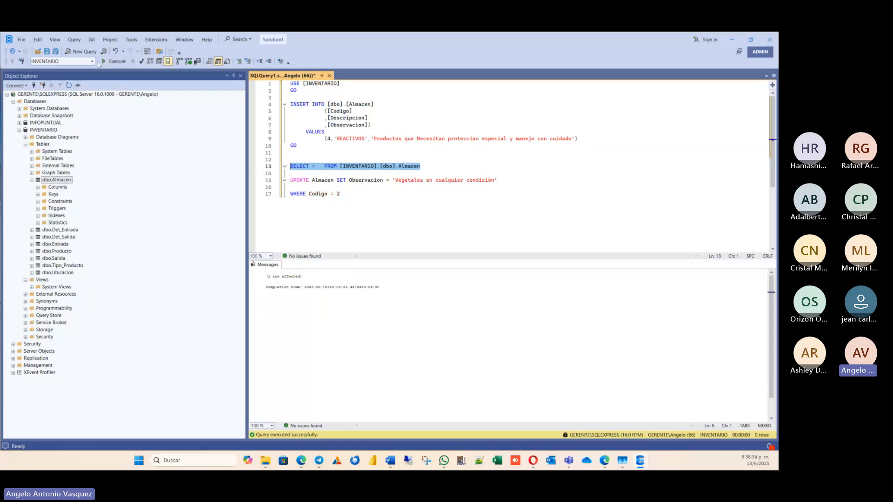
pyautogui.click(114, 61)
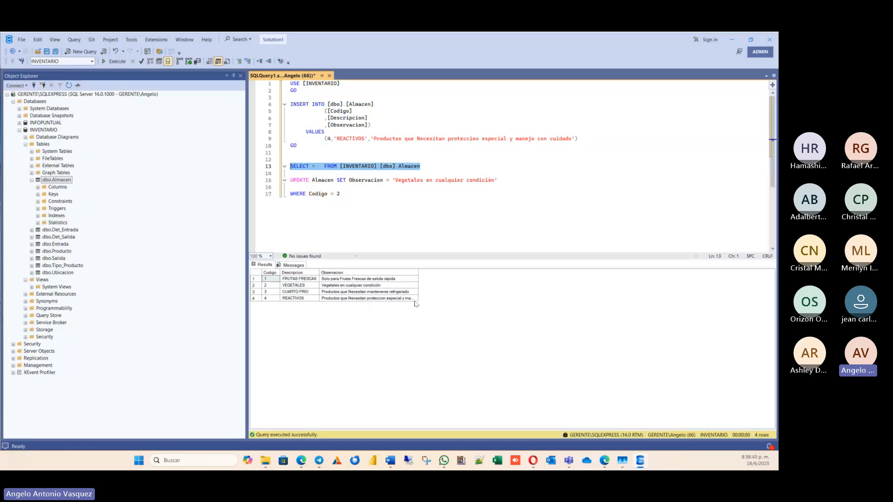
pyautogui.click(398, 202)
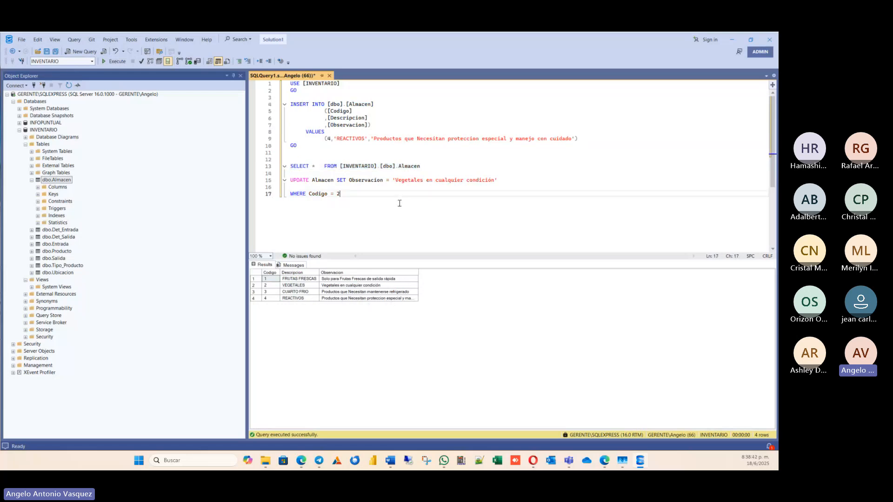
pyautogui.click(321, 153)
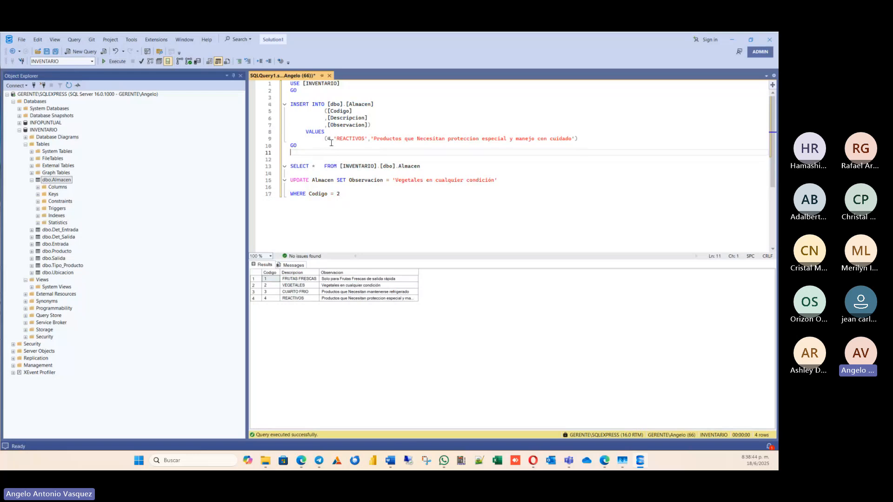
pyautogui.moveTo(328, 138); pyautogui.dragTo(535, 138)
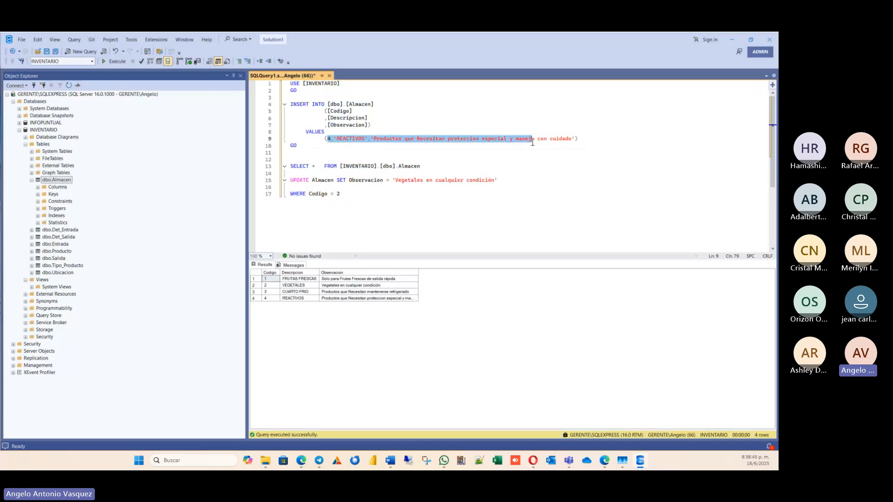
pyautogui.click(521, 157)
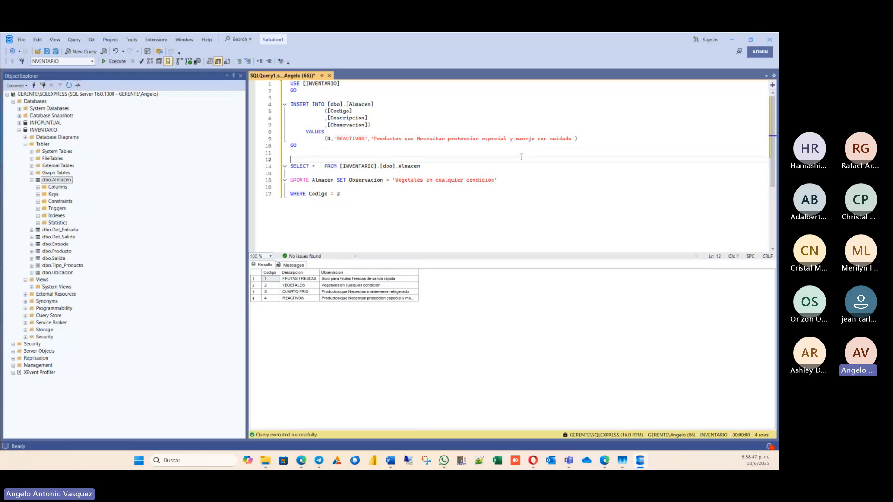
# Write a DELETE FROM Almacen statement on a new line below the UPDATE statement's WHERE clause.
pyautogui.click(380, 207)
pyautogui.press('Return')
pyautogui.press('Return')
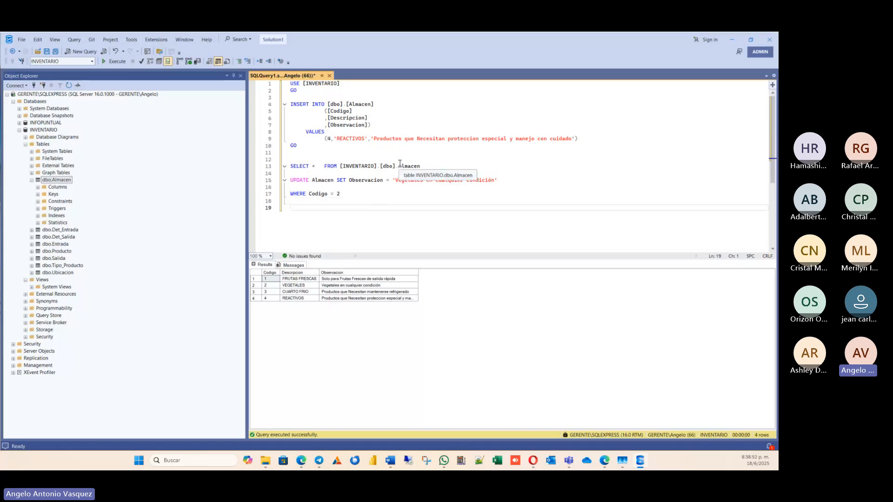
pyautogui.write('DELET')
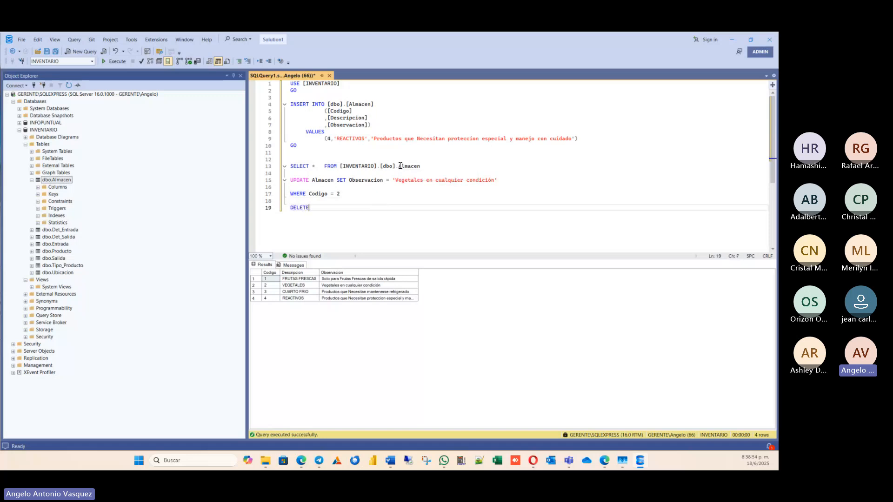
pyautogui.write('E FROM ')
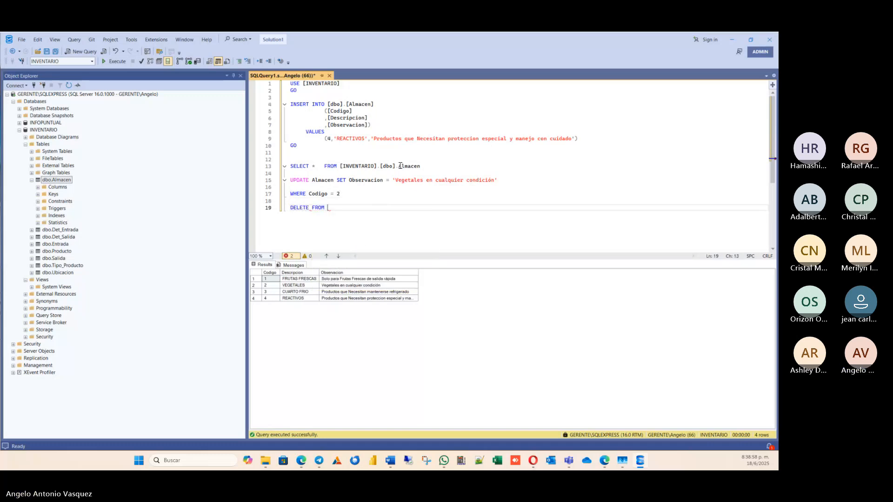
pyautogui.write('AL')
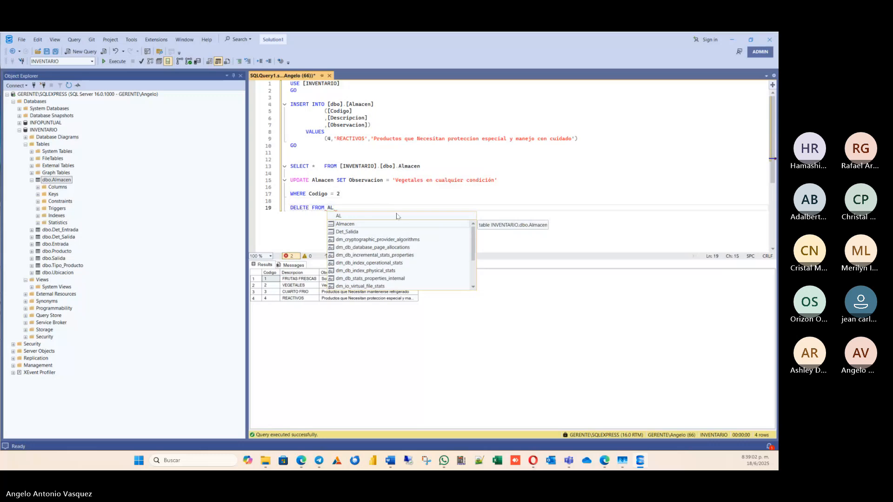
pyautogui.doubleClick(373, 225)
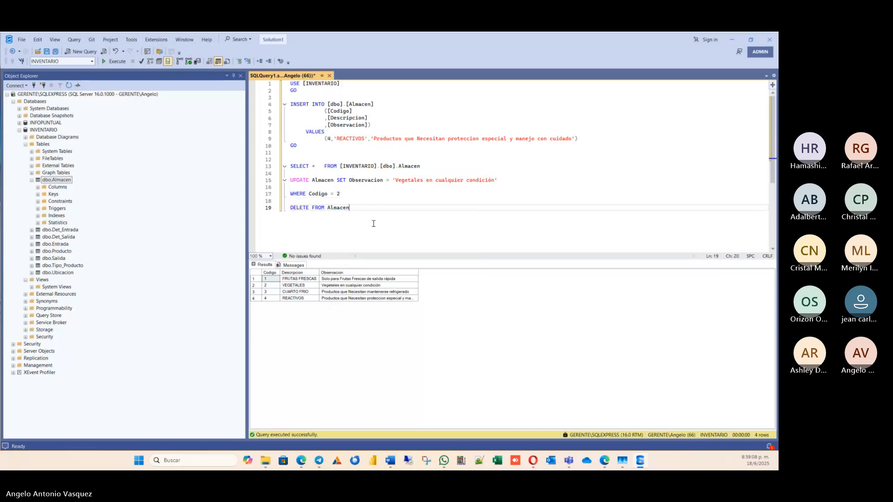
# Add the clause WHERE Codigo = 4 below the DELETE FROM Almacen line, leaving a blank line between them.
pyautogui.press('Return')
pyautogui.press('Return')
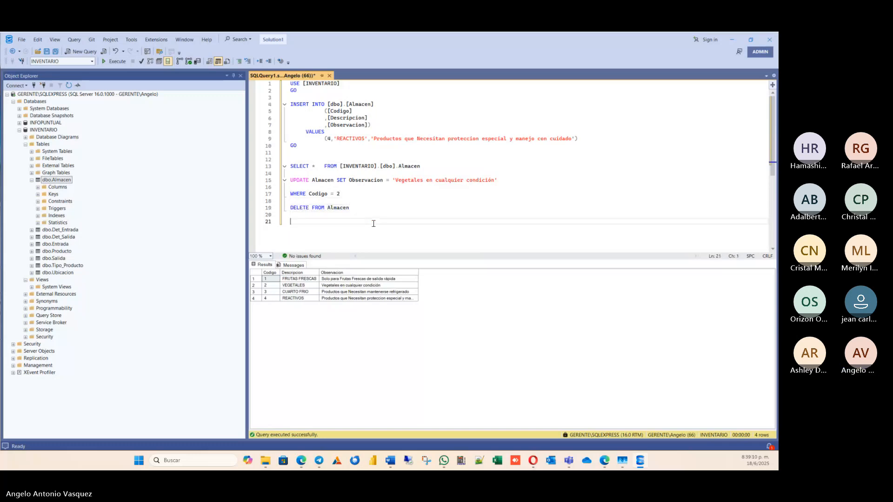
pyautogui.write('WH')
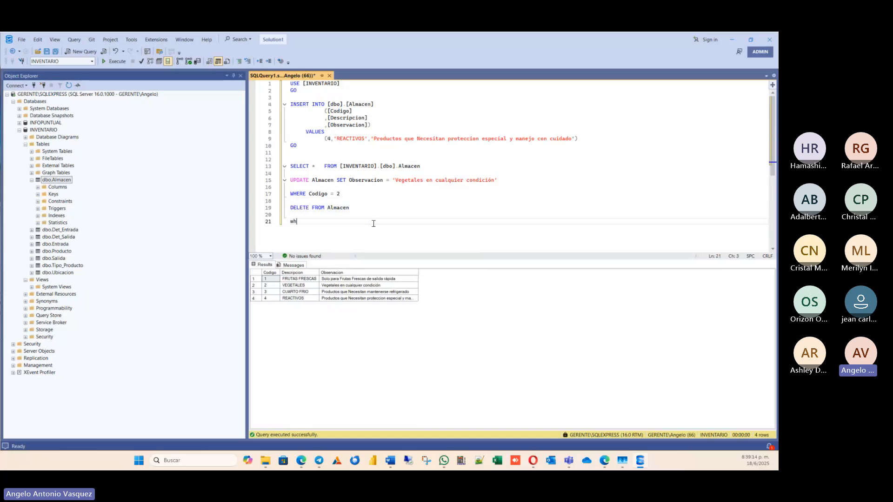
pyautogui.write('ere')
pyautogui.press('BackSpace')
pyautogui.press('BackSpace')
pyautogui.press('BackSpace')
pyautogui.press('BackSpace')
pyautogui.press('BackSpace')
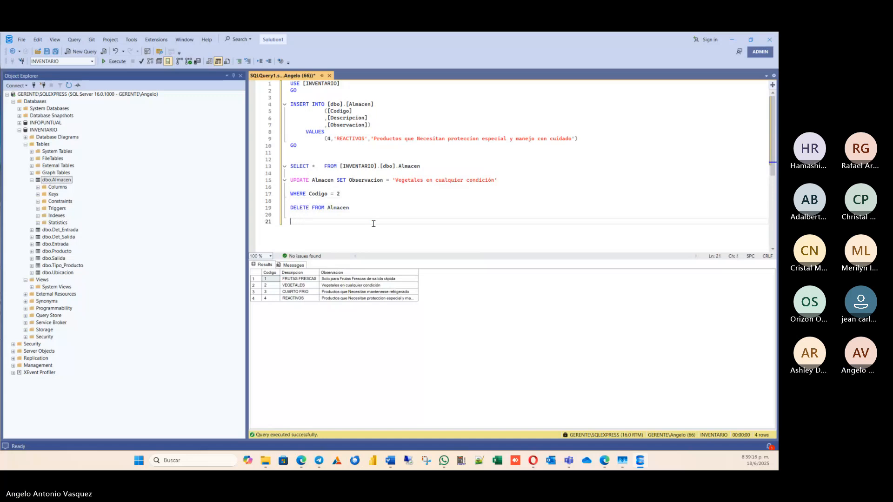
pyautogui.write('E')
pyautogui.press('BackSpace')
pyautogui.write('WHERE CO')
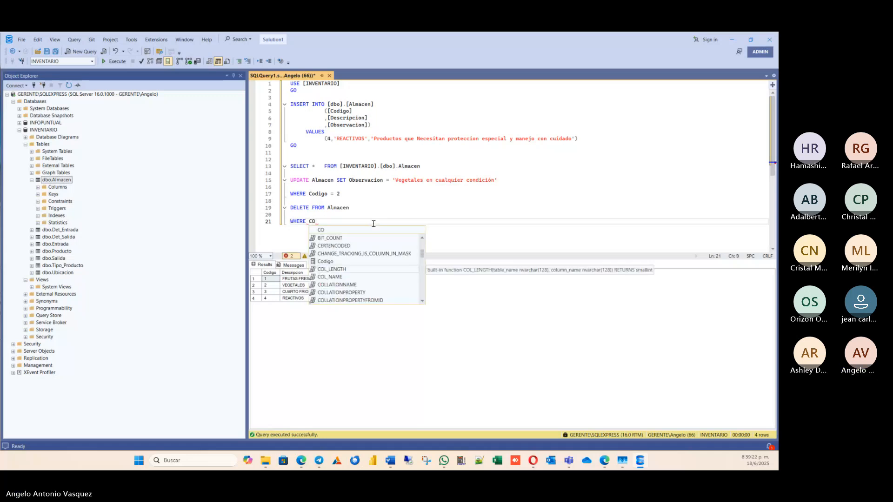
pyautogui.press('BackSpace')
pyautogui.write('i')
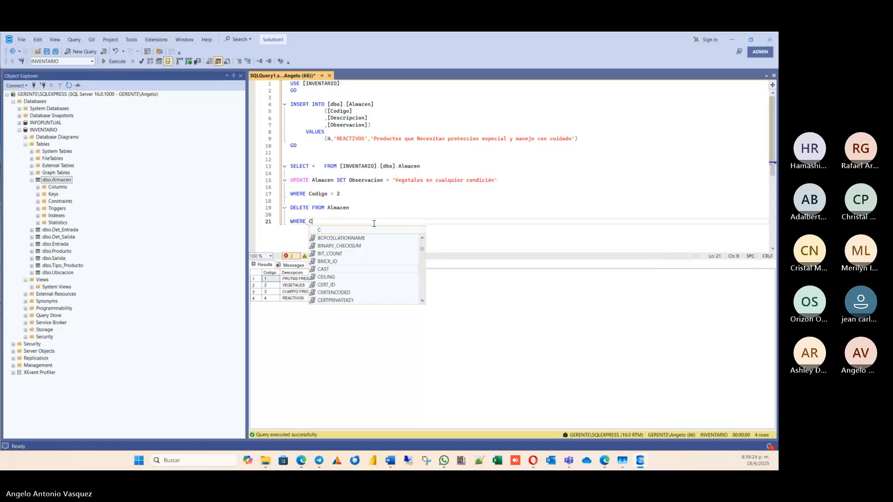
pyautogui.press('BackSpace')
pyautogui.write('odigo')
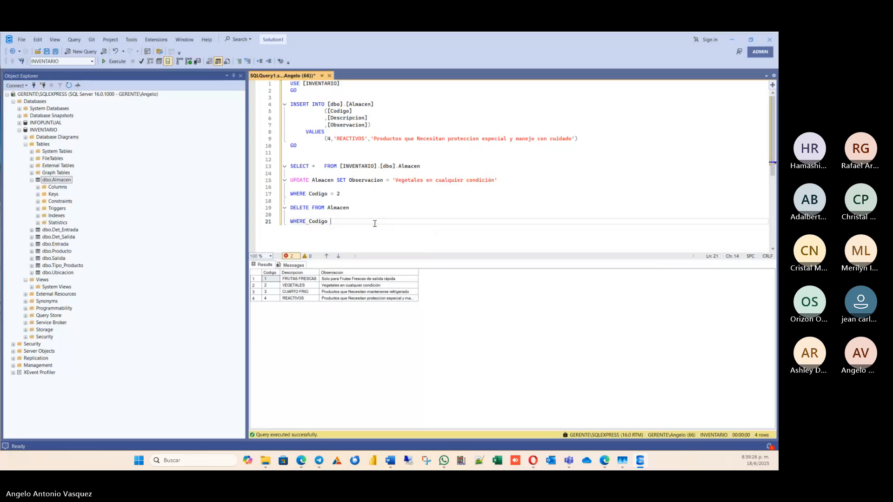
pyautogui.write(' =')
pyautogui.press('BackSpace')
# Execute only the DELETE statement together with its WHERE clause for Codigo 4.
pyautogui.moveTo(391, 222); pyautogui.dragTo(252, 209)
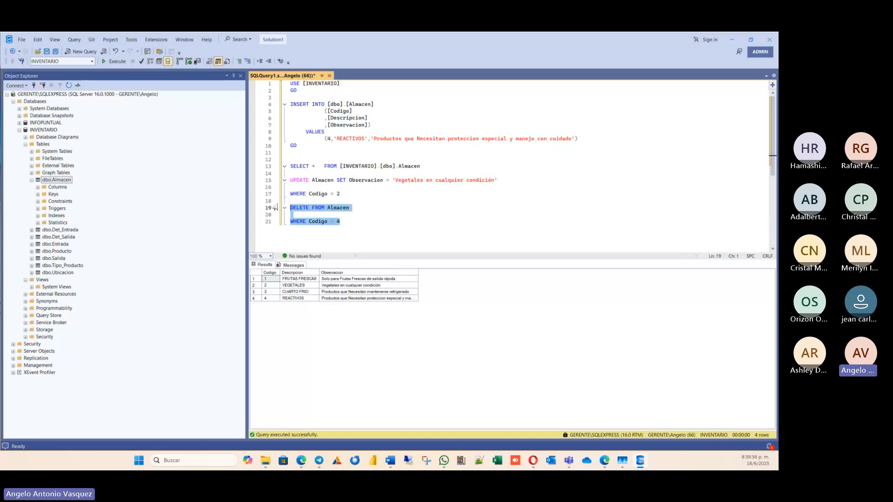
pyautogui.click(112, 62)
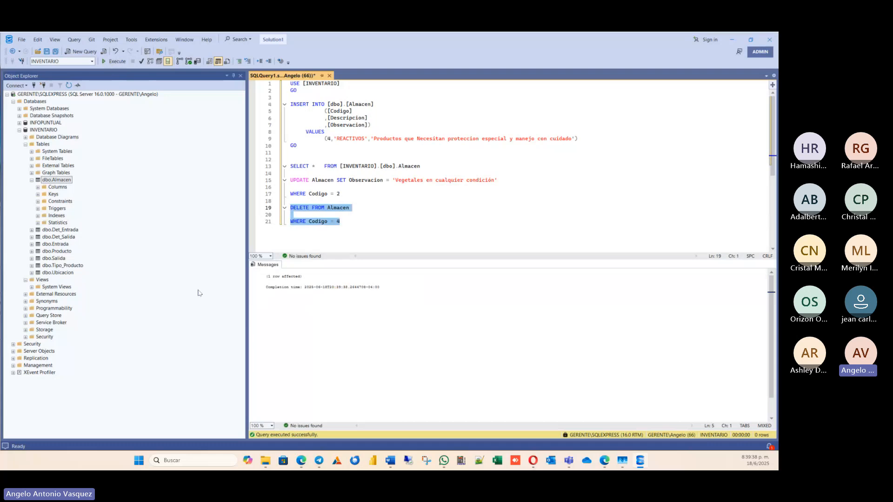
# Run only the SELECT statement on the Almacen table and check its remaining records after the deletion.
pyautogui.click(282, 282)
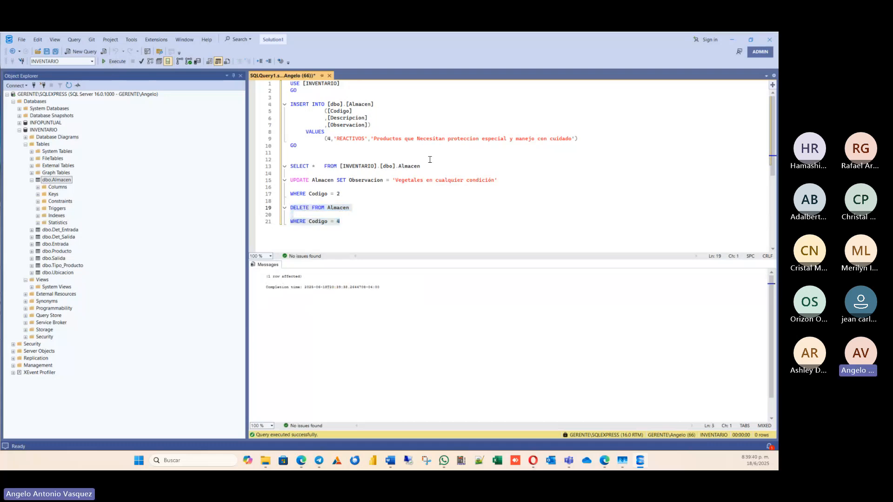
pyautogui.moveTo(436, 168); pyautogui.dragTo(289, 166)
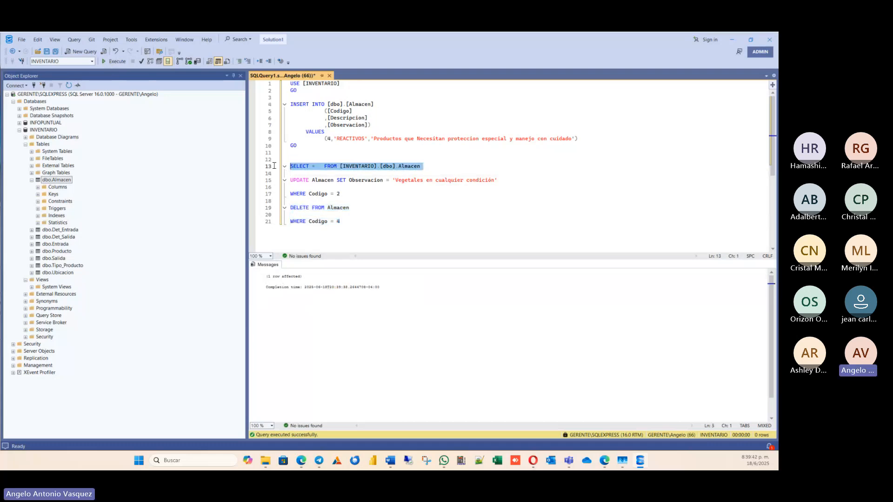
pyautogui.click(115, 62)
pyautogui.click(310, 293)
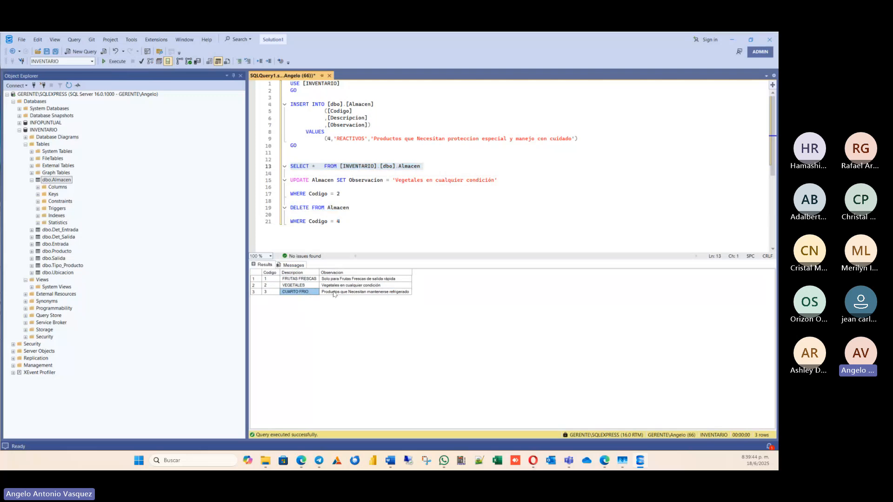
pyautogui.click(349, 292)
pyautogui.press('Up')
pyautogui.press('Up')
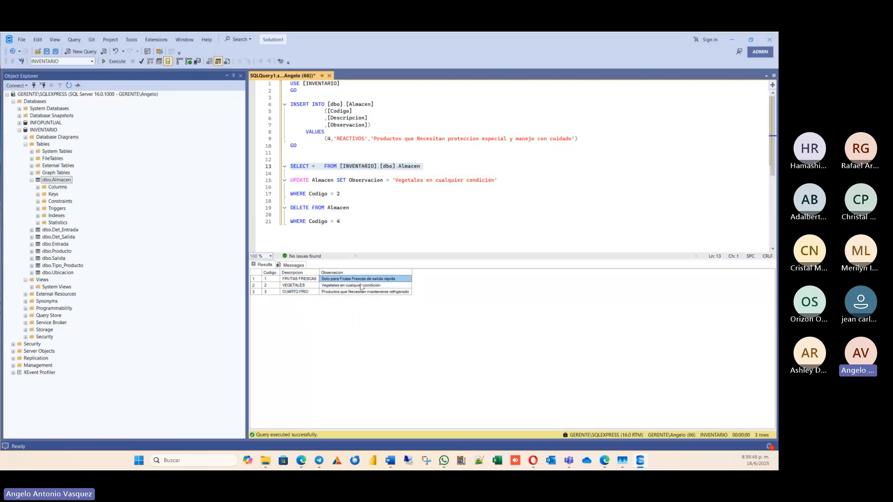
pyautogui.press('Down')
pyautogui.click(366, 292)
# Review the UPDATE and DELETE statements, especially their WHERE Codigo conditions, against the Almacen query results.
pyautogui.click(370, 207)
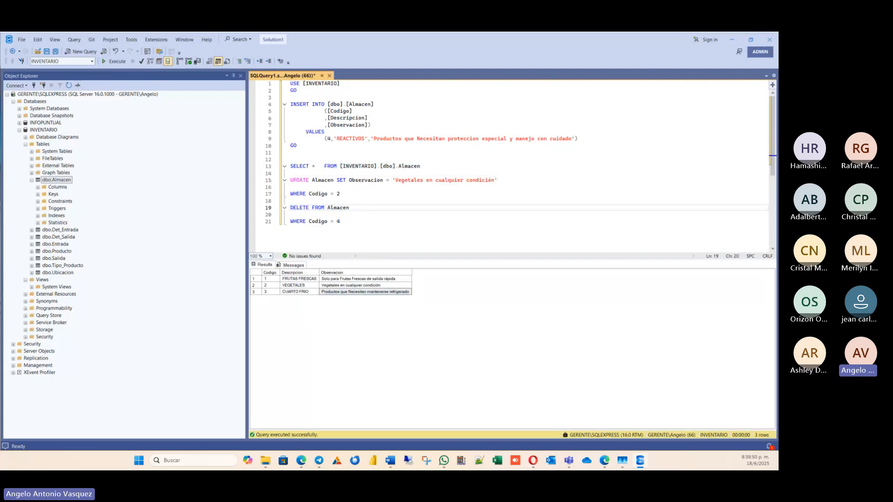
pyautogui.click(361, 222)
pyautogui.moveTo(328, 229); pyautogui.dragTo(285, 209)
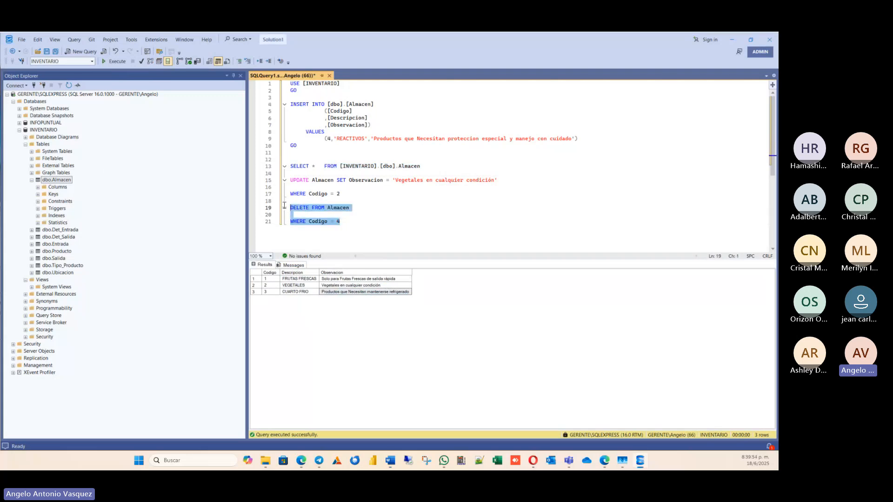
pyautogui.moveTo(380, 189); pyautogui.dragTo(241, 173)
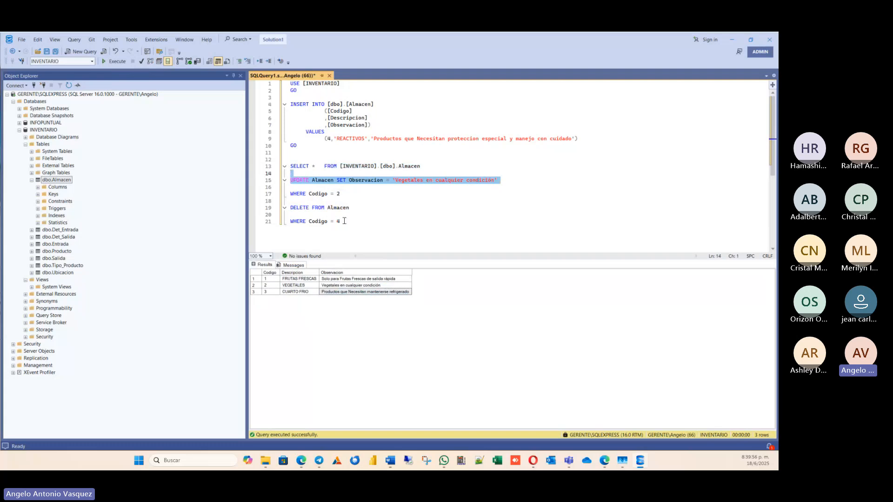
pyautogui.moveTo(359, 225); pyautogui.dragTo(237, 202)
pyautogui.click(371, 201)
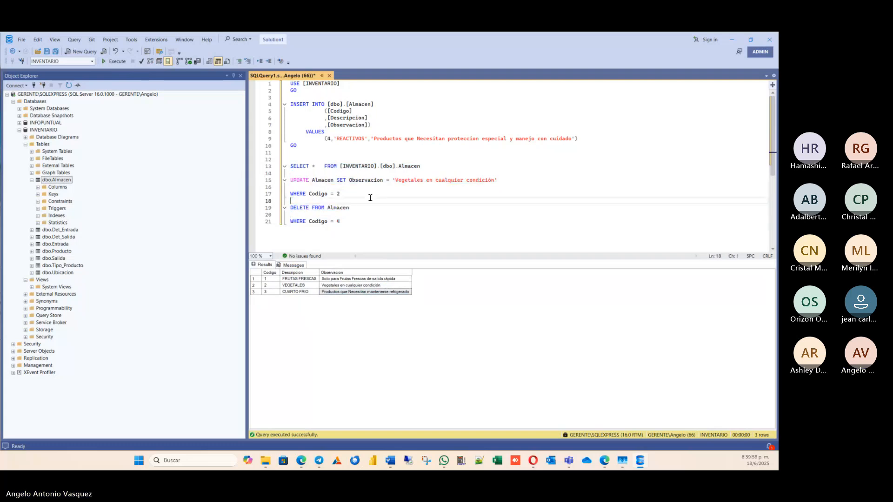
pyautogui.click(379, 217)
pyautogui.moveTo(372, 222); pyautogui.dragTo(287, 222)
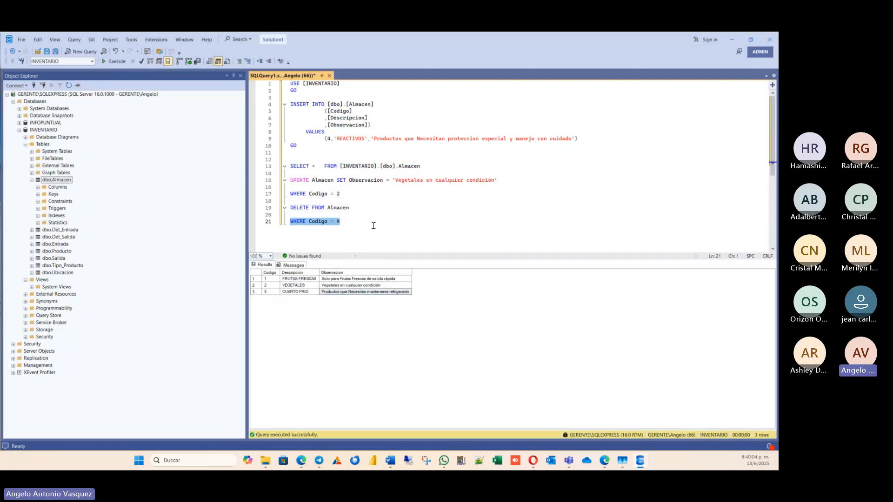
pyautogui.click(362, 197)
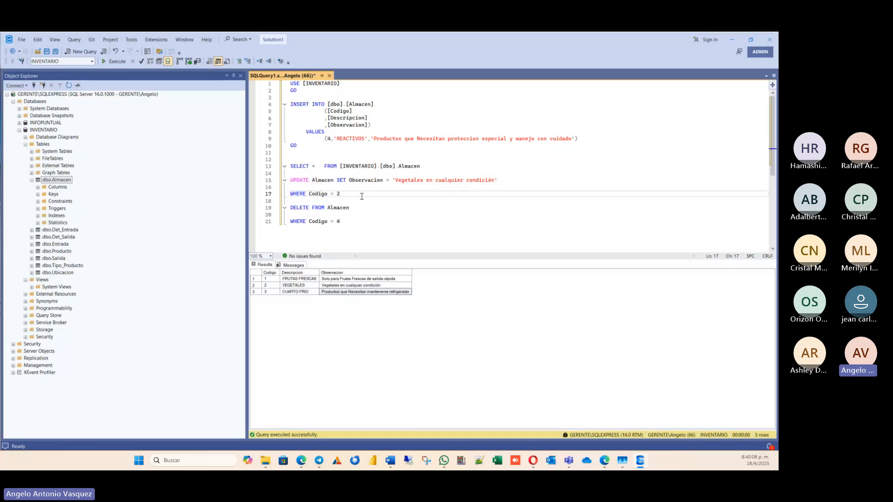
pyautogui.click(347, 218)
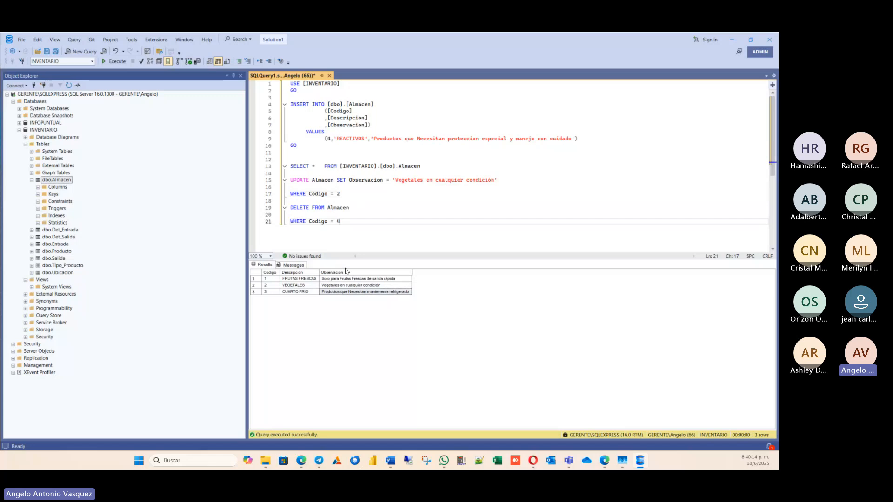
pyautogui.click(370, 342)
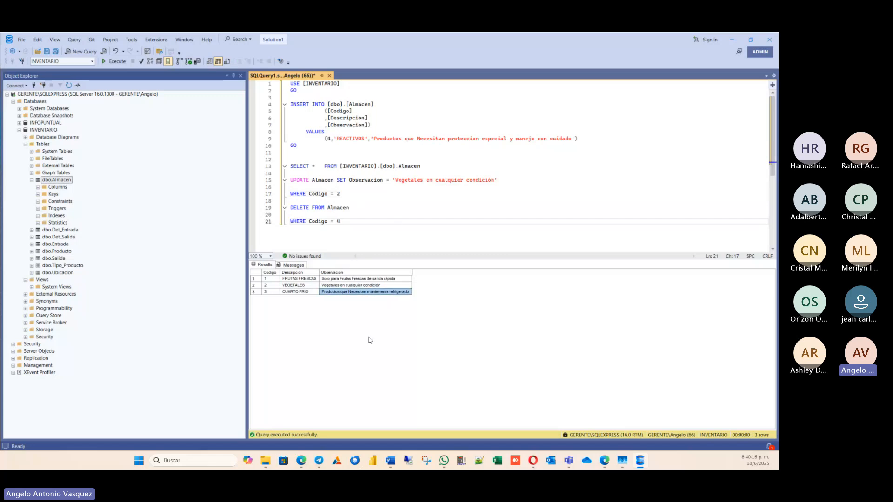
pyautogui.click(379, 287)
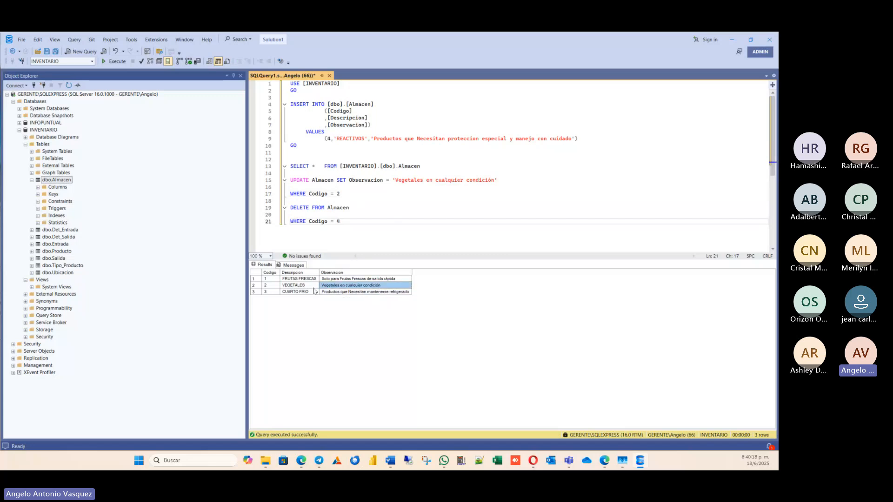
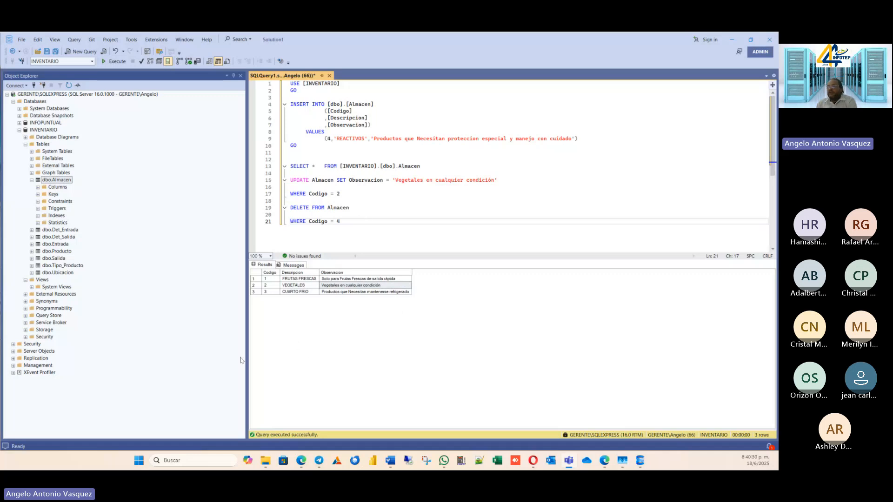
pyautogui.click(307, 352)
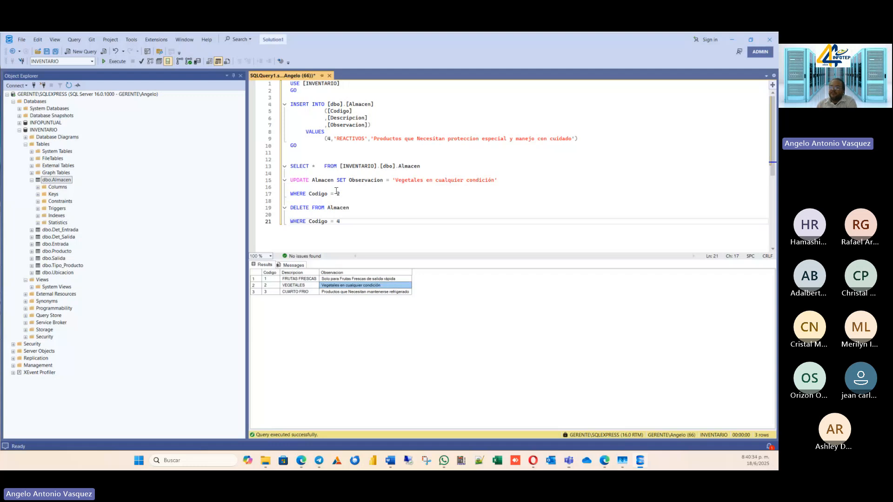
pyautogui.click(410, 247)
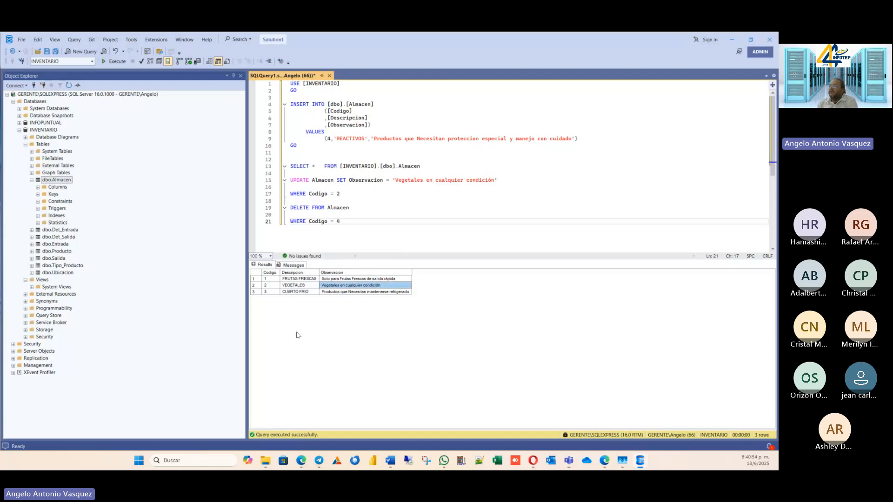
# Inspect the structure of the Ubicacion, Tipo_Producto, Salida and Producto tables in the INVENTARIO database, including Producto's columns.
pyautogui.click(31, 272)
pyautogui.click(32, 265)
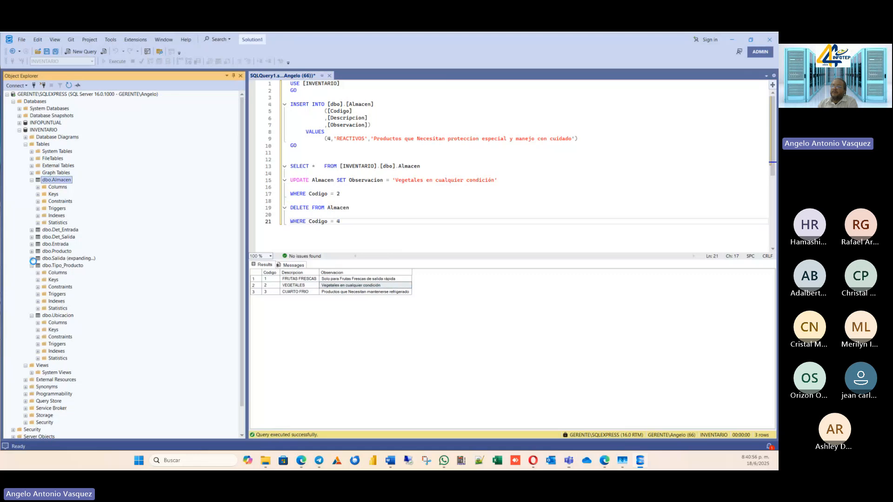
pyautogui.click(32, 259)
pyautogui.click(31, 251)
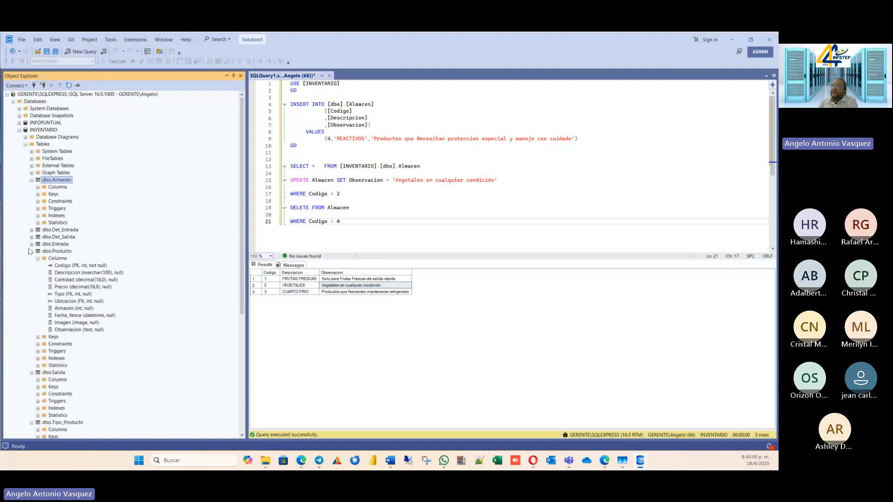
pyautogui.click(32, 251)
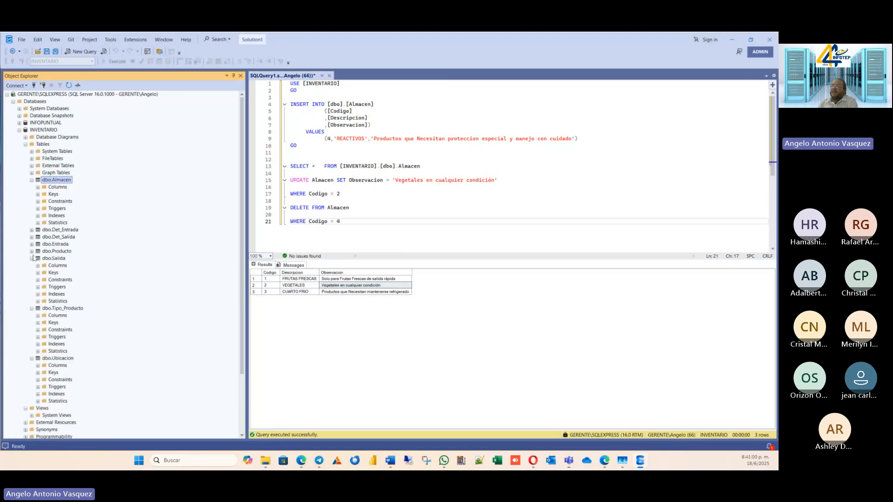
pyautogui.click(31, 258)
pyautogui.click(32, 315)
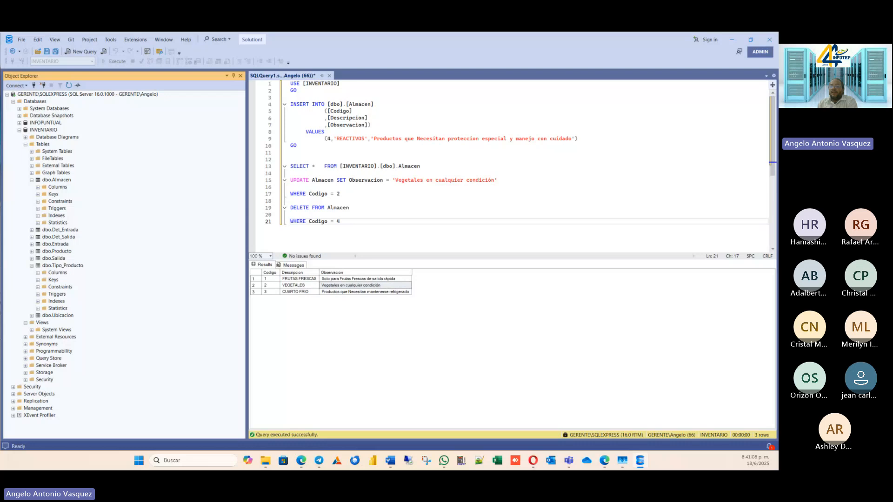
# Go through the INVENTARIO table list, selecting Det_Entrada, Det_Salida, Entrada, Producto, Salida and Tipo_Producto in turn.
pyautogui.click(370, 241)
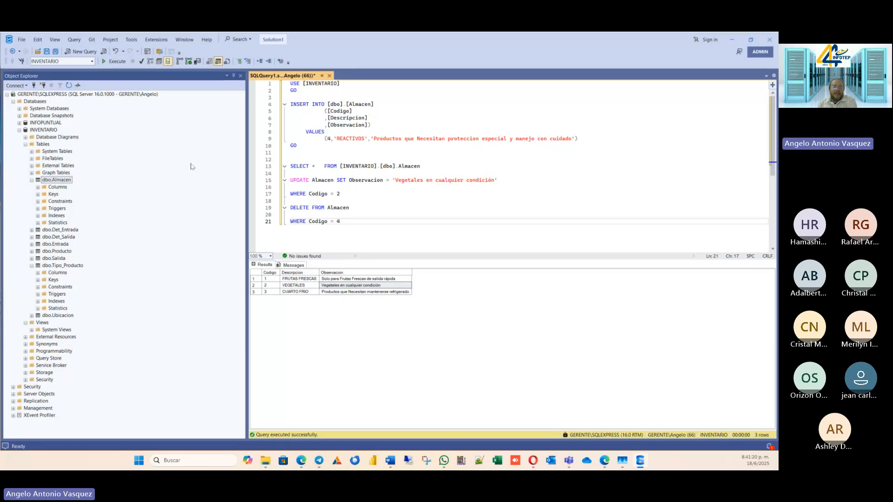
pyautogui.click(71, 232)
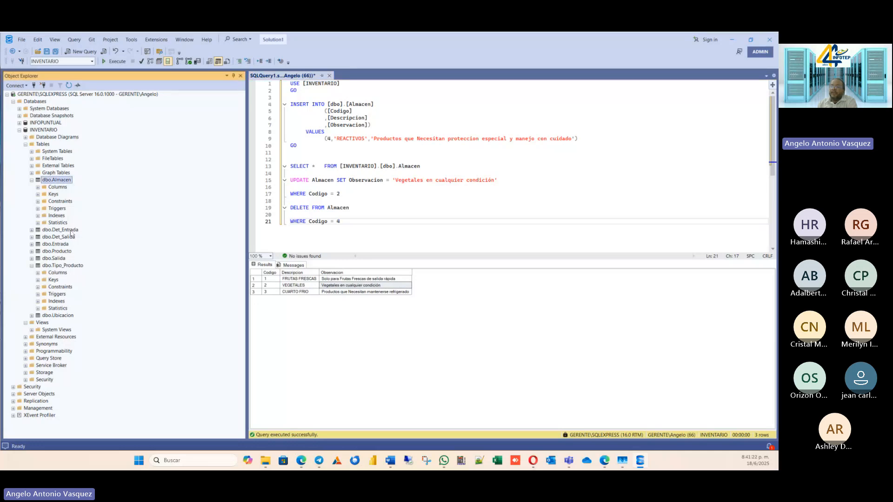
pyautogui.click(68, 238)
pyautogui.click(58, 245)
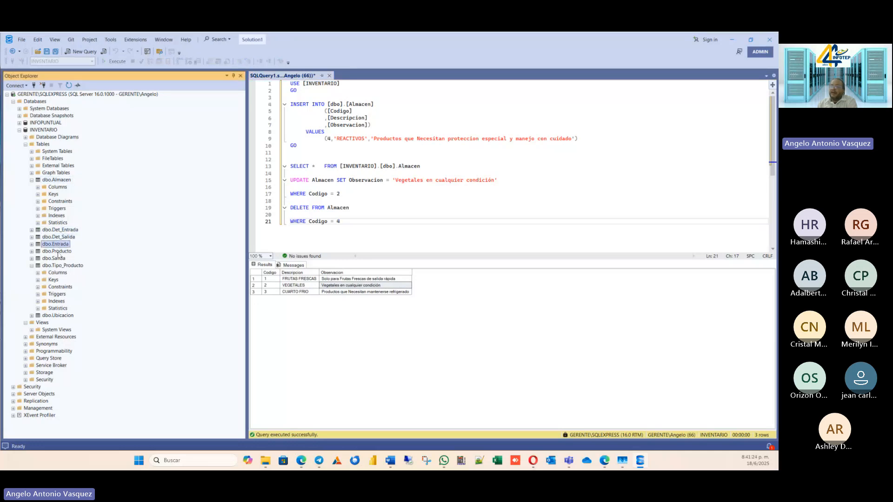
pyautogui.click(57, 252)
pyautogui.click(54, 259)
pyautogui.click(54, 266)
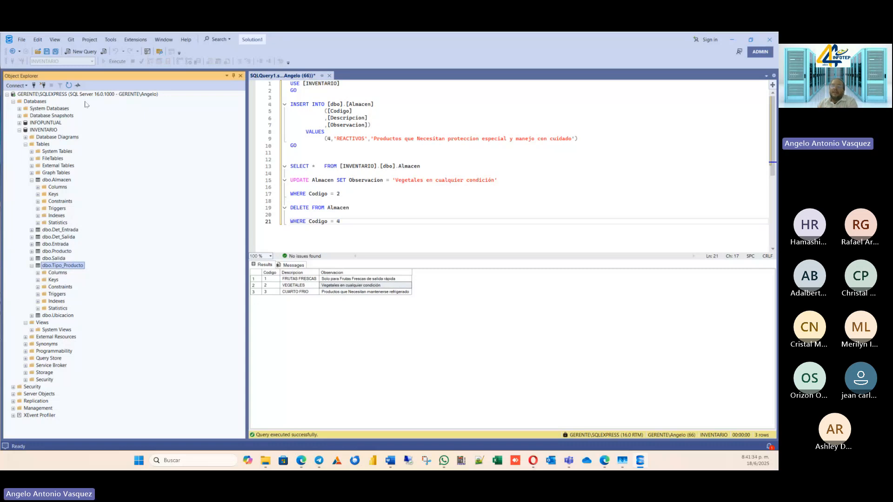
# Save the query script in the repos folder under a name beginning "SQLQuery de ejercicios", and close the script.
pyautogui.click(56, 53)
pyautogui.click(56, 52)
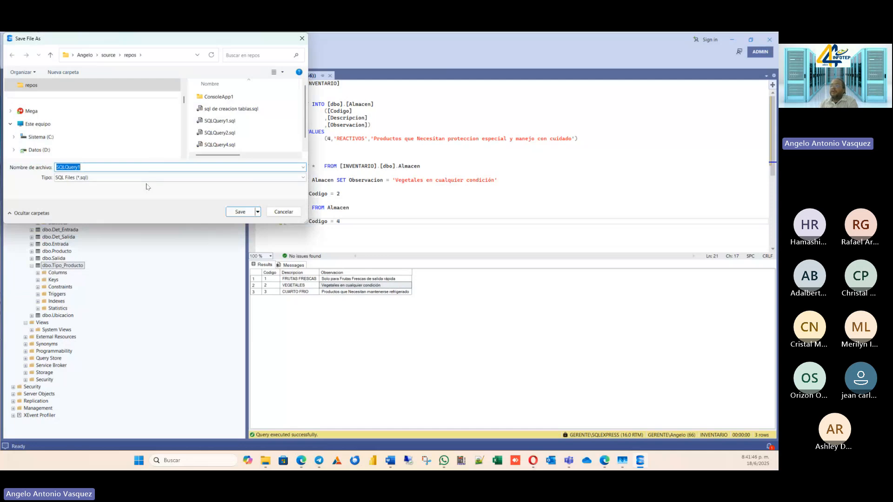
pyautogui.press('End')
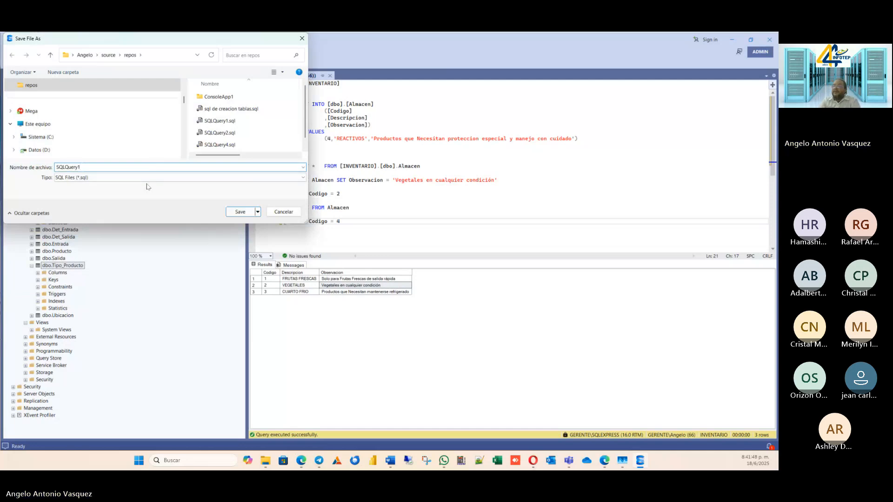
pyautogui.press('BackSpace')
pyautogui.write('de ejercicio')
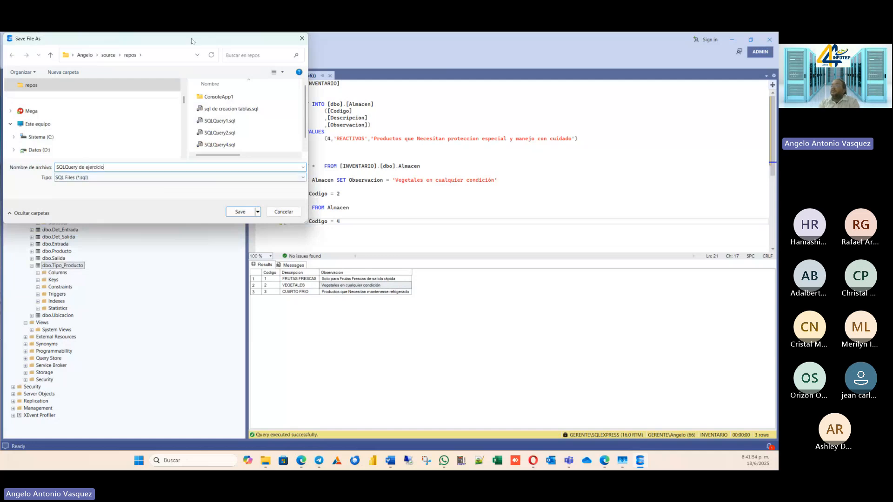
pyautogui.moveTo(192, 40); pyautogui.dragTo(594, 243)
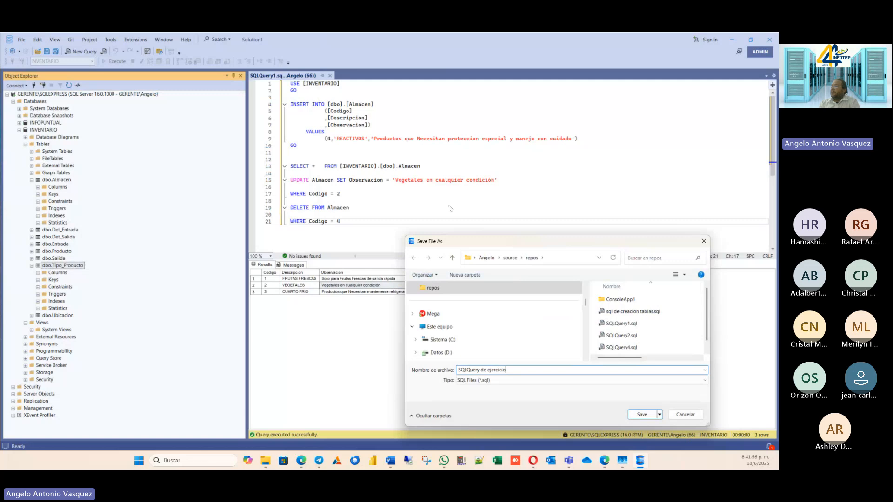
pyautogui.moveTo(471, 228); pyautogui.dragTo(440, 192)
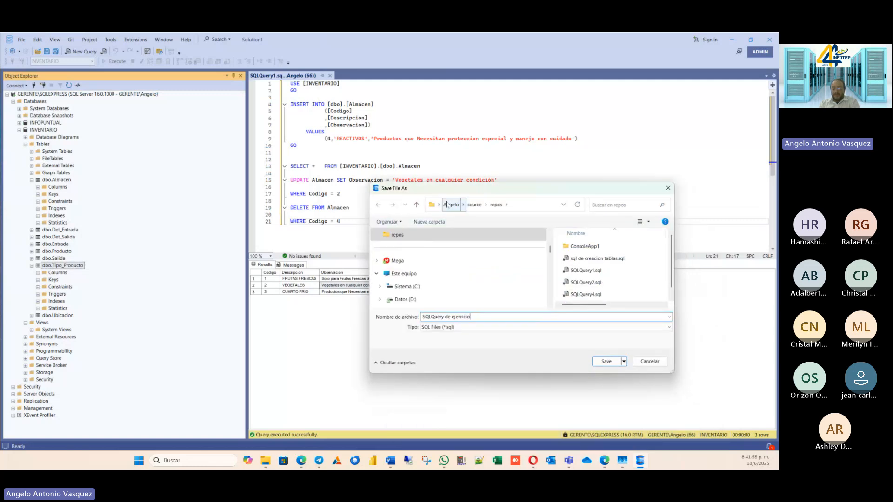
pyautogui.write('s put')
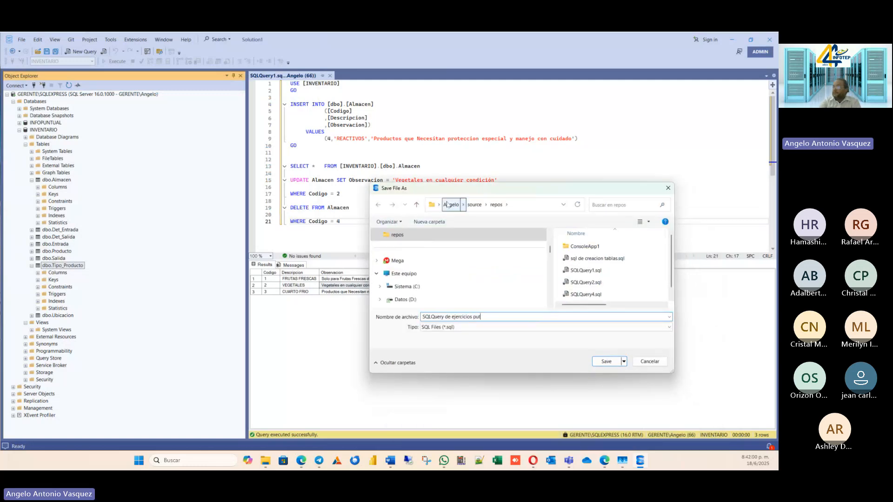
pyautogui.write('u')
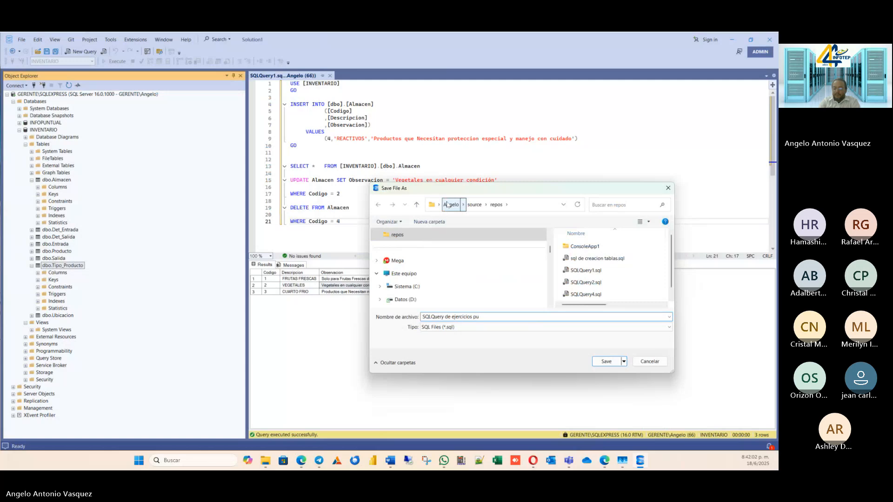
pyautogui.write('ales')
pyautogui.press('Return')
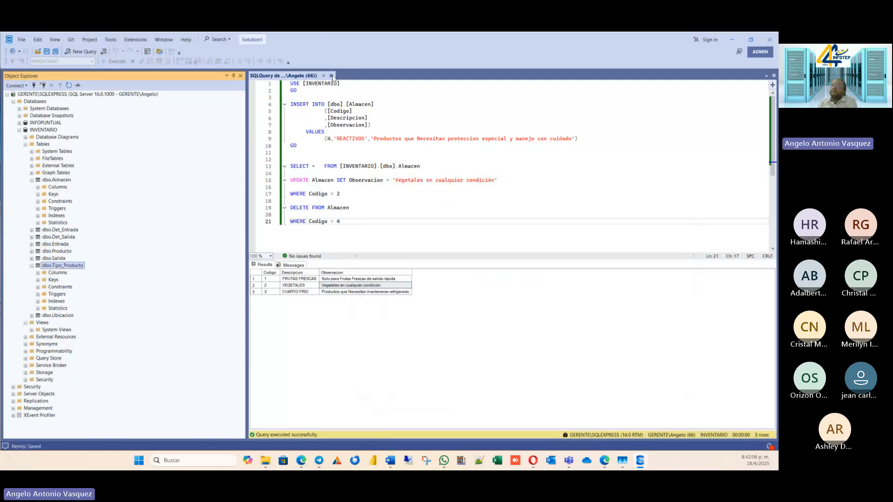
pyautogui.click(331, 76)
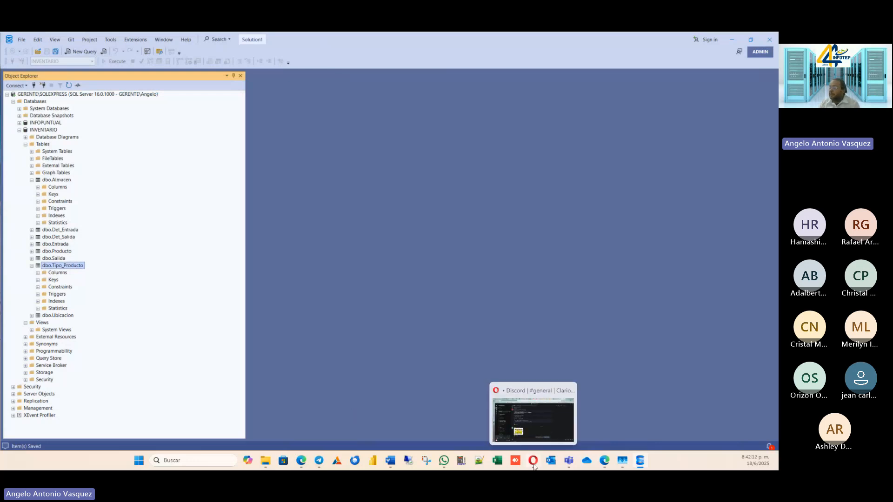
# Switch to the Infotep Virtual page in Edge and log in again with the prefilled credentials, completing the not-a-robot check.
pyautogui.click(301, 461)
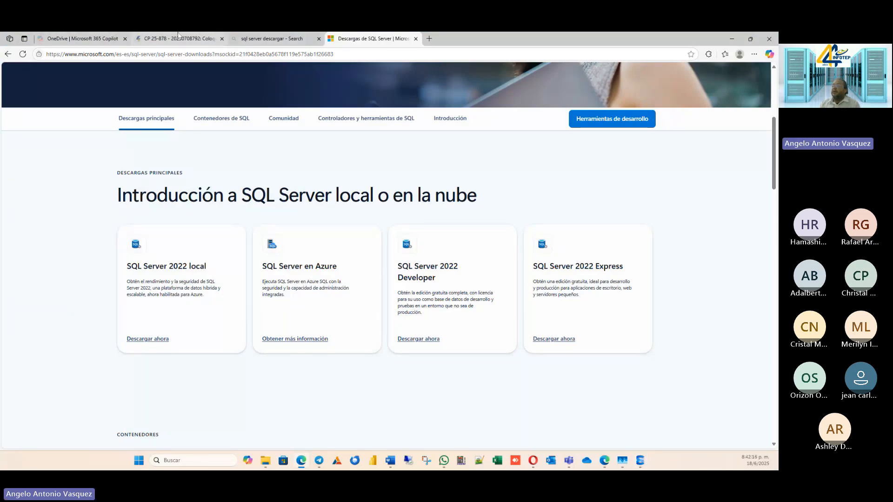
pyautogui.click(195, 39)
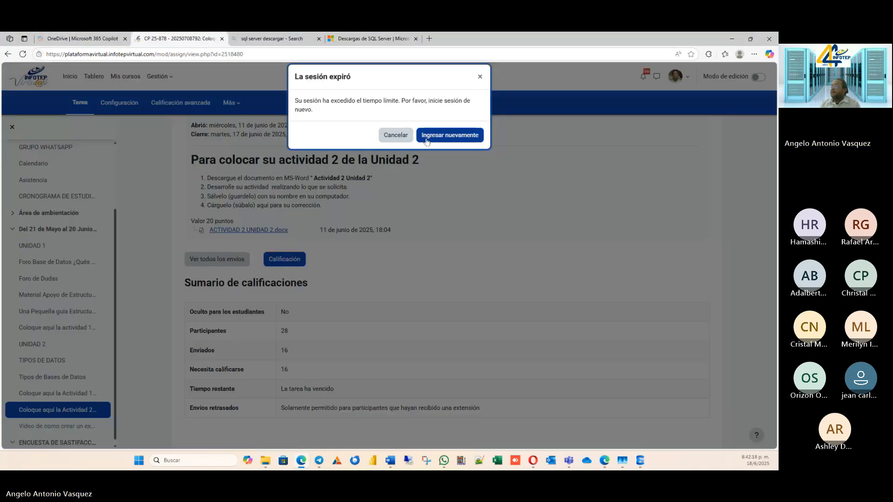
pyautogui.click(450, 135)
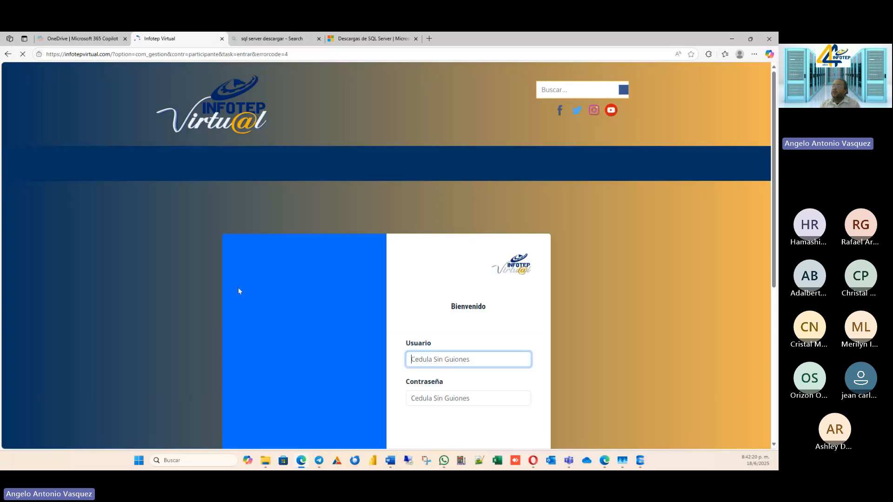
pyautogui.scroll(-3, 559, 401)
pyautogui.click(417, 320)
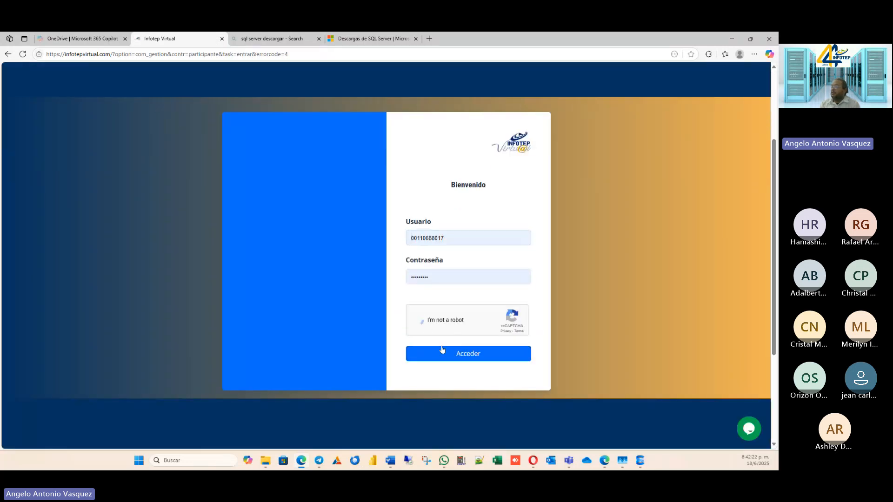
pyautogui.click(463, 355)
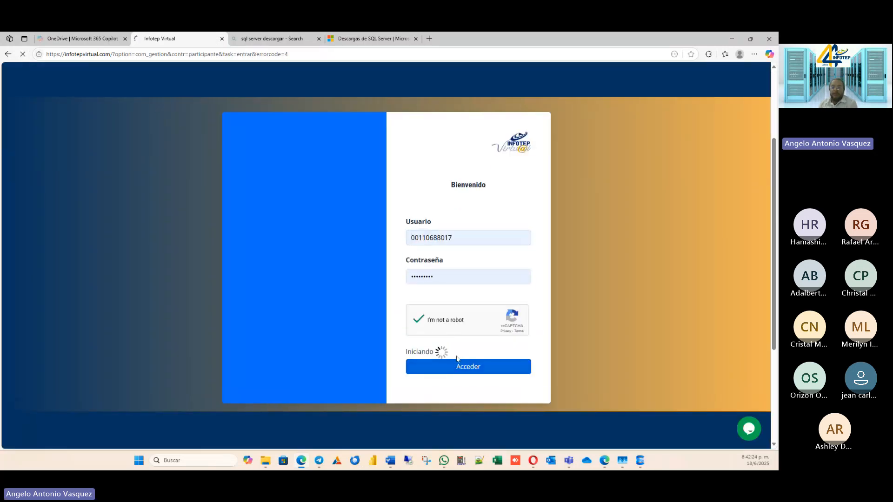
# Open the "Del 21 de Mayo al 20 Junio del 2025" section of the BASE DE DATOS course.
pyautogui.scroll(-2, 265, 276)
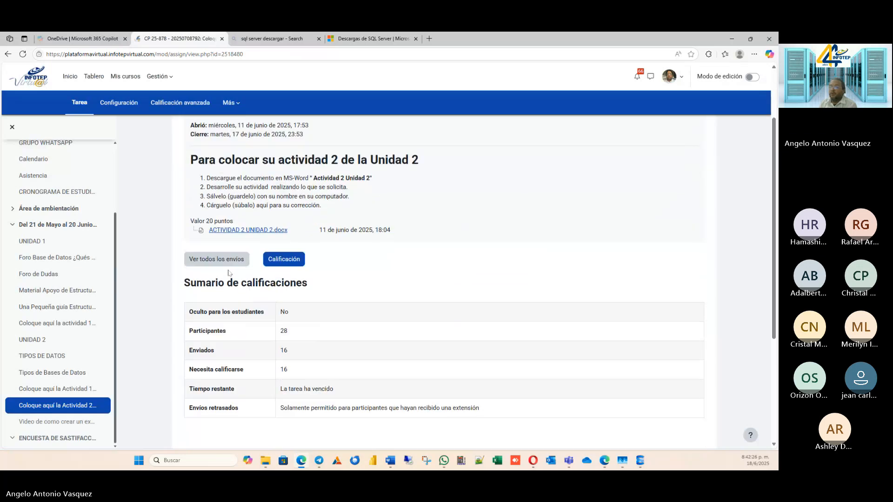
pyautogui.scroll(-2, 59, 349)
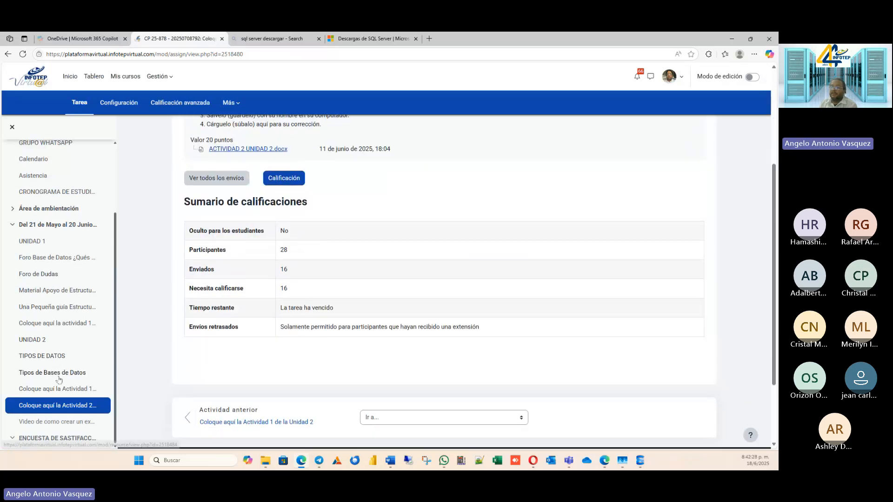
pyautogui.scroll(-2, 93, 286)
pyautogui.scroll(3, 209, 276)
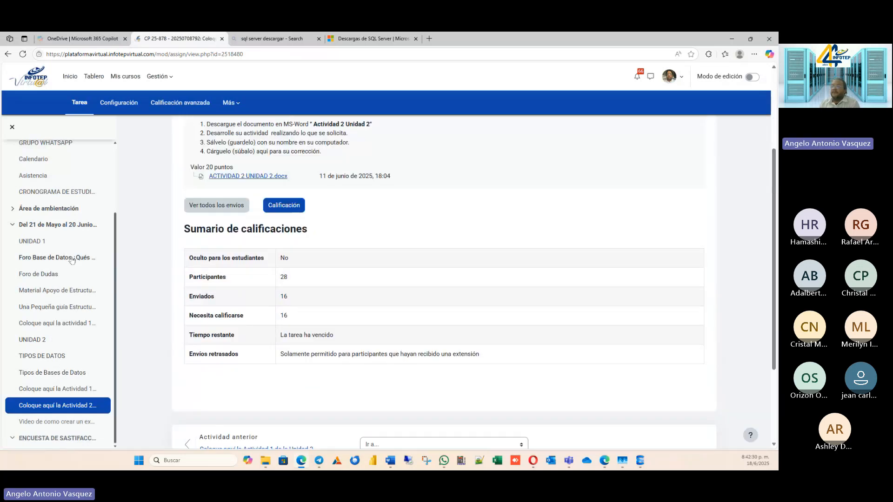
pyautogui.click(53, 225)
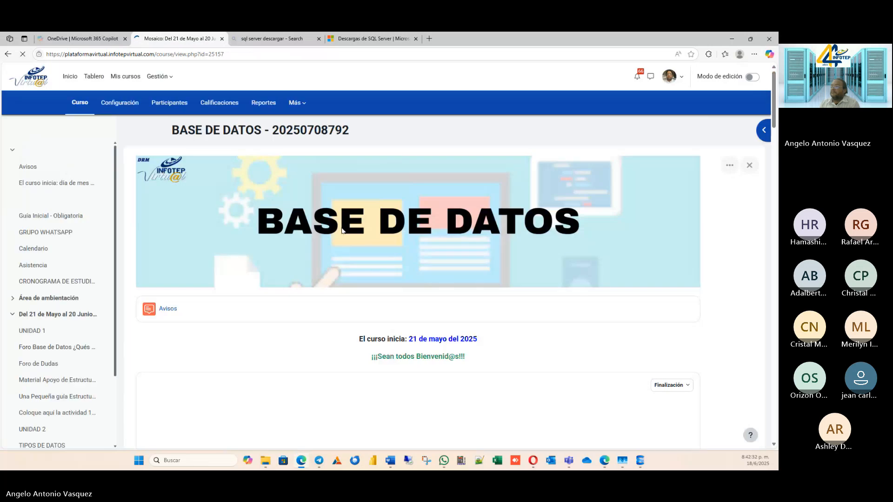
pyautogui.scroll(-1, 142, 290)
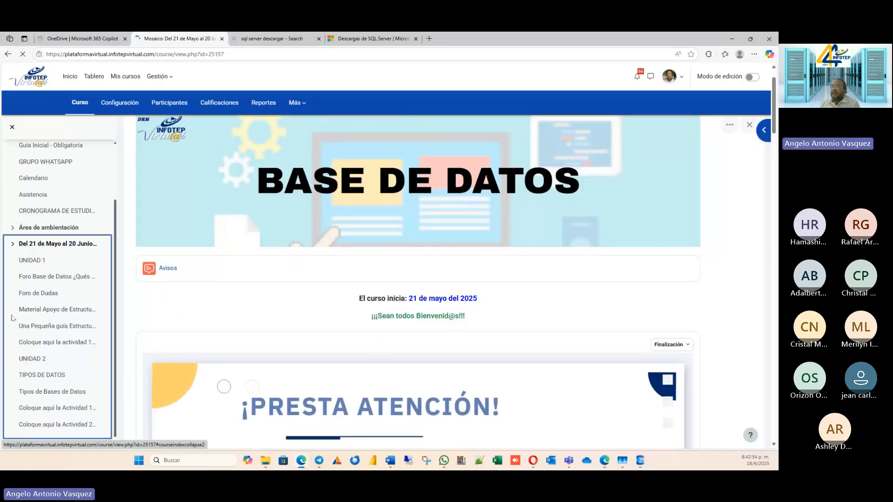
pyautogui.click(42, 315)
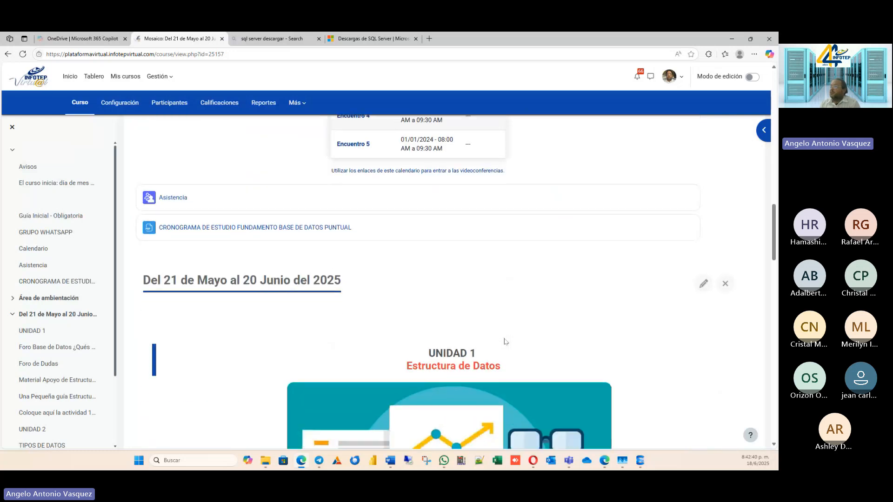
# Look through the course's Unidad 1 and Unidad 2 content, including forums, support materials, the Tipos de Datos video and activity submissions.
pyautogui.scroll(-10, 506, 342)
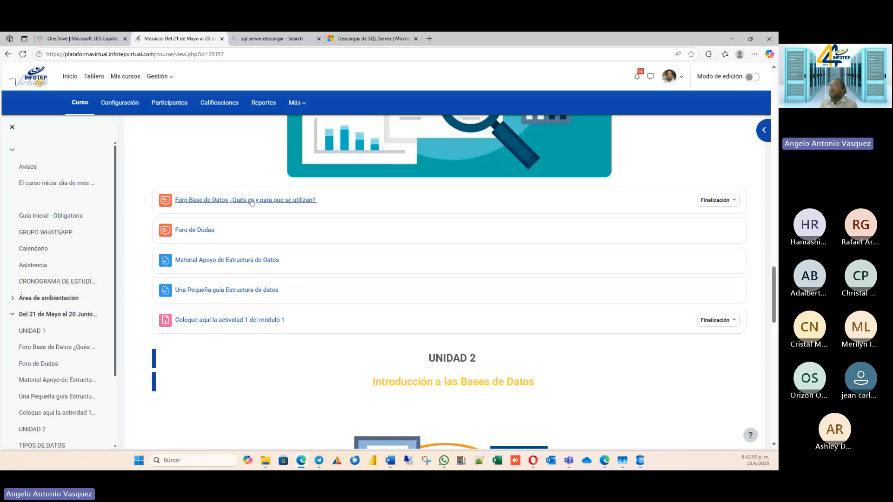
pyautogui.scroll(-10, 438, 270)
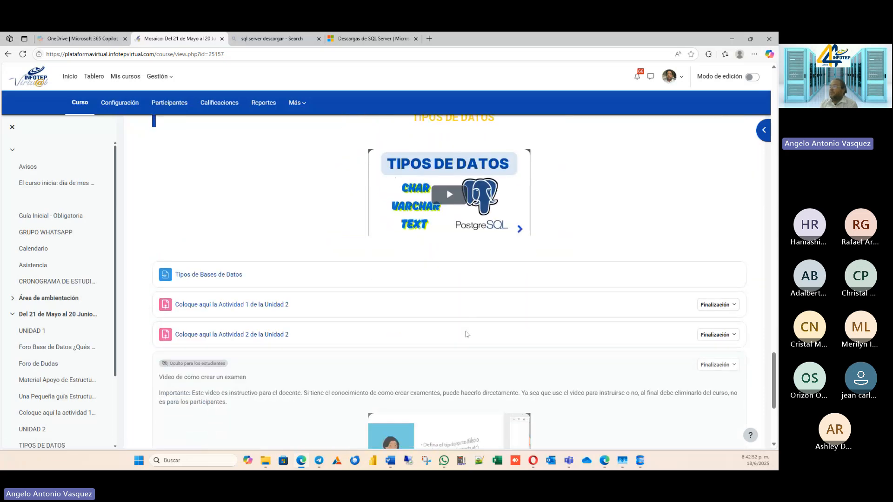
pyautogui.scroll(10, 465, 334)
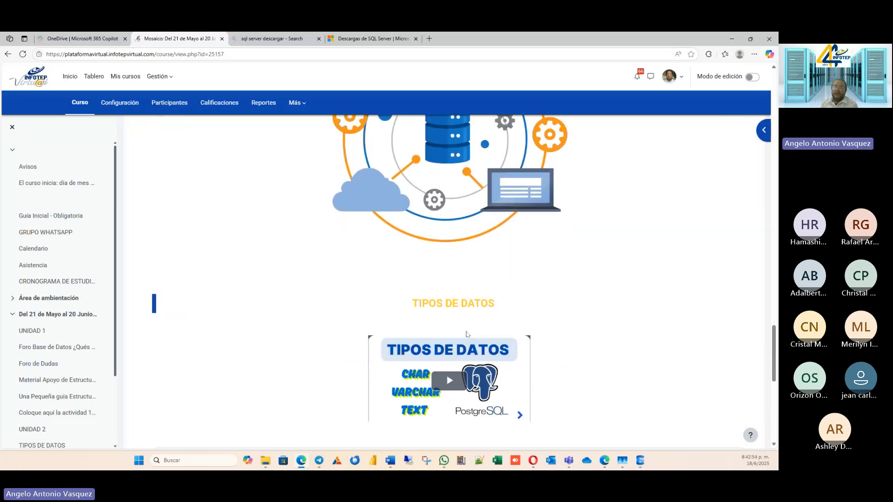
pyautogui.scroll(3, 267, 174)
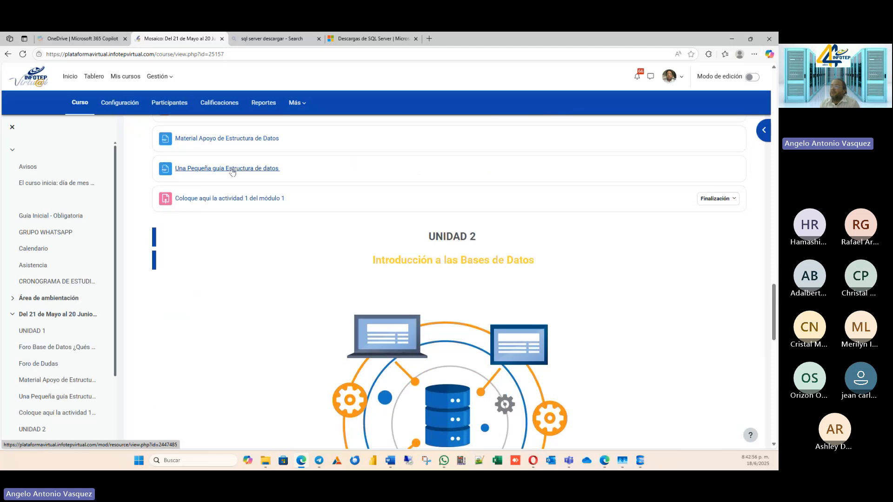
pyautogui.scroll(-8, 229, 169)
pyautogui.scroll(-5, 457, 338)
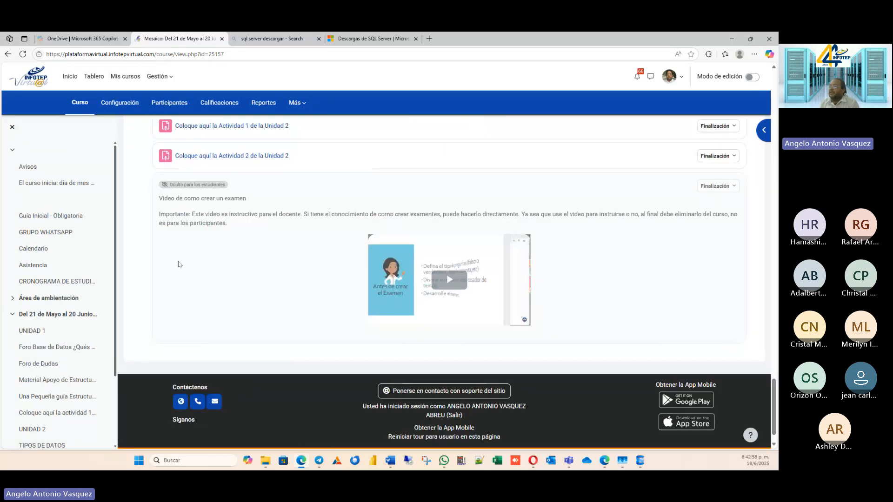
pyautogui.scroll(6, 201, 277)
pyautogui.scroll(-1, 250, 313)
pyautogui.scroll(5, 326, 260)
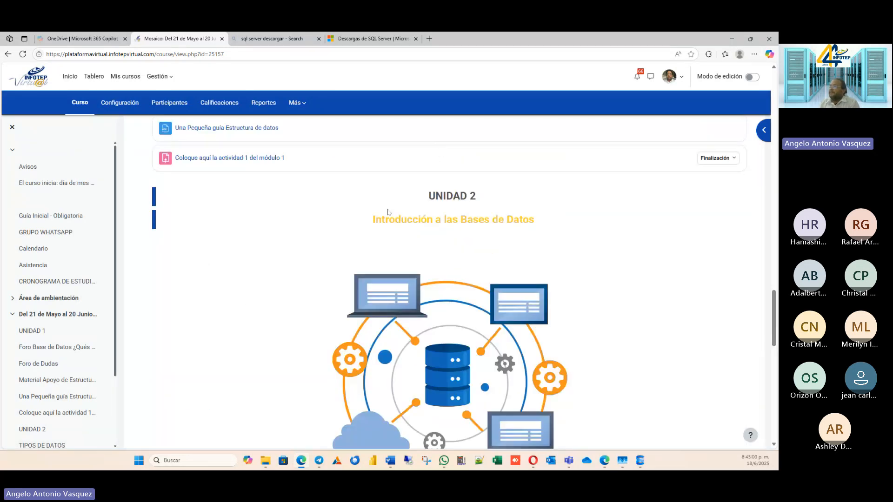
pyautogui.scroll(-5, 389, 216)
pyautogui.scroll(-1, 367, 325)
pyautogui.scroll(-3, 349, 358)
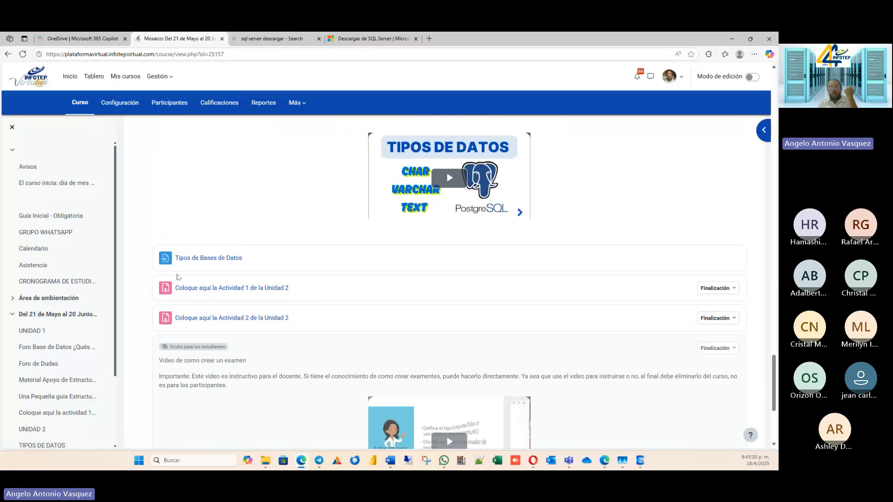
pyautogui.scroll(-3, 468, 276)
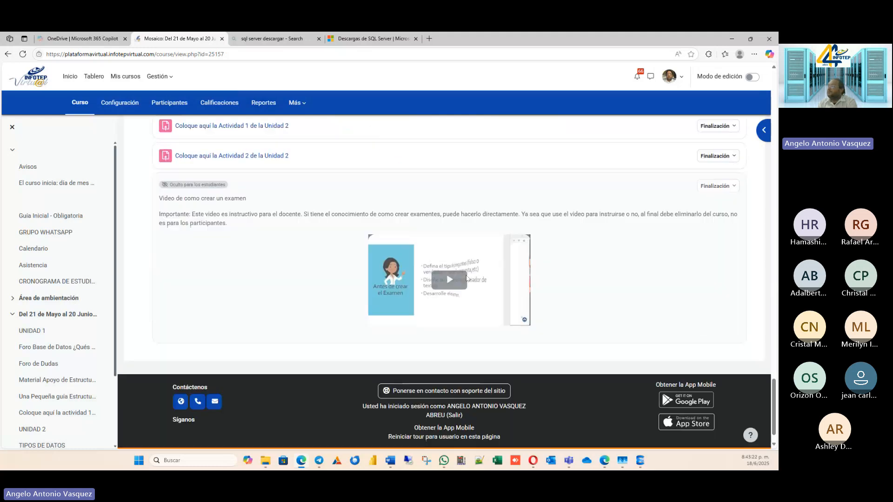
pyautogui.scroll(5, 468, 278)
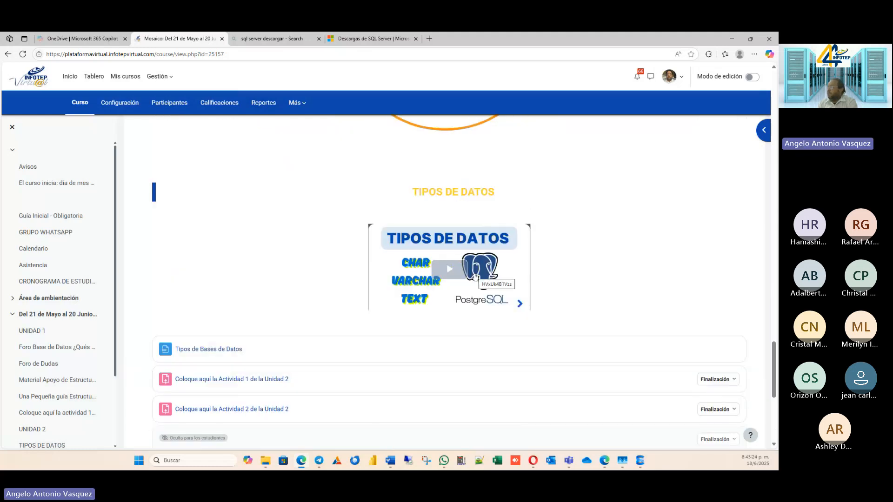